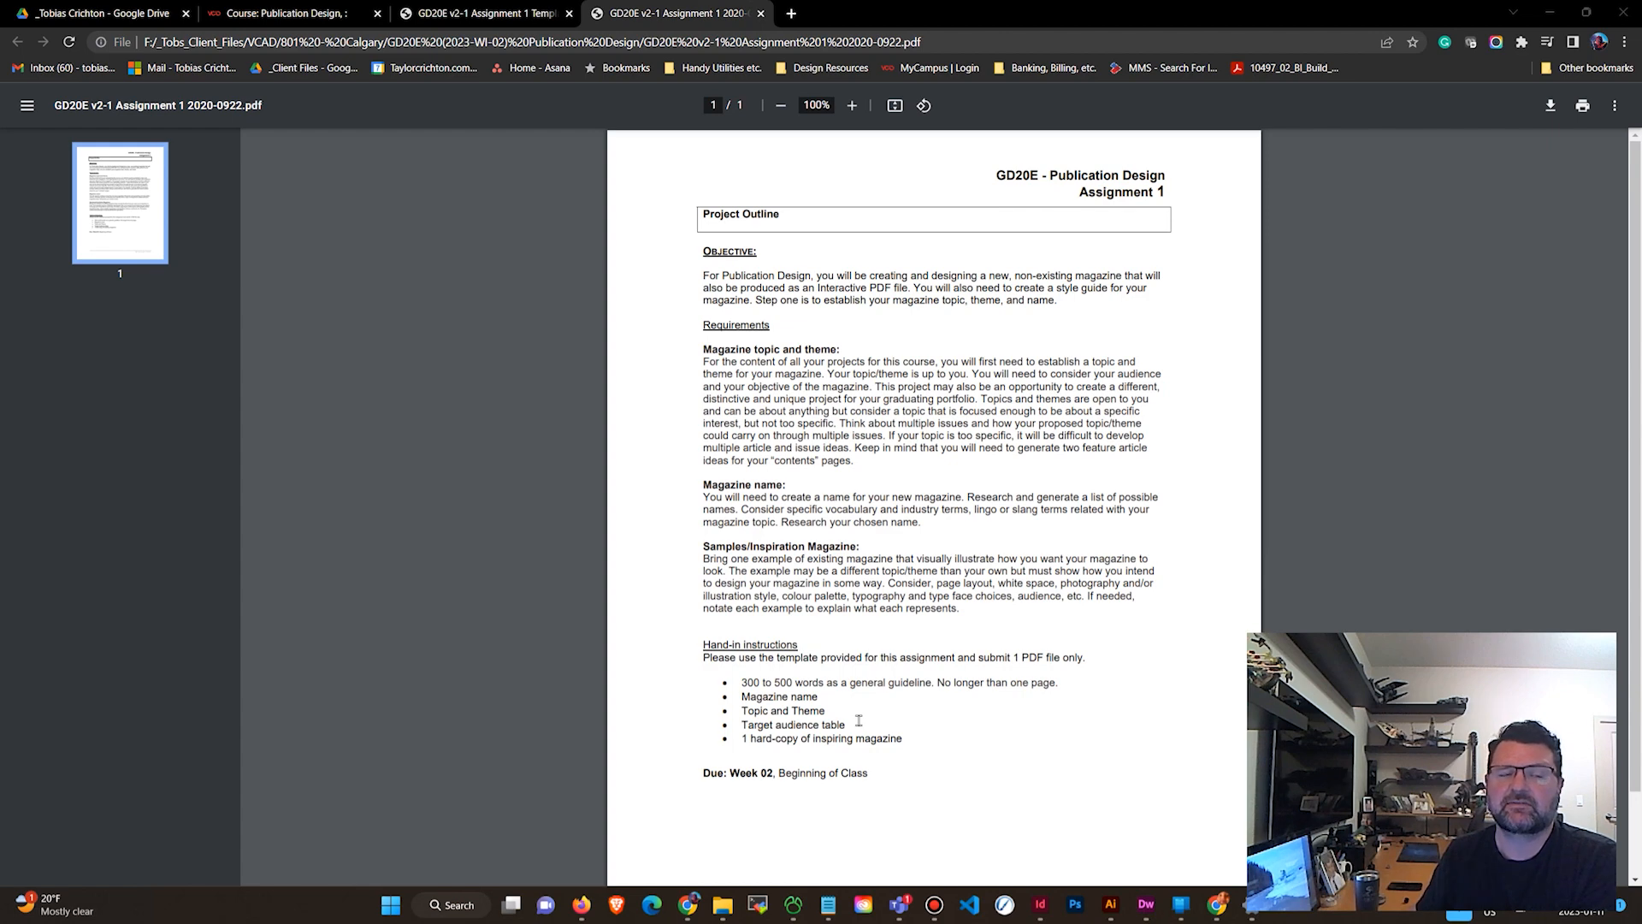
Open a new browser tab and go to pexels.com.
click(481, 10)
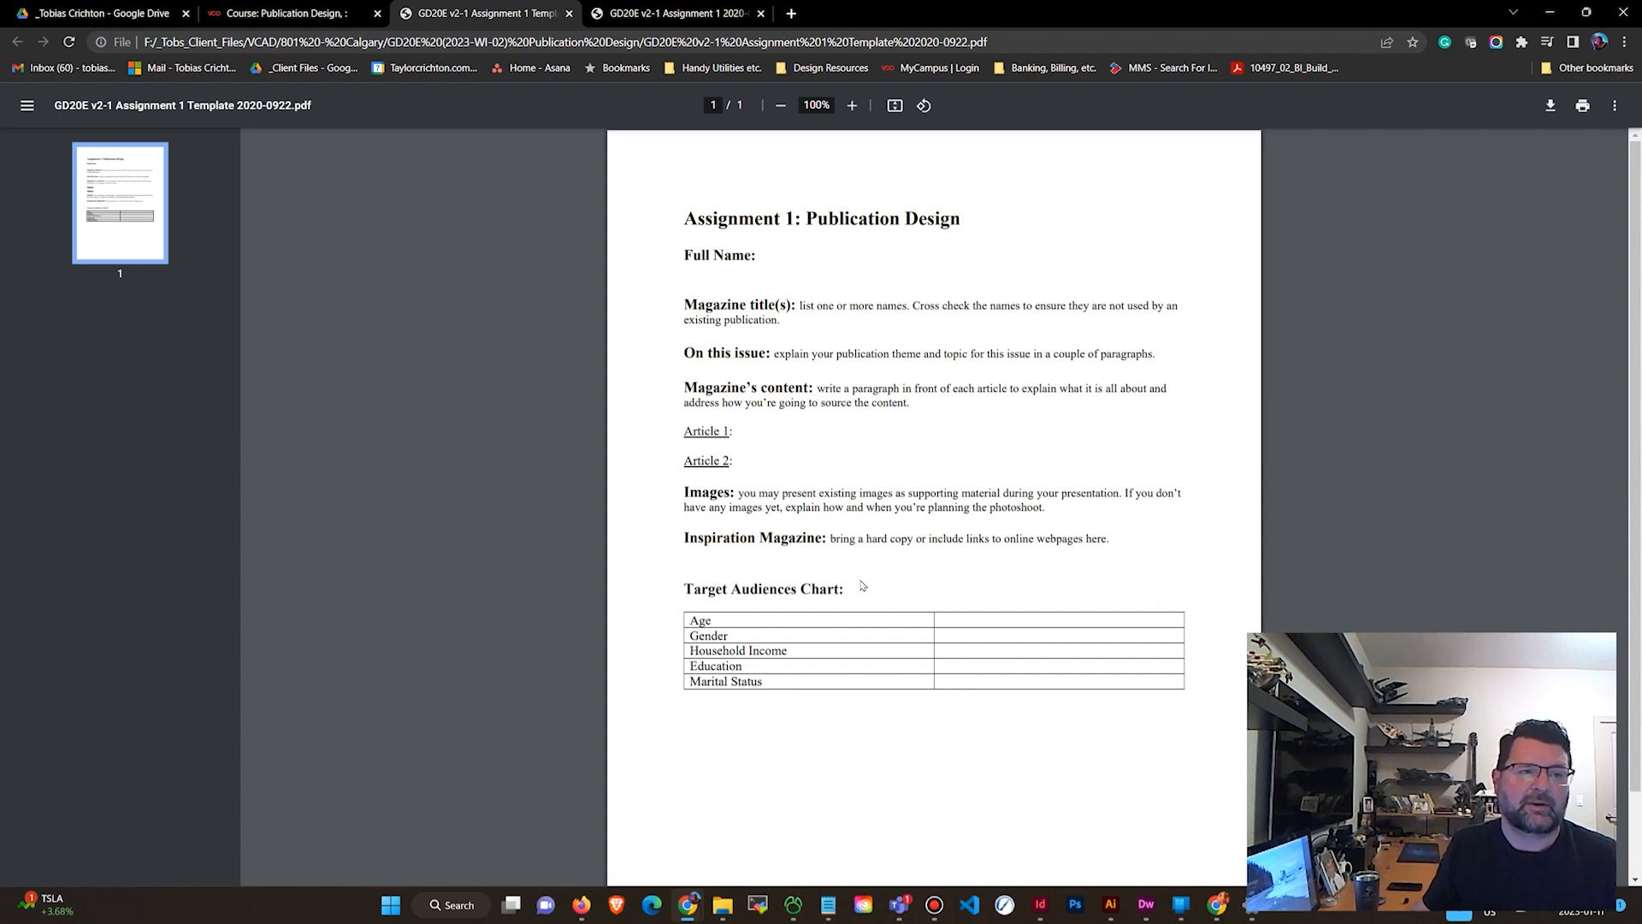
click(790, 13)
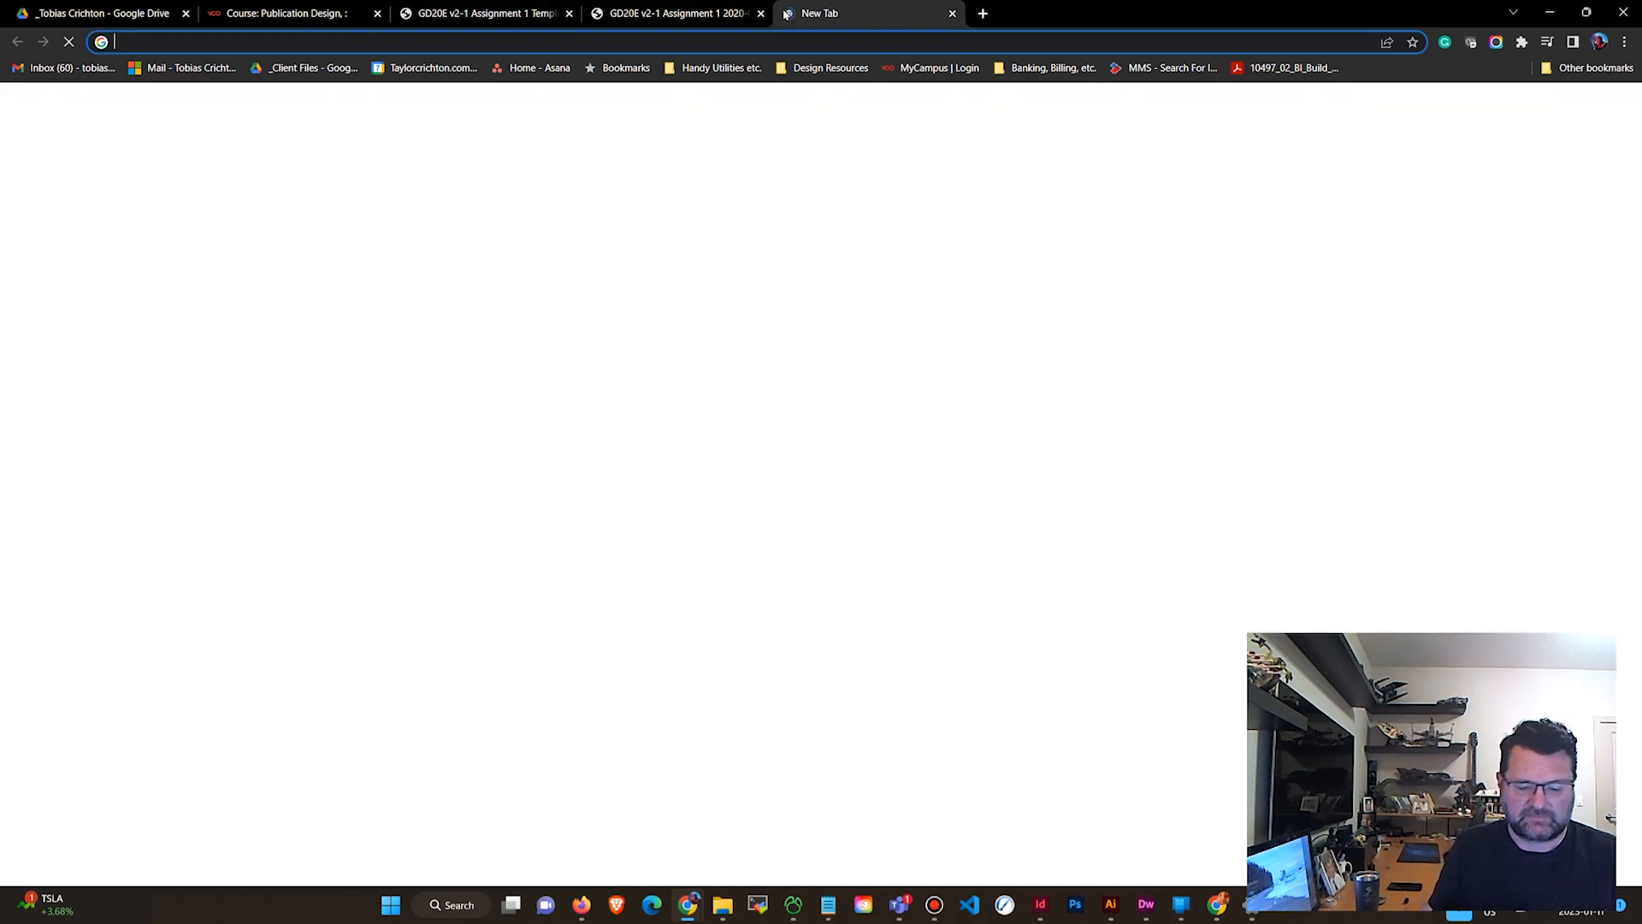
text(pex)
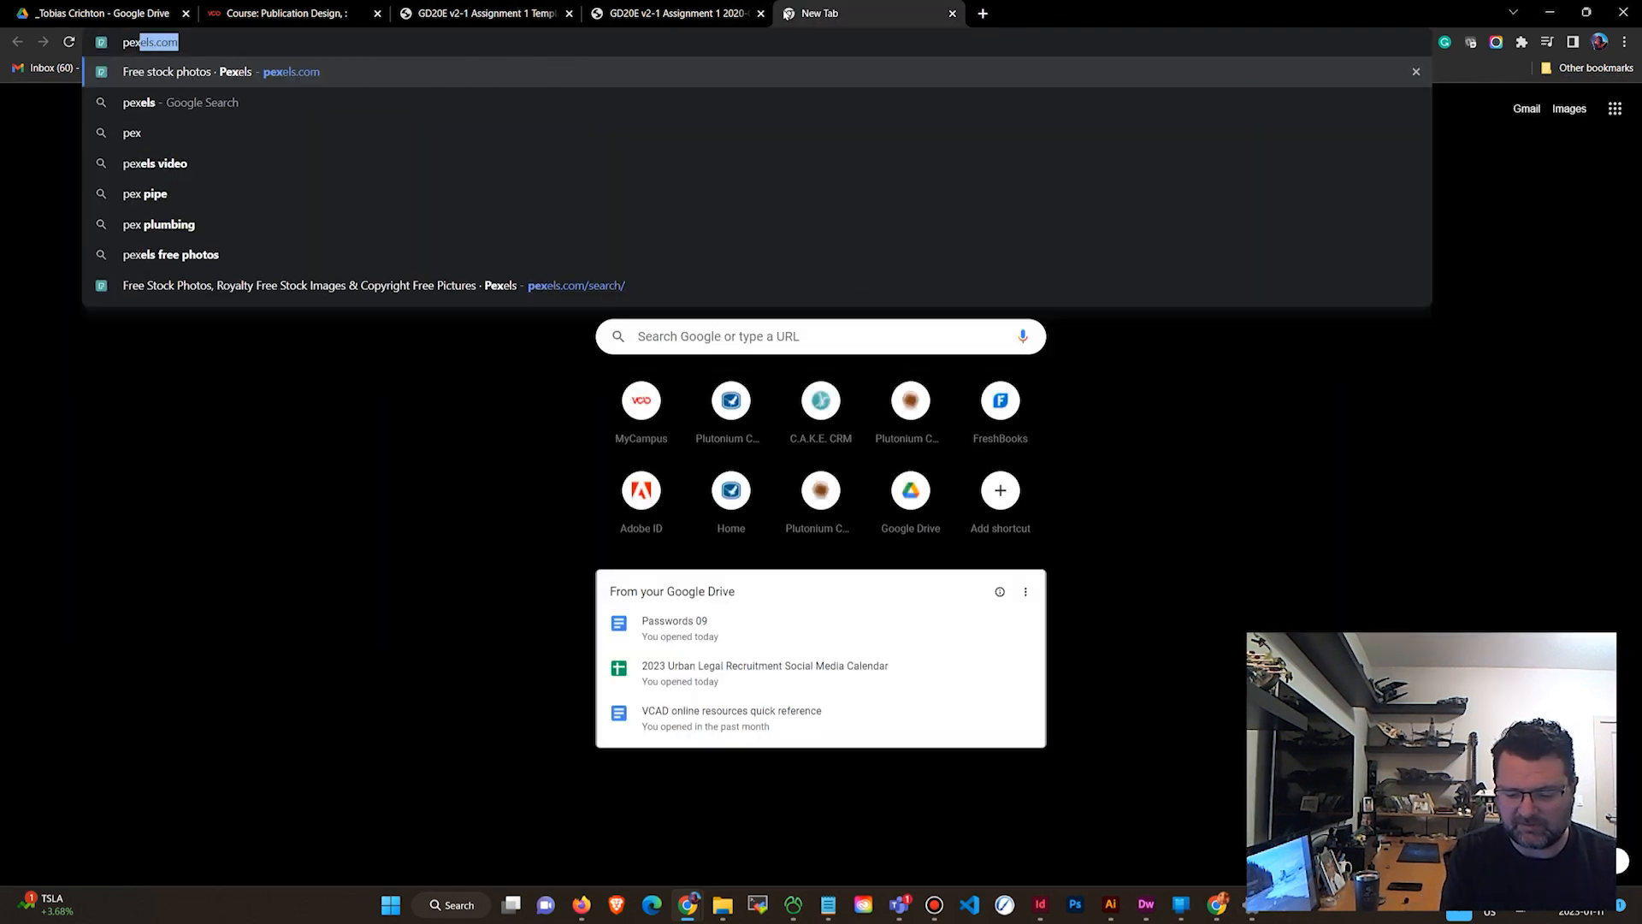
text(els.com)
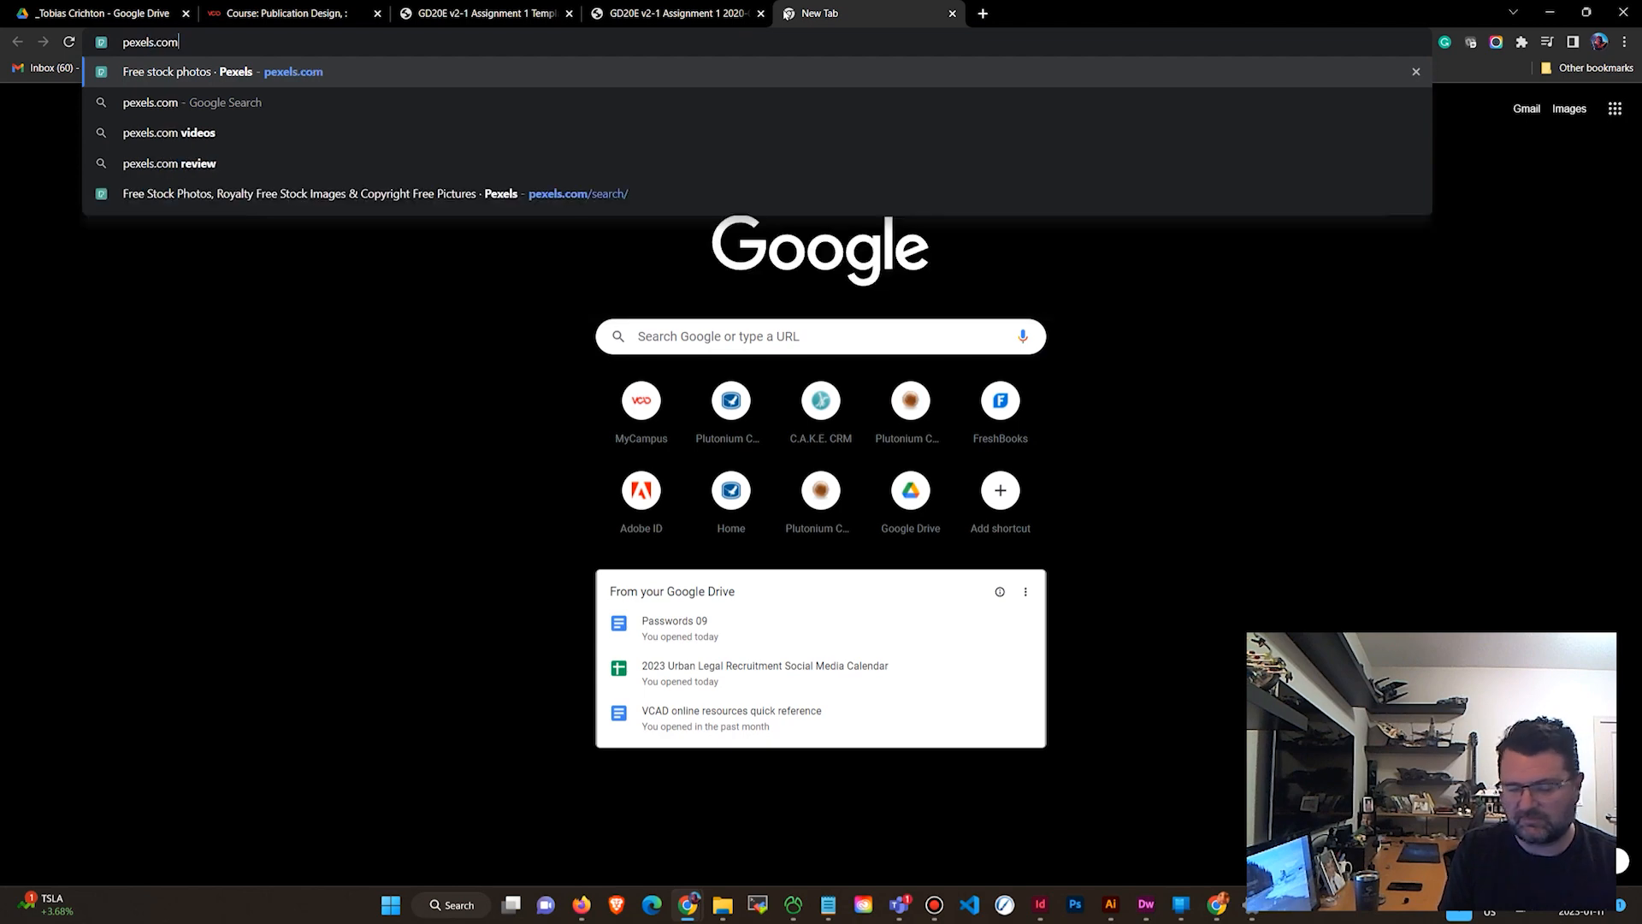
key(Return)
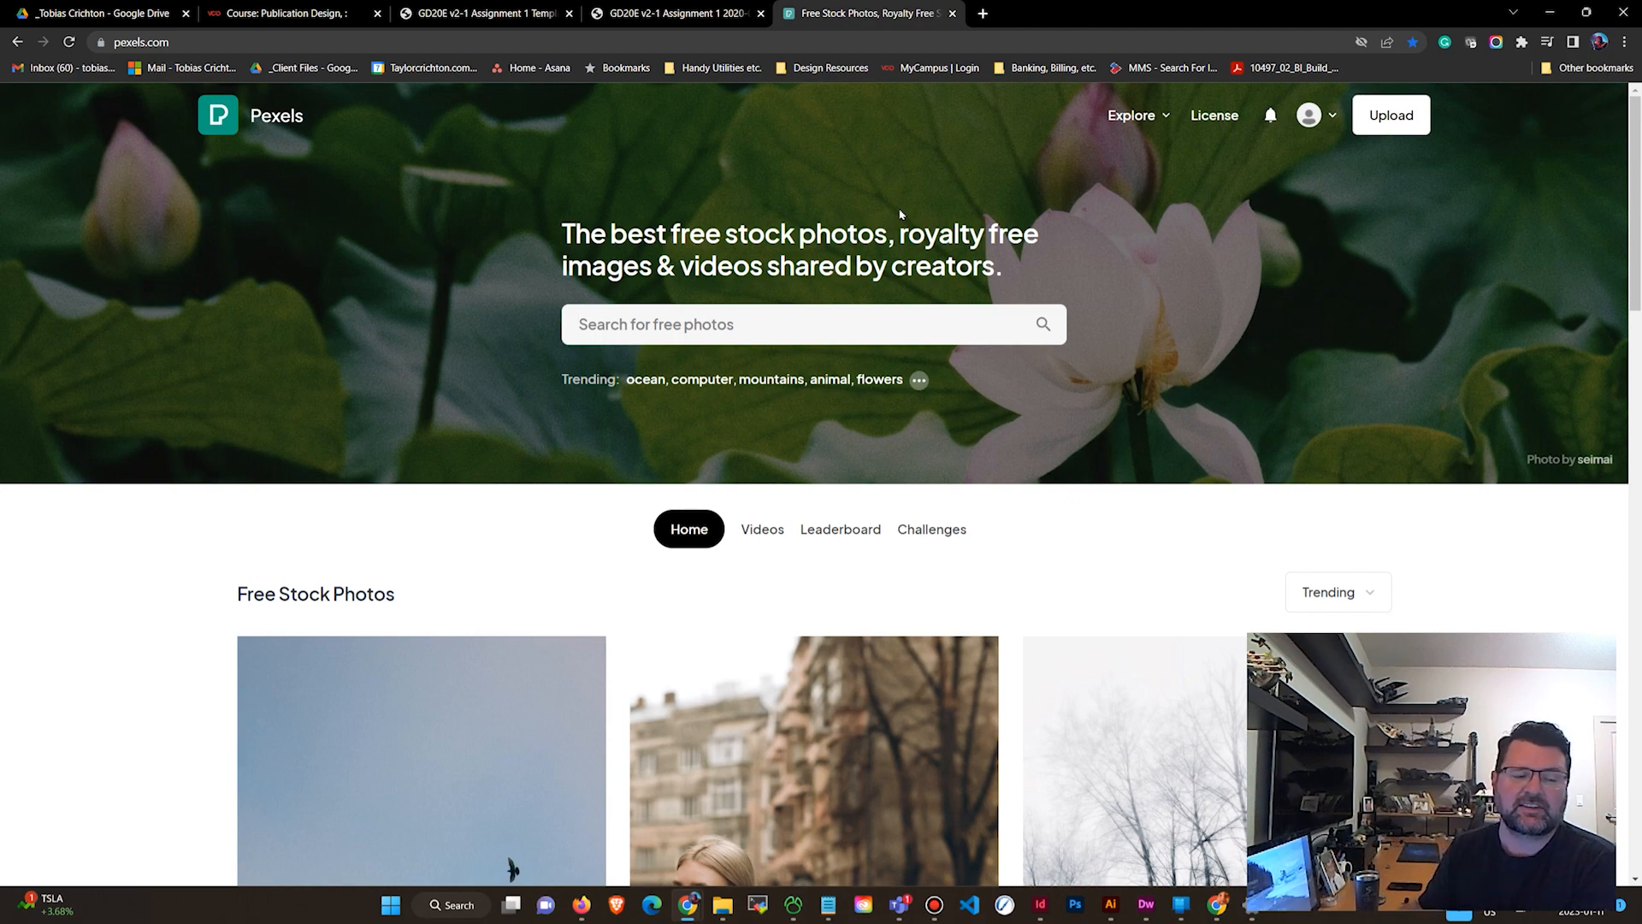
Browse the free stock photos on the Pexels home page.
scroll(1045, 319, down, 3)
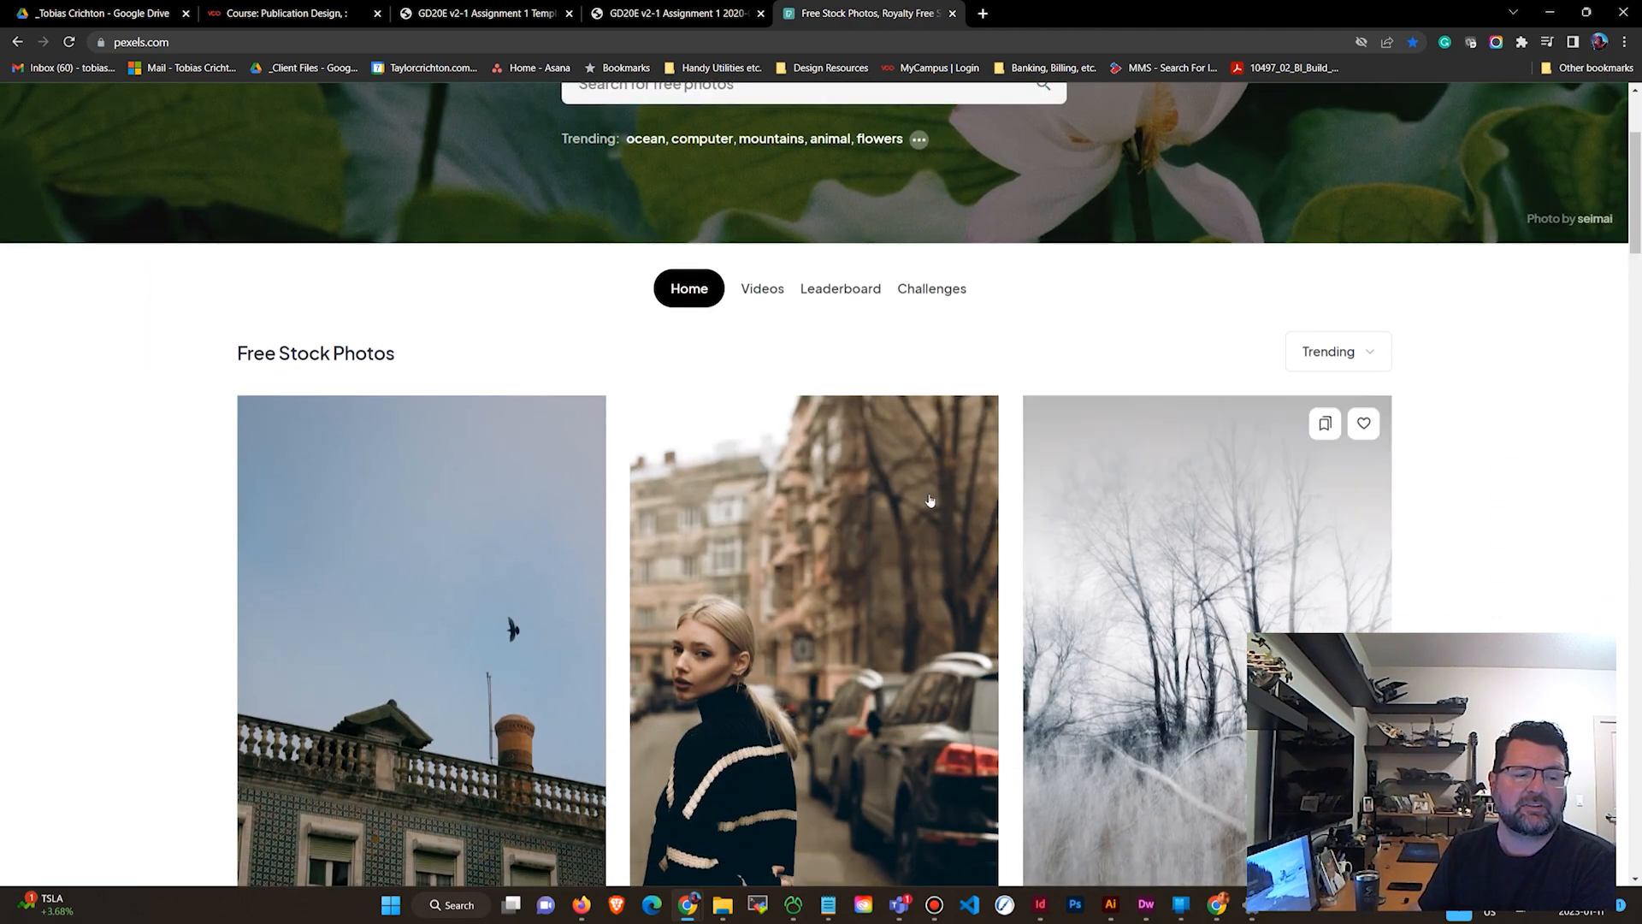
scroll(909, 513, down, 2)
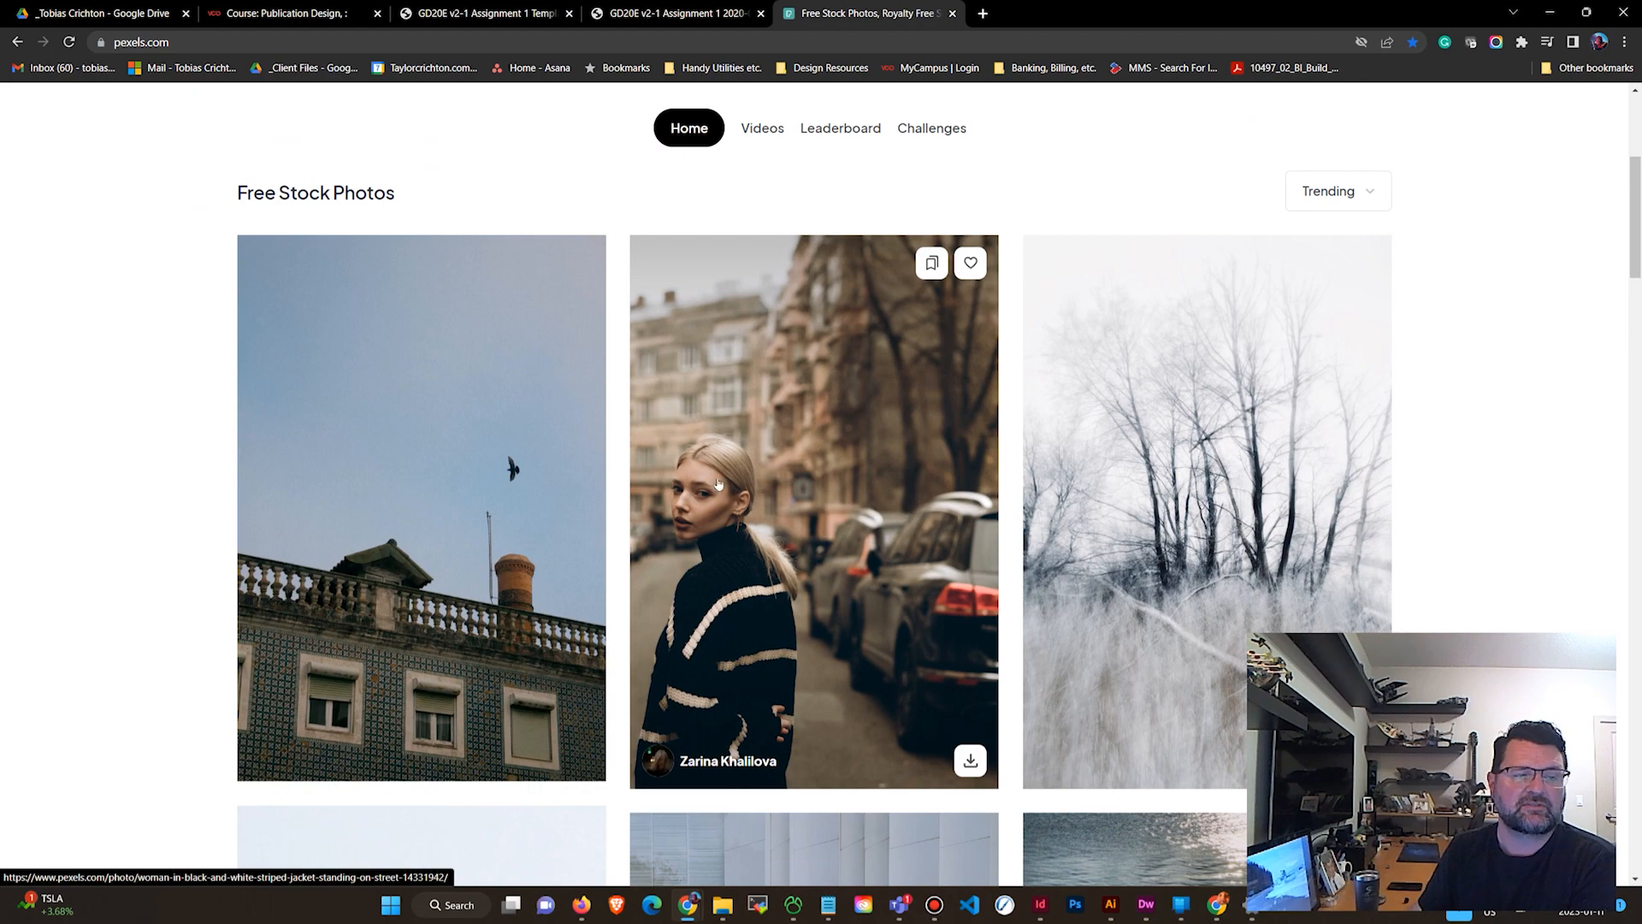
scroll(1466, 425, down, 5)
scroll(1510, 409, down, 2)
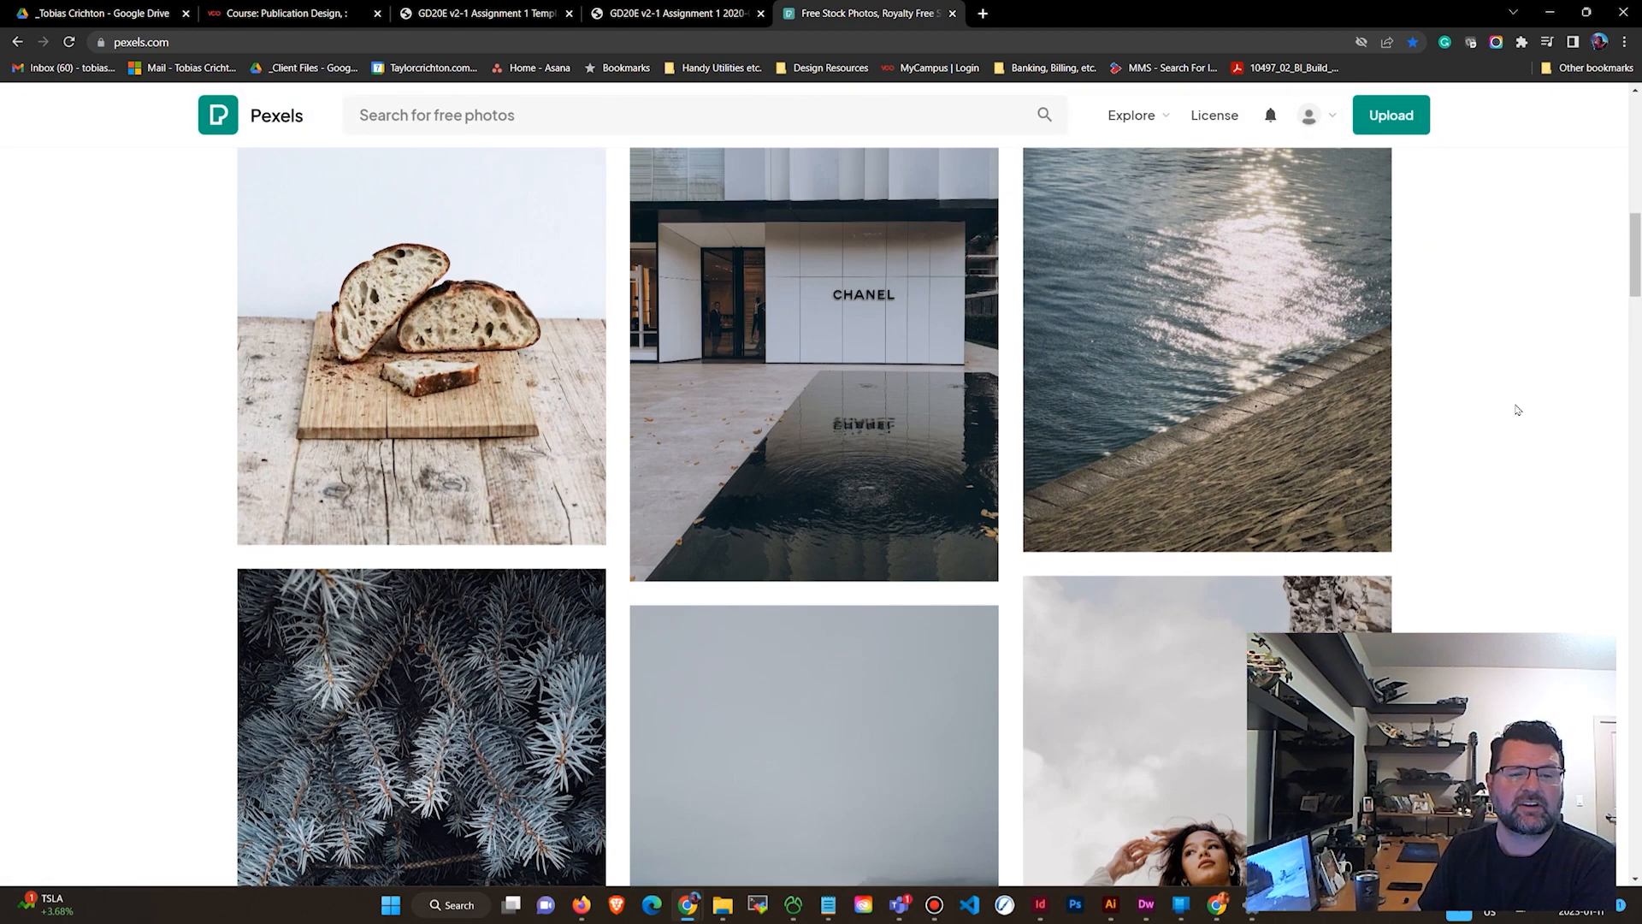
scroll(1524, 413, down, 4)
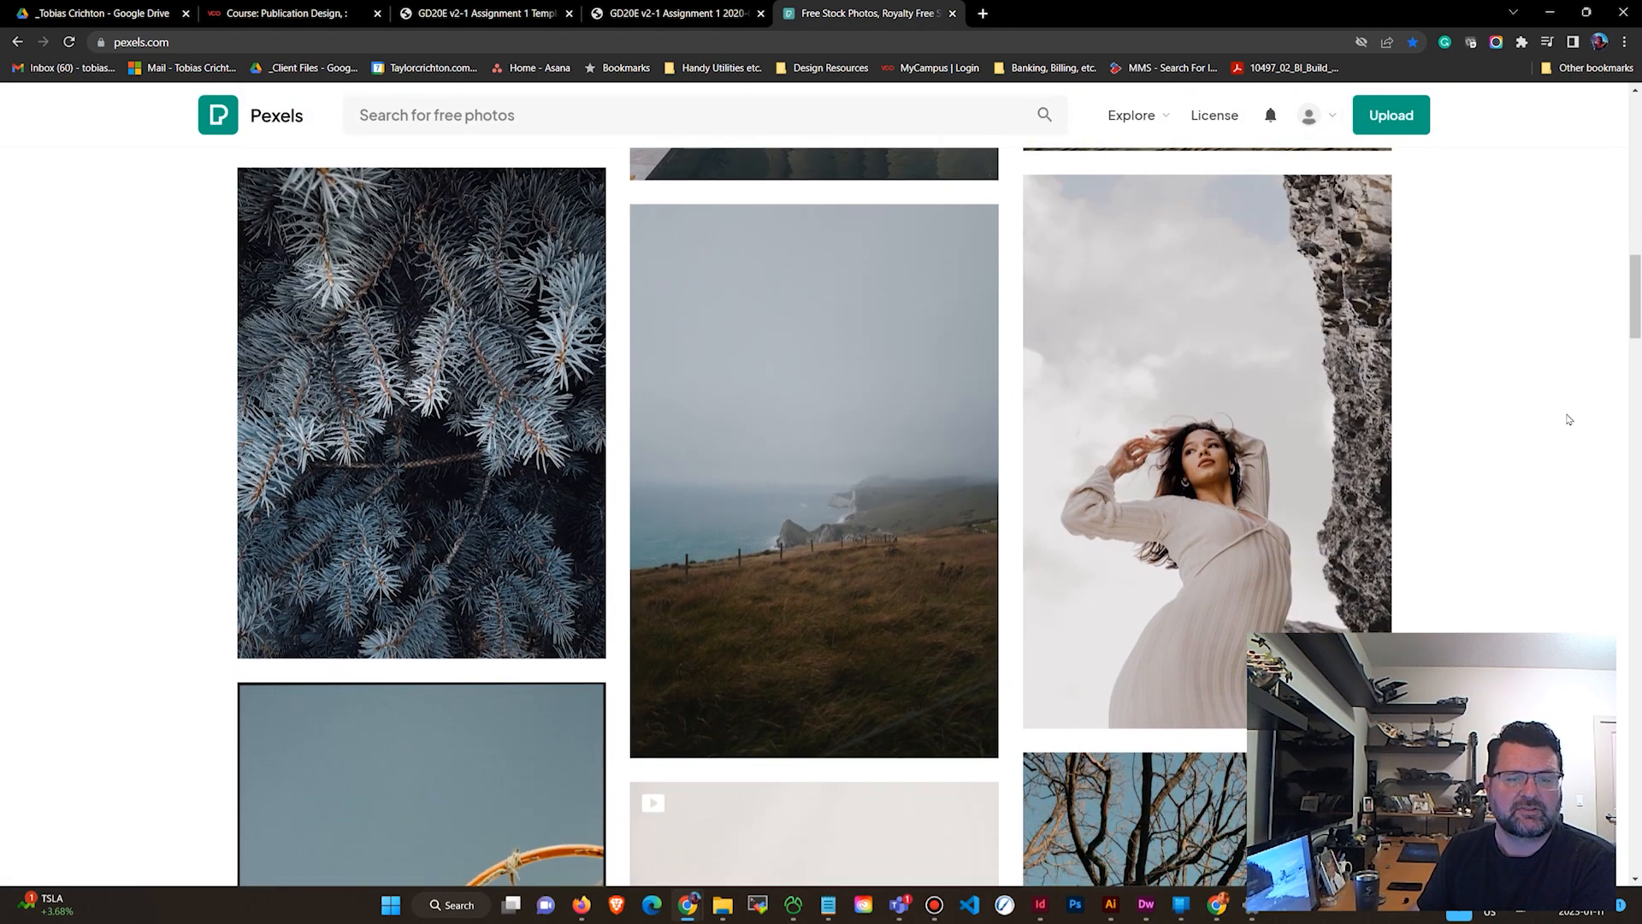
scroll(1565, 414, down, 3)
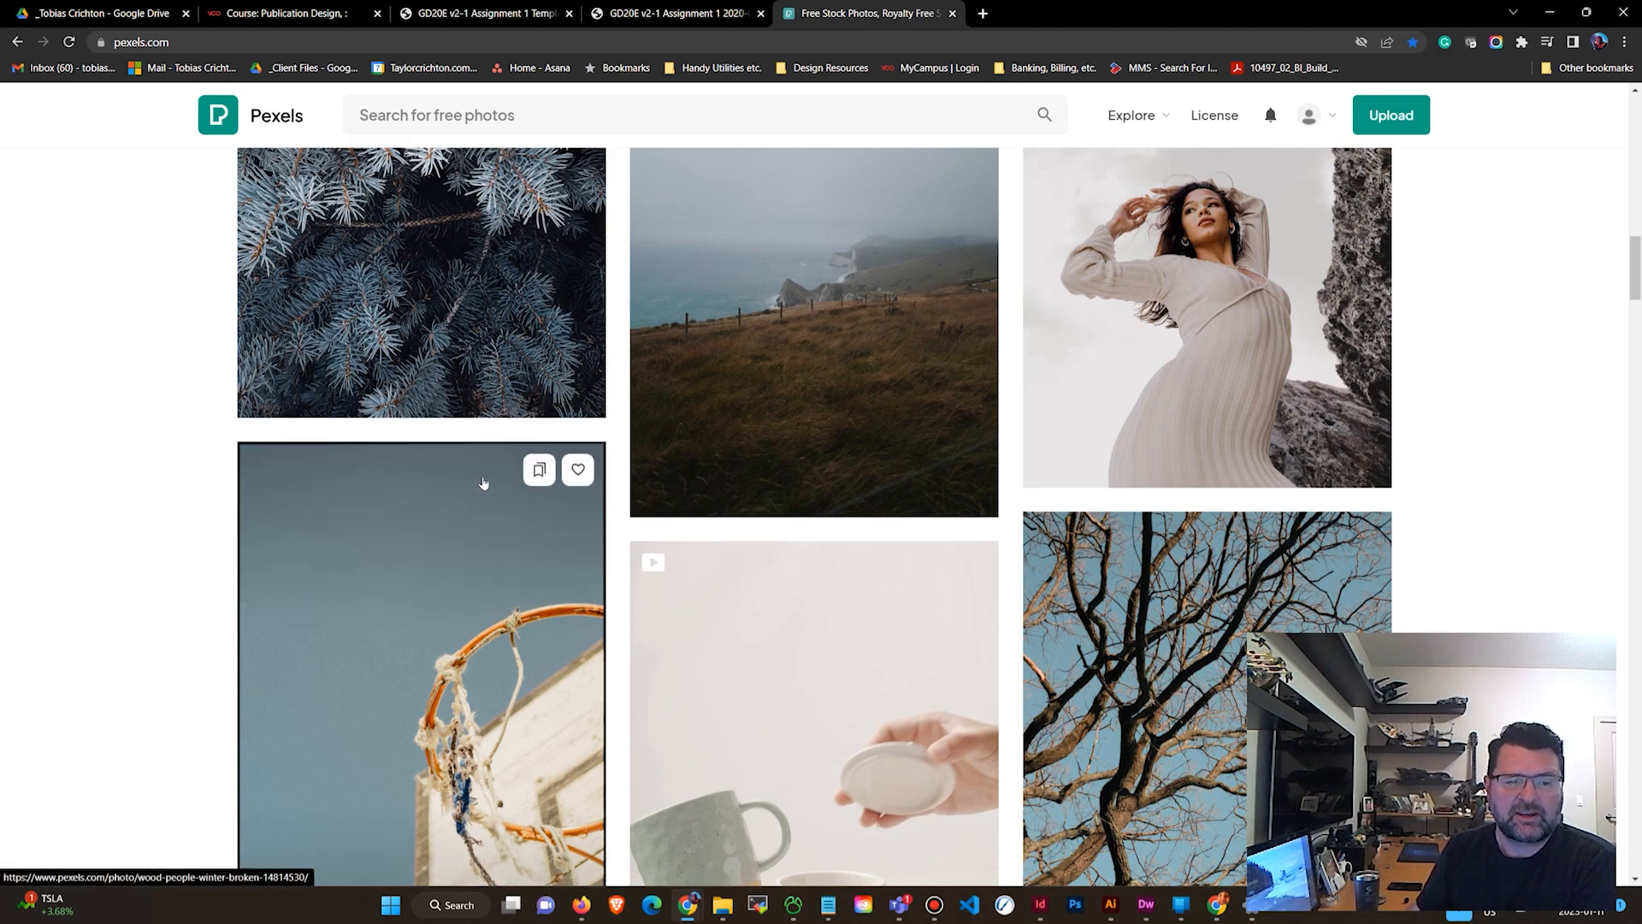
scroll(444, 453, down, 5)
scroll(1484, 401, down, 4)
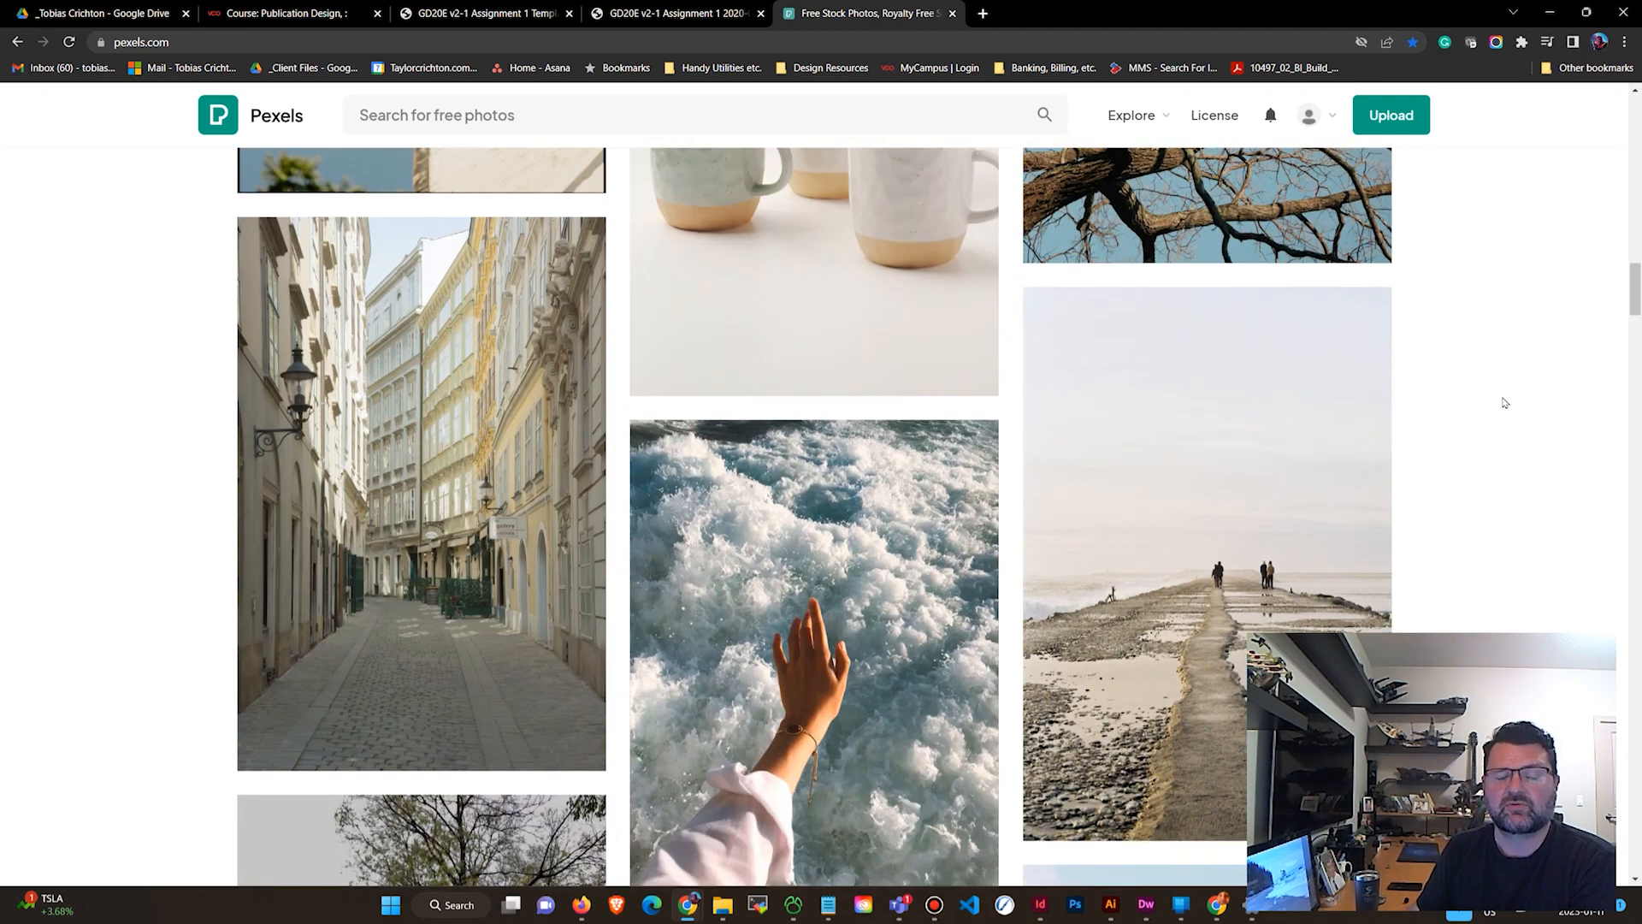
scroll(1514, 411, down, 5)
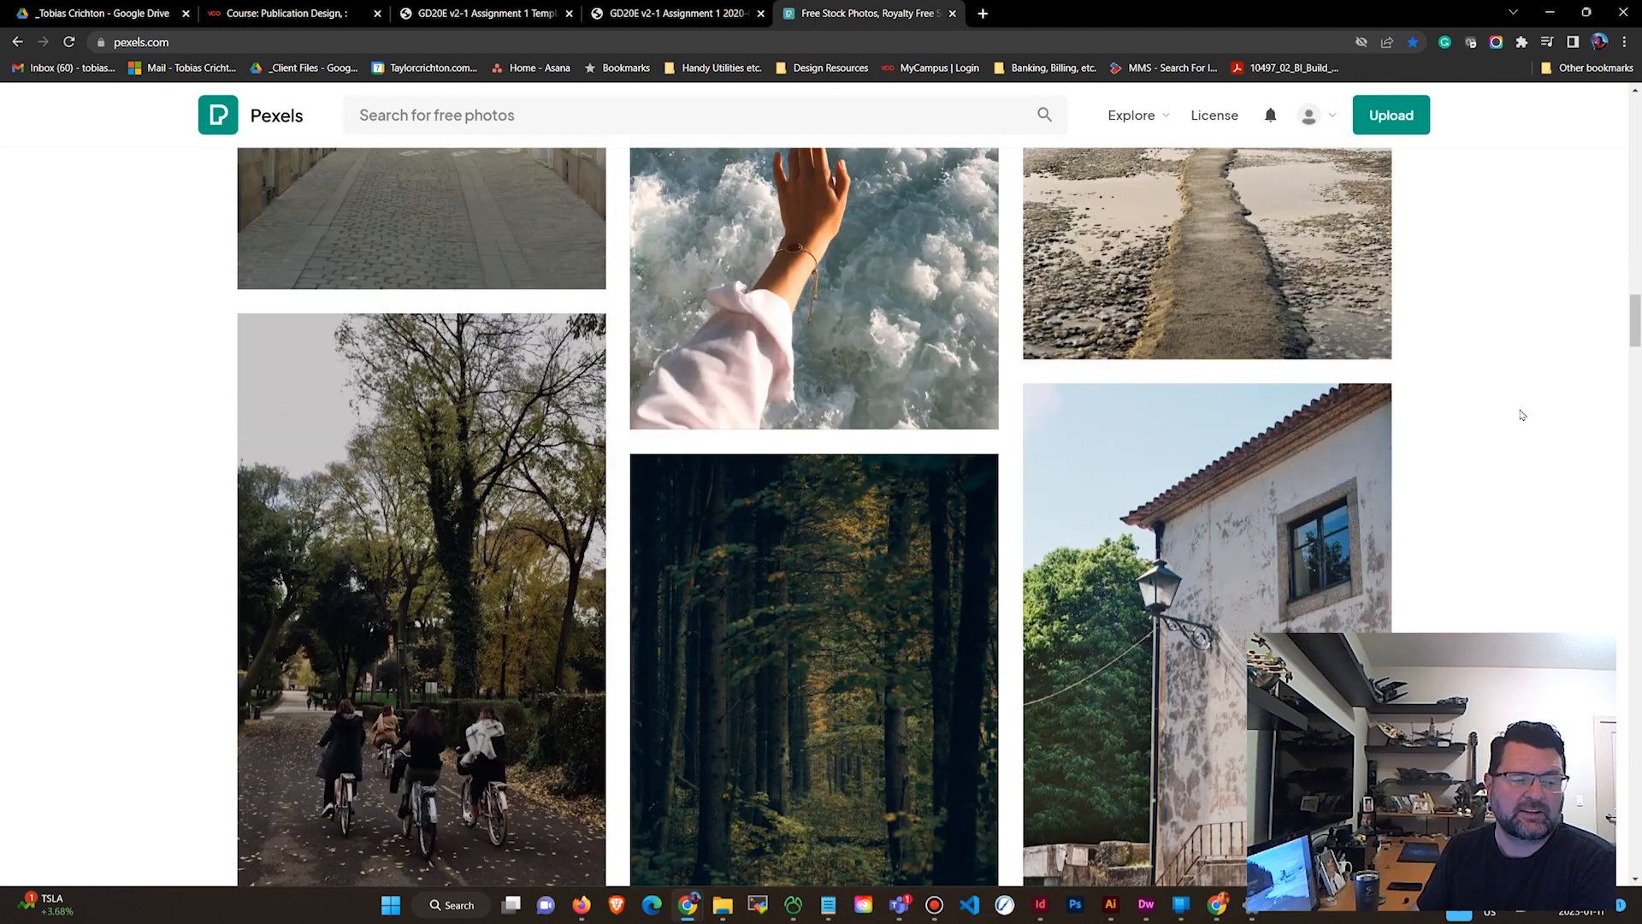
scroll(1519, 410, down, 4)
scroll(1505, 418, down, 5)
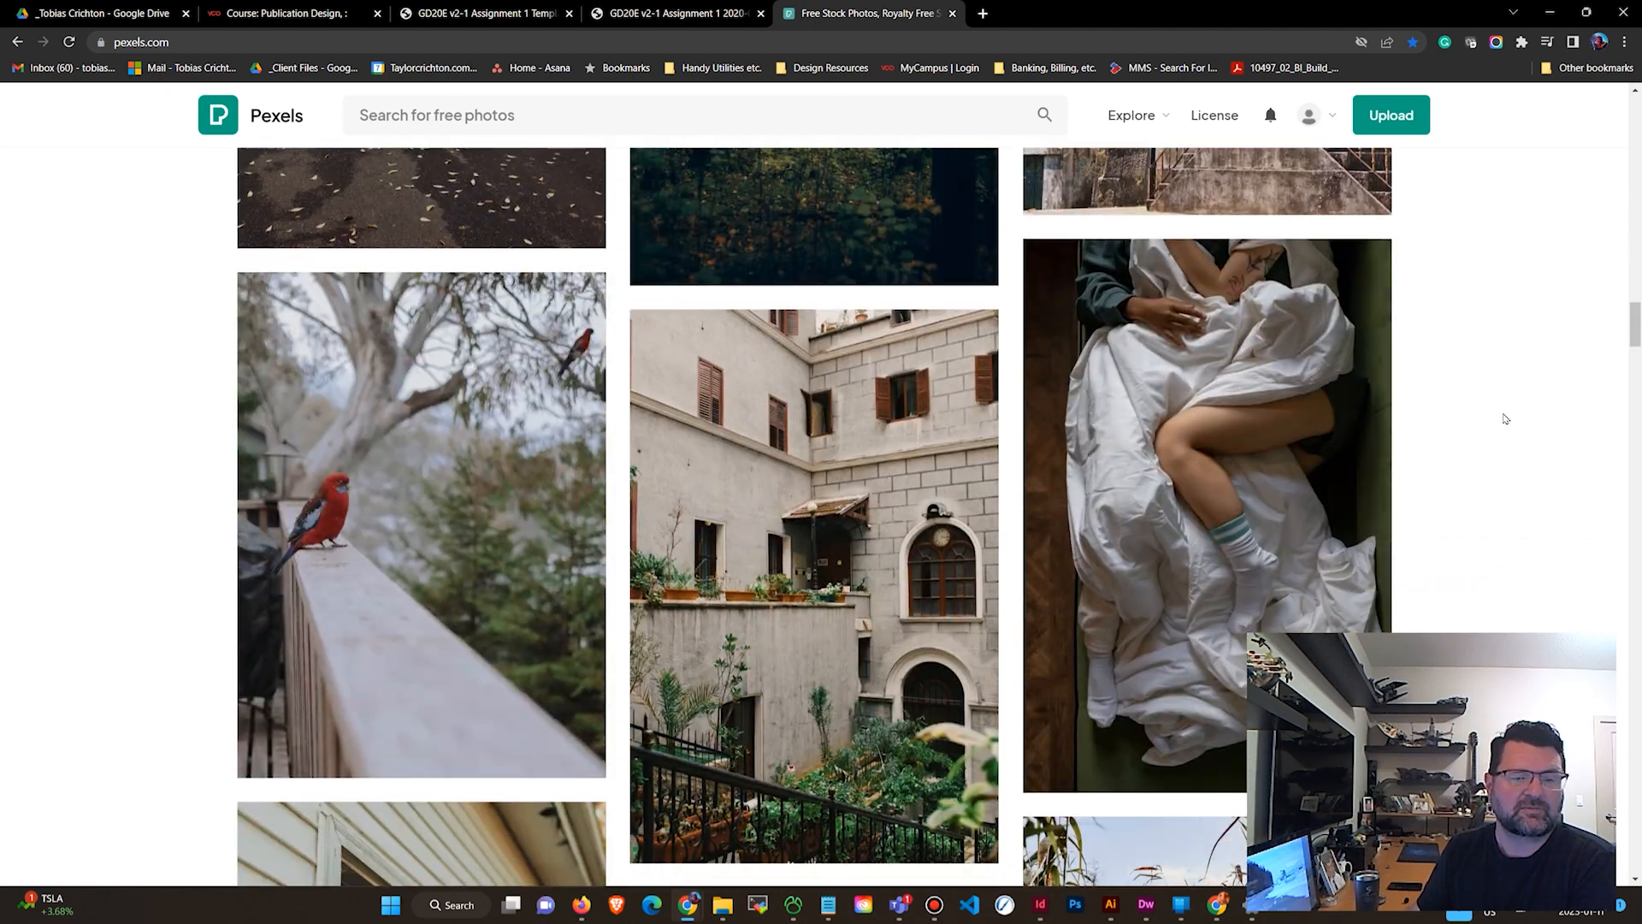
scroll(1505, 412, down, 3)
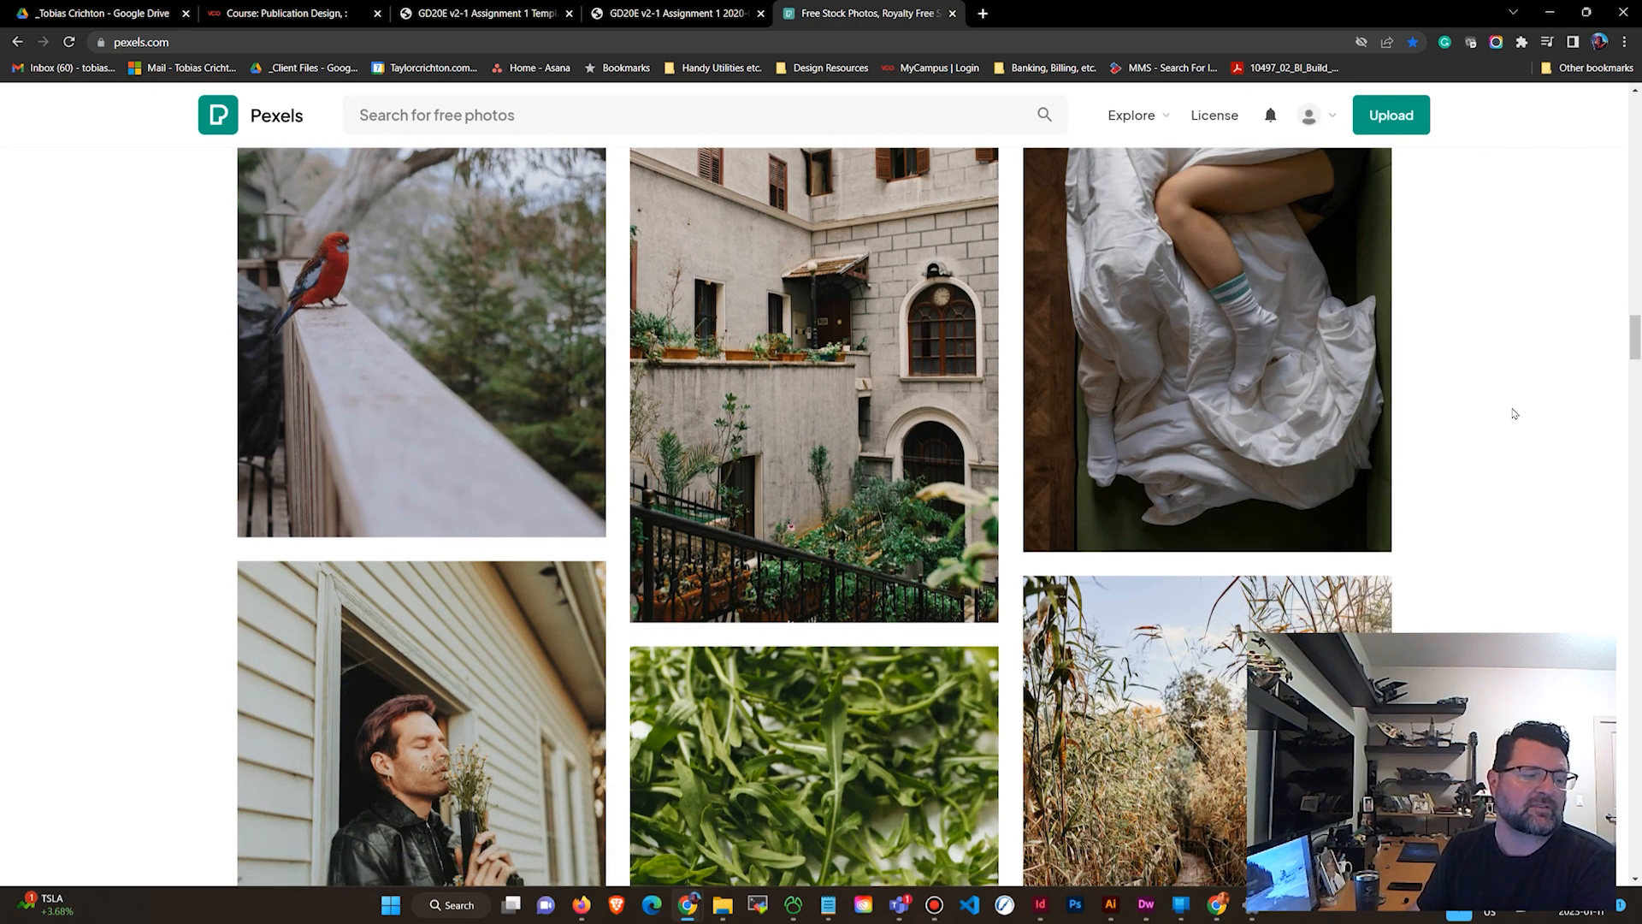
scroll(1575, 419, down, 5)
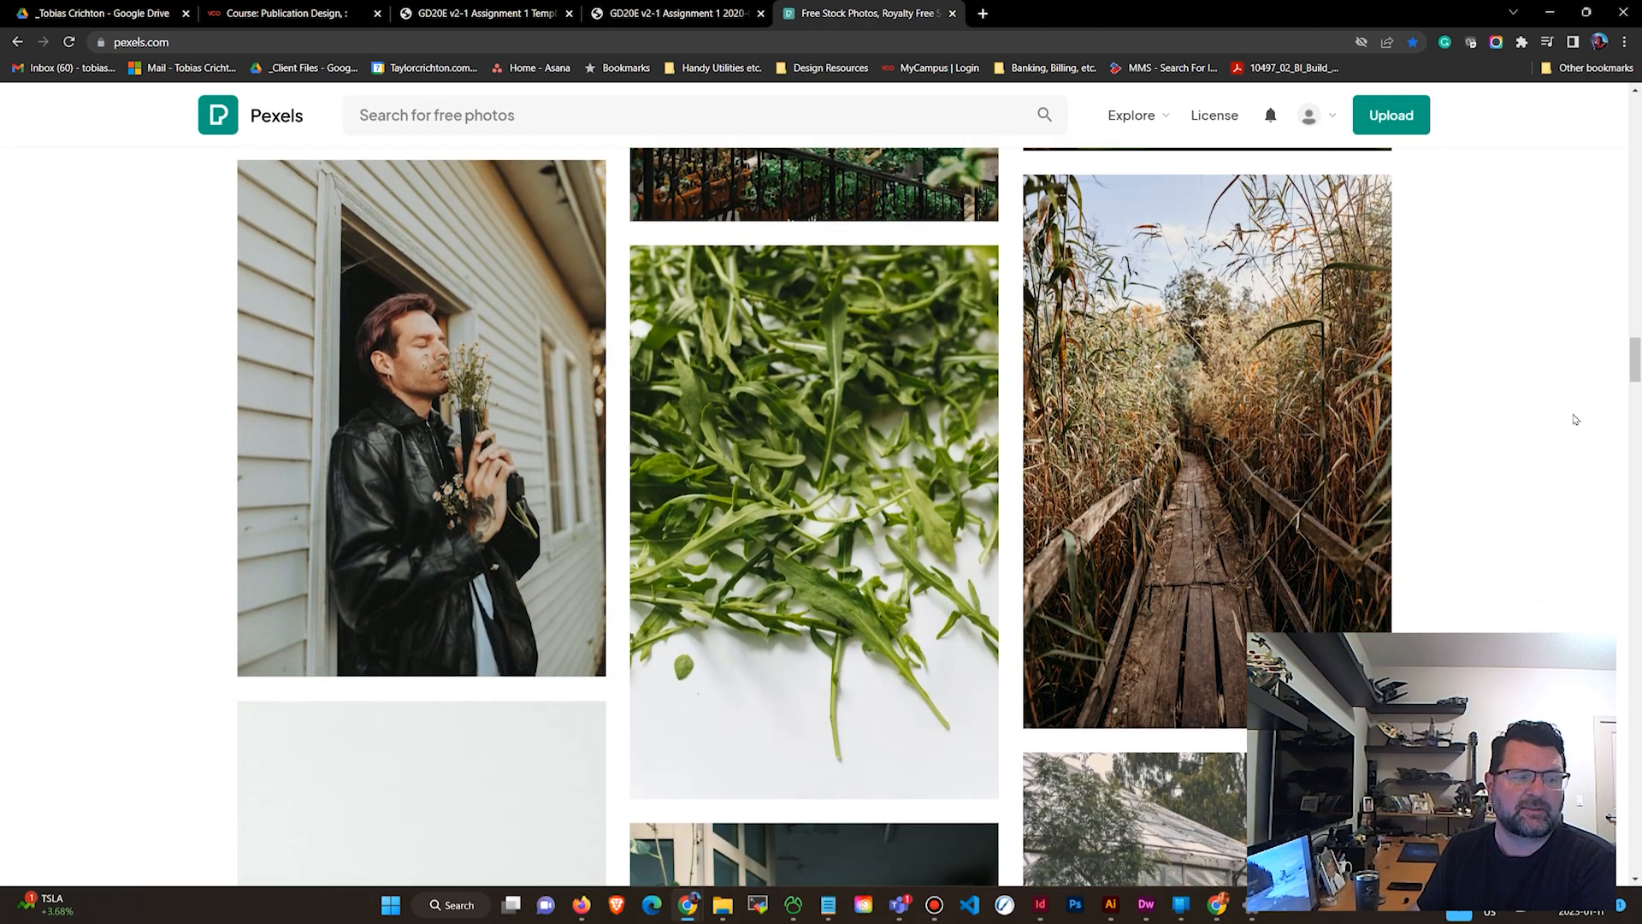
scroll(1578, 420, down, 5)
scroll(1584, 419, up, 20)
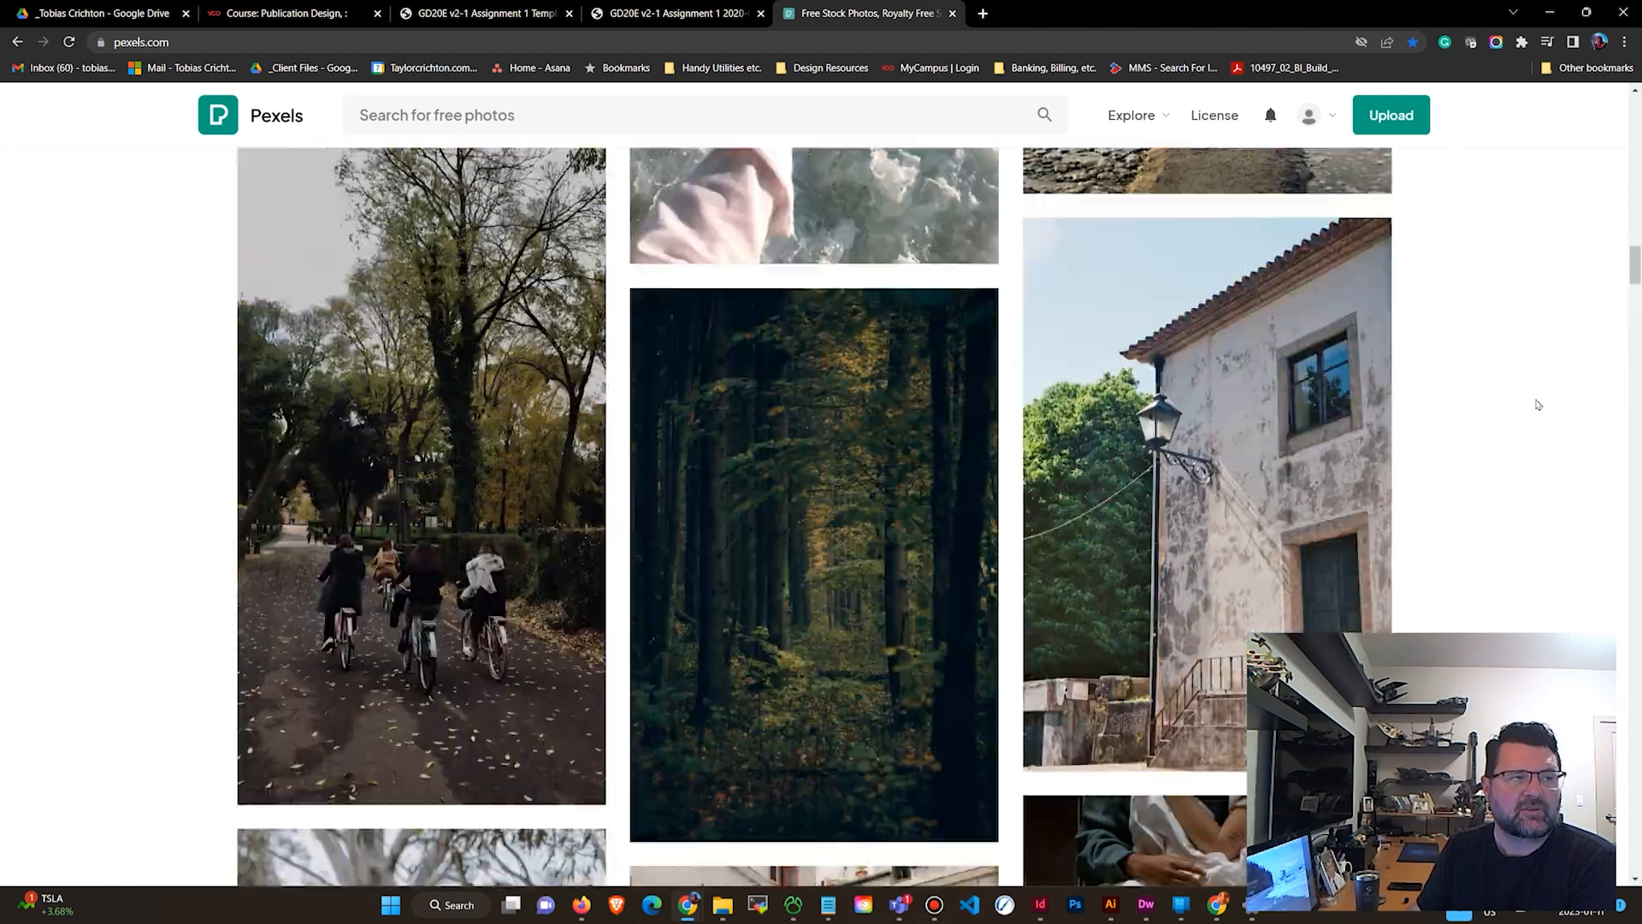
scroll(1539, 397, up, 20)
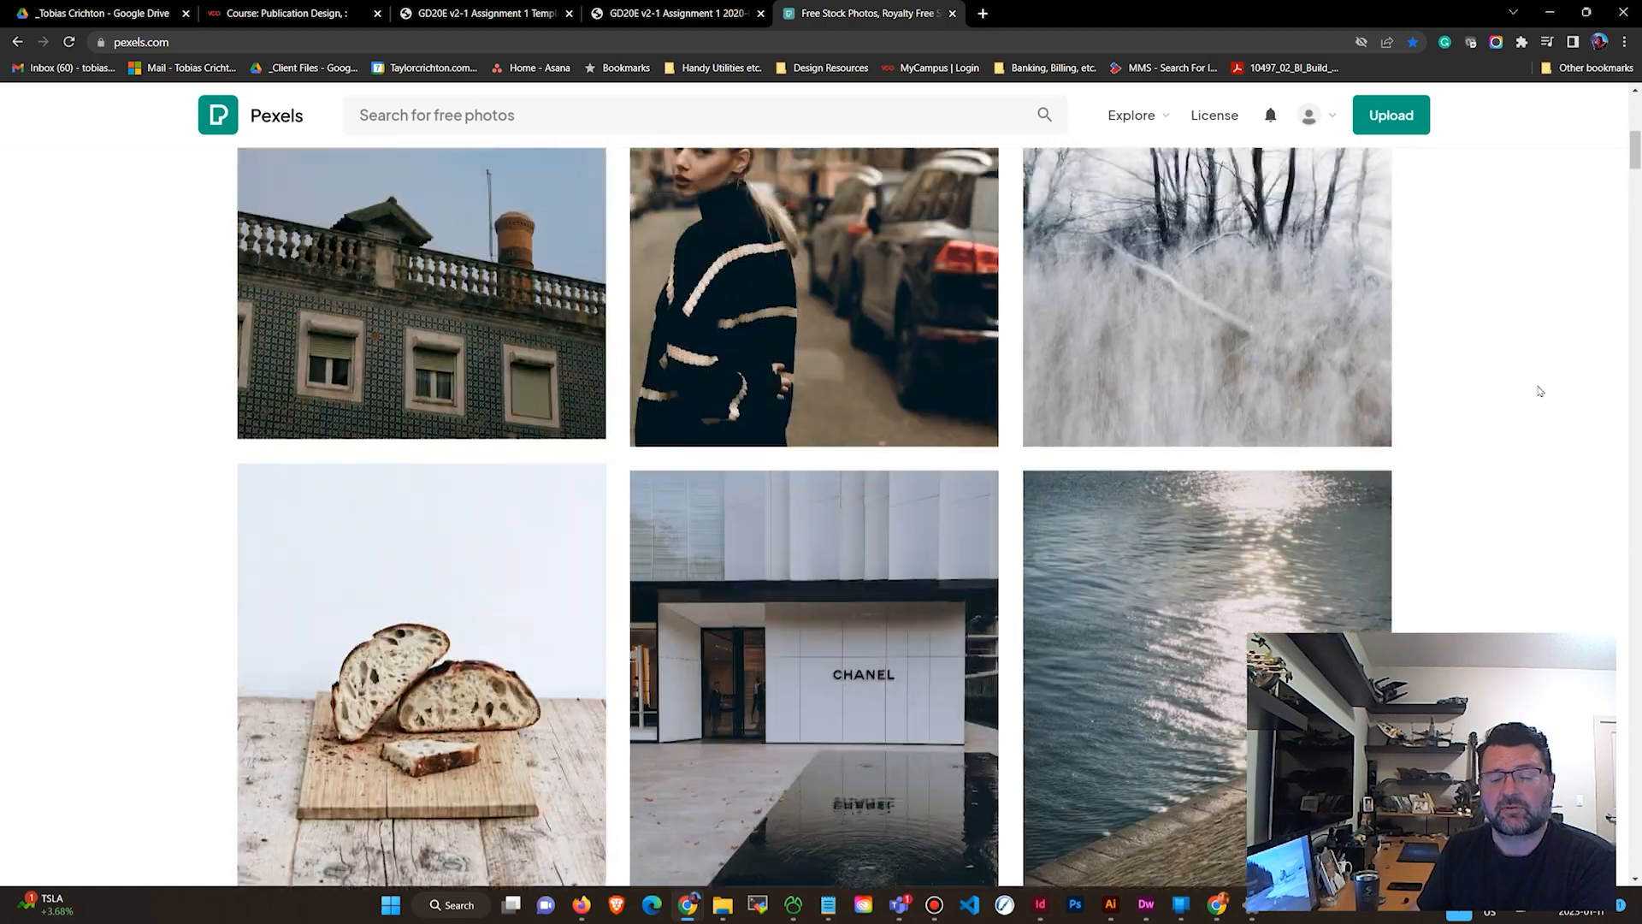
scroll(1531, 398, up, 5)
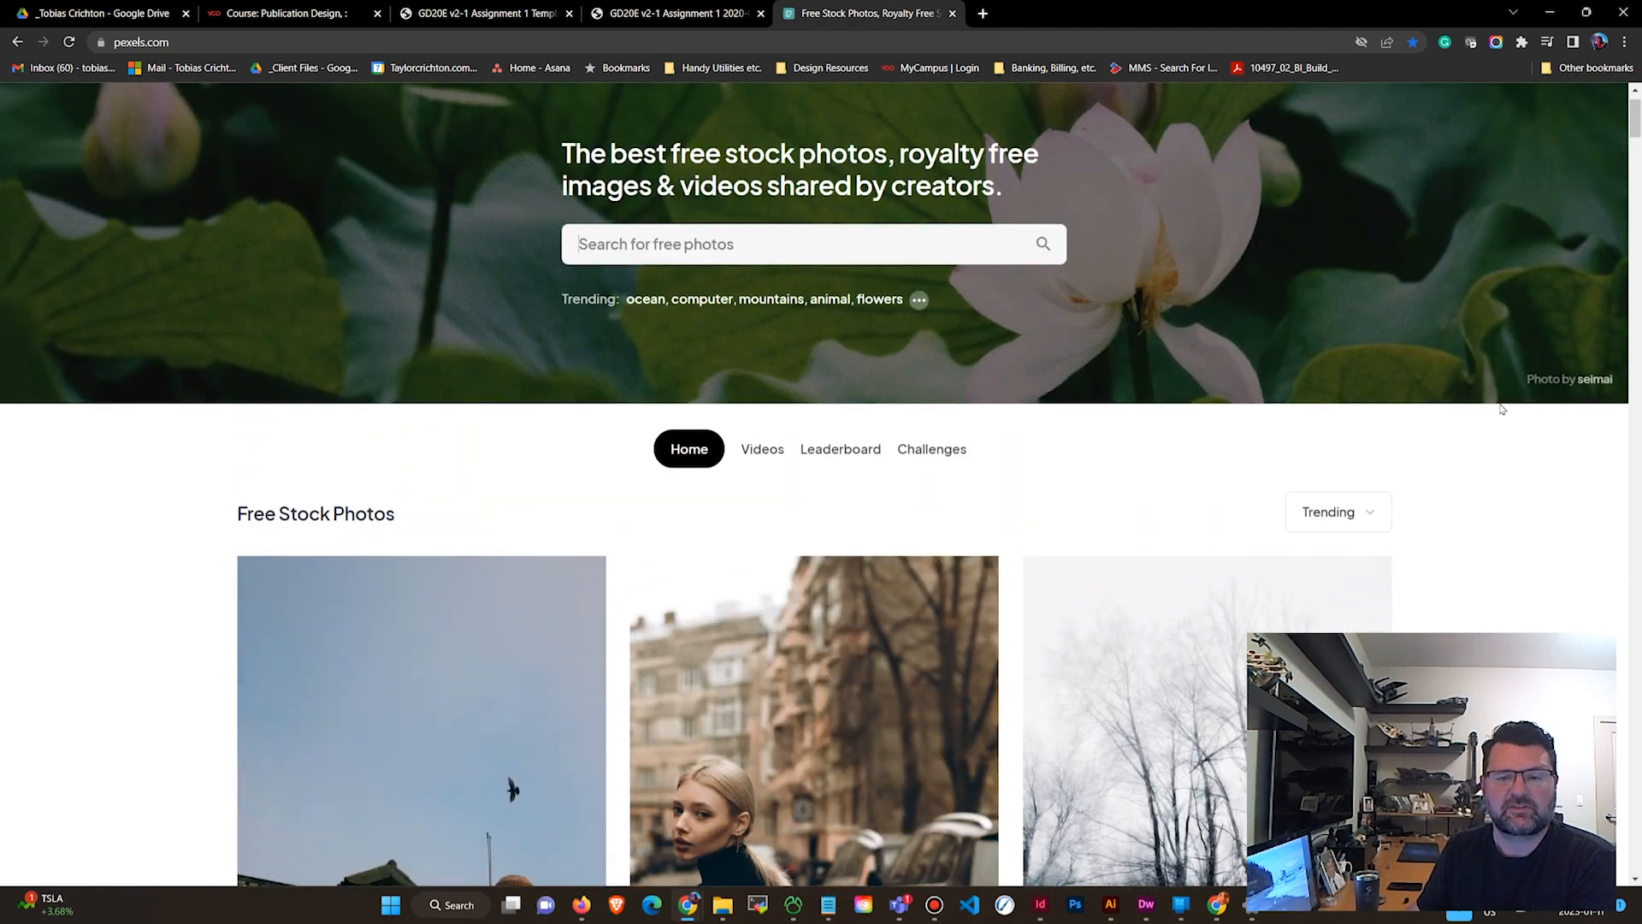
scroll(1518, 425, up, 1)
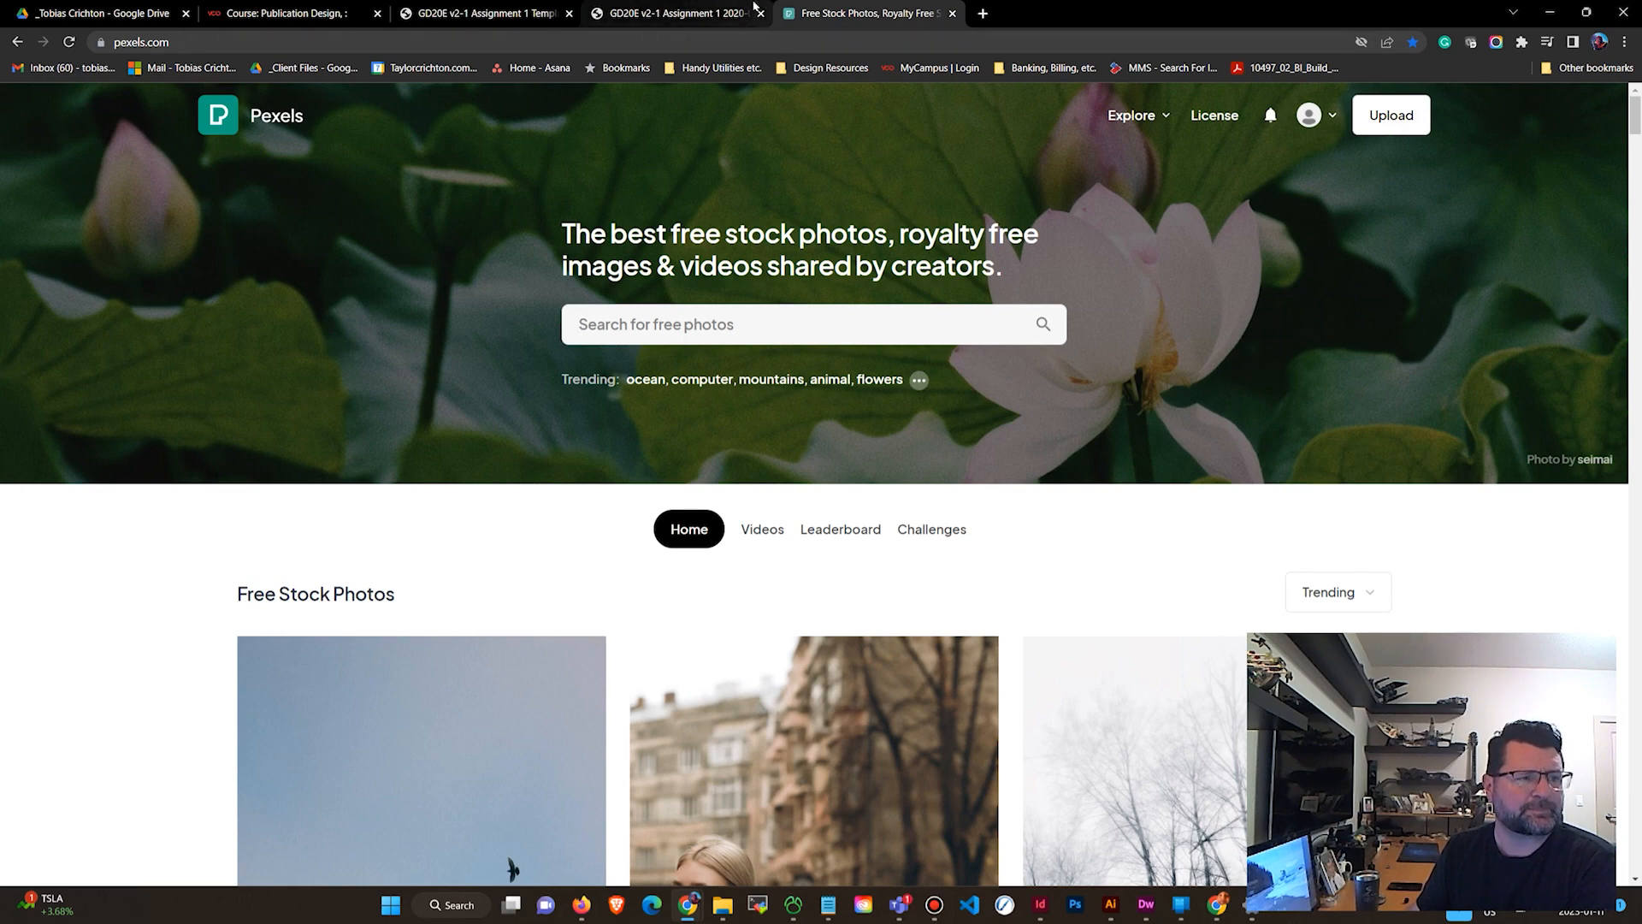
Review the Assignment 1 template PDF and its sections.
click(674, 12)
click(489, 14)
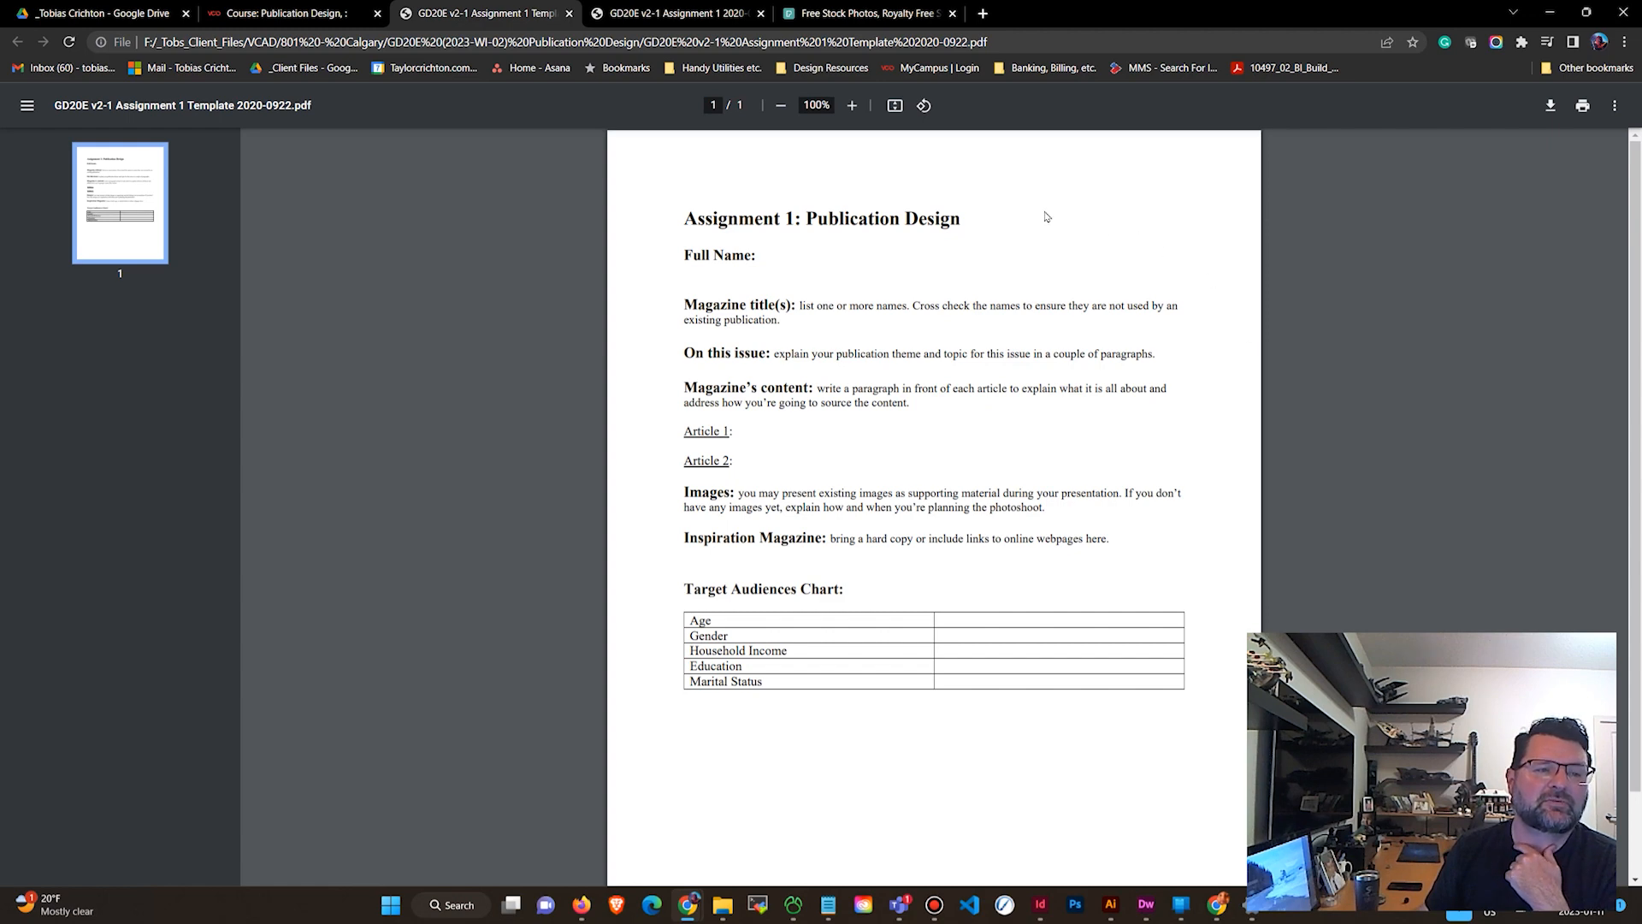
drag(717, 220, 907, 603)
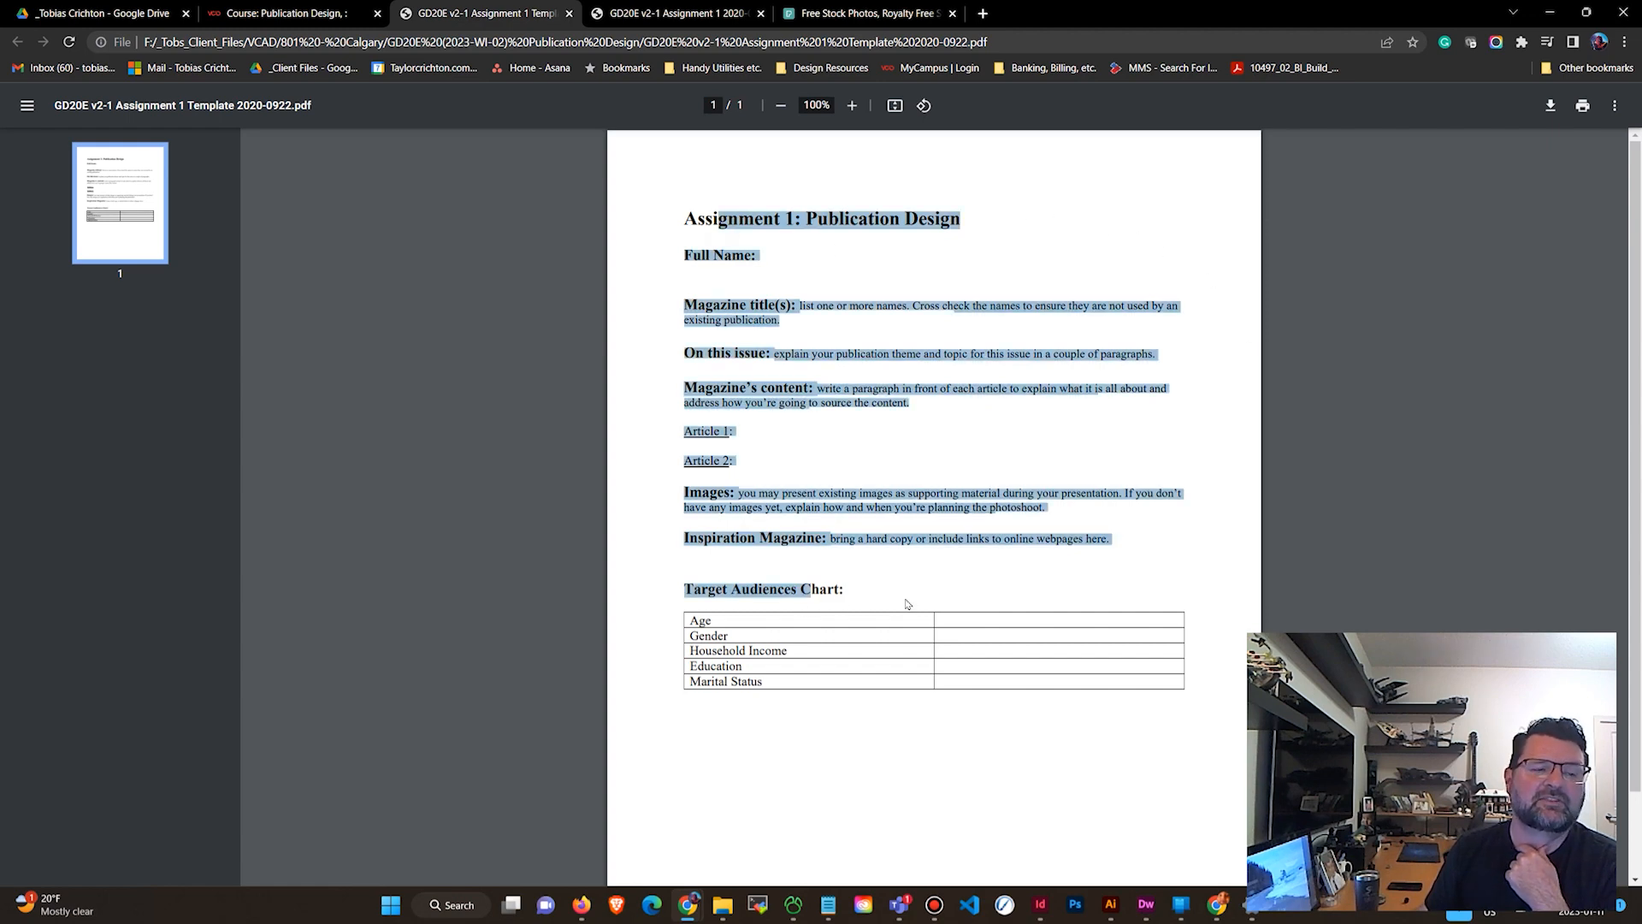
click(900, 611)
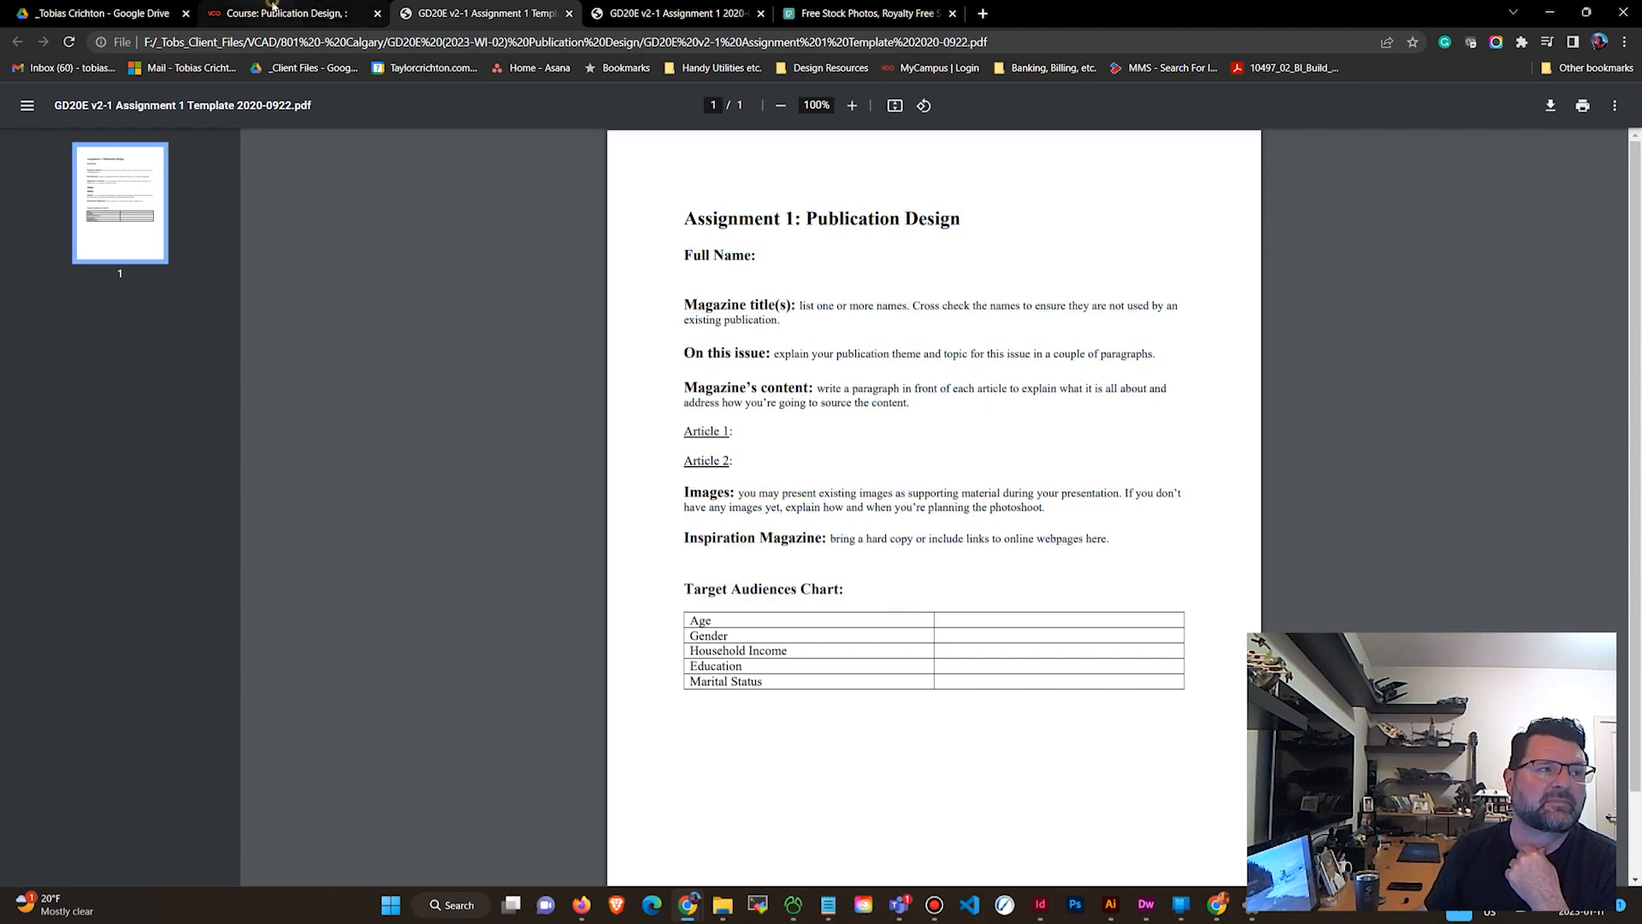
Open the Assignment 1: Planning Content folder inside your own course folder in Google Drive.
click(279, 13)
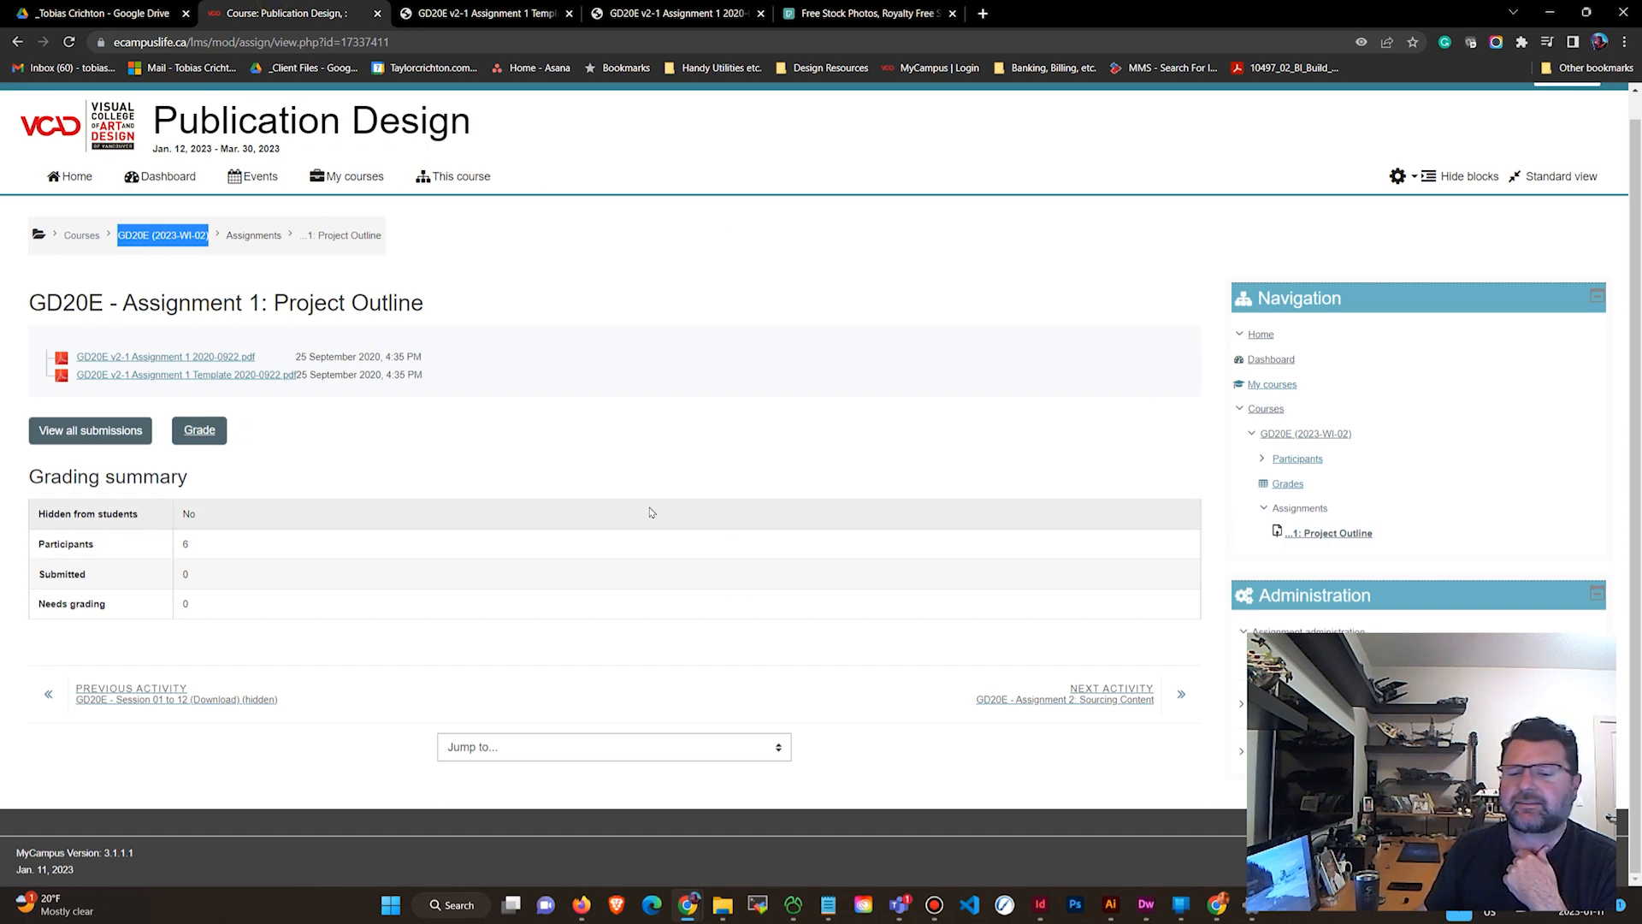
click(85, 15)
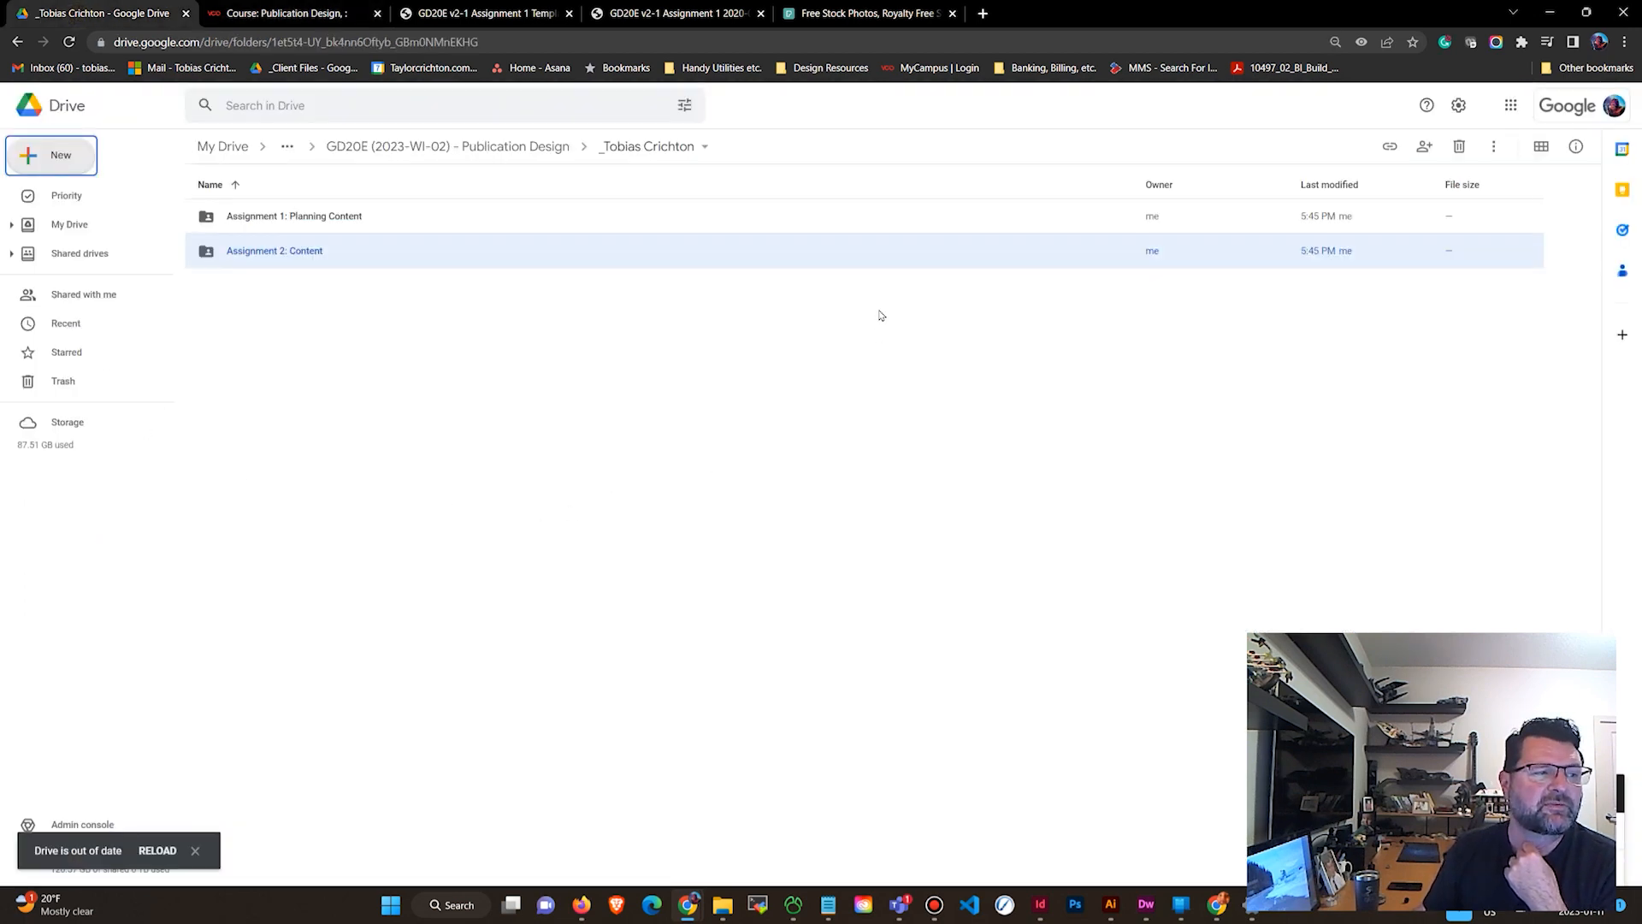
click(494, 153)
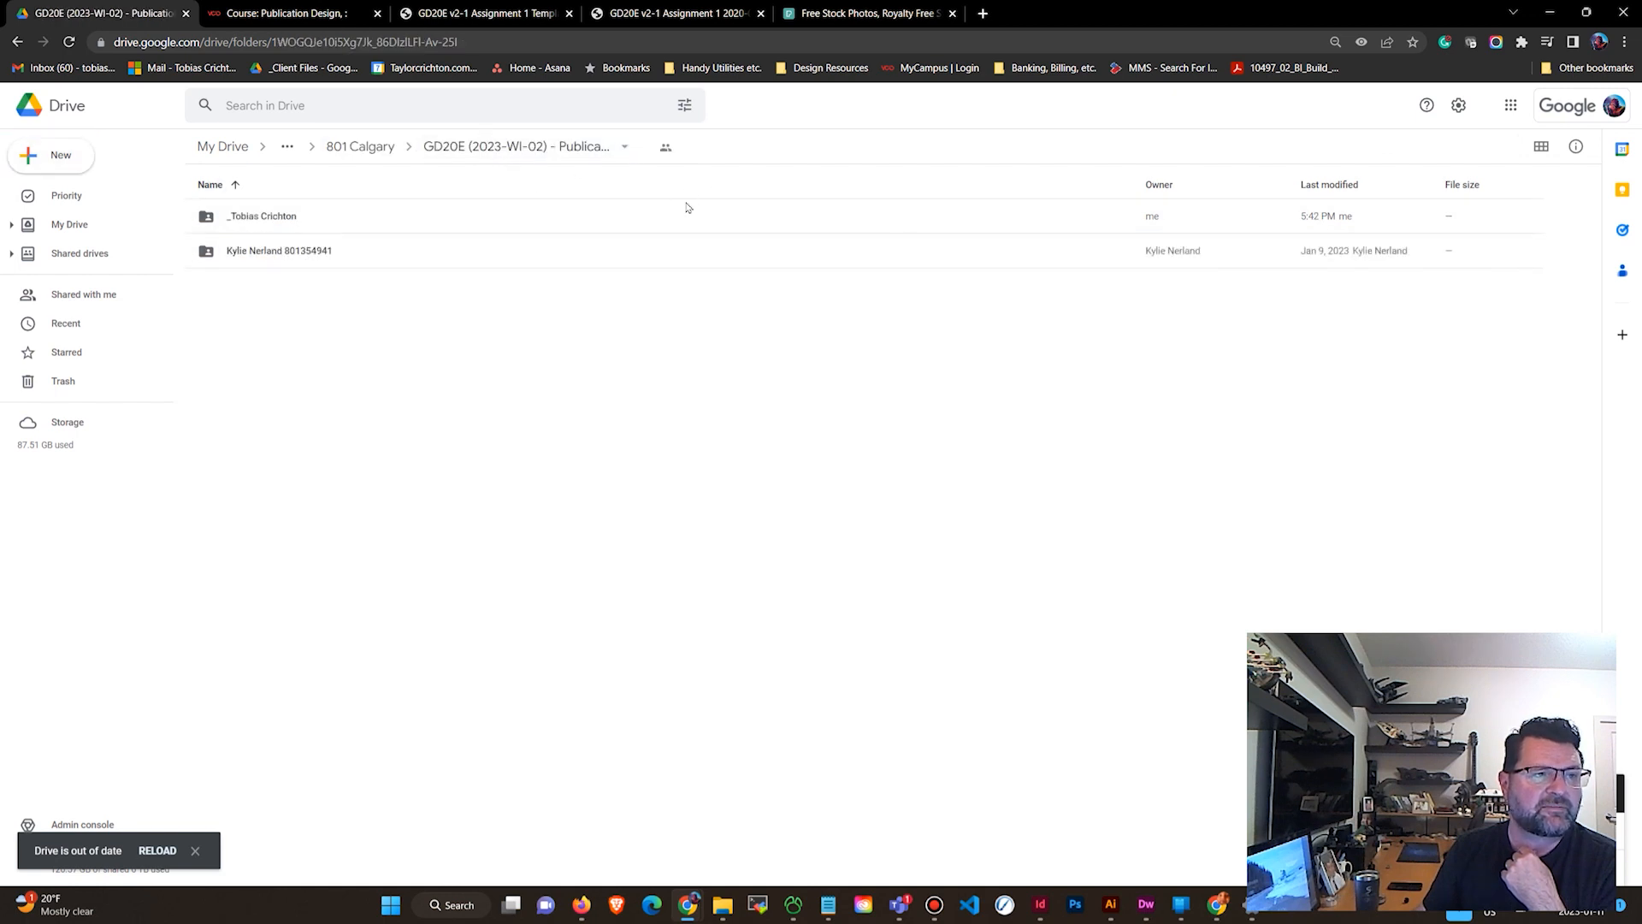
click(283, 13)
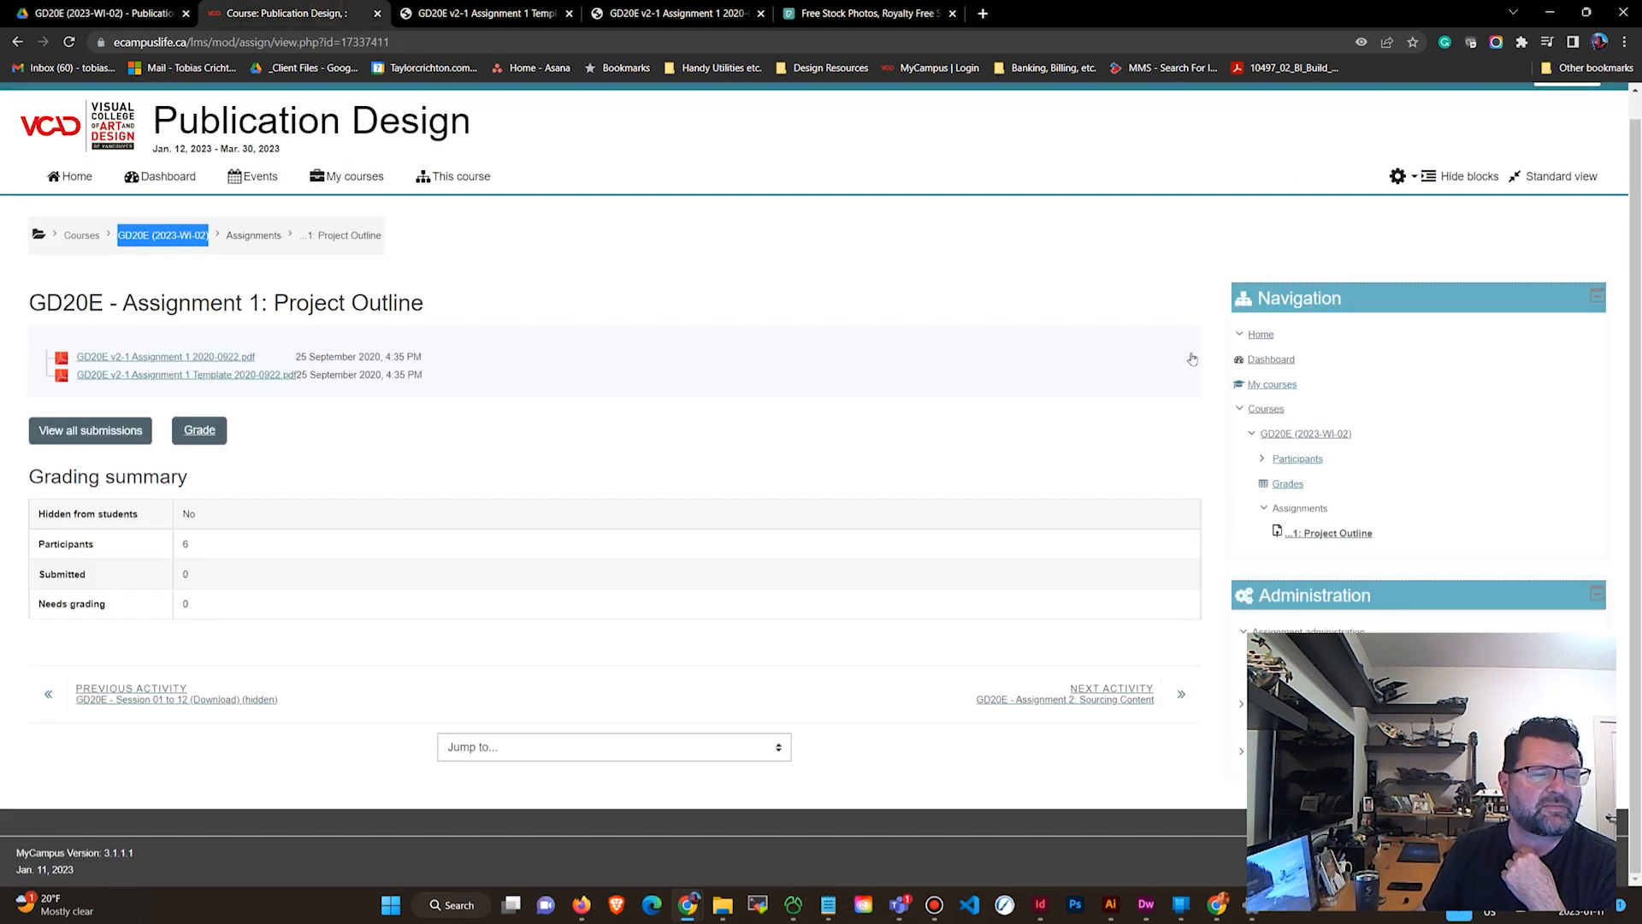
click(103, 13)
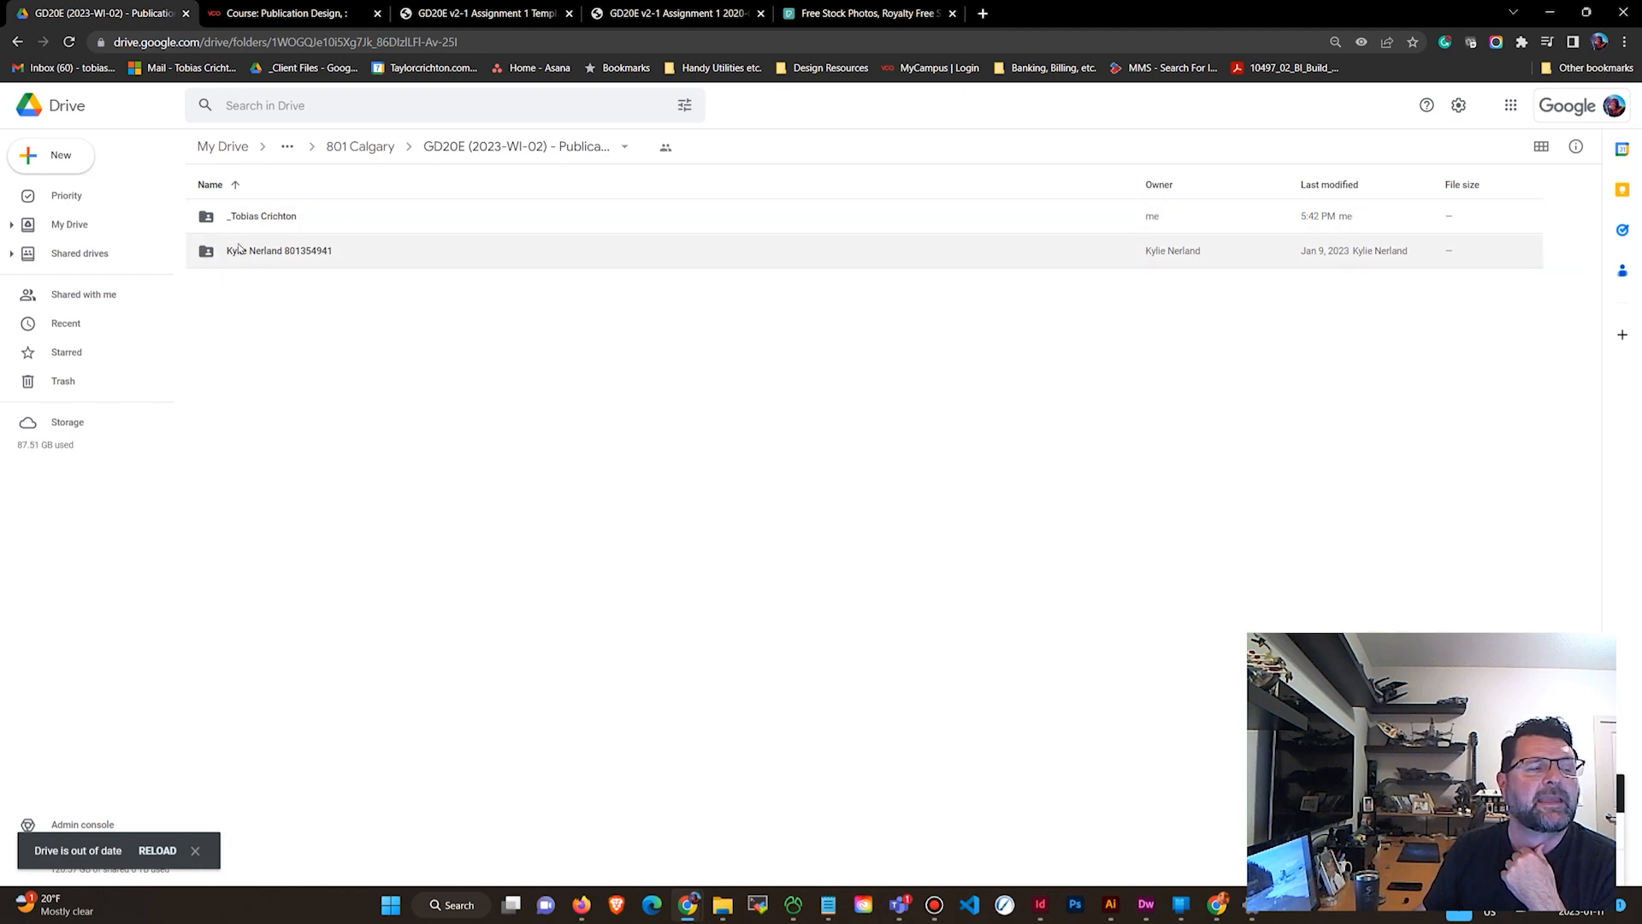
double_click(285, 218)
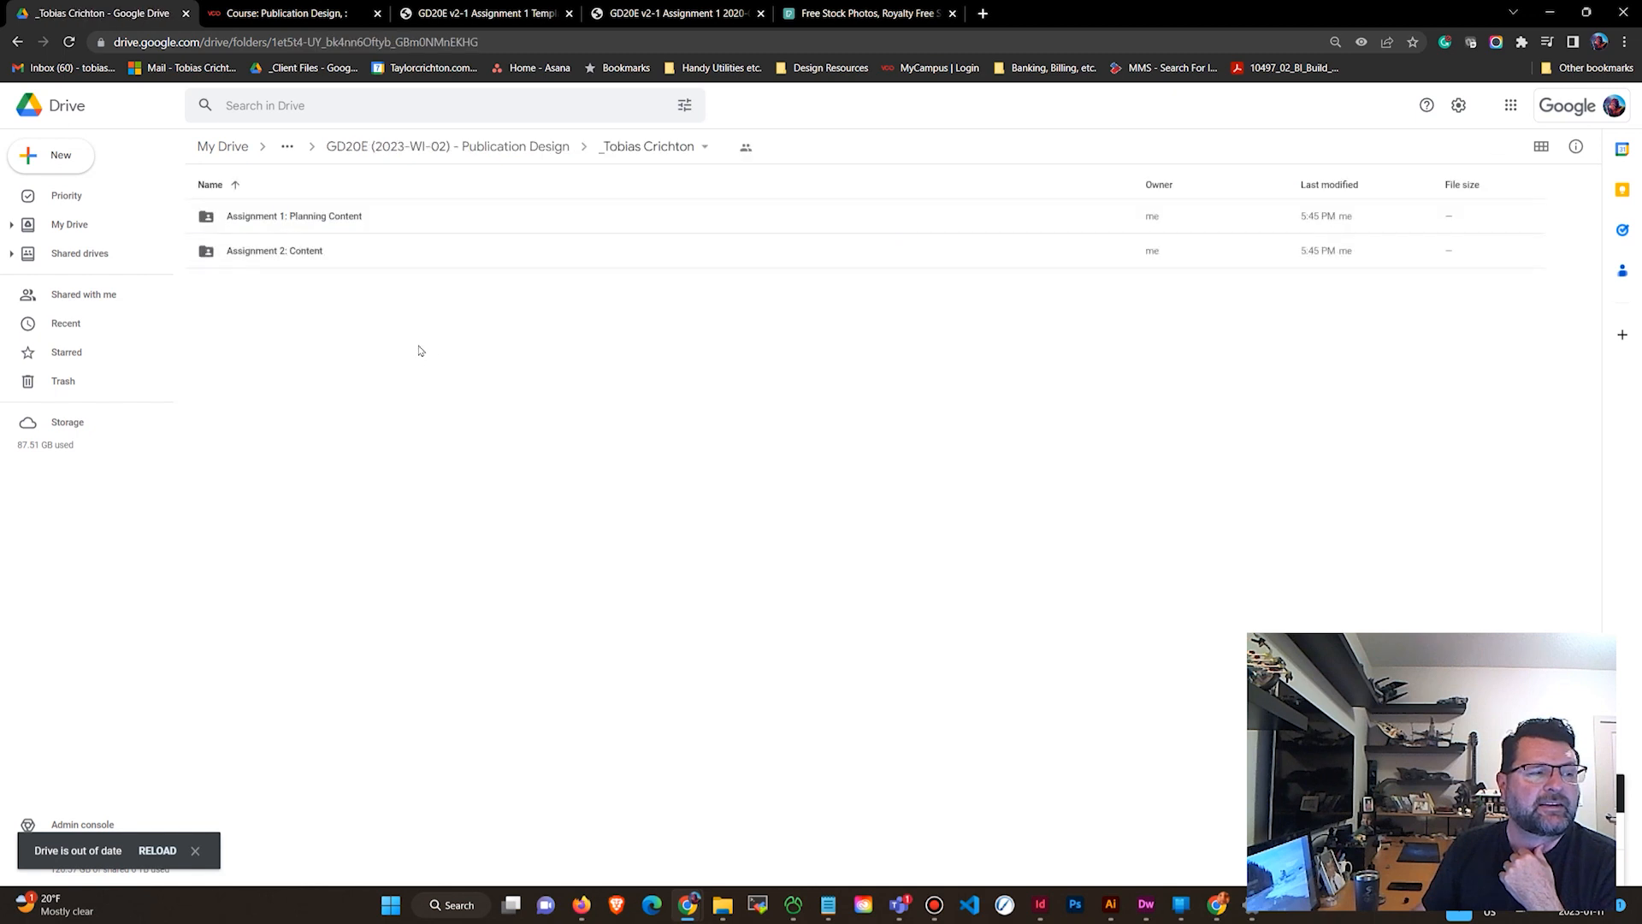
double_click(281, 220)
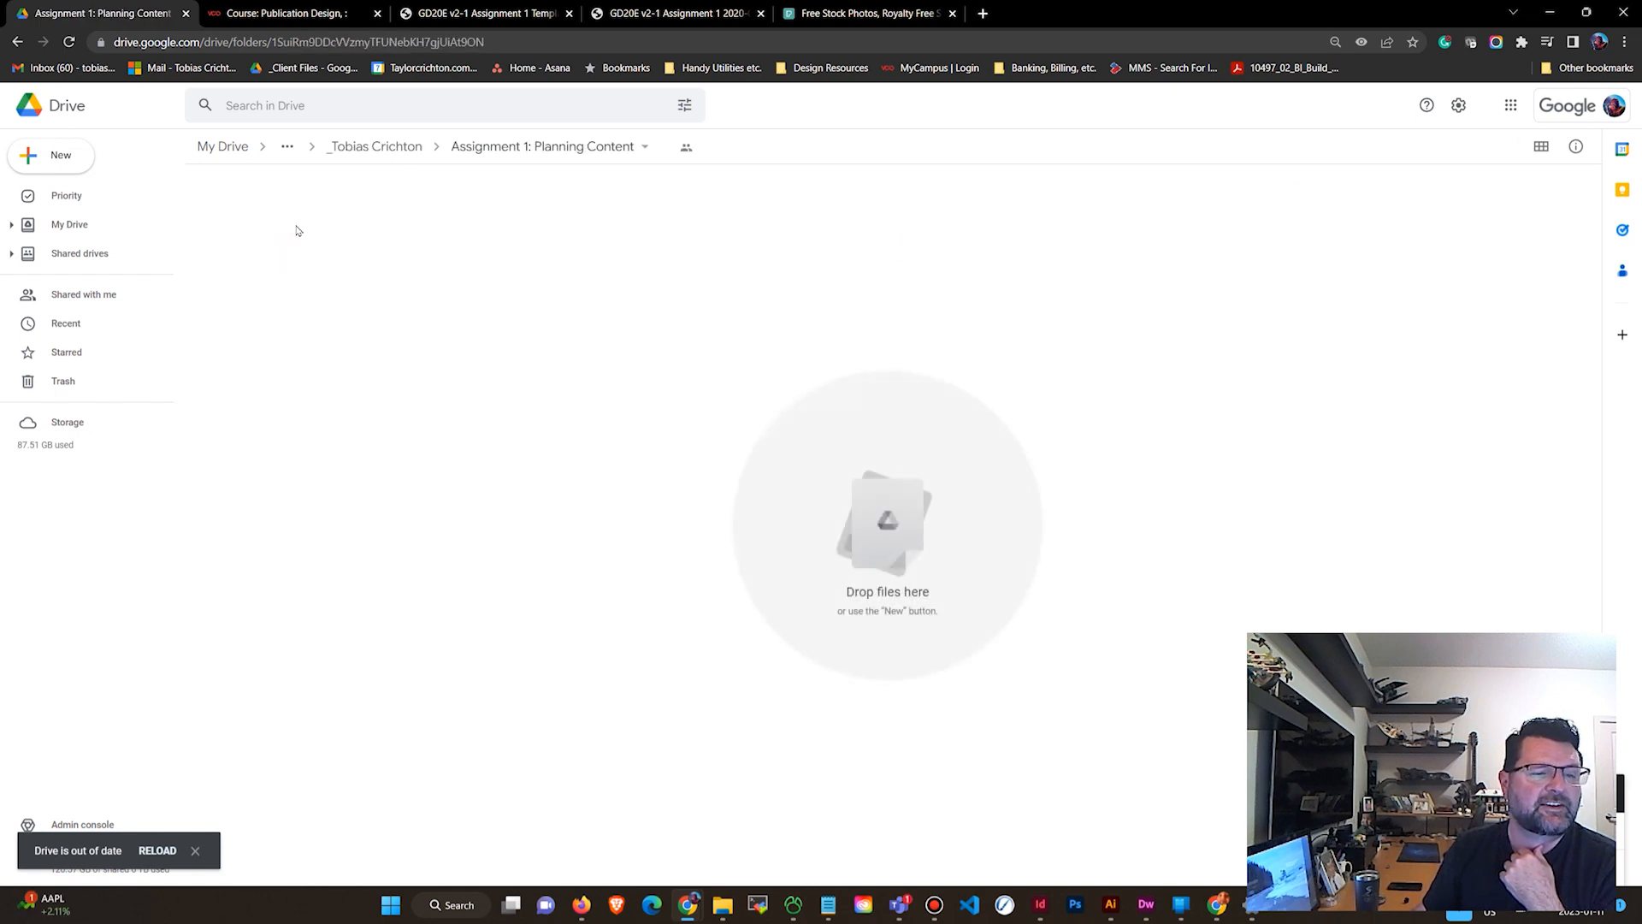
Create a blank Google Docs document in the Assignment 1: Planning Content folder.
click(62, 155)
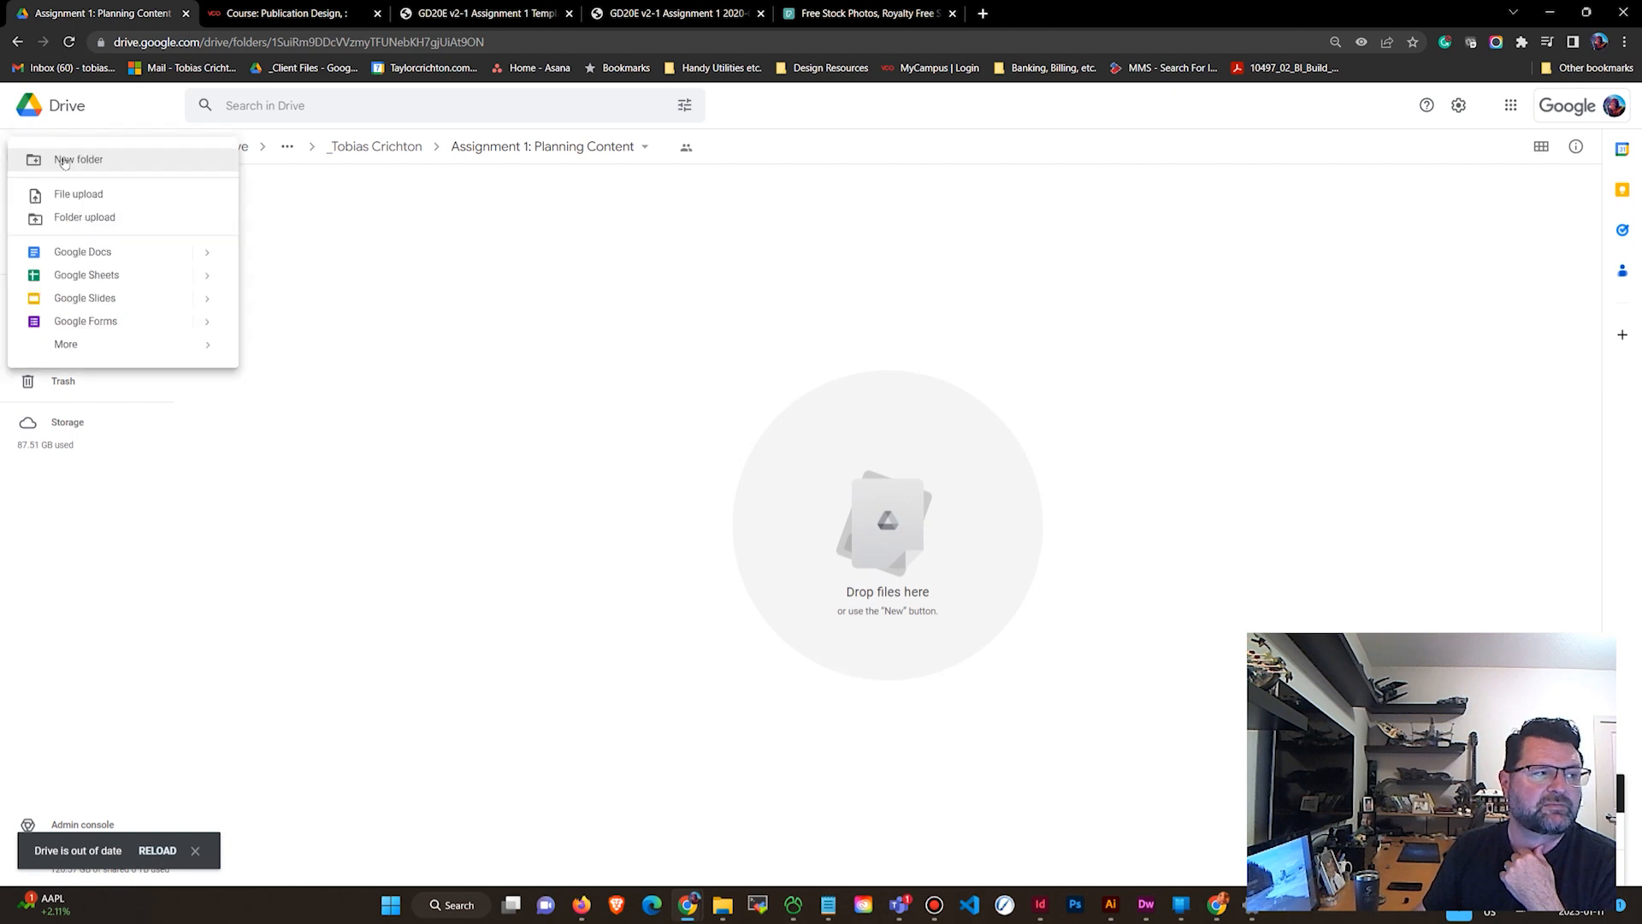
mouse_move(202, 251)
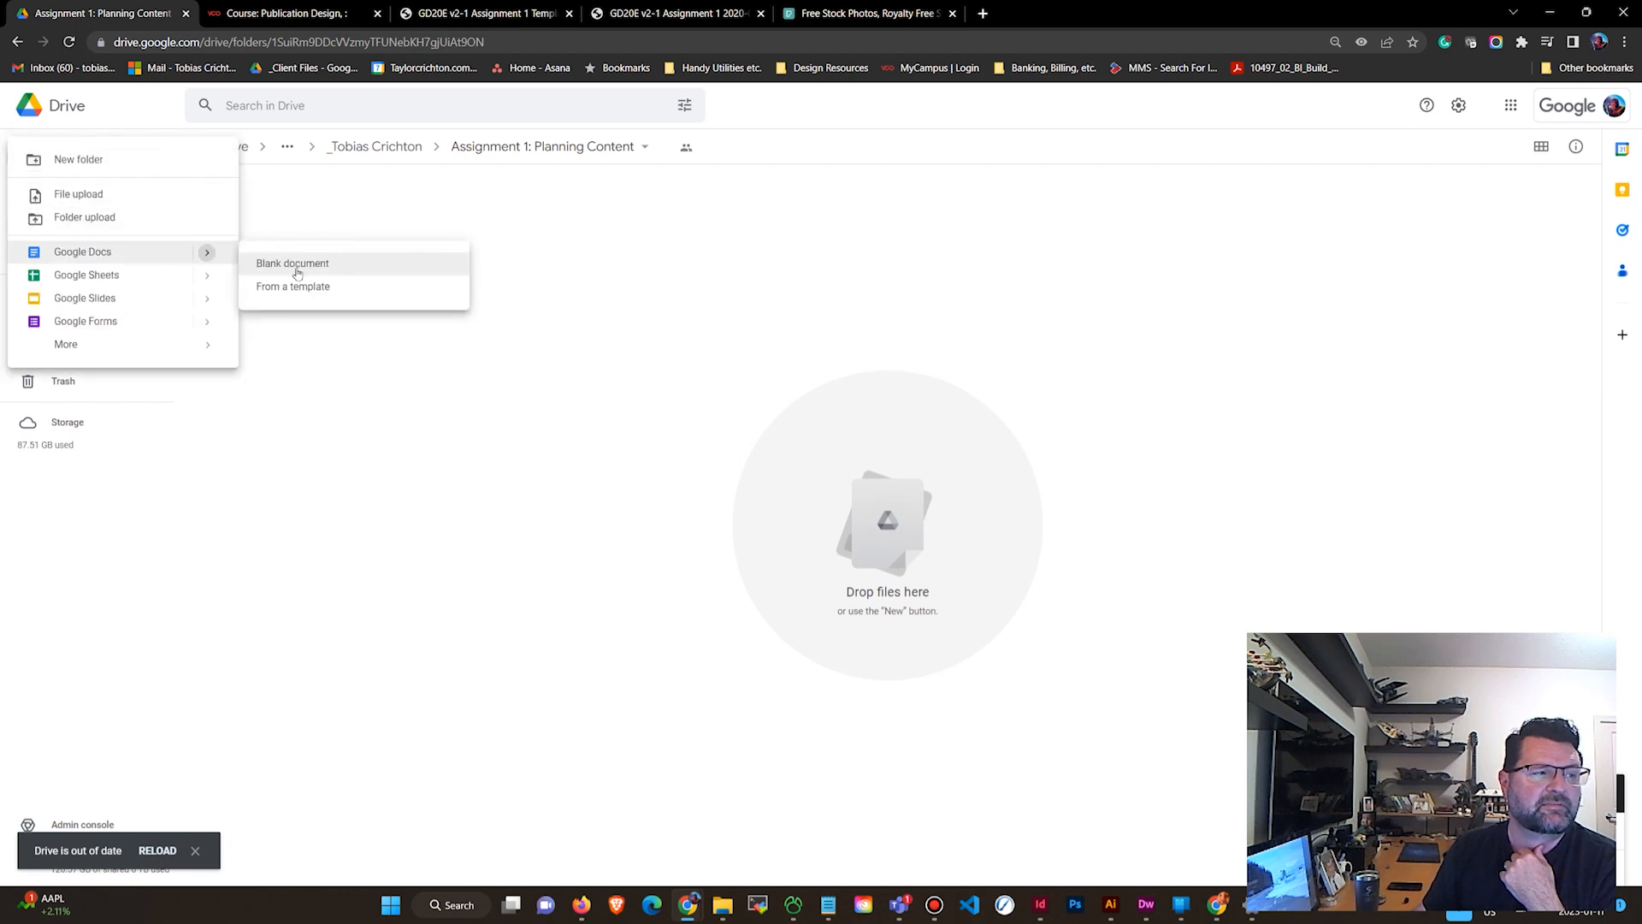
click(297, 273)
click(903, 511)
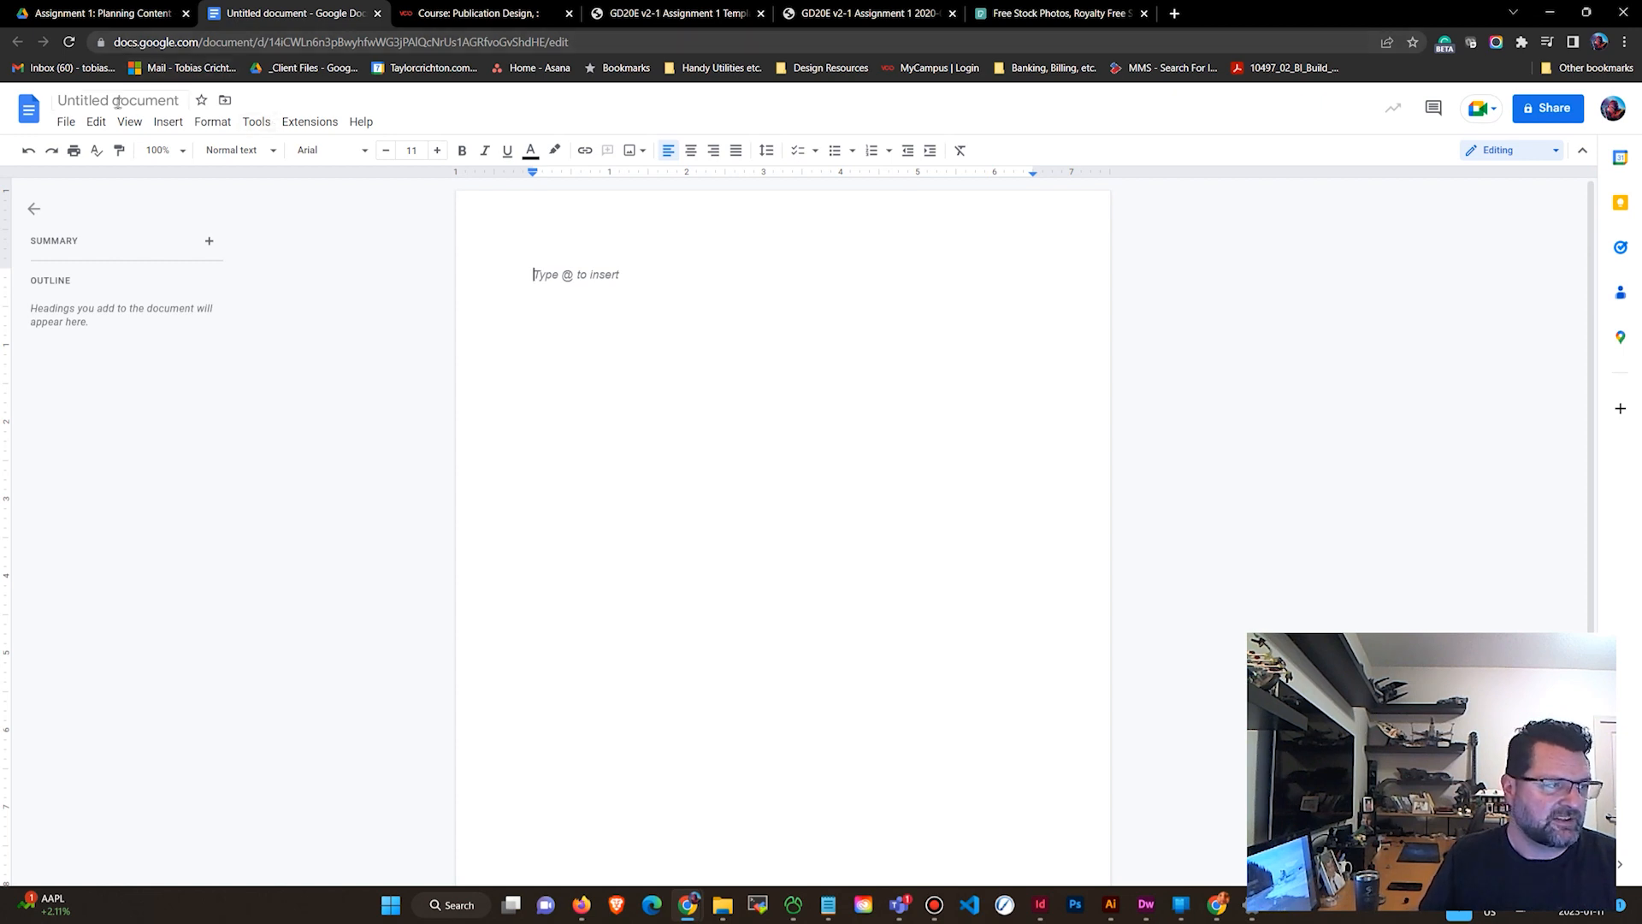
Rename the document as Assignment 1: Publication Plan.
click(173, 96)
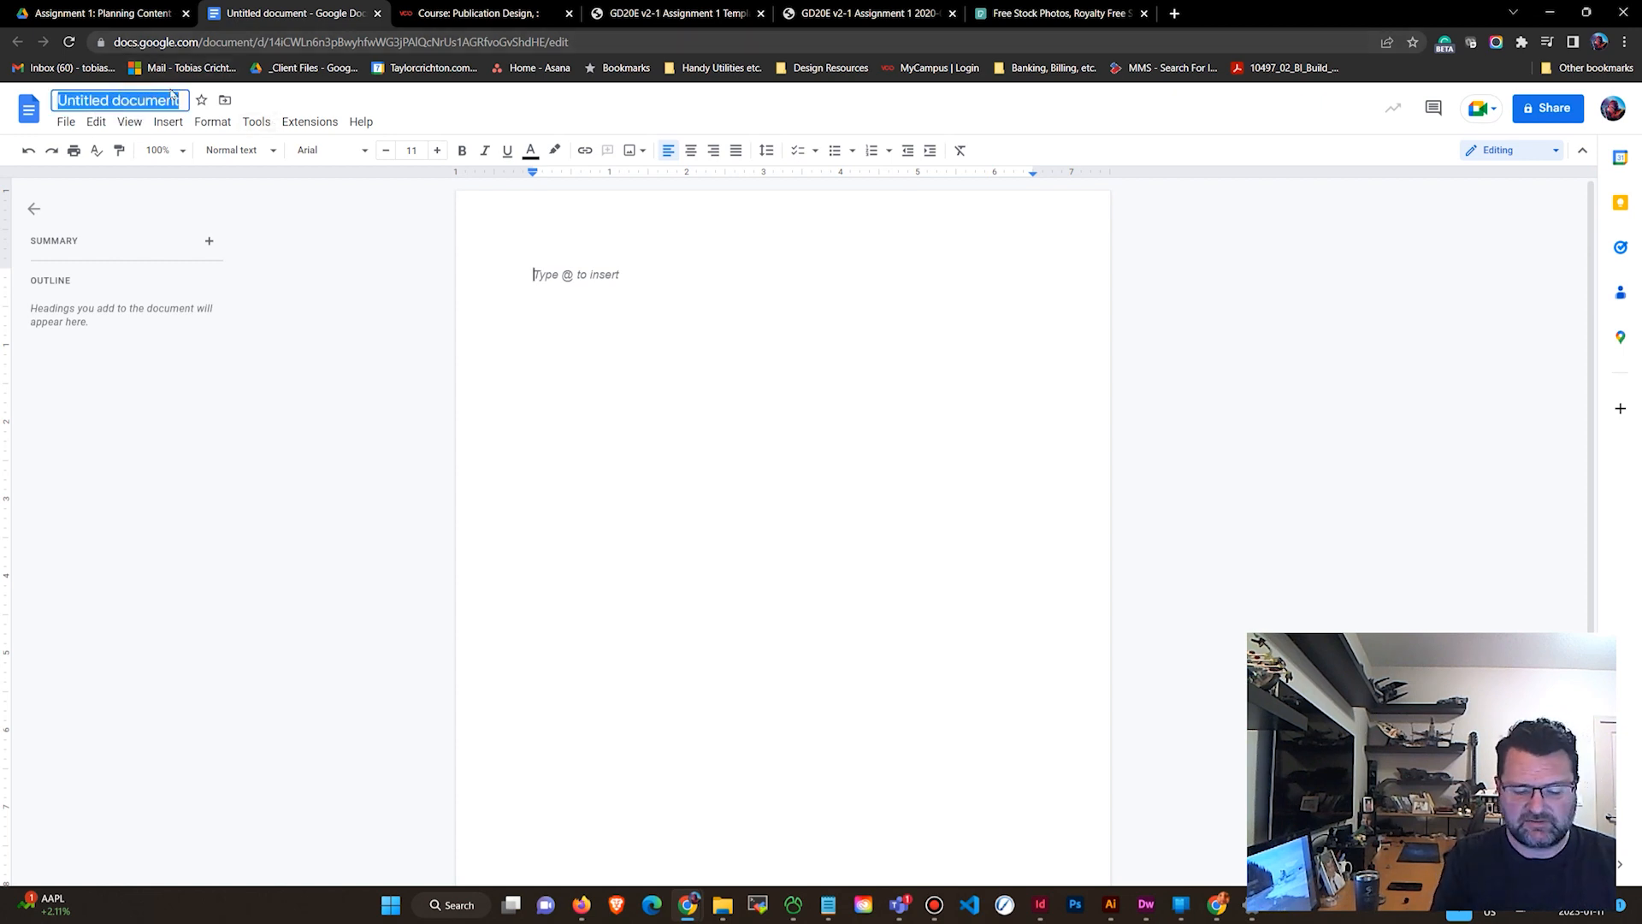
text(Assignment )
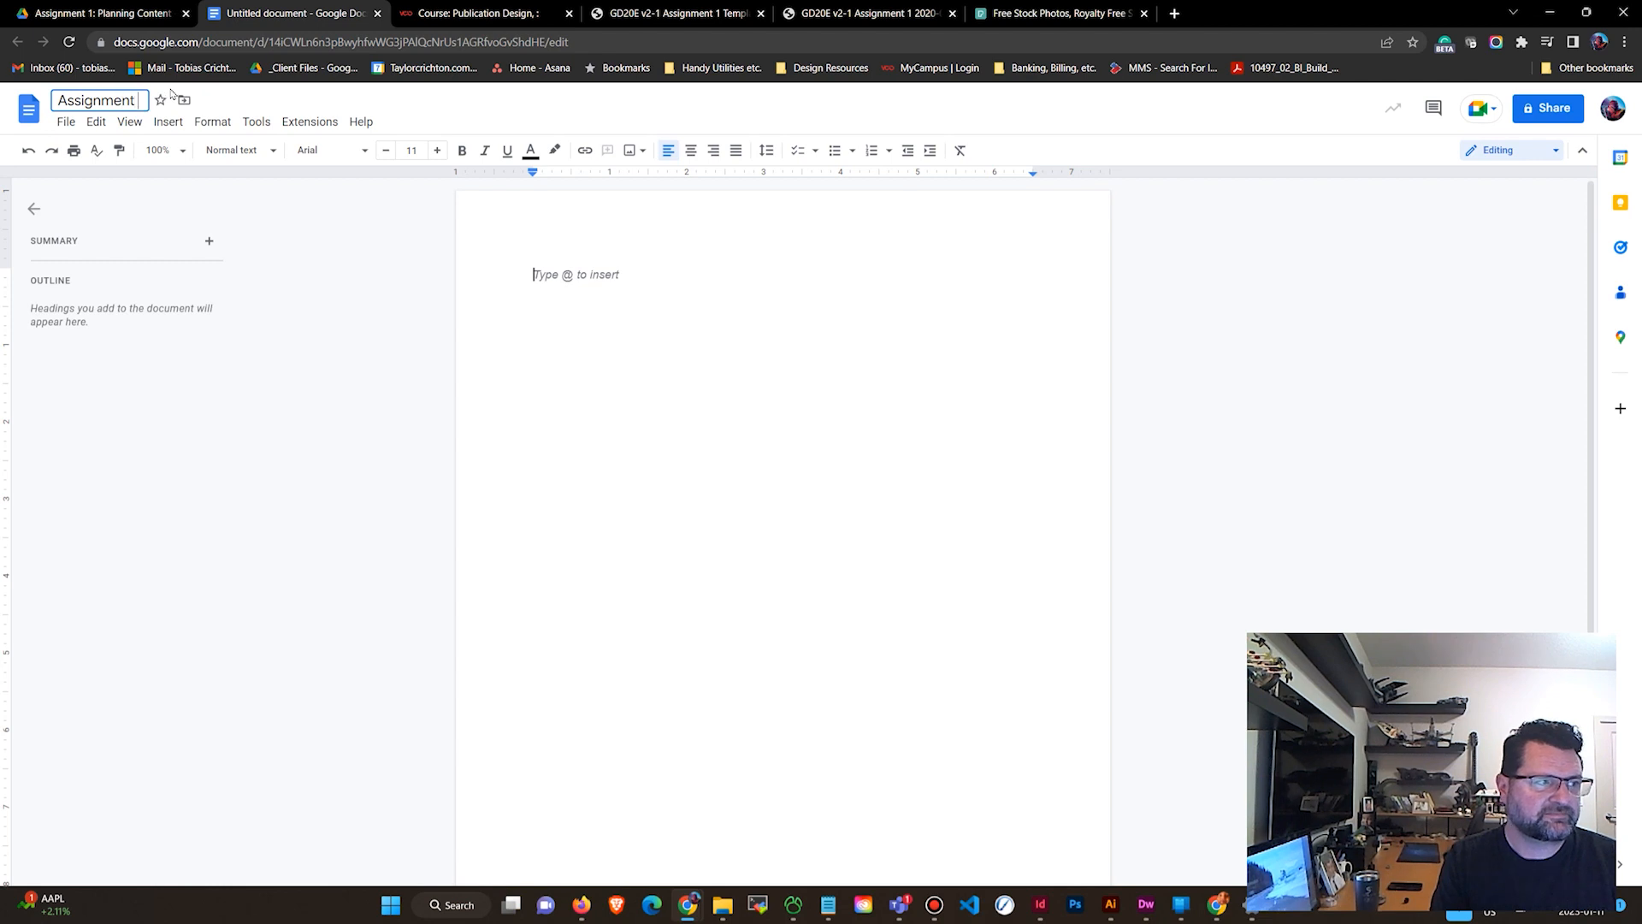
text(1: P)
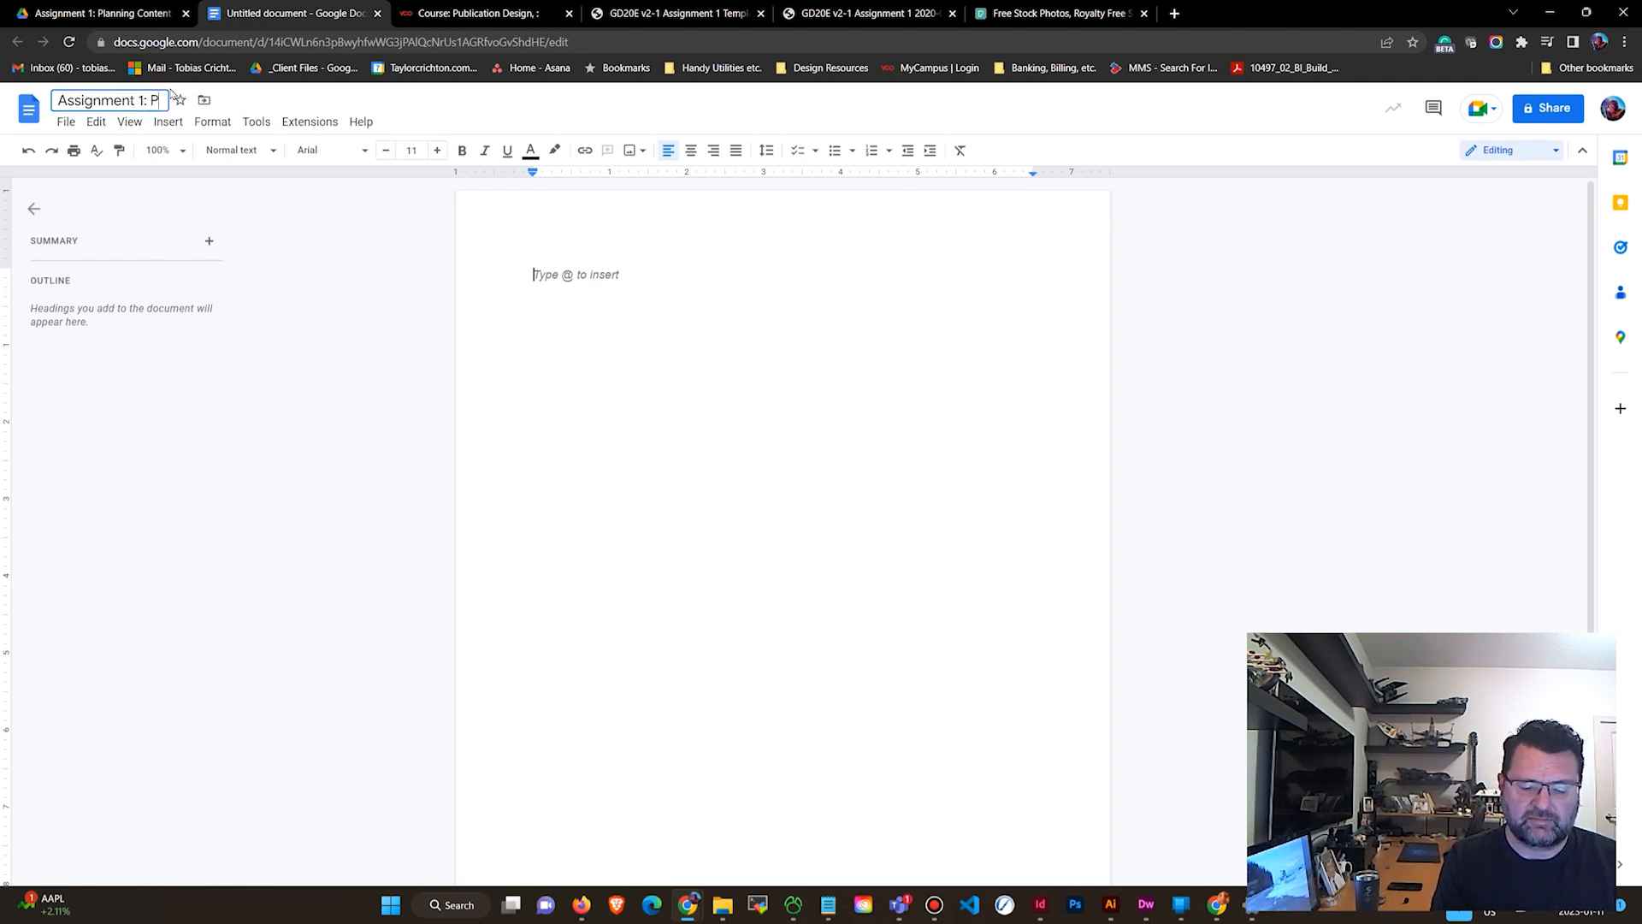
text(ublication Plan)
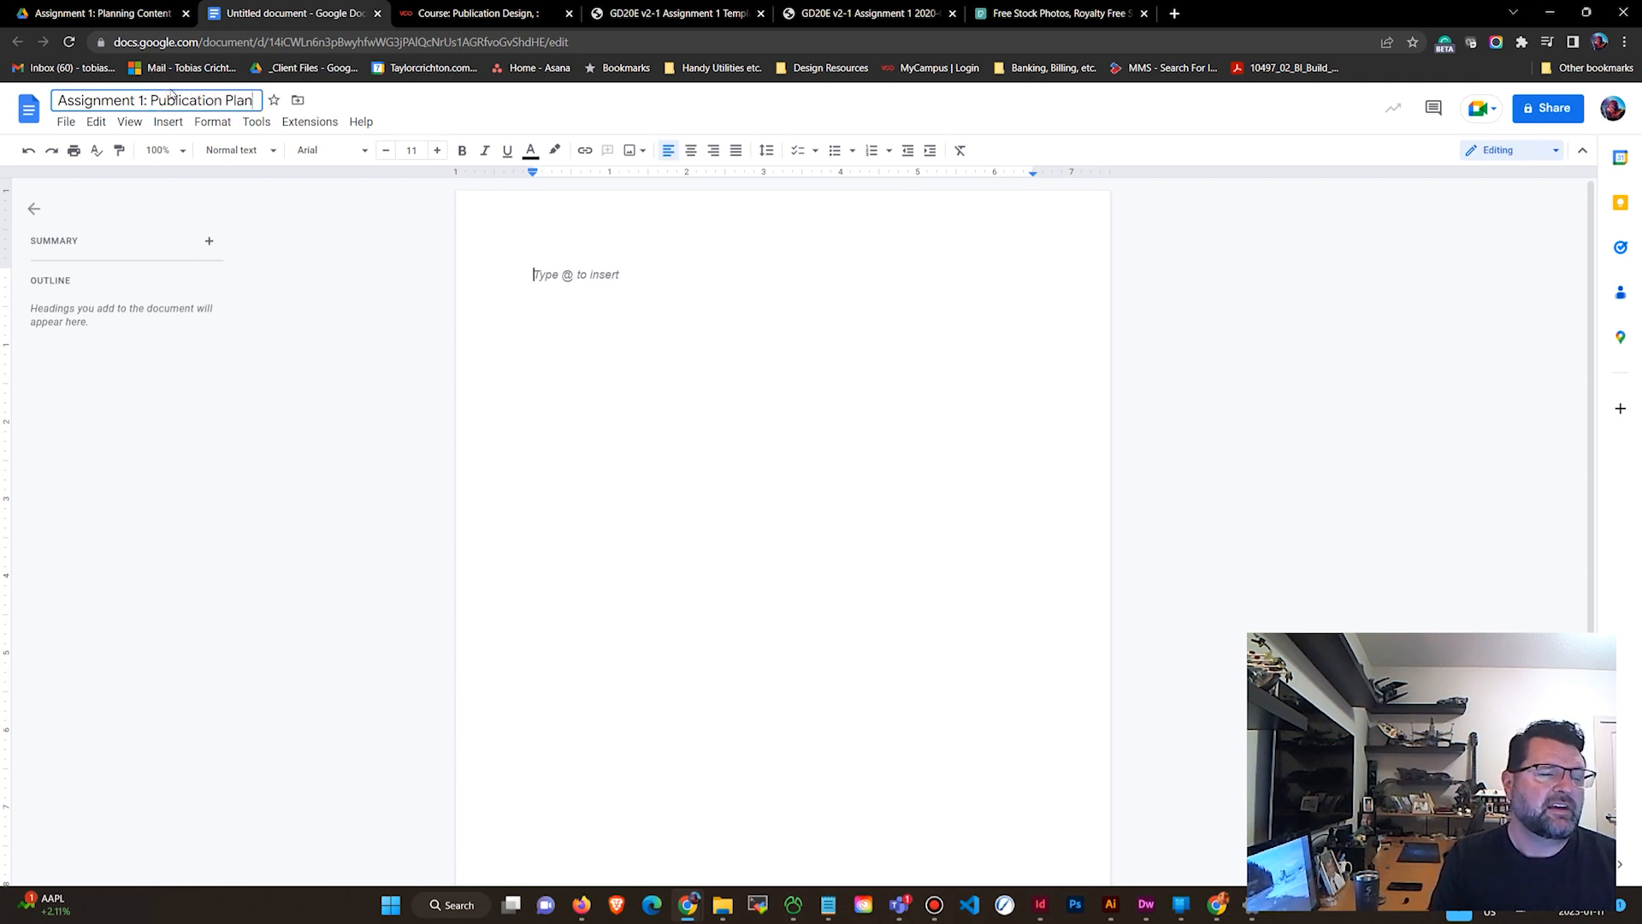
Copy all the text from the Assignment 1 Template PDF and paste it into the document.
click(670, 10)
click(864, 12)
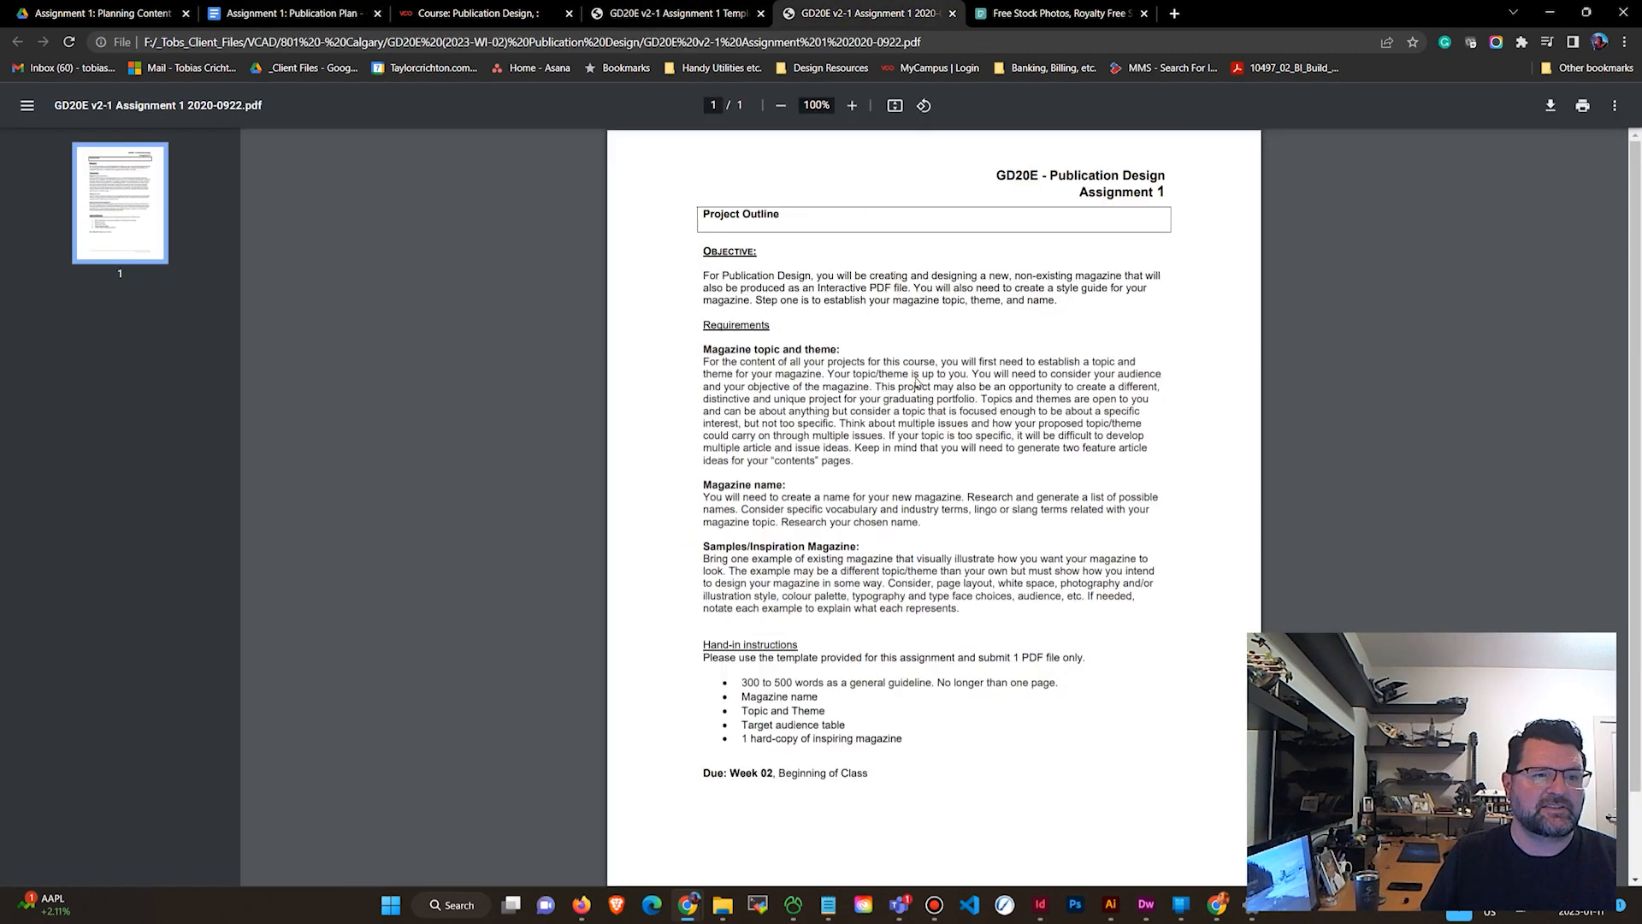
click(672, 13)
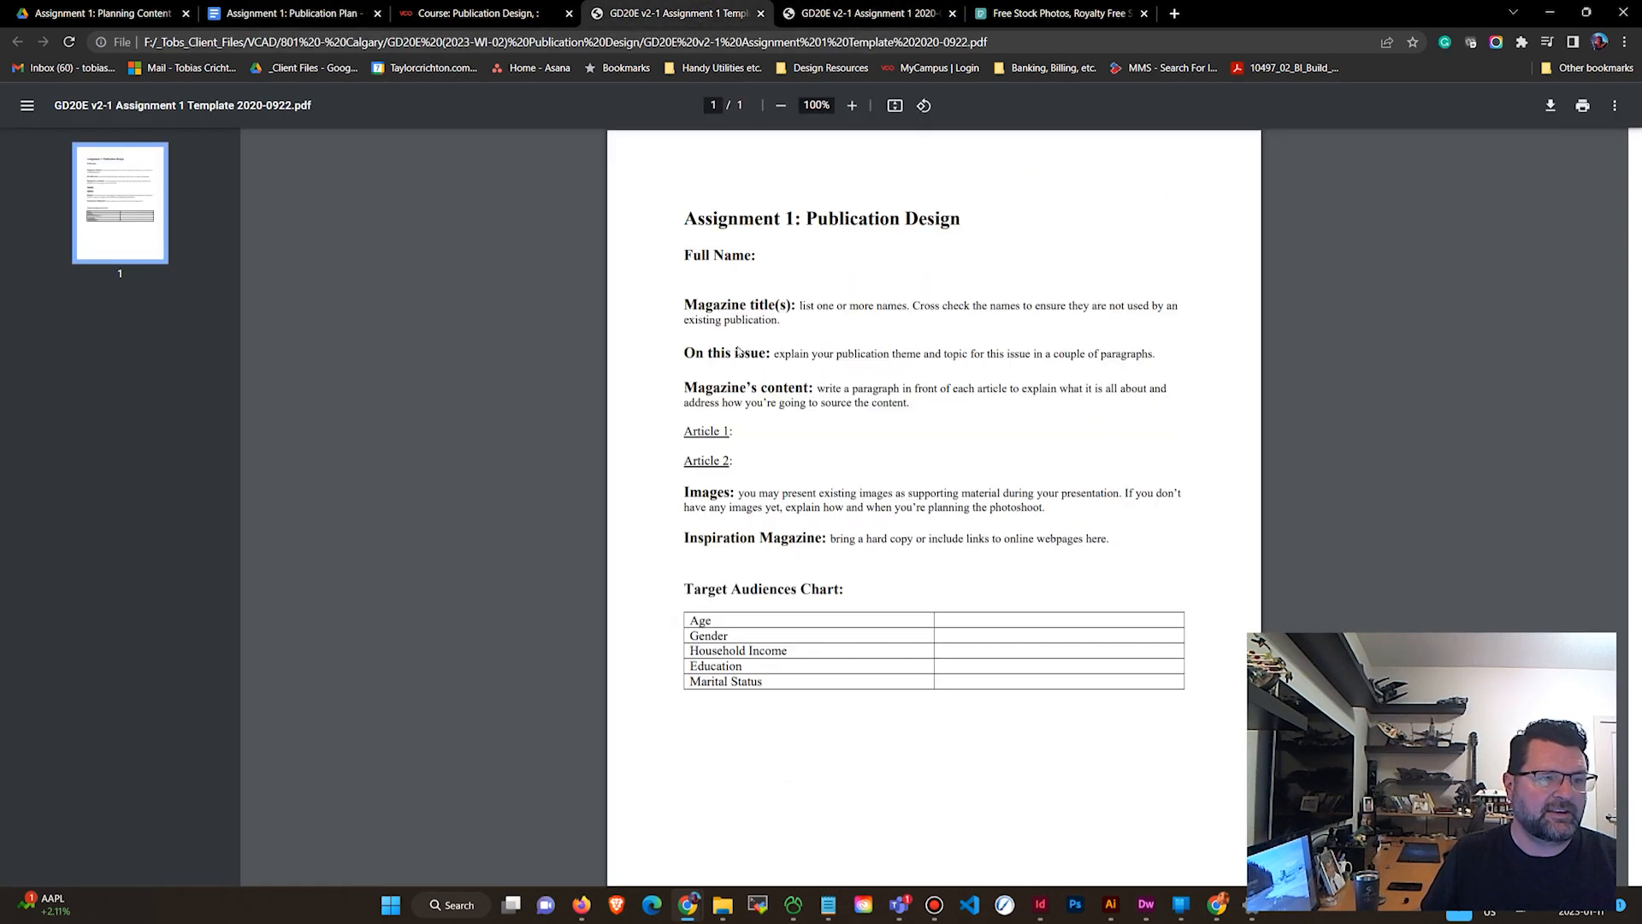
drag(1072, 541, 711, 214)
key(ctrl+c)
click(290, 13)
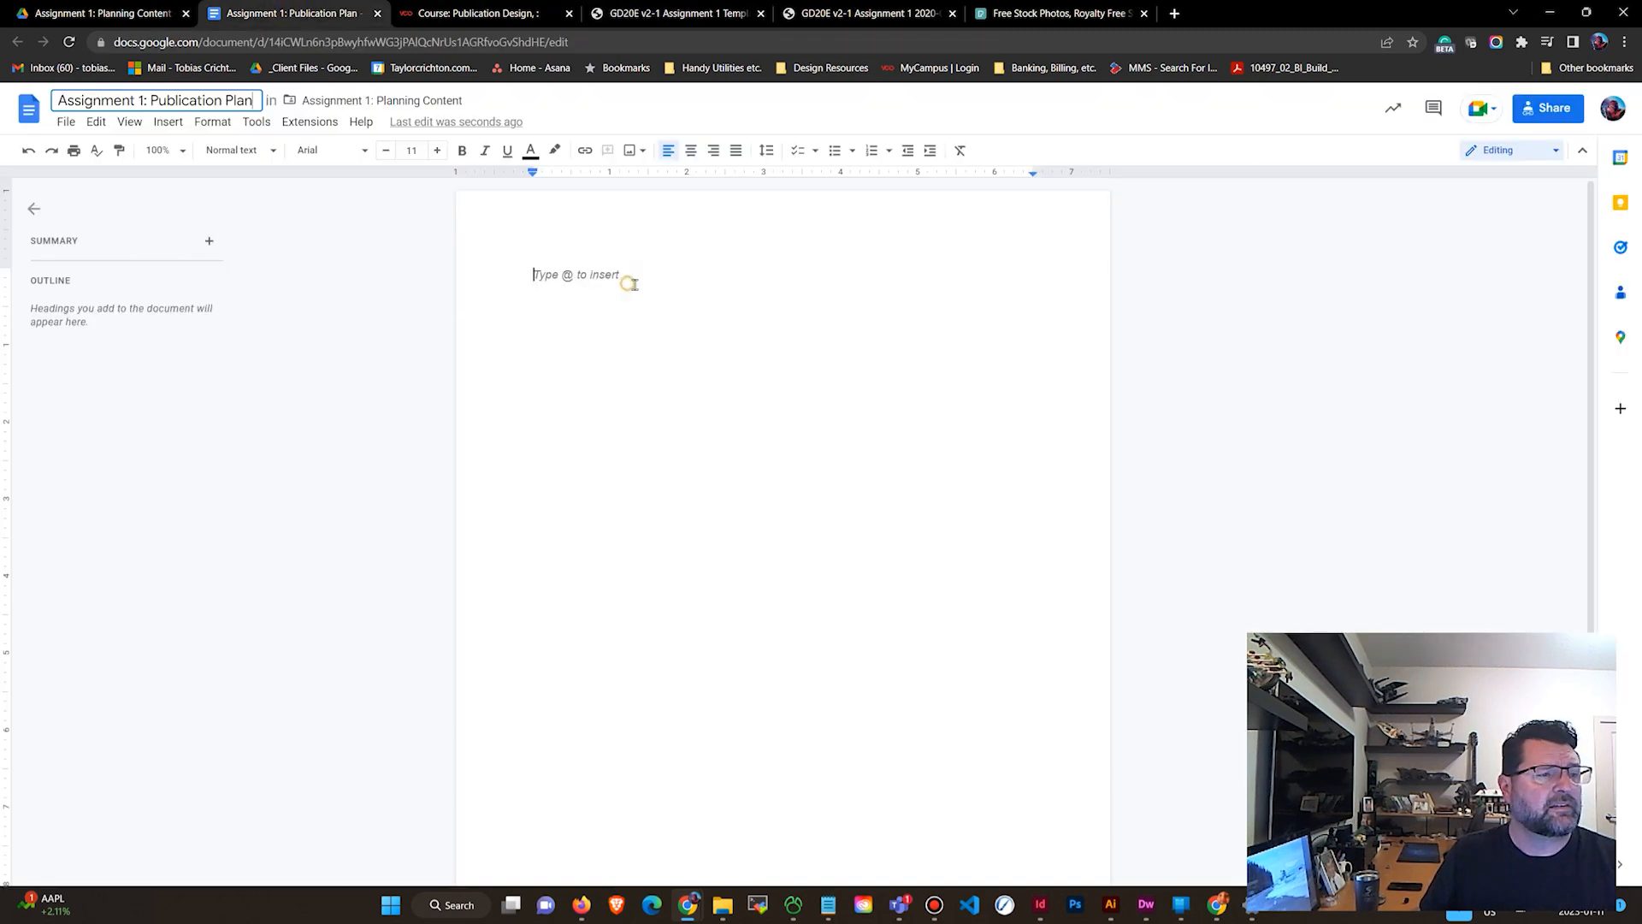
key(ctrl+v)
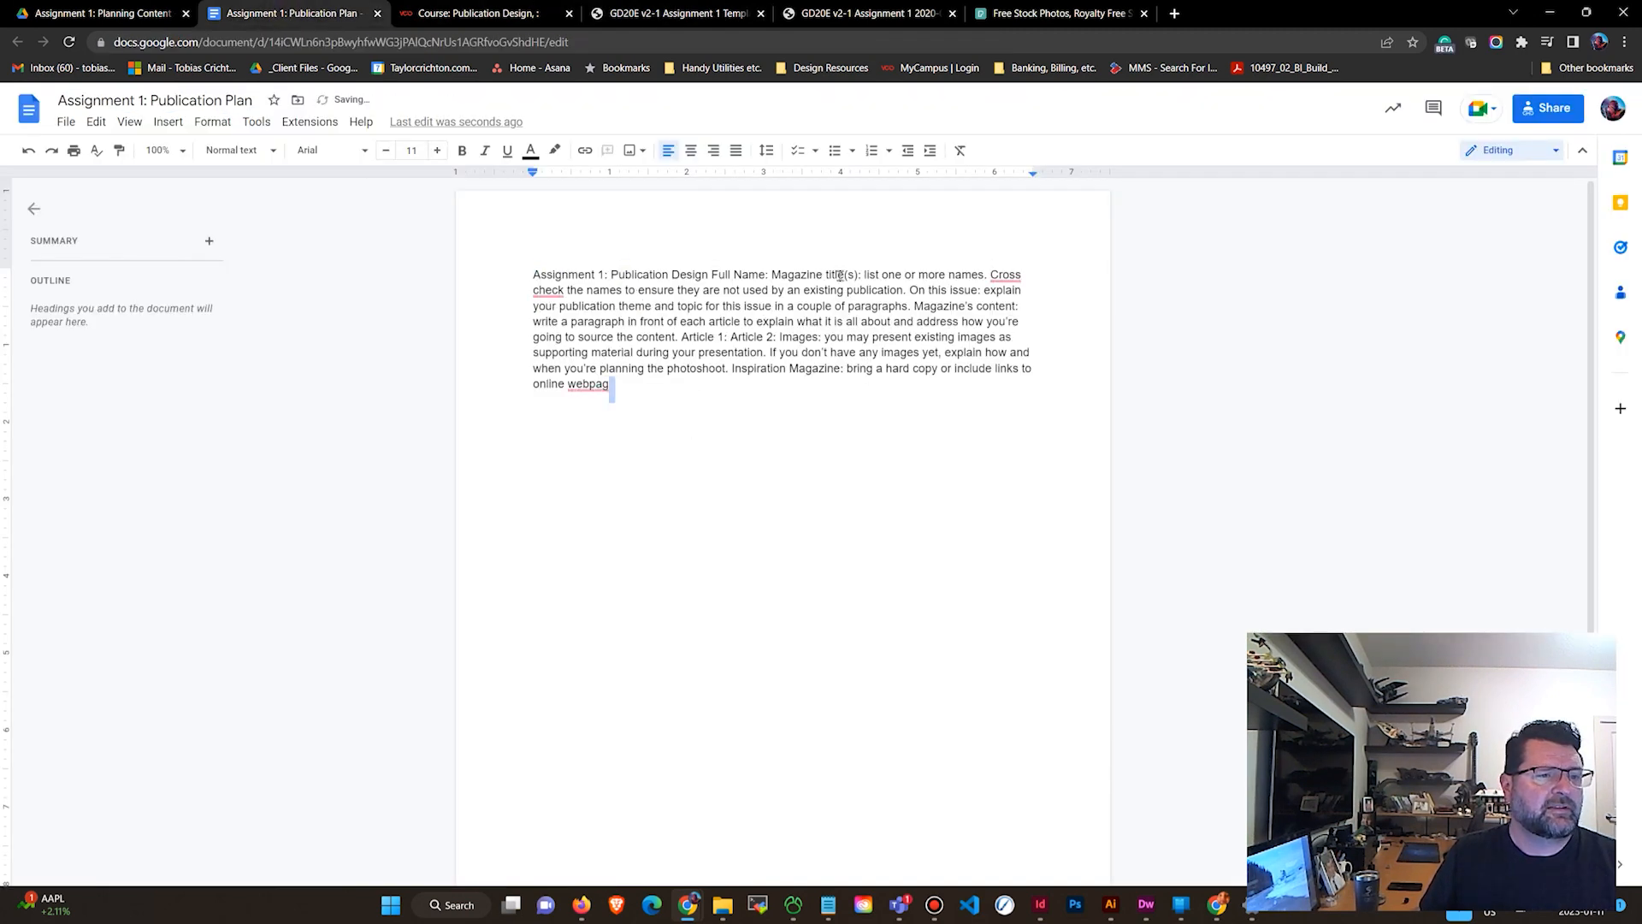
Break the pasted text into paragraphs after the title and after the magazine title line.
click(720, 274)
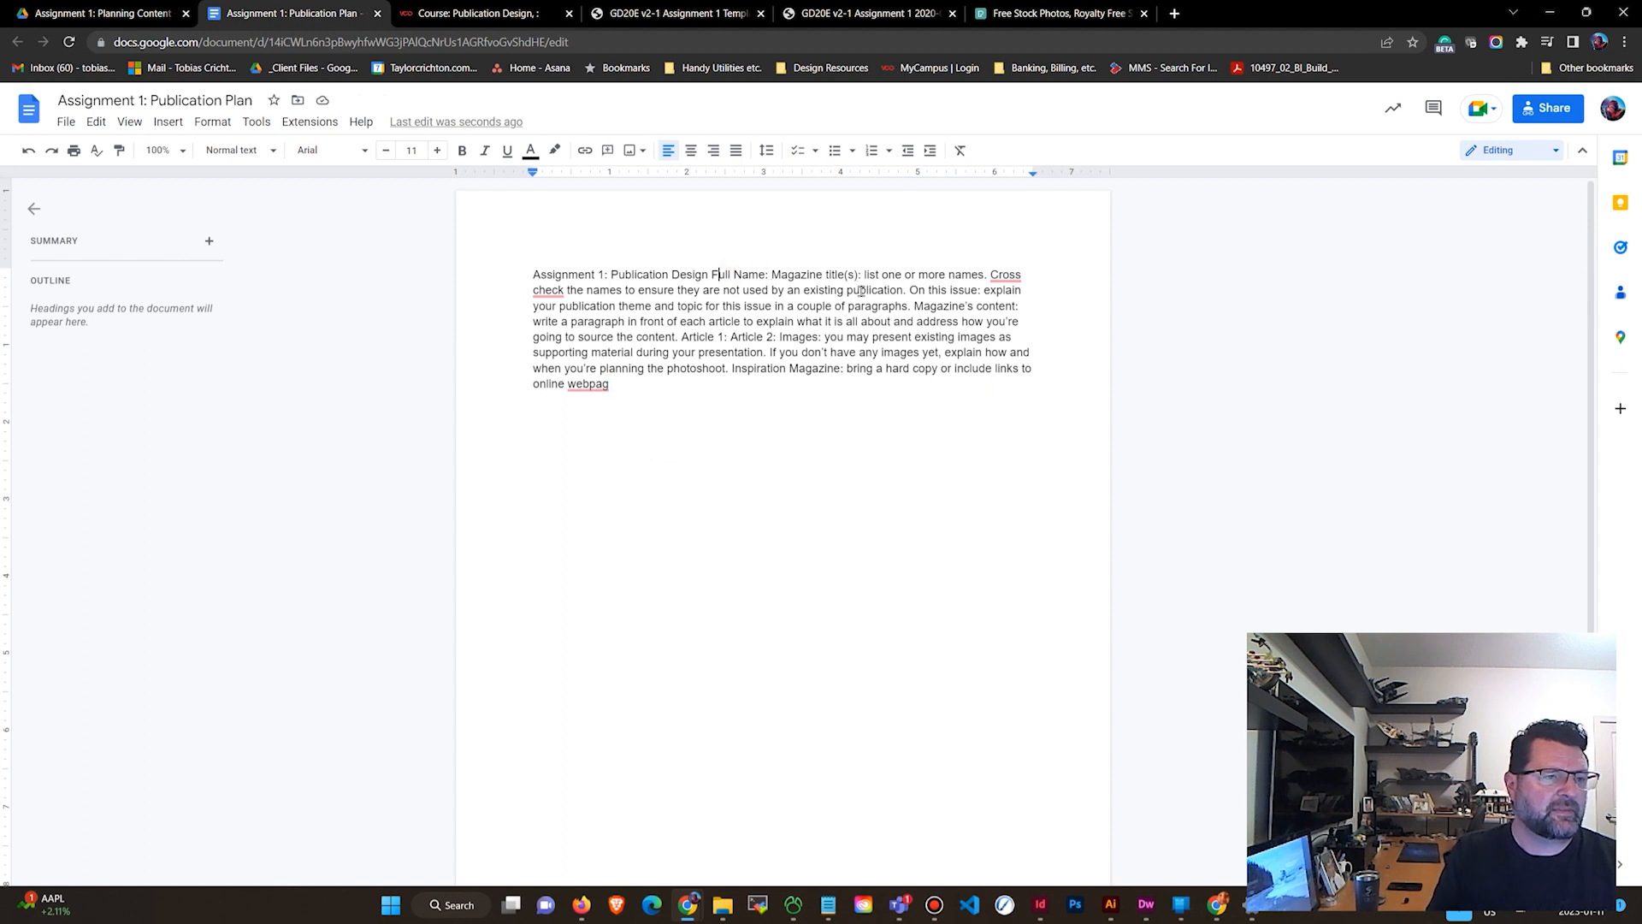
key(Return)
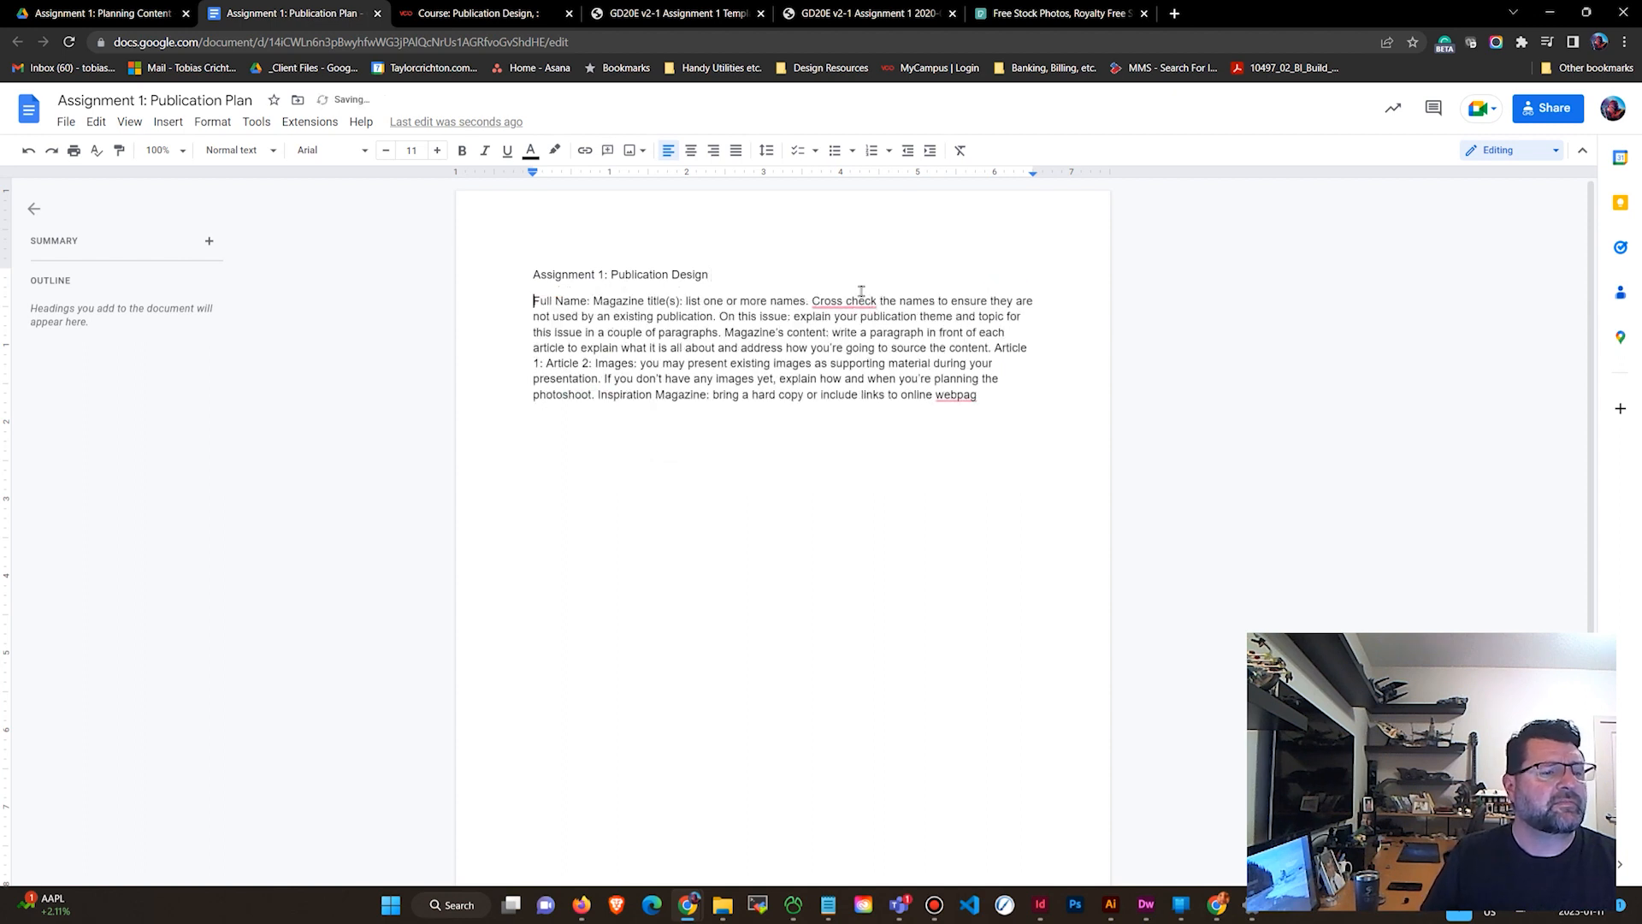
mouse_move(814, 300)
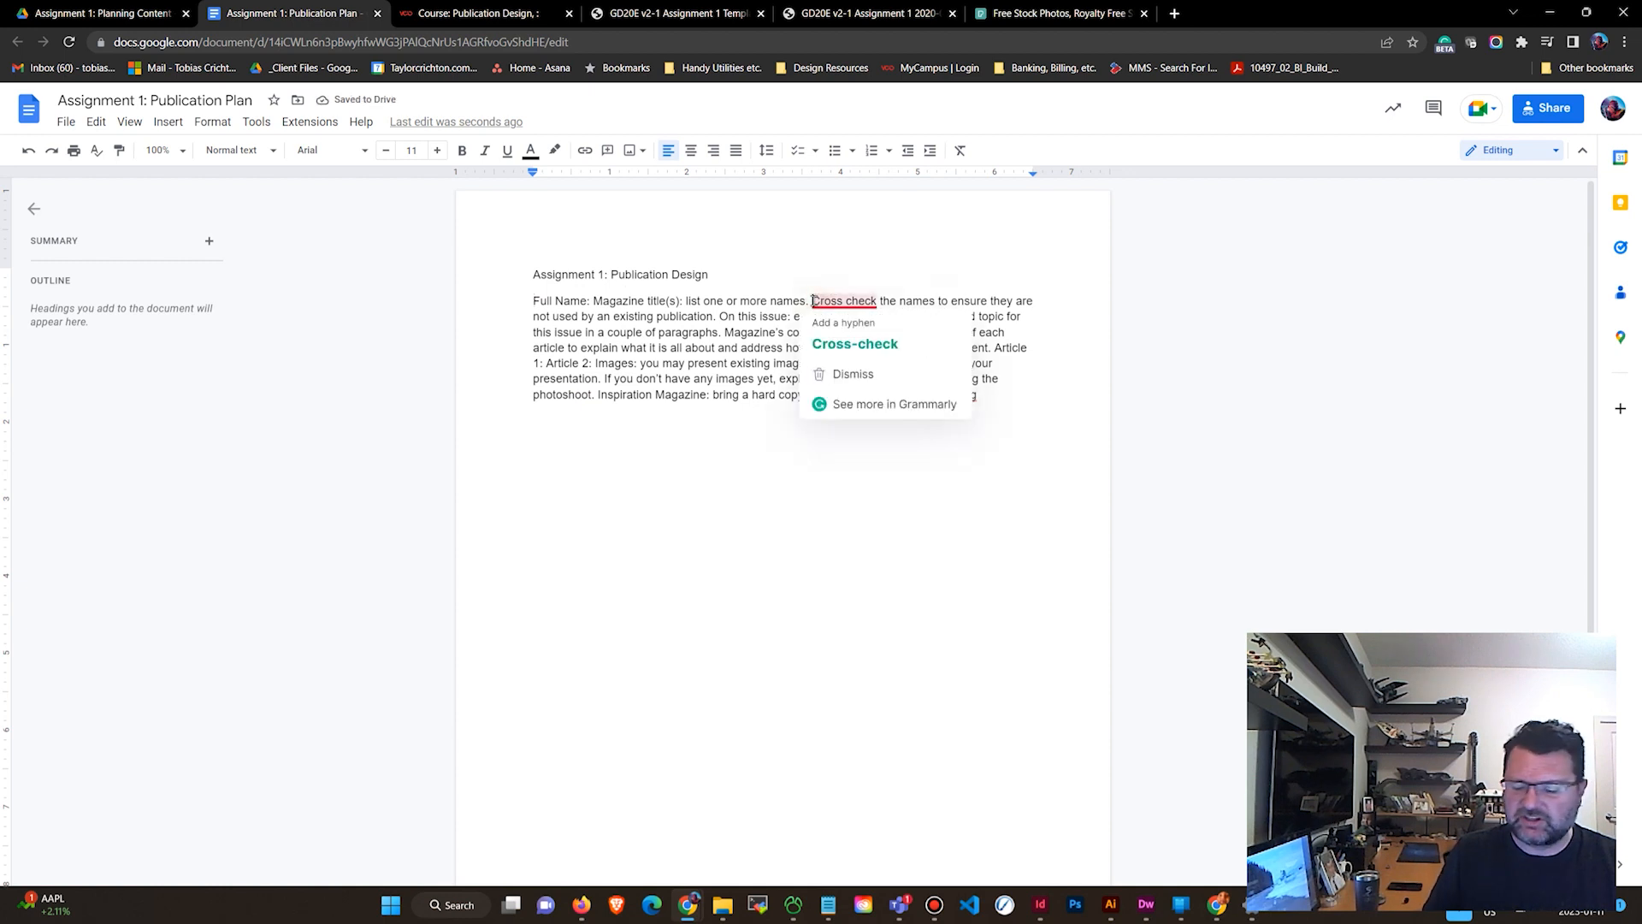
key(Return)
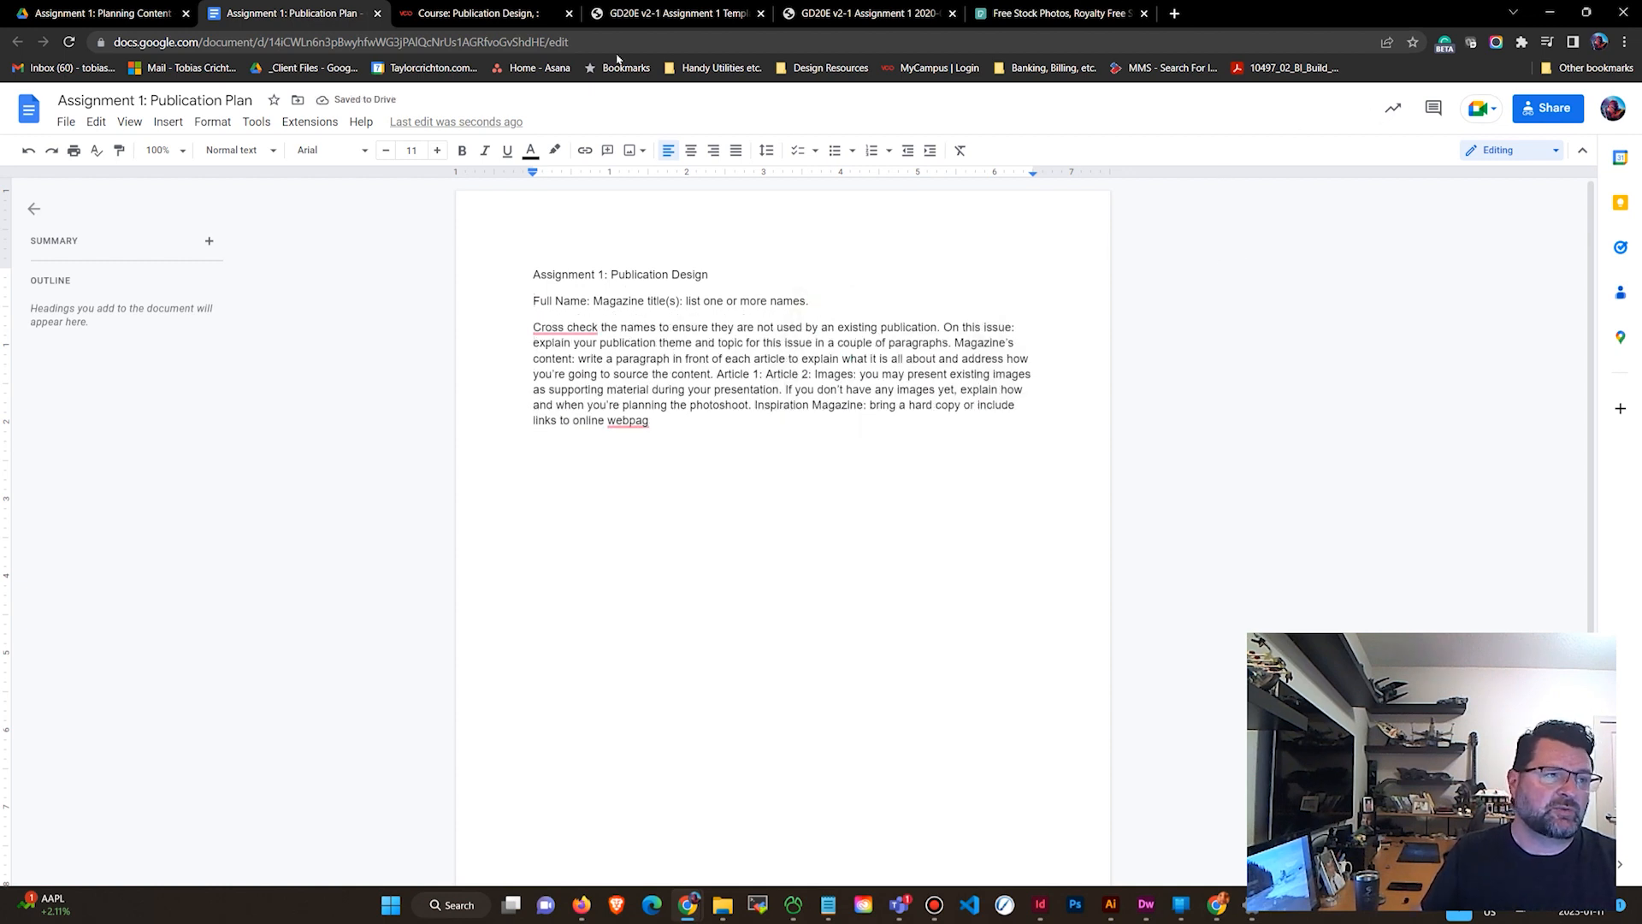
Check the new document in the Drive folder and its parent folder, then return to the document.
click(152, 10)
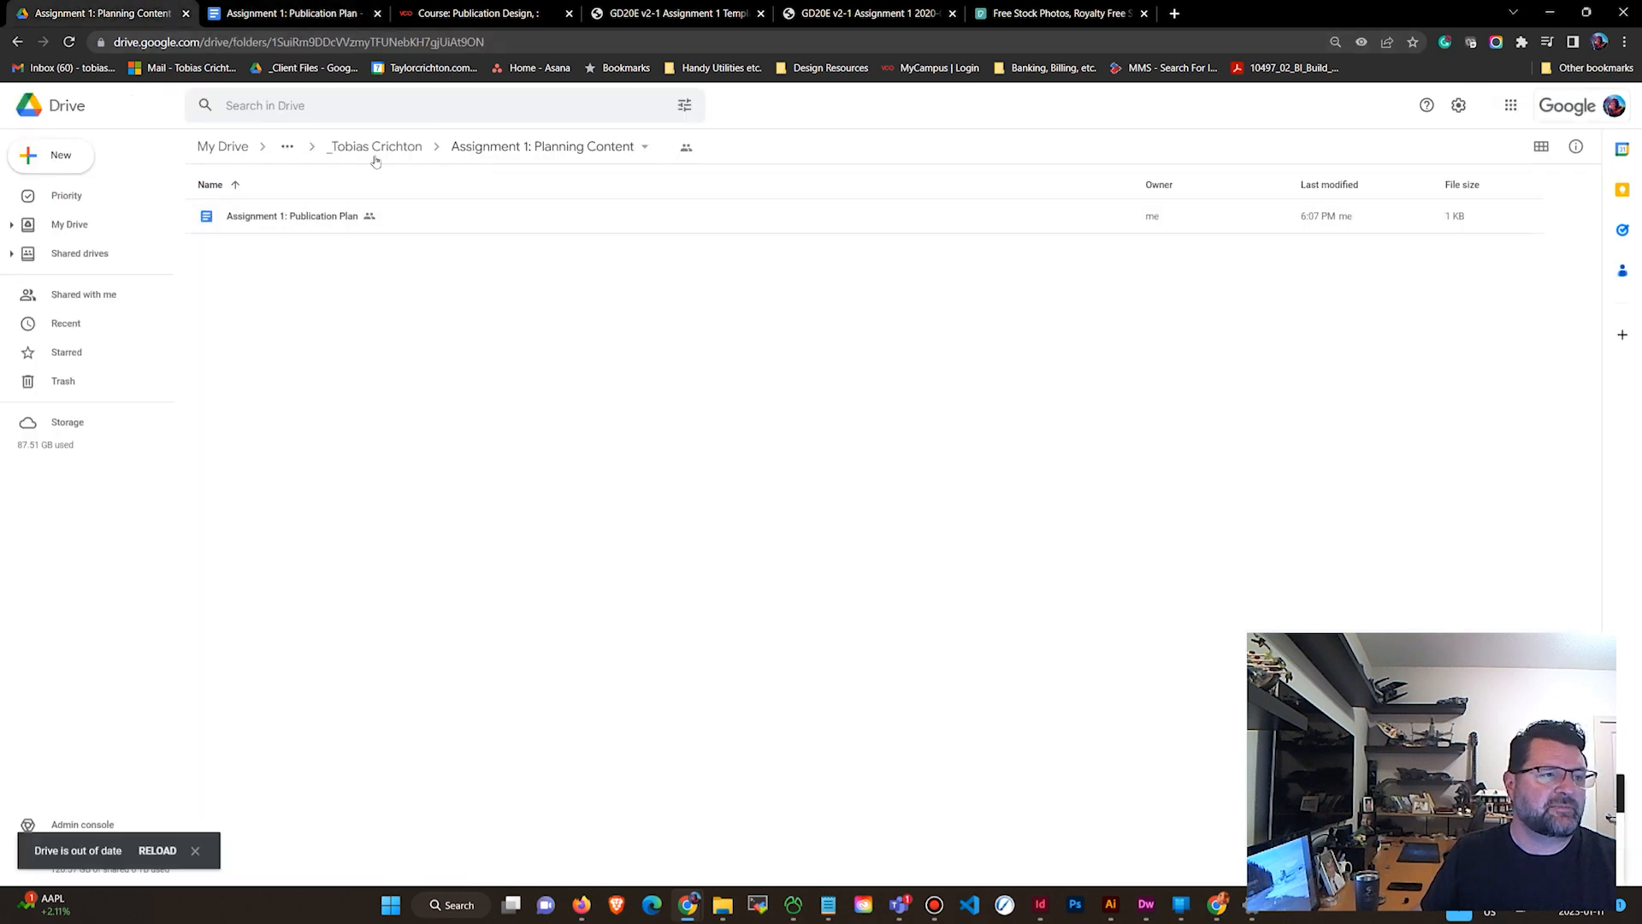
click(376, 146)
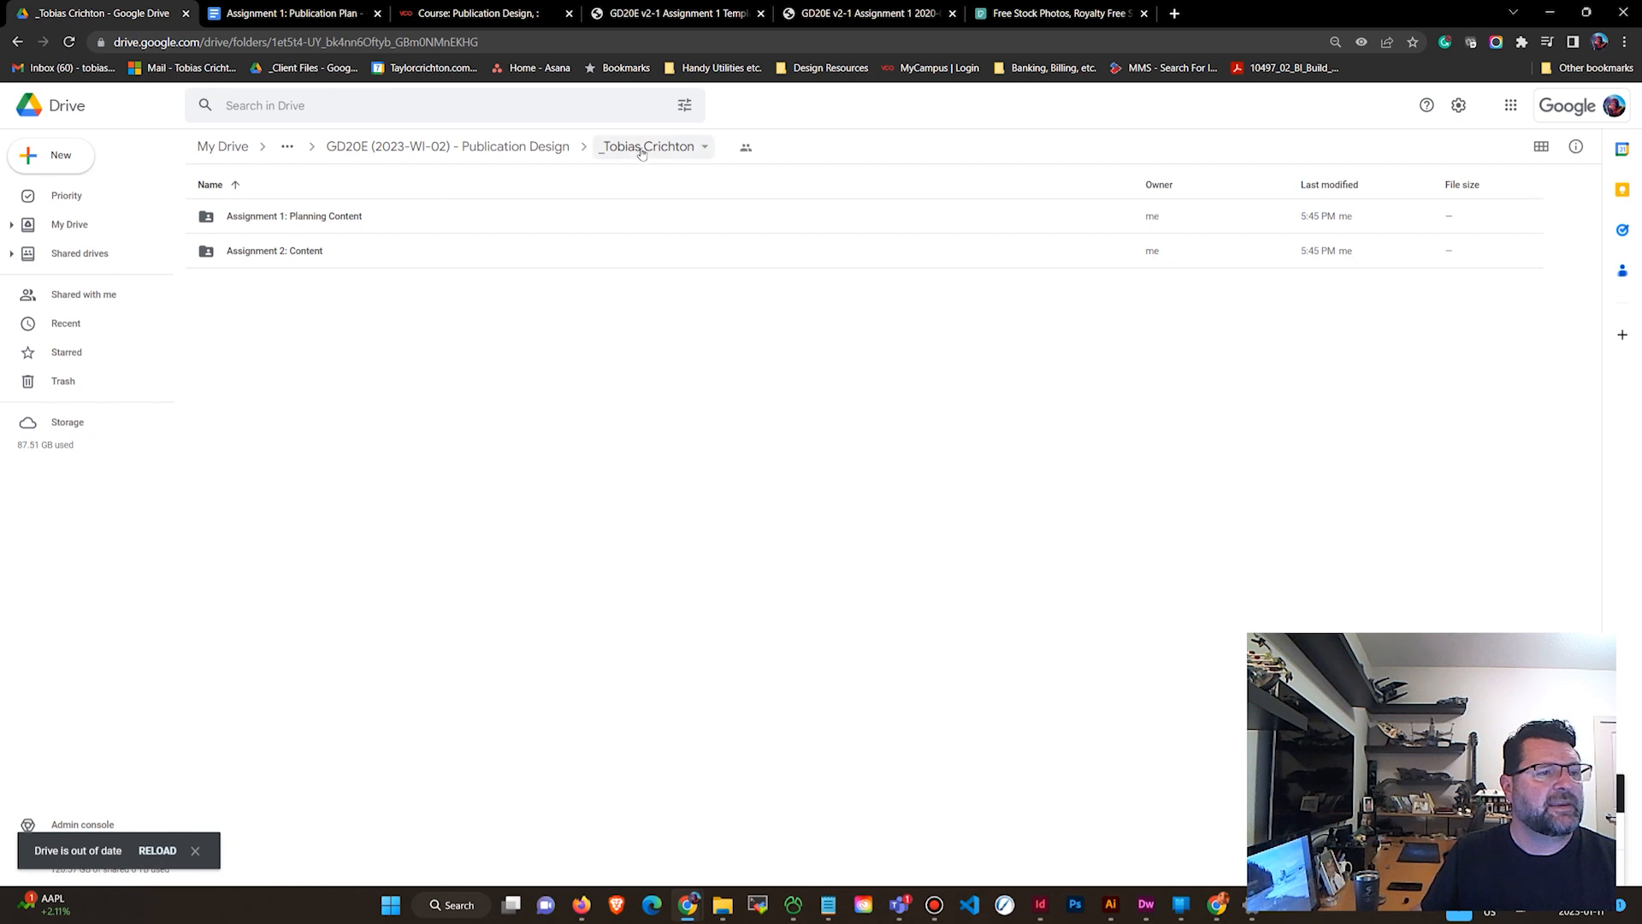
click(323, 12)
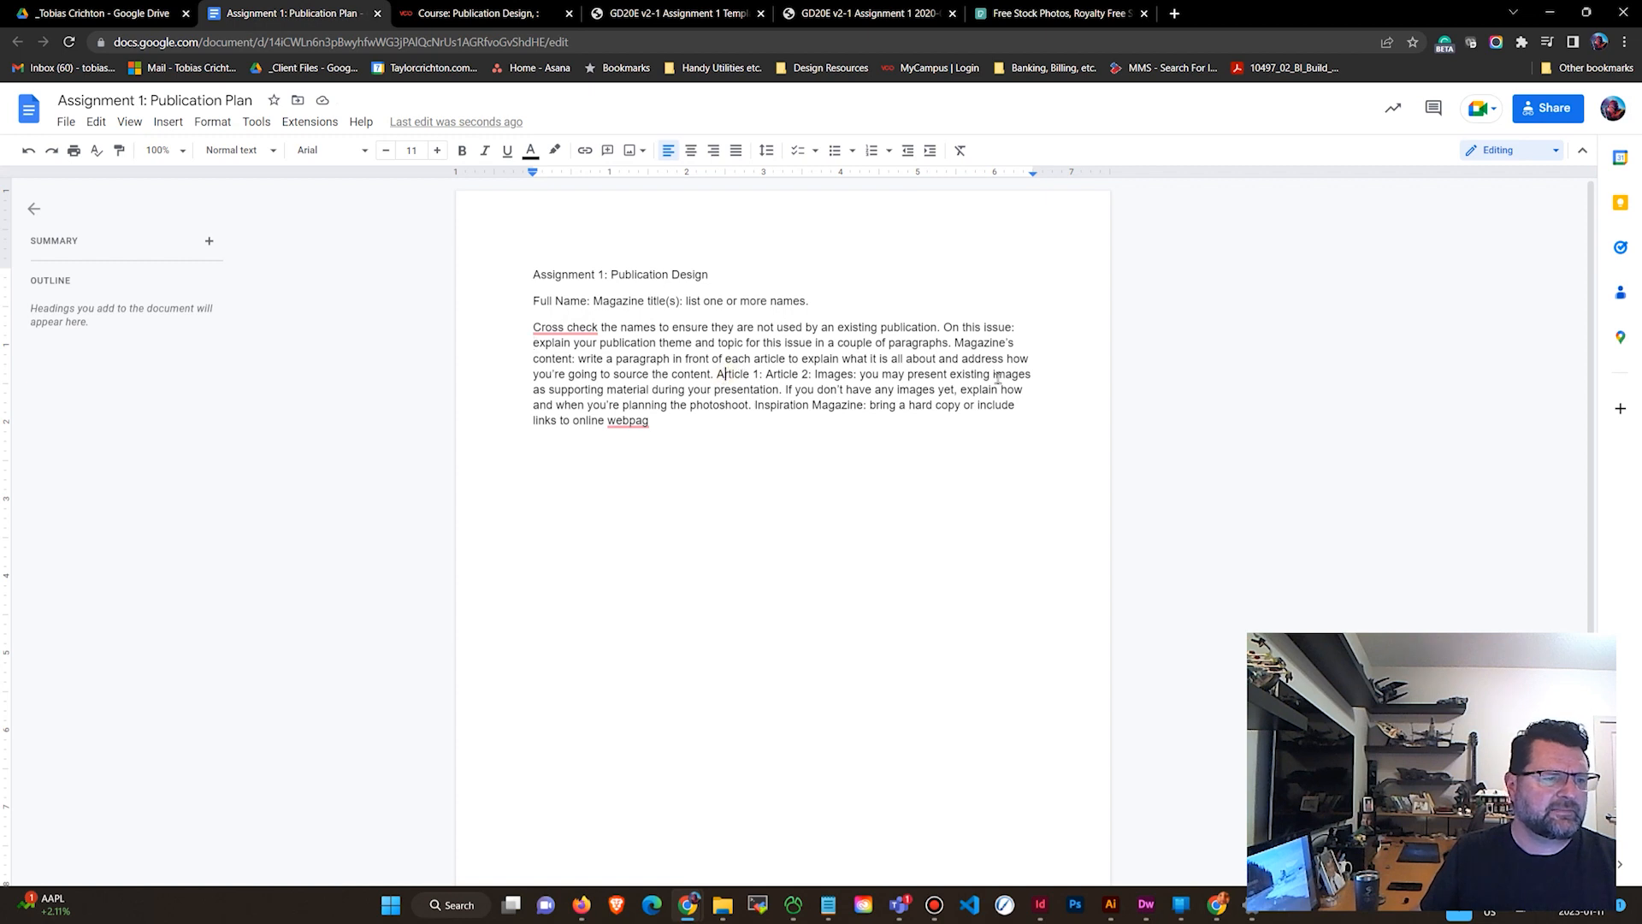
Split Article 1, Article 2, Images and Inspiration Magazine into their own paragraphs.
key(Return)
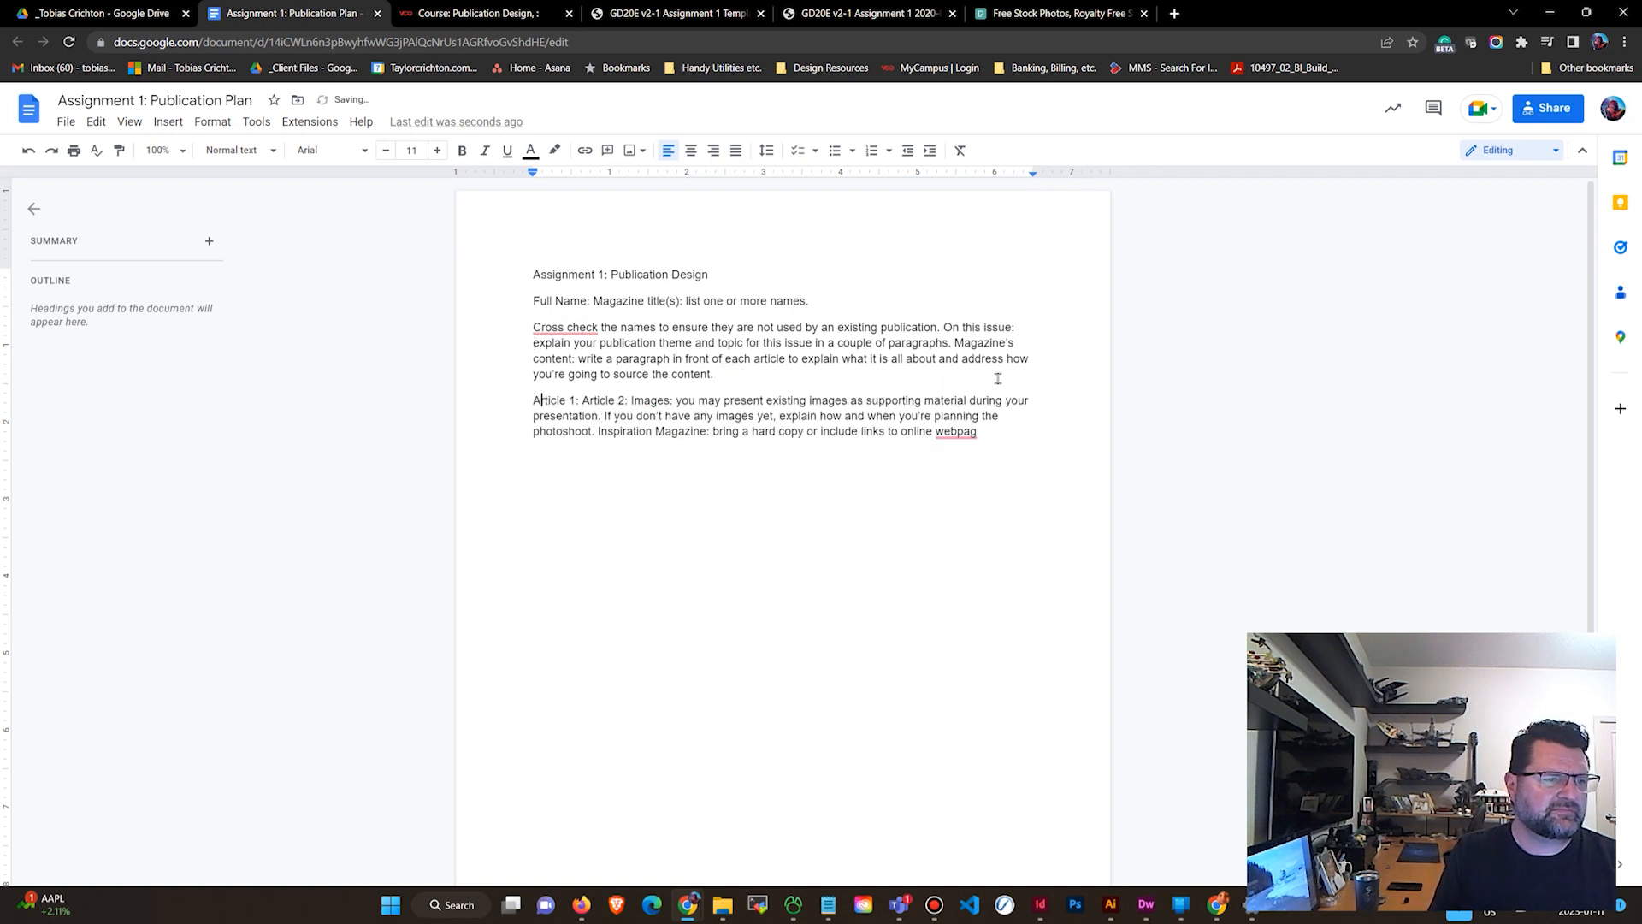
key(Return)
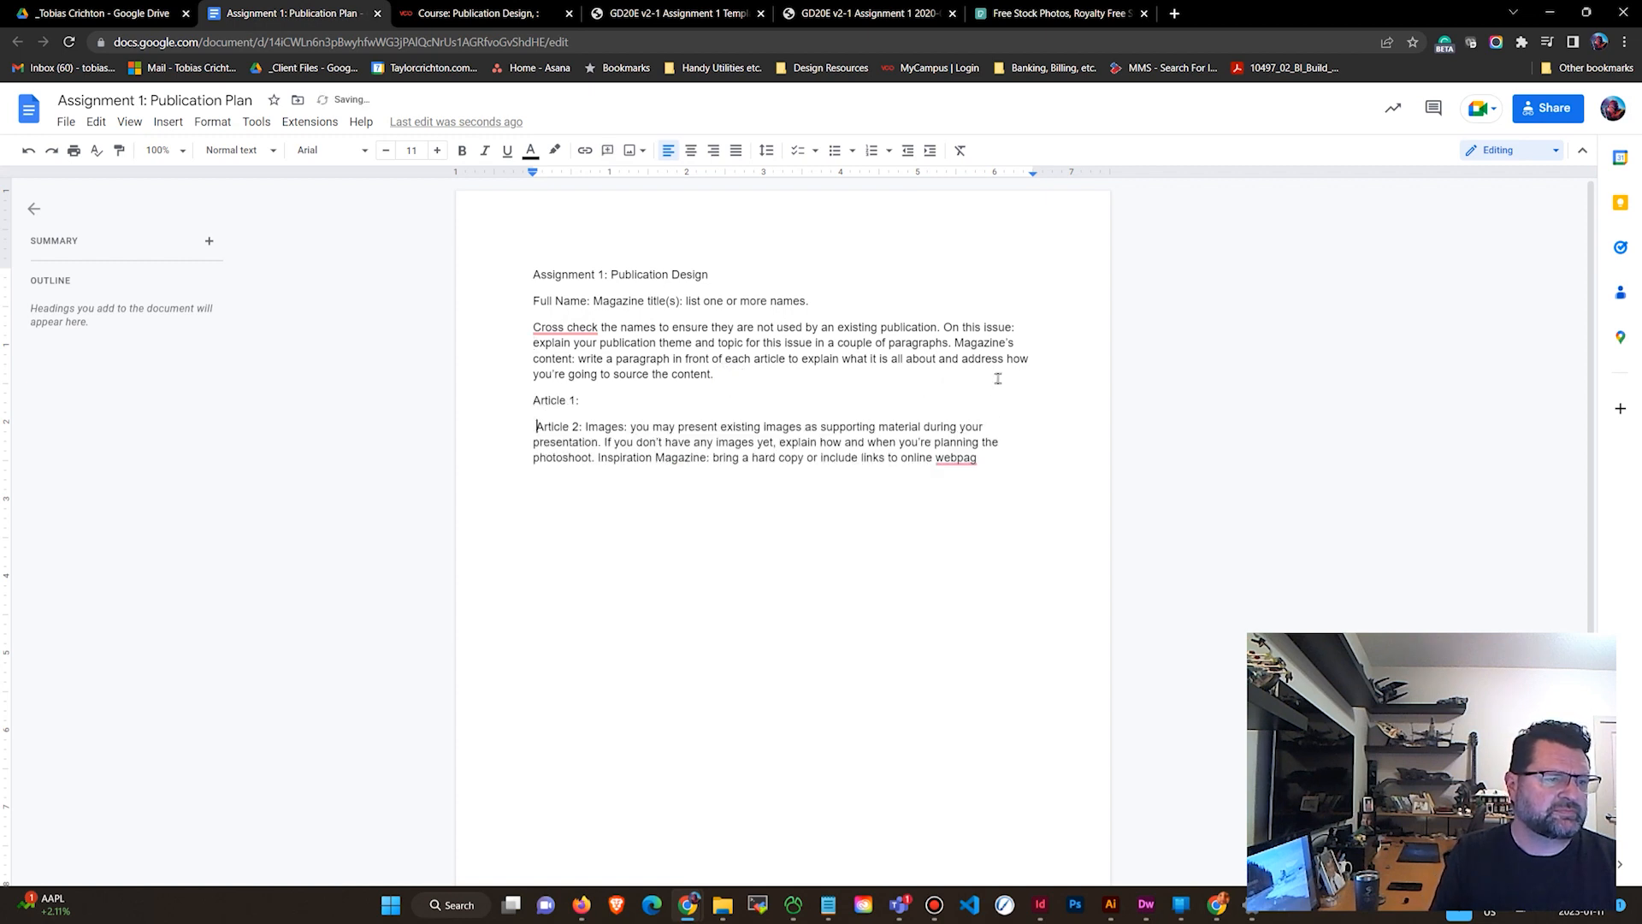
key(Return)
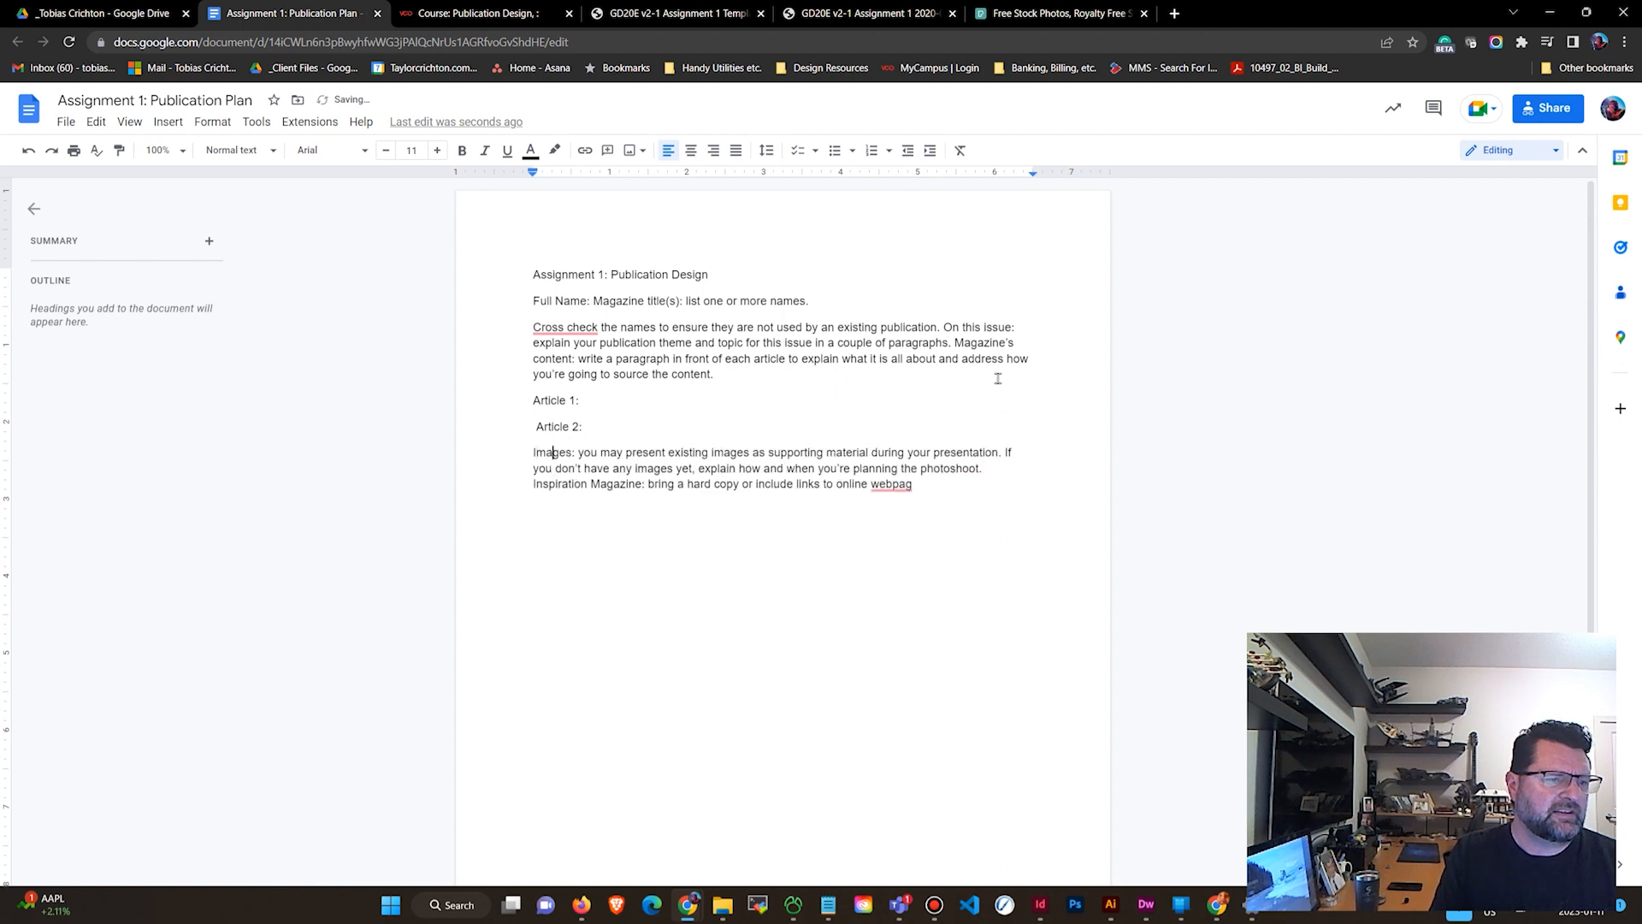
click(938, 485)
double_click(935, 486)
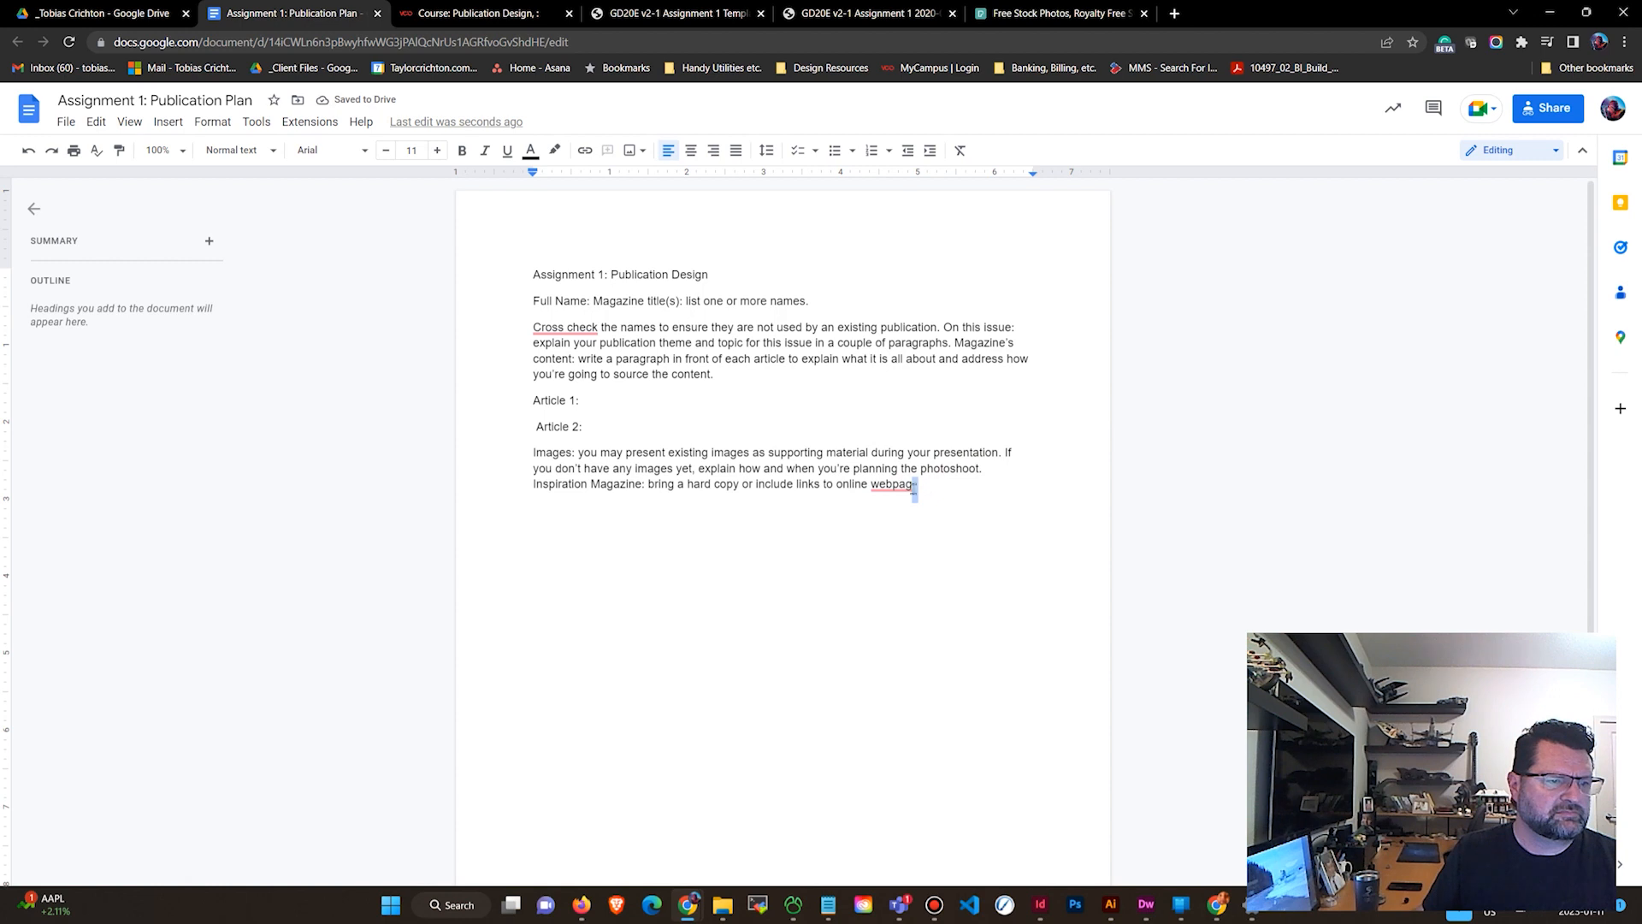
click(532, 484)
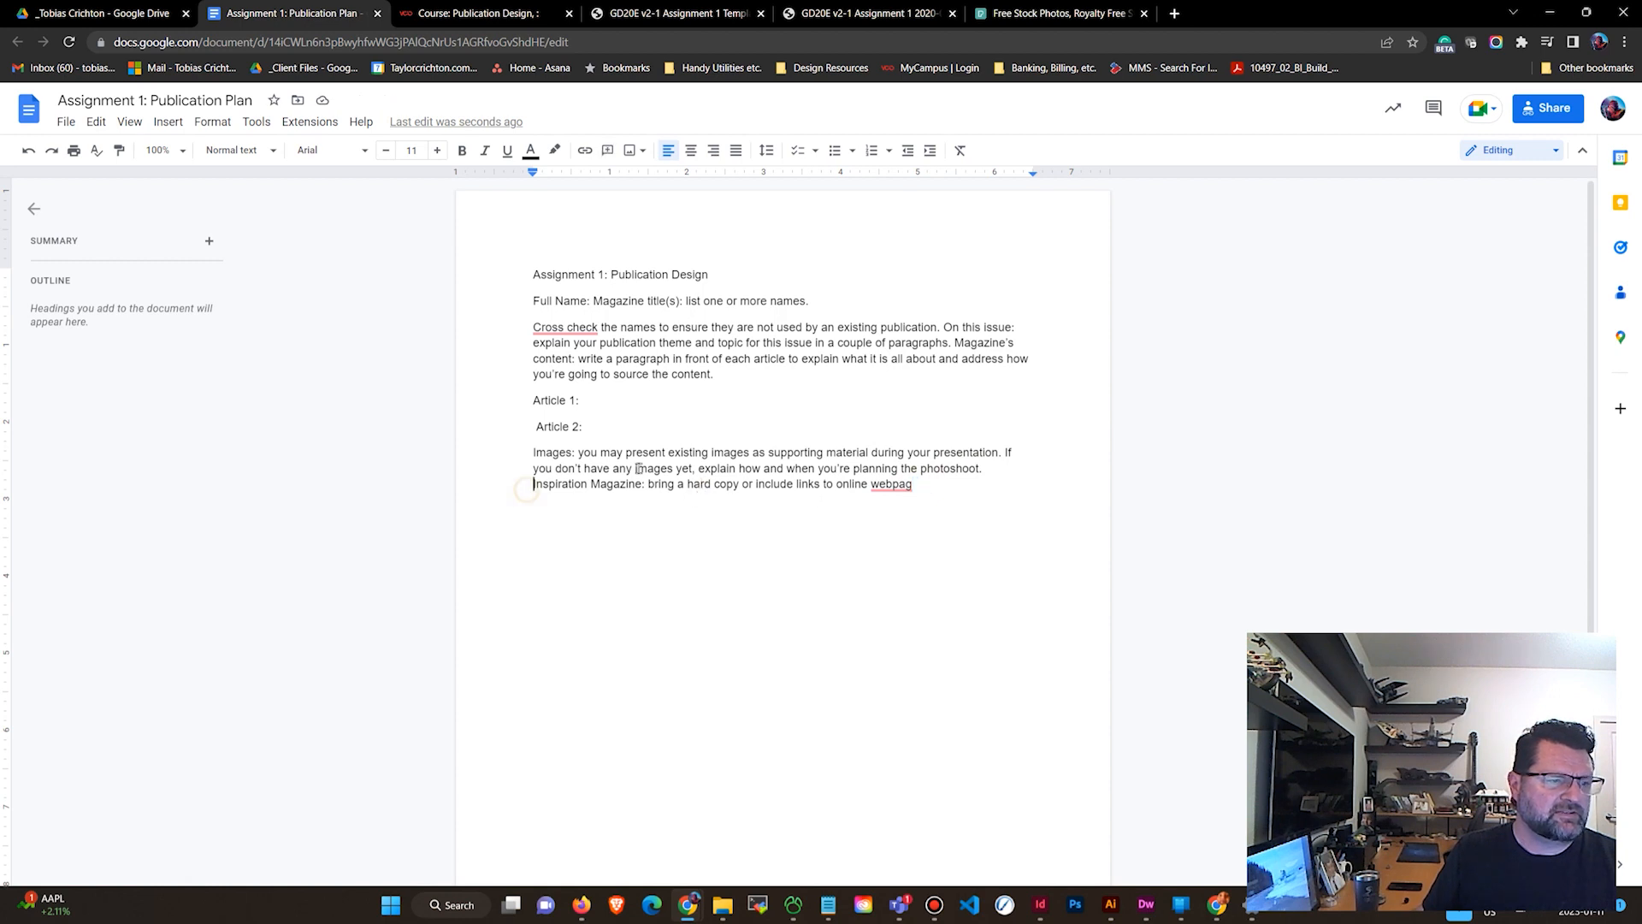
key(Return)
key(Up)
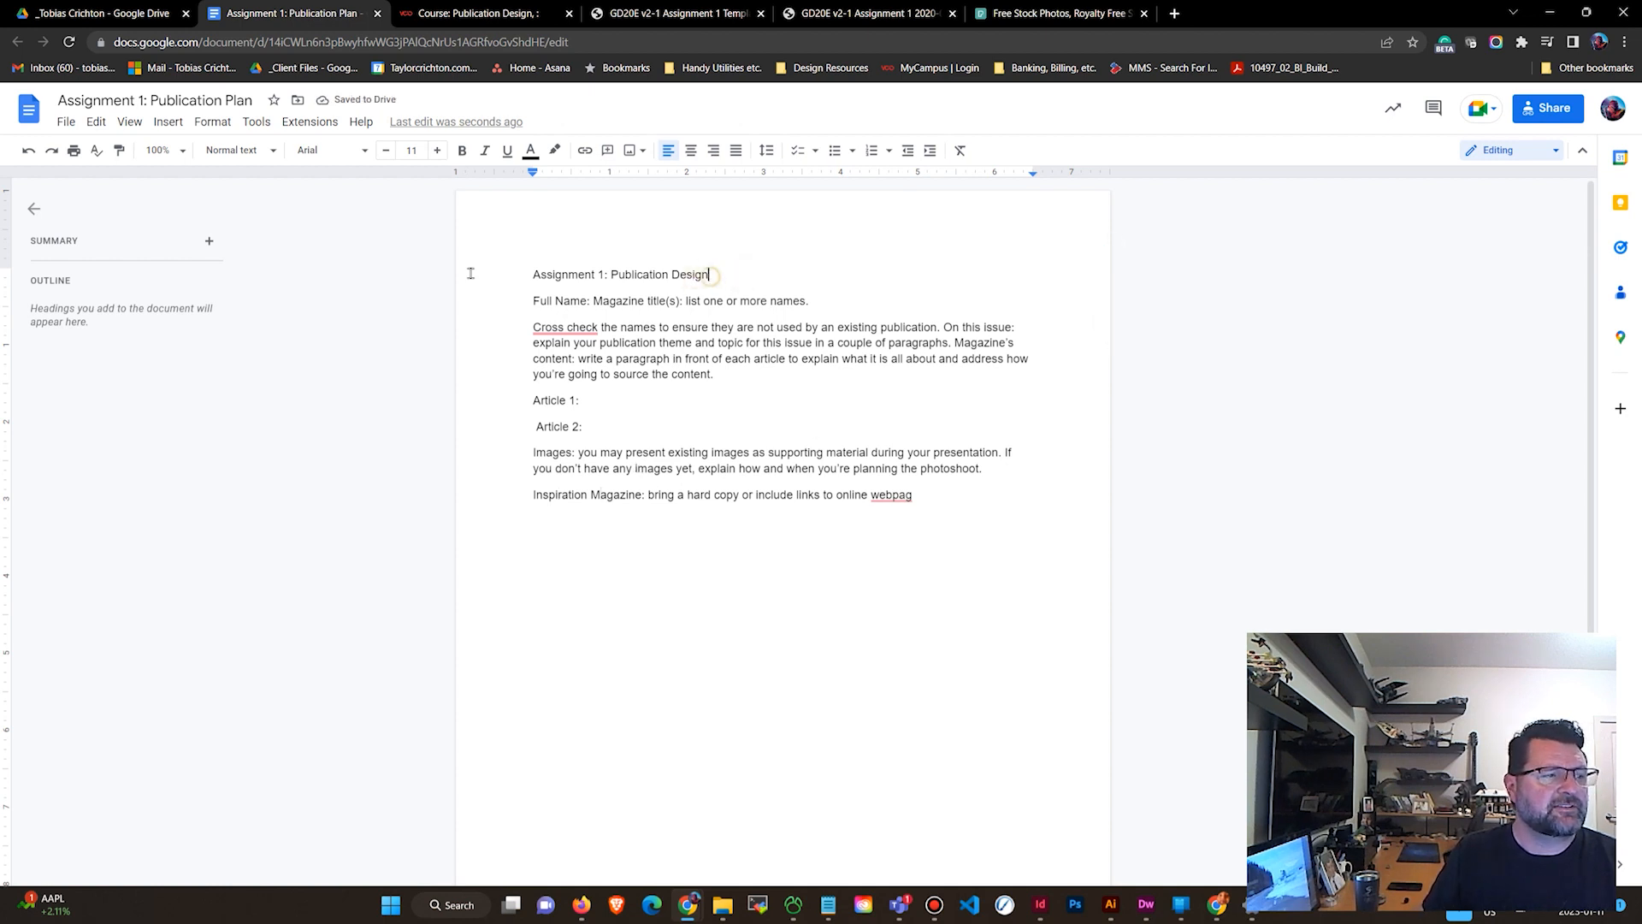
Apply the Title style to the Assignment 1: Publication Design line.
drag(710, 277, 144, 222)
click(235, 149)
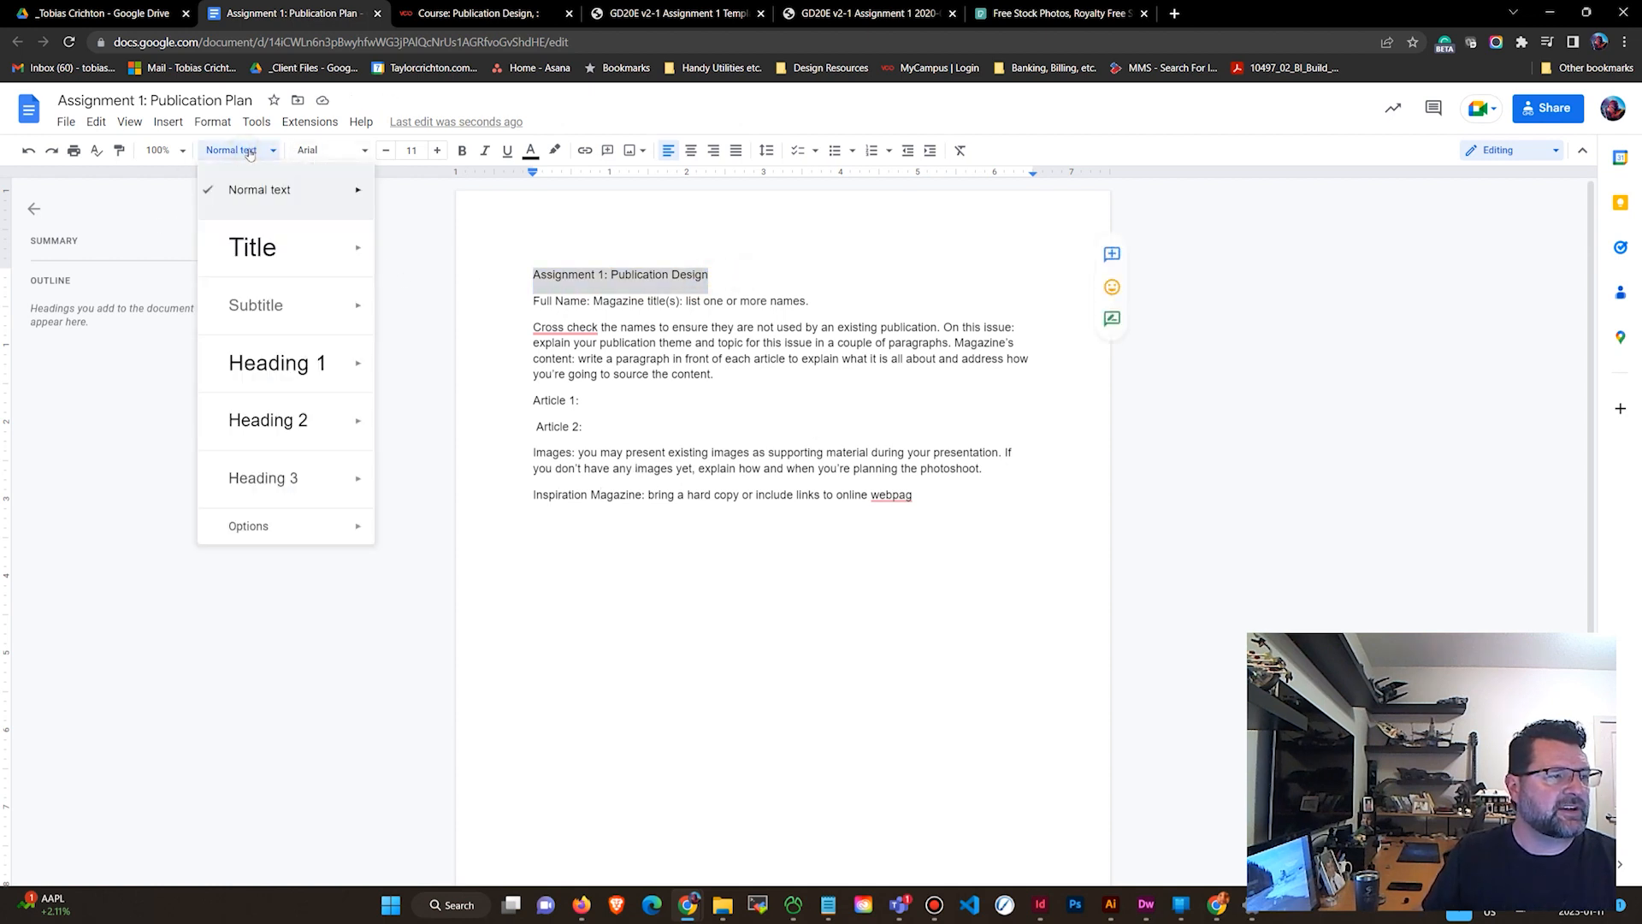
click(256, 261)
click(530, 340)
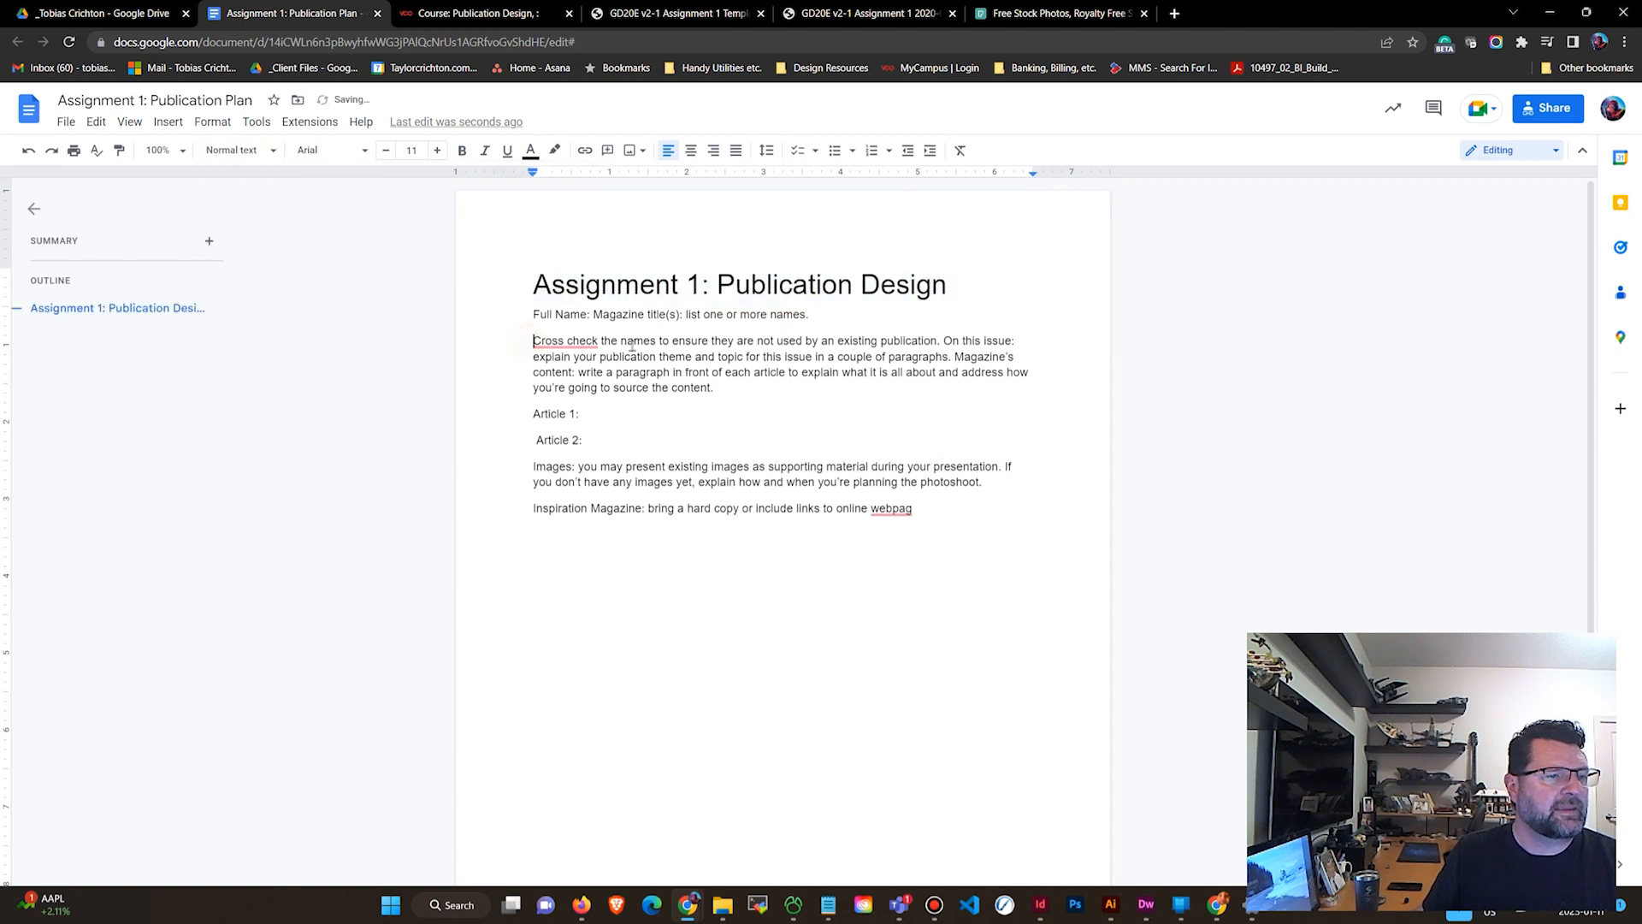
Apply Heading 1 to the Article 1: and Article 2: lines.
click(795, 442)
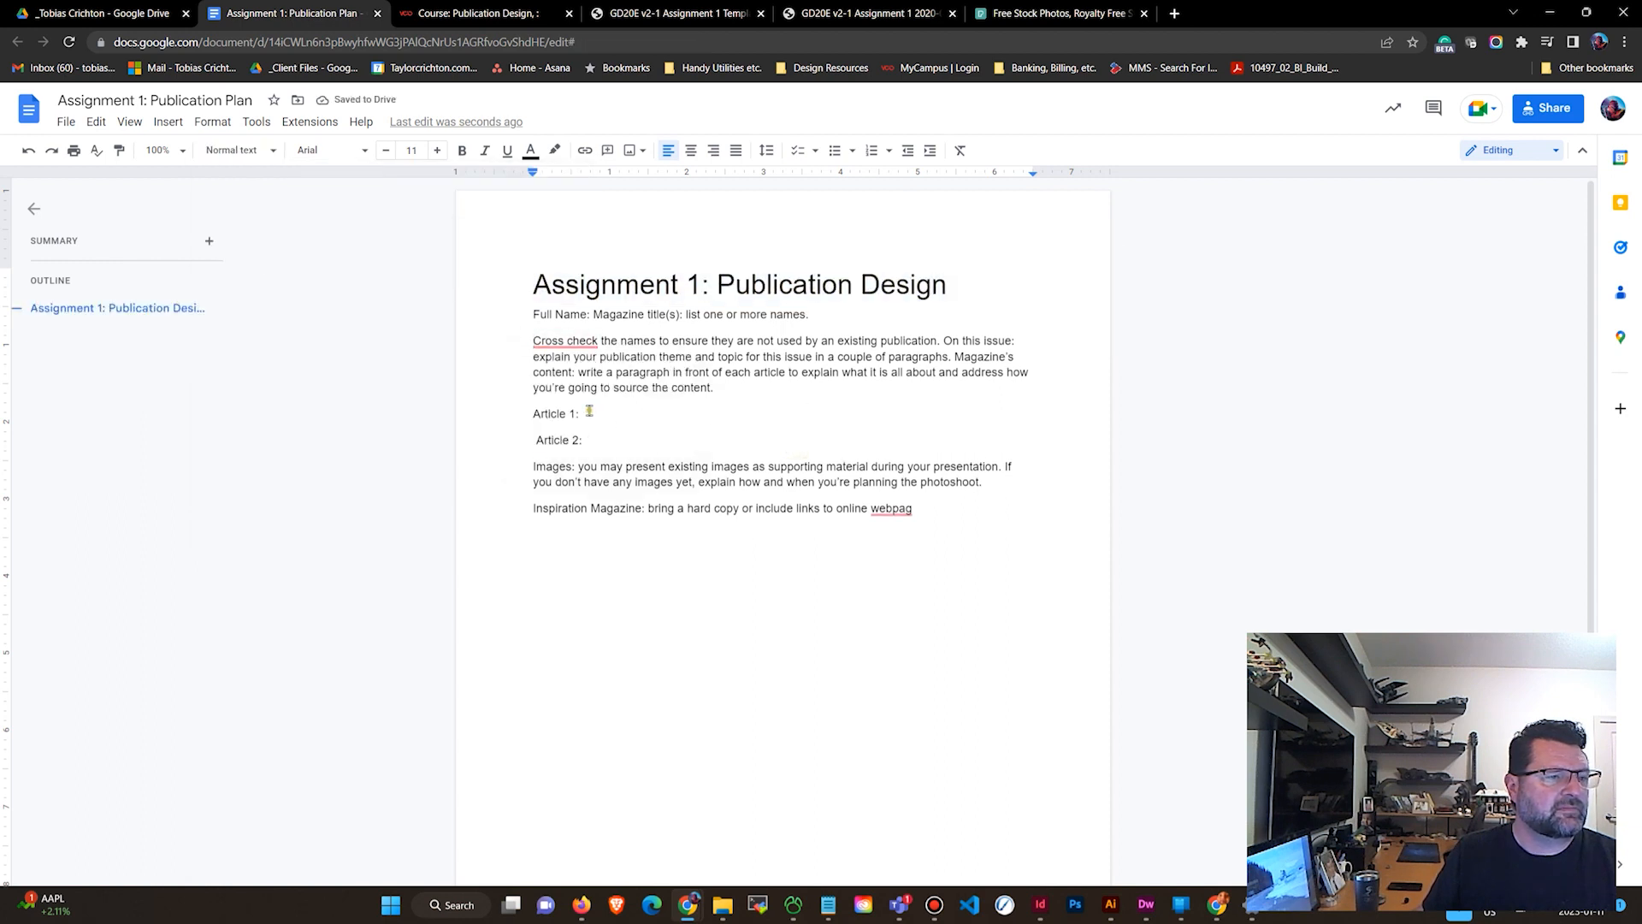
drag(587, 413, 511, 406)
click(233, 150)
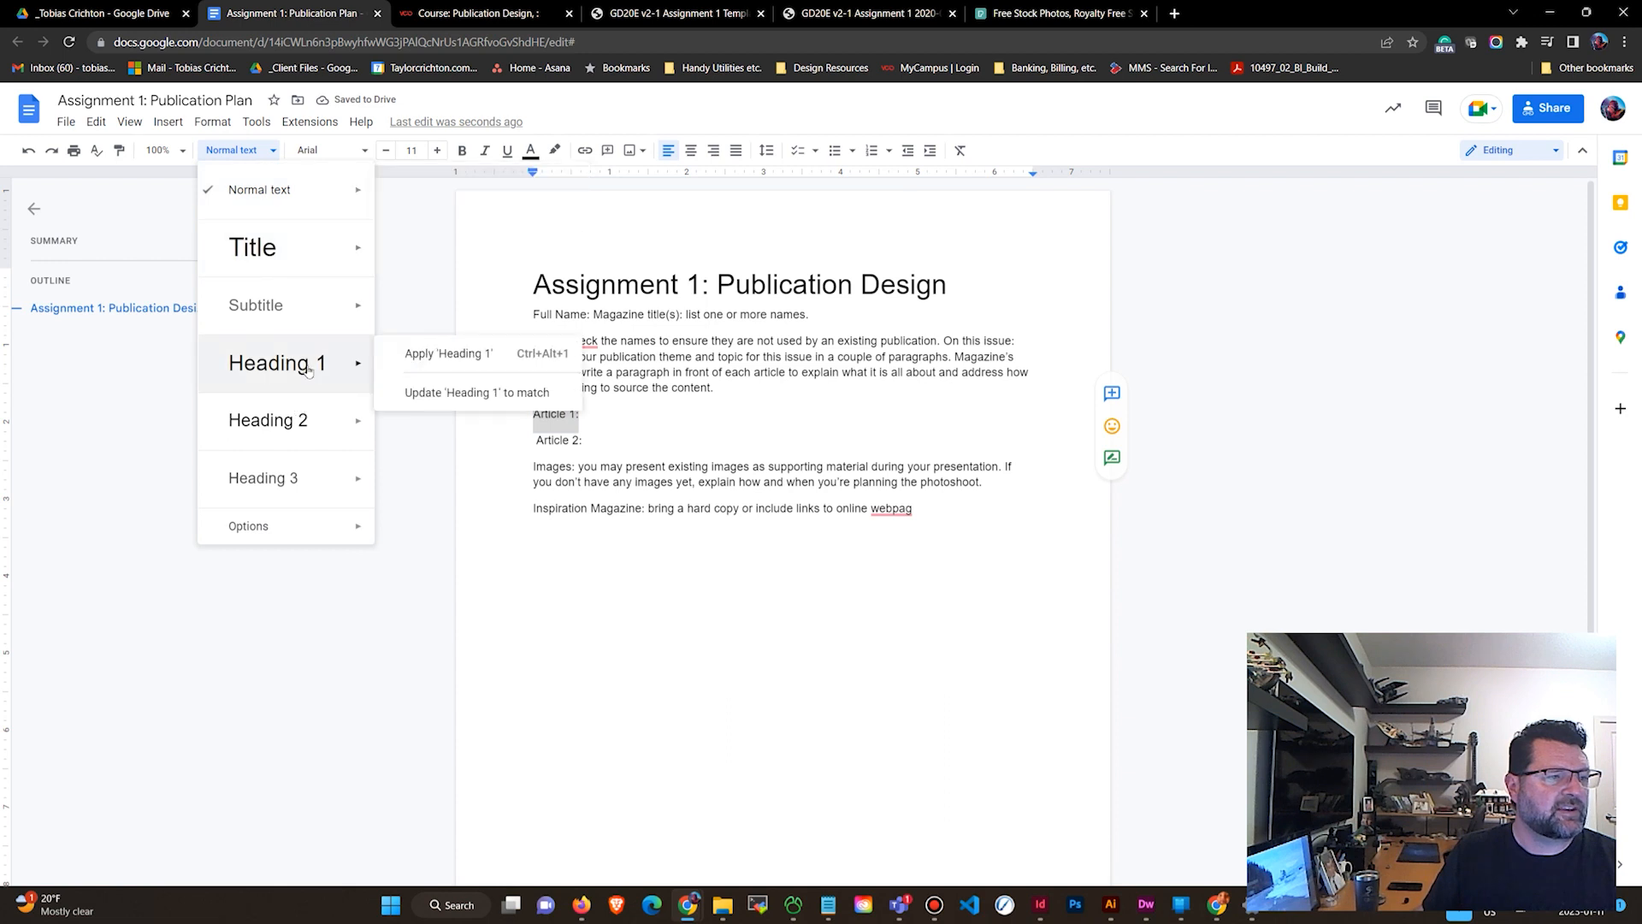
click(306, 380)
drag(536, 461, 585, 460)
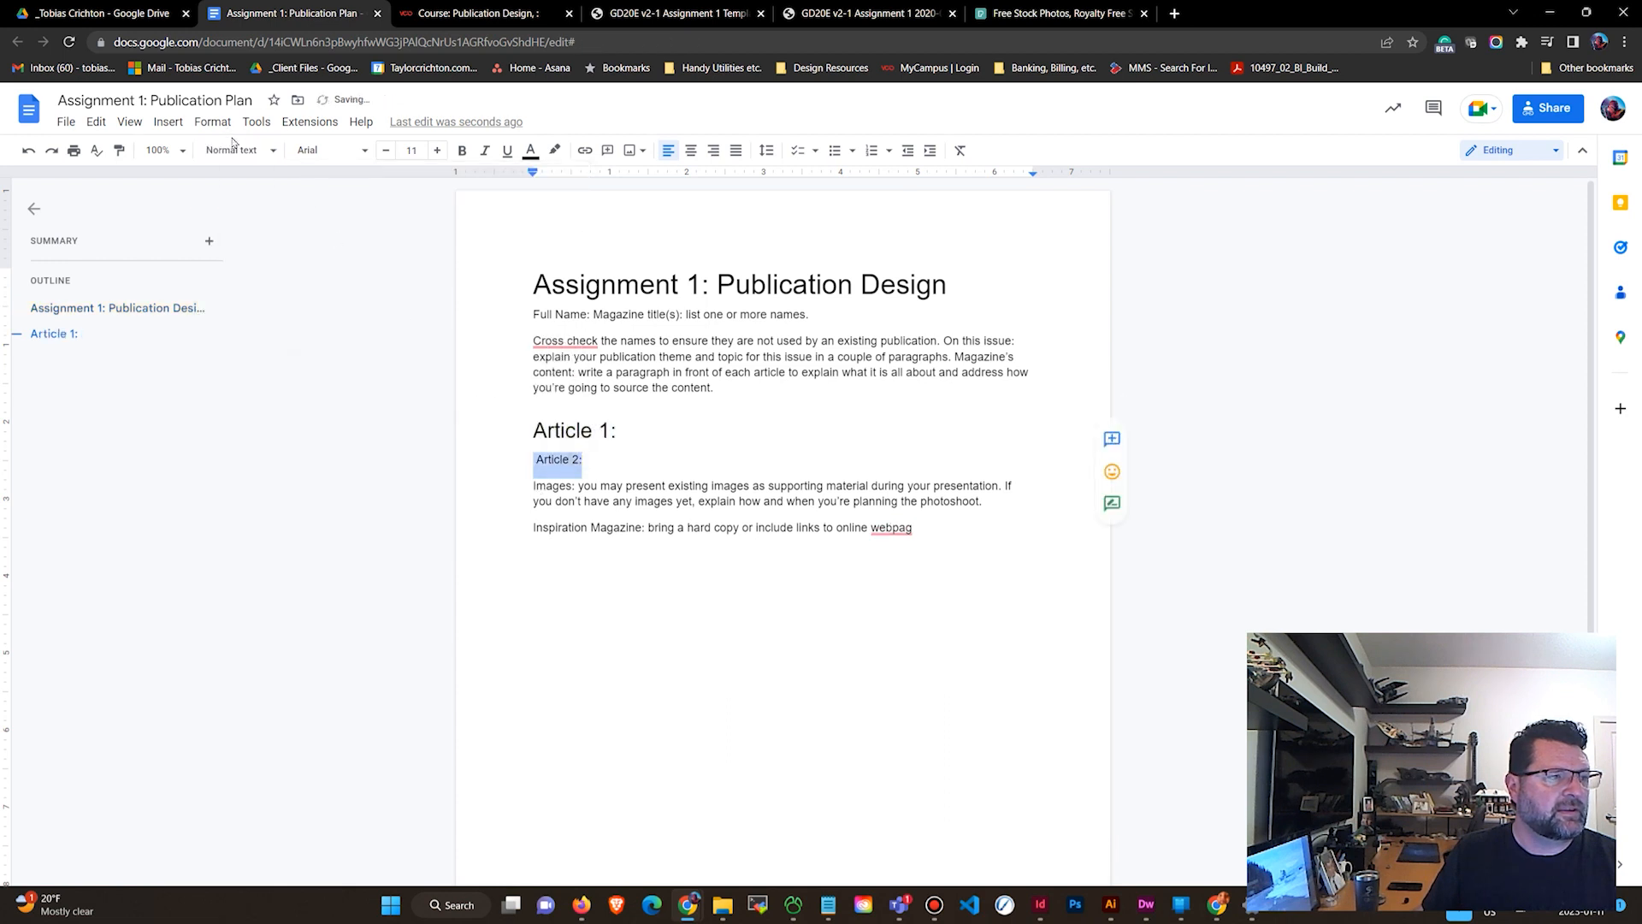
click(233, 150)
click(282, 365)
click(537, 480)
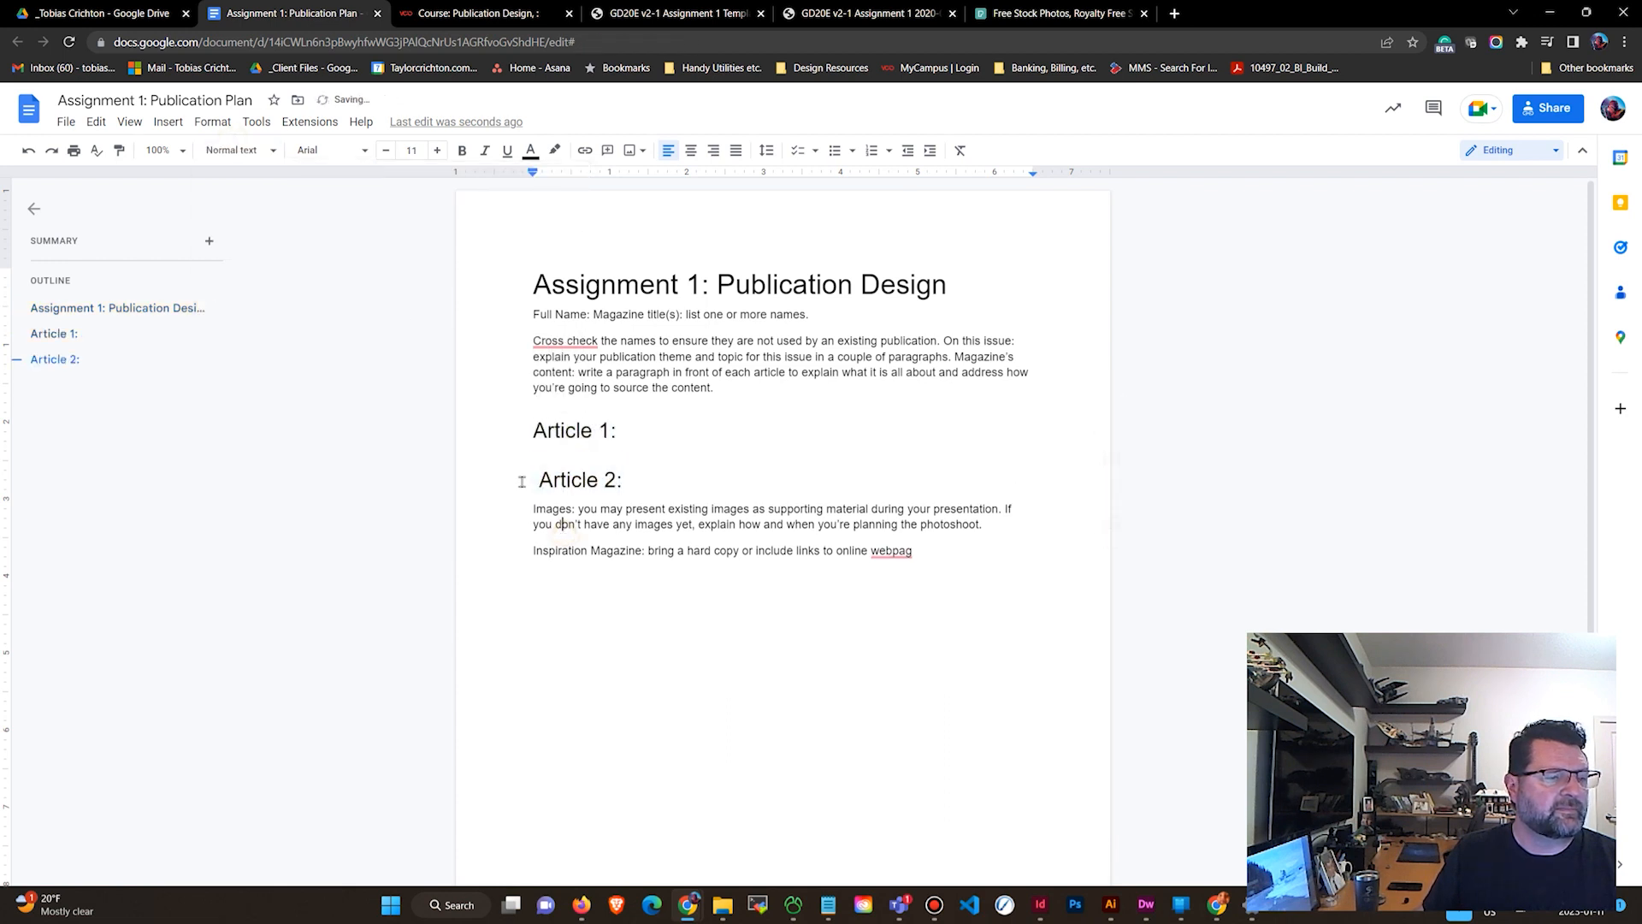
Remove the leading space before the Article 2: heading.
click(549, 479)
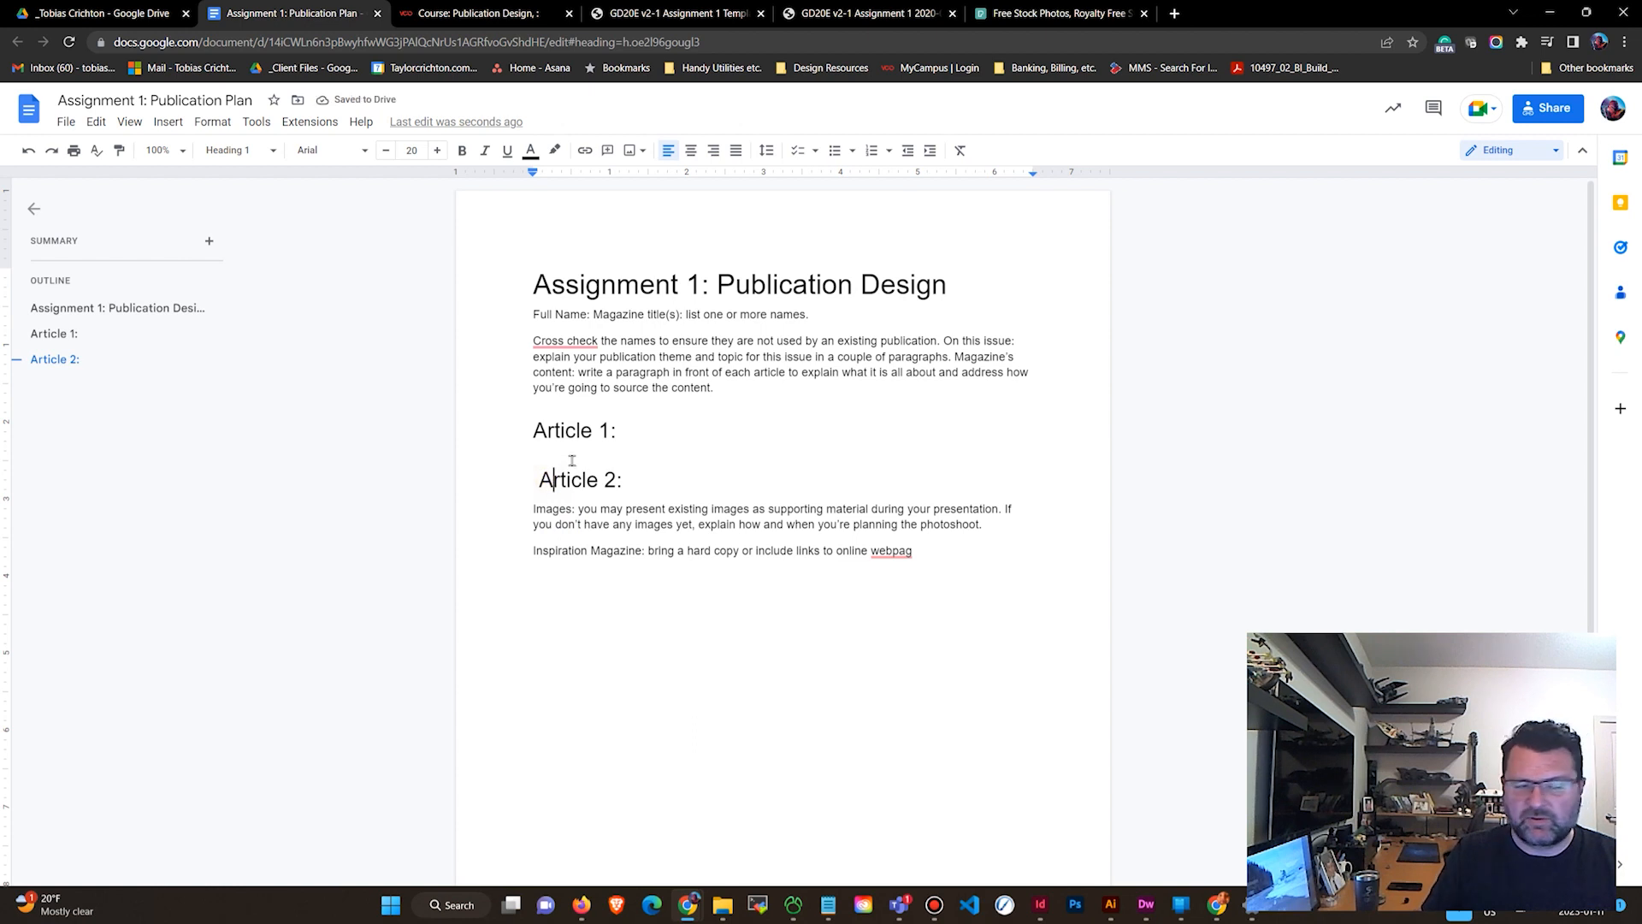
key(Left)
key(BackSpace)
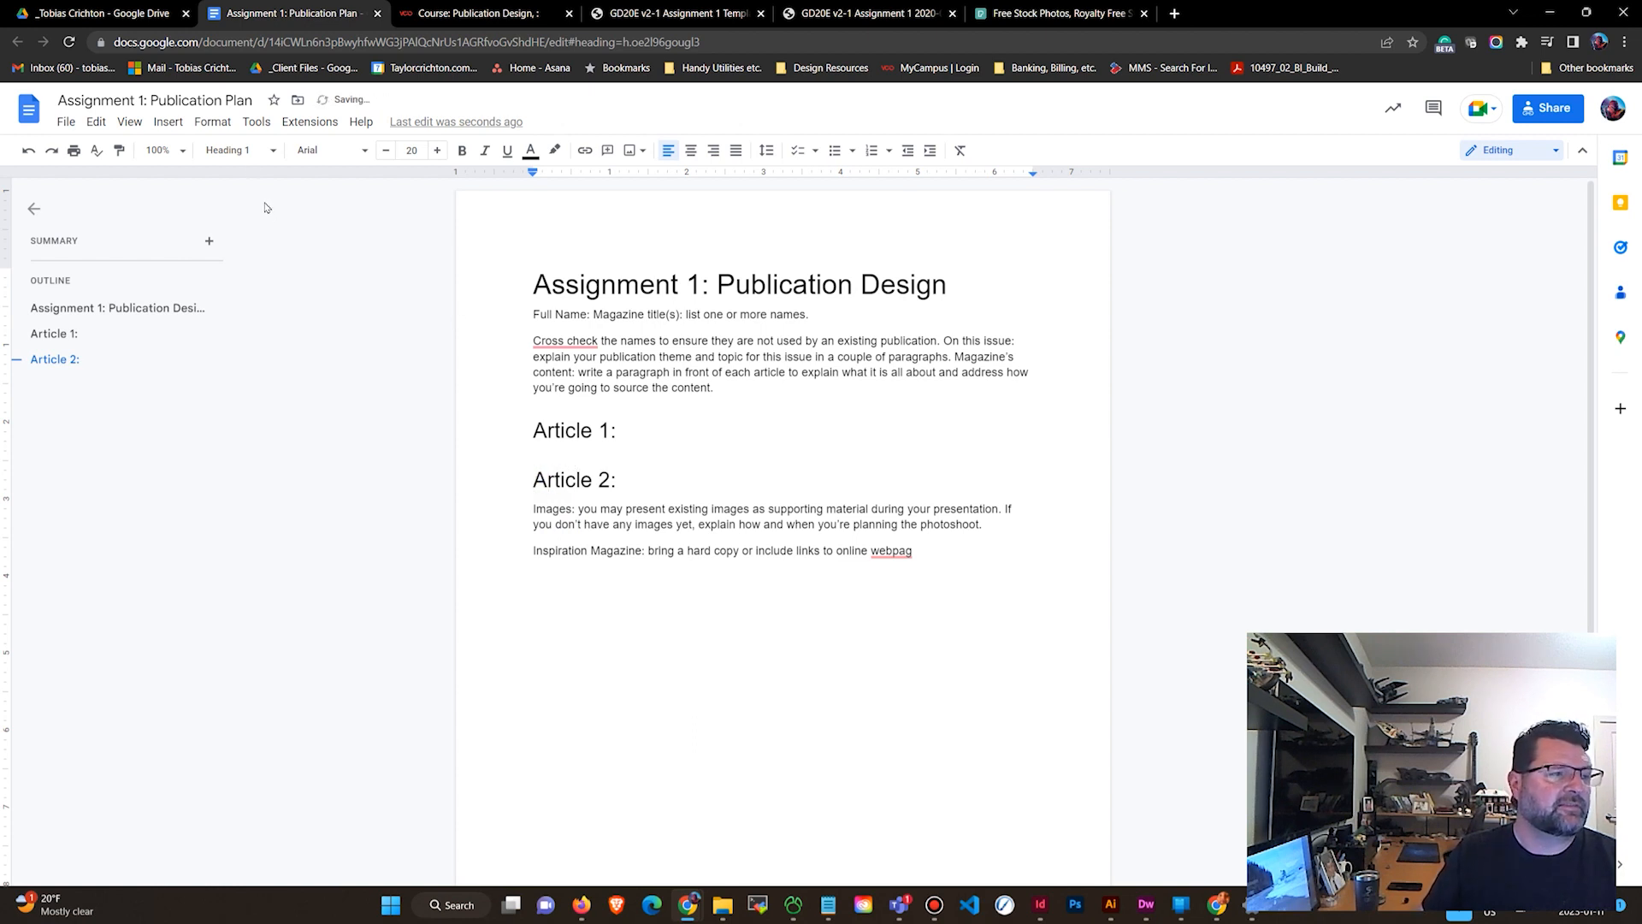
Compare the paragraph styles of the title, the article headings and the body text.
click(252, 153)
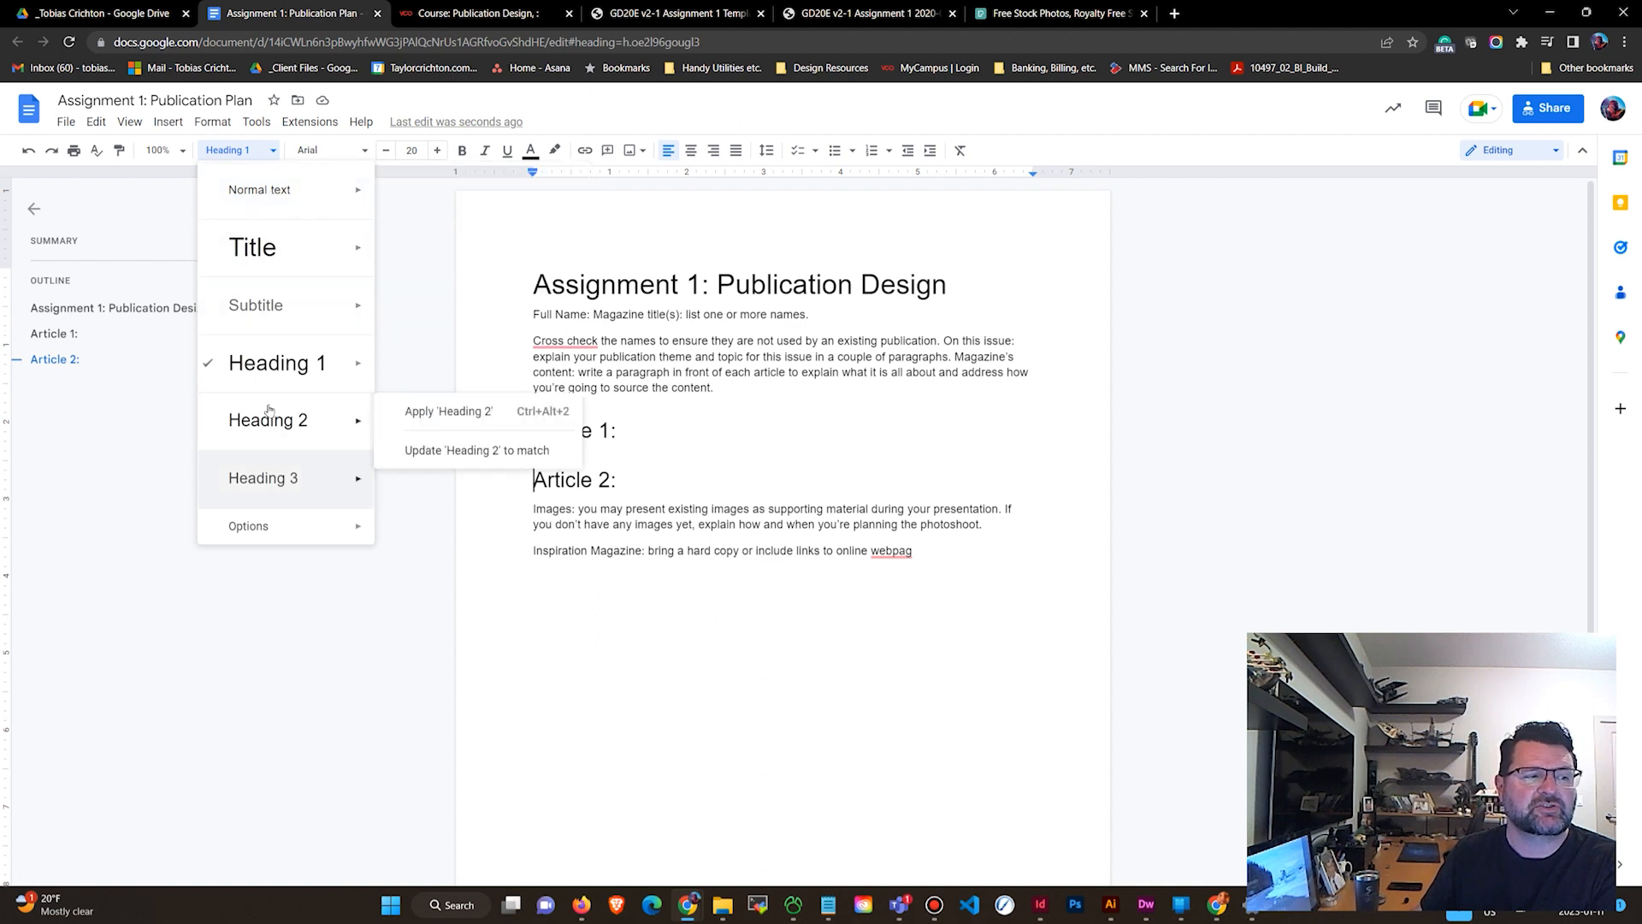
mouse_move(280, 376)
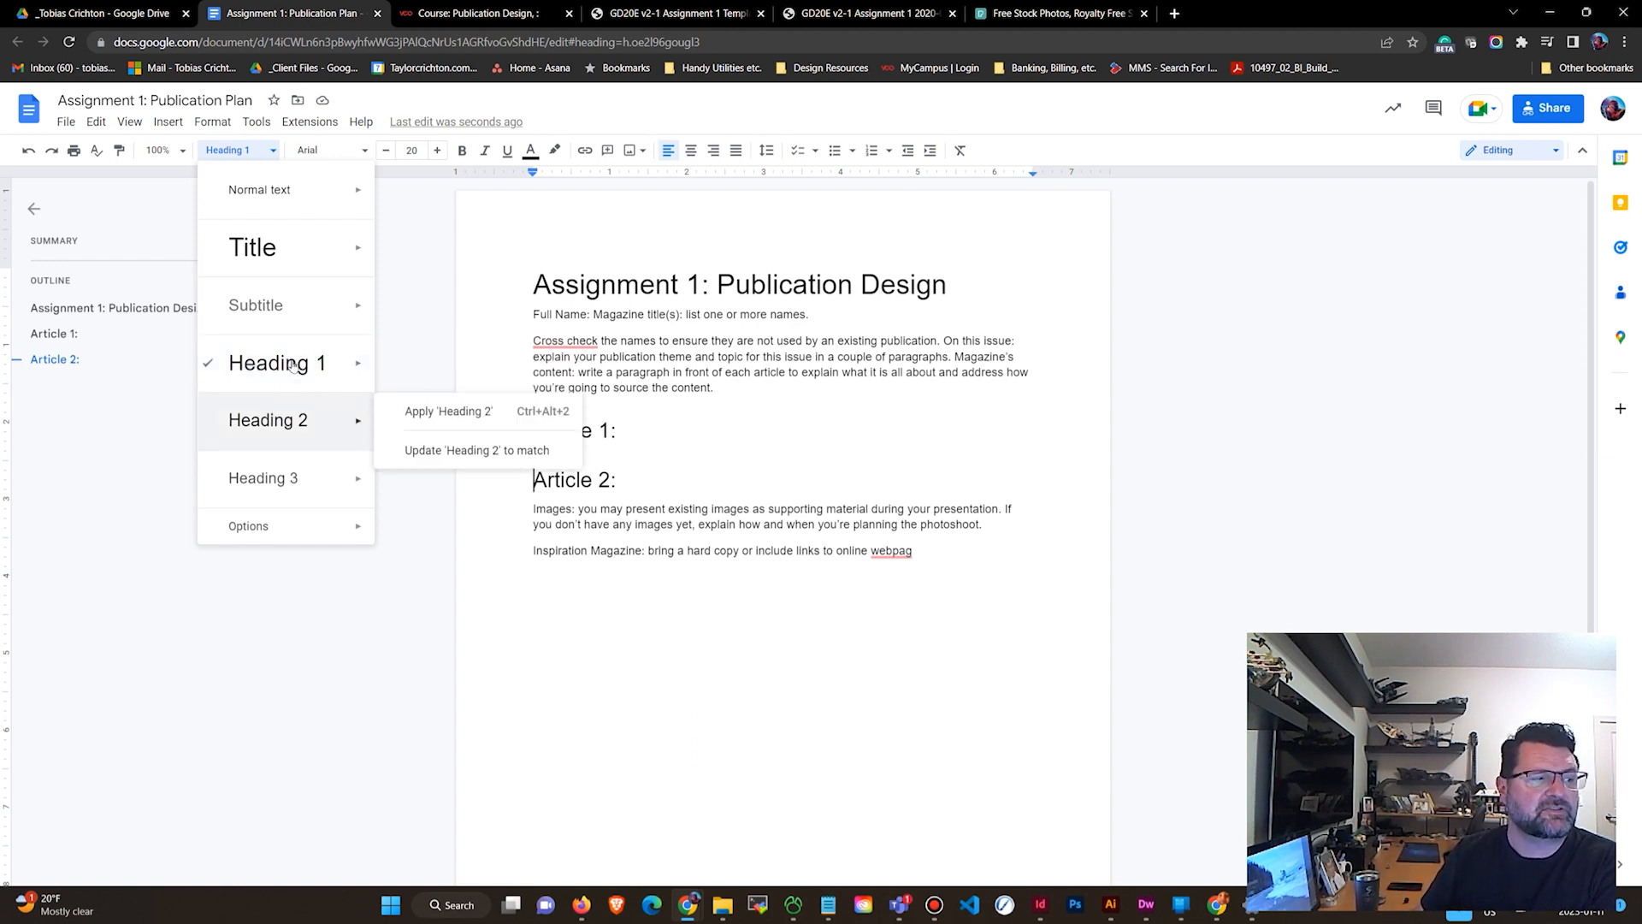
mouse_move(294, 368)
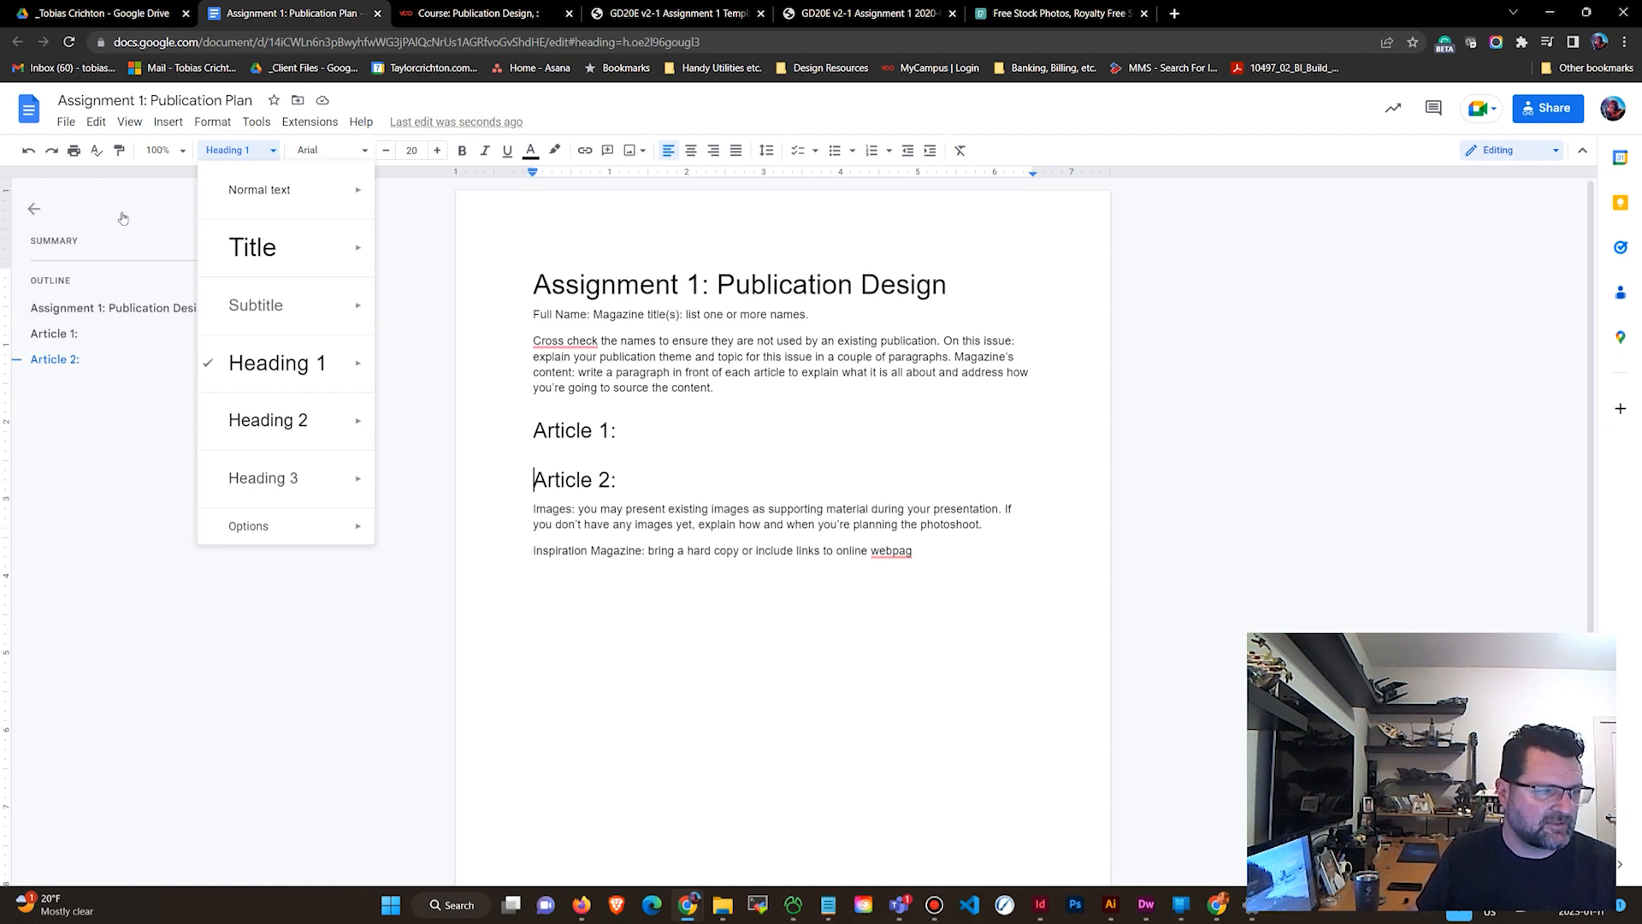
click(619, 371)
click(592, 290)
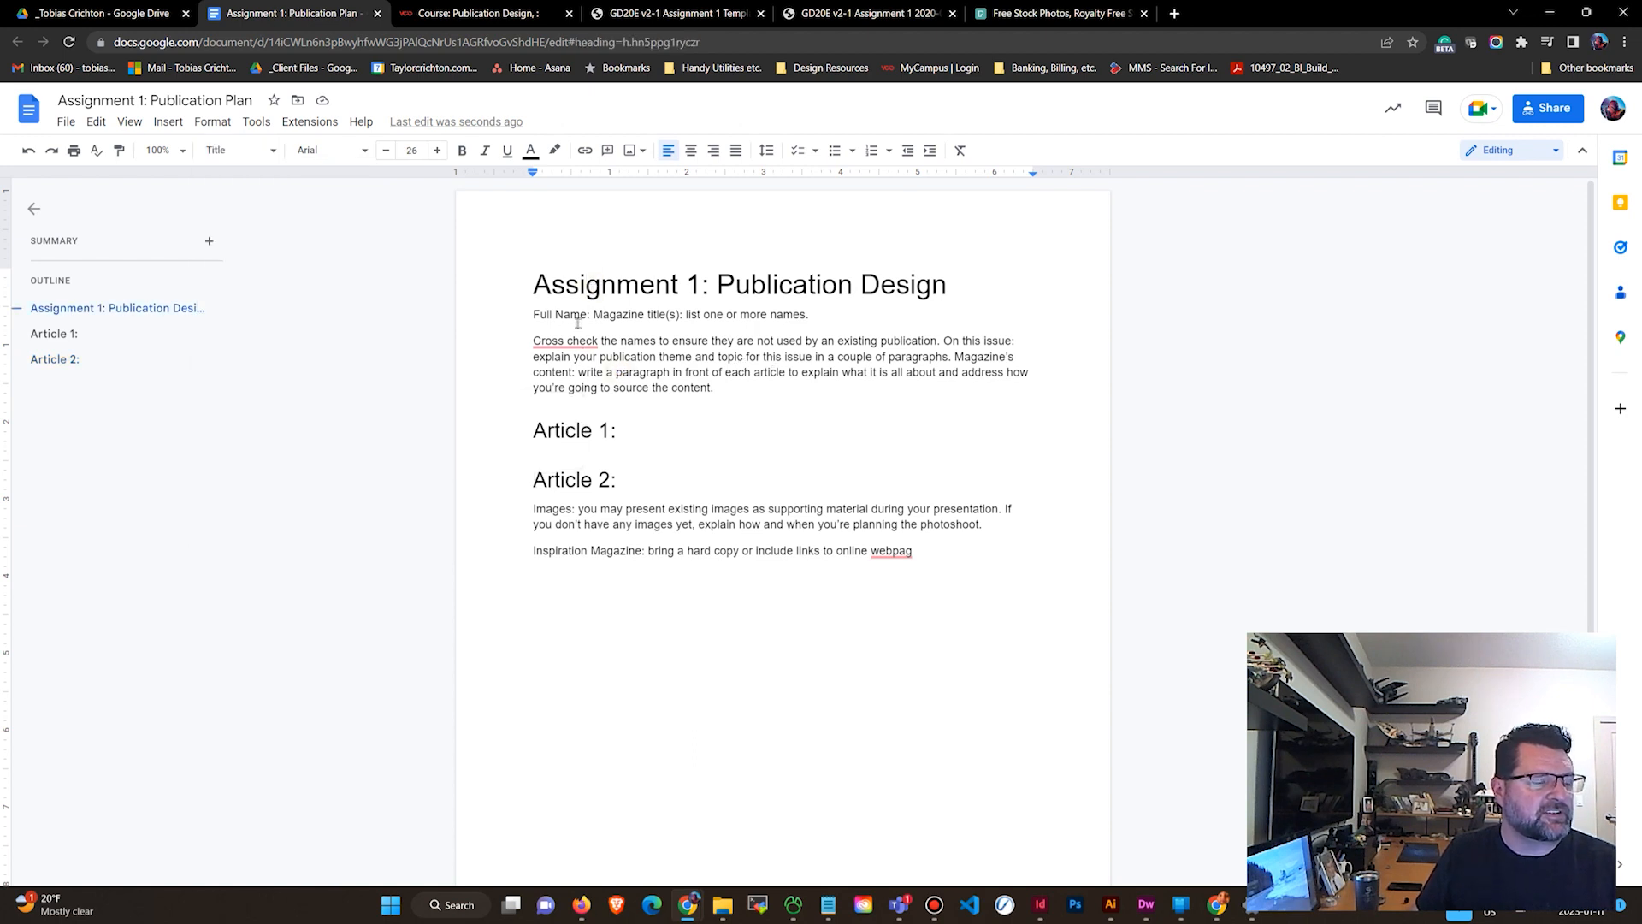
click(563, 432)
click(575, 479)
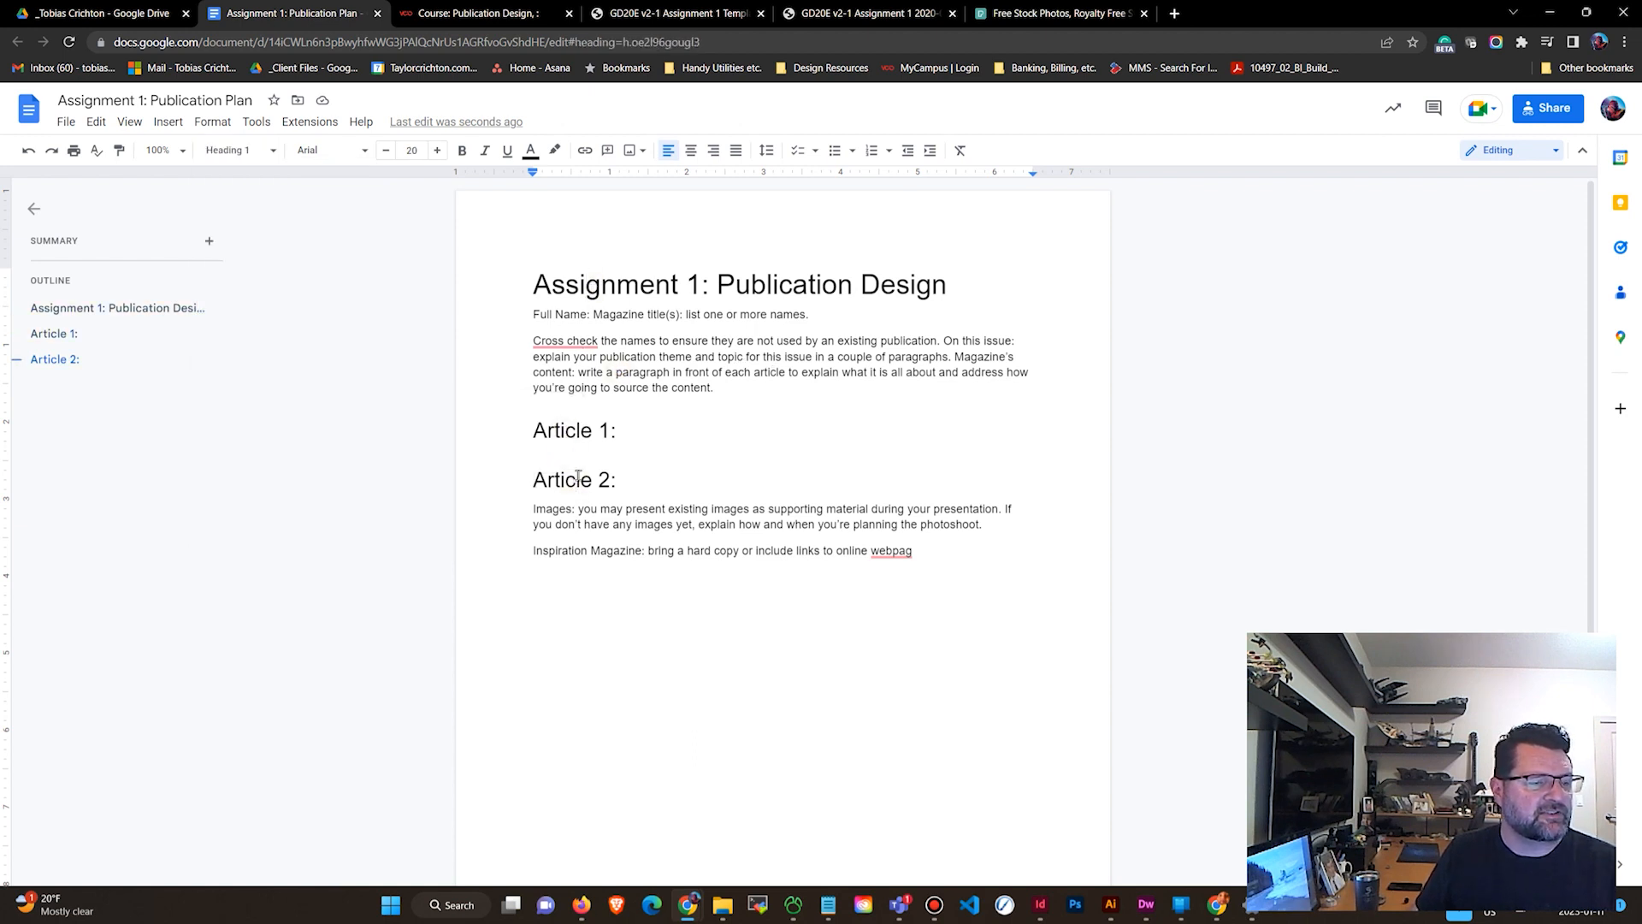
click(572, 508)
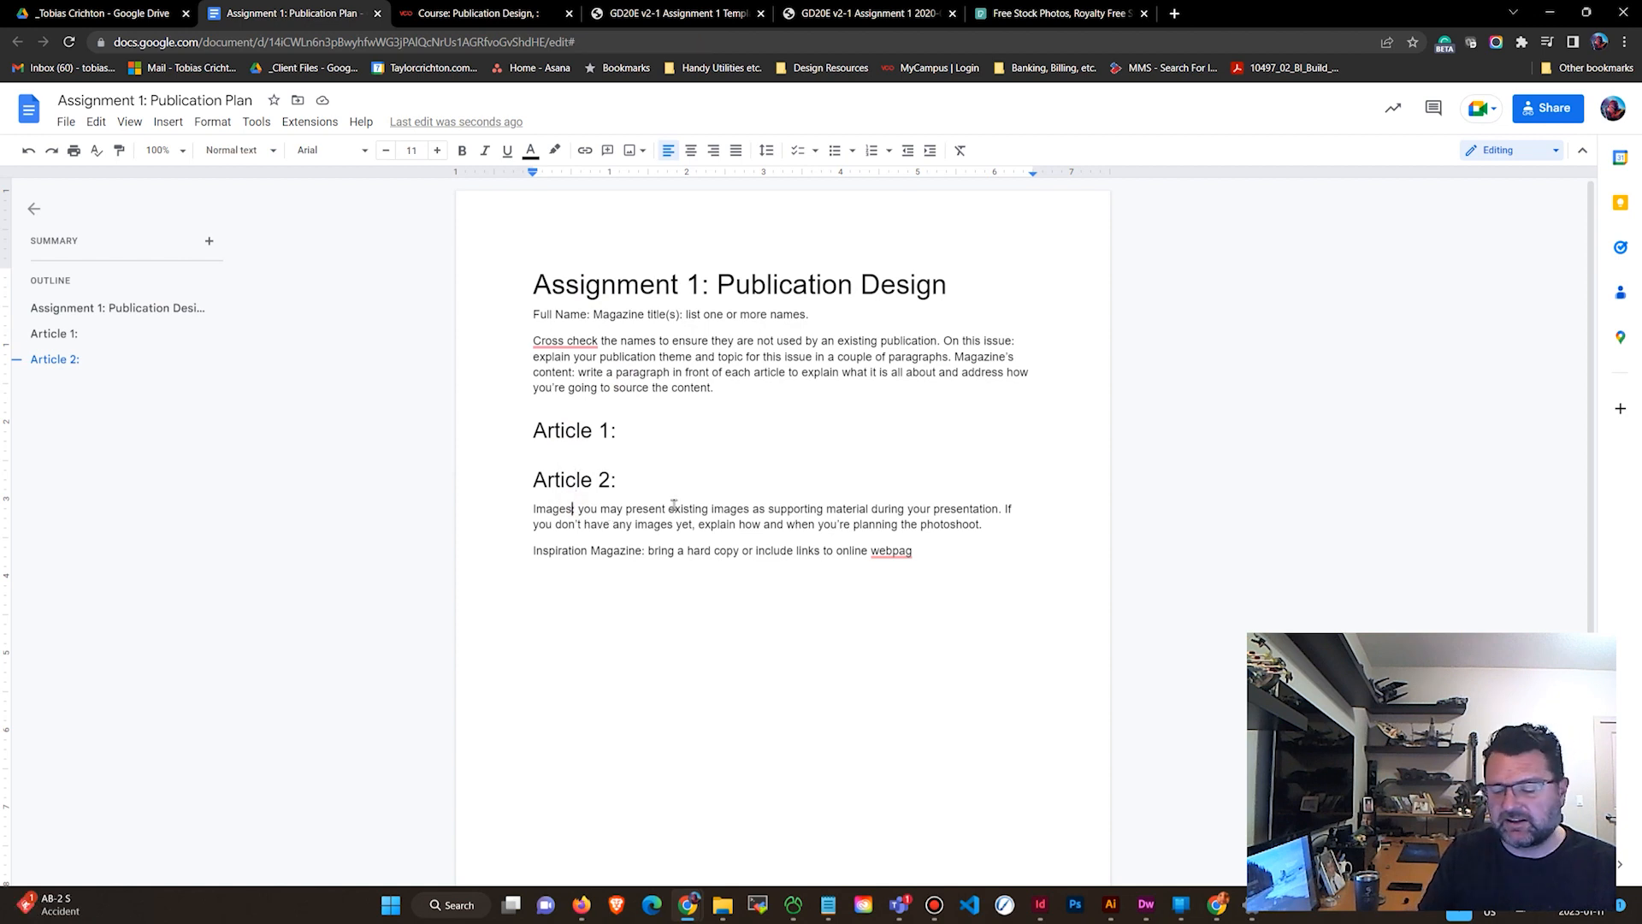
Add a colon after Images and correct the misspelled webpag to webpage in the Inspiration Magazine line.
text(:)
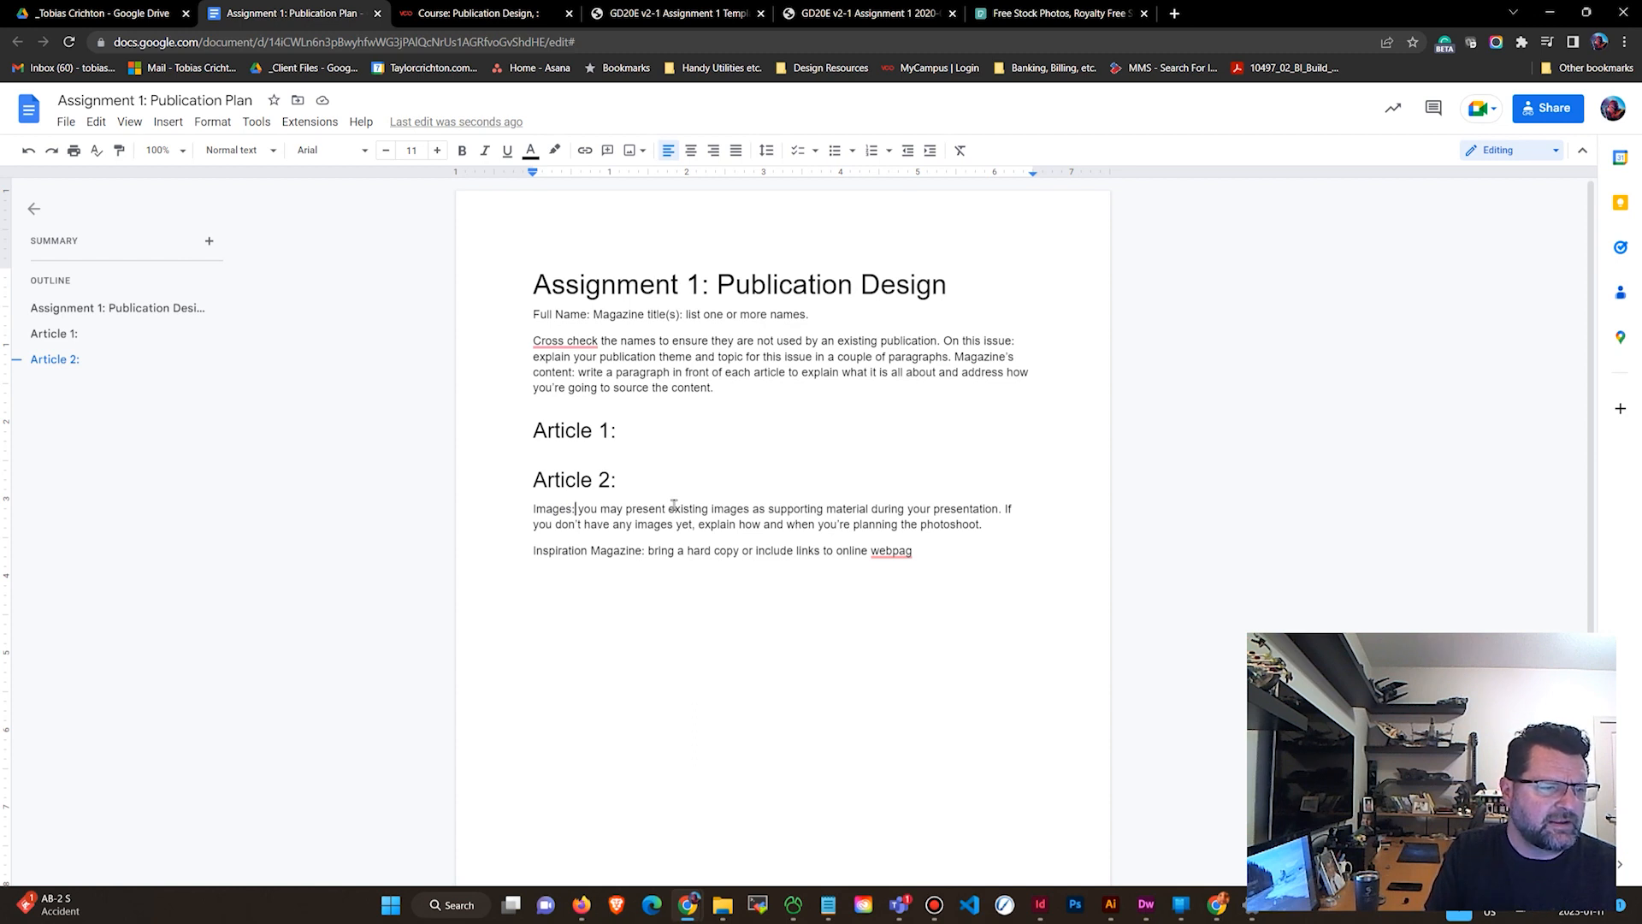
double_click(658, 550)
click(667, 550)
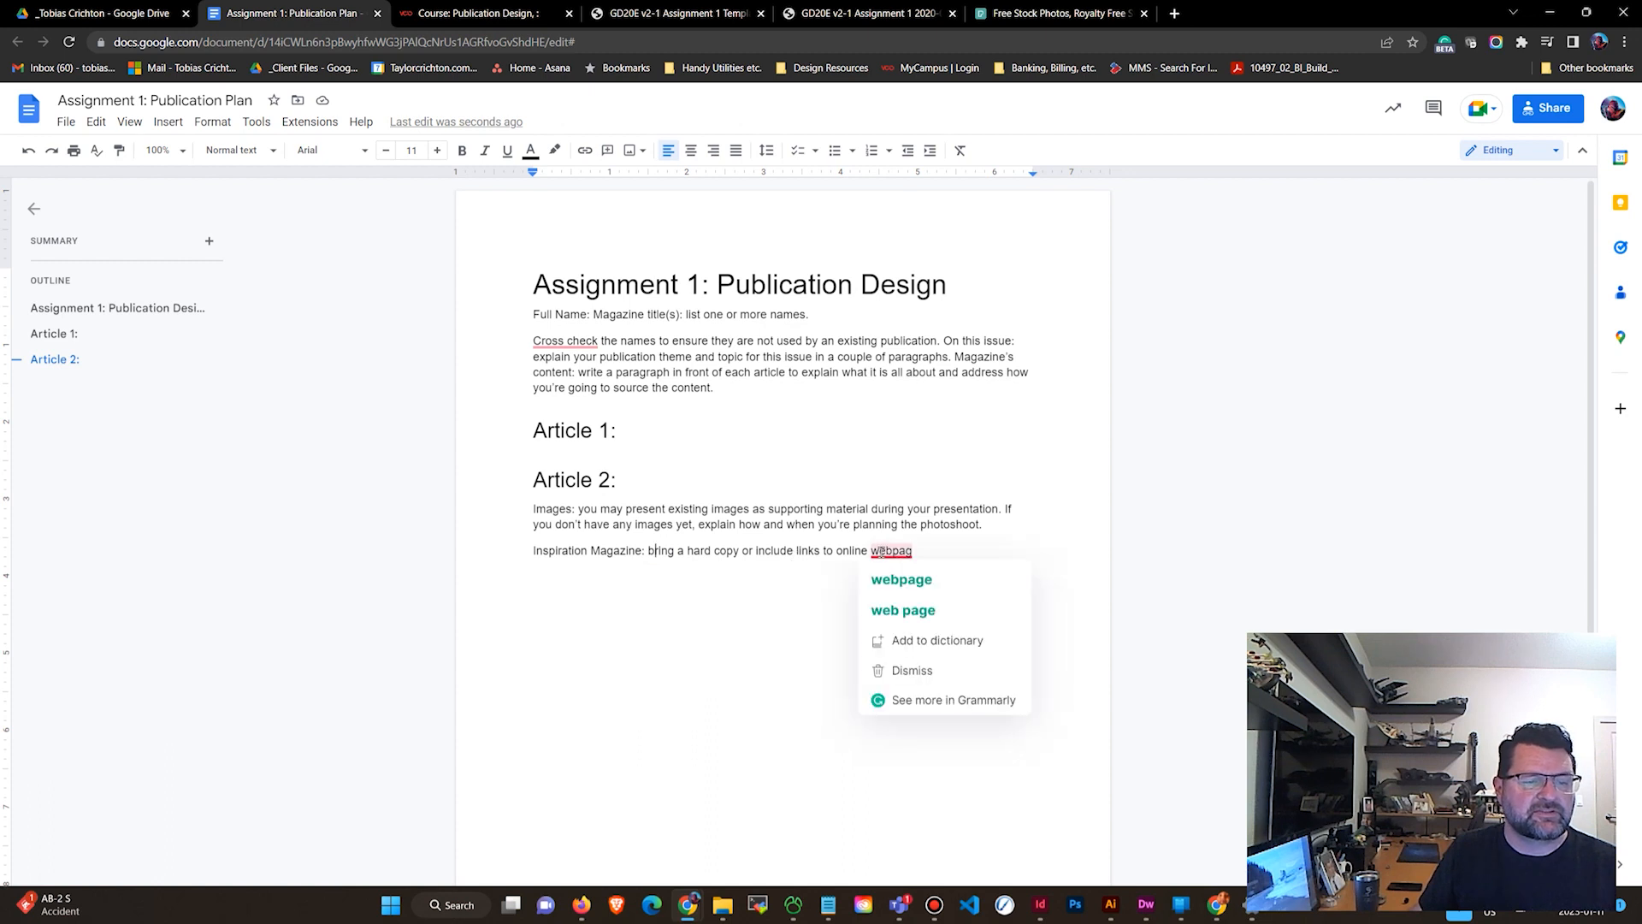
click(885, 568)
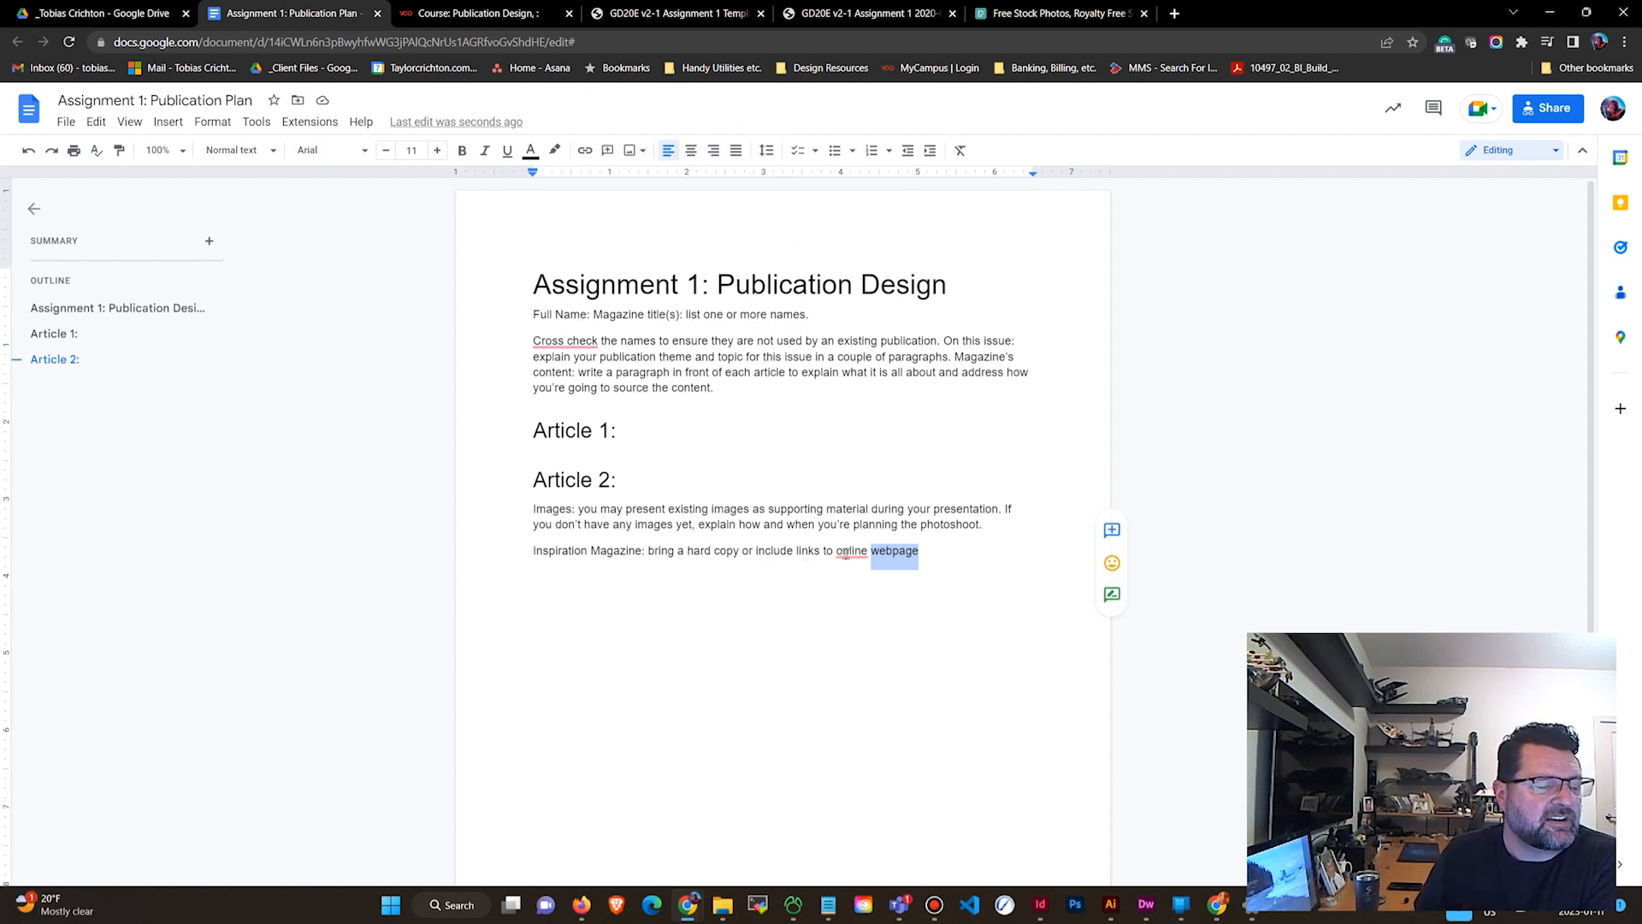
Delete the placeholder text after Full Name: Magazine title(s): and start a bulleted list on a new line below it.
click(813, 315)
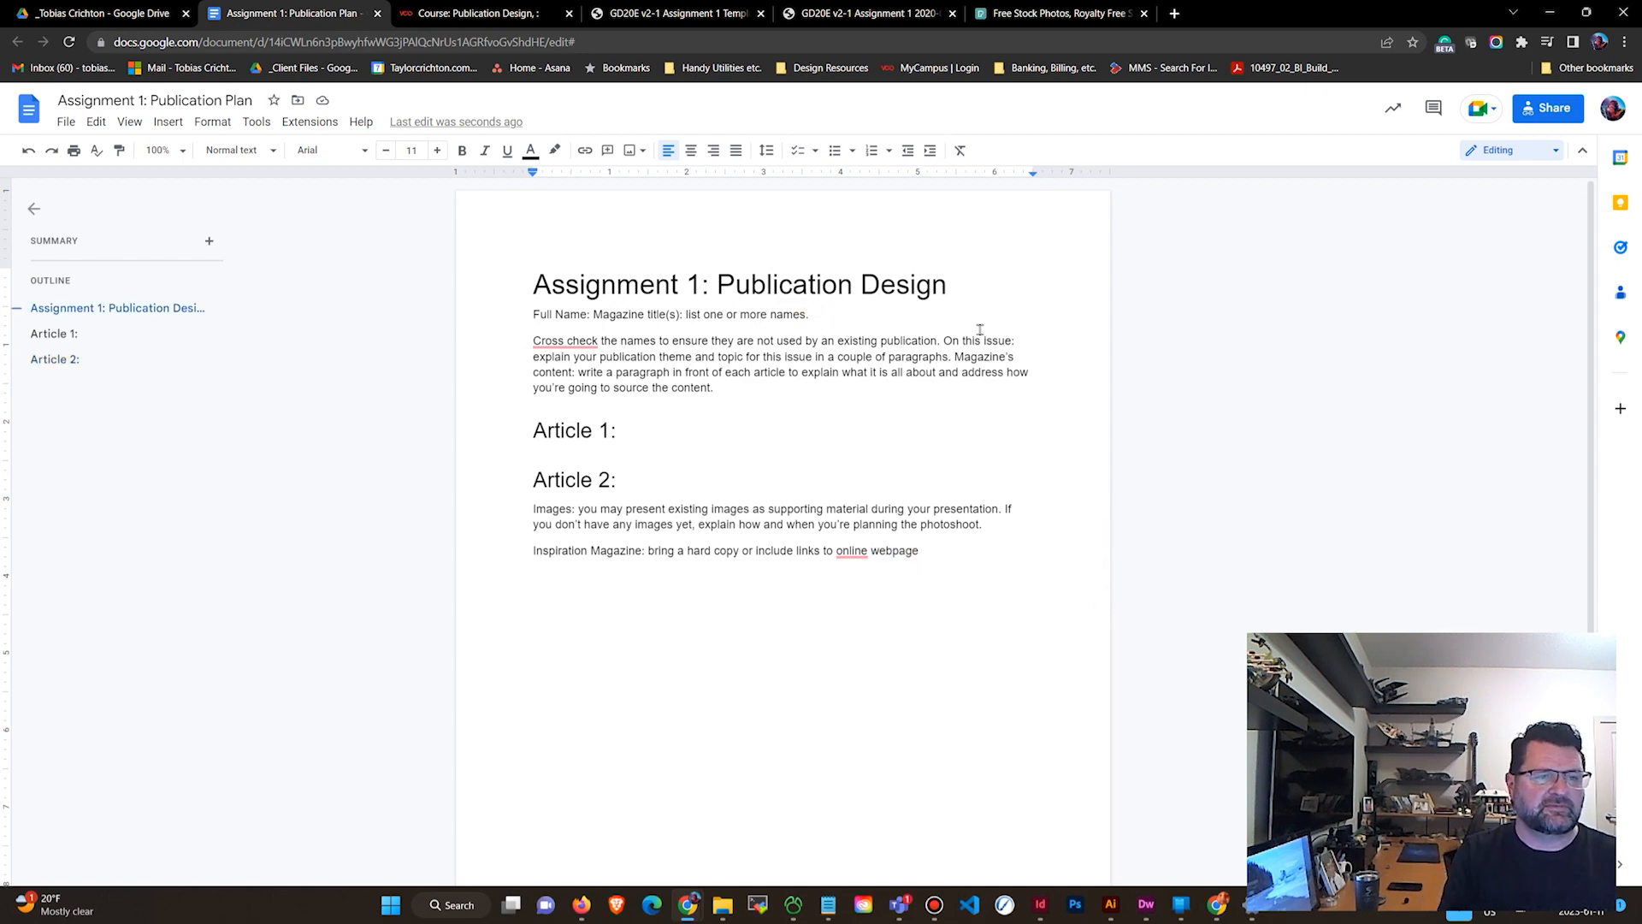
key(BackSpace)
key(BackSpace)
key(BackSpace)
key(BackSpace)
key(BackSpace)
key(BackSpace)
key(BackSpace)
key(BackSpace)
key(BackSpace)
key(BackSpace)
key(BackSpace)
key(BackSpace)
key(BackSpace)
key(BackSpace)
key(BackSpace)
key(BackSpace)
key(BackSpace)
key(BackSpace)
key(BackSpace)
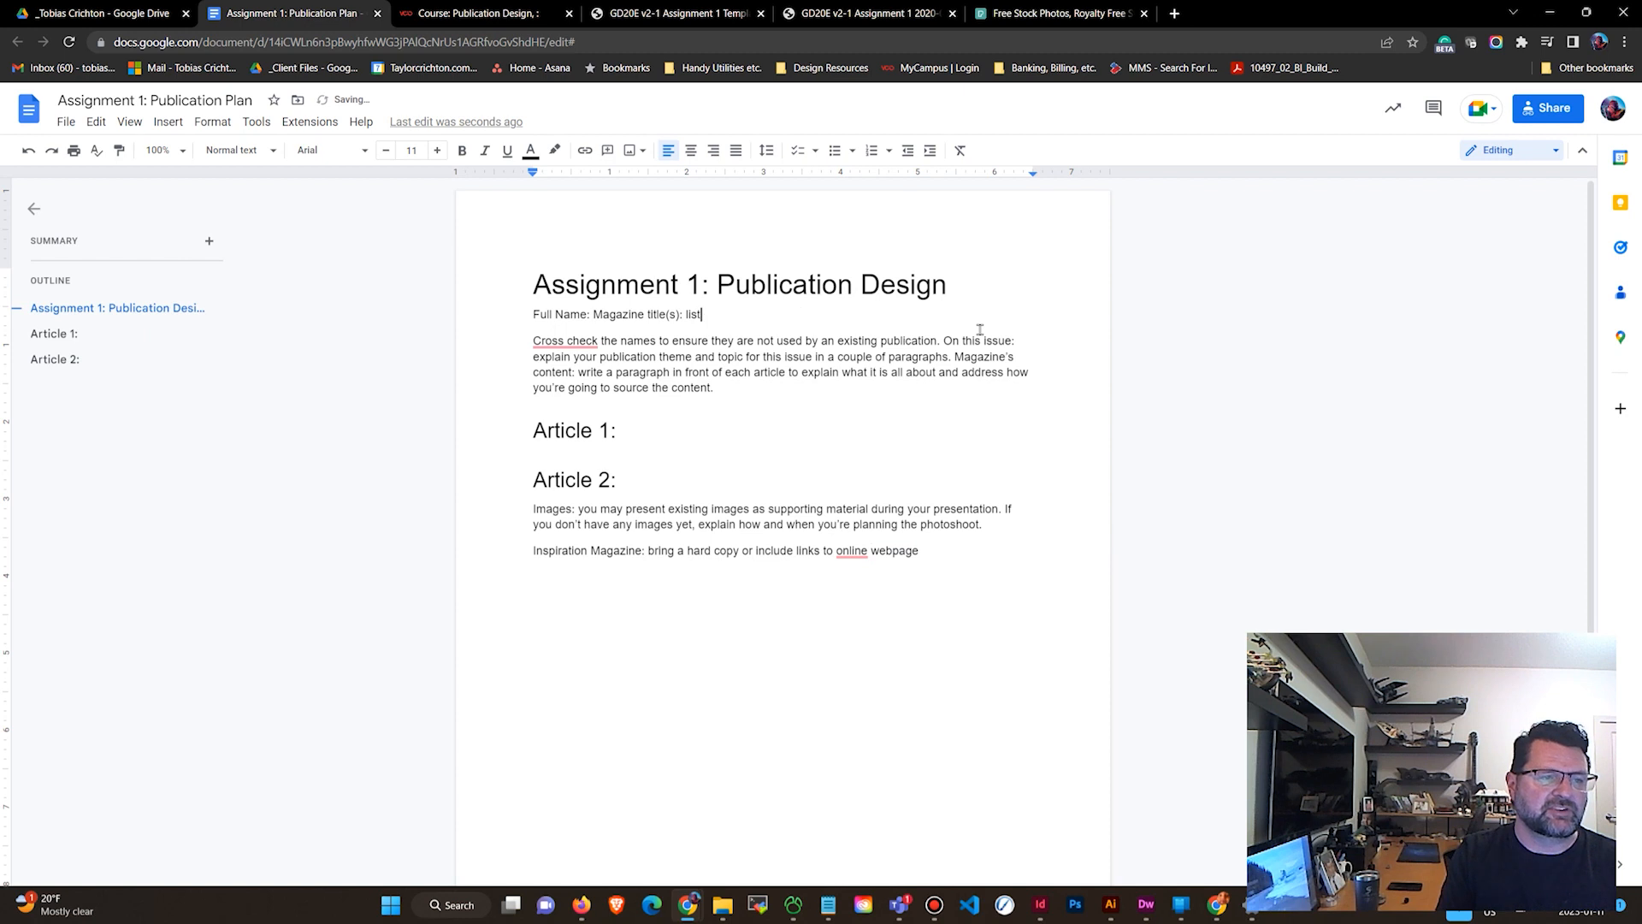
key(BackSpace)
key(BackSpace)
key(BackSpace)
key(BackSpace)
key(Return)
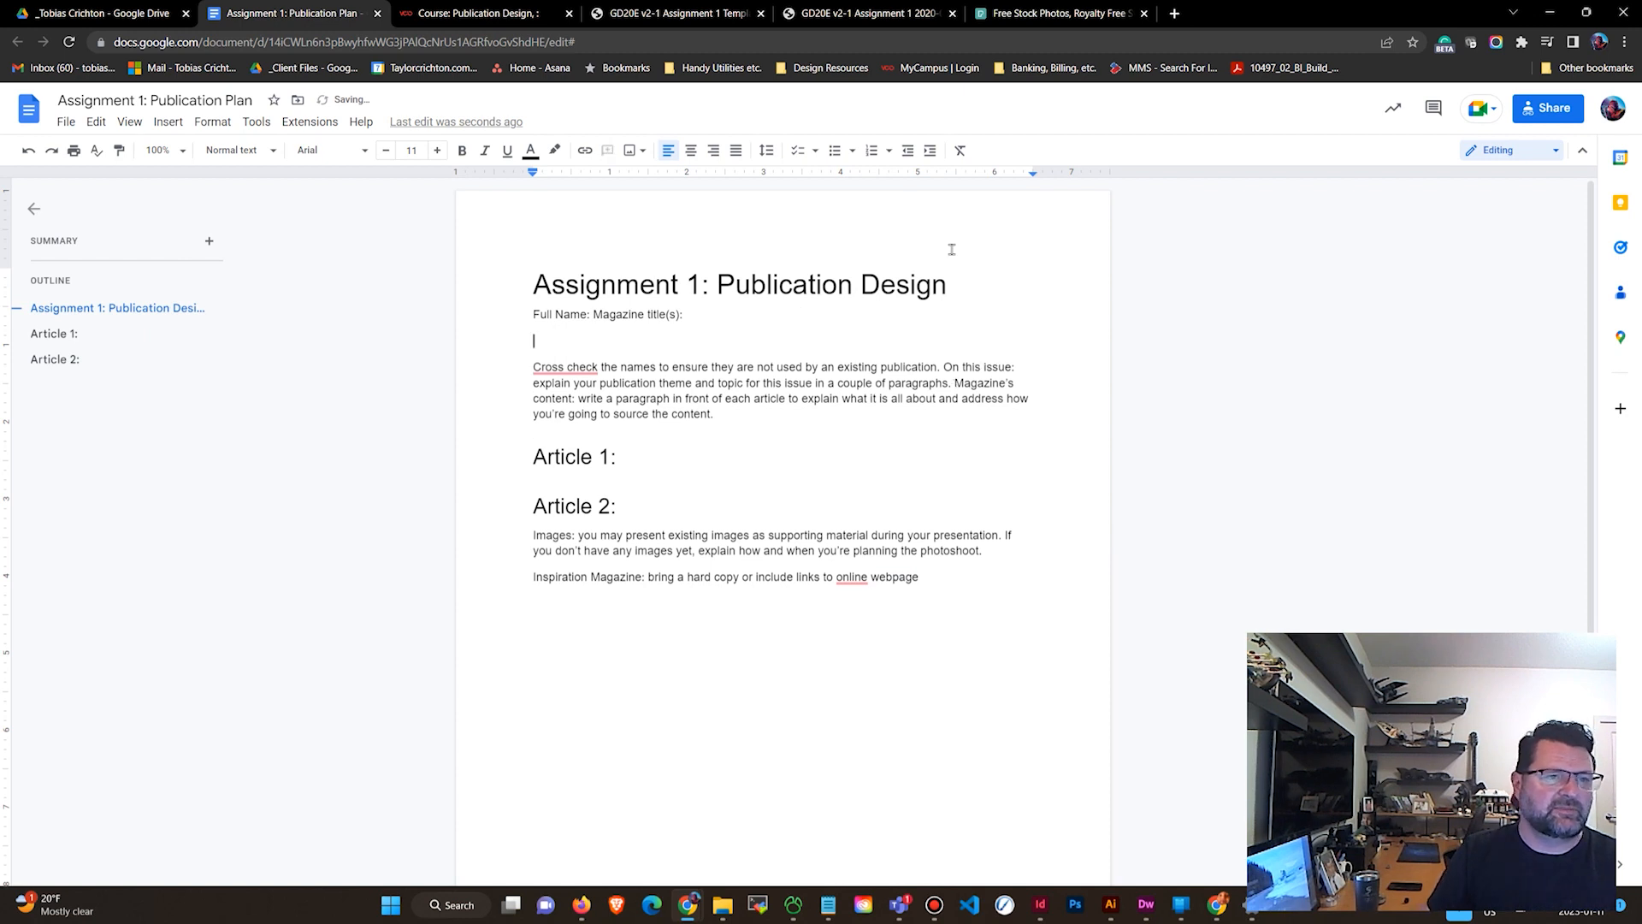
click(835, 151)
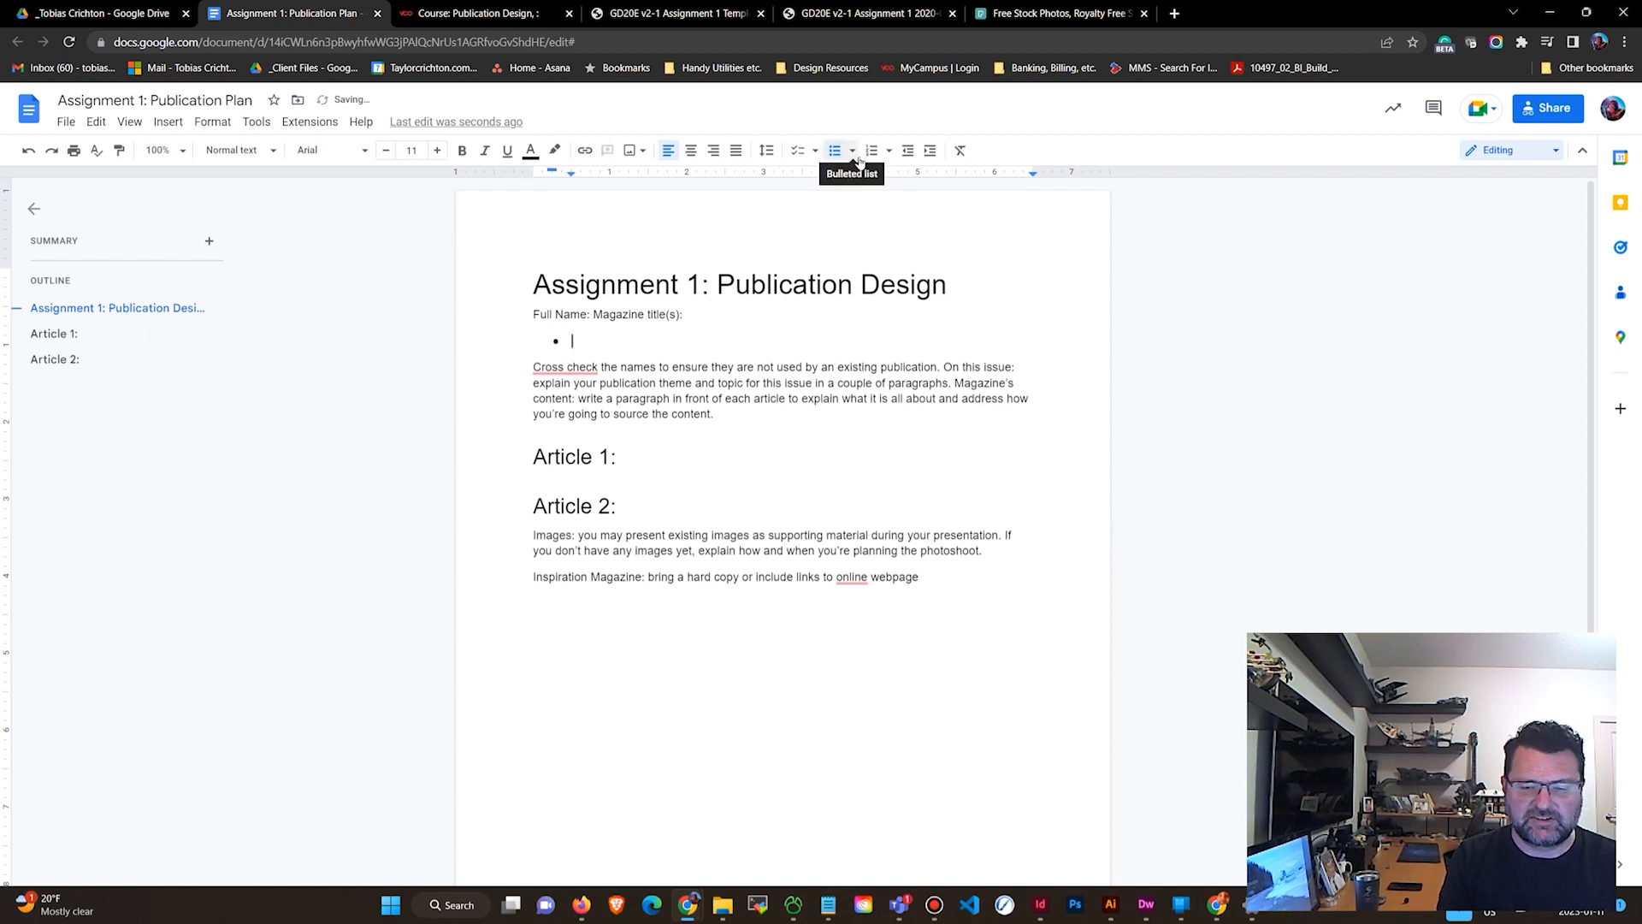
List three magazine title ideas as bullets: Games For Dads, GamerDad, and Old Man Gamer.
text(Game)
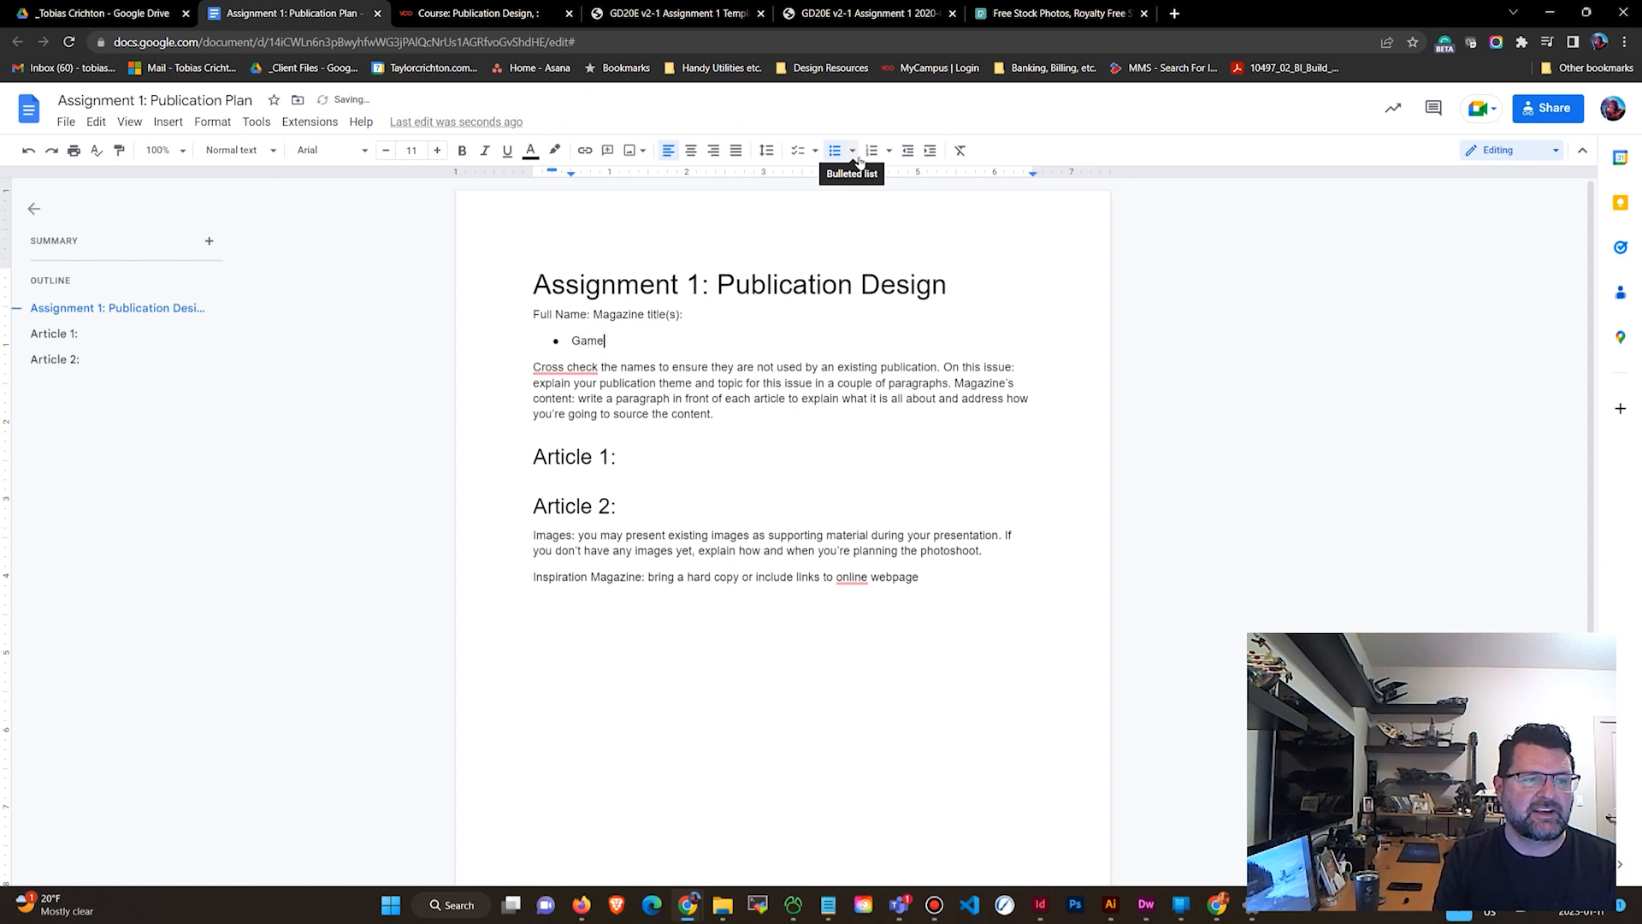
text(s For Dads)
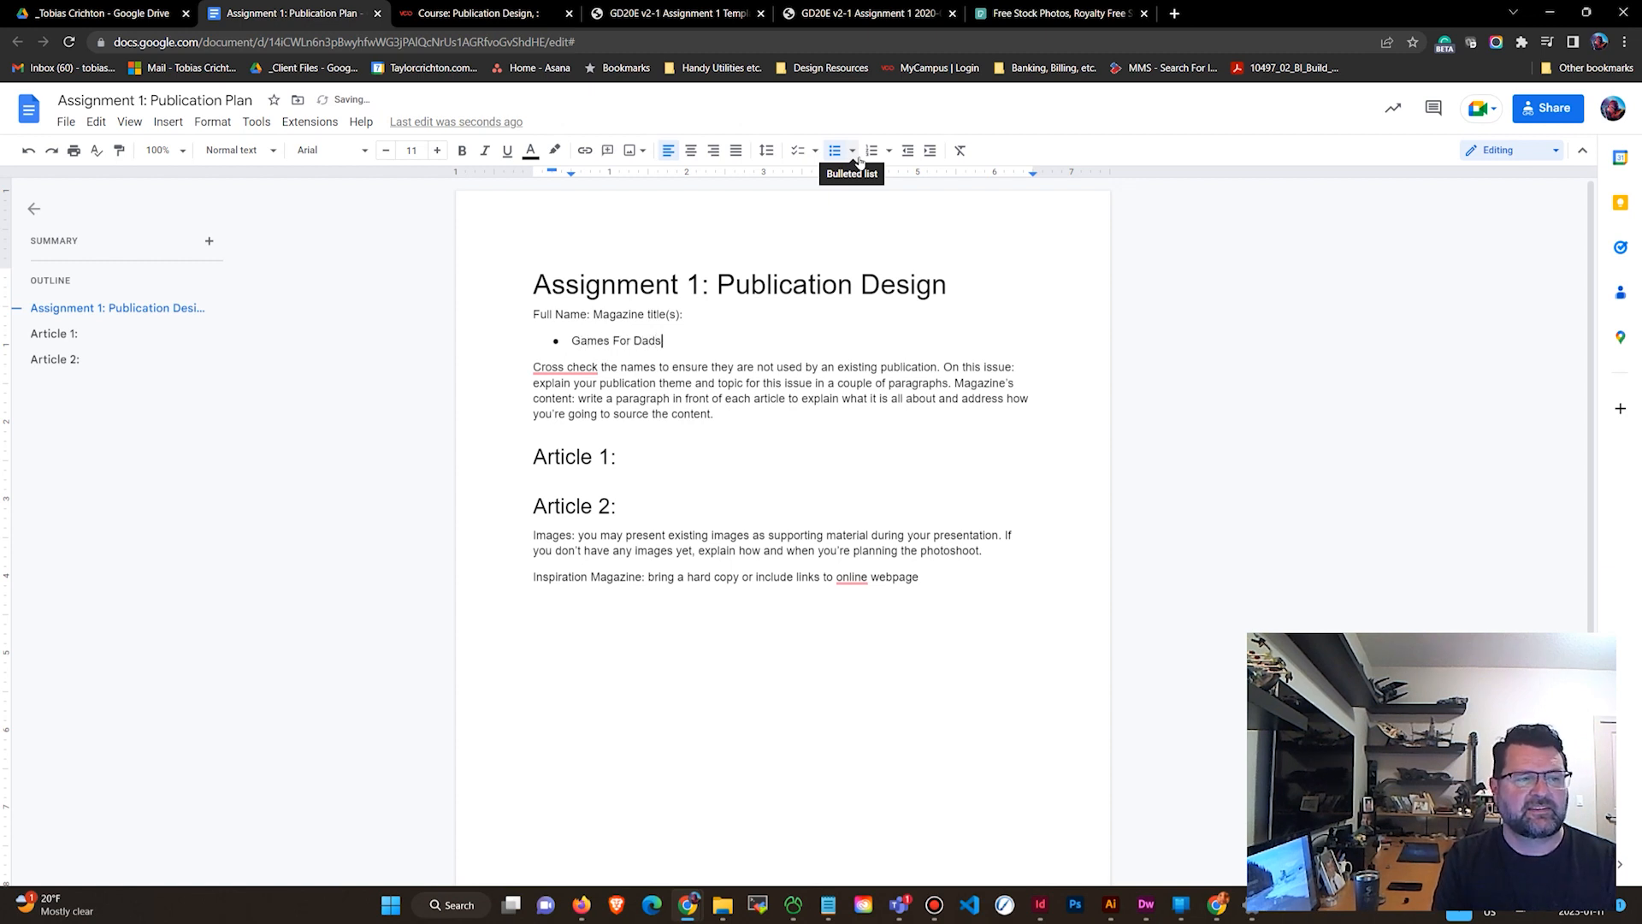
key(Return)
text(GamerDad)
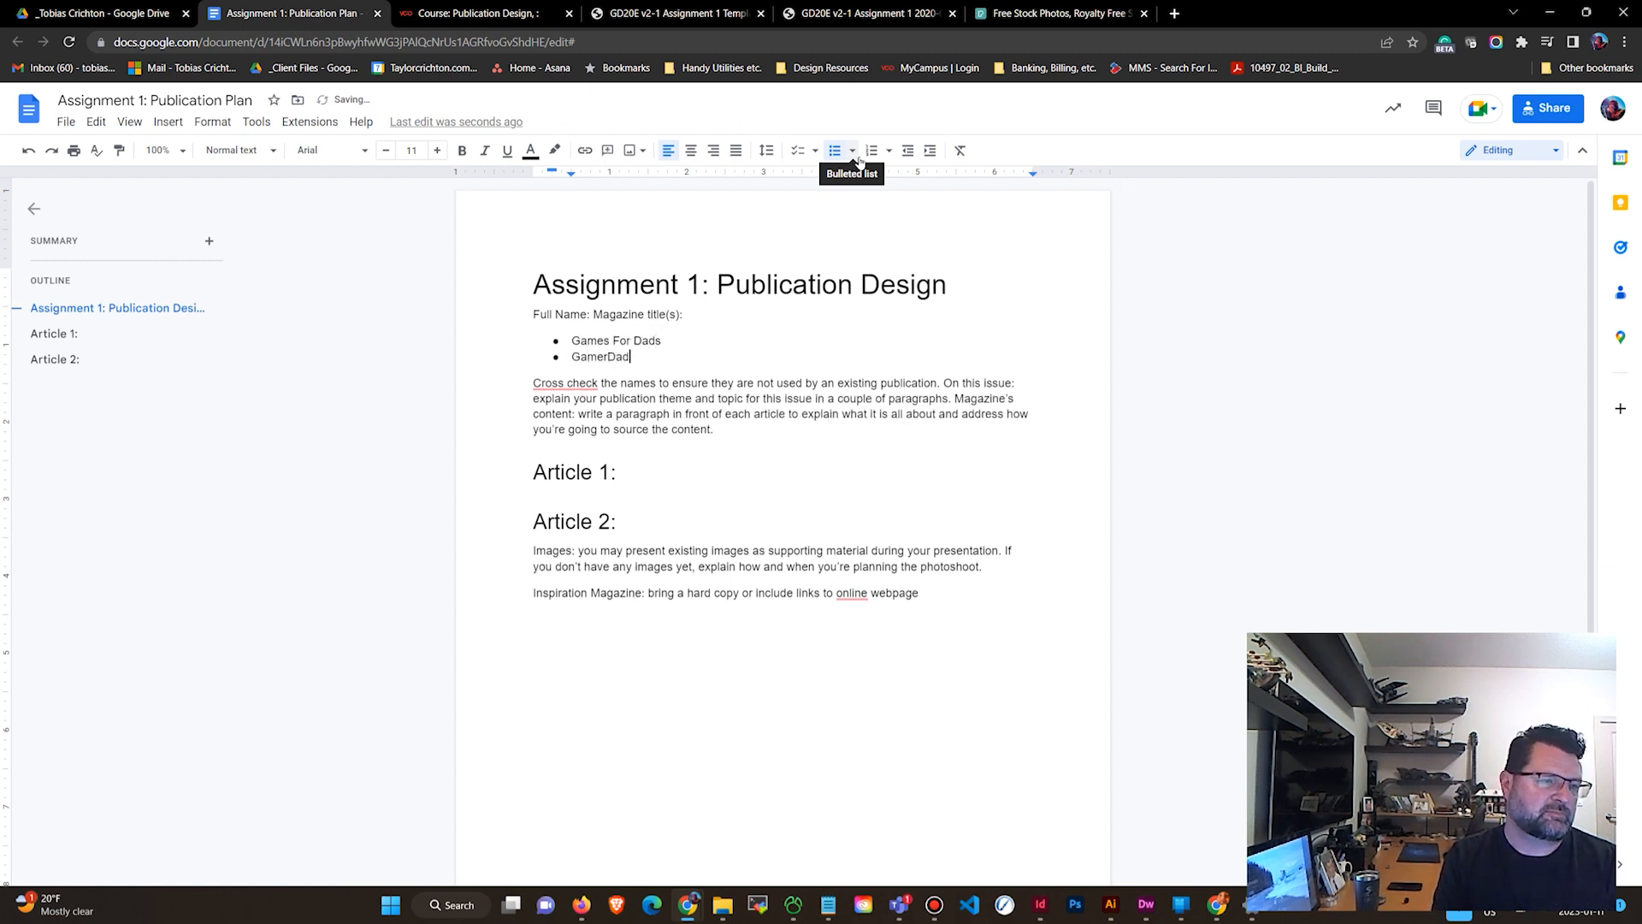
key(Return)
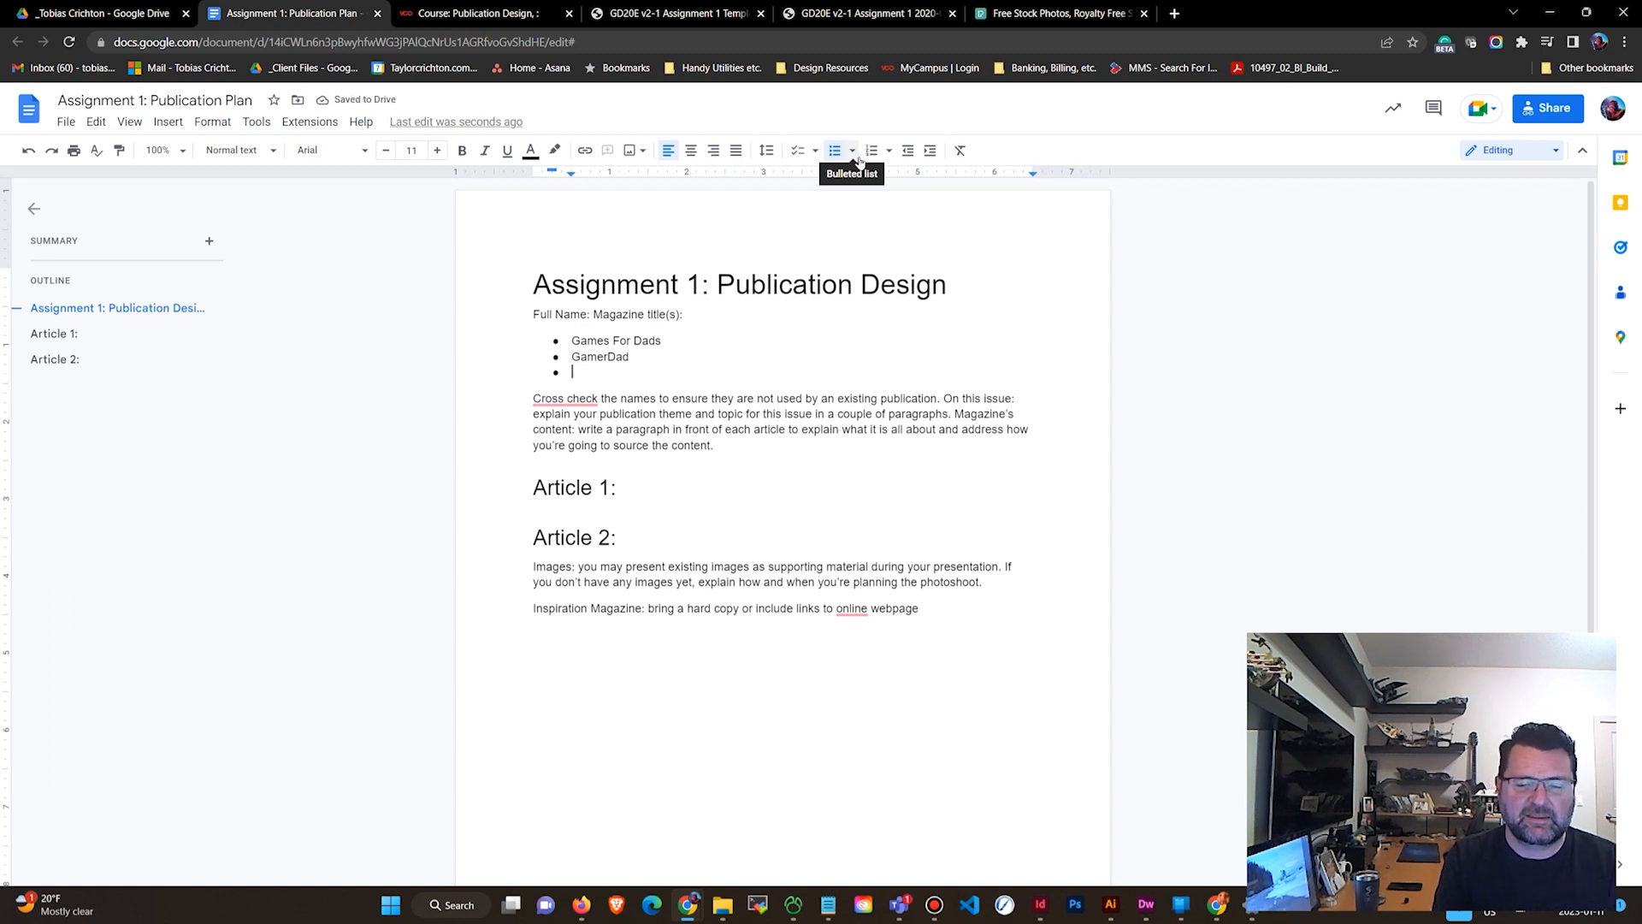
text(Old Man G)
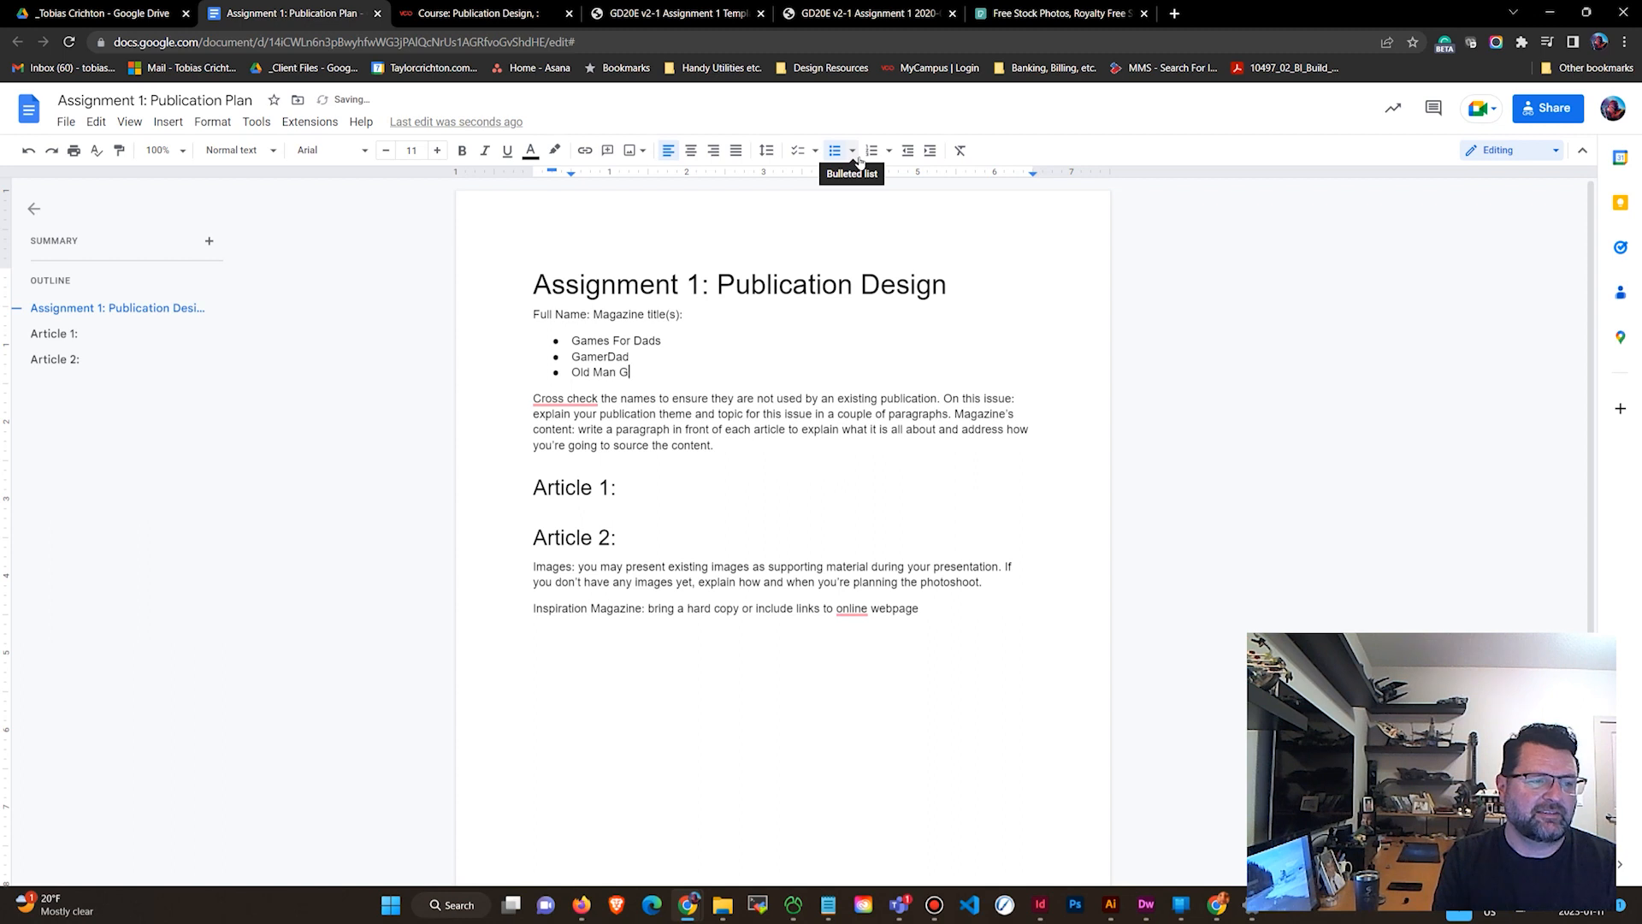
text(ame)
key(BackSpace)
key(BackSpace)
key(BackSpace)
text(am)
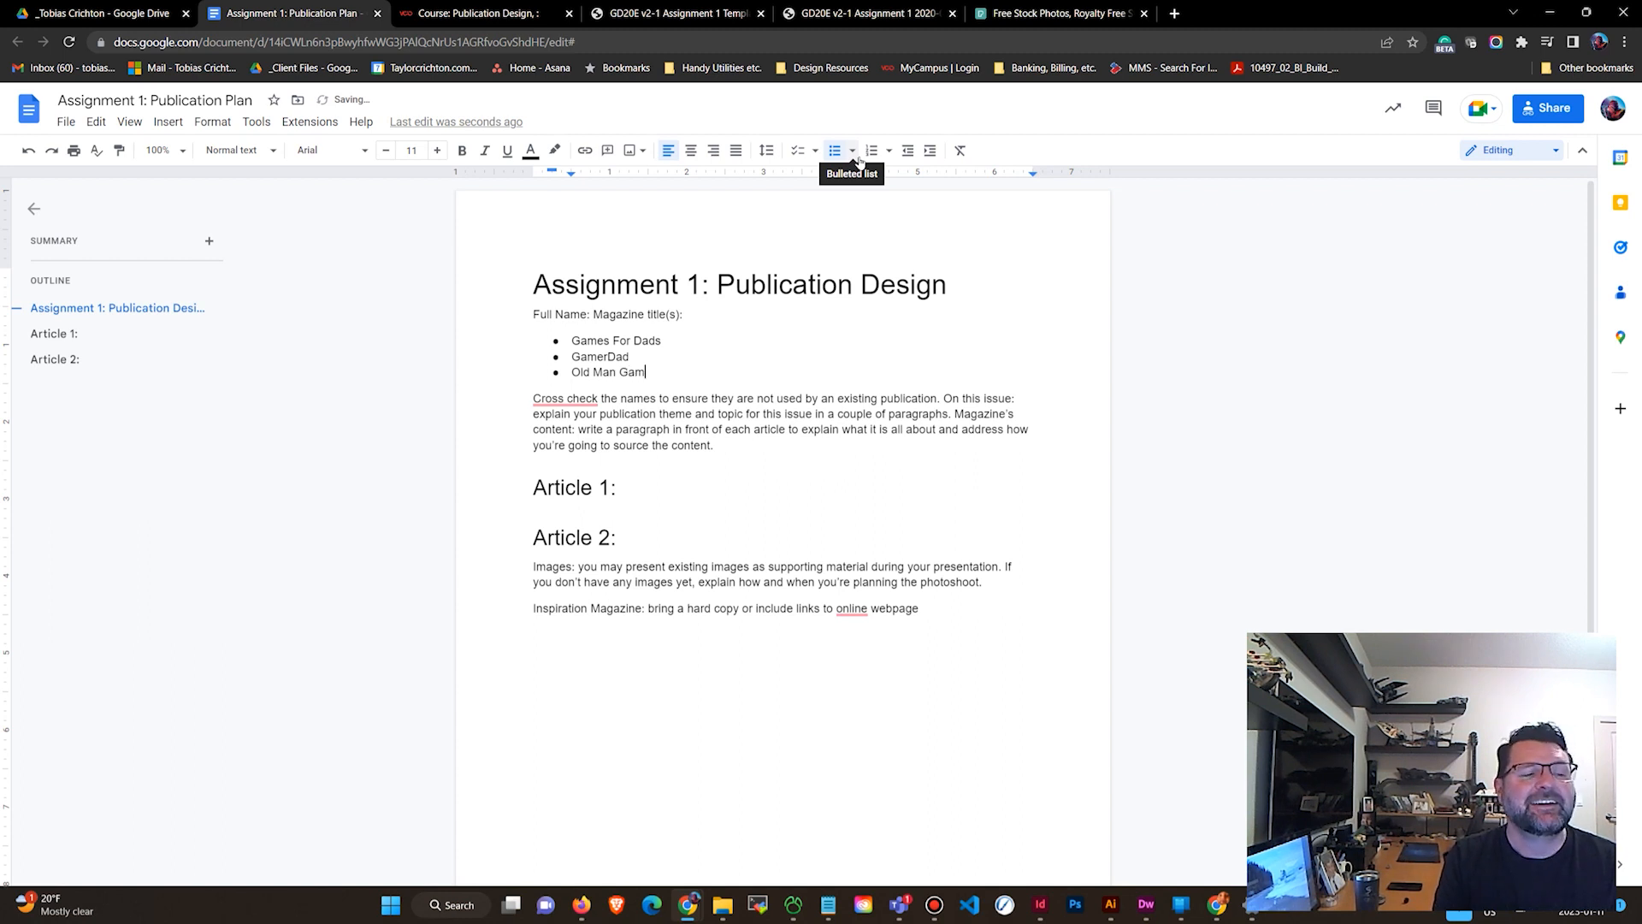
text(er)
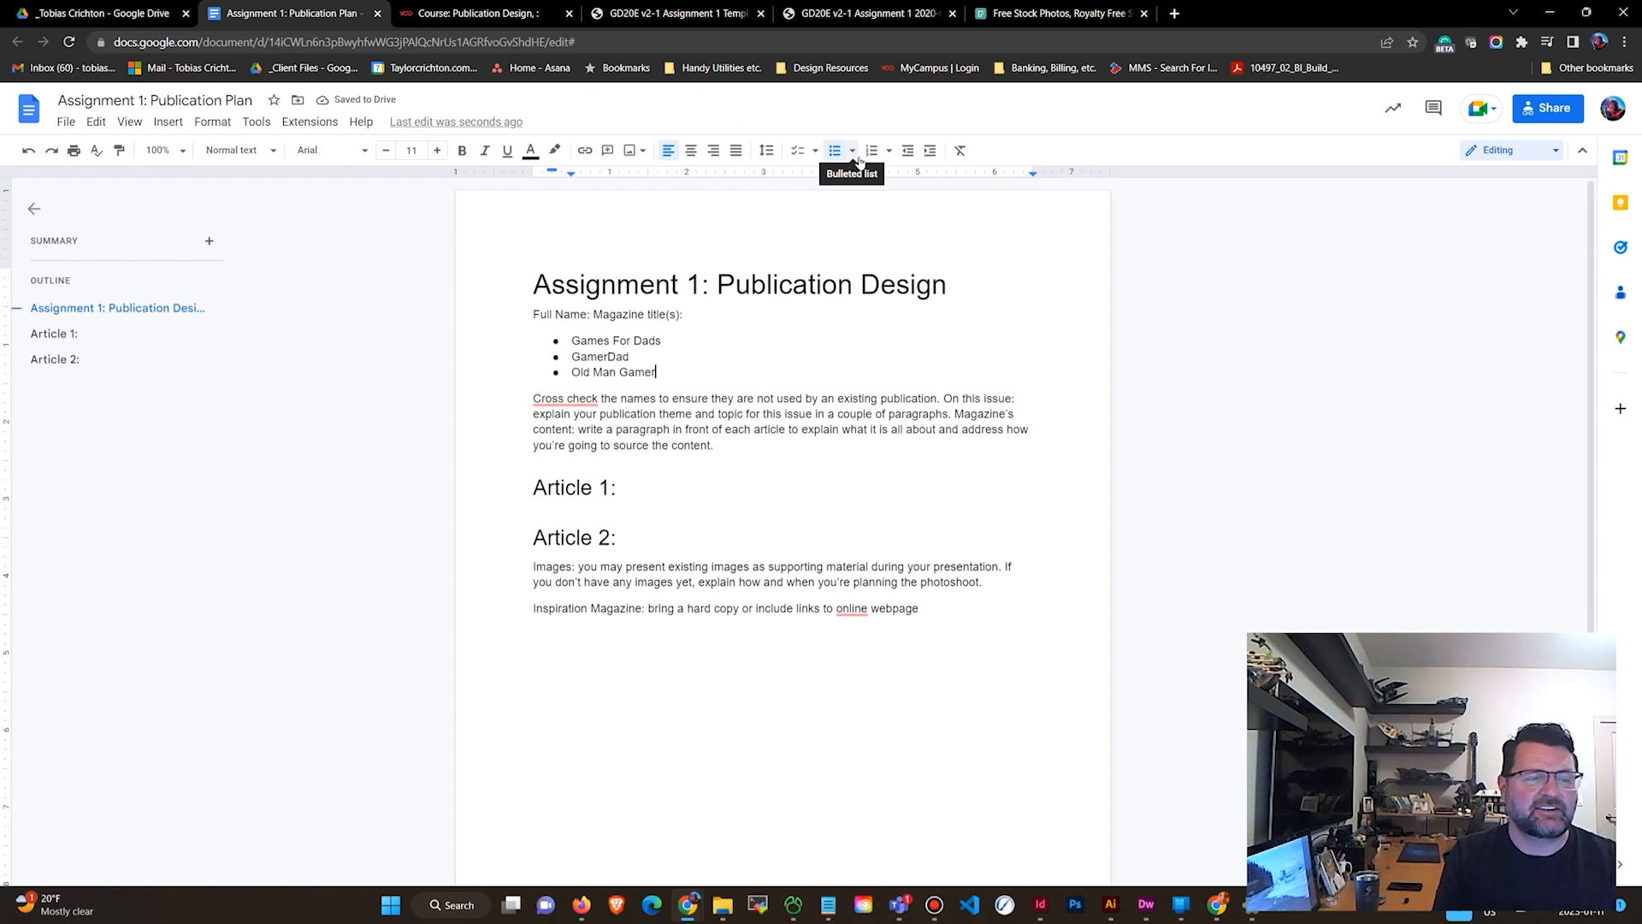
Add a new line Target Audience Definition: after the Inspiration Magazine line and start a new paragraph below.
click(1001, 602)
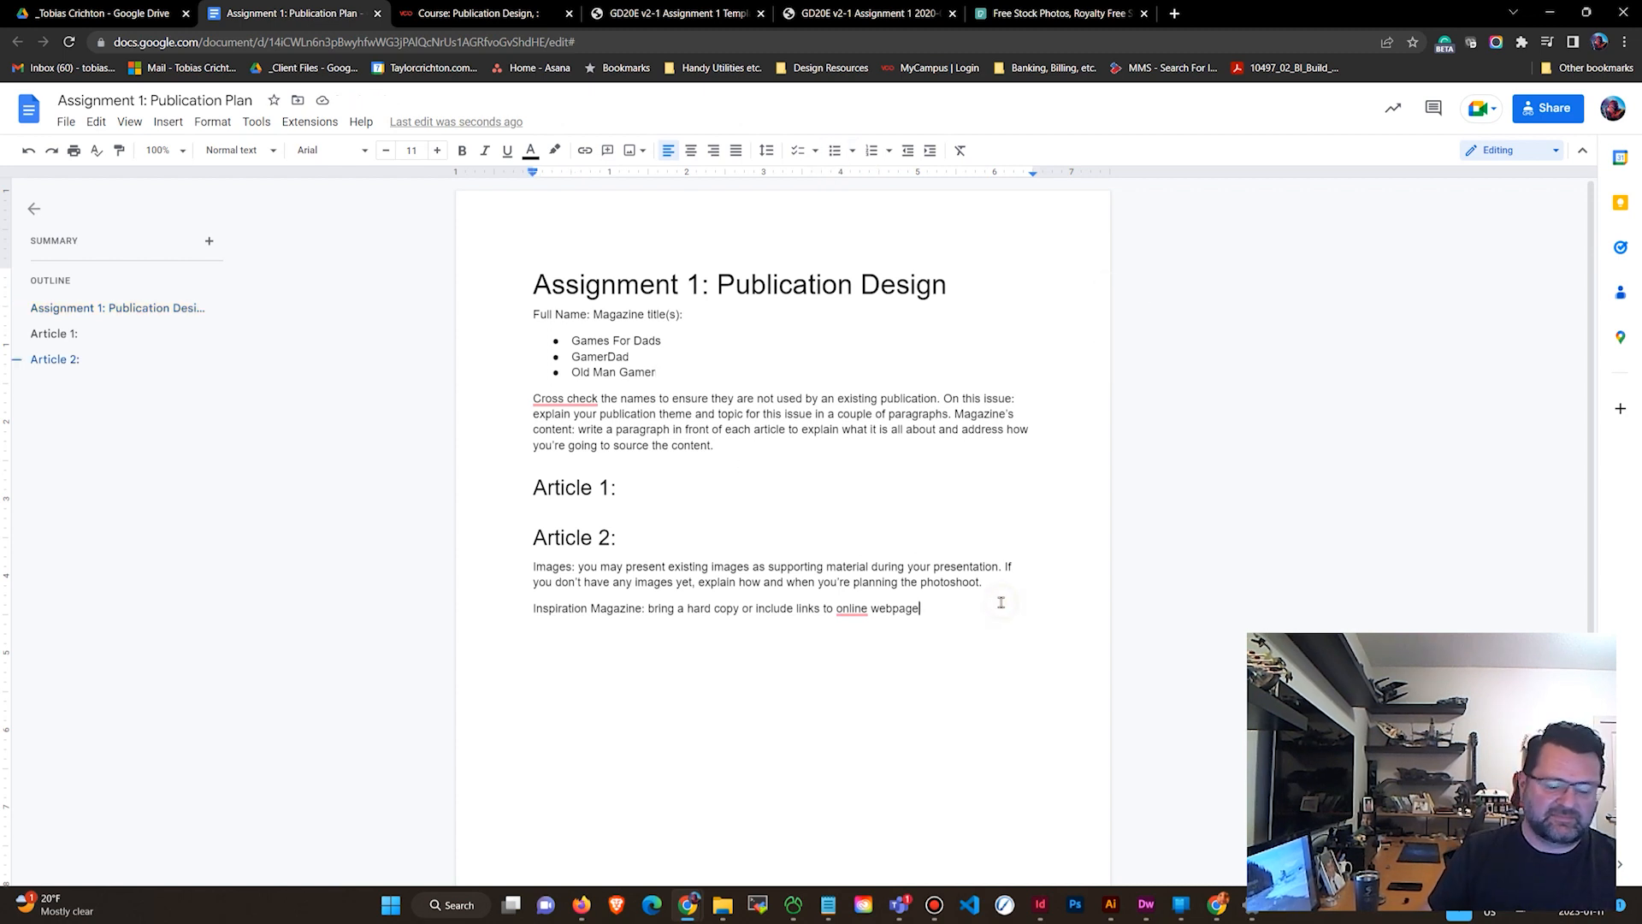
key(Return)
text(Tar)
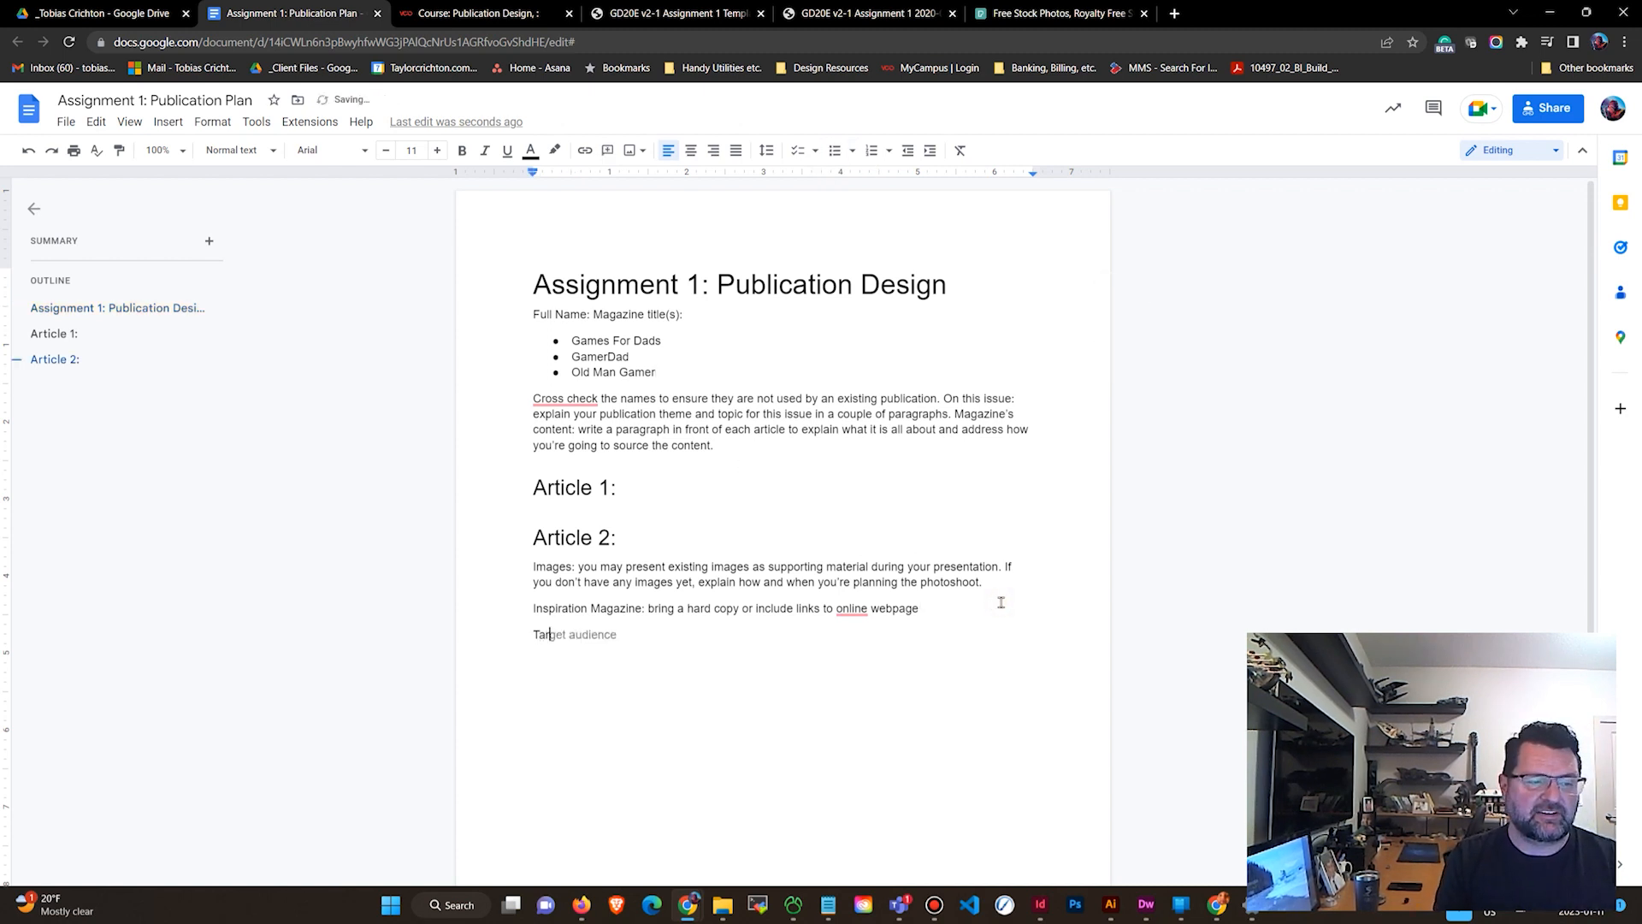
text(get Audien)
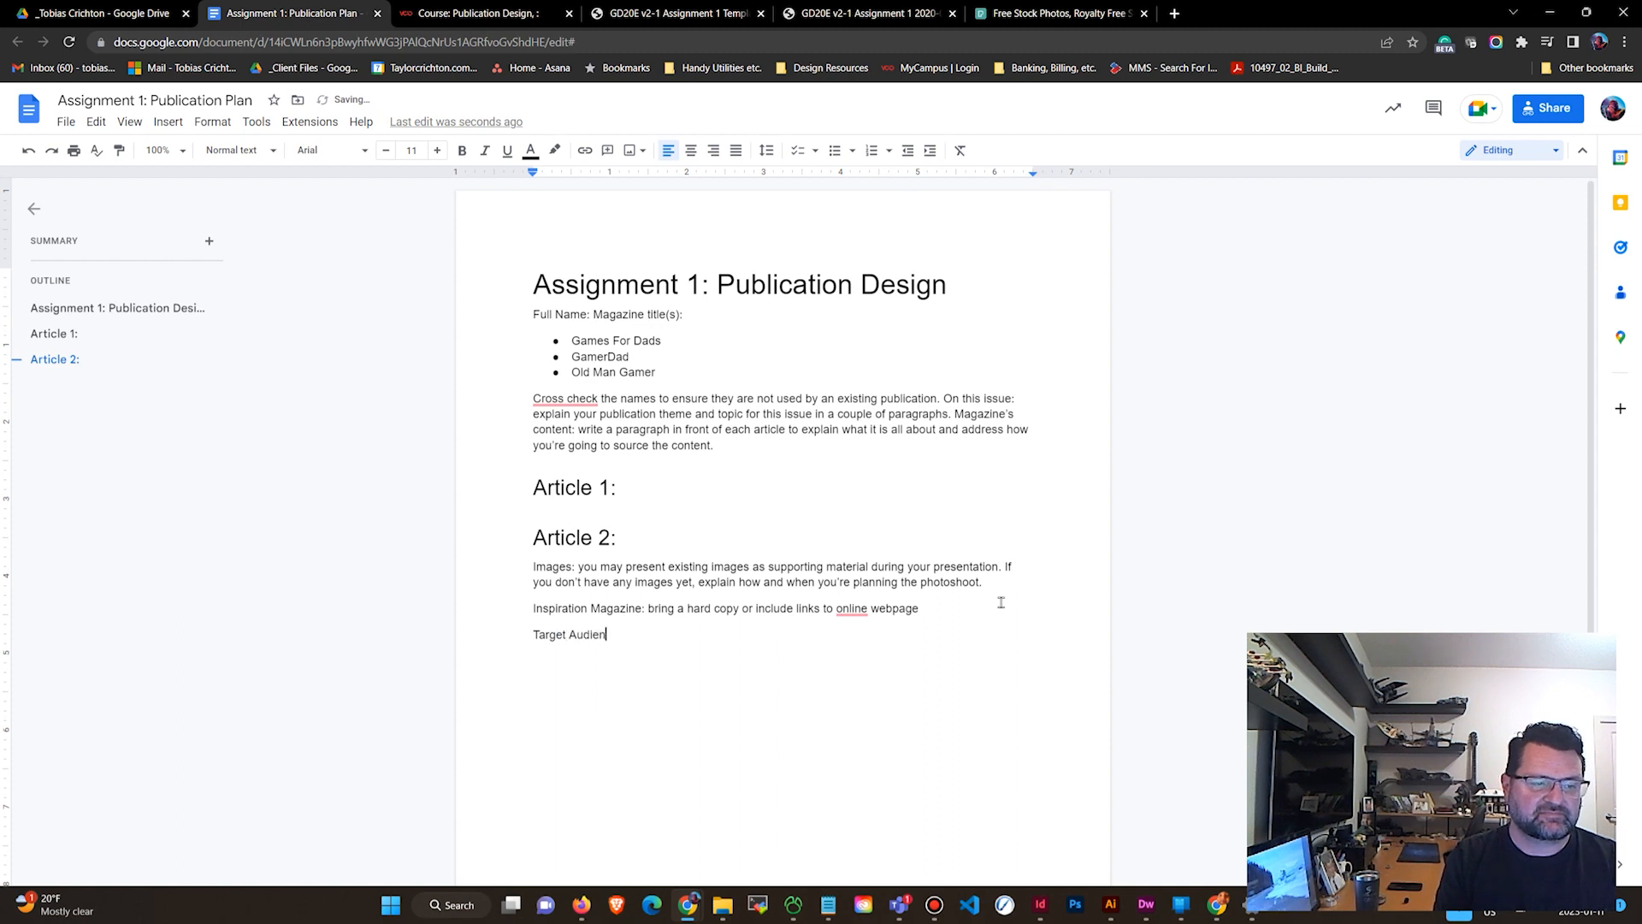
text(ce Definition)
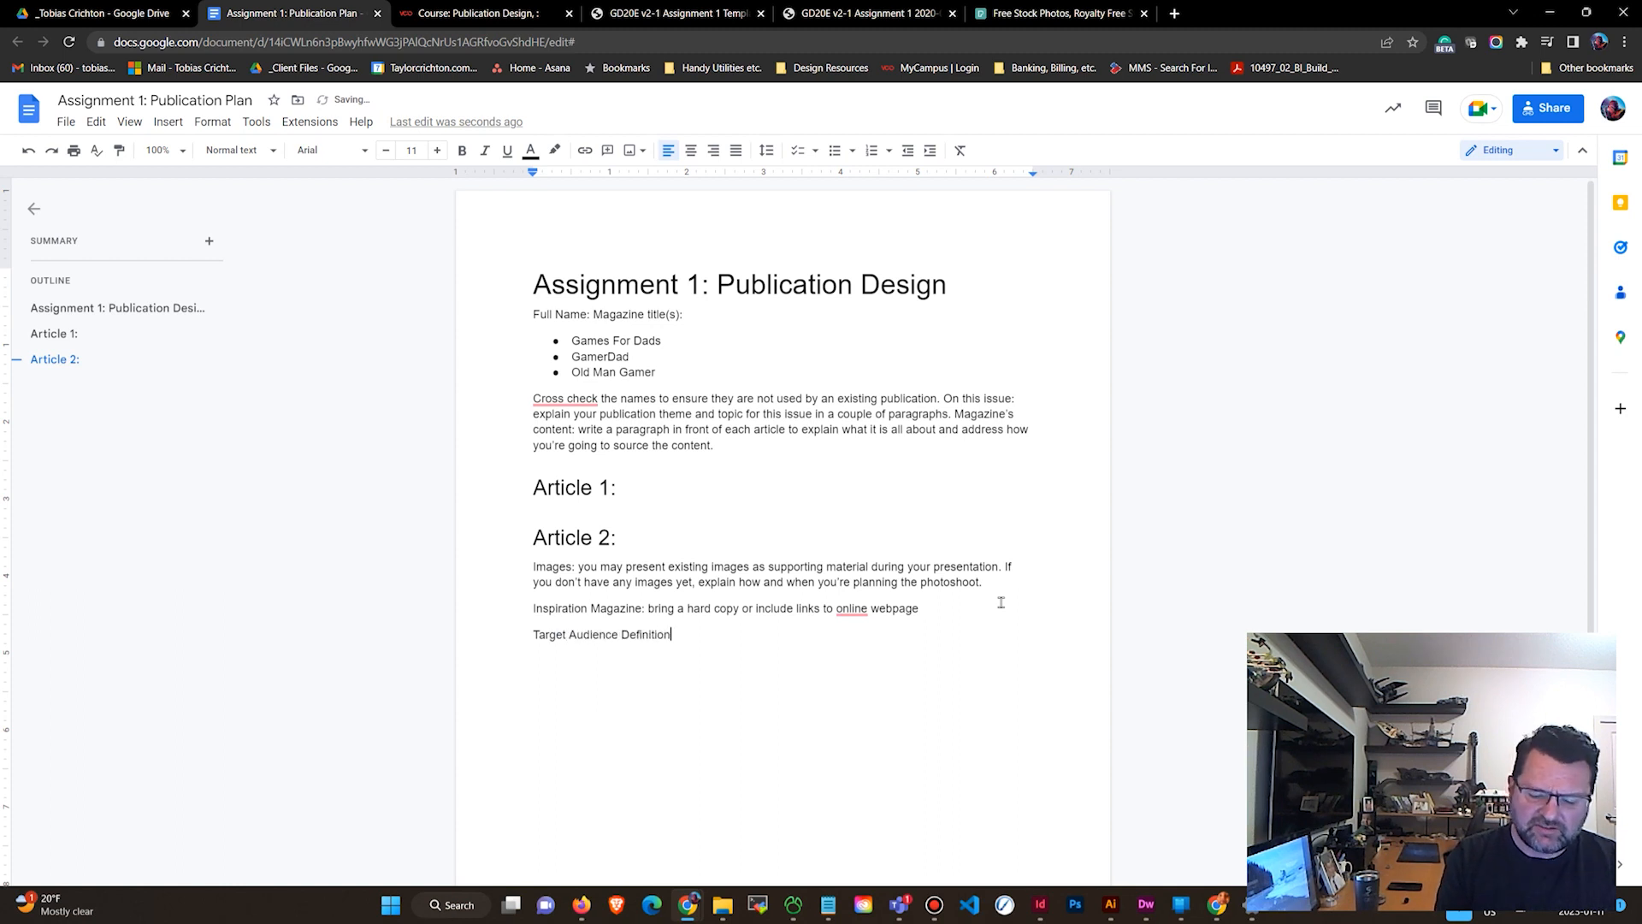
text(:)
key(Return)
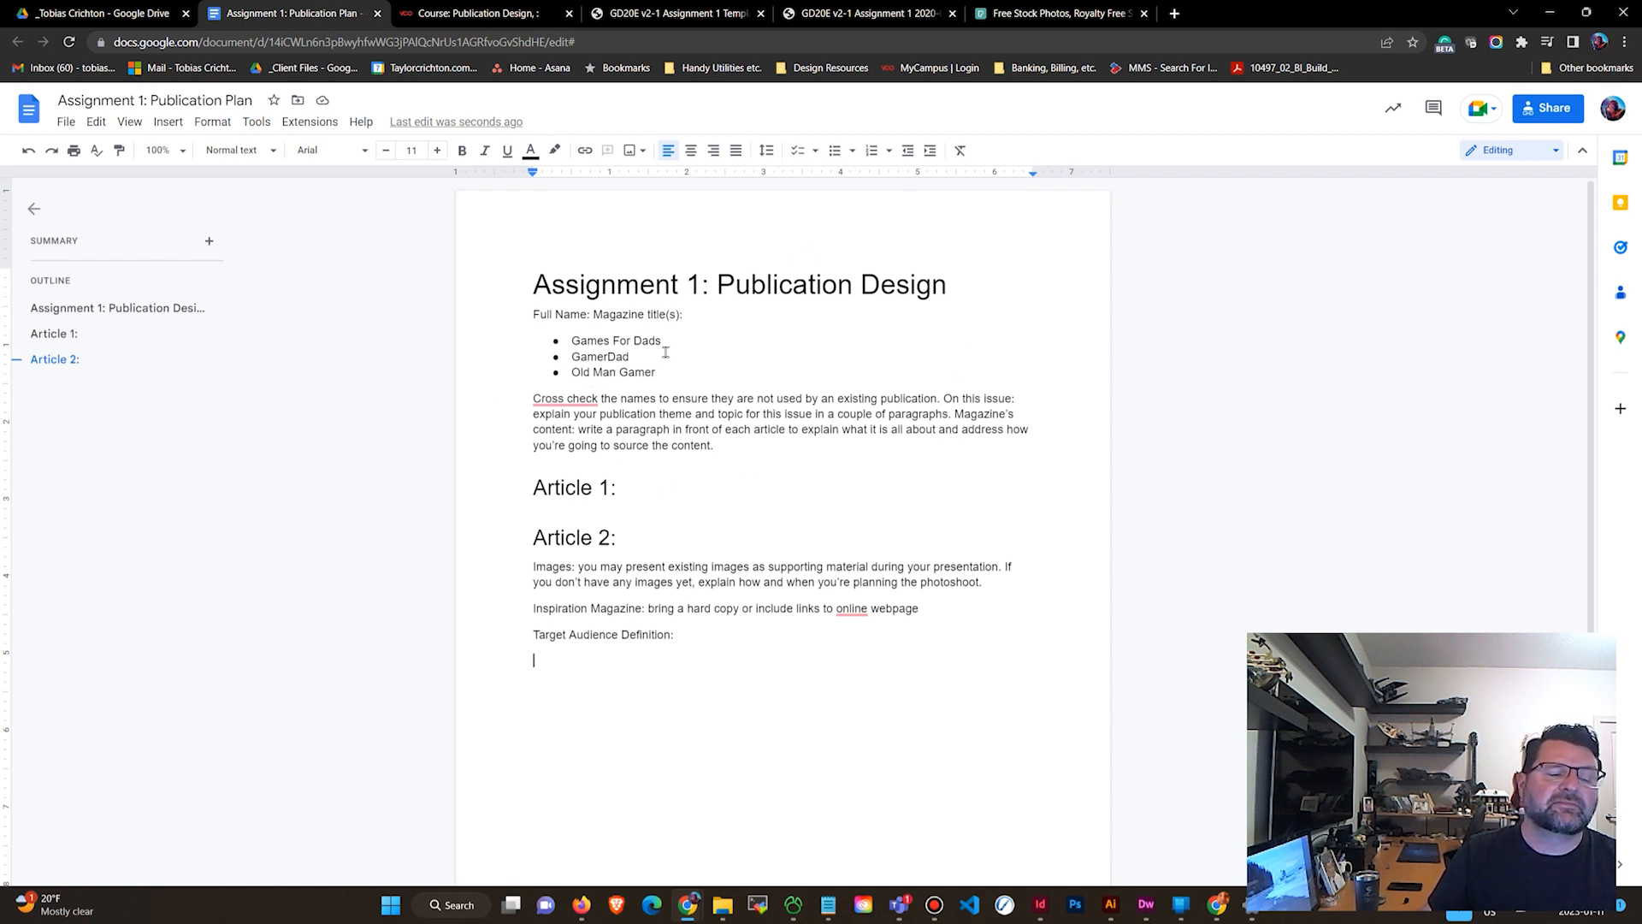
Start a bulleted list under Target Audience Definition: and add a bullet describing readers into modern video games with a nostalgic background who want to understand their kids' games.
click(835, 150)
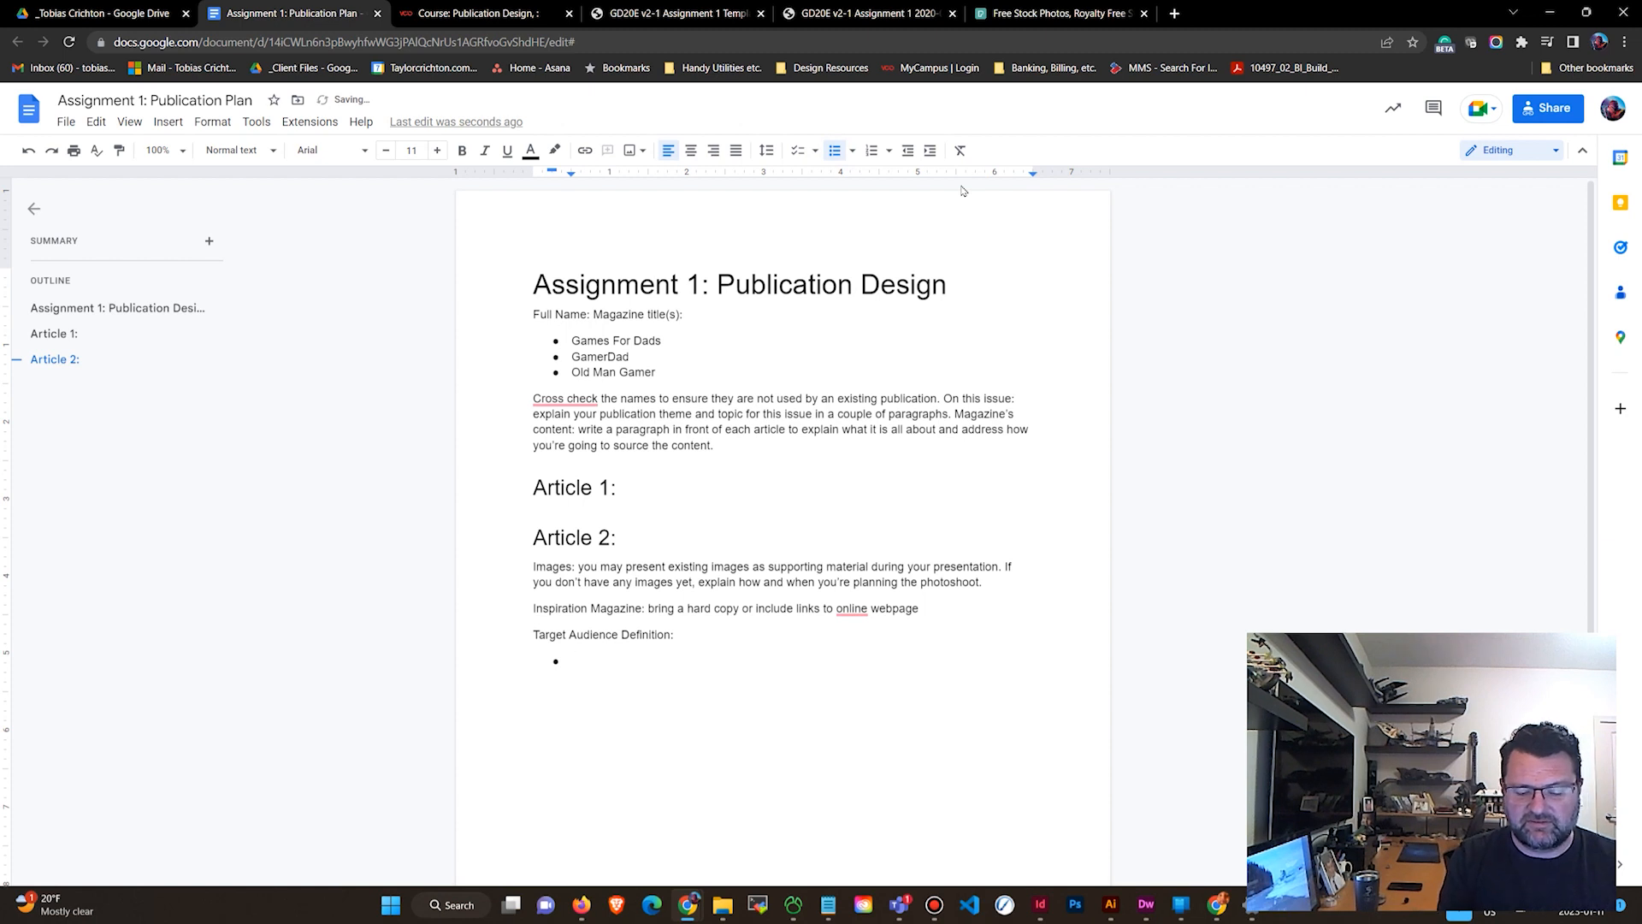
text(Interes)
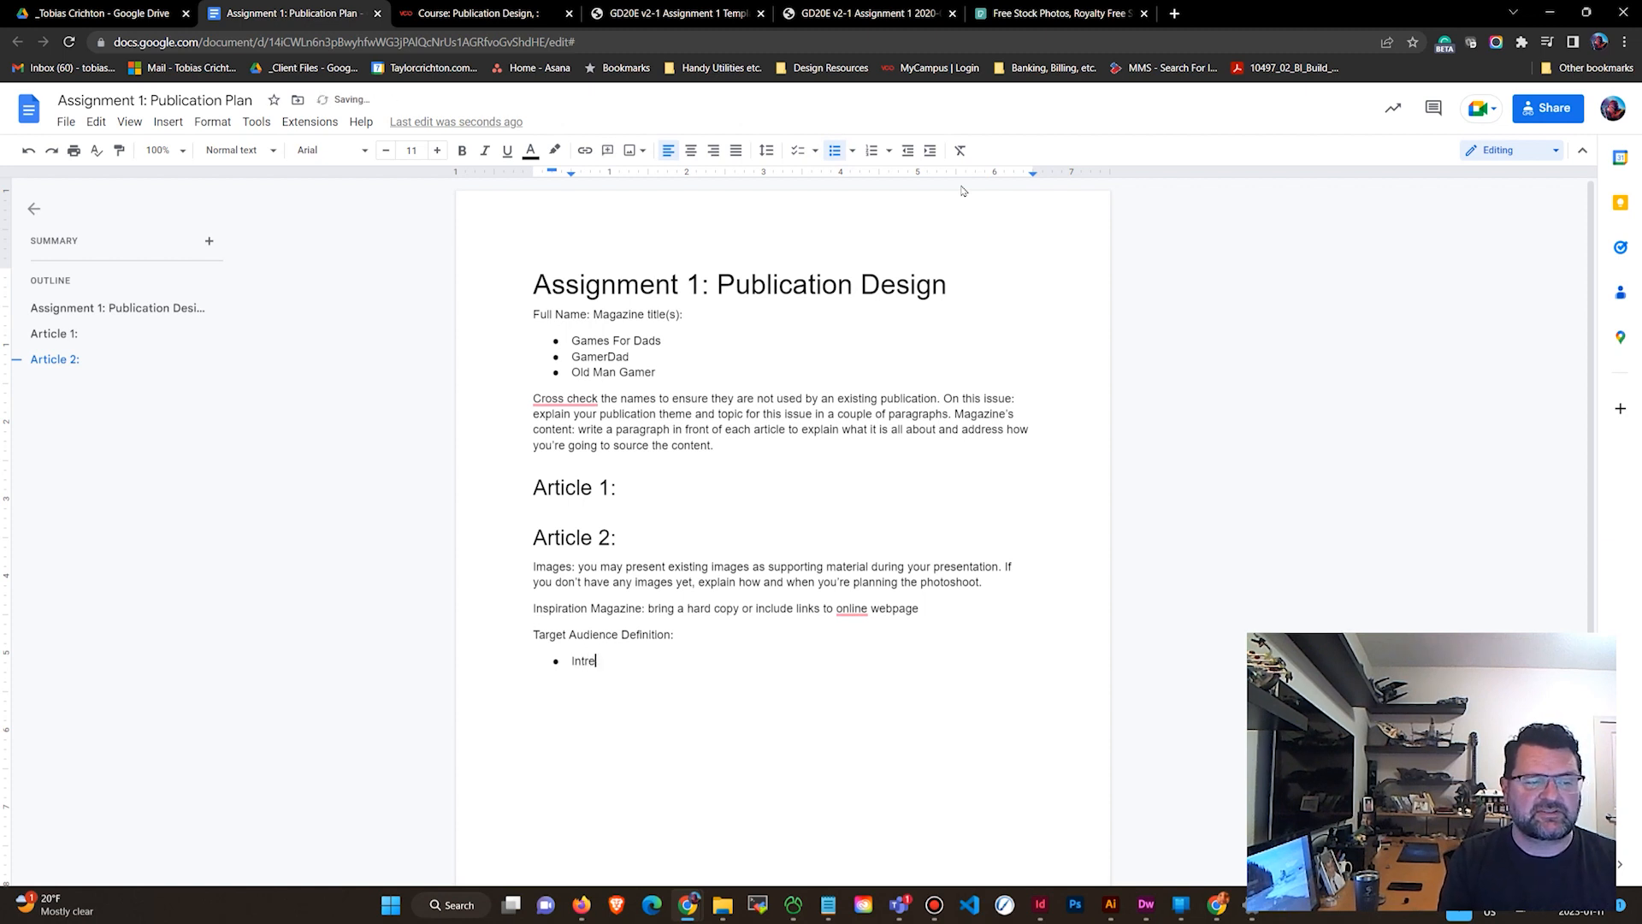
text(ted in moder)
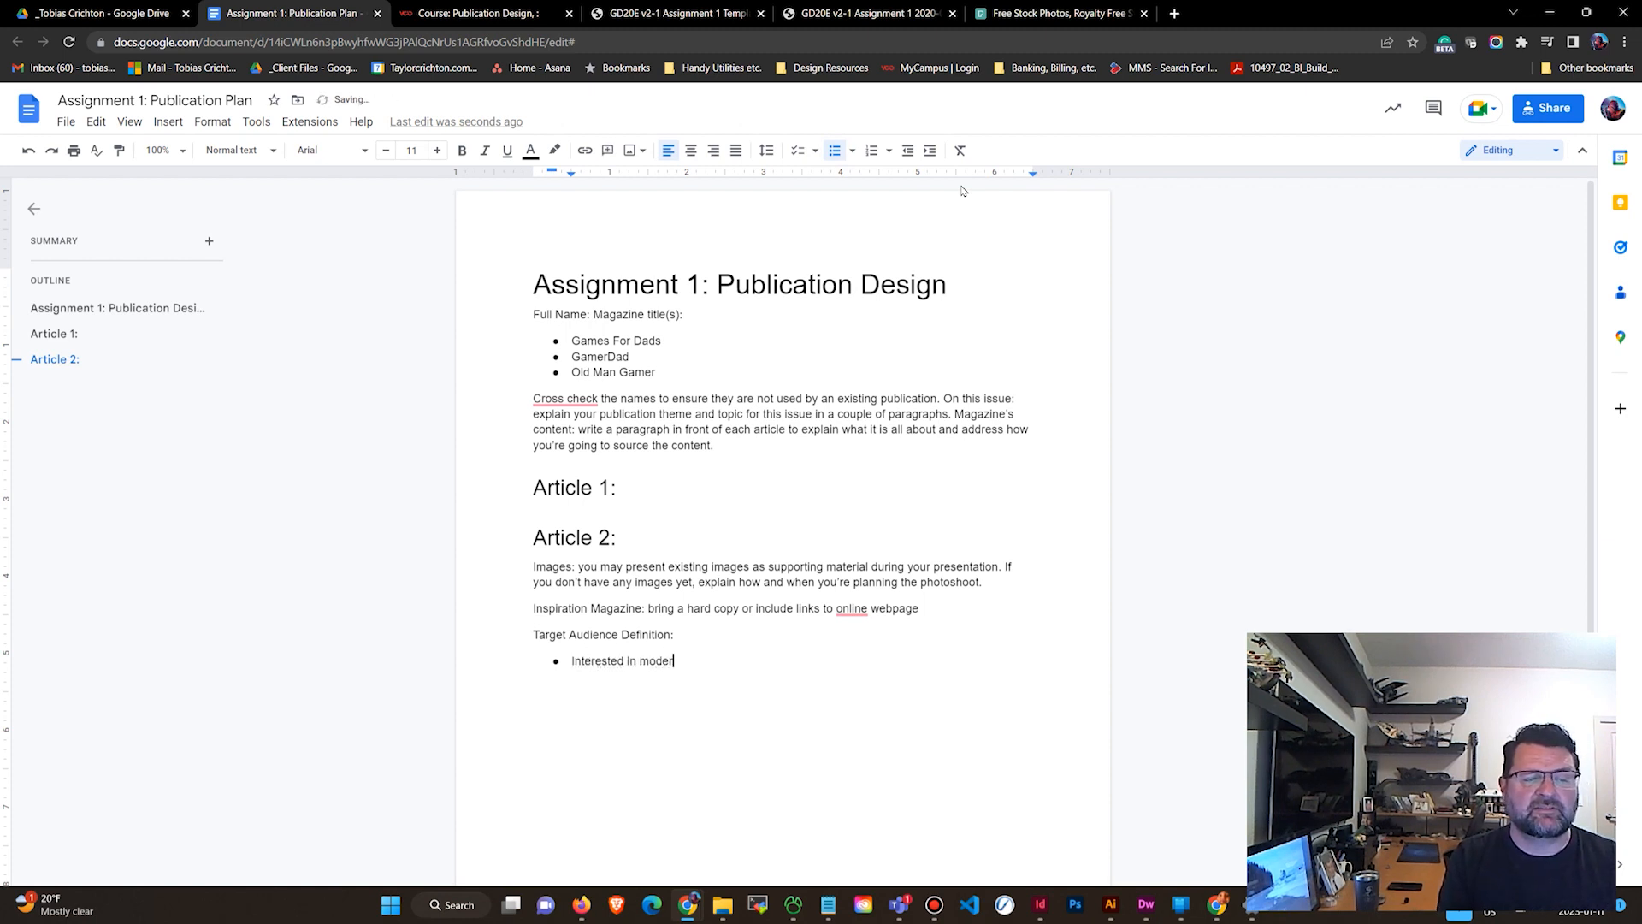
text(n video game)
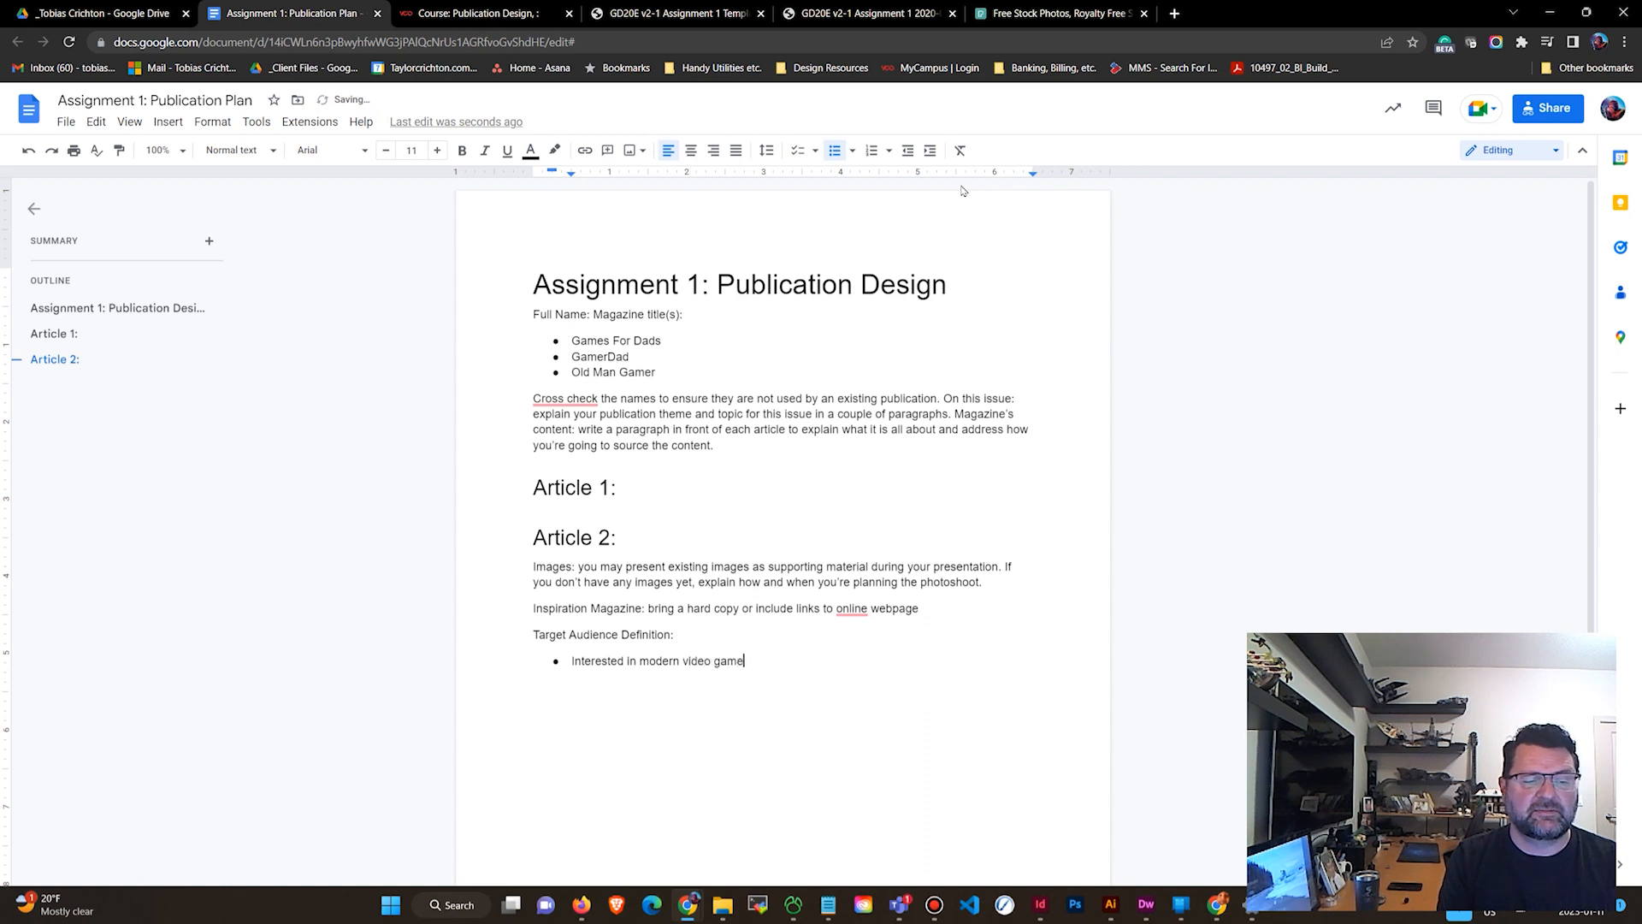
text(s, but with a not)
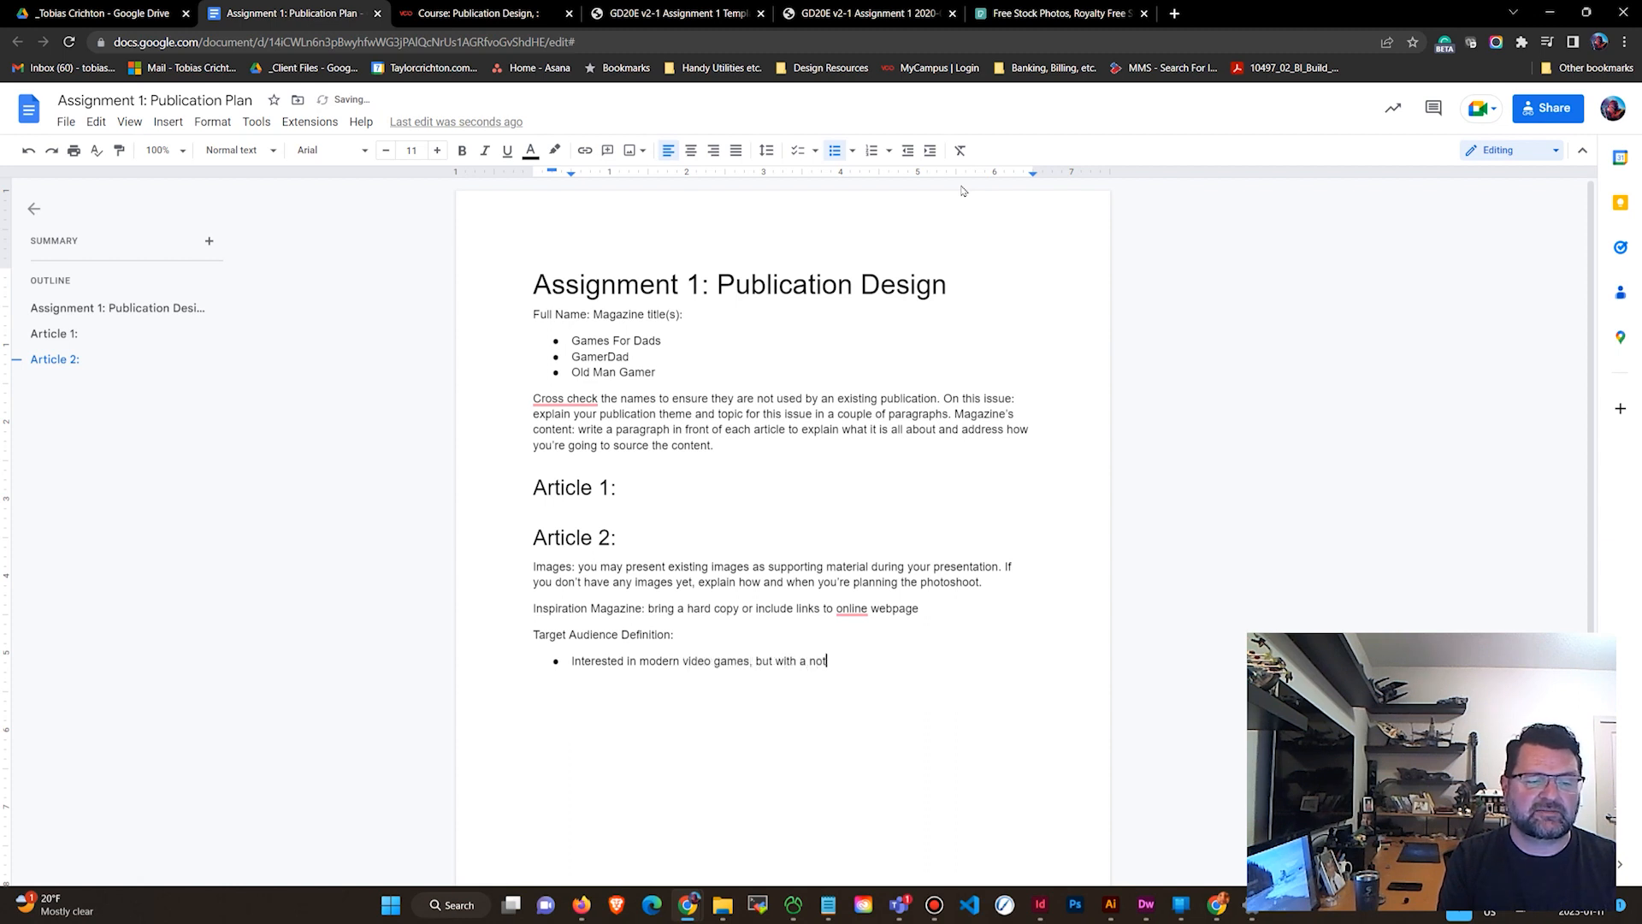
key(BackSpace)
text(stal)
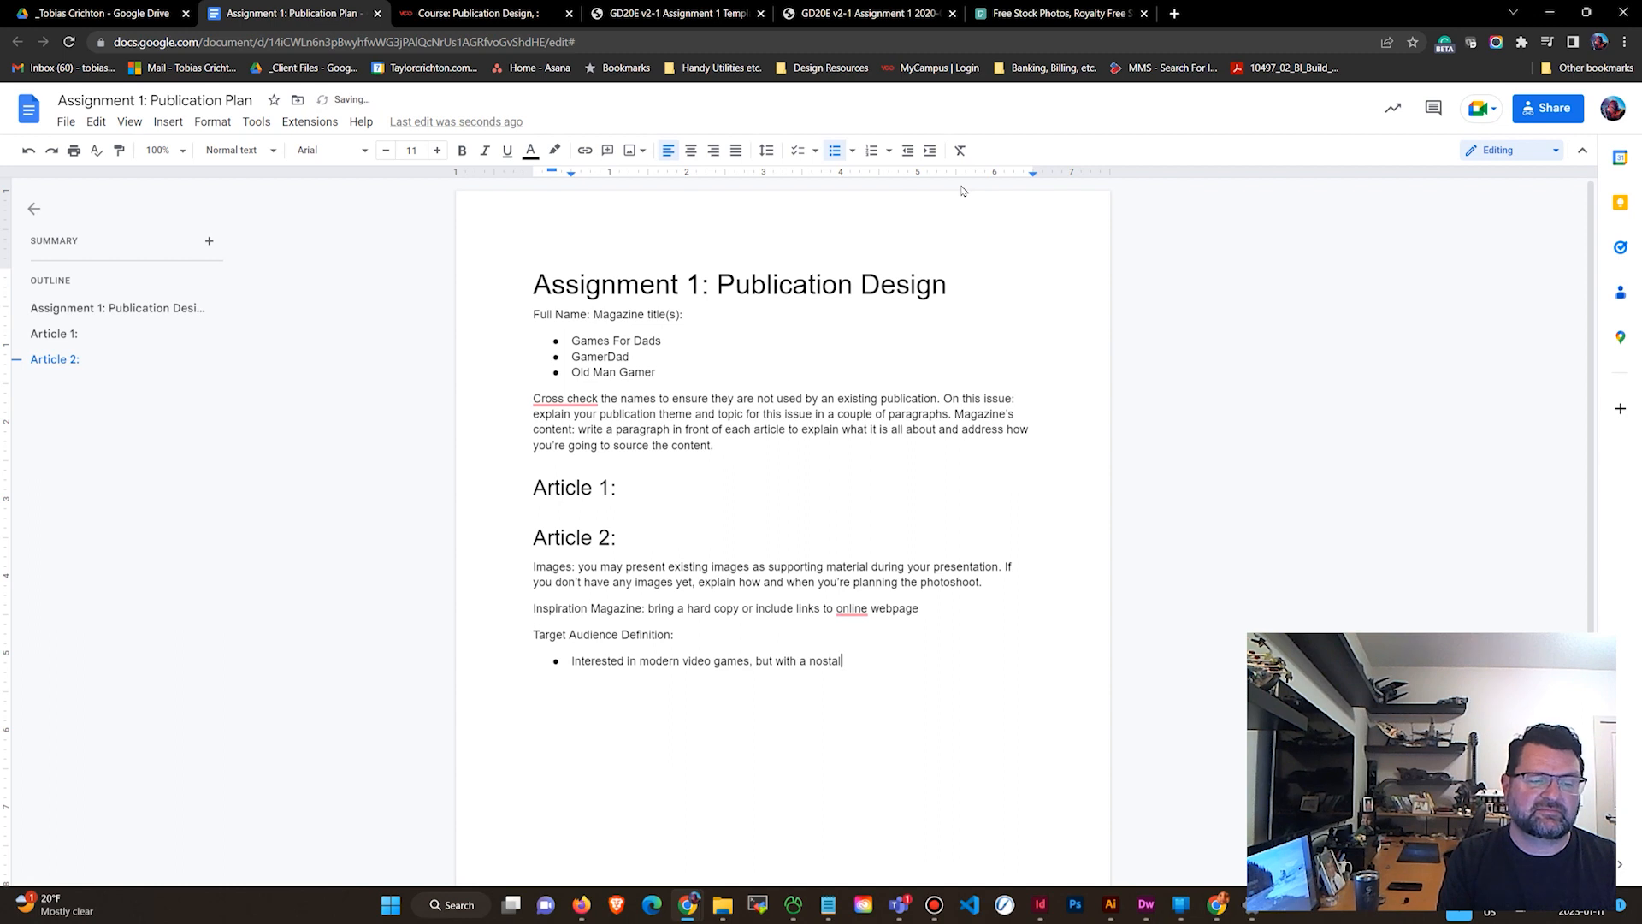
text(gic bac)
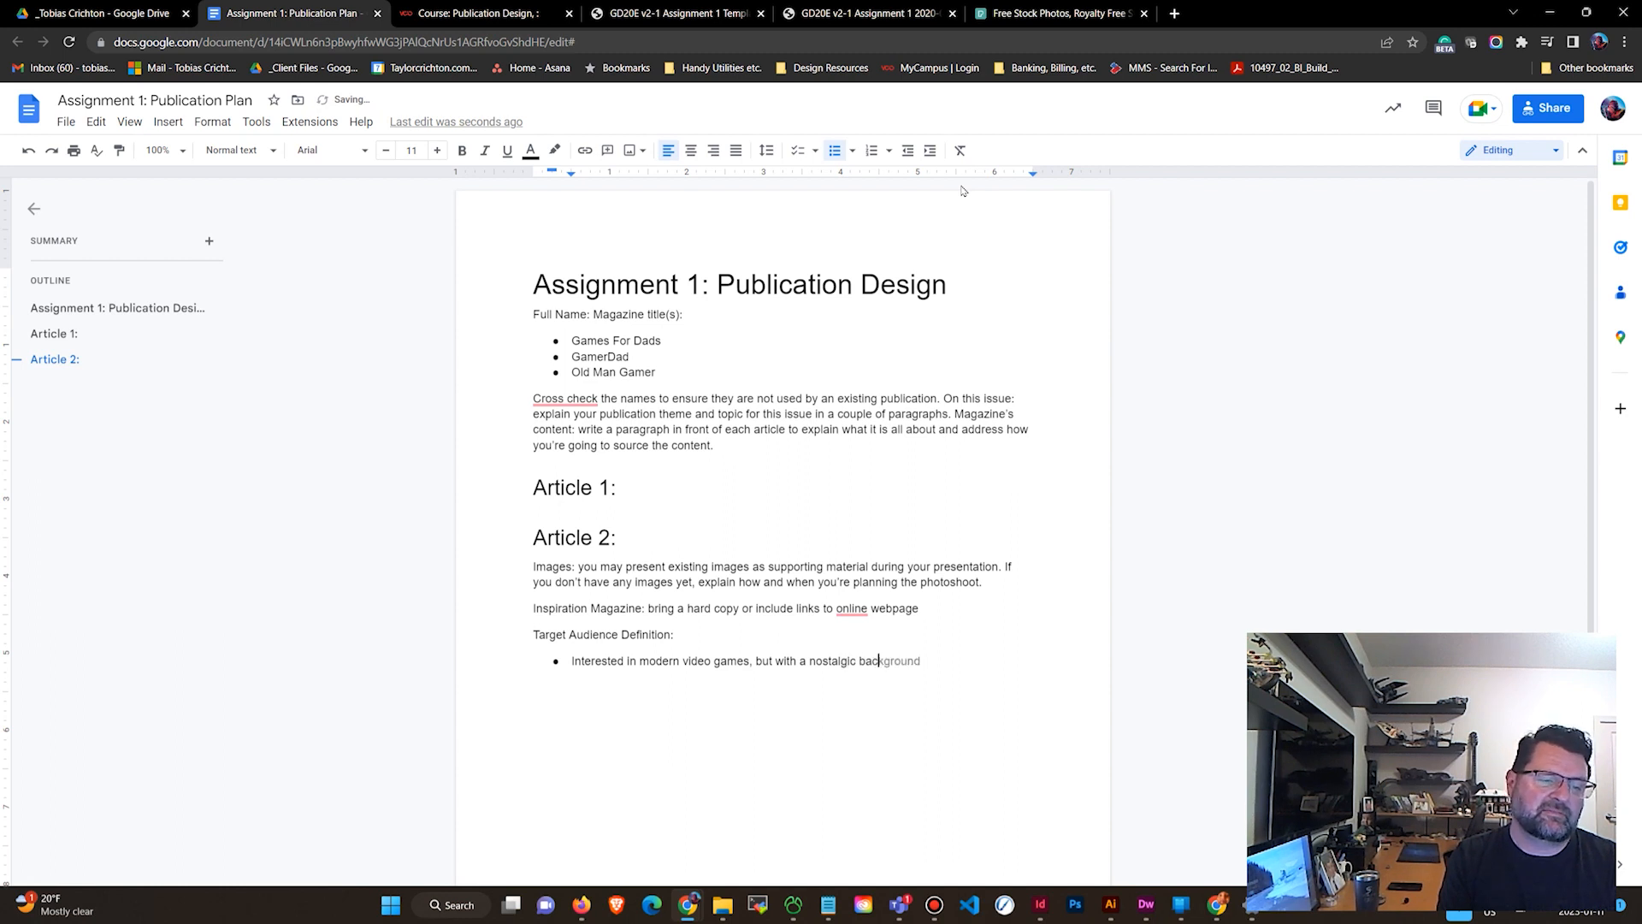
text(kground s)
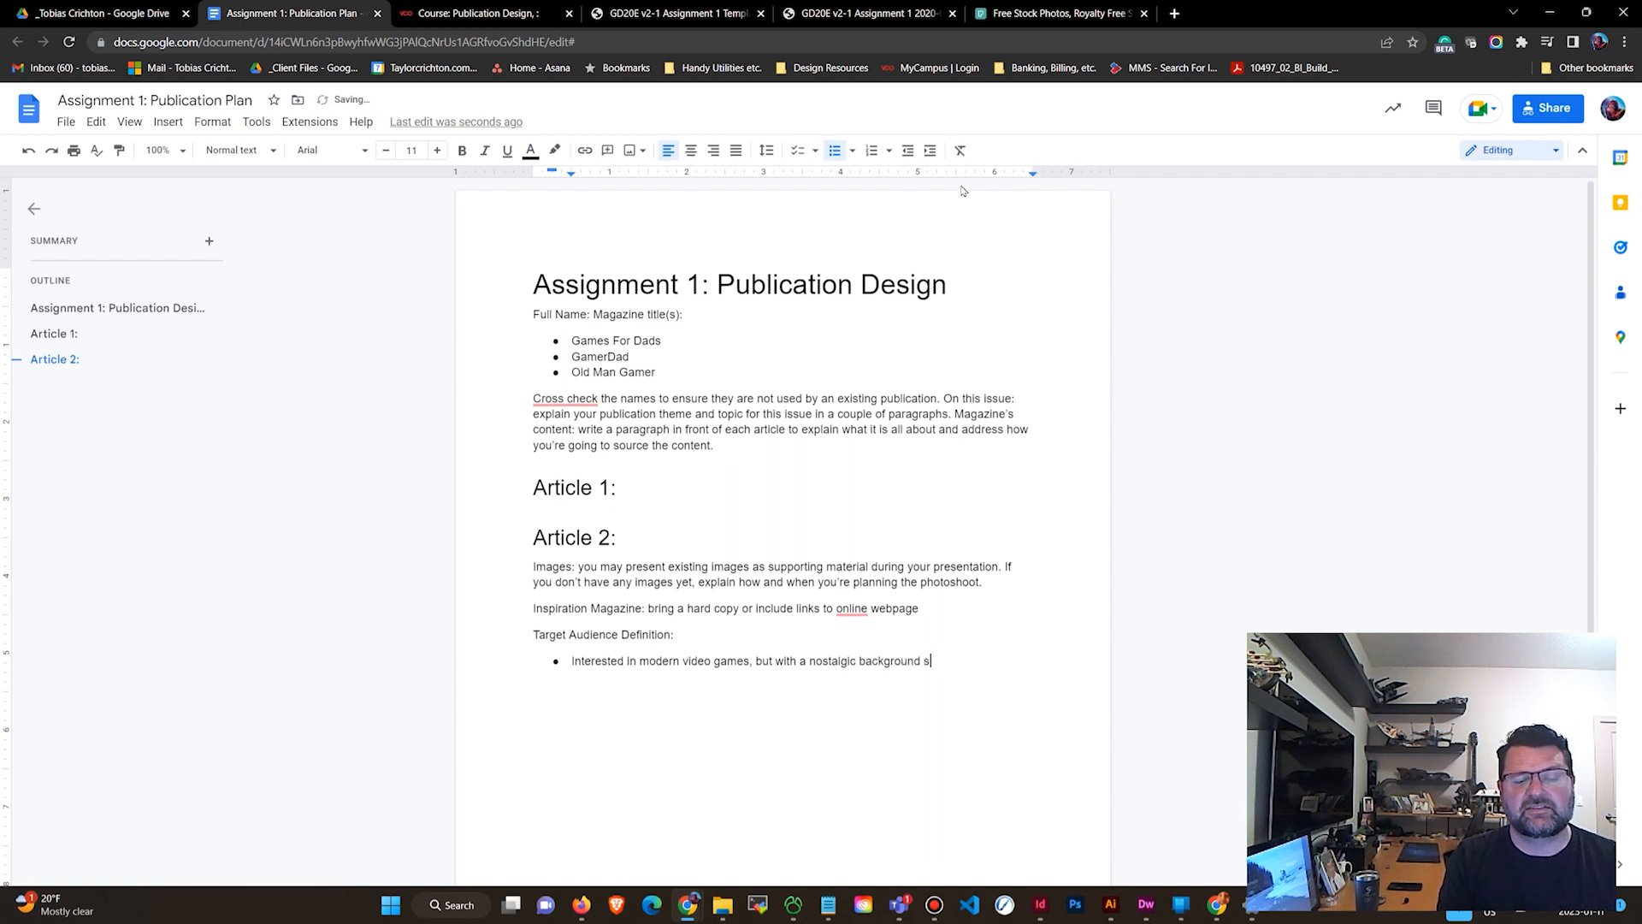
key(BackSpace)
text(as our)
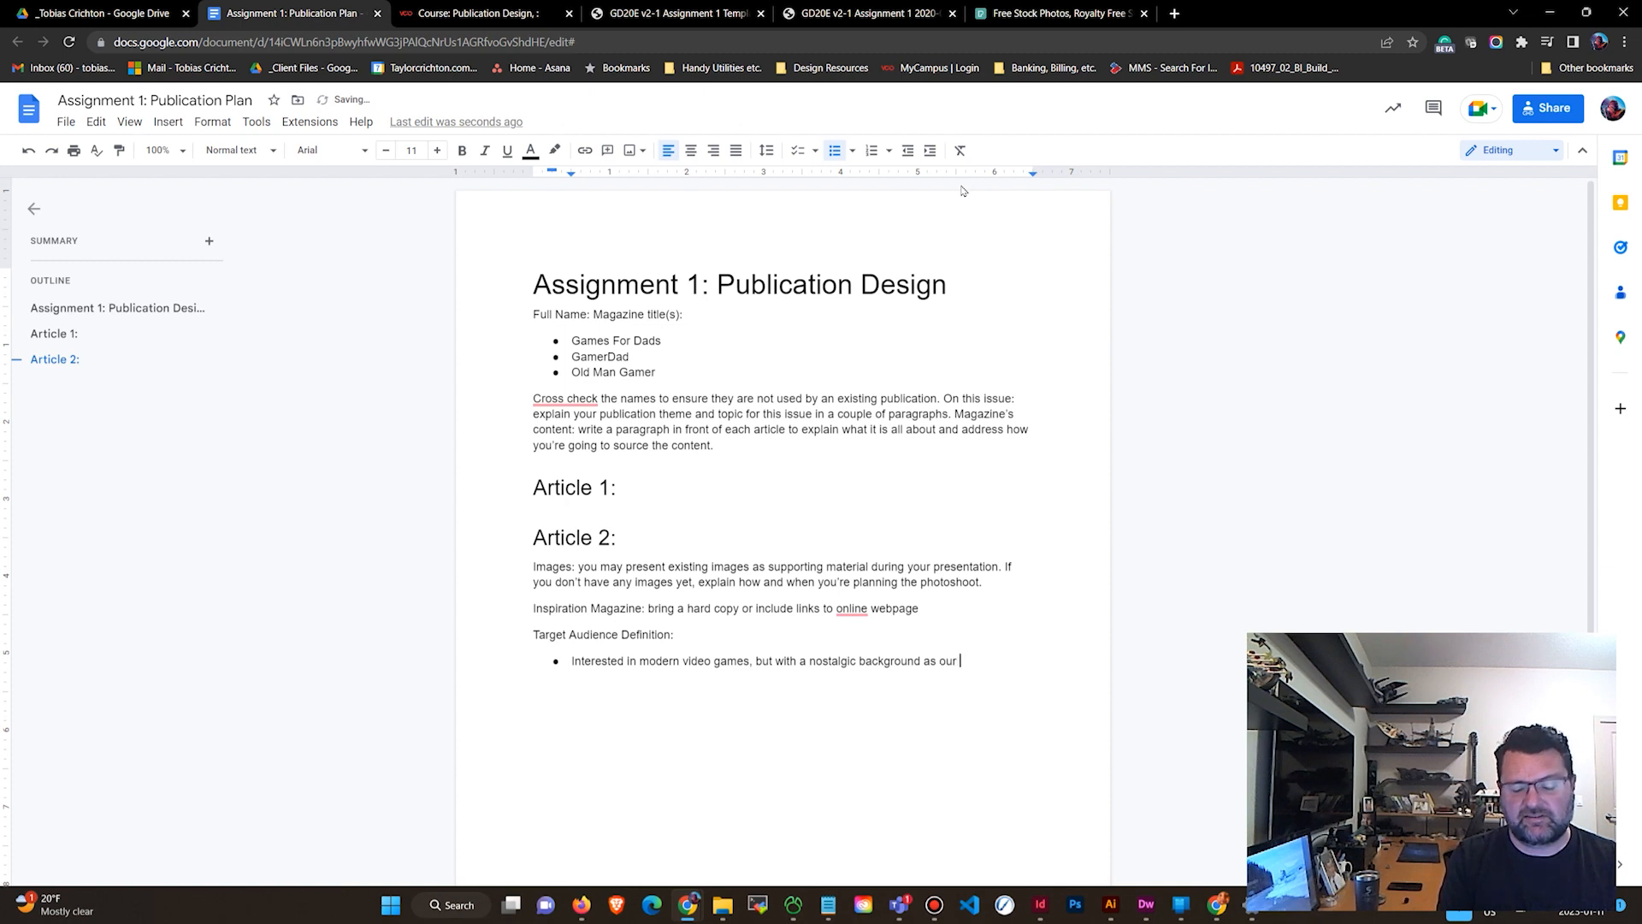
text( idea)
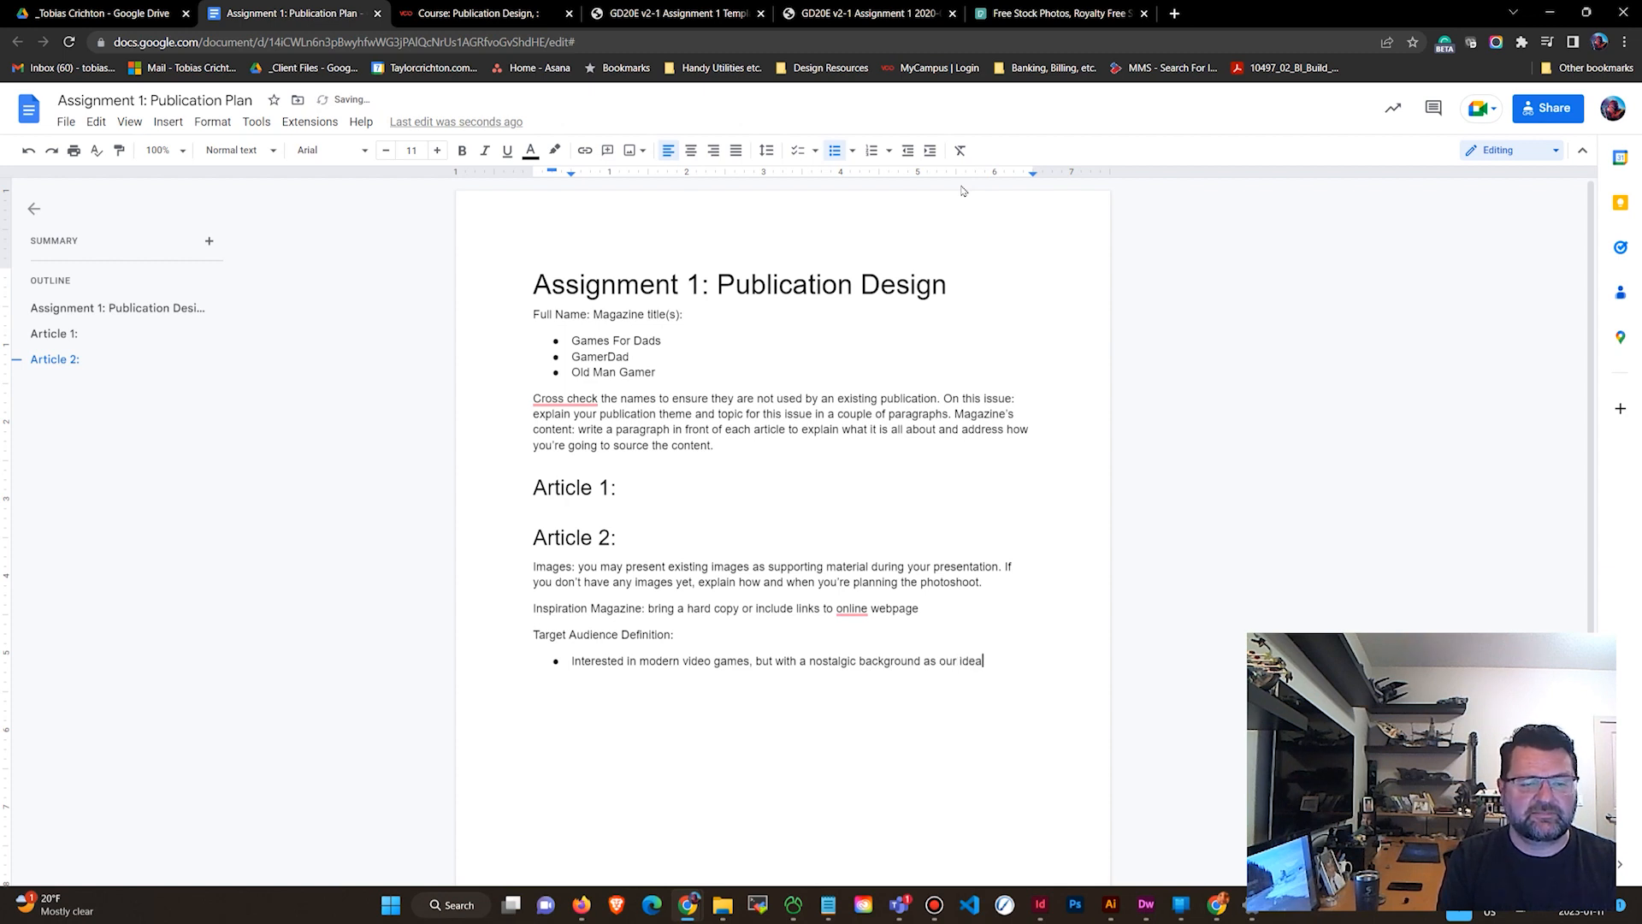
text(l read)
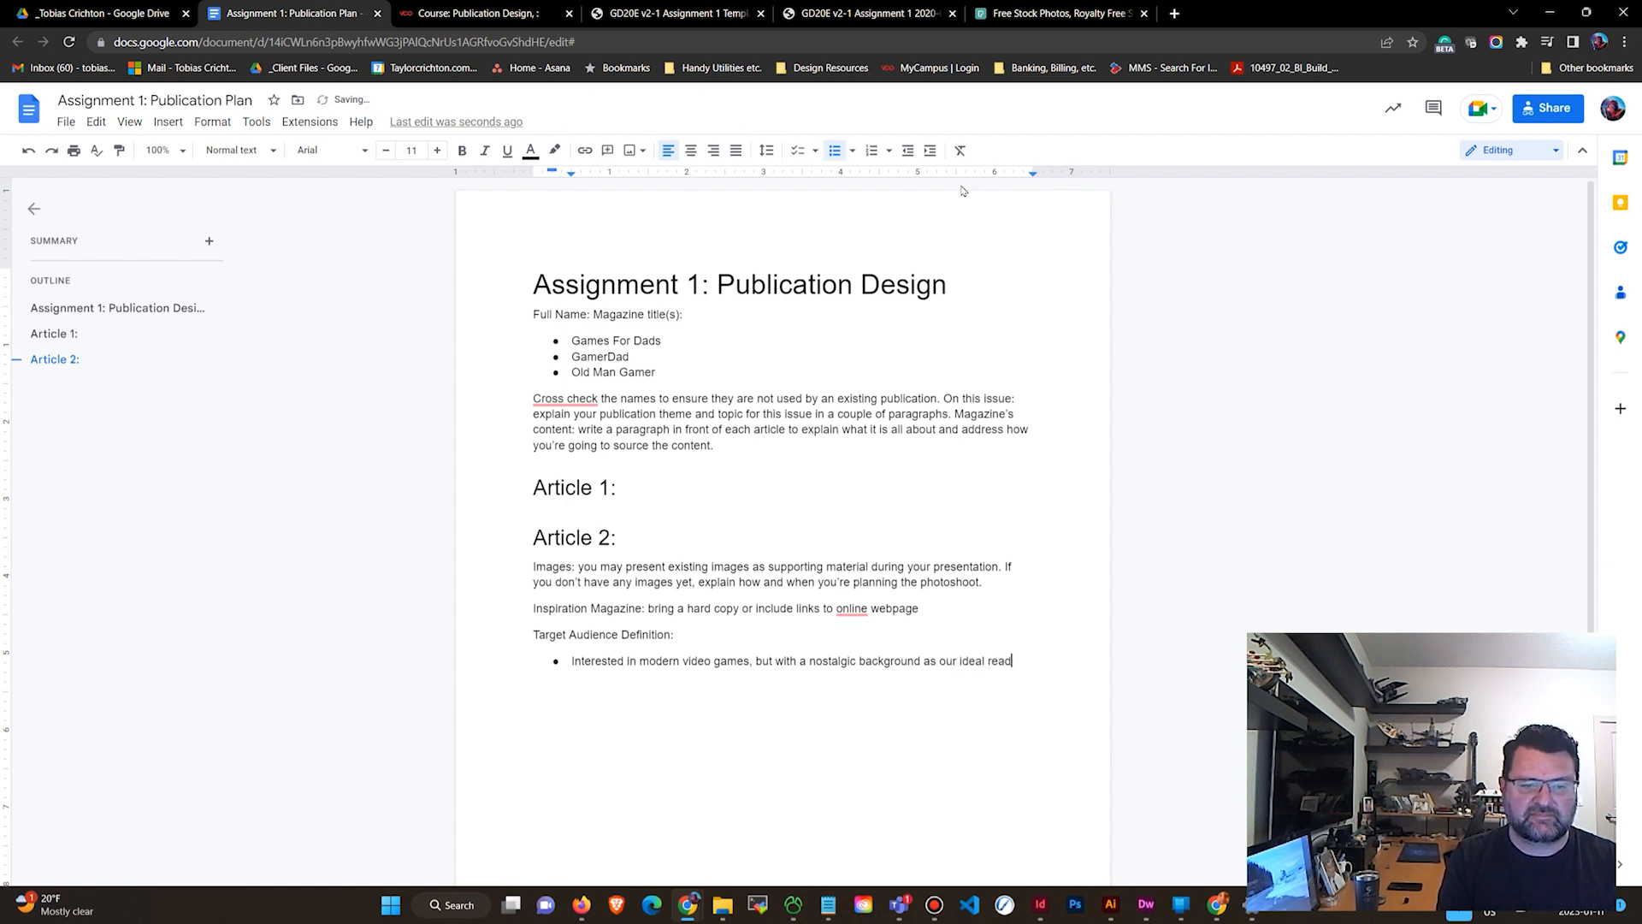
text(er gew up)
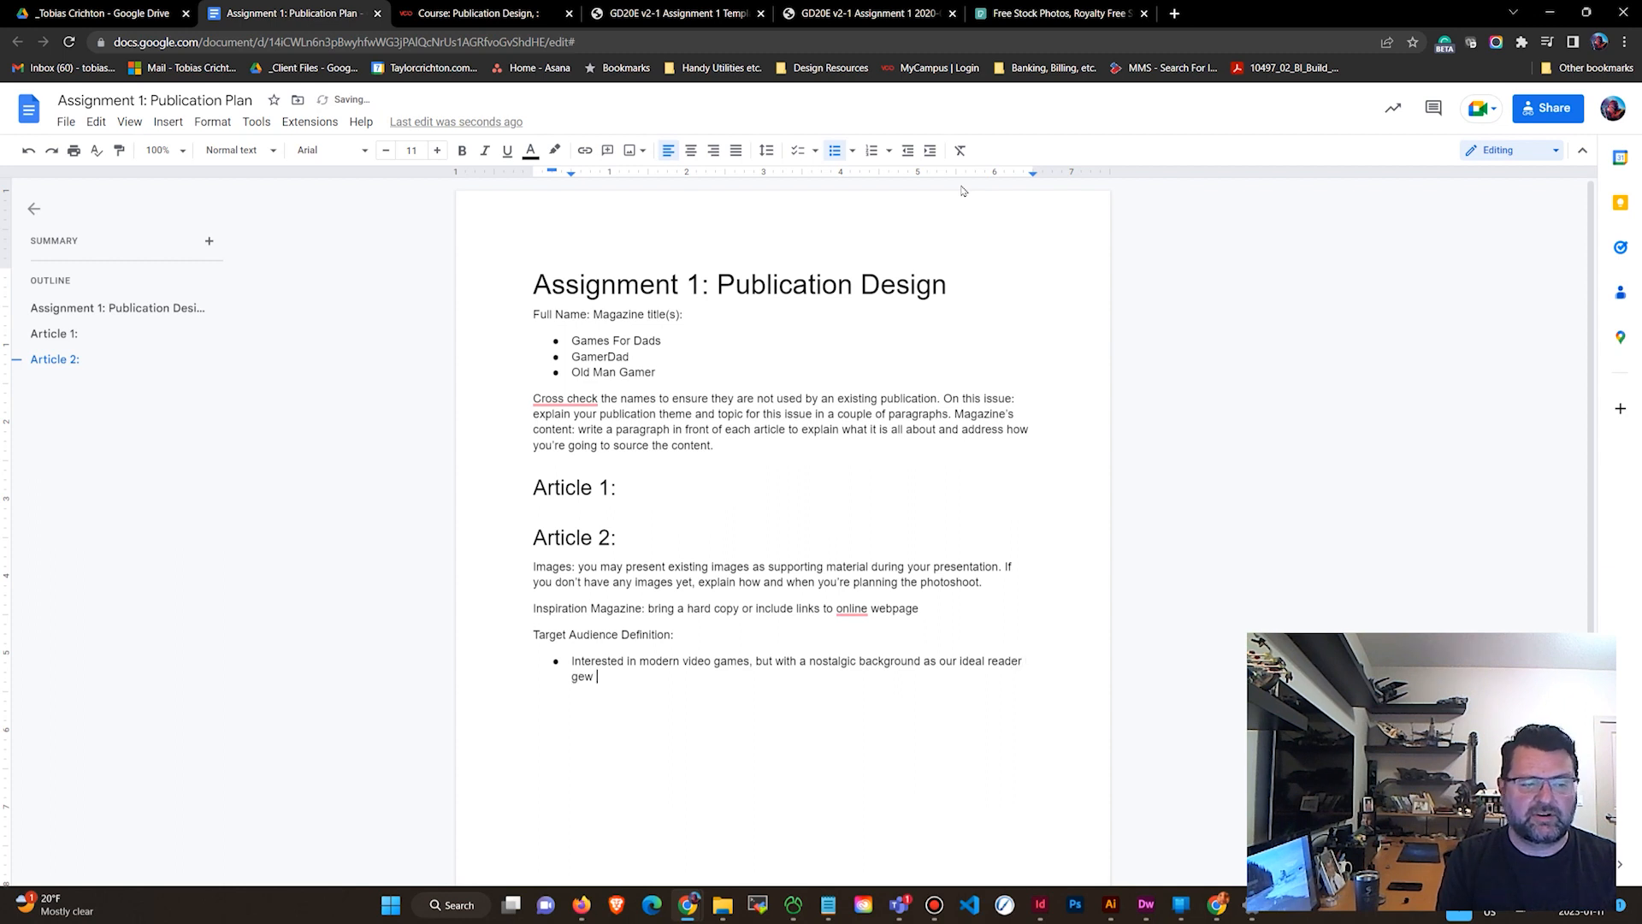
key(BackSpace)
key(BackSpace)
key(BackSpace)
key(BackSpace)
key(BackSpace)
key(BackSpace)
key(BackSpace)
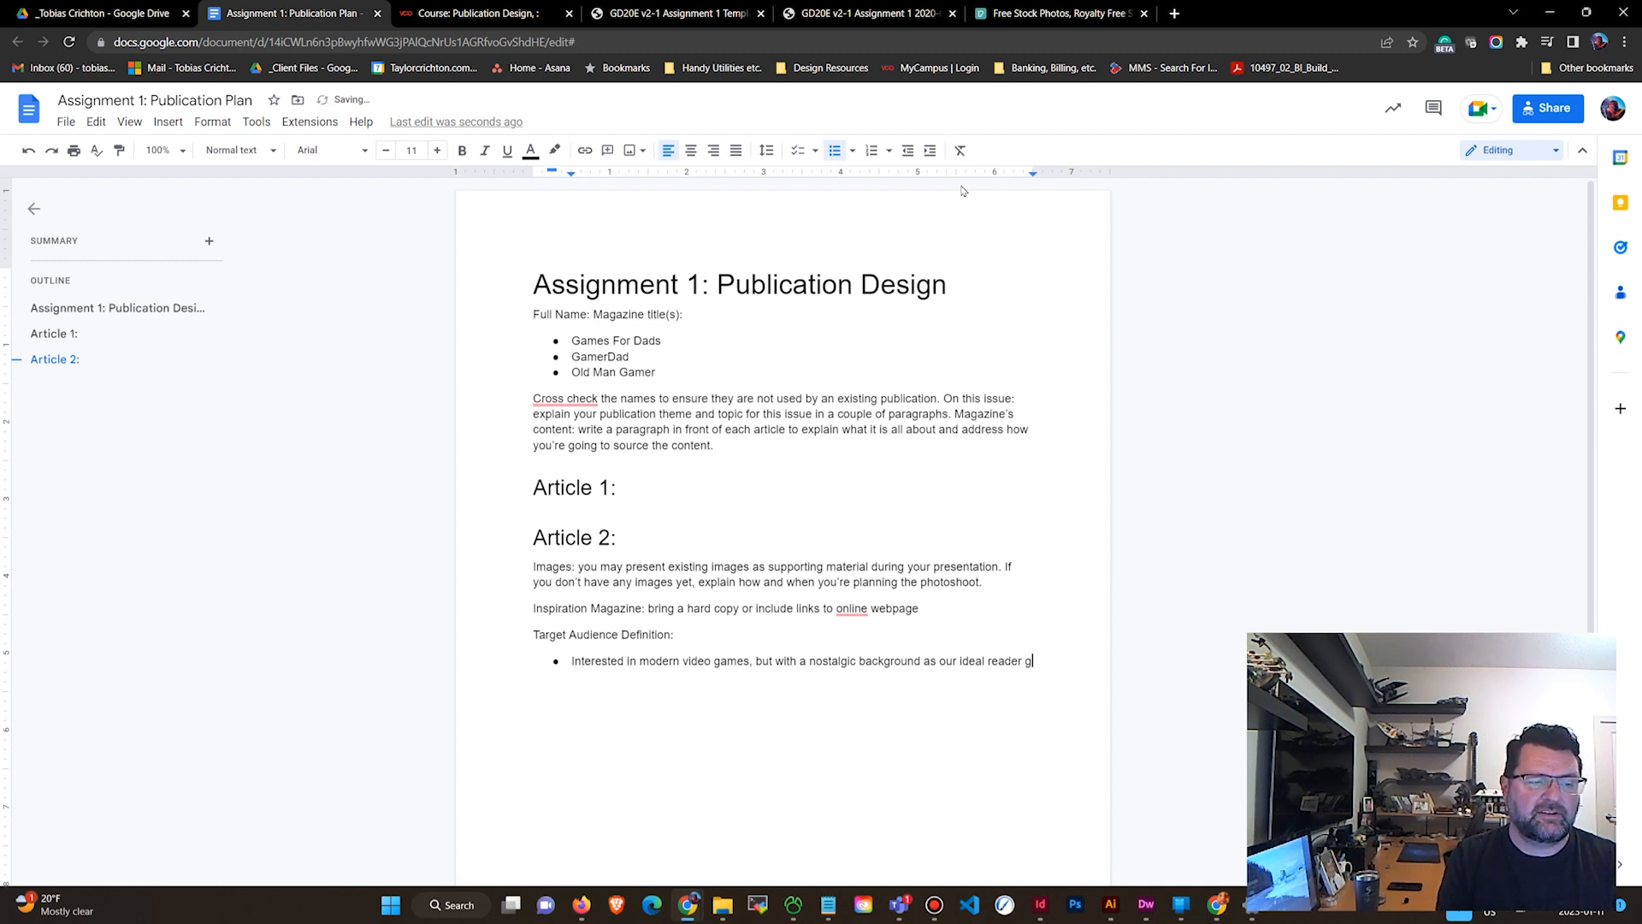
text(grew up with v)
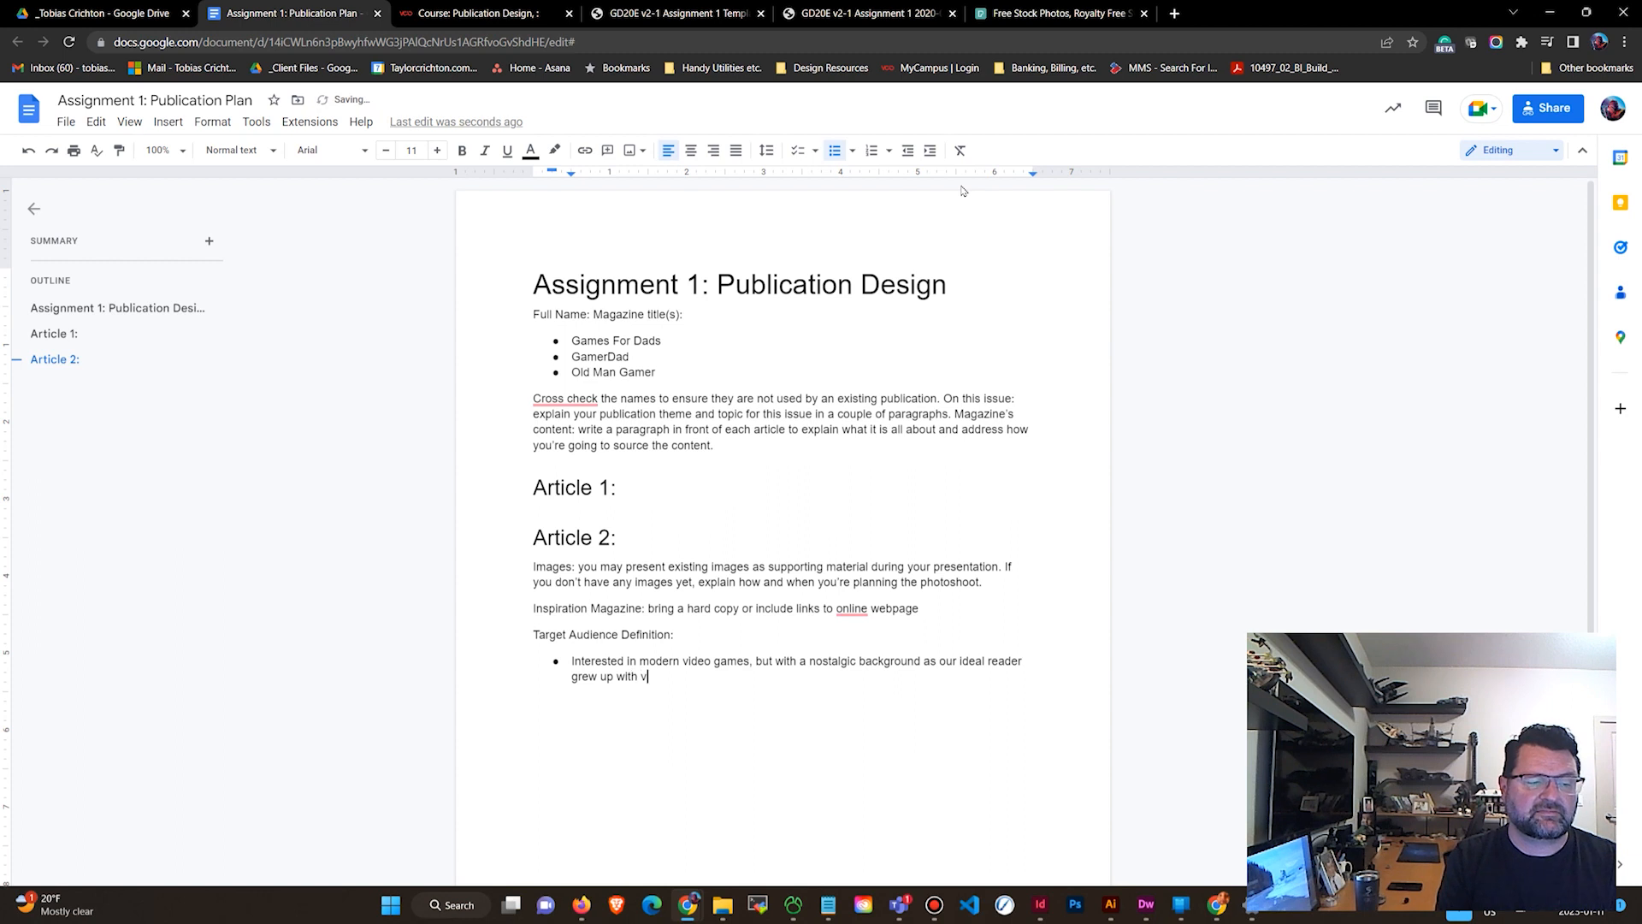
text(ideo games, and now )
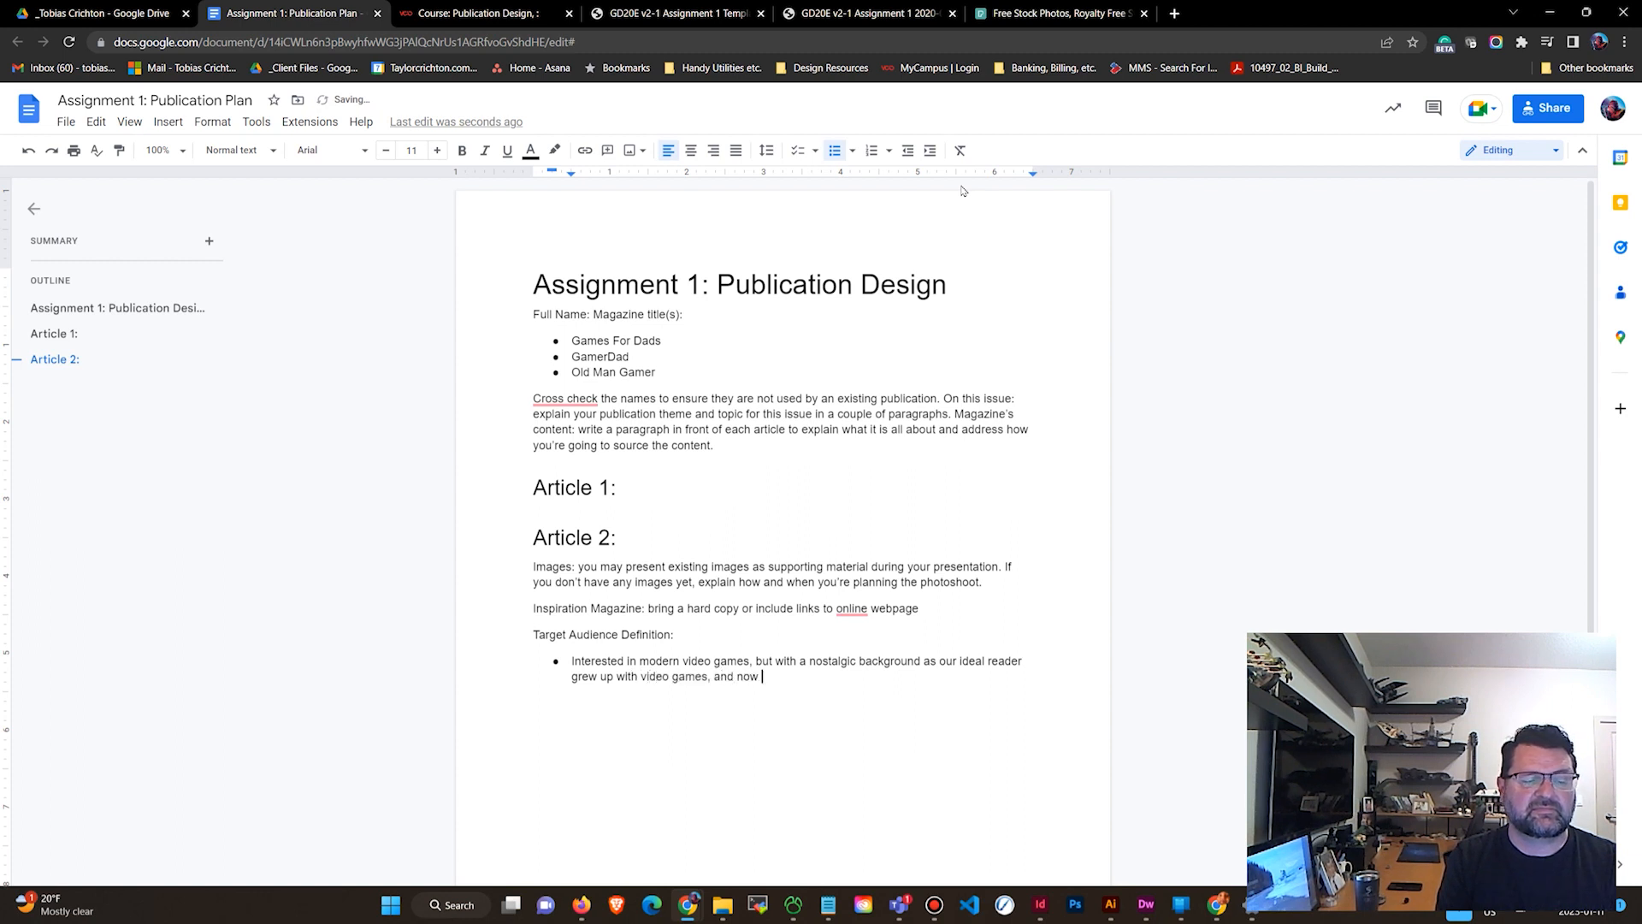
text(wants to be abl)
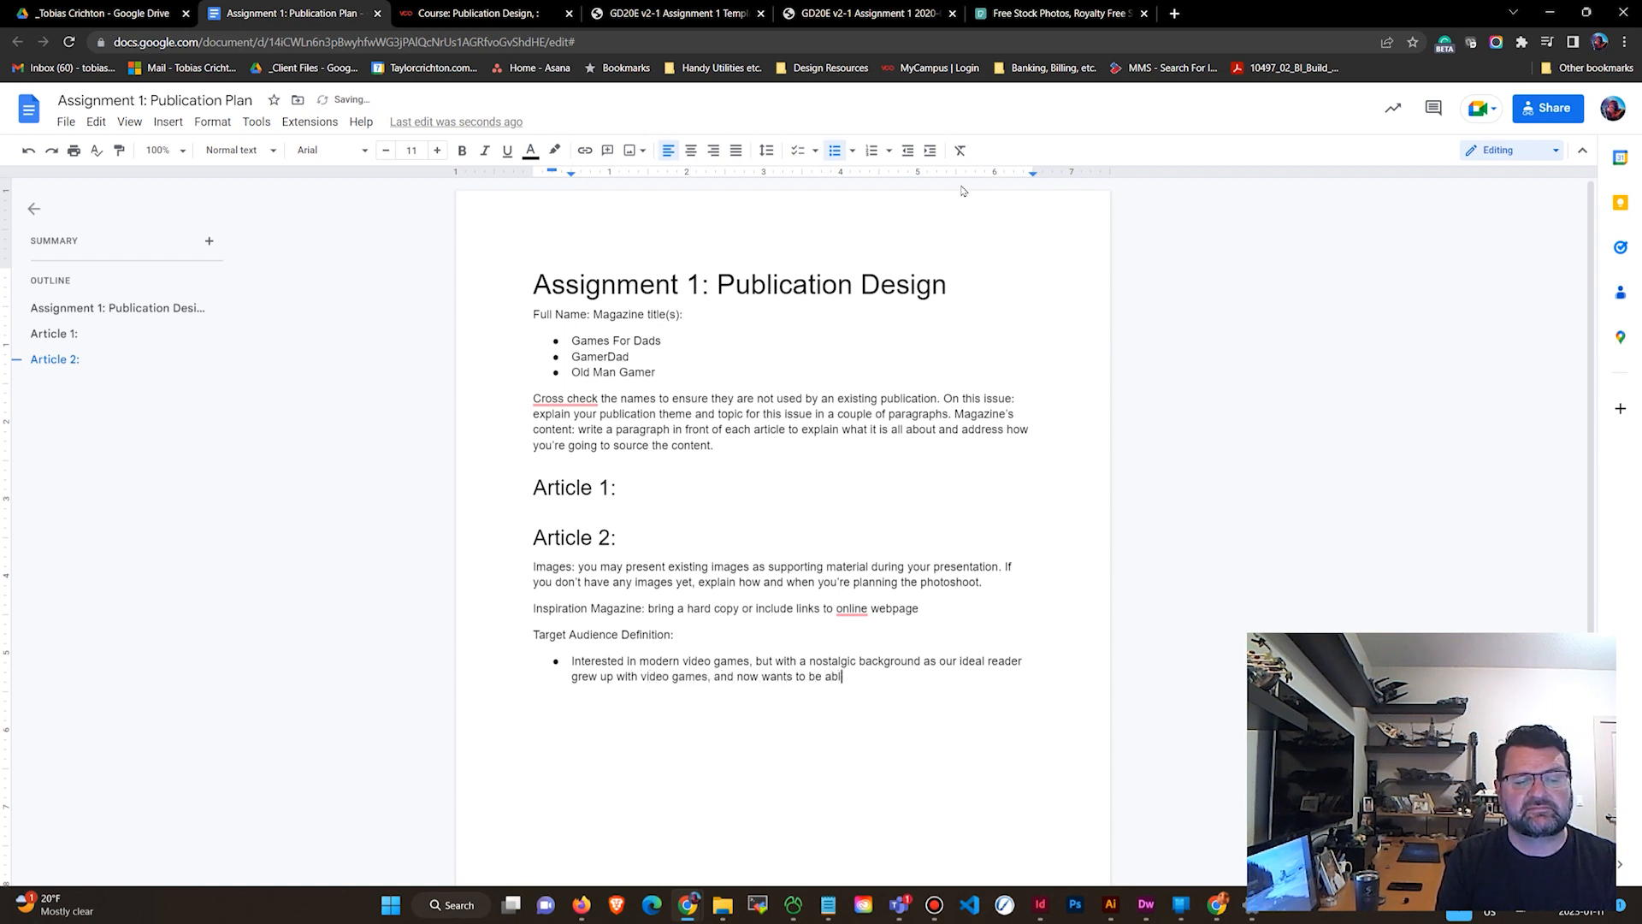
text(e to pla)
key(BackSpace)
key(BackSpace)
key(BackSpace)
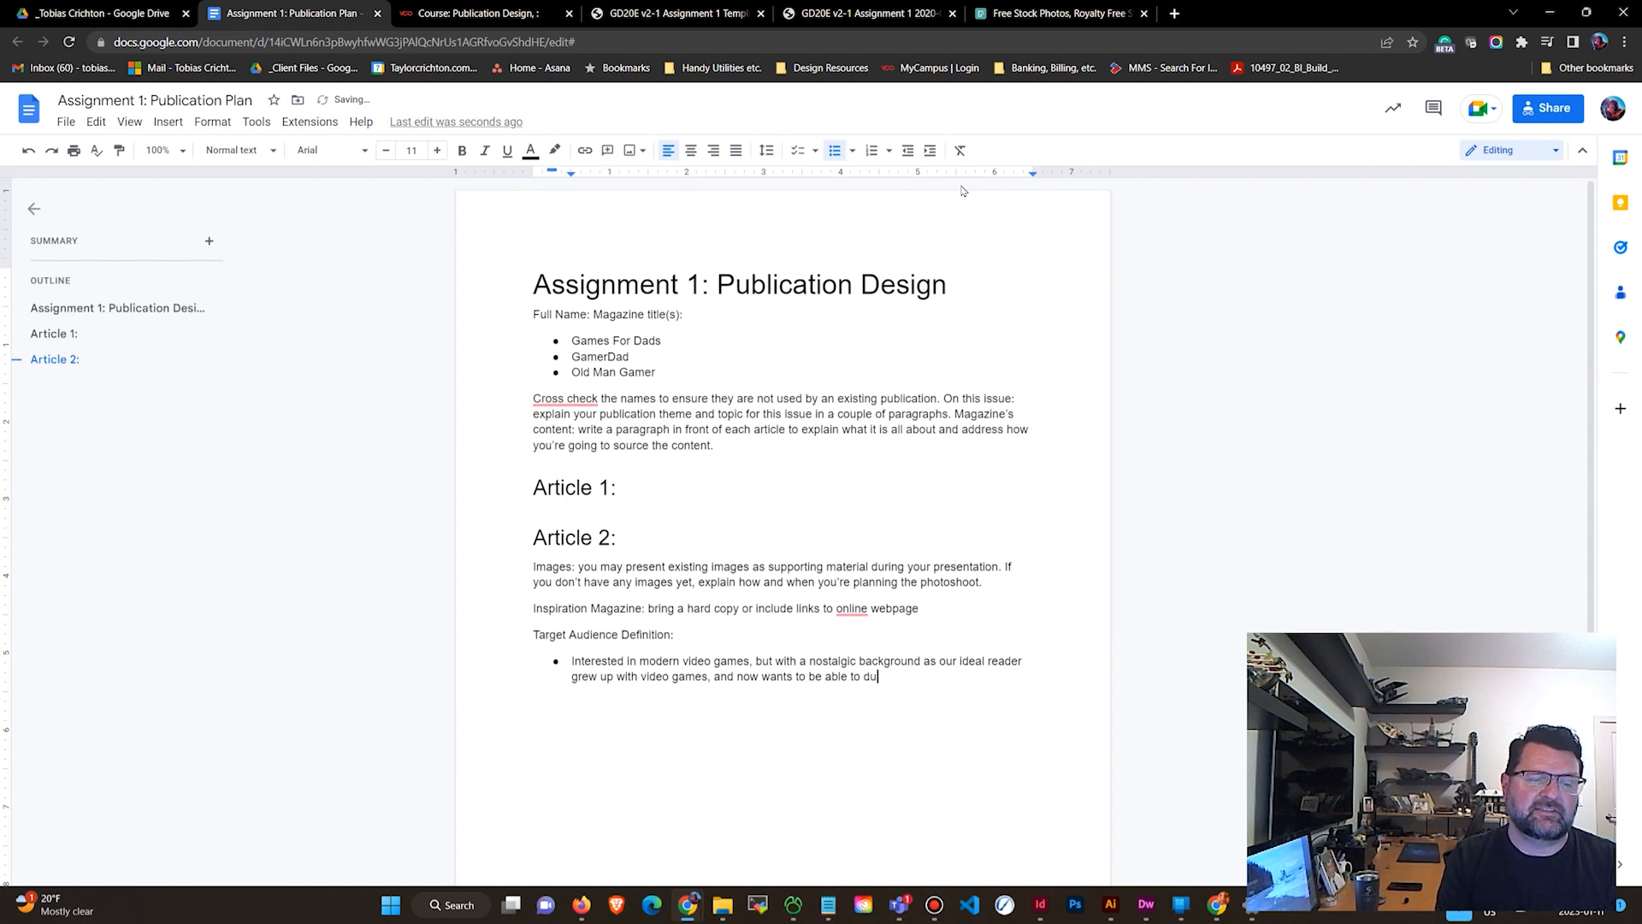
text(understand)
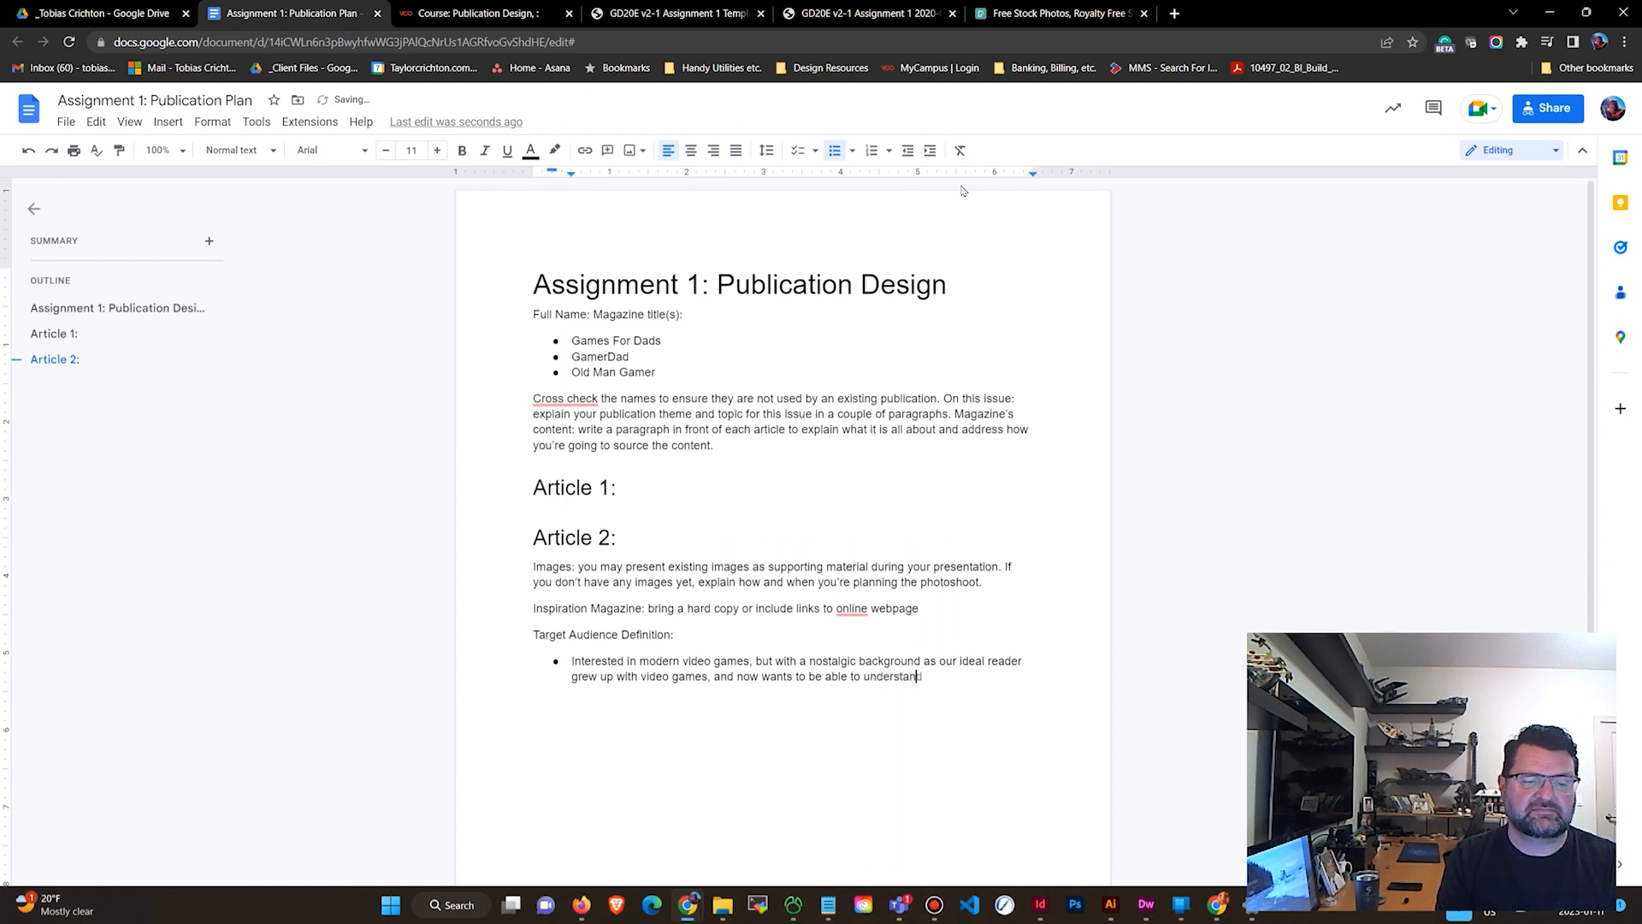
text( the games their )
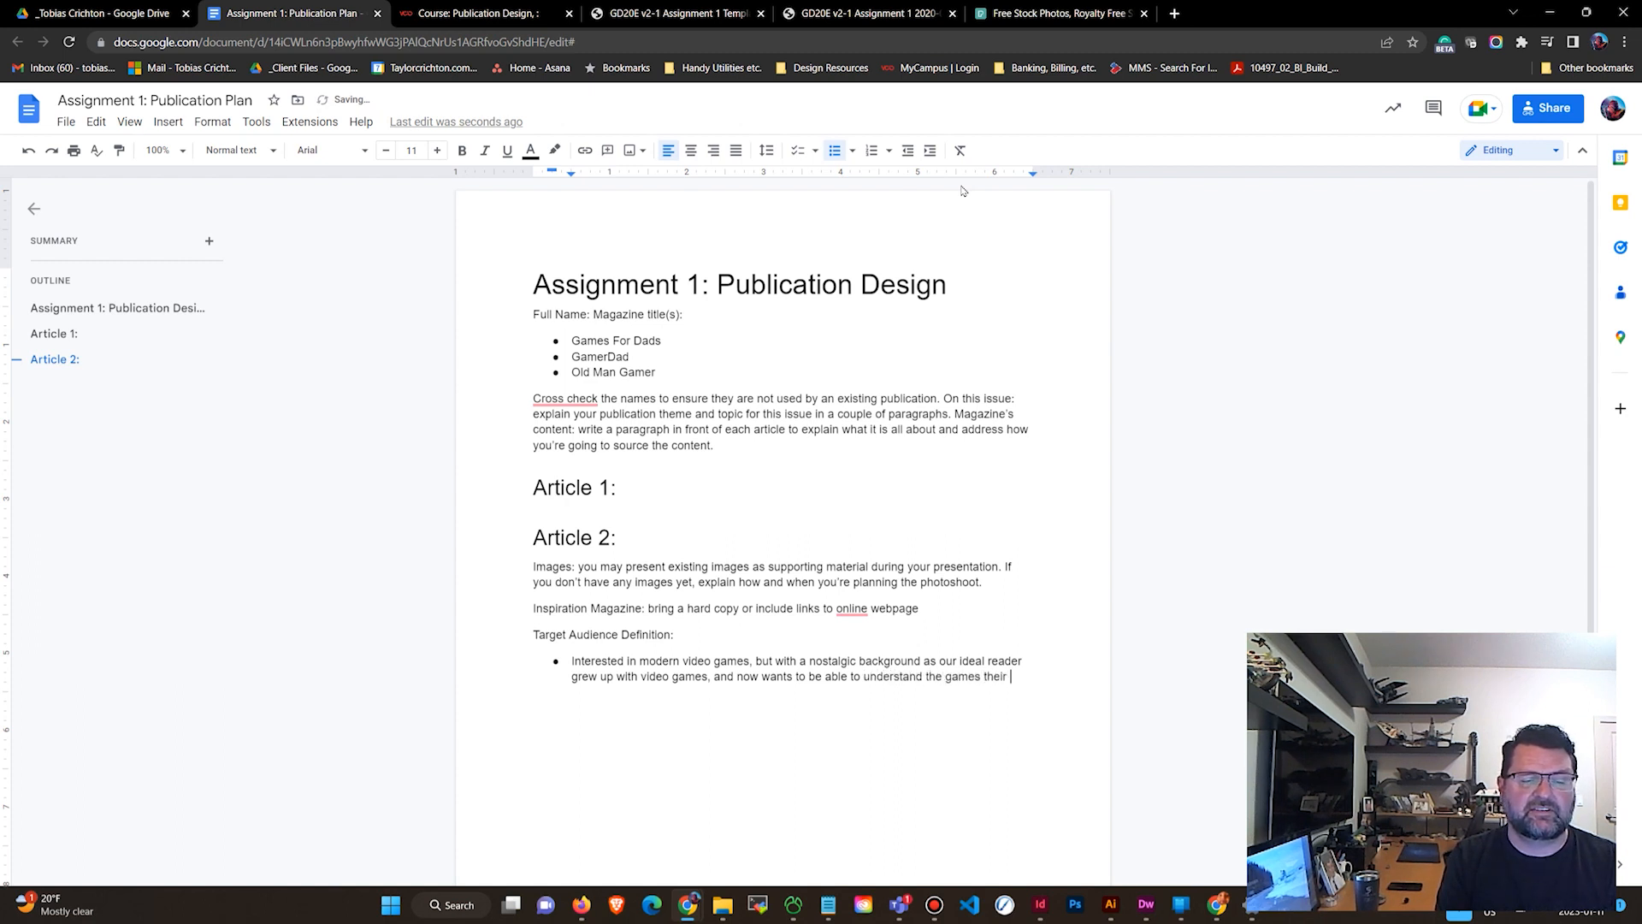
text(kids are plauying)
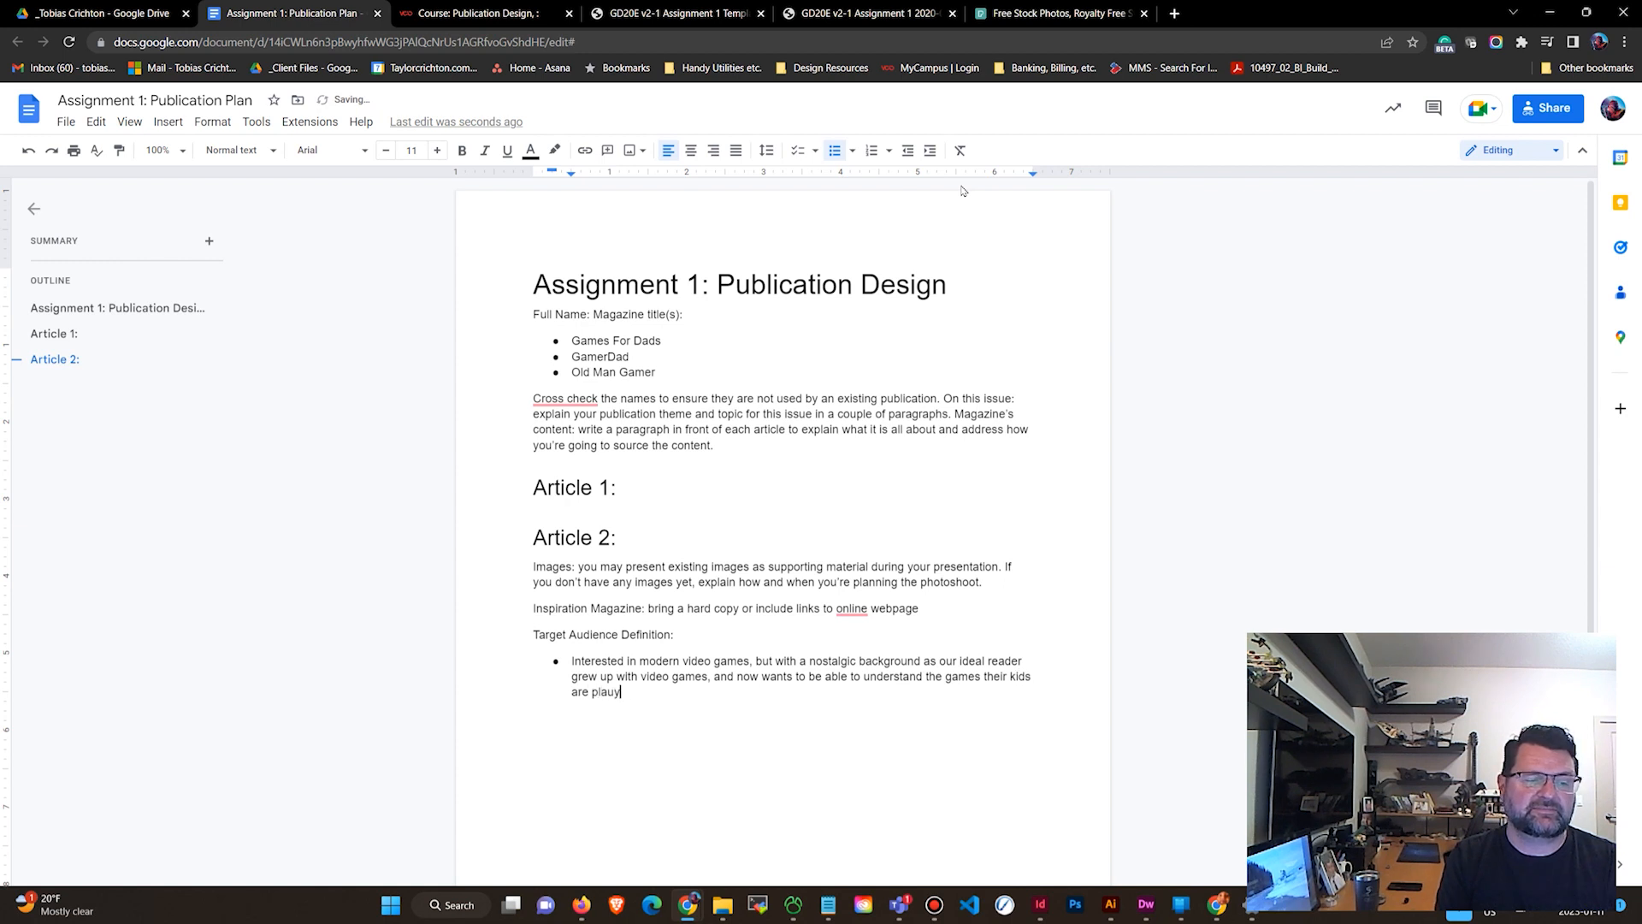
key(BackSpace)
key(BackSpace)
key(BackSpace)
key(BackSpace)
key(BackSpace)
text(ying)
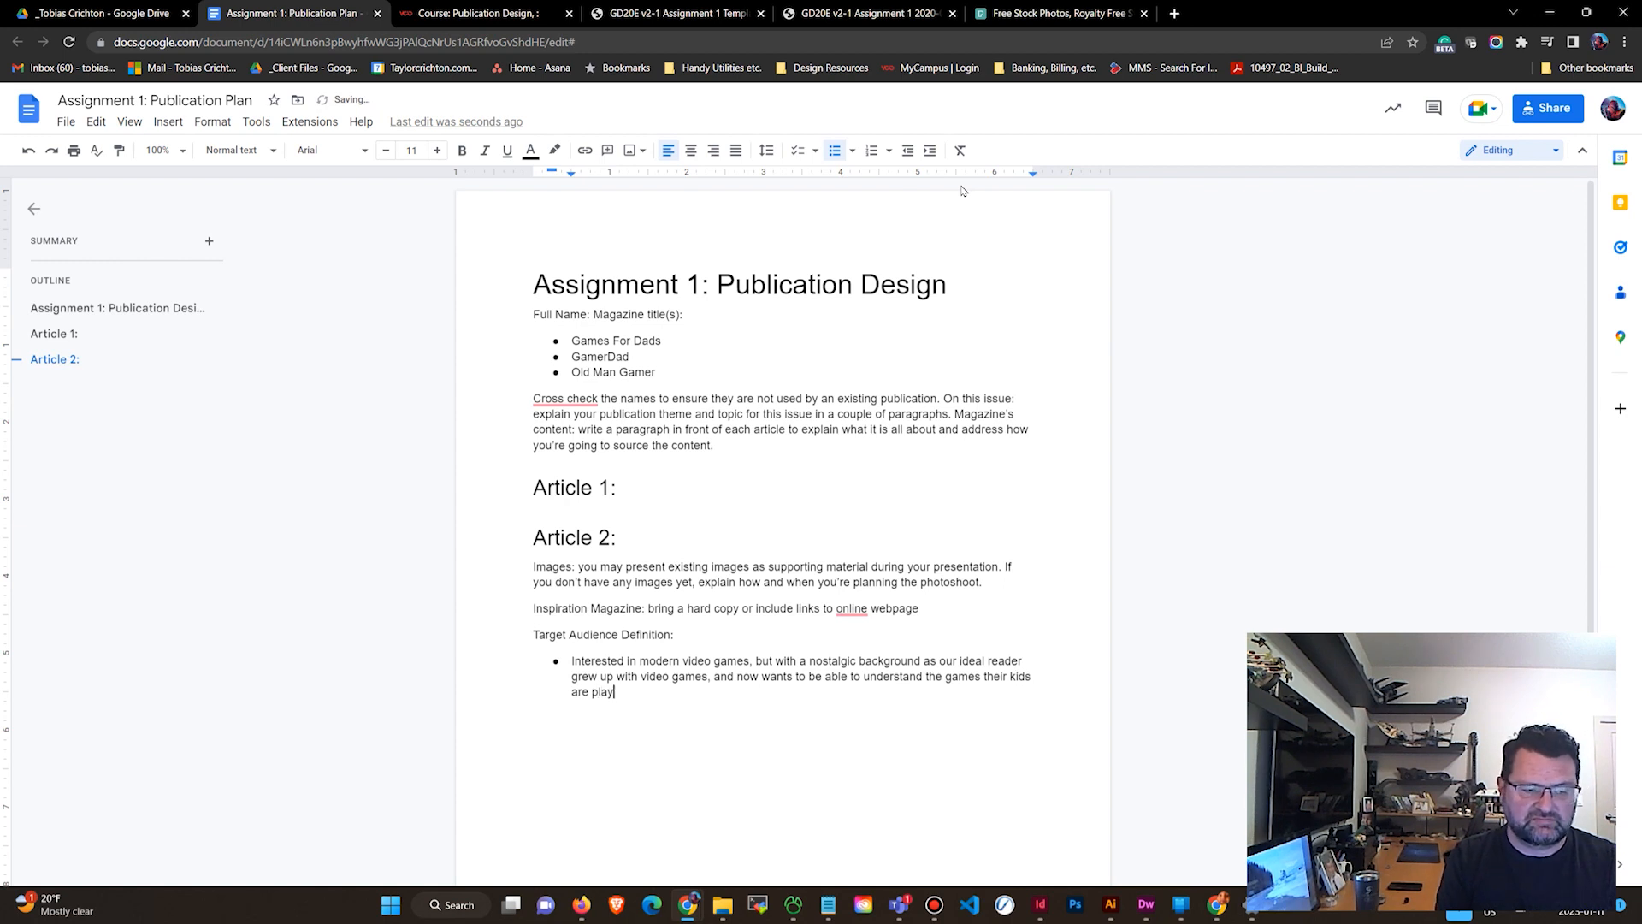
key(Return)
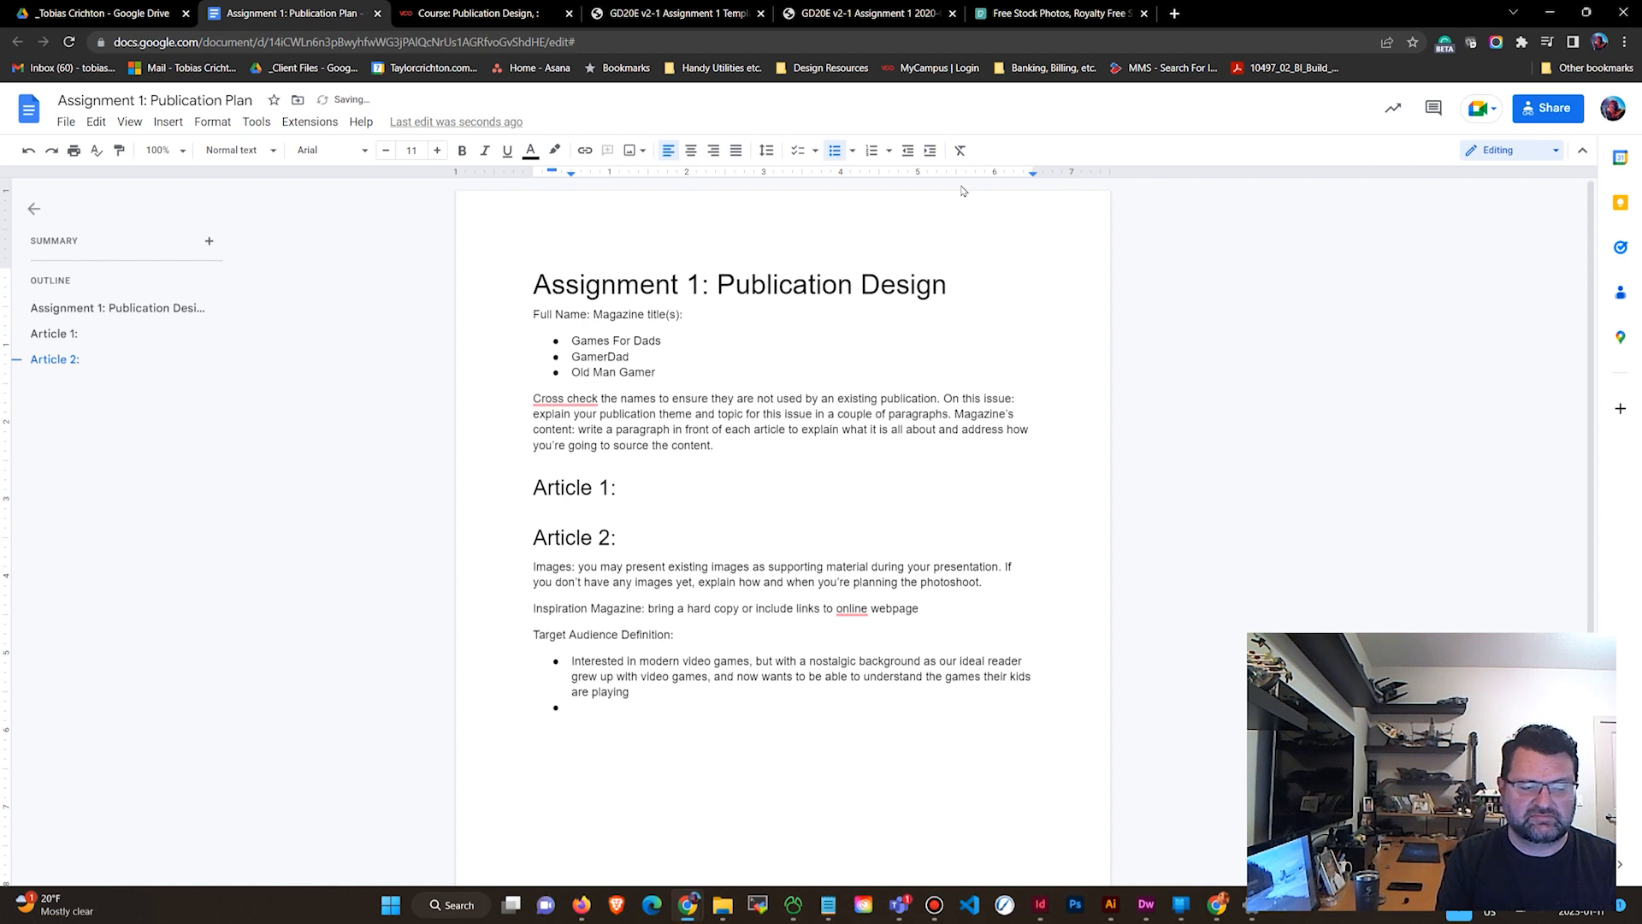
Add the bullet Parents - possibly just fathers. and start another empty bullet below it.
text(Parents - )
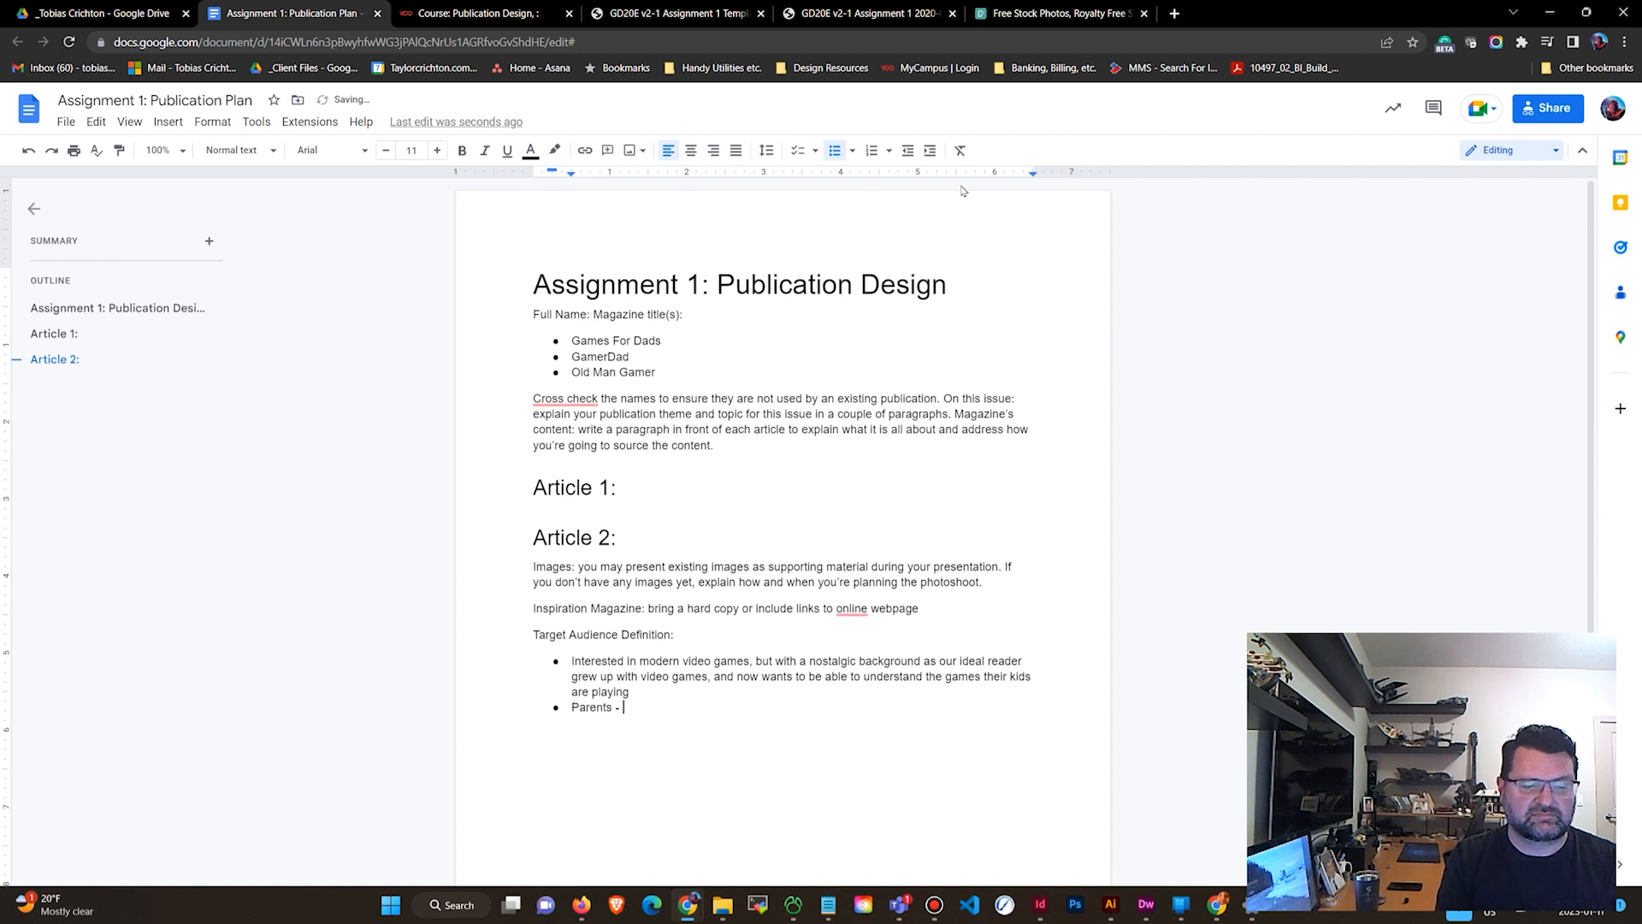
text(poss)
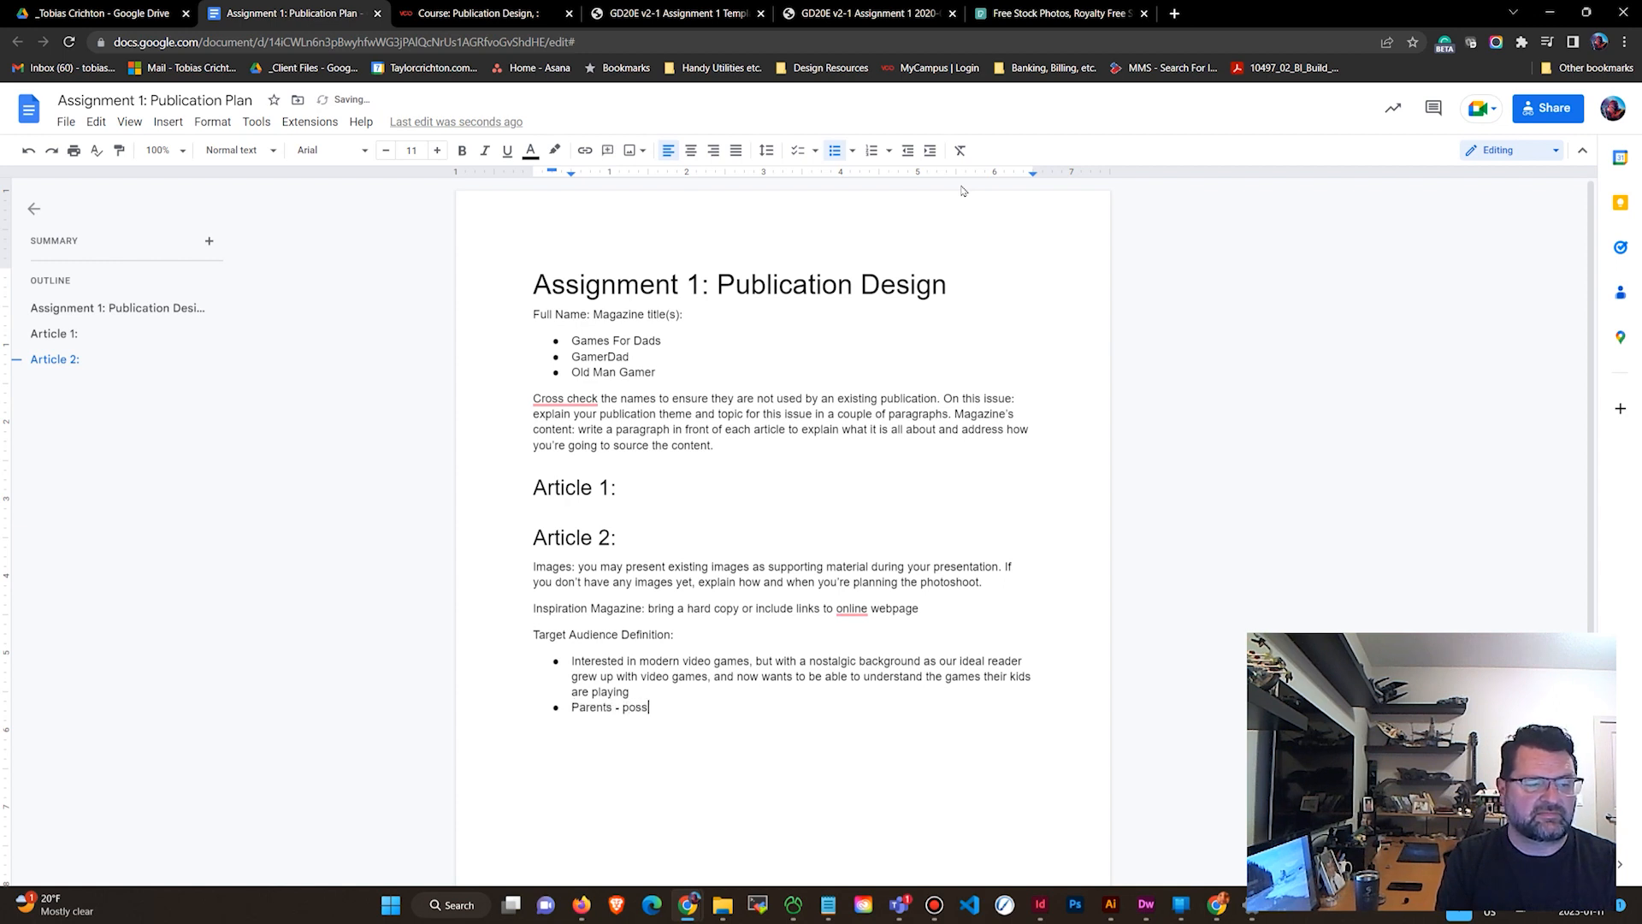
text(ibly just da)
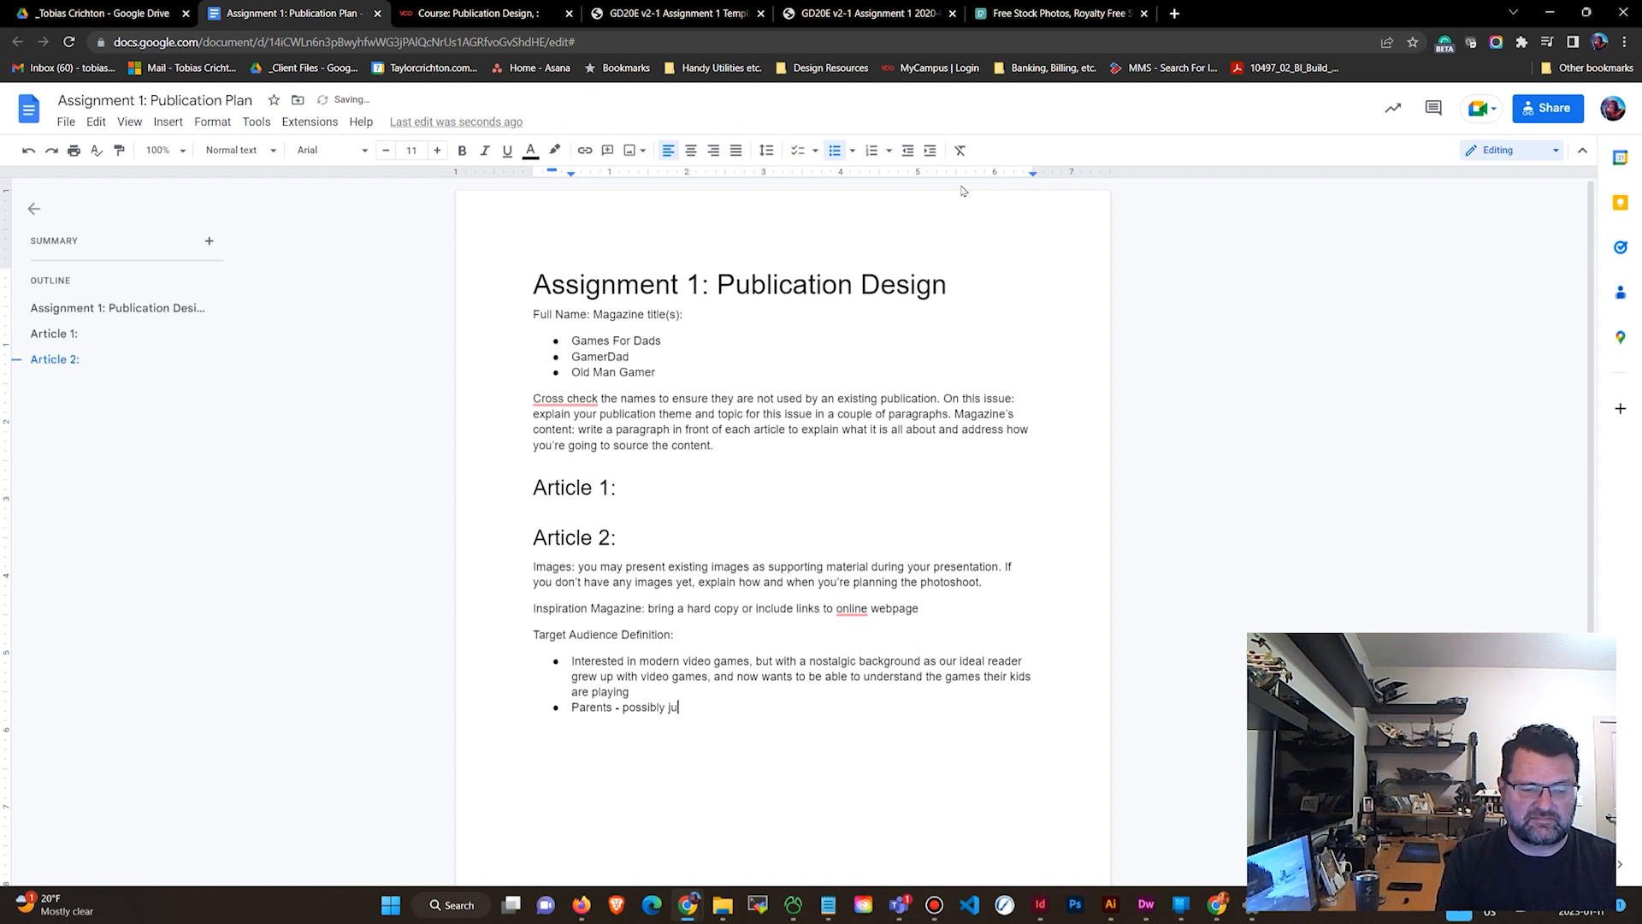
key(BackSpace)
key(BackSpace)
text(fathers.)
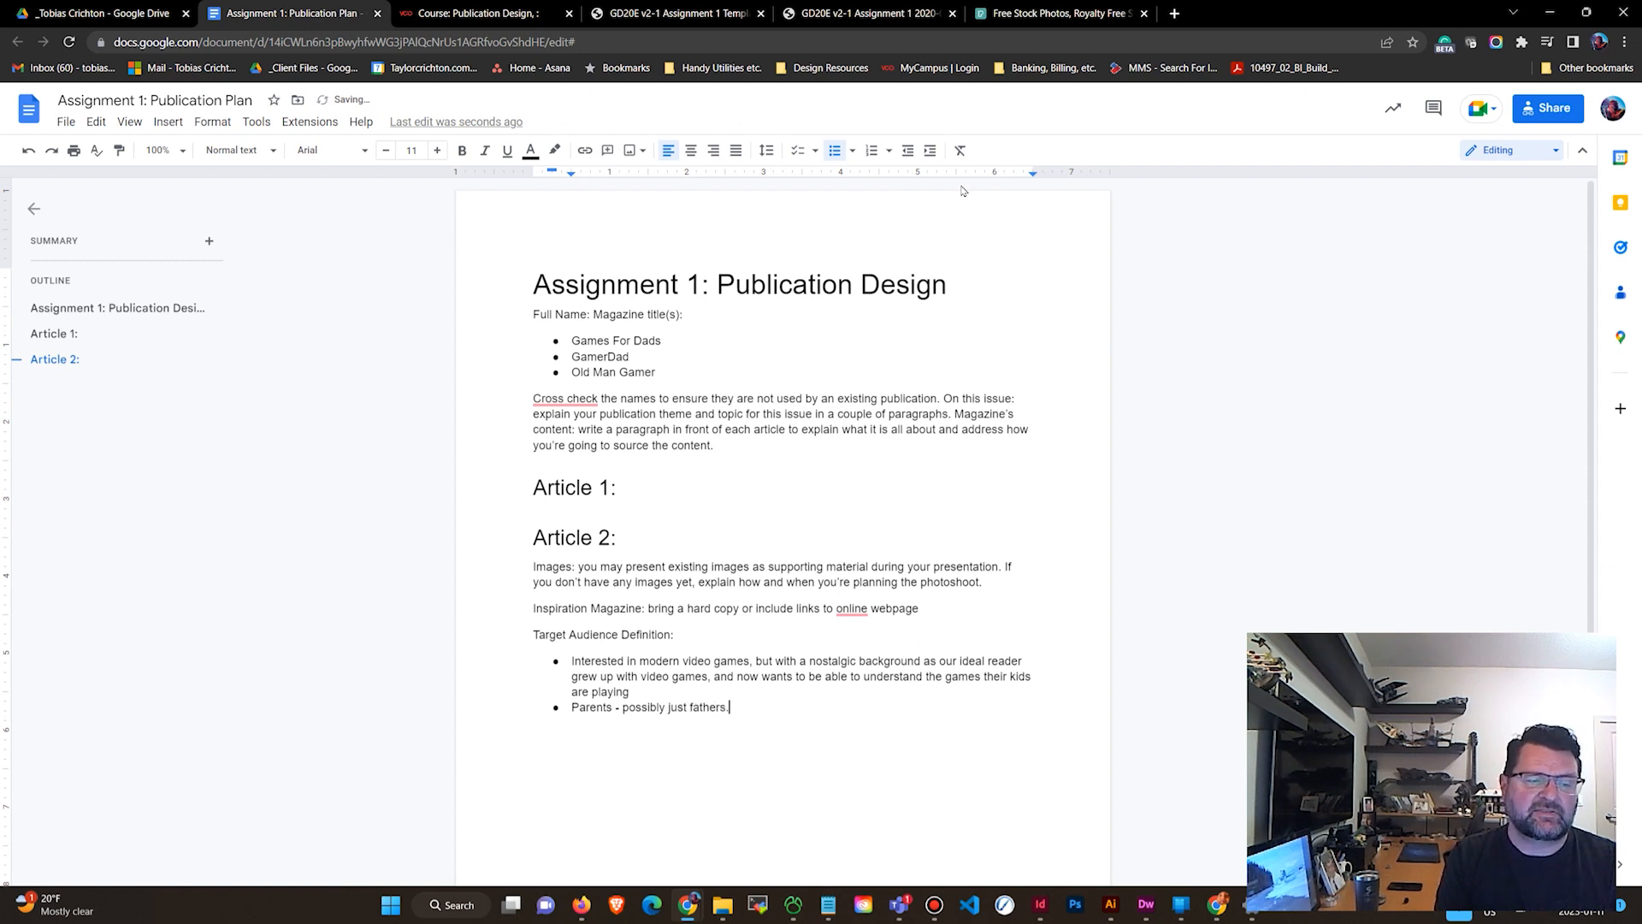
key(Return)
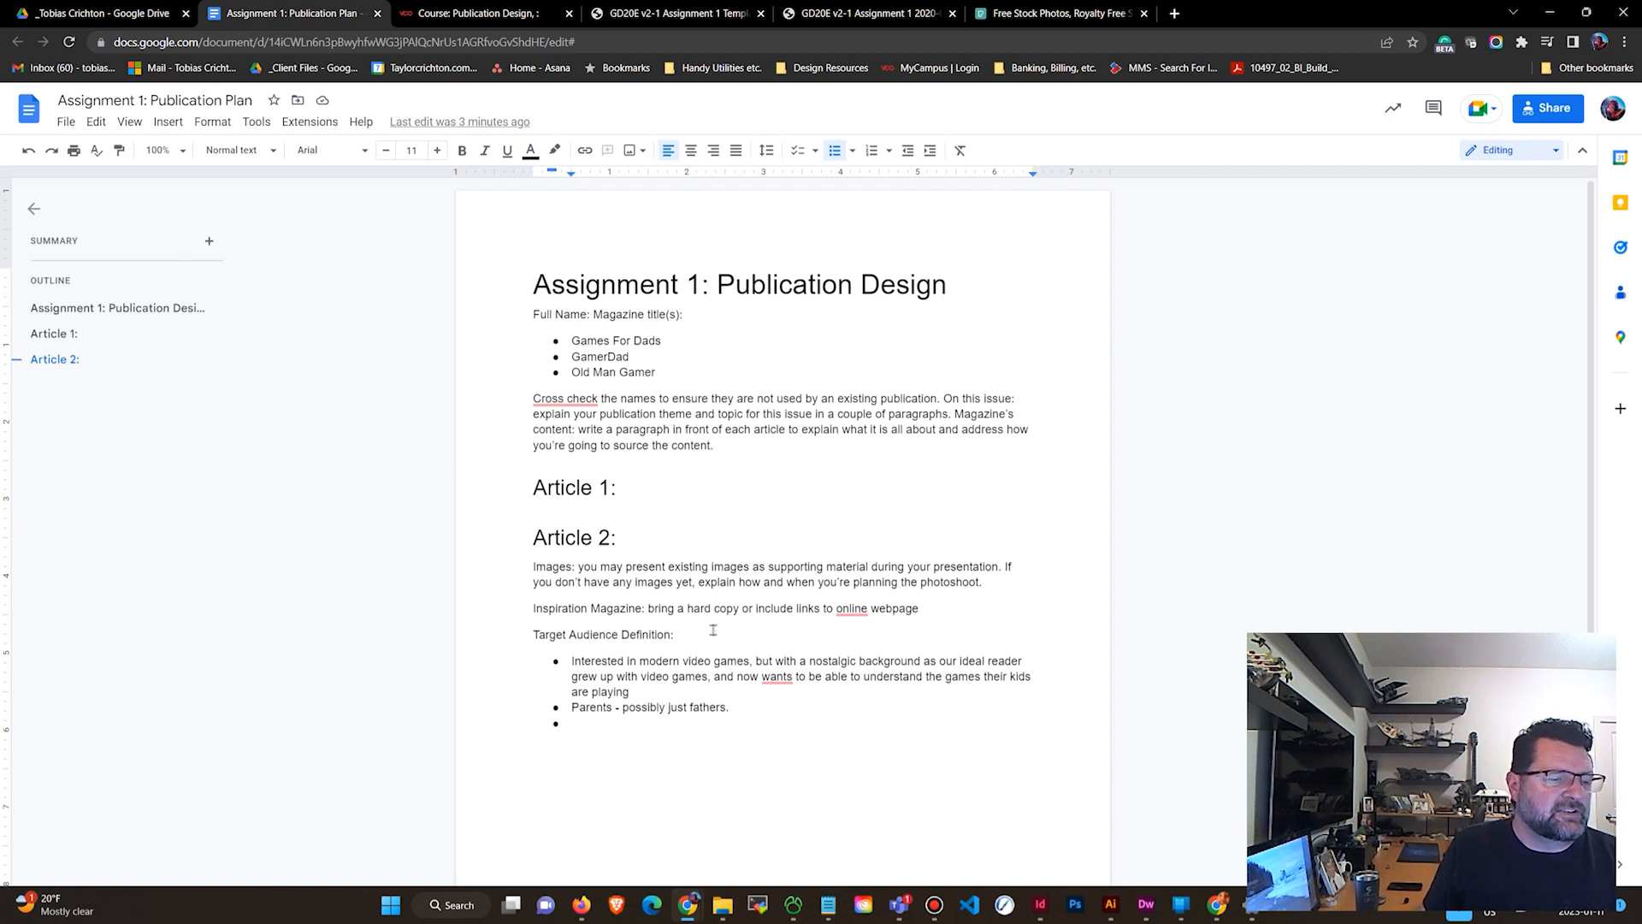
Make the Target Audience Definition: label bold.
drag(704, 635, 510, 634)
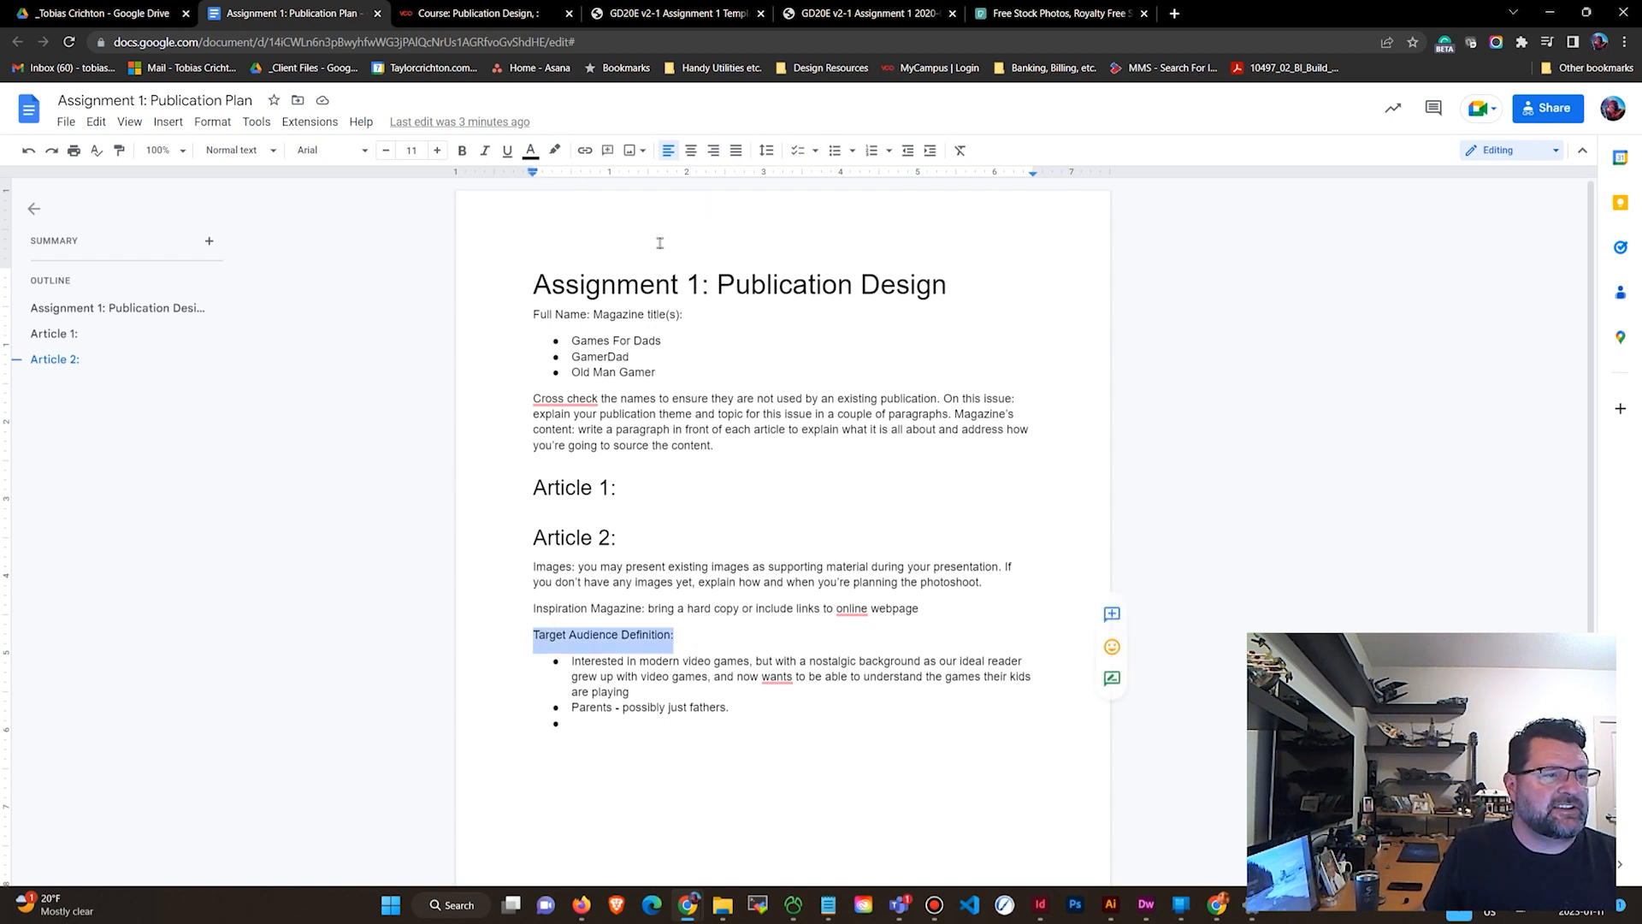
click(462, 154)
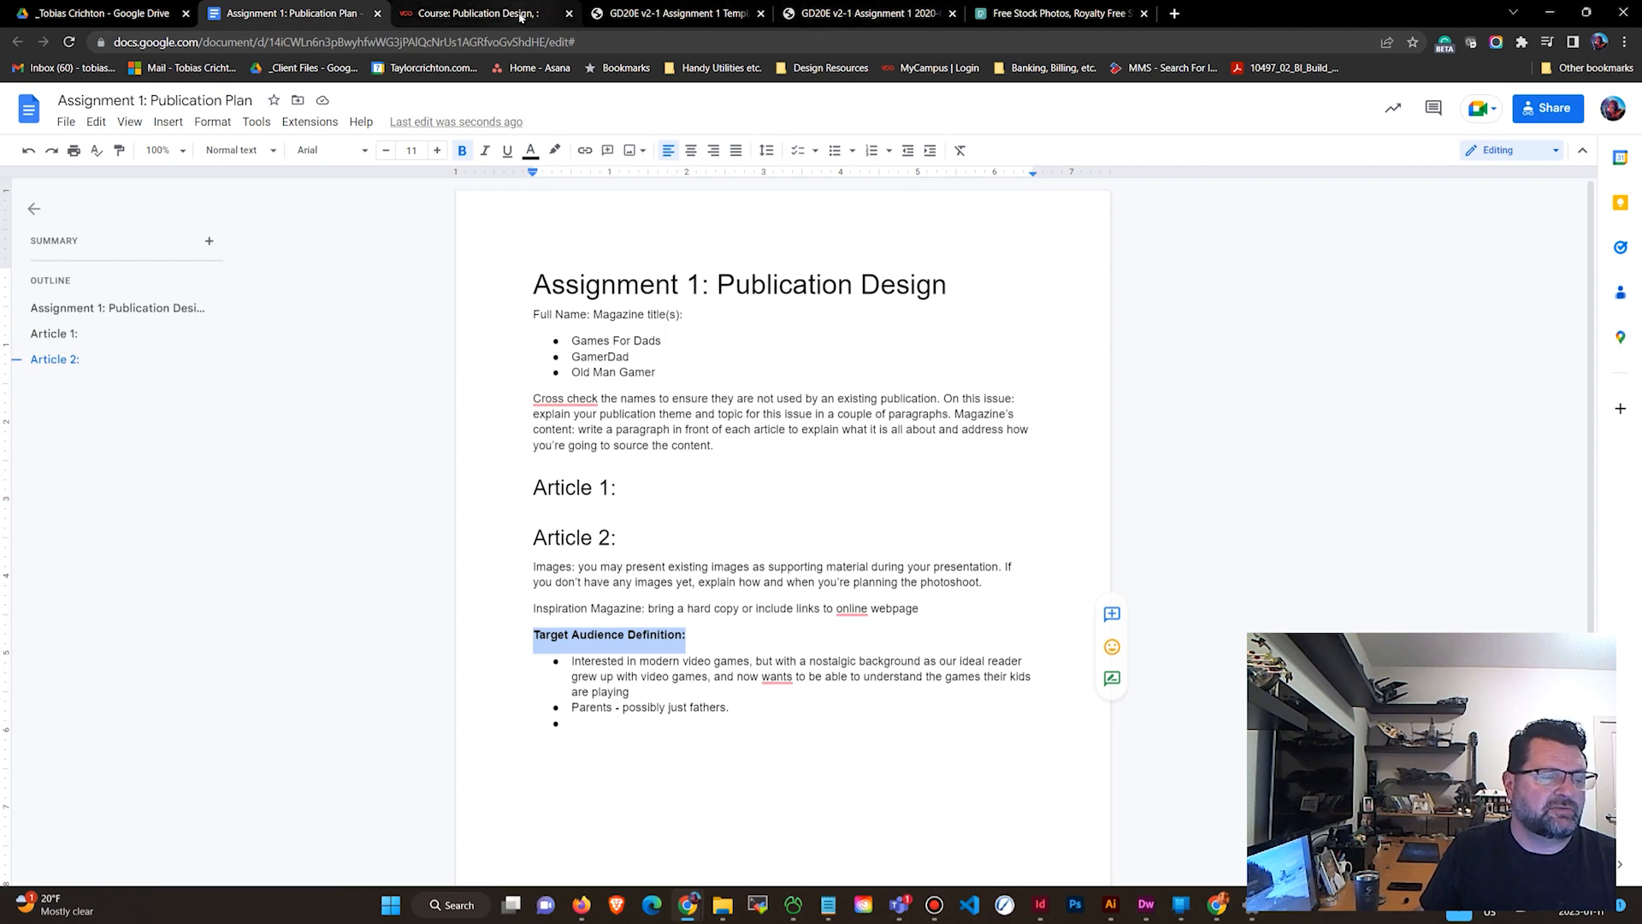
Review the assignment brief PDF, the template PDF and the course's assignment pages in the other browser tabs.
click(854, 15)
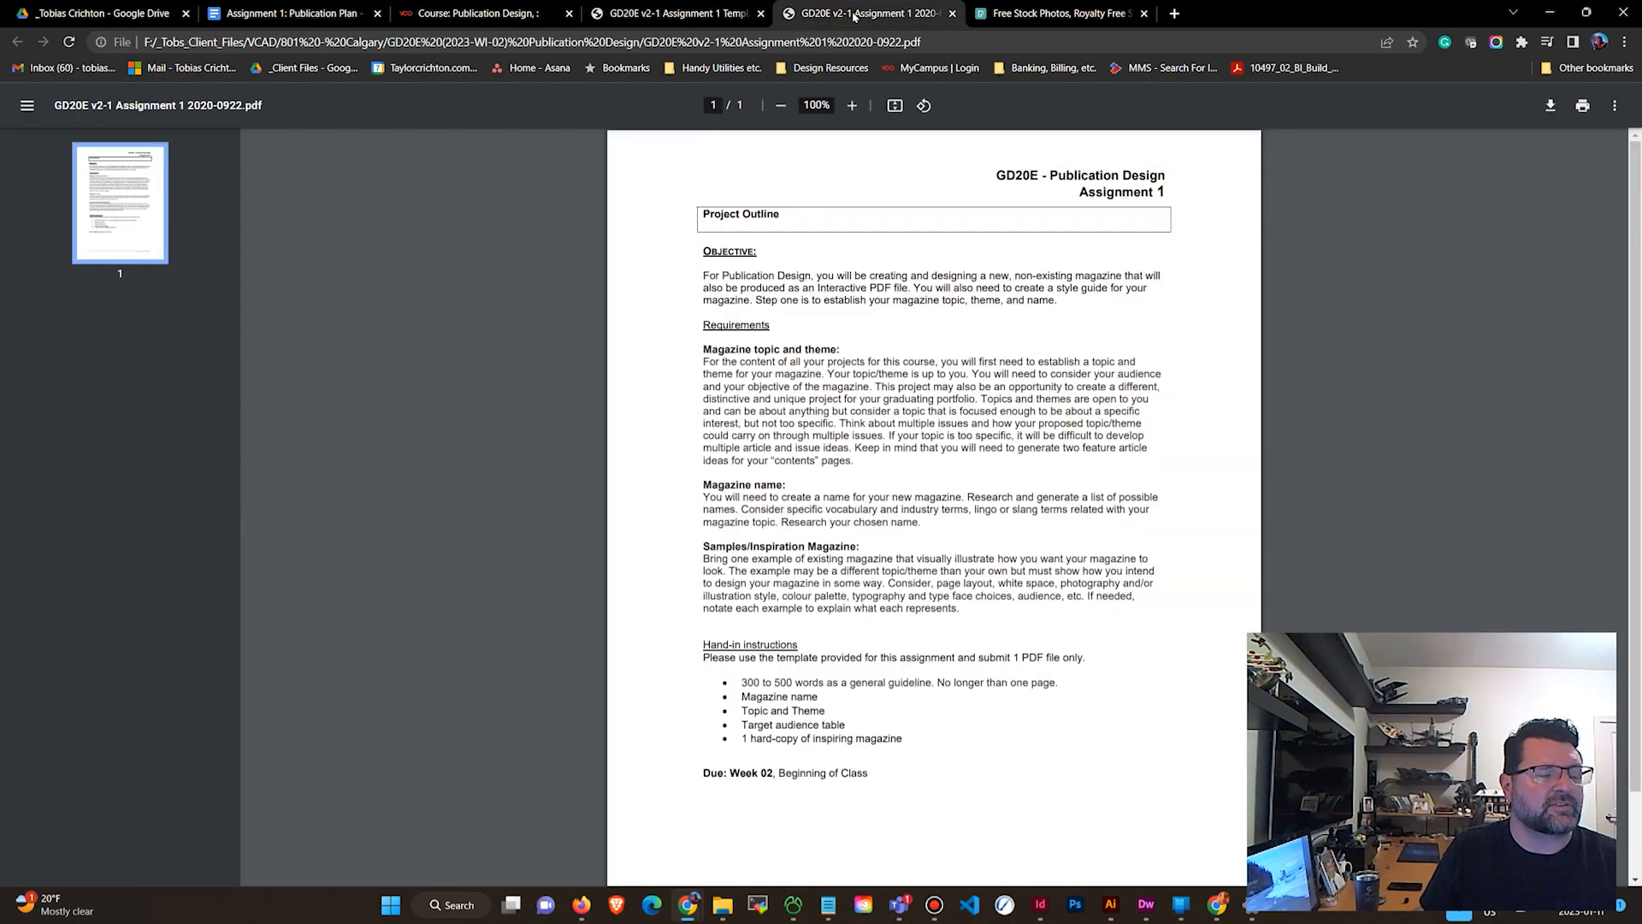
click(676, 13)
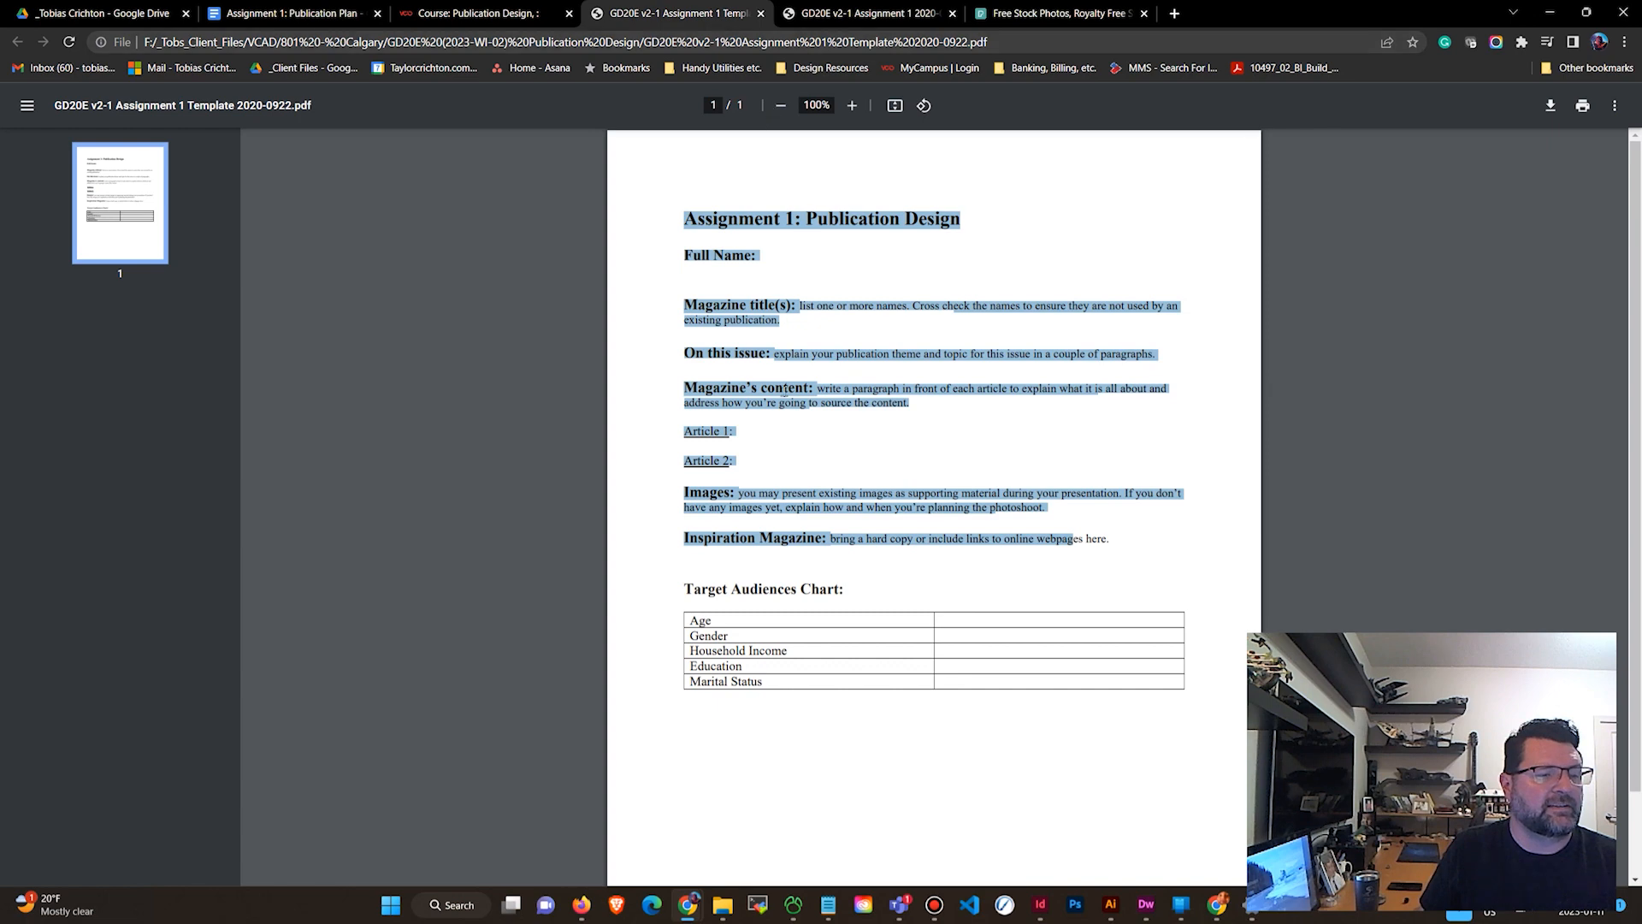
click(475, 14)
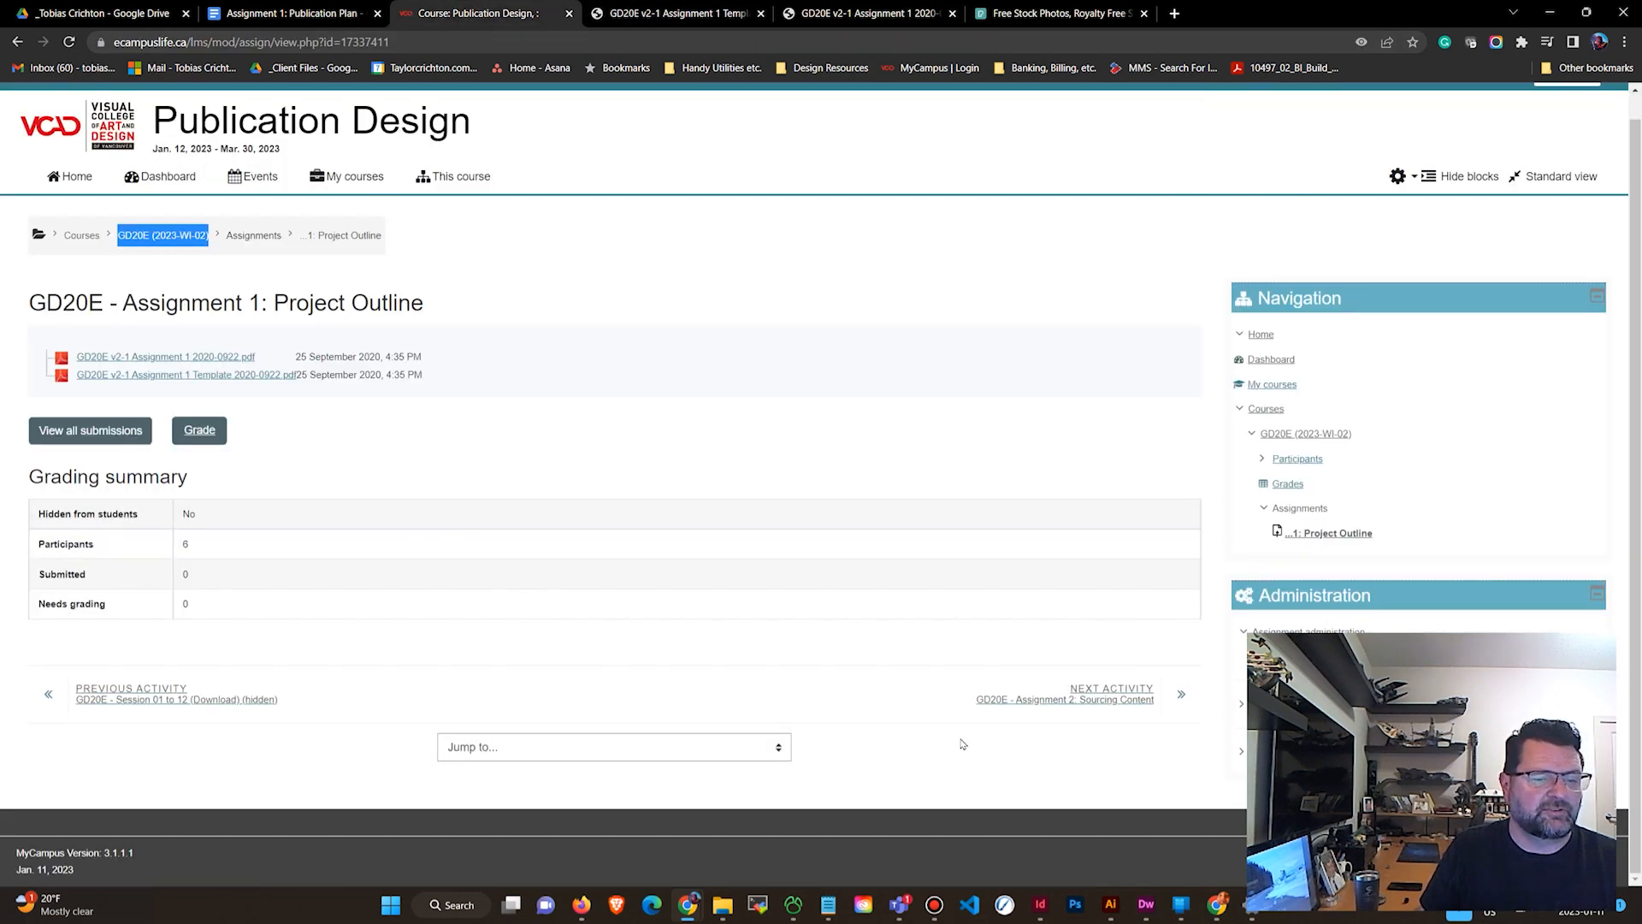
click(1094, 706)
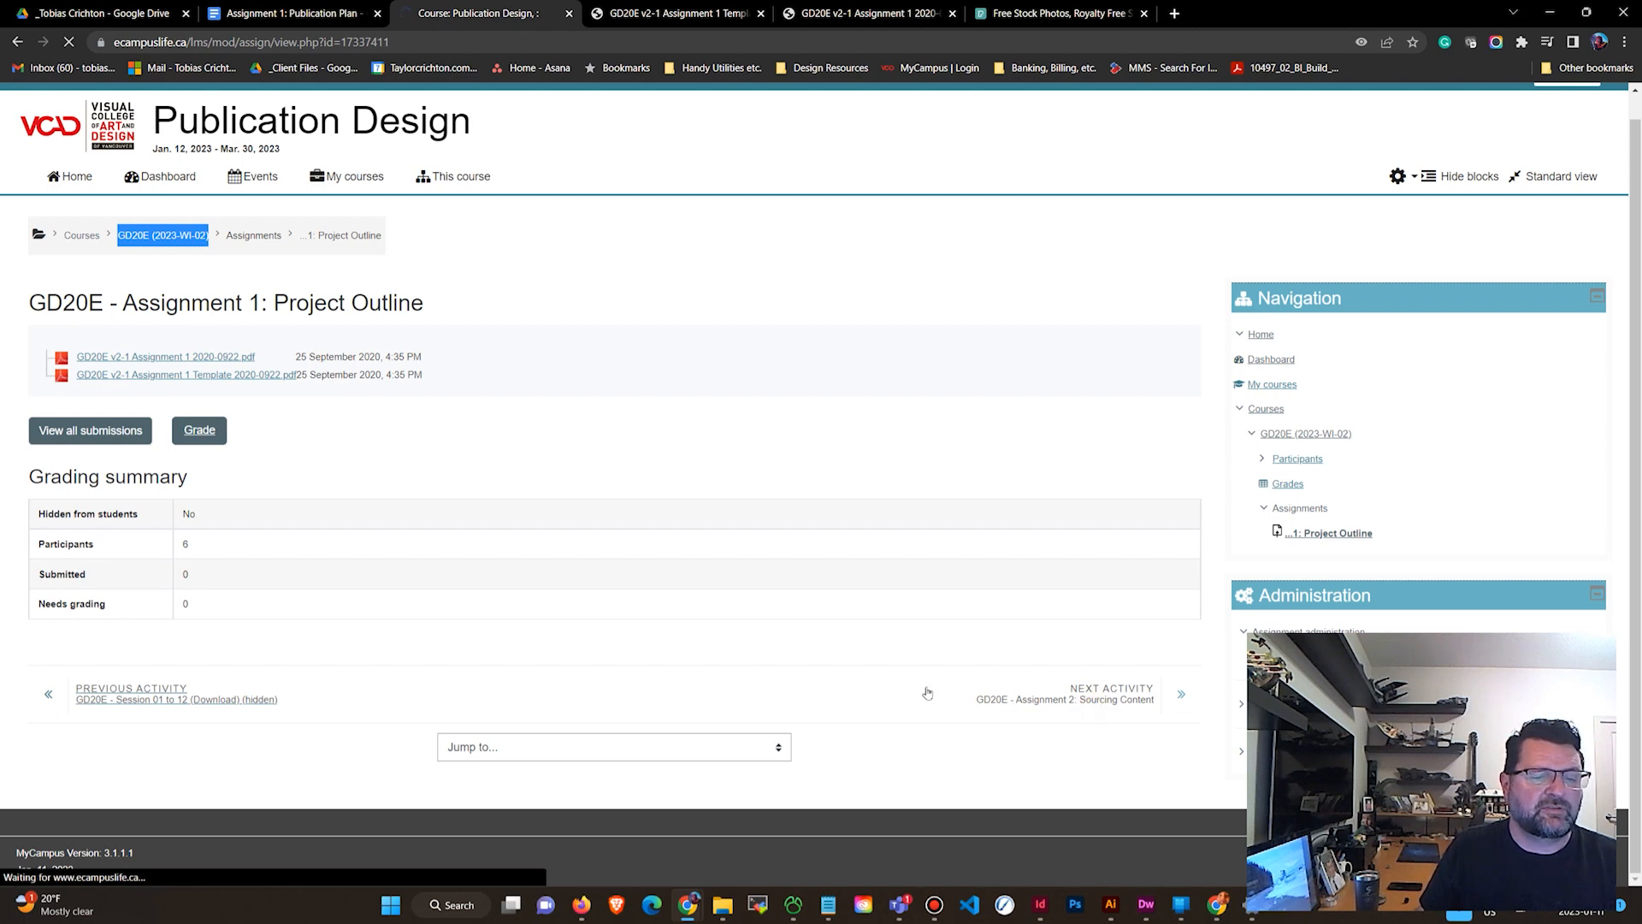
click(307, 19)
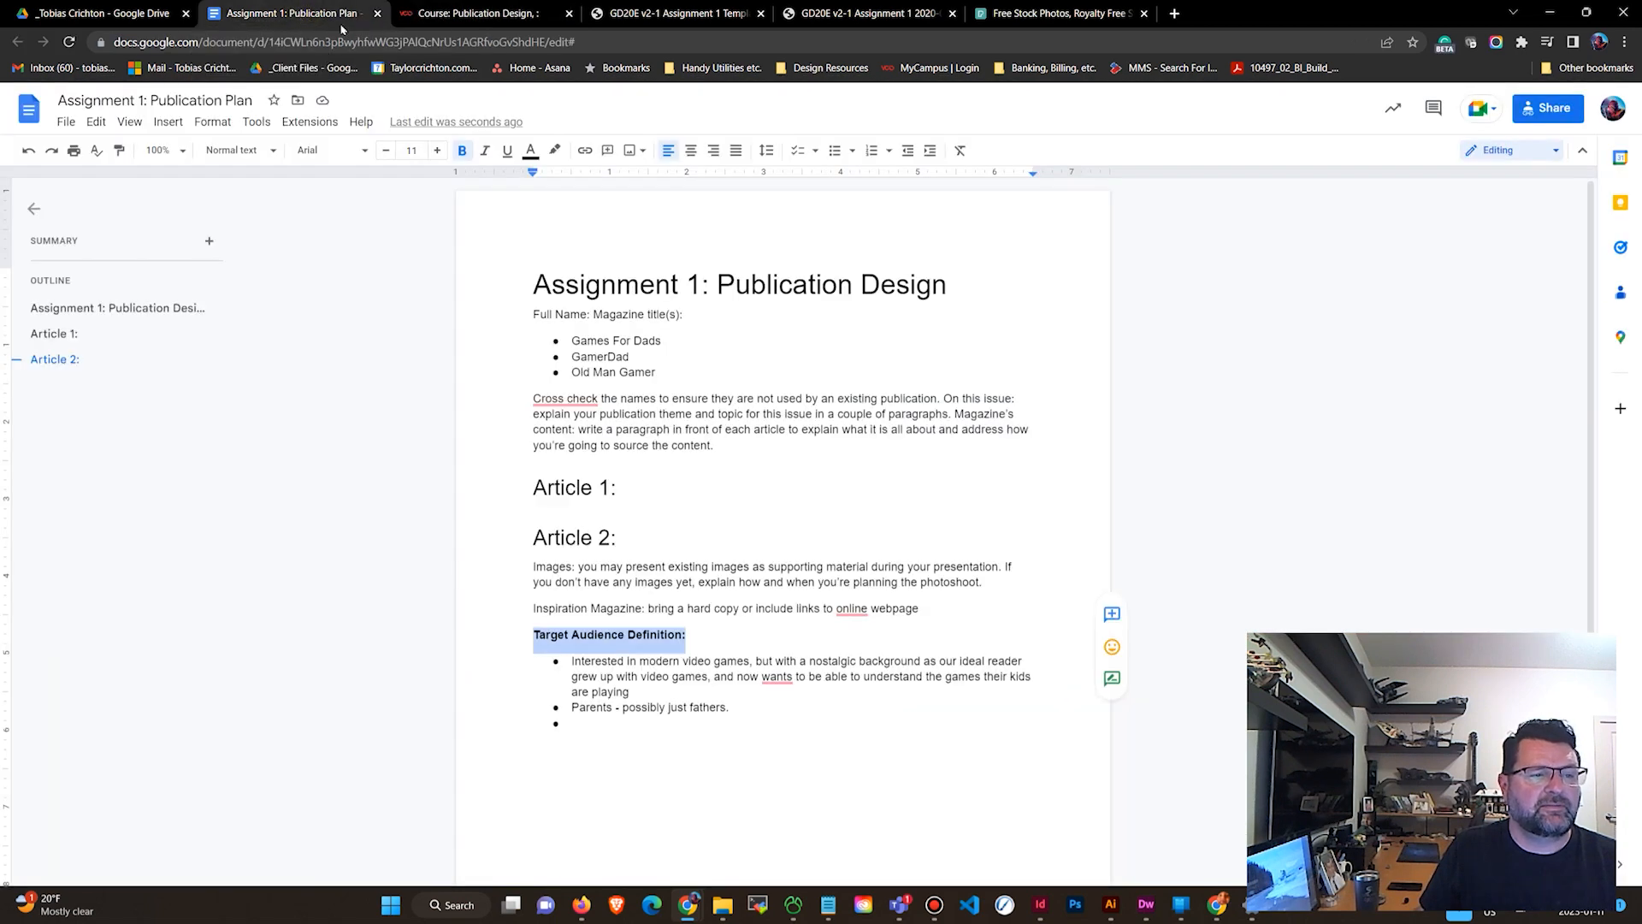
Create a new Google Doc inside the Assignment 2: Content Drive folder, sharing it with the folder's members.
click(137, 17)
click(295, 251)
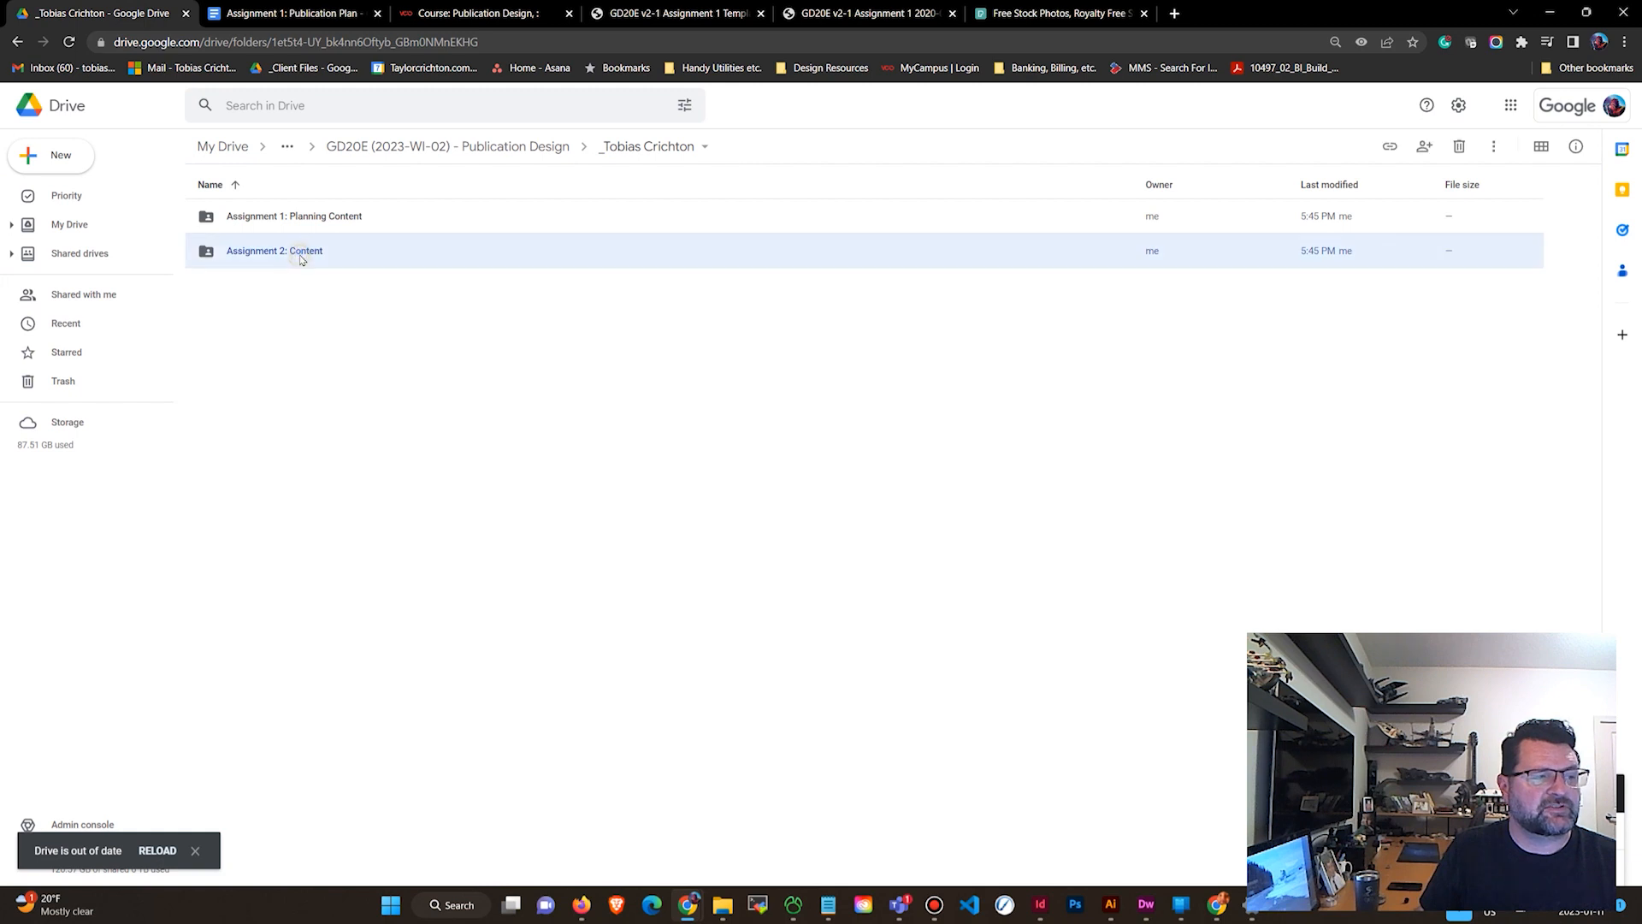
double_click(300, 256)
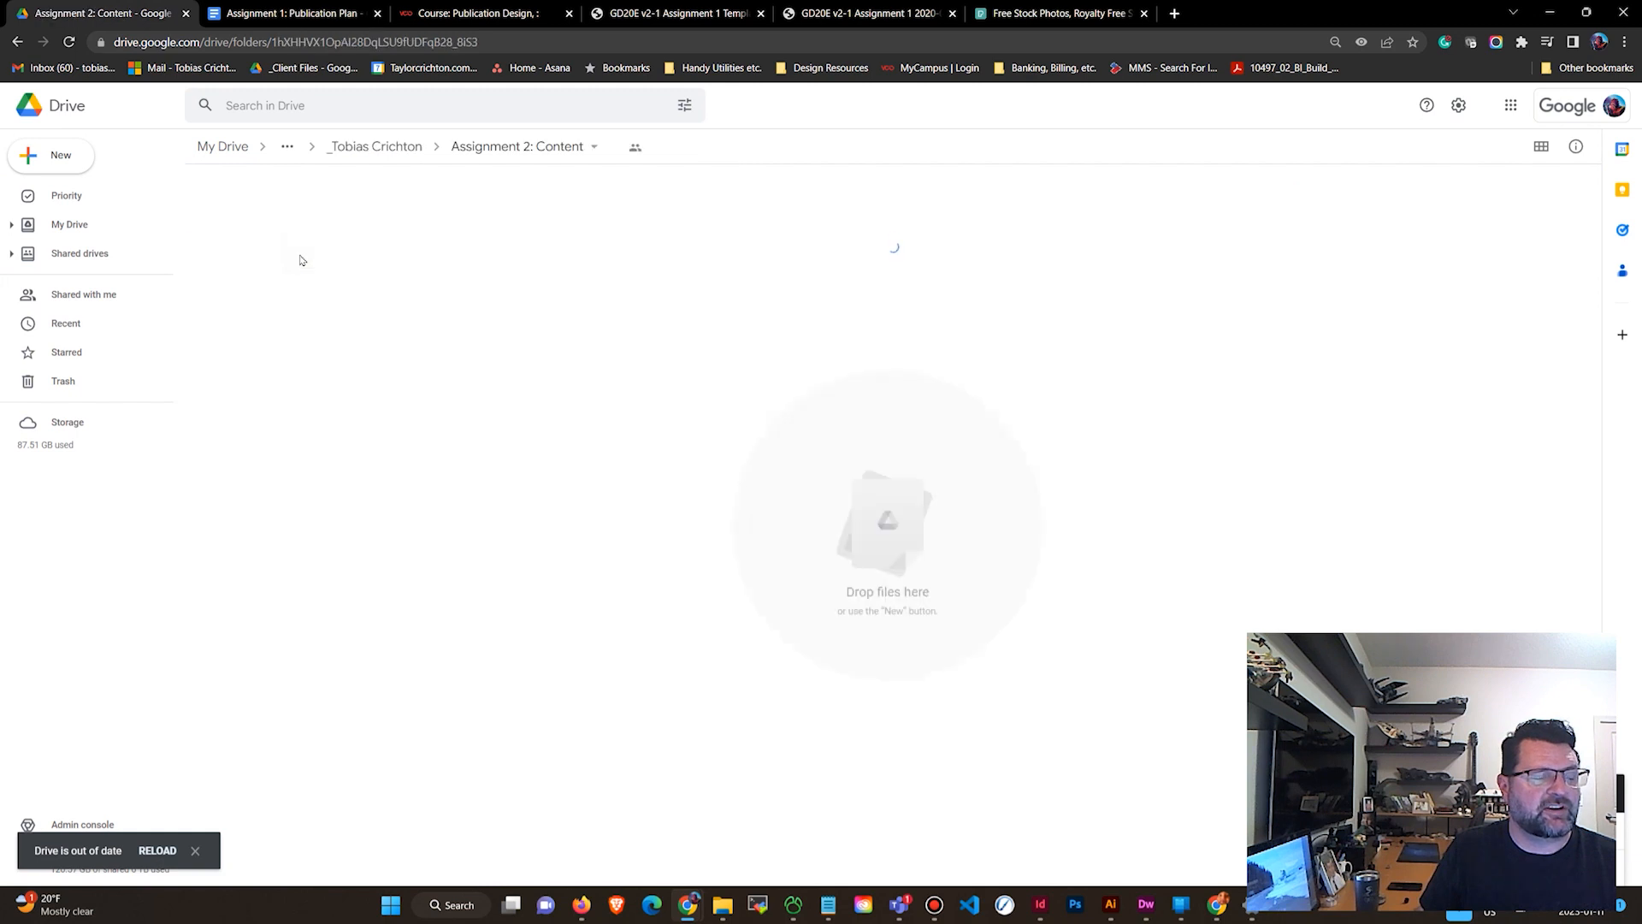
click(50, 154)
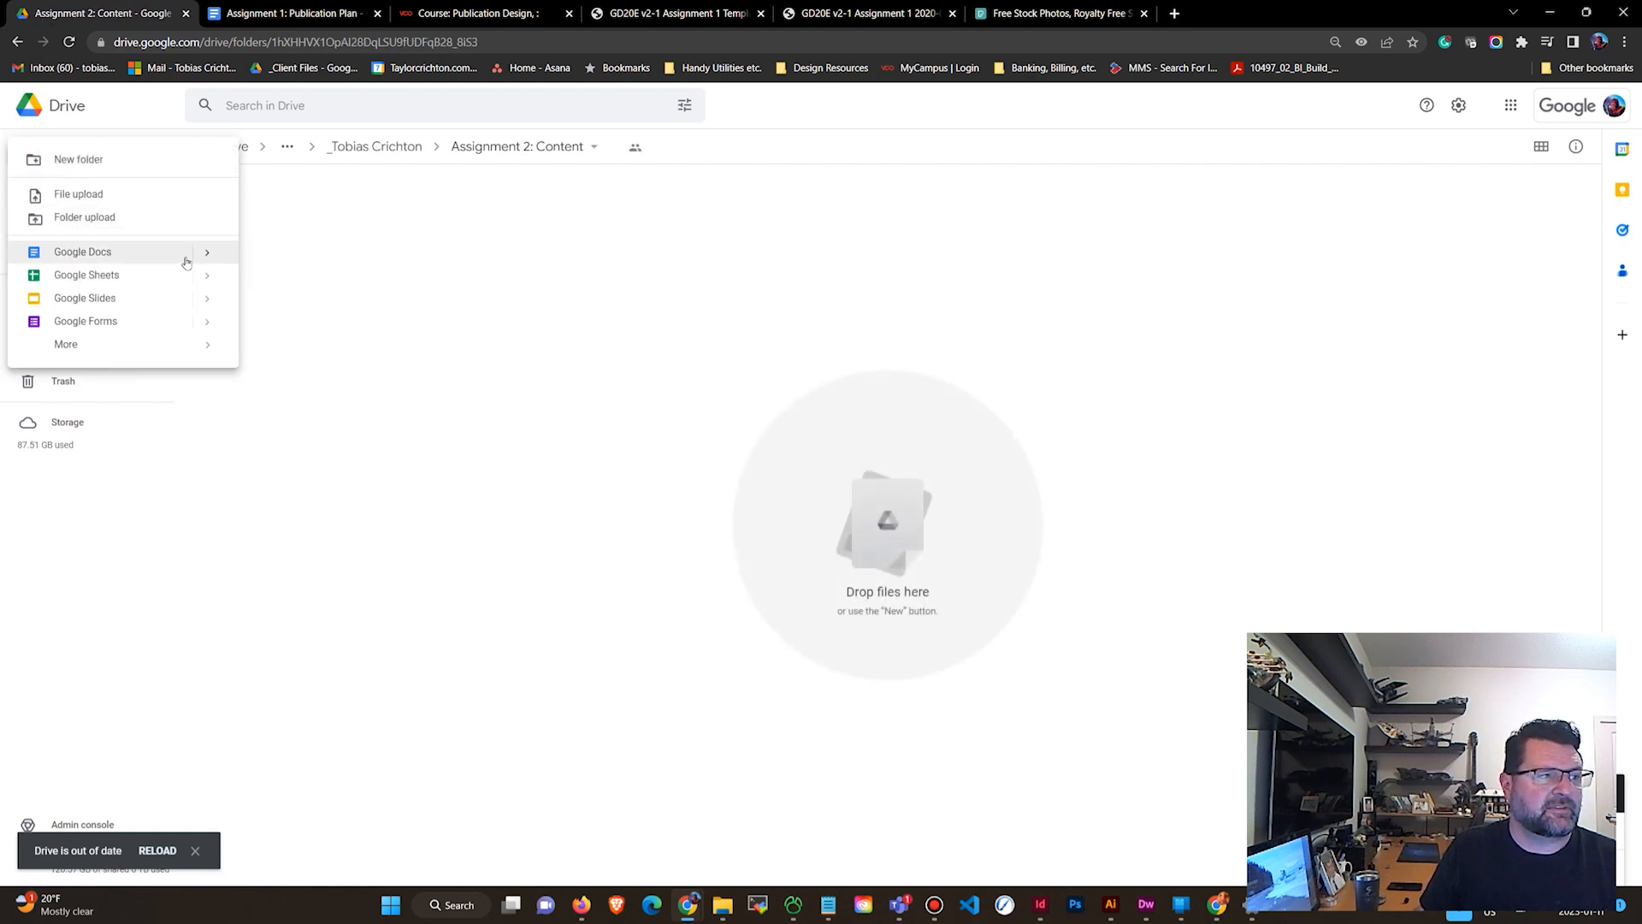
mouse_move(199, 259)
click(327, 266)
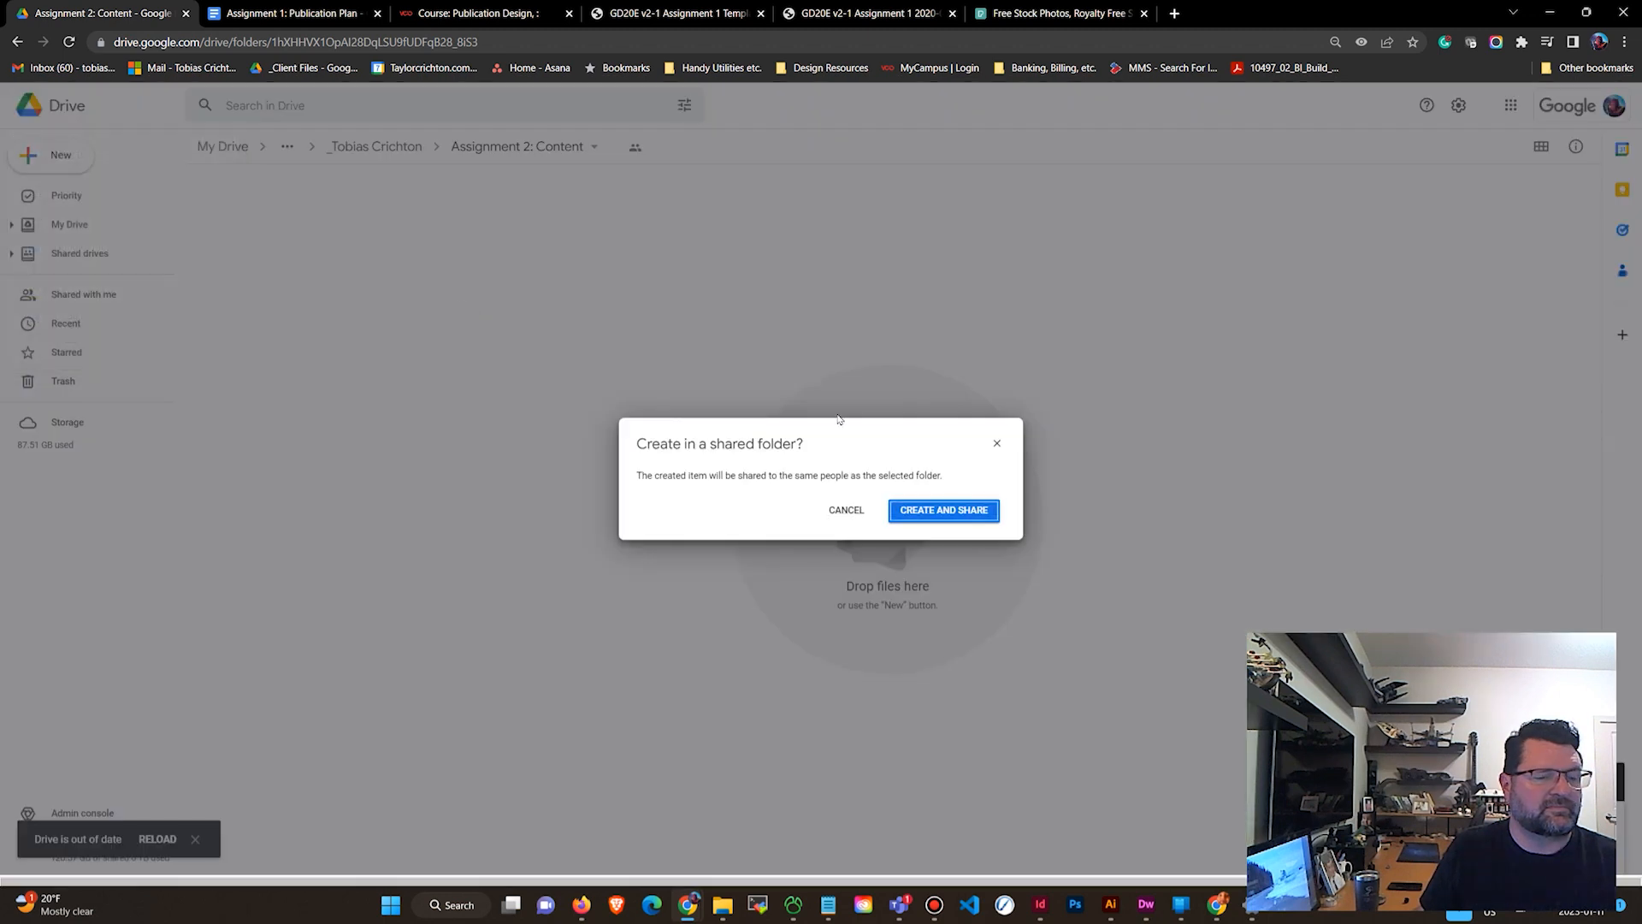
click(966, 511)
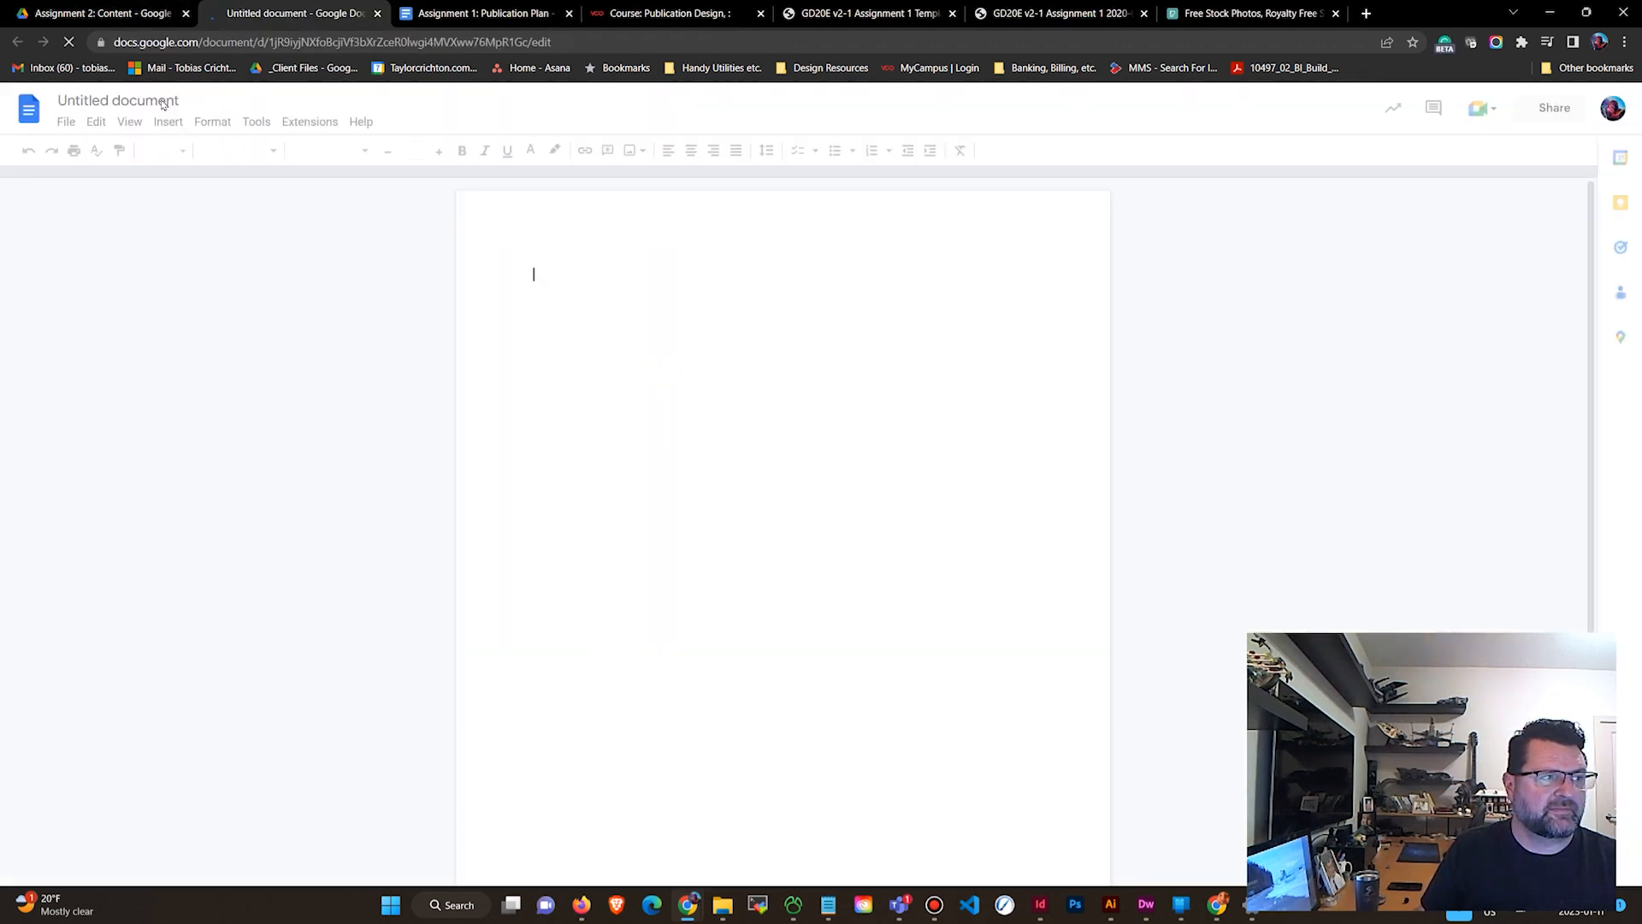
Rename the new document as Article 1: (title).
click(176, 102)
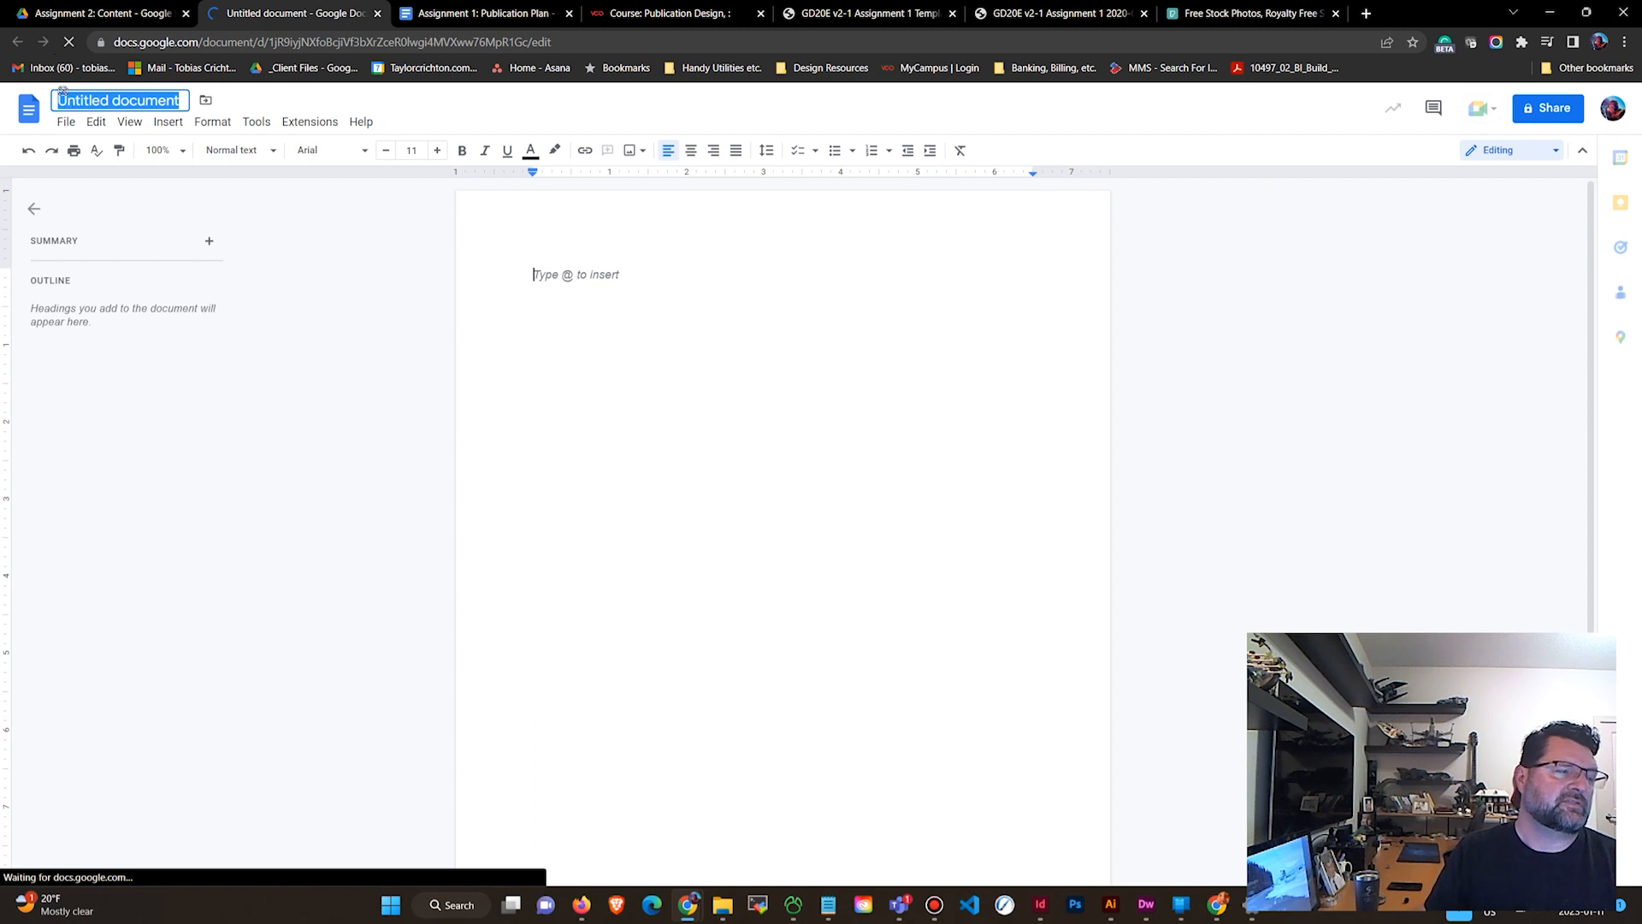
click(157, 102)
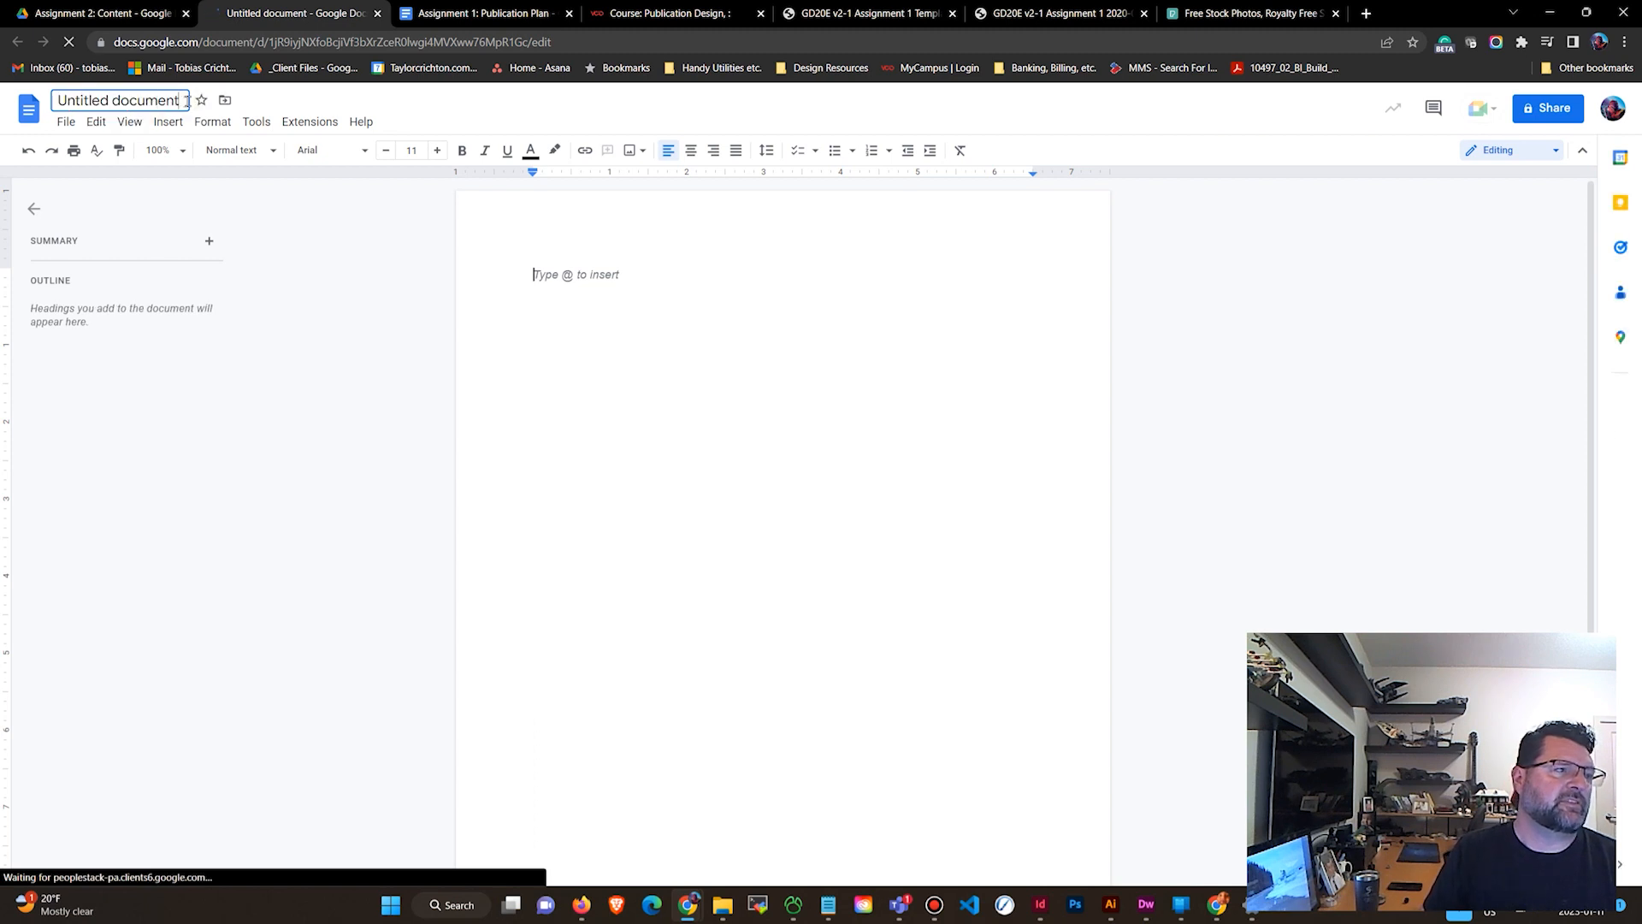
key(ctrl+a)
text(Artic)
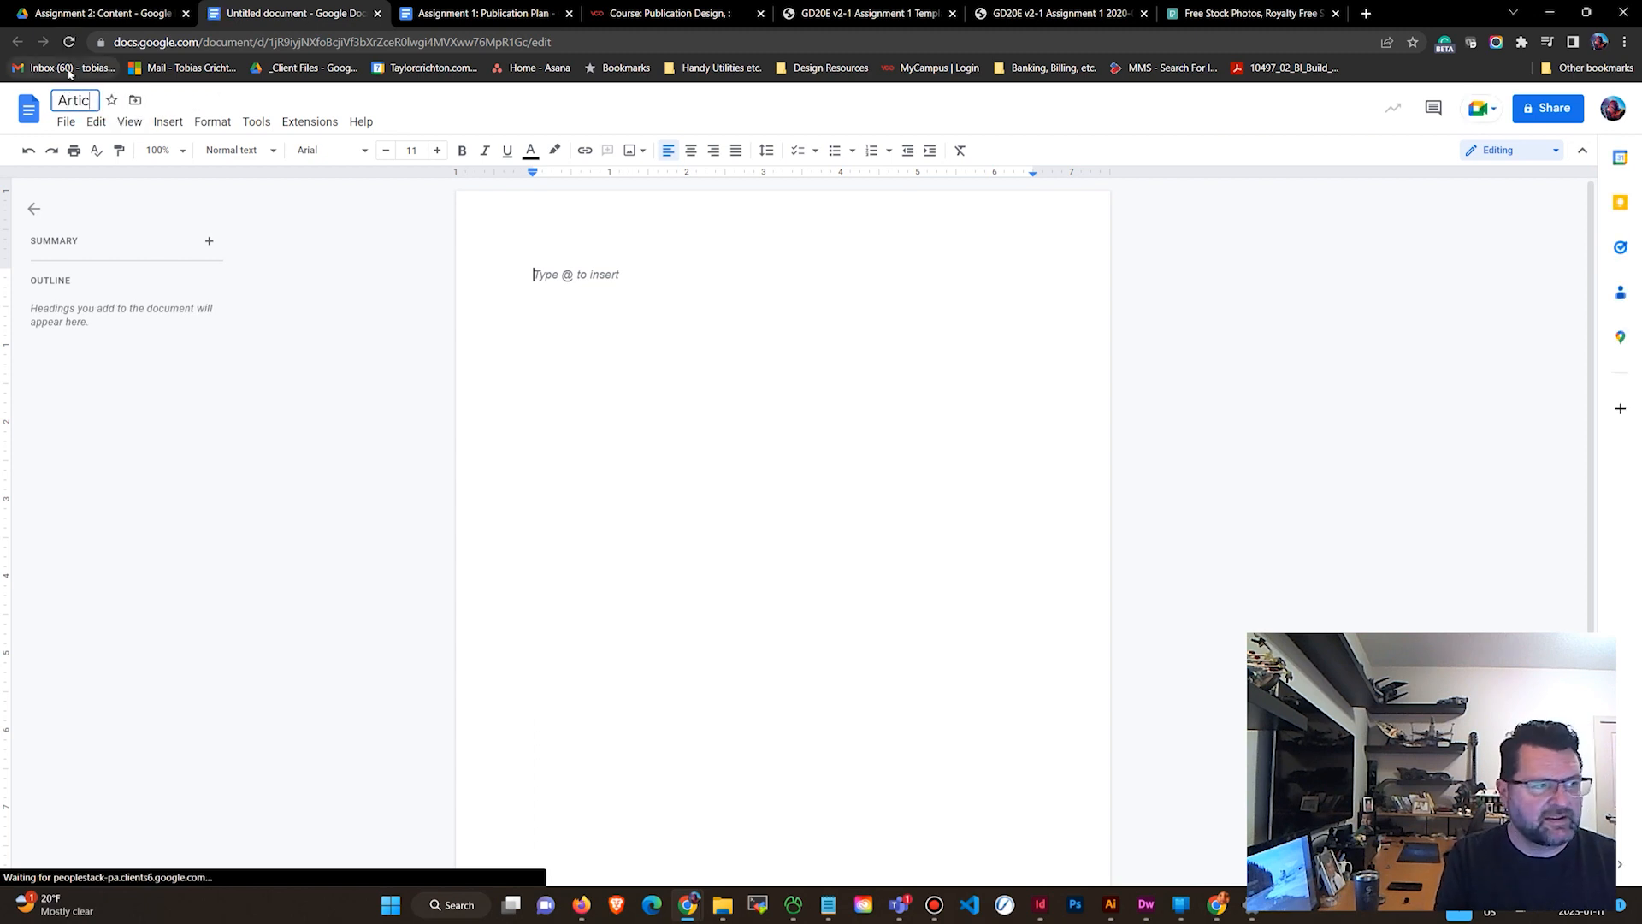
text(le 1: (title))
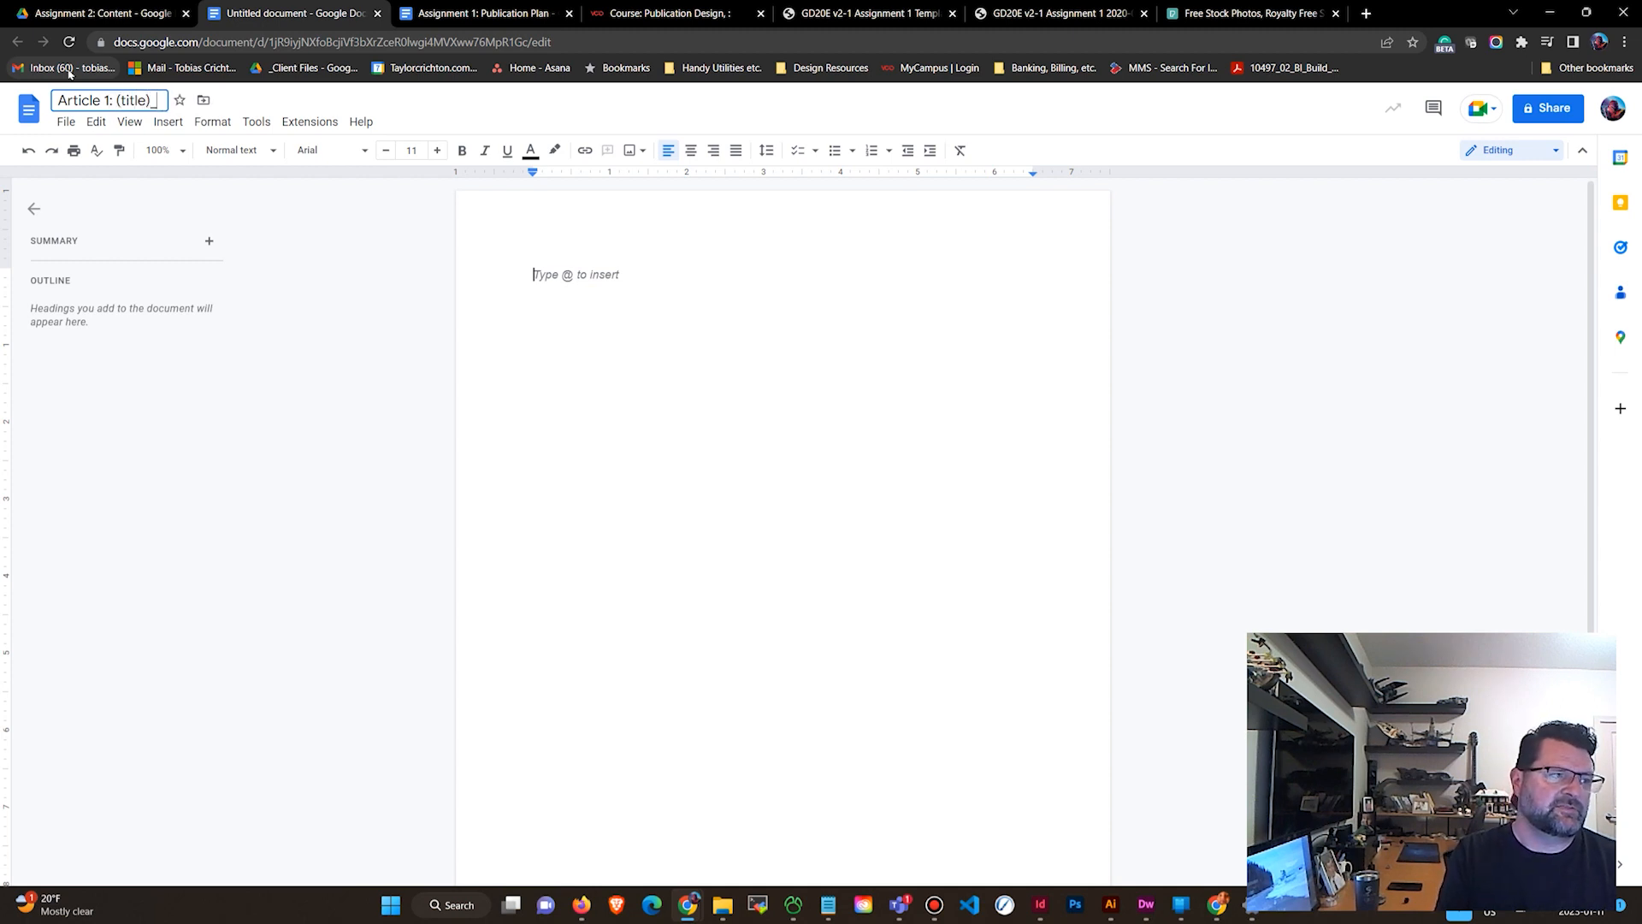
Write Article 1: Title as the first line and apply the Title style to it.
click(613, 317)
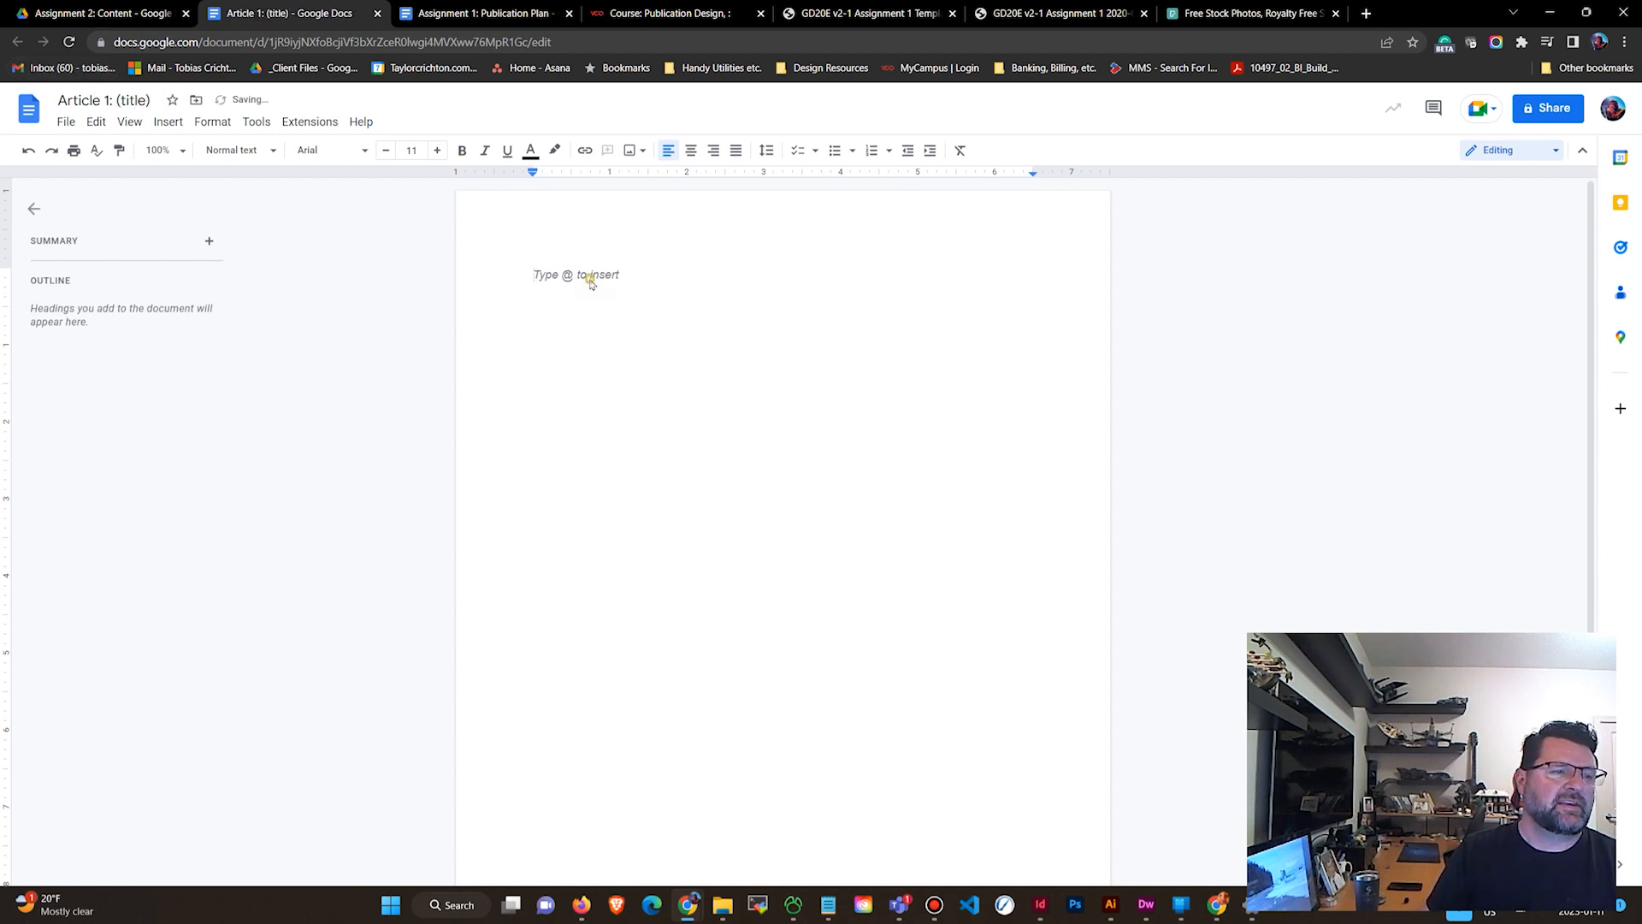
text(Article)
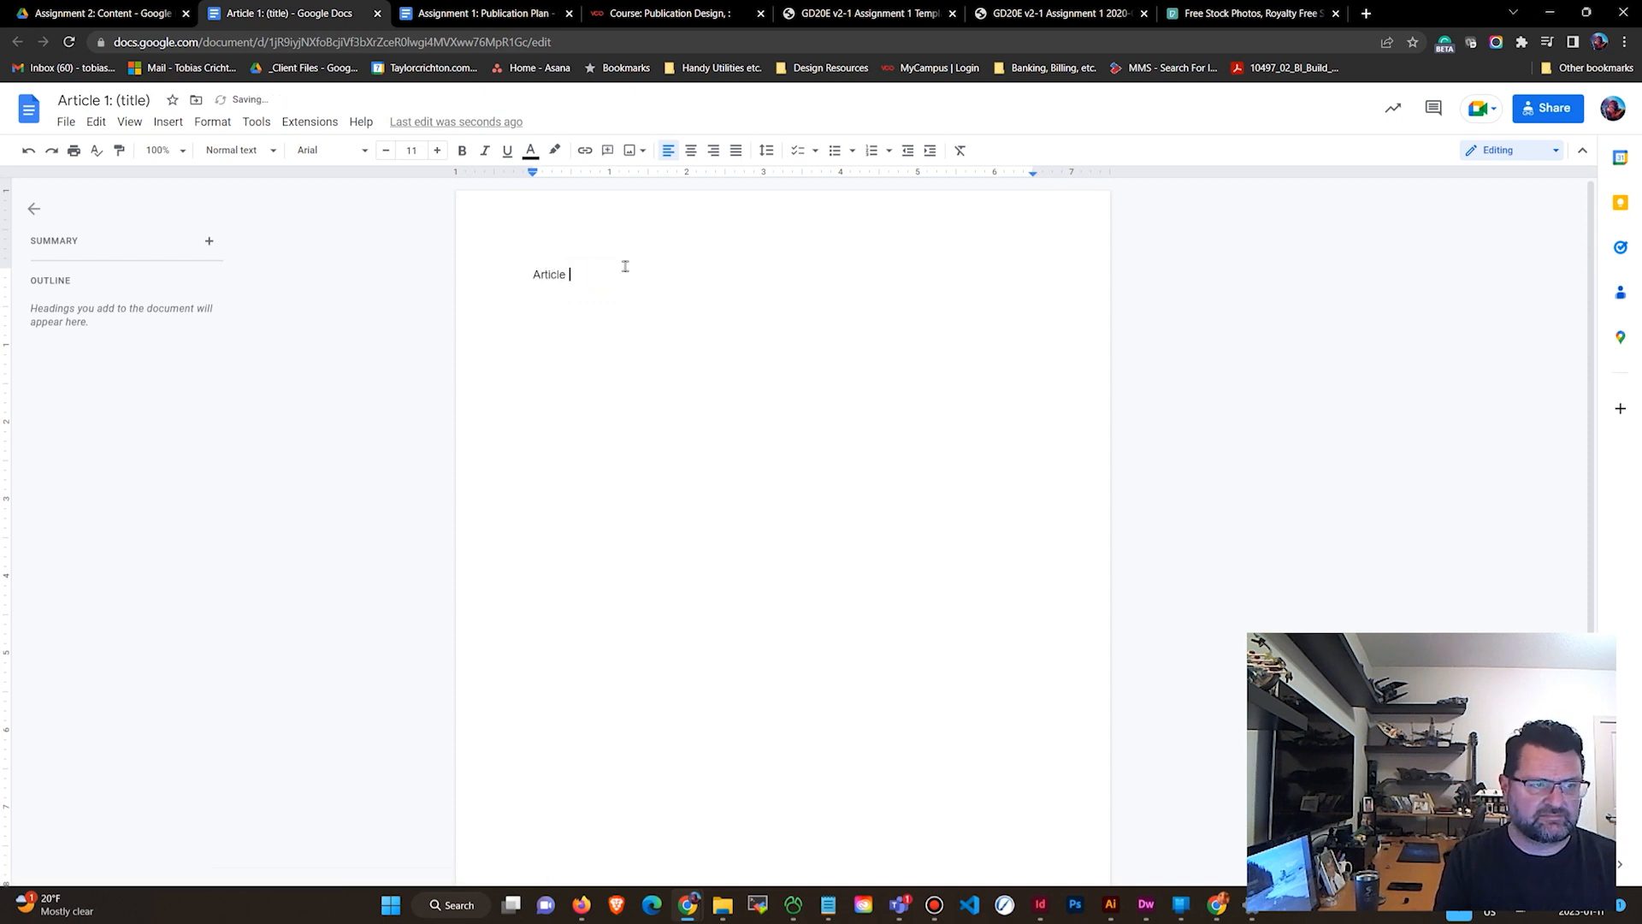
text( 1: Title)
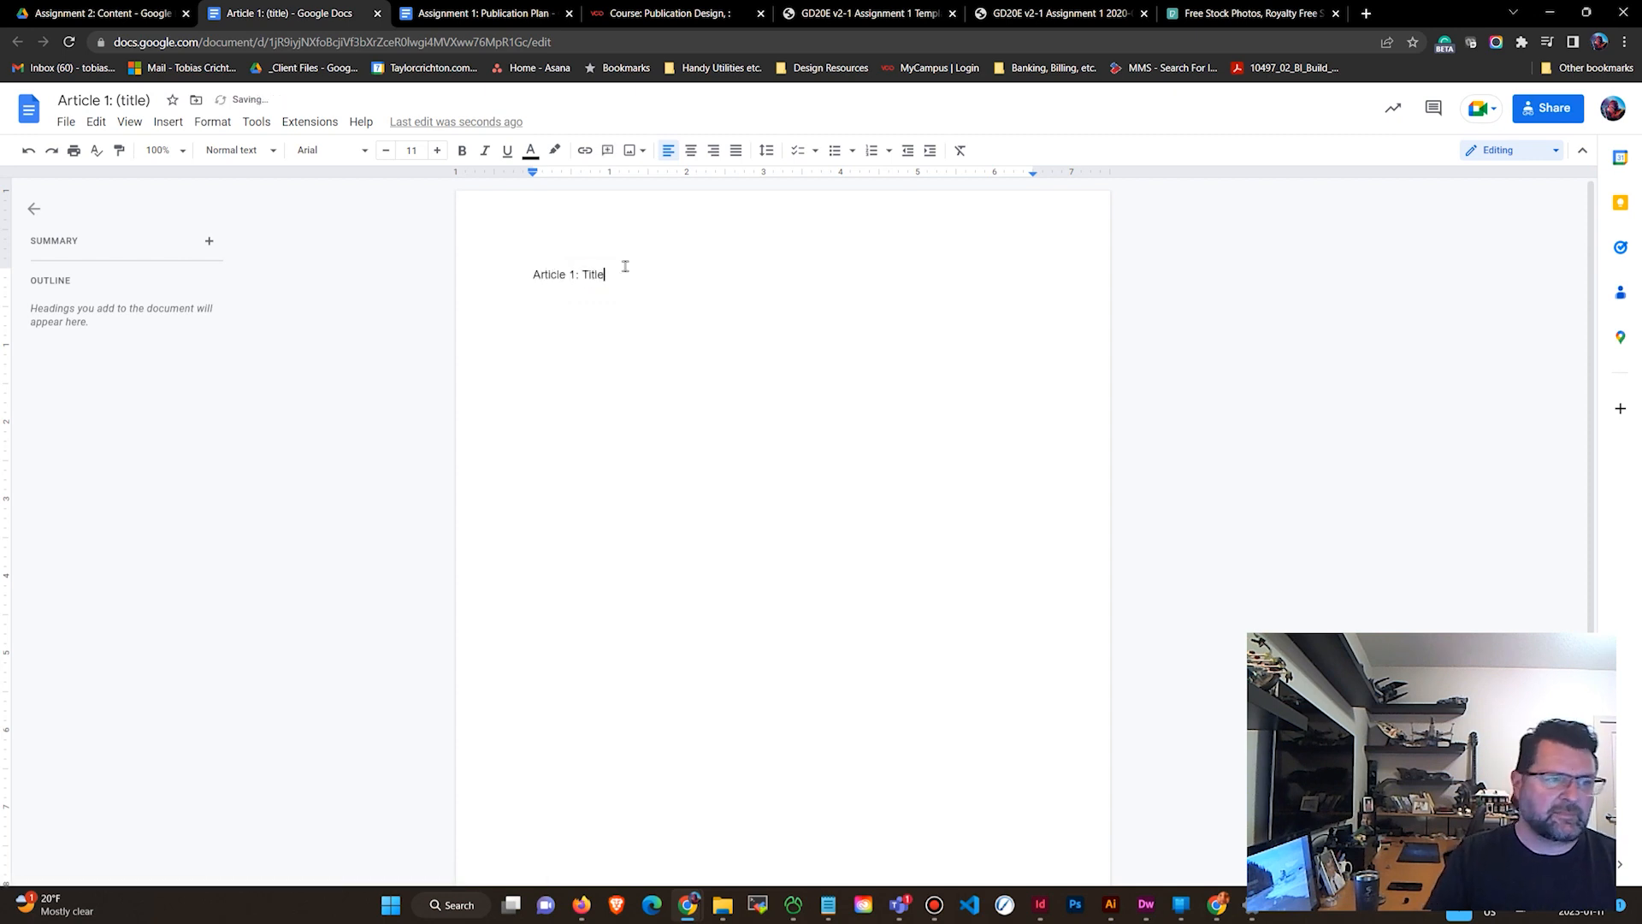
drag(652, 275, 501, 268)
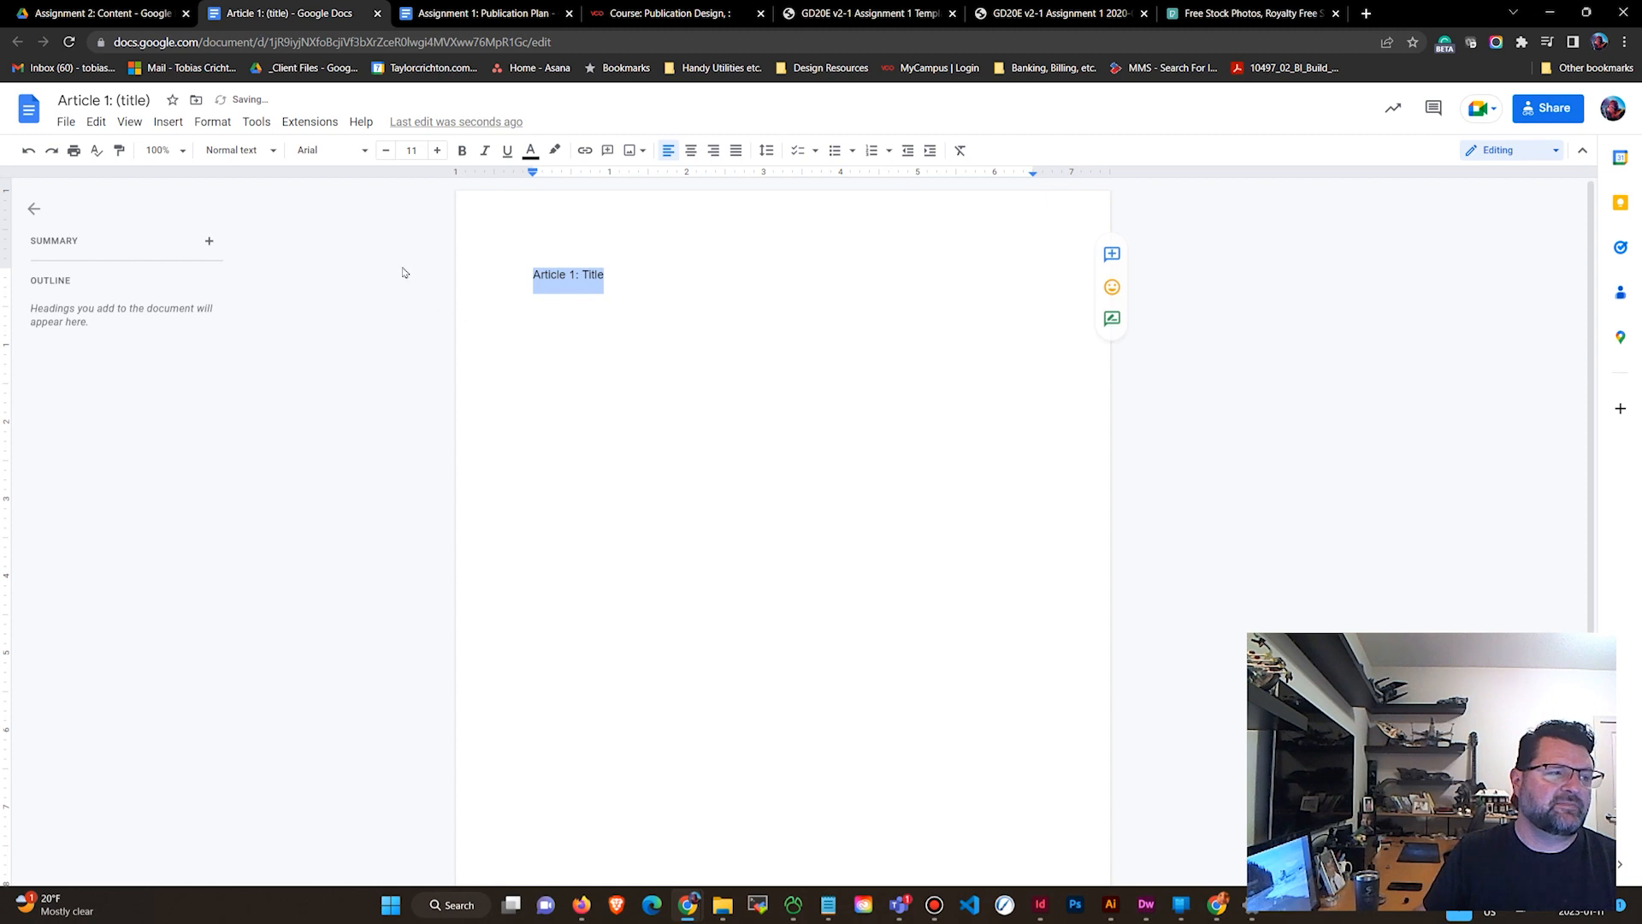
click(243, 153)
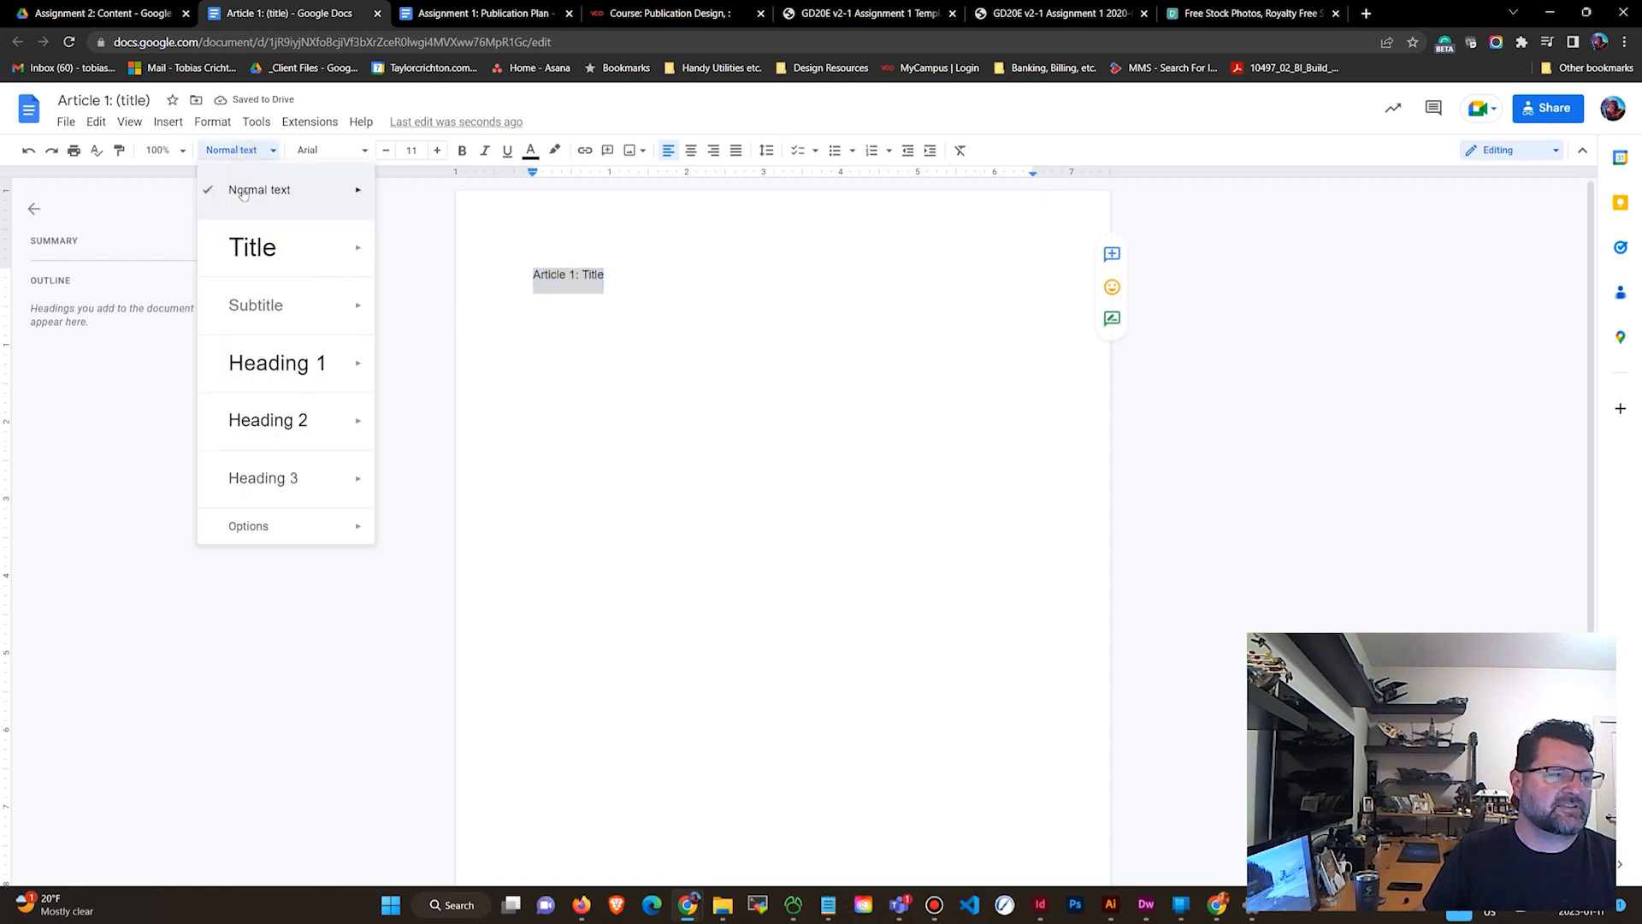
click(248, 263)
click(552, 285)
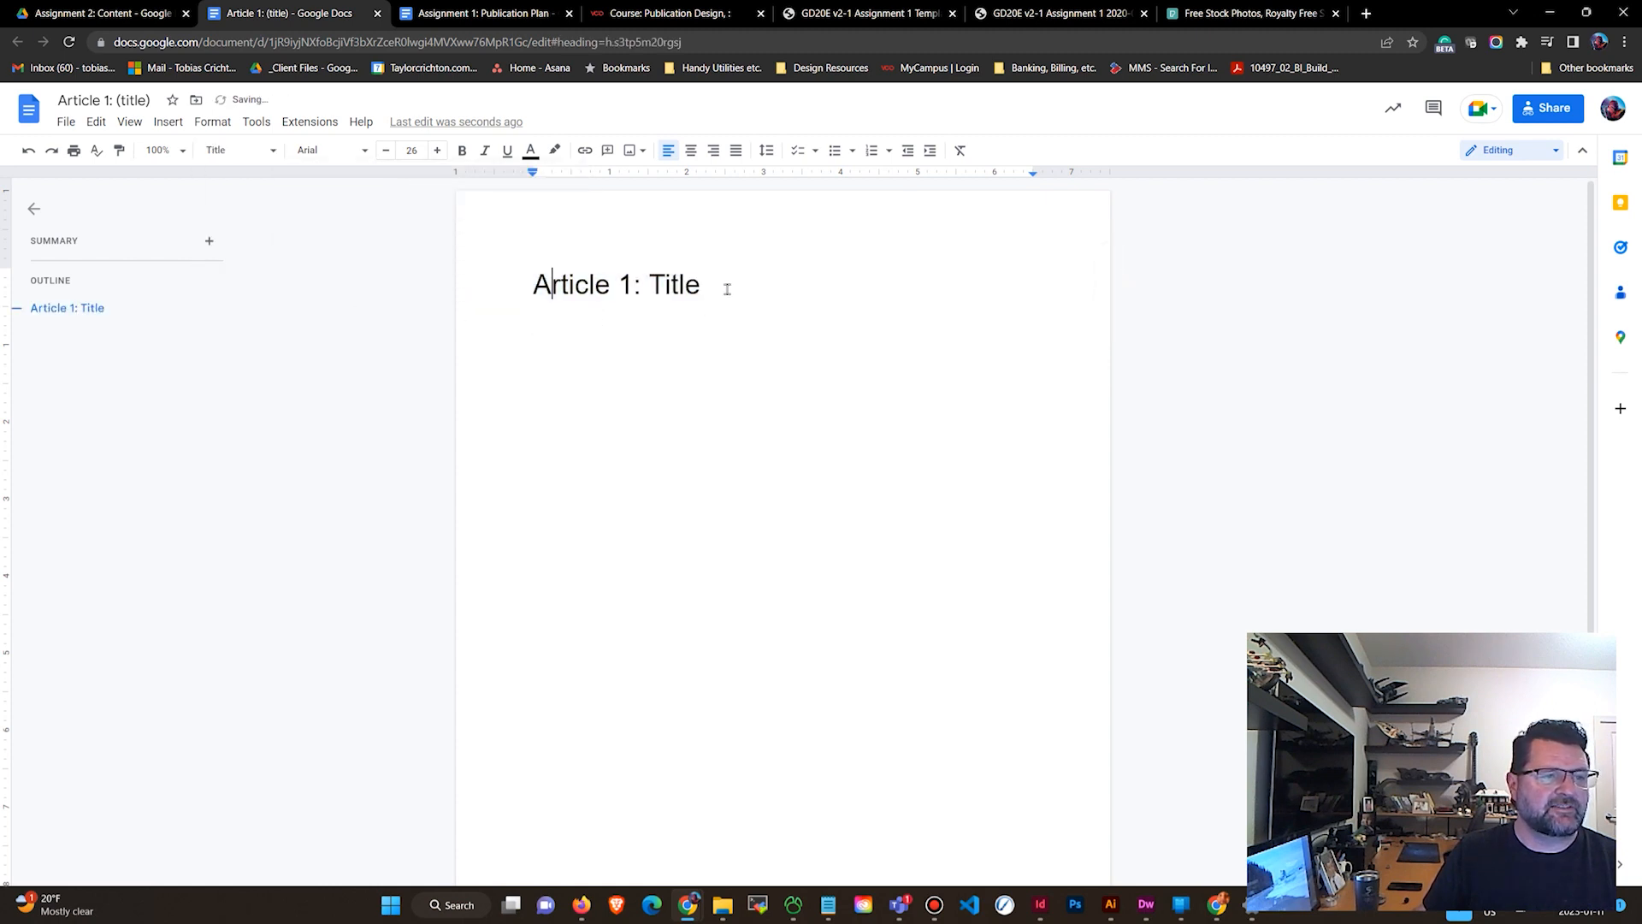
Add the line A beginner guide to understanding Overwatch 2 below the title and apply the Subtitle style.
click(729, 287)
key(Return)
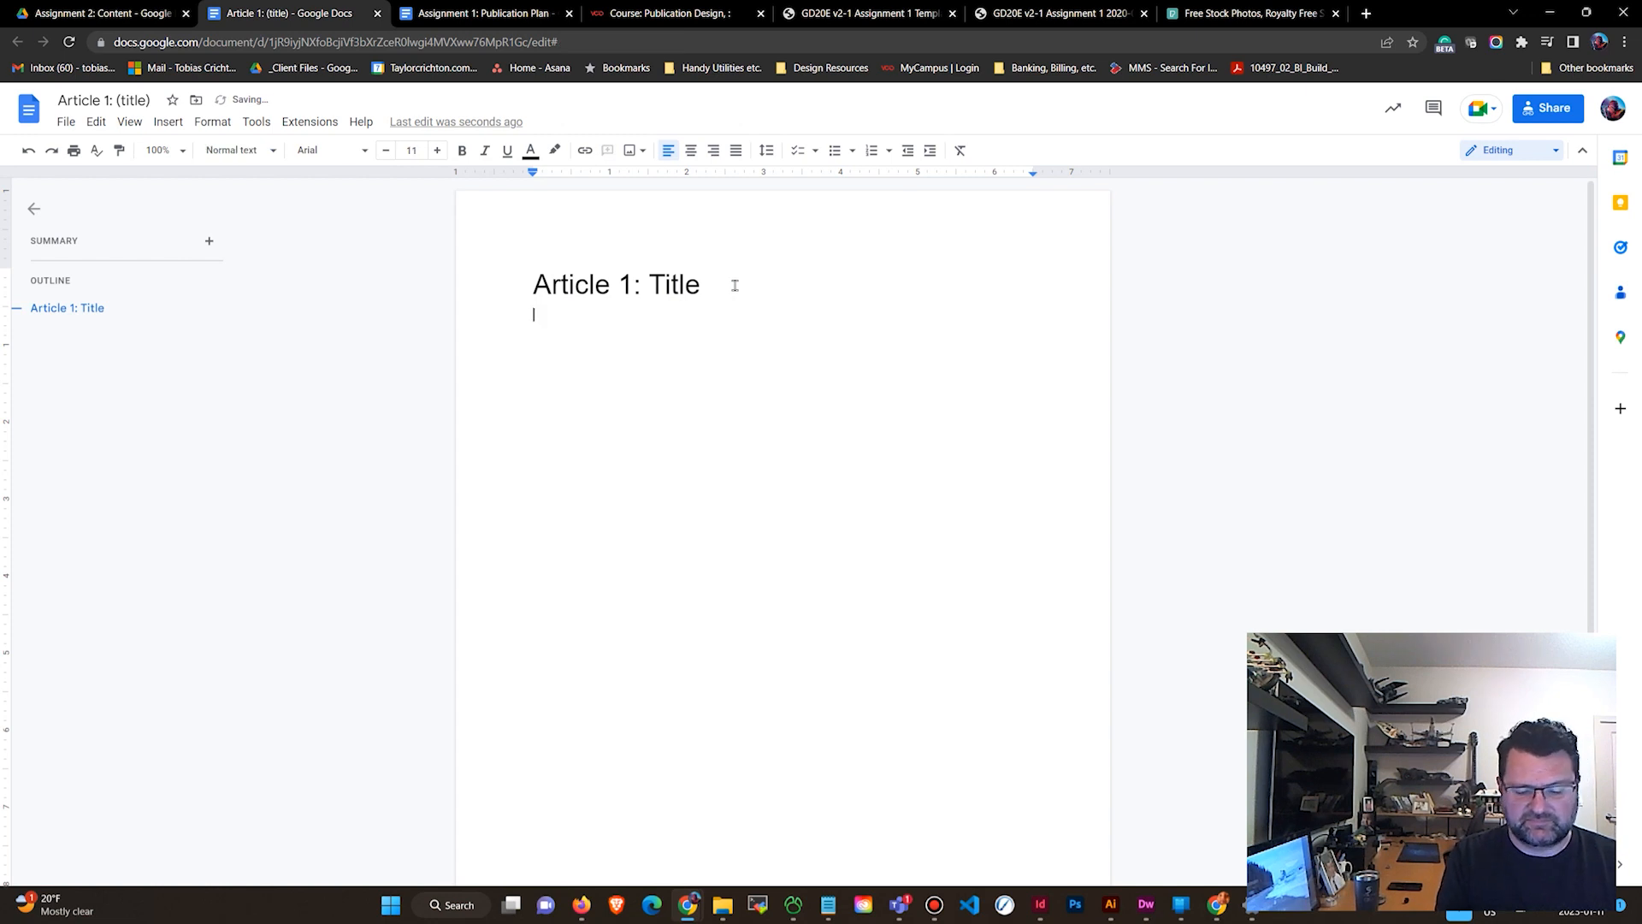
text(A )
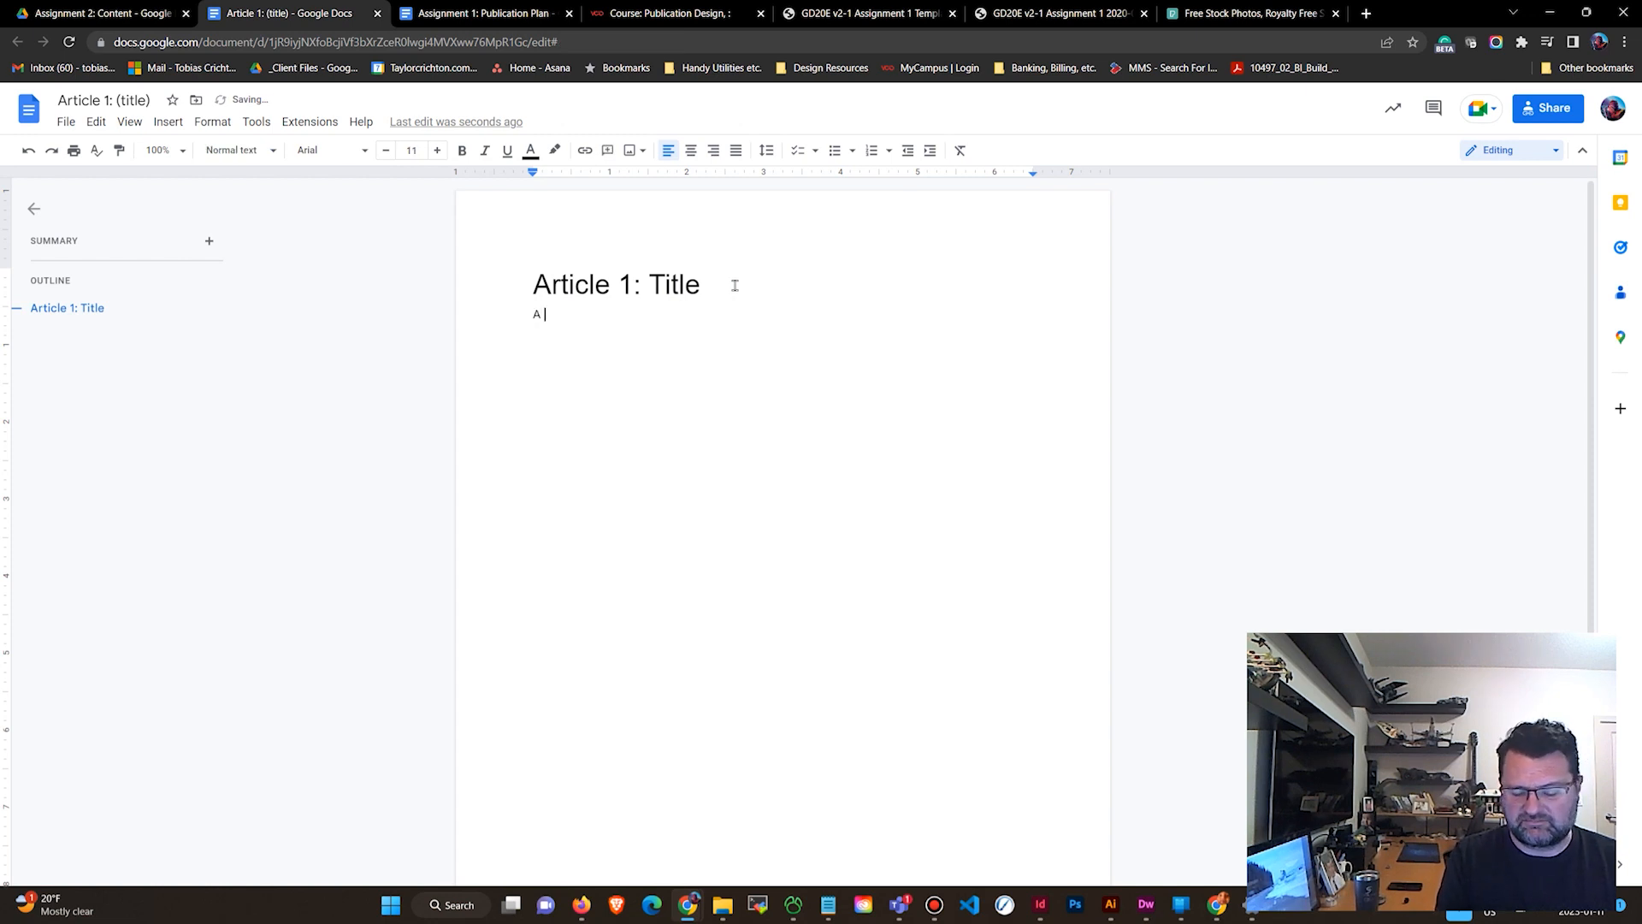
text(begi)
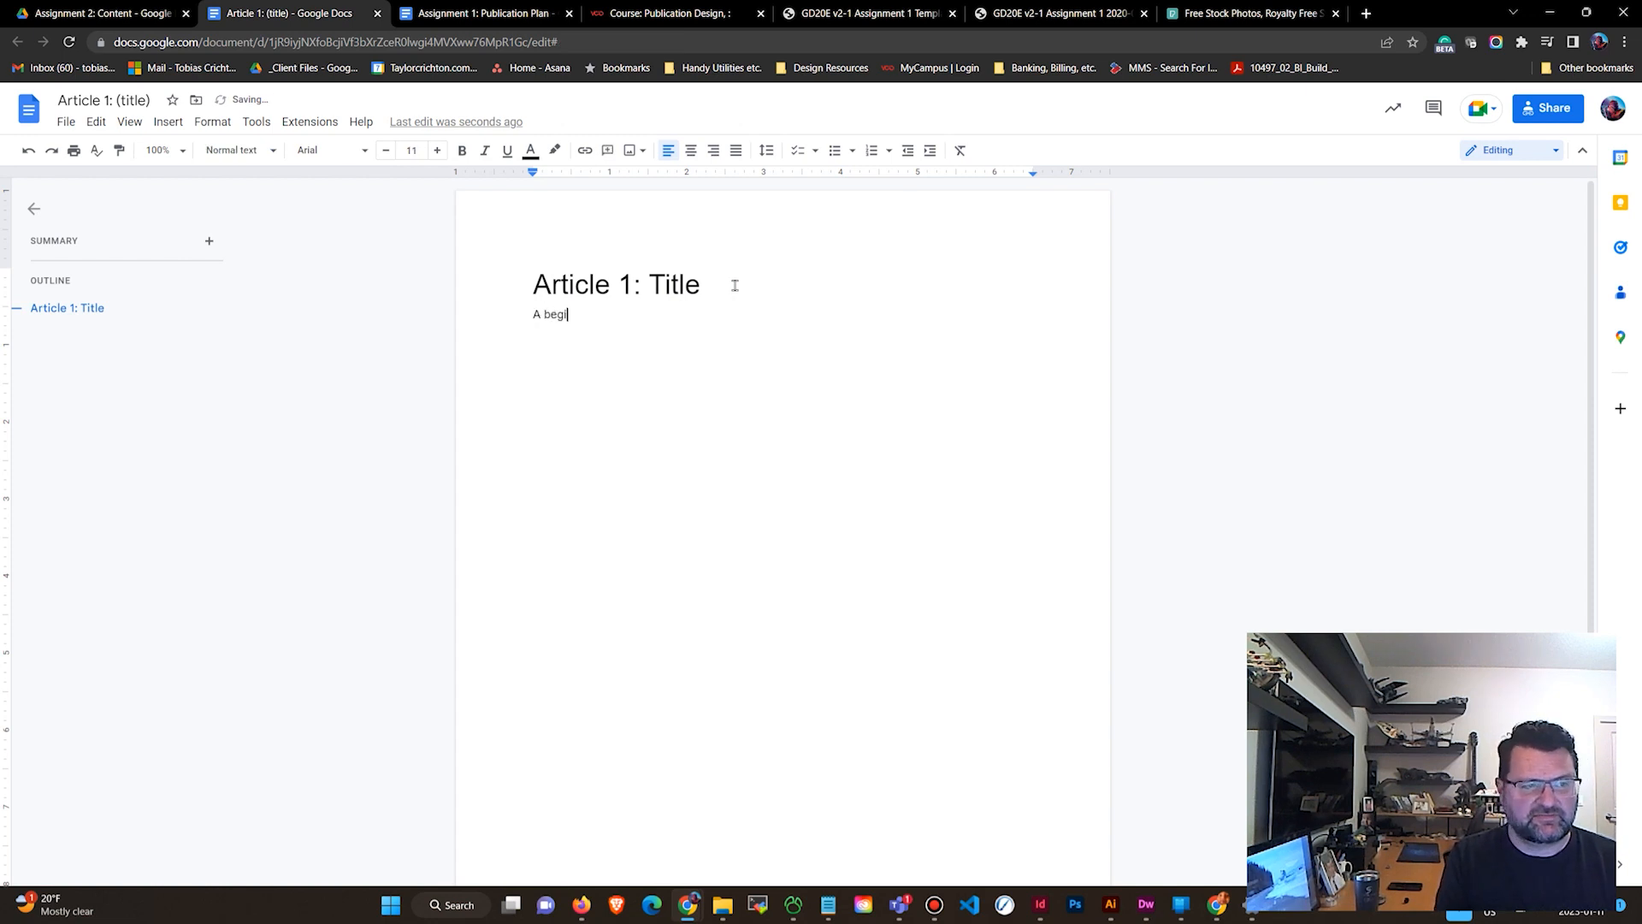
text(nner guide to u)
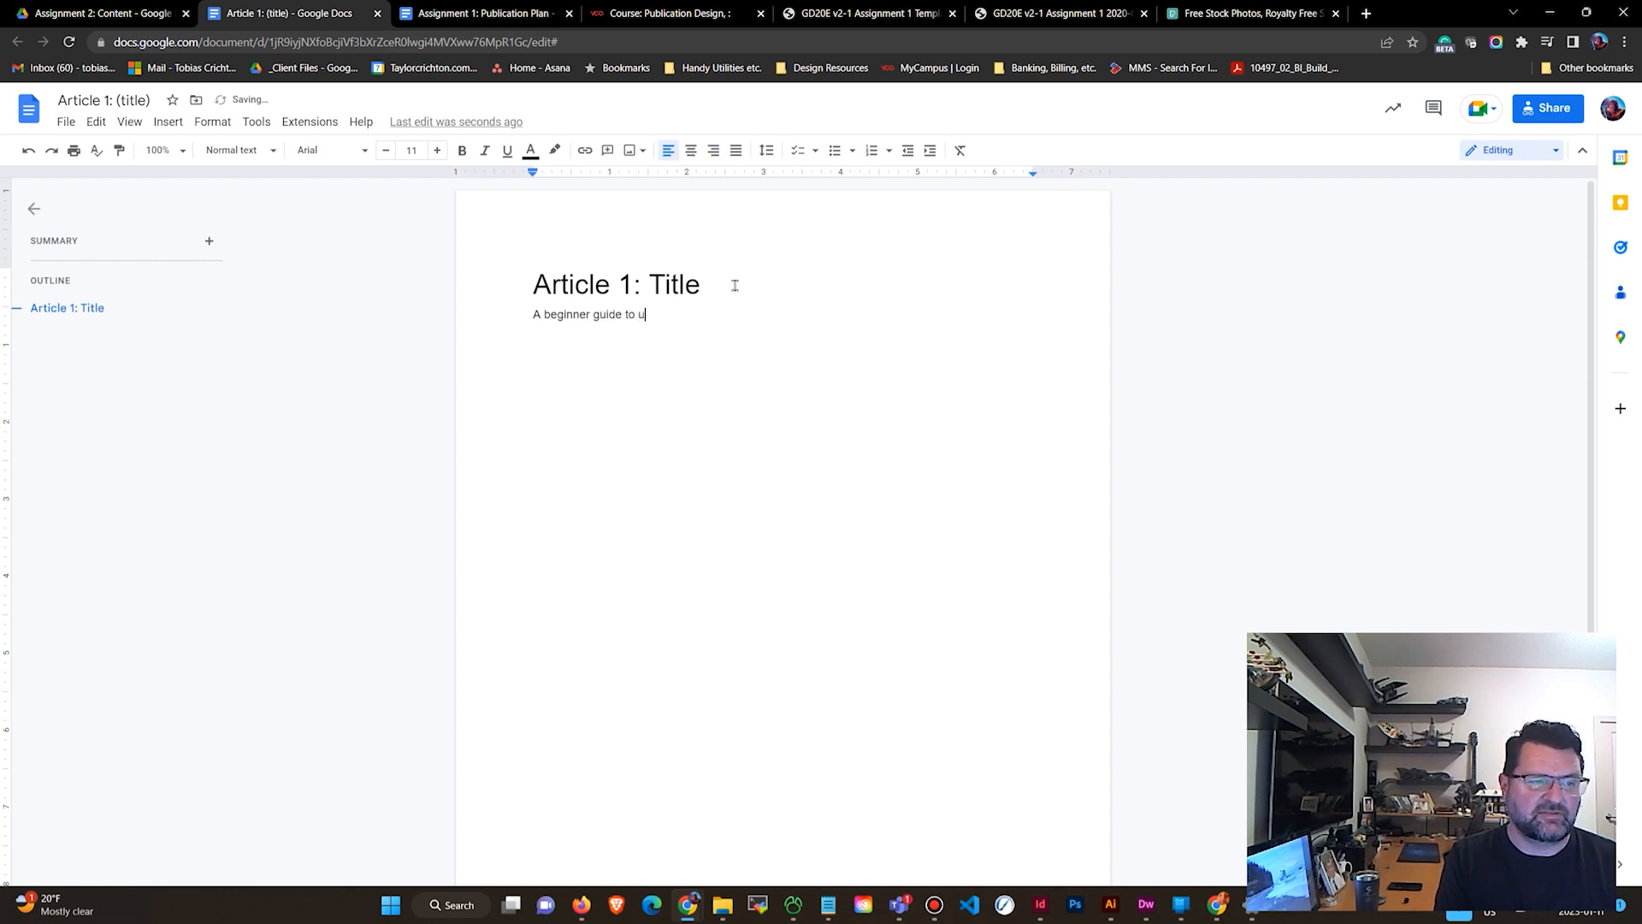
text(nderstanding)
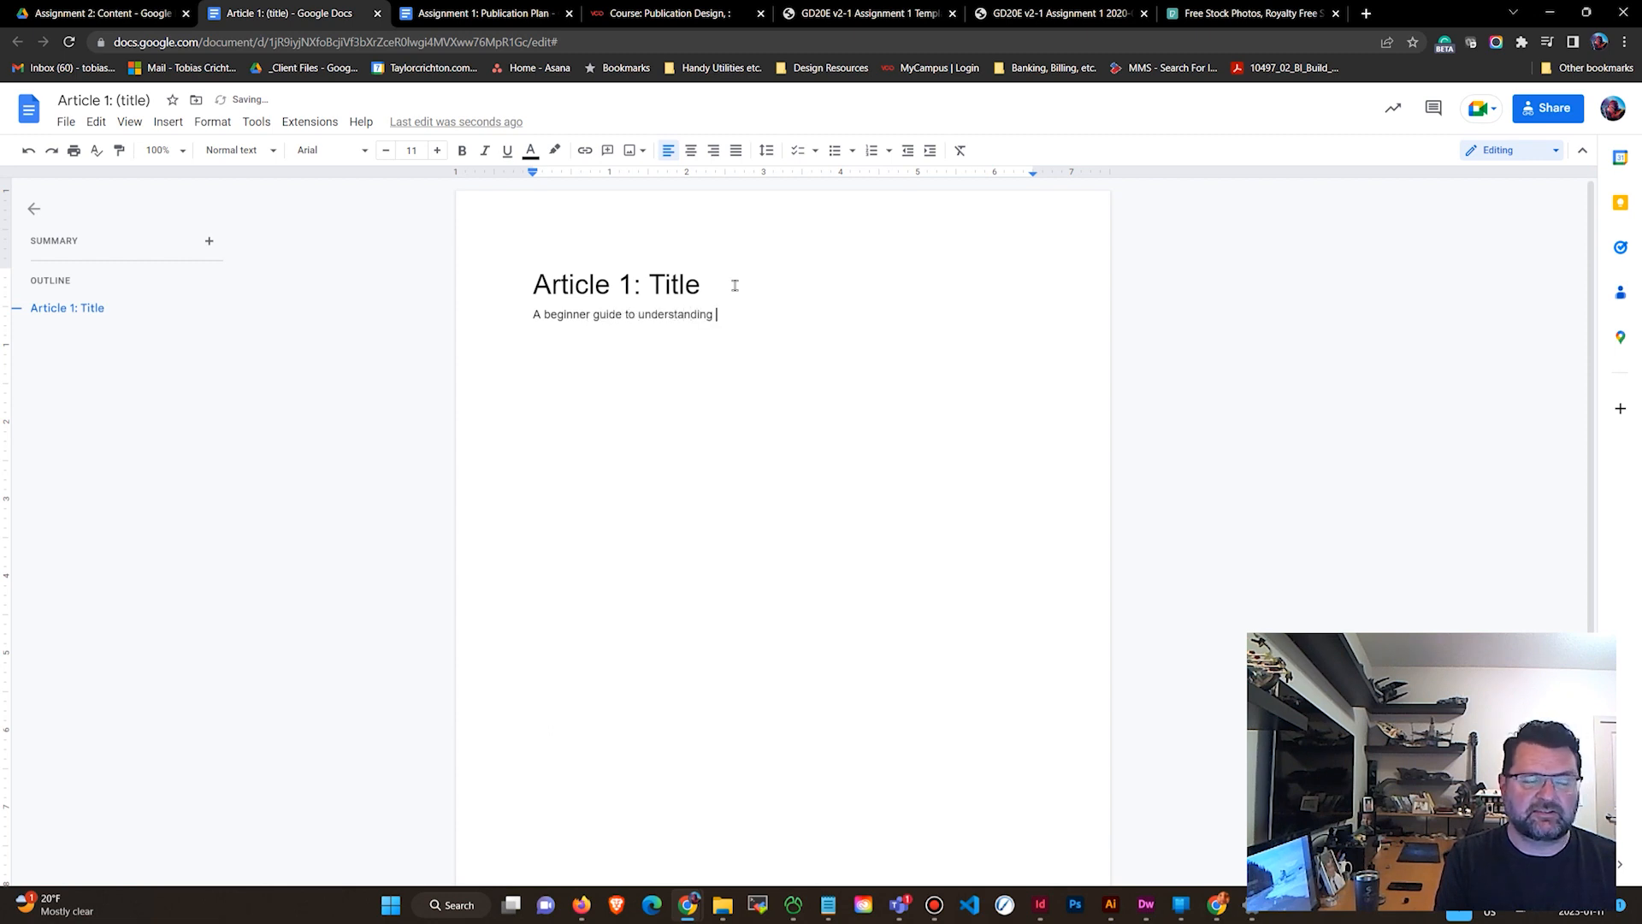
text( Overwatch 2)
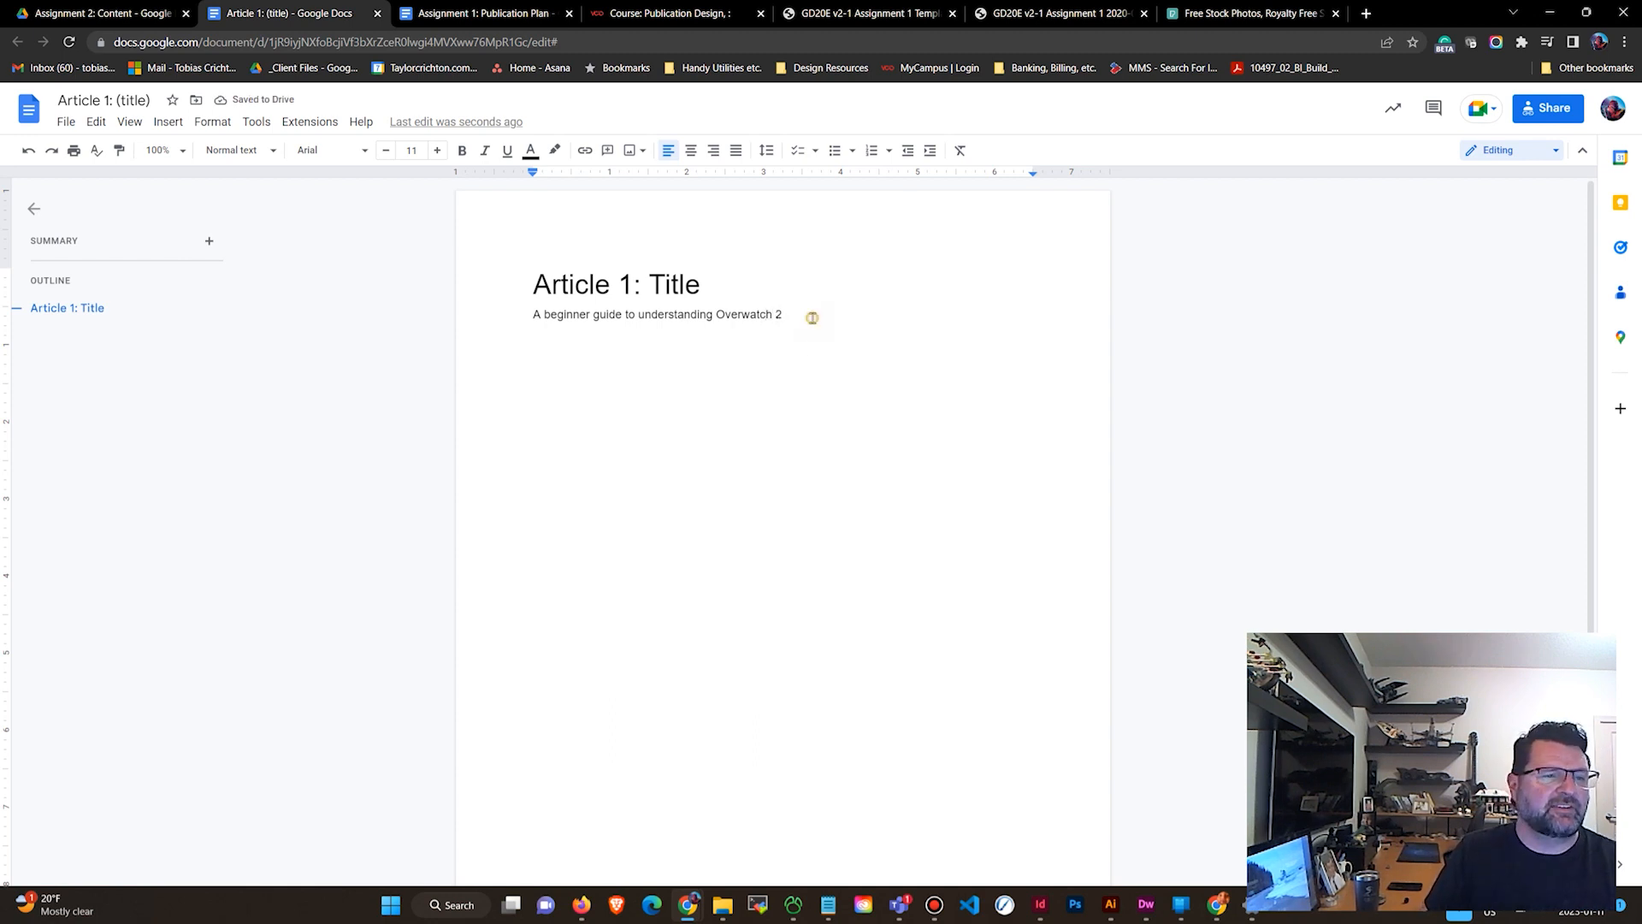
drag(813, 319, 502, 319)
click(240, 156)
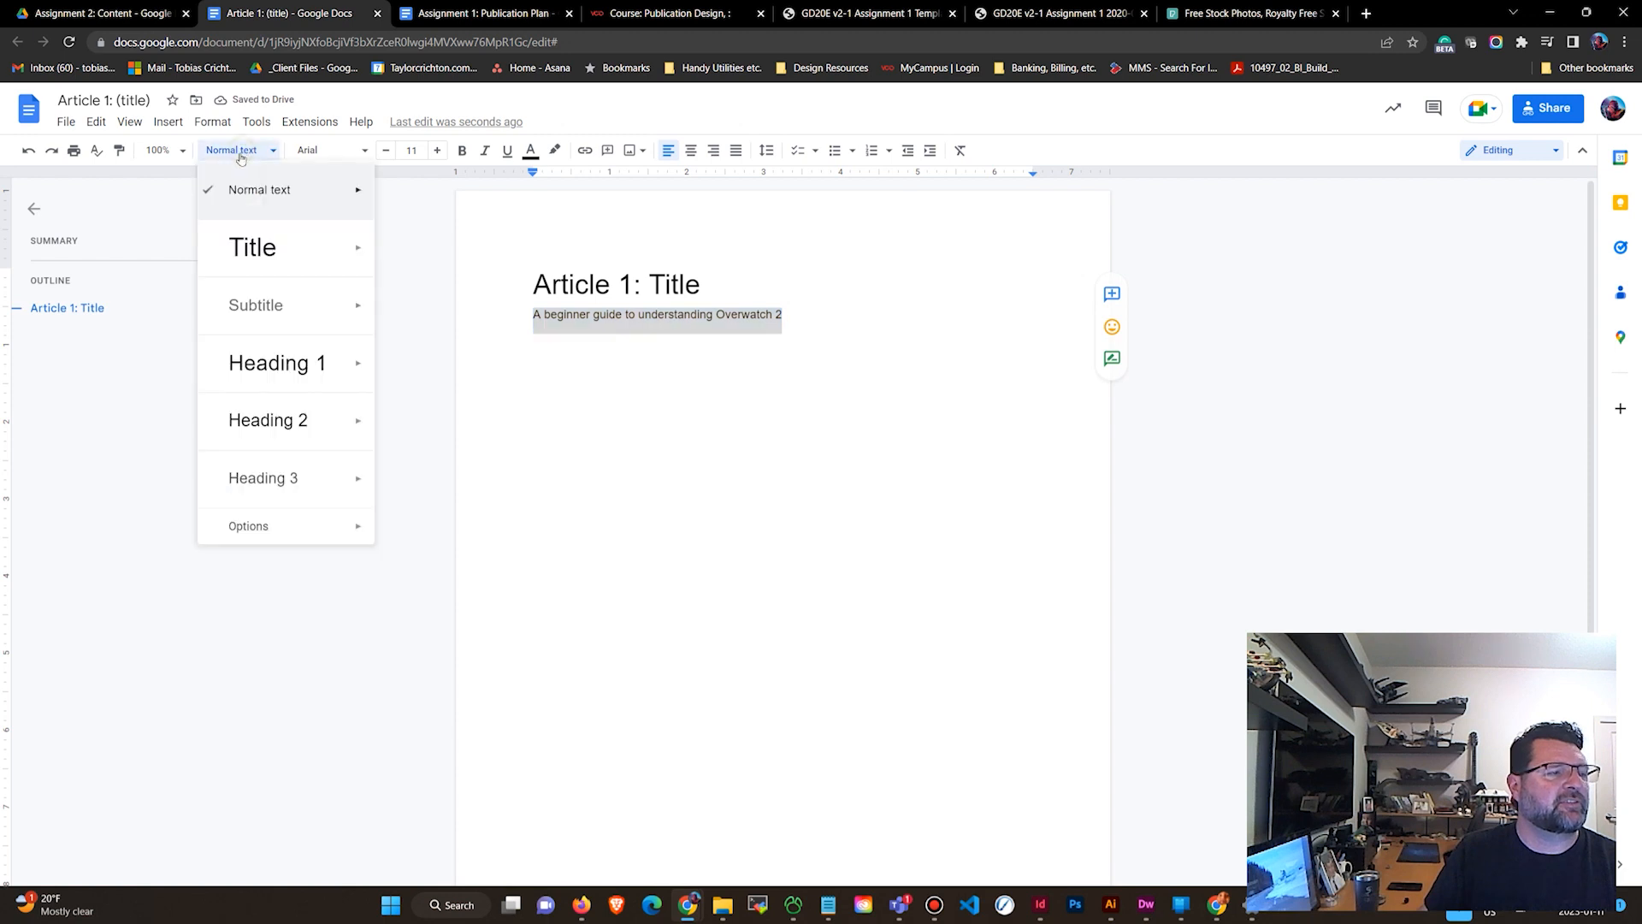
click(268, 306)
click(685, 395)
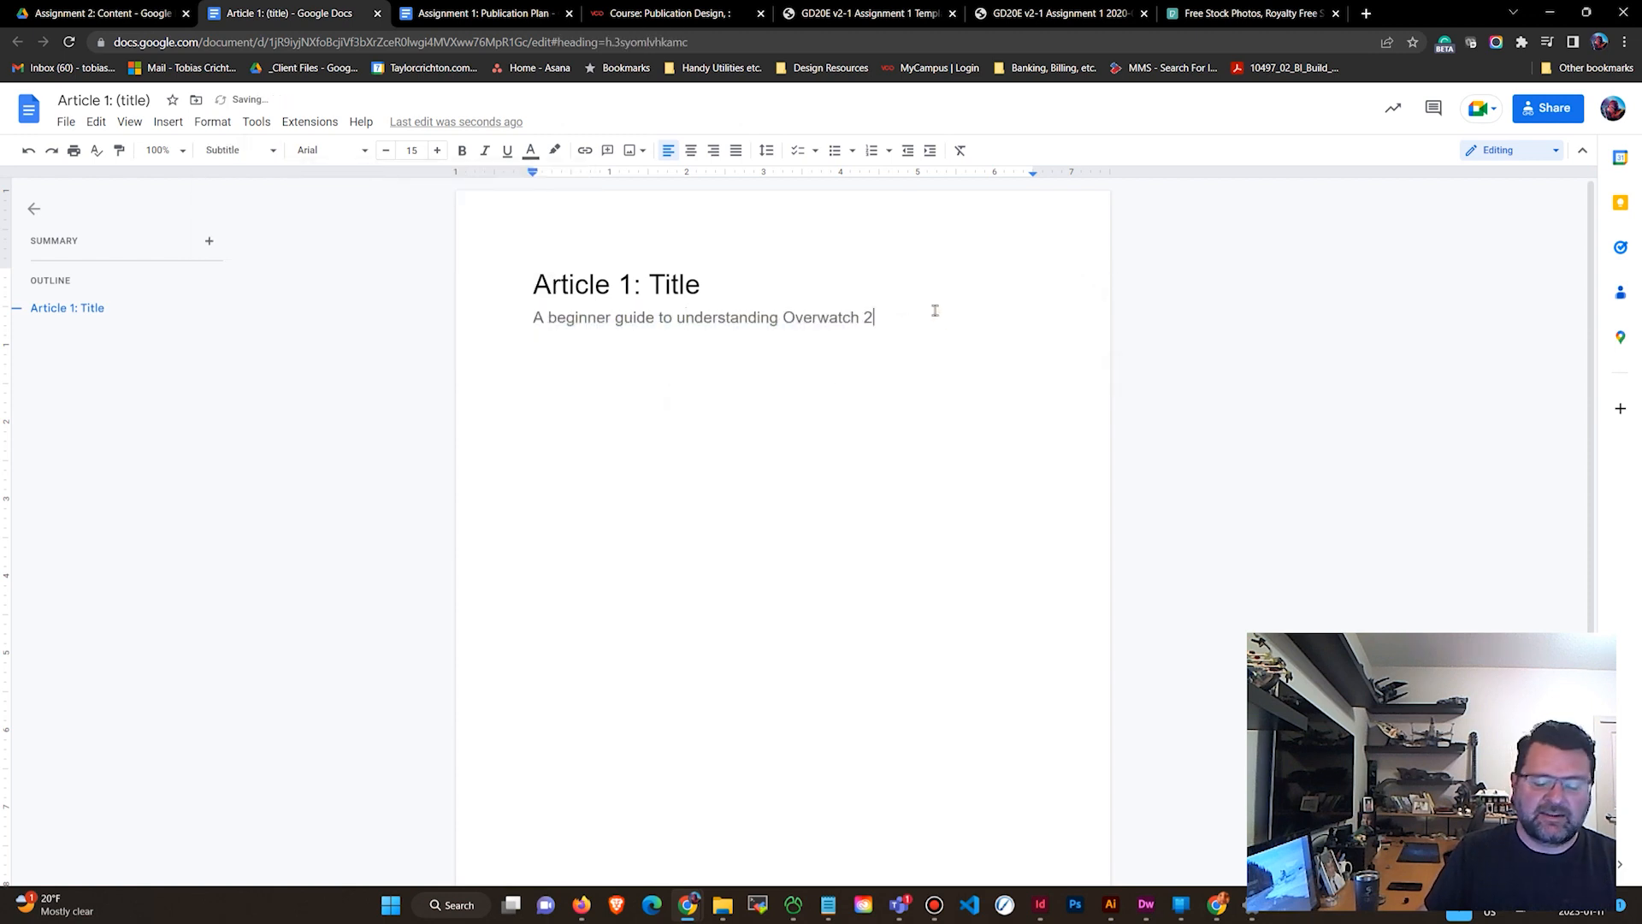
Add the author's full name and the date January 11, 2023 on separate lines below the subtitle.
key(Return)
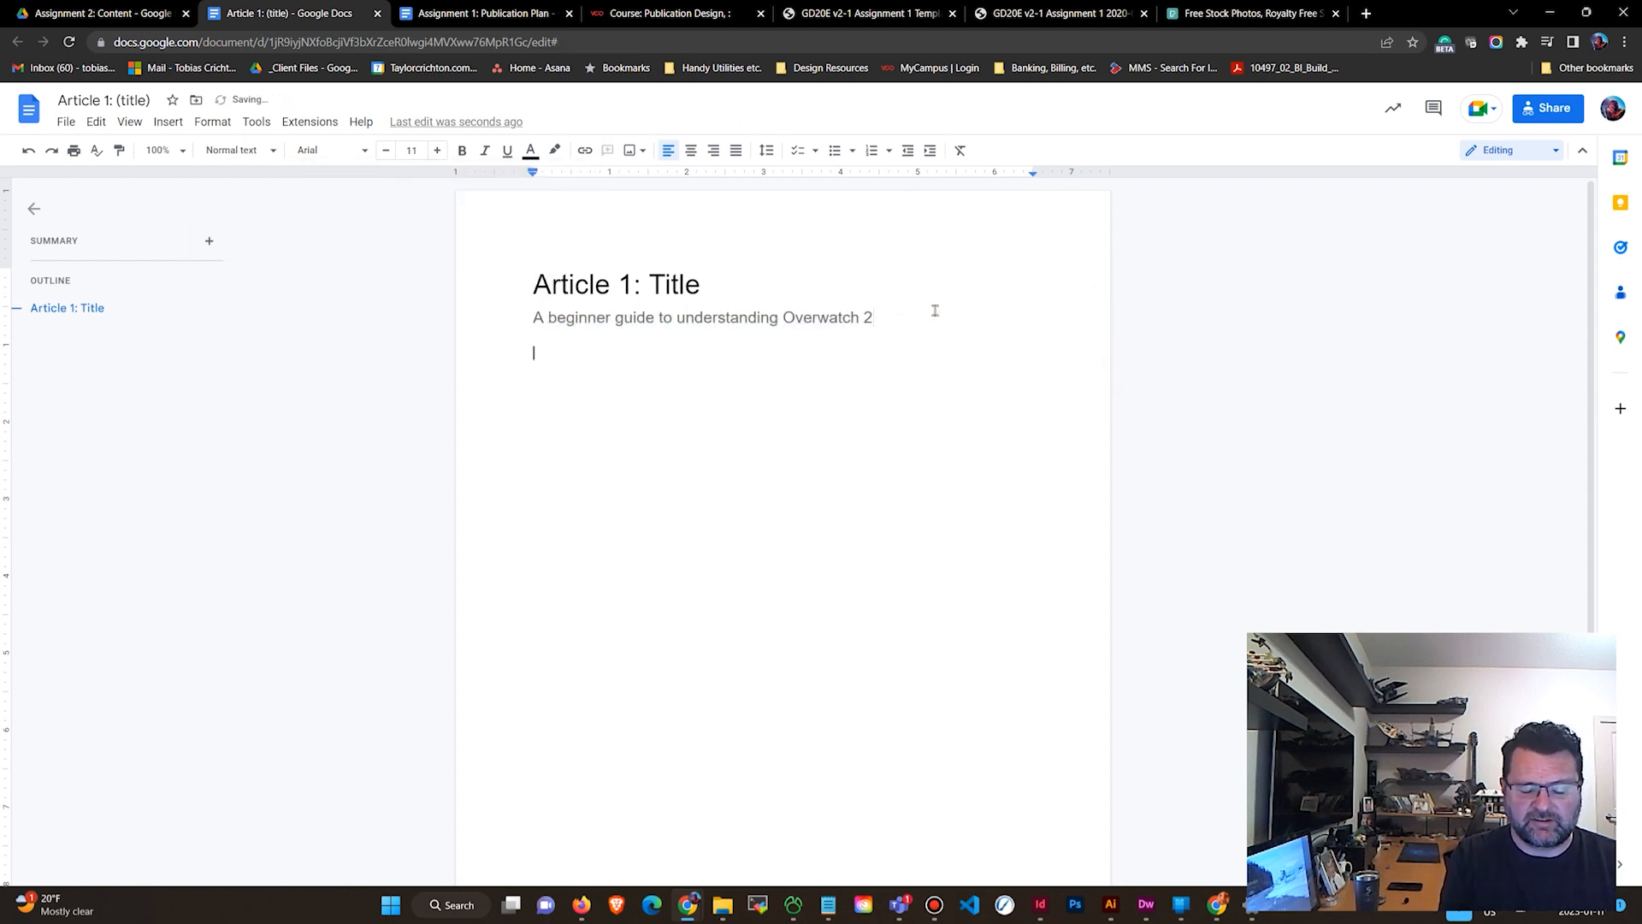
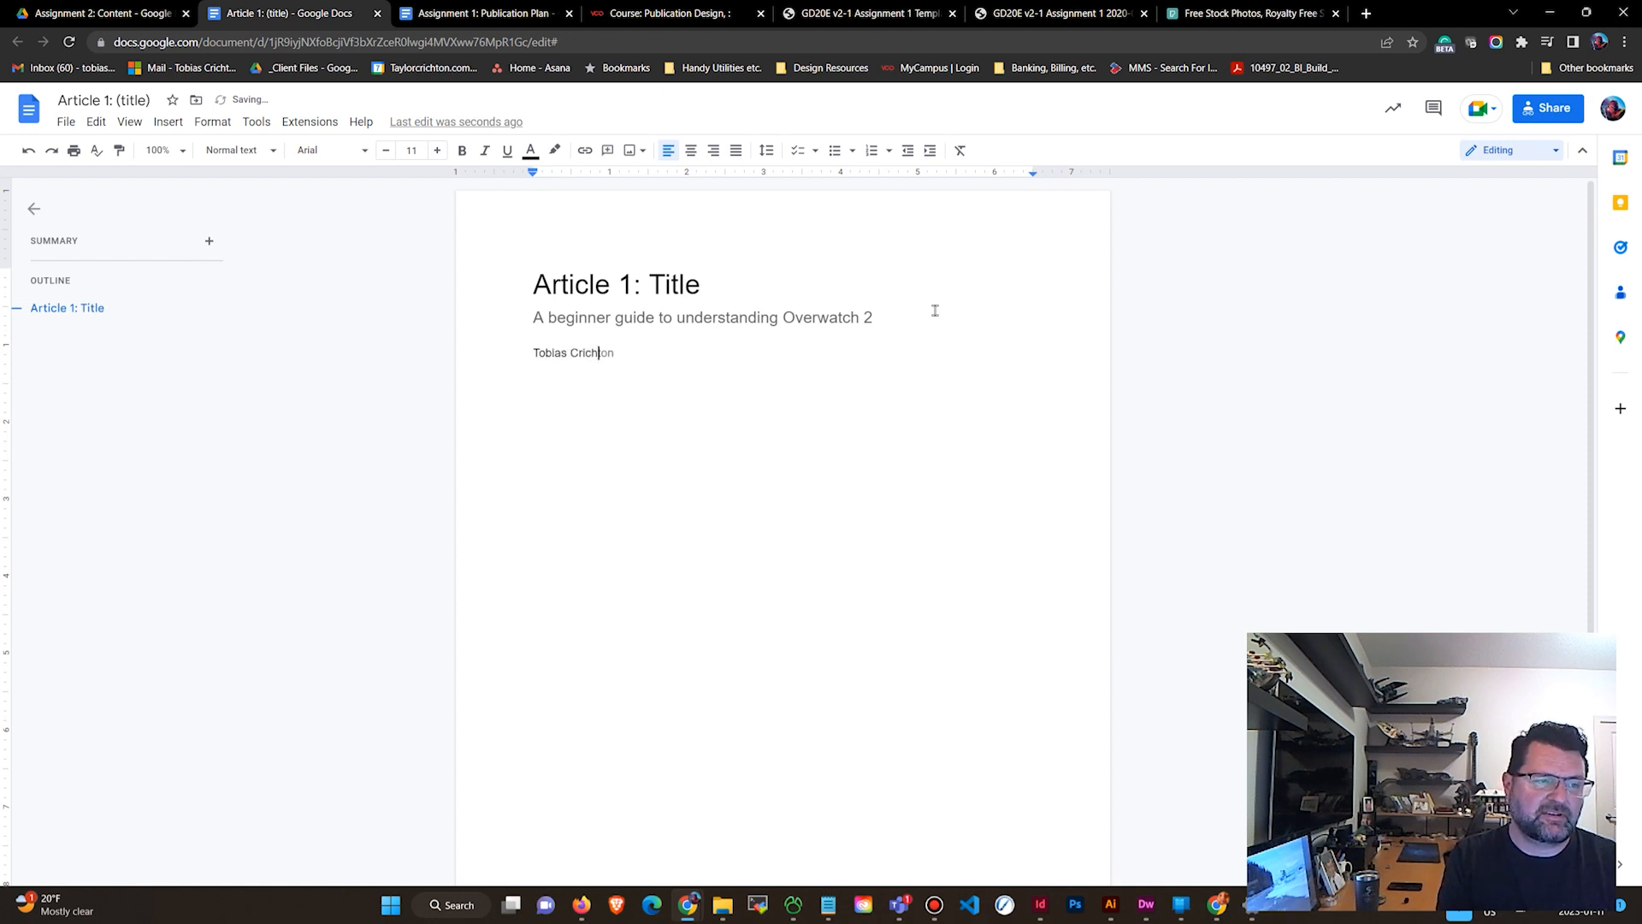
key(Tab)
key(Return)
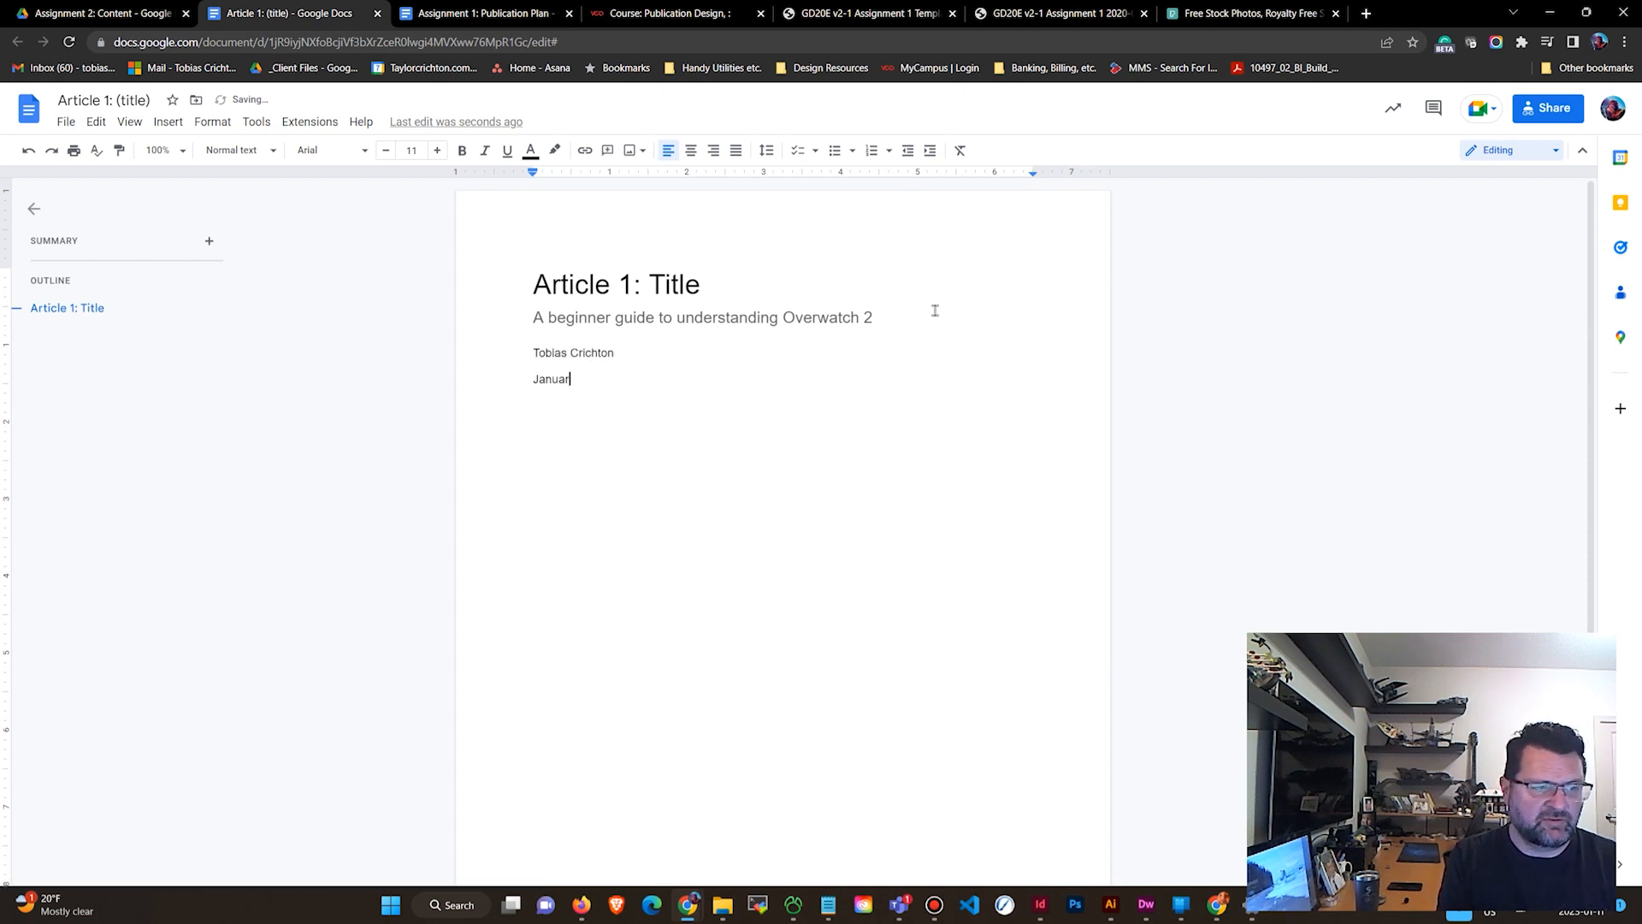
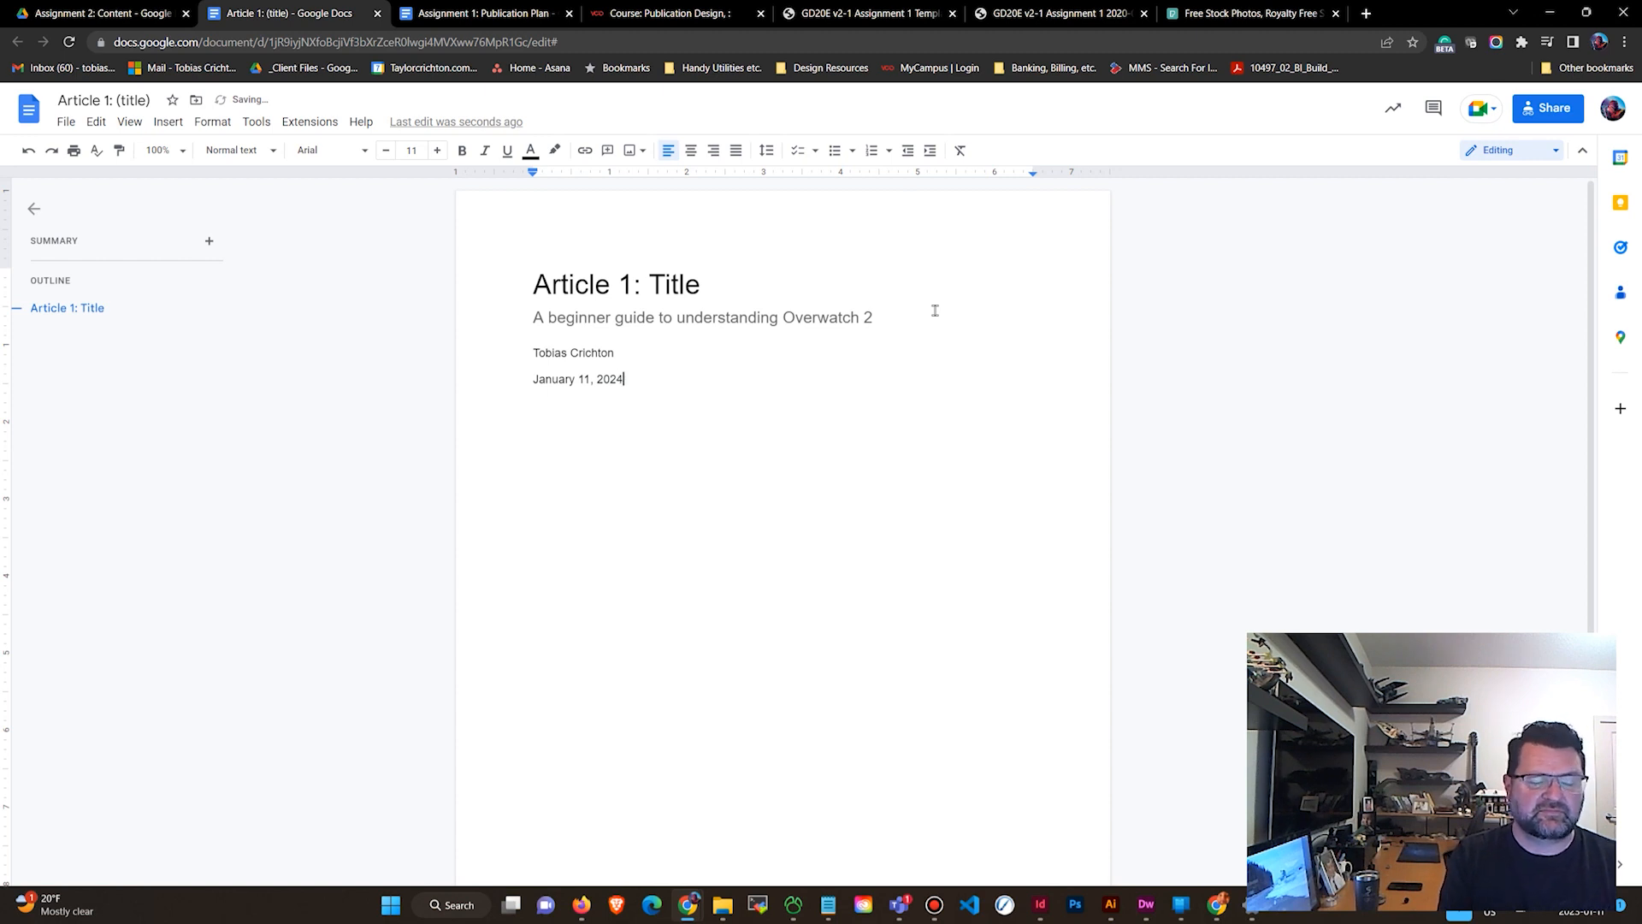
Add the author's e-mail address on a line directly under the date and start a new paragraph.
key(shift+Return)
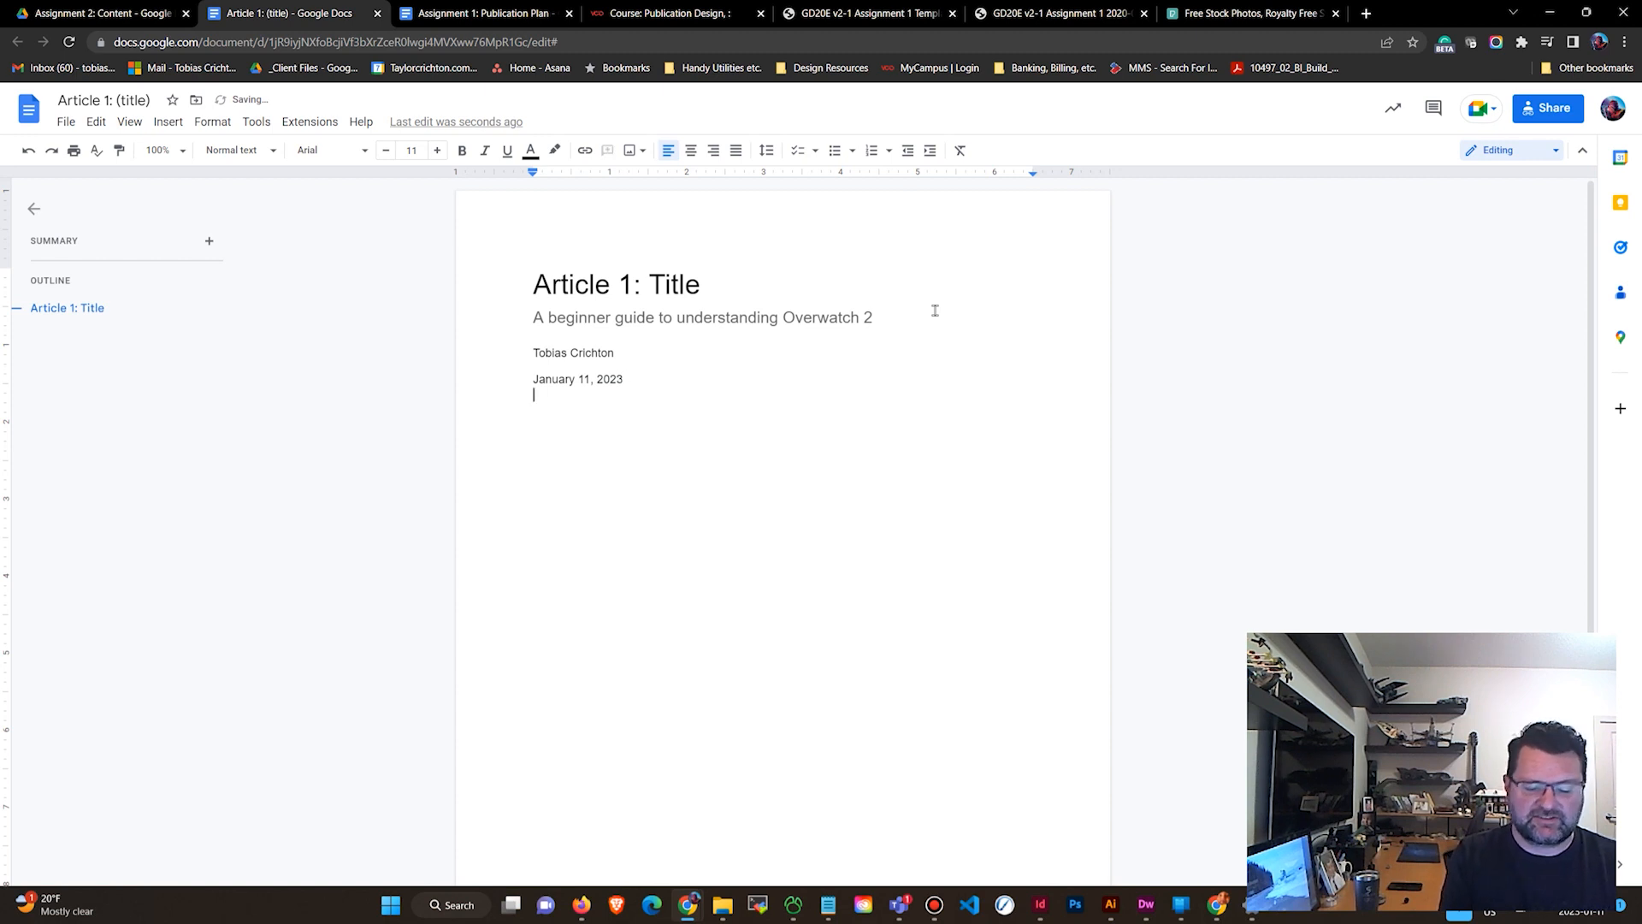
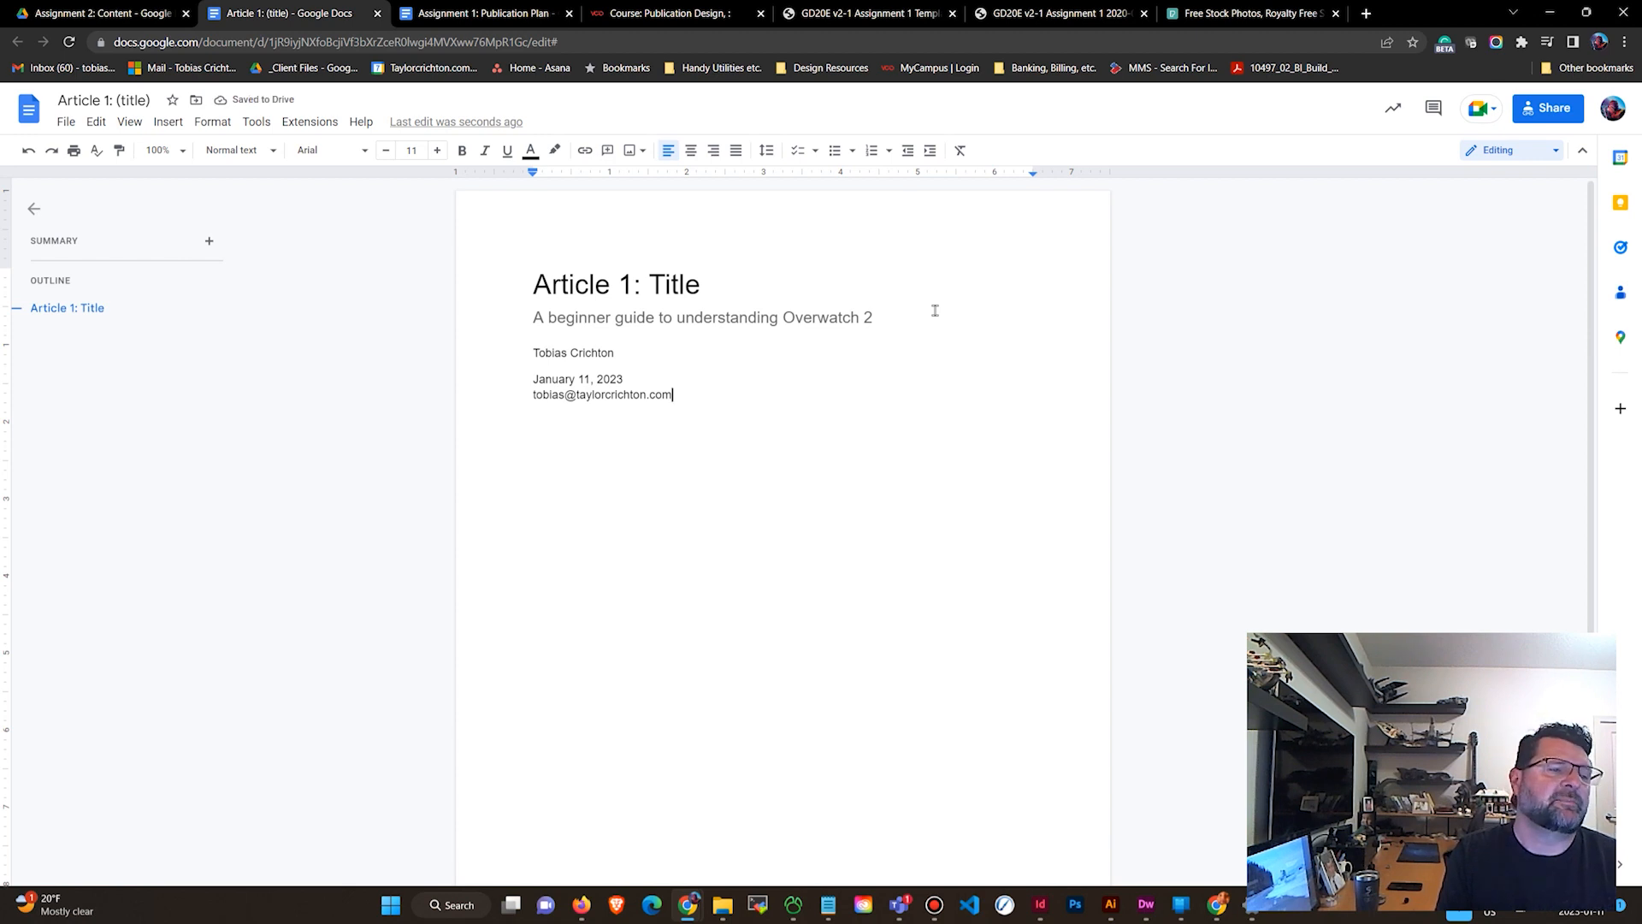
key(Return)
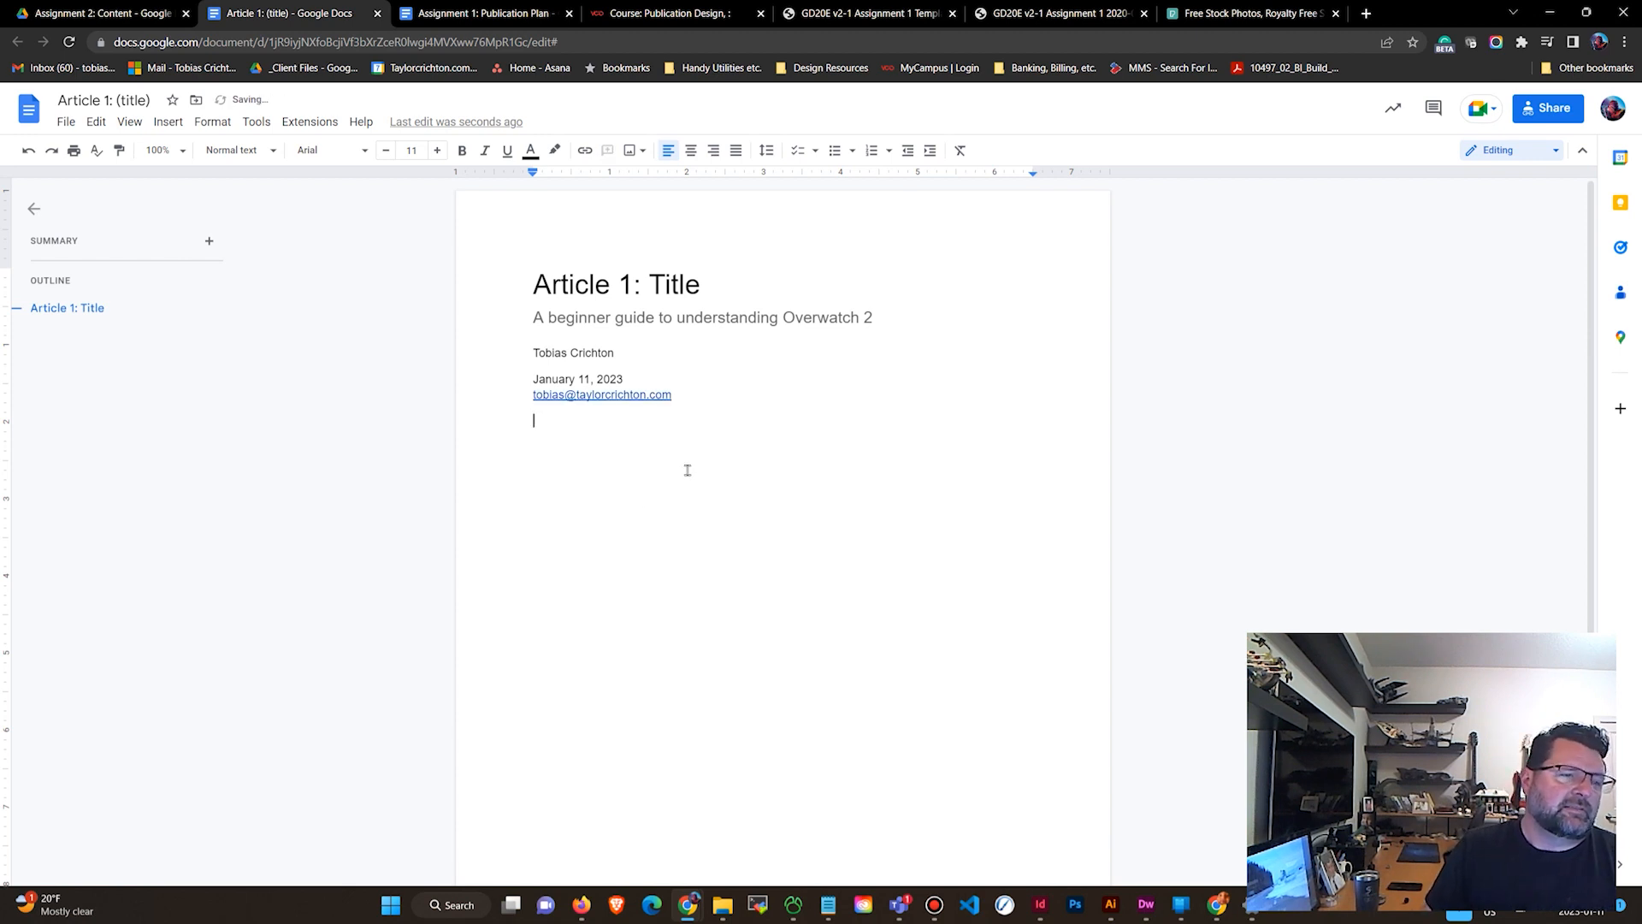
drag(723, 404, 515, 357)
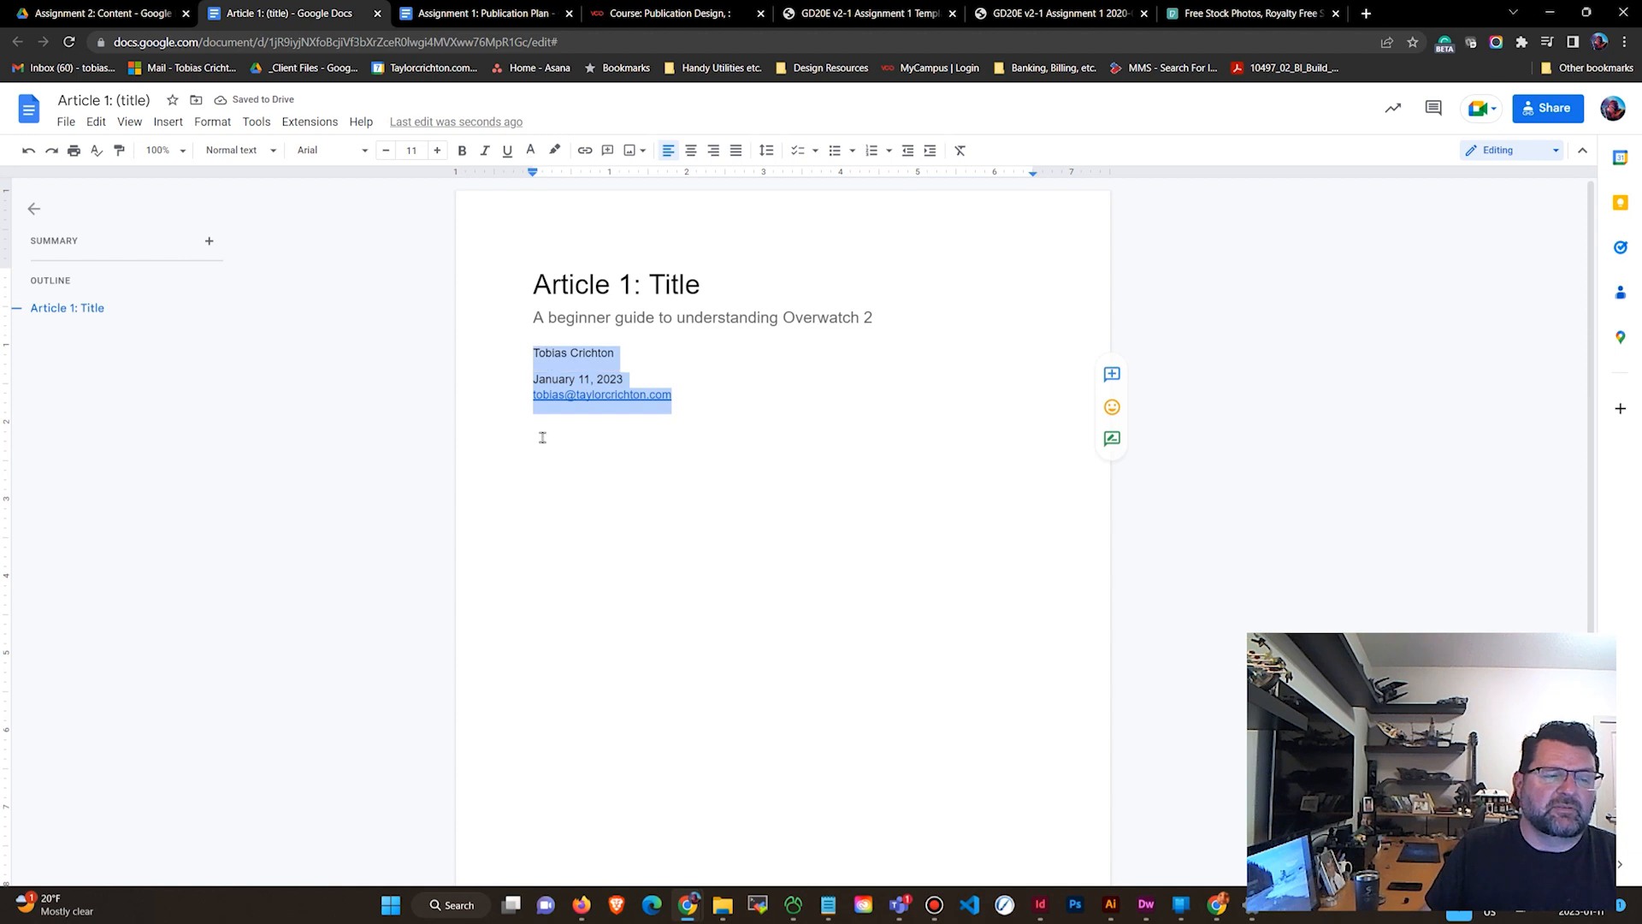
drag(543, 436, 536, 456)
click(551, 449)
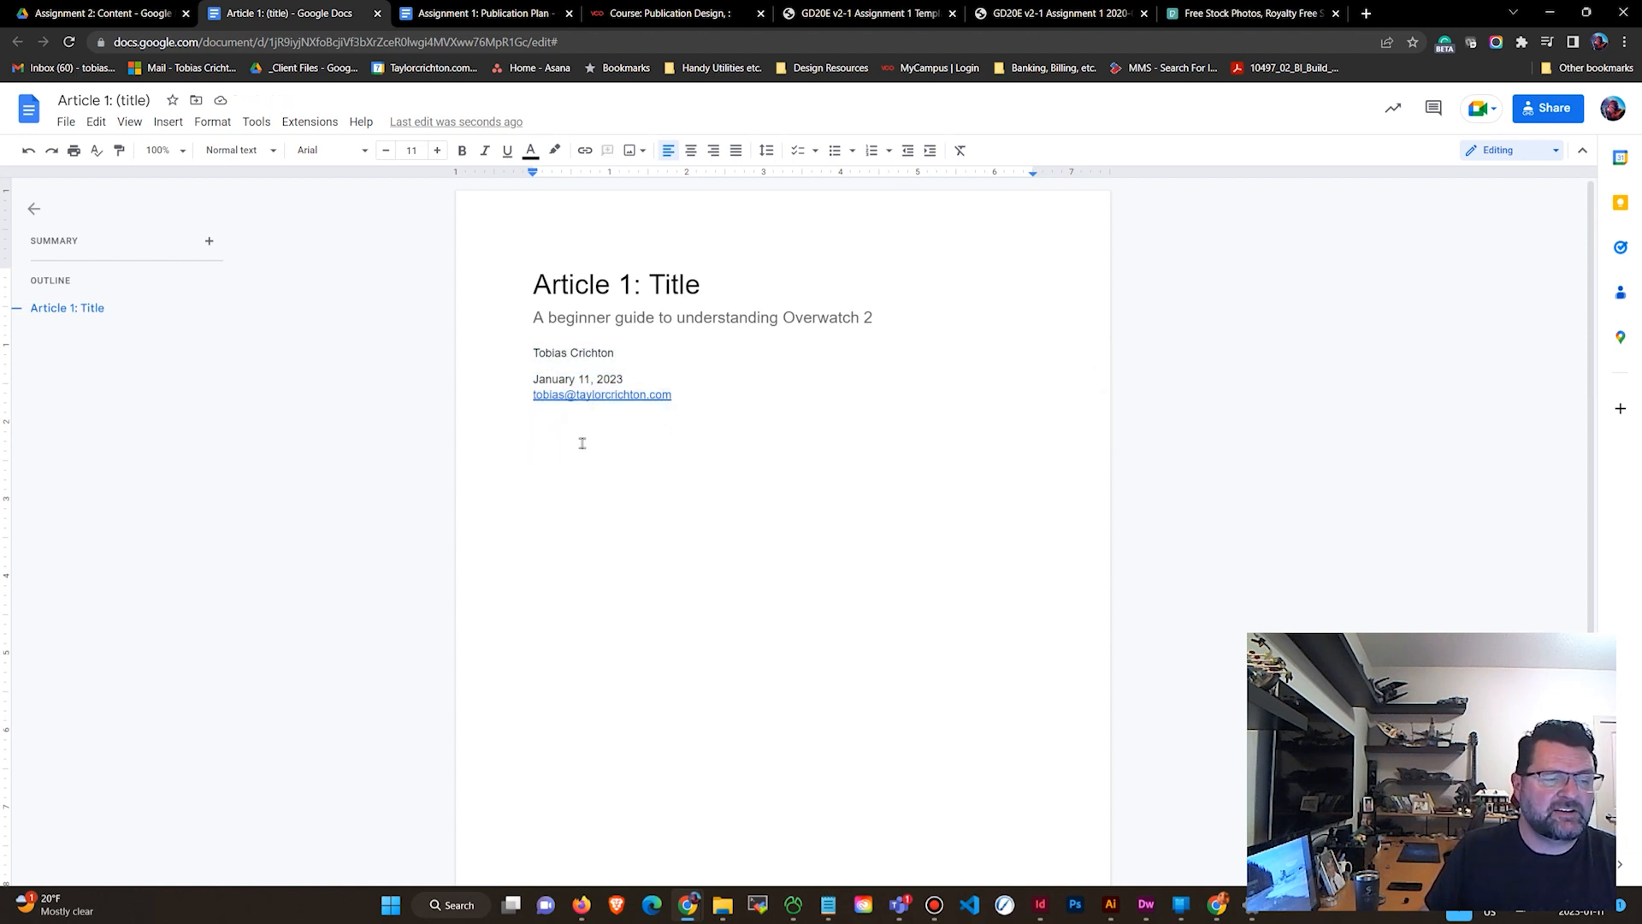
scroll(569, 513, down, 2)
scroll(573, 535, up, 2)
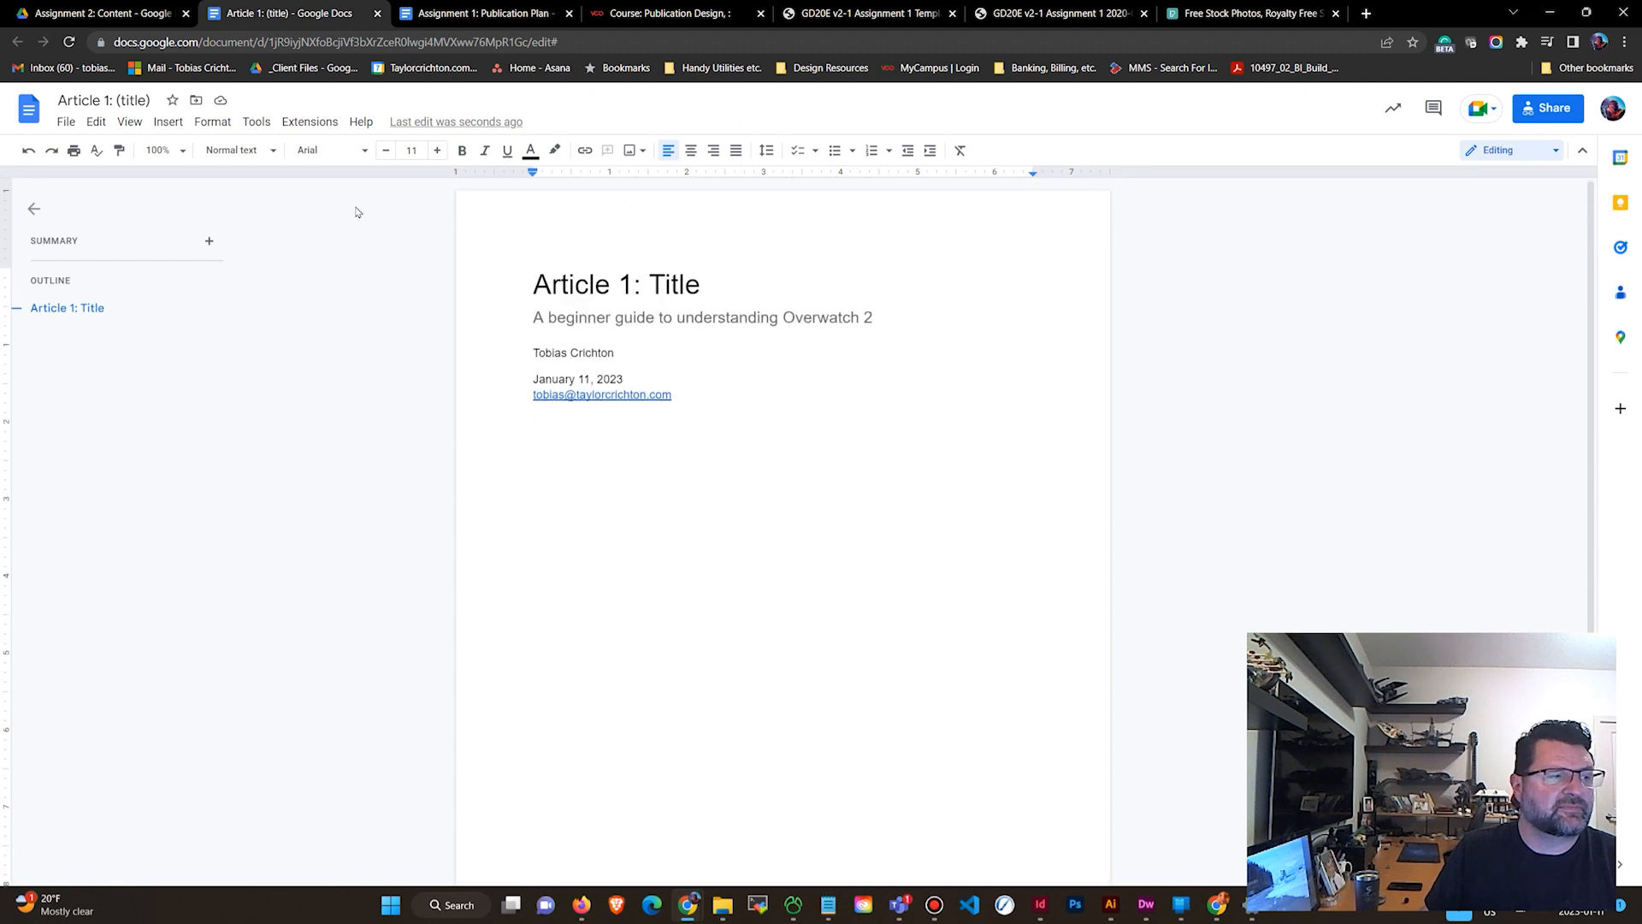
click(253, 152)
click(253, 152)
click(253, 152)
click(253, 153)
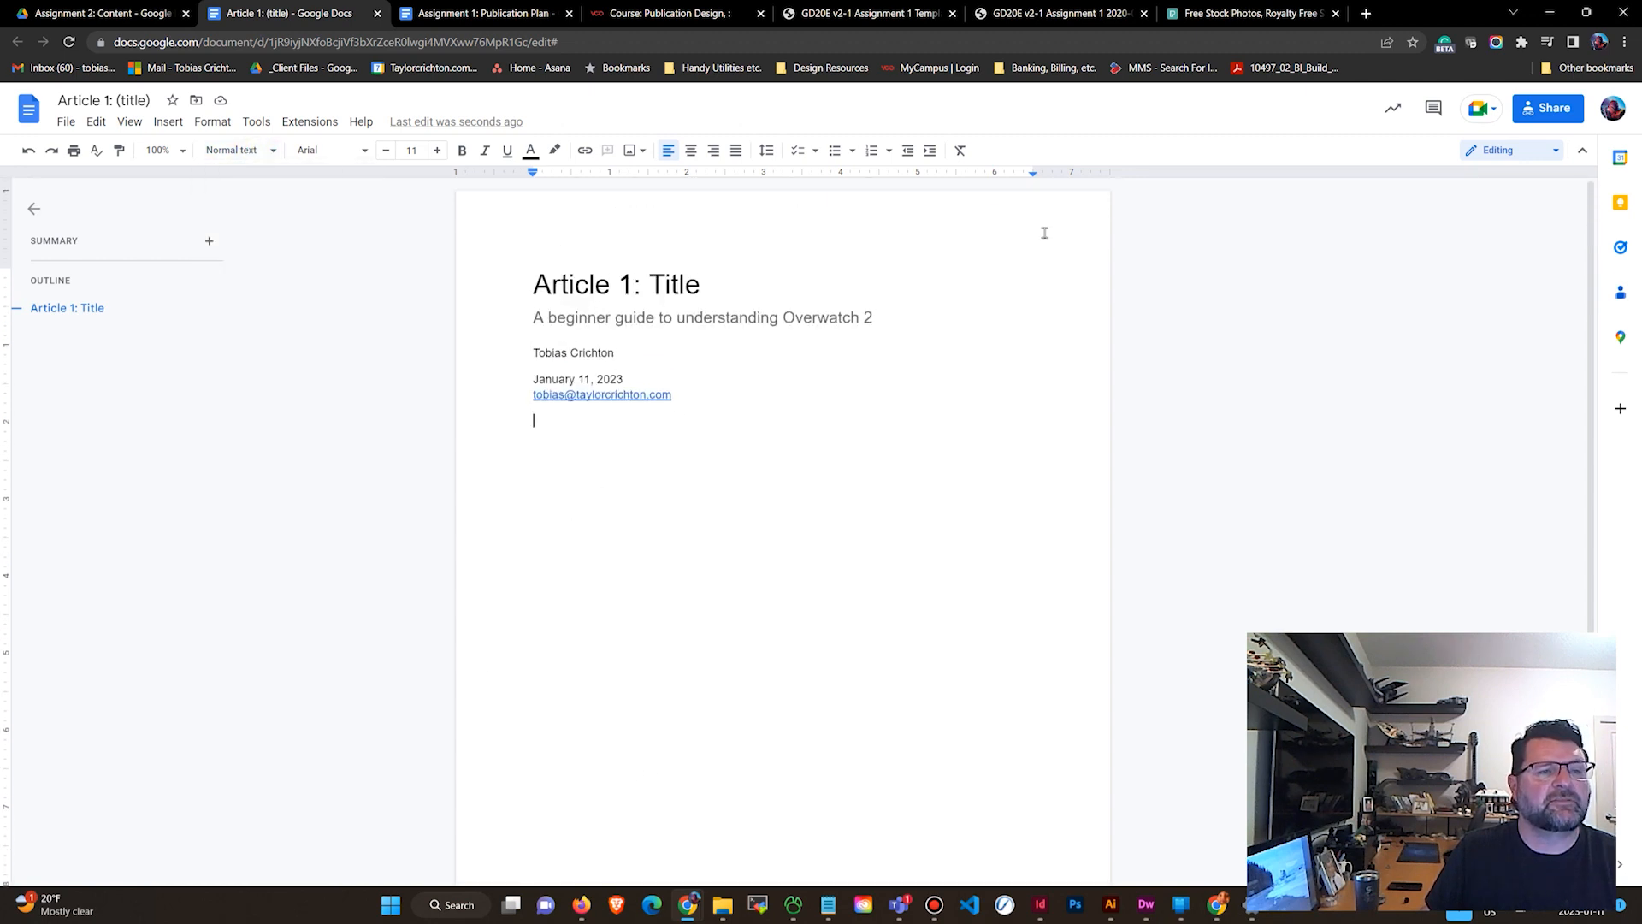
Share Article 1 so anyone with the link can comment, and copy its share link.
click(1555, 112)
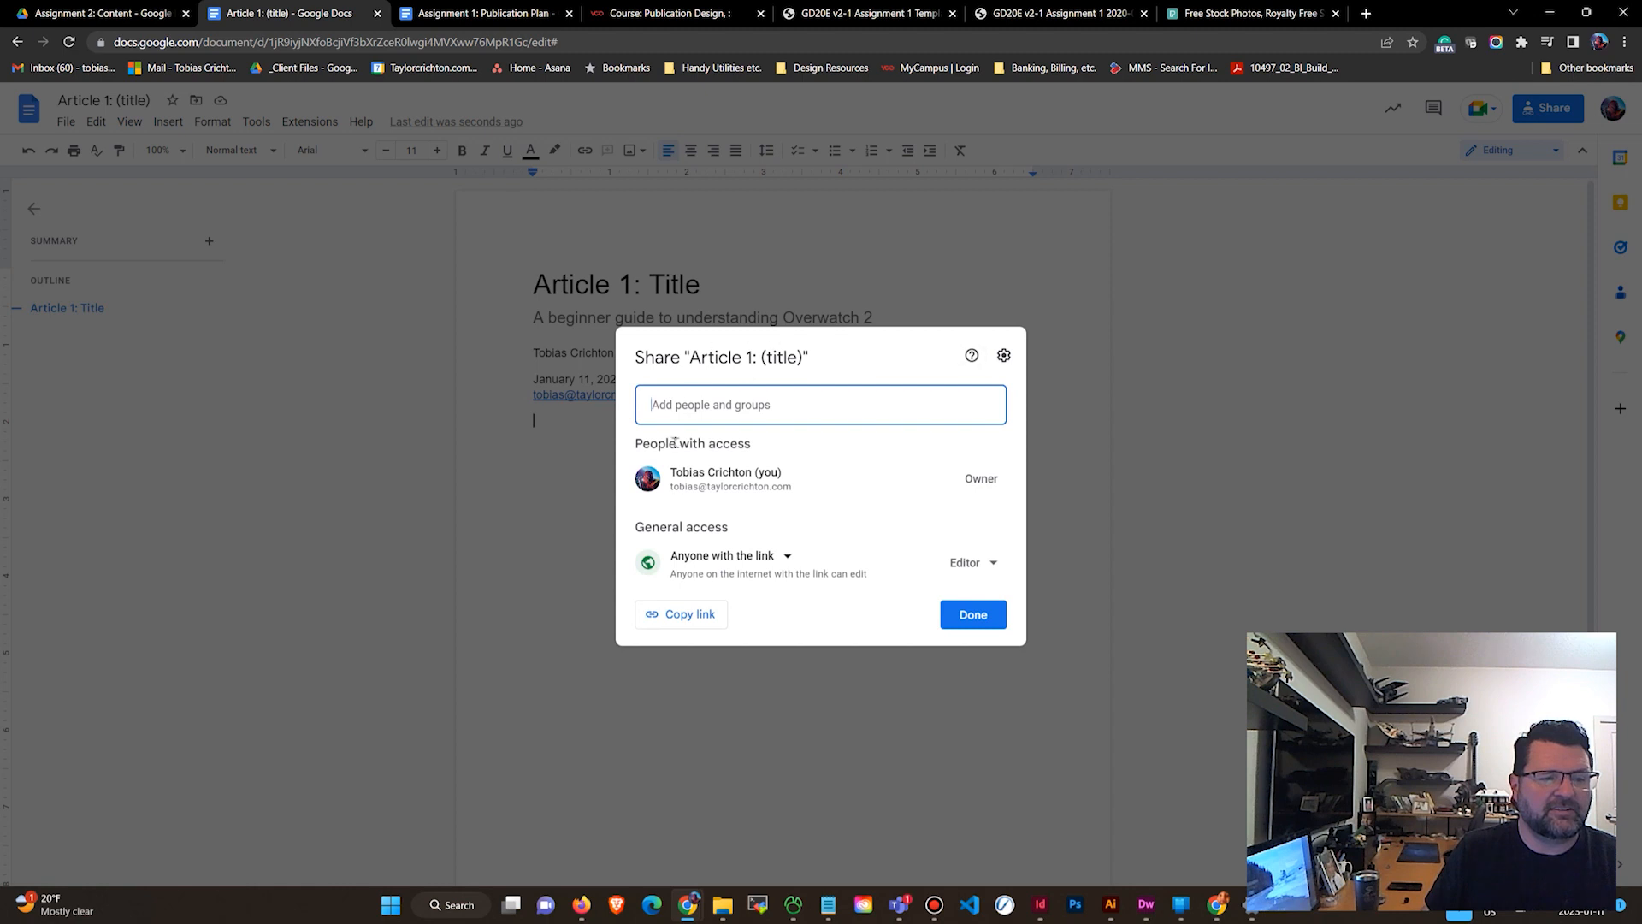
click(992, 569)
click(1002, 663)
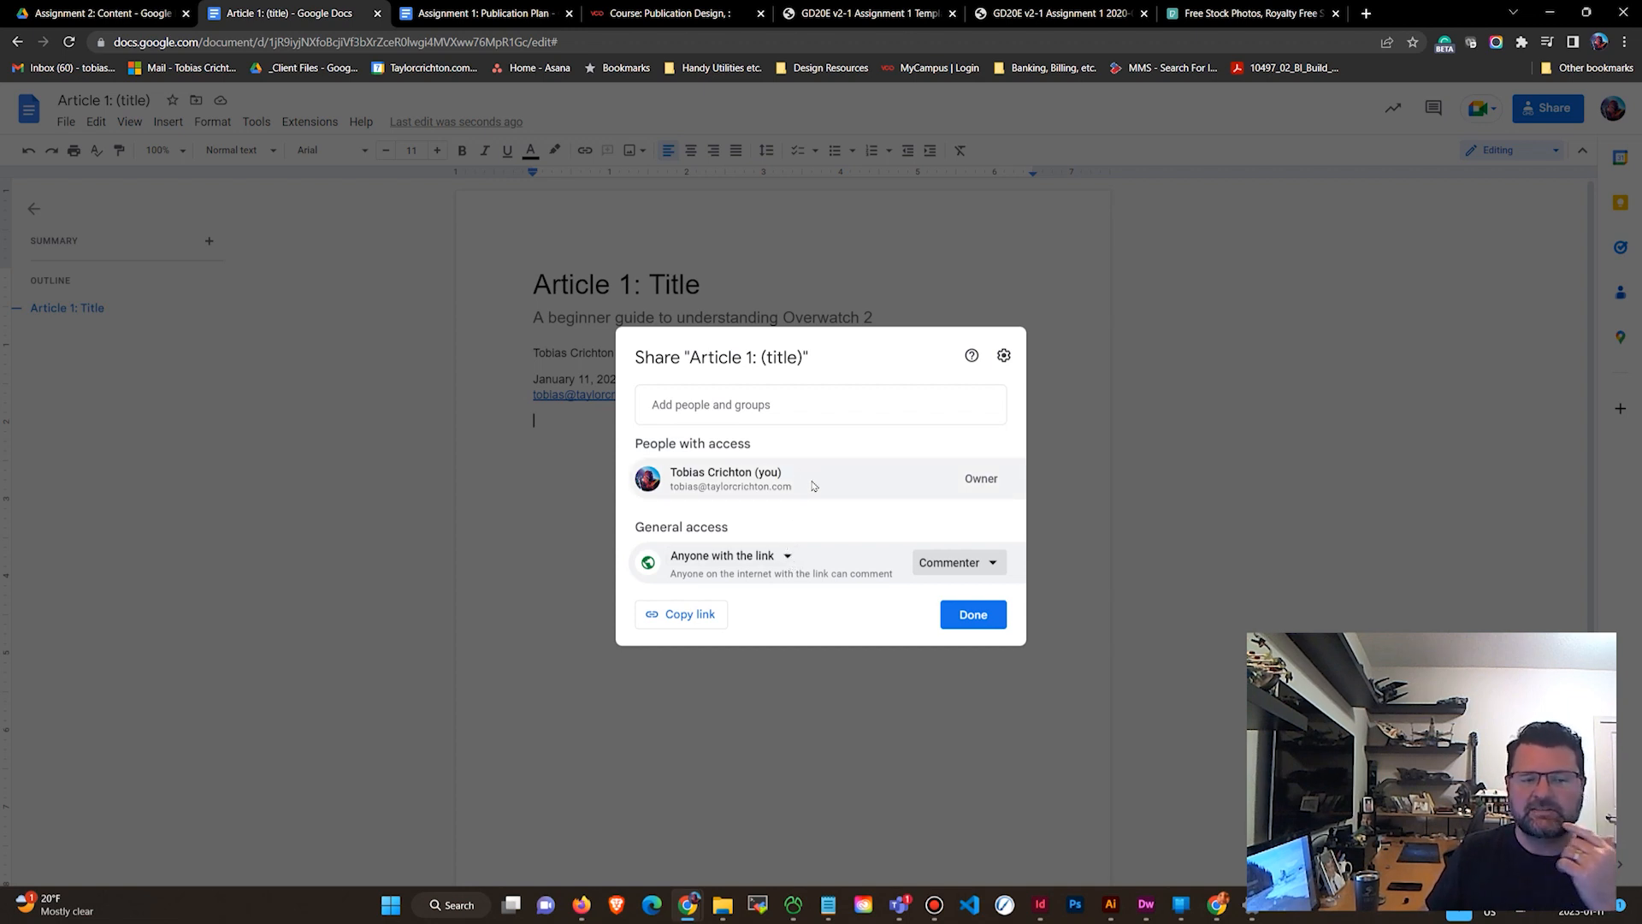
mouse_move(813, 486)
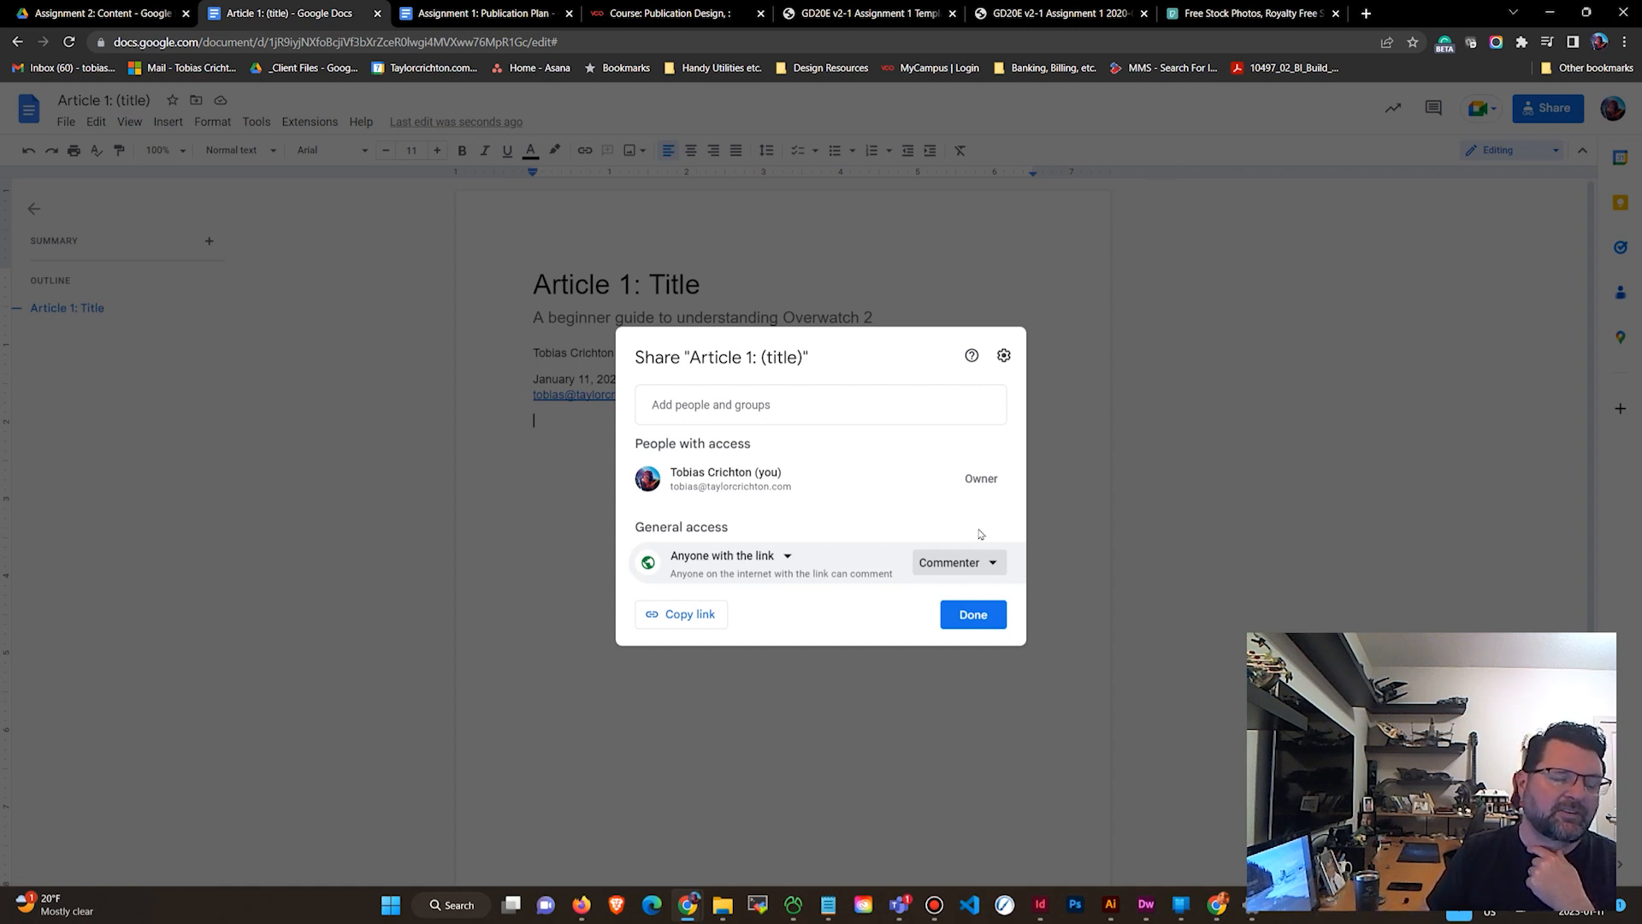
click(691, 616)
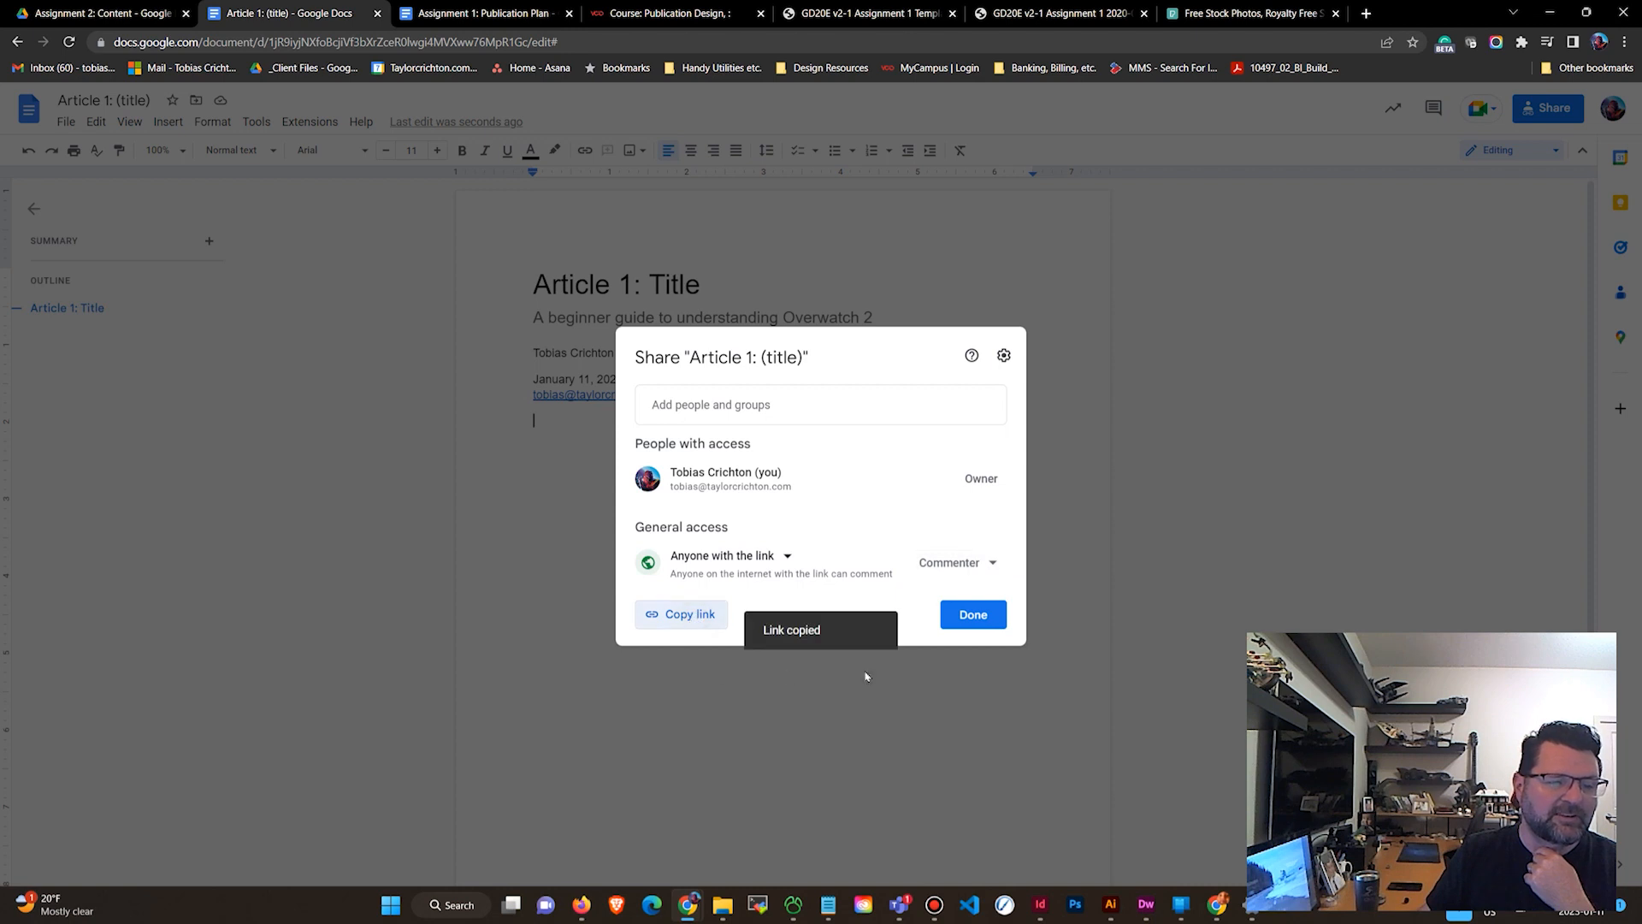
click(973, 614)
Copy the Article 1 document's share link again from its sharing settings.
click(484, 13)
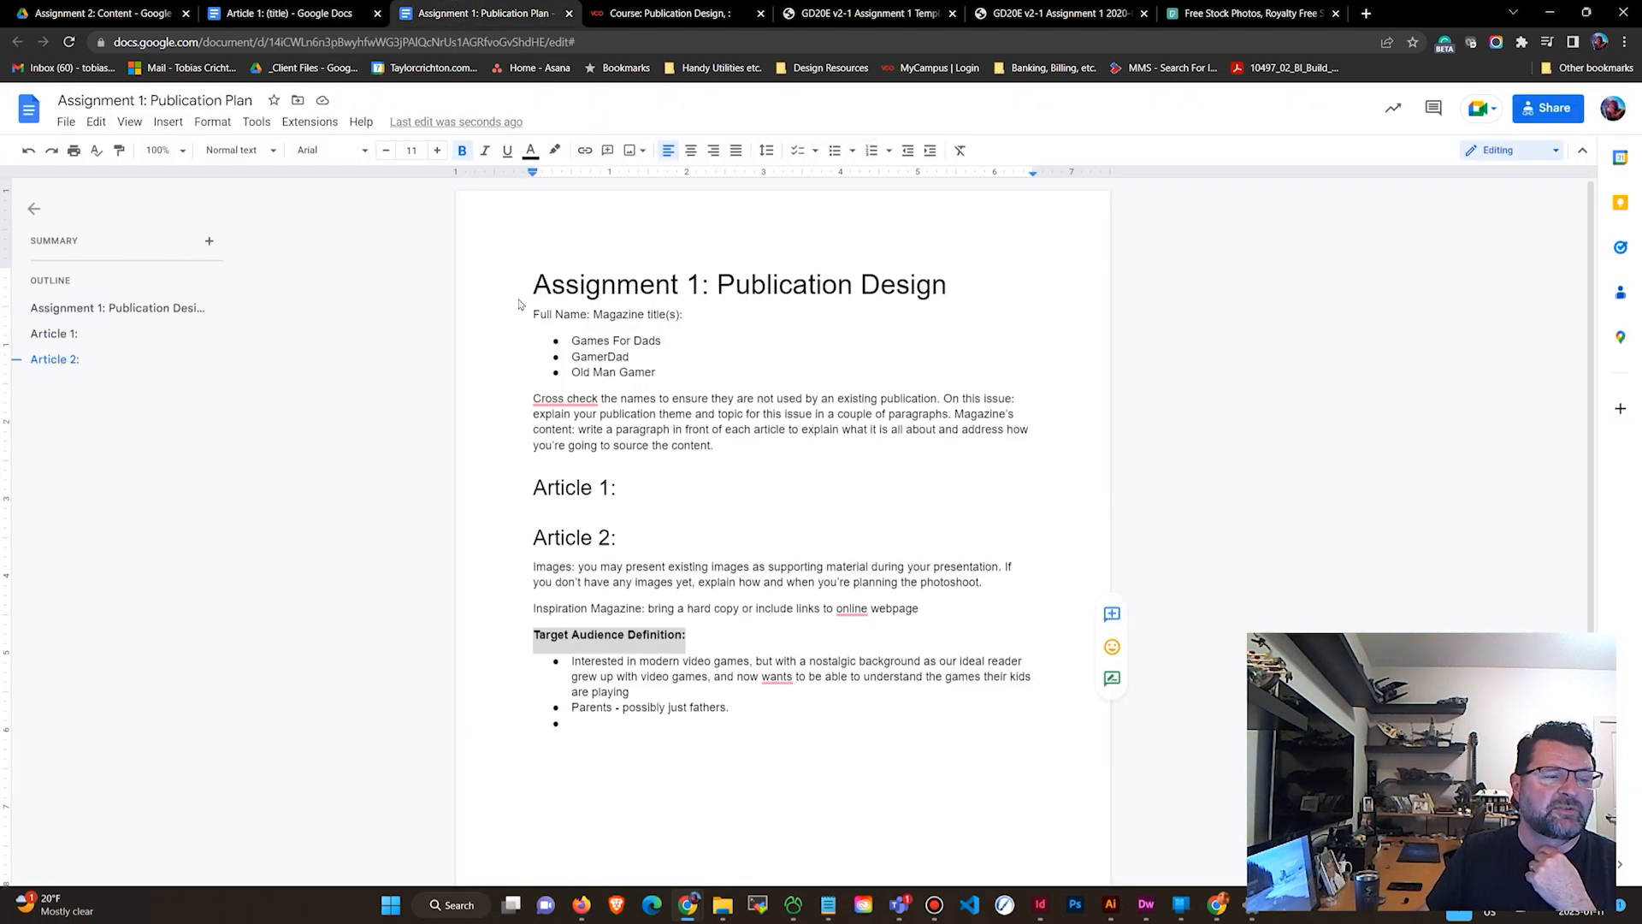
drag(617, 496, 470, 497)
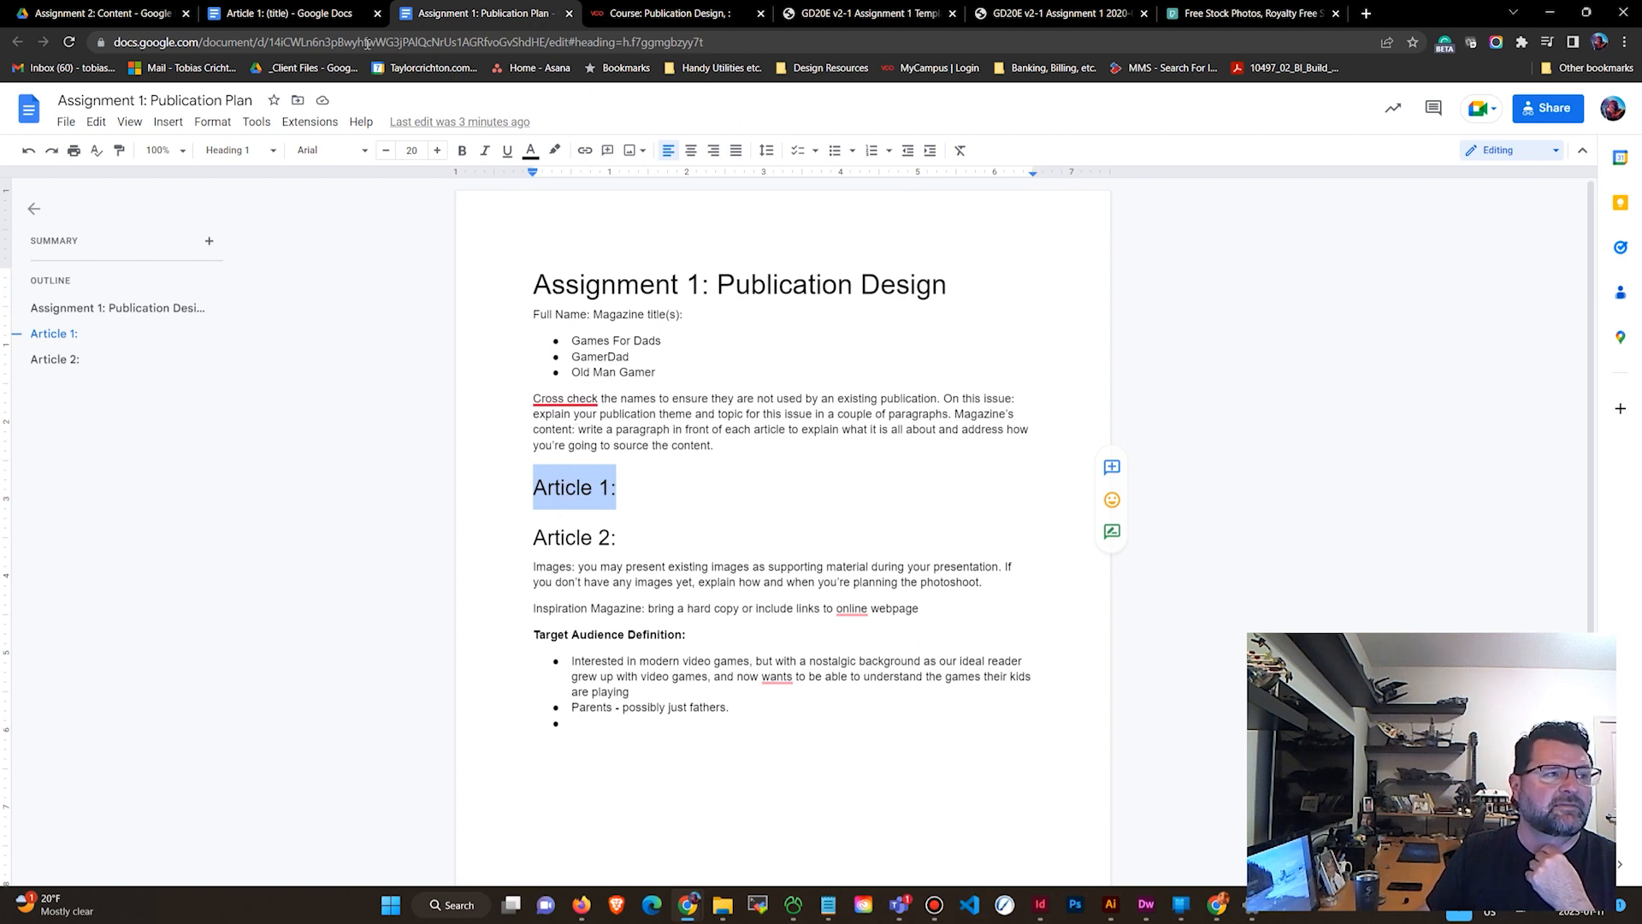
click(290, 13)
click(1550, 112)
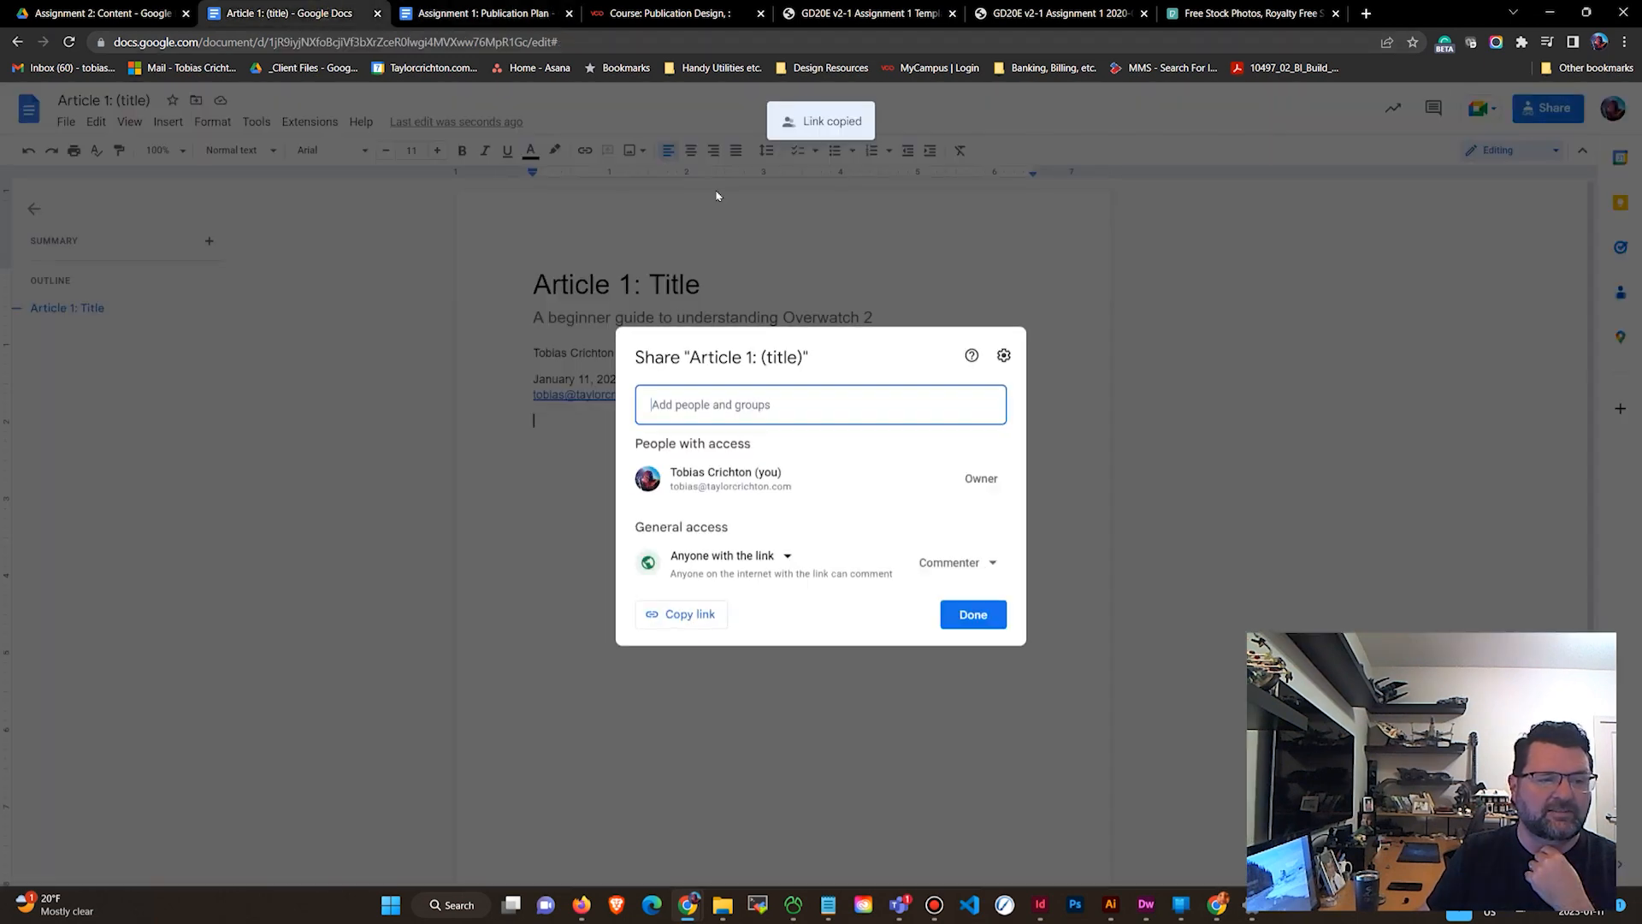
click(691, 613)
click(975, 616)
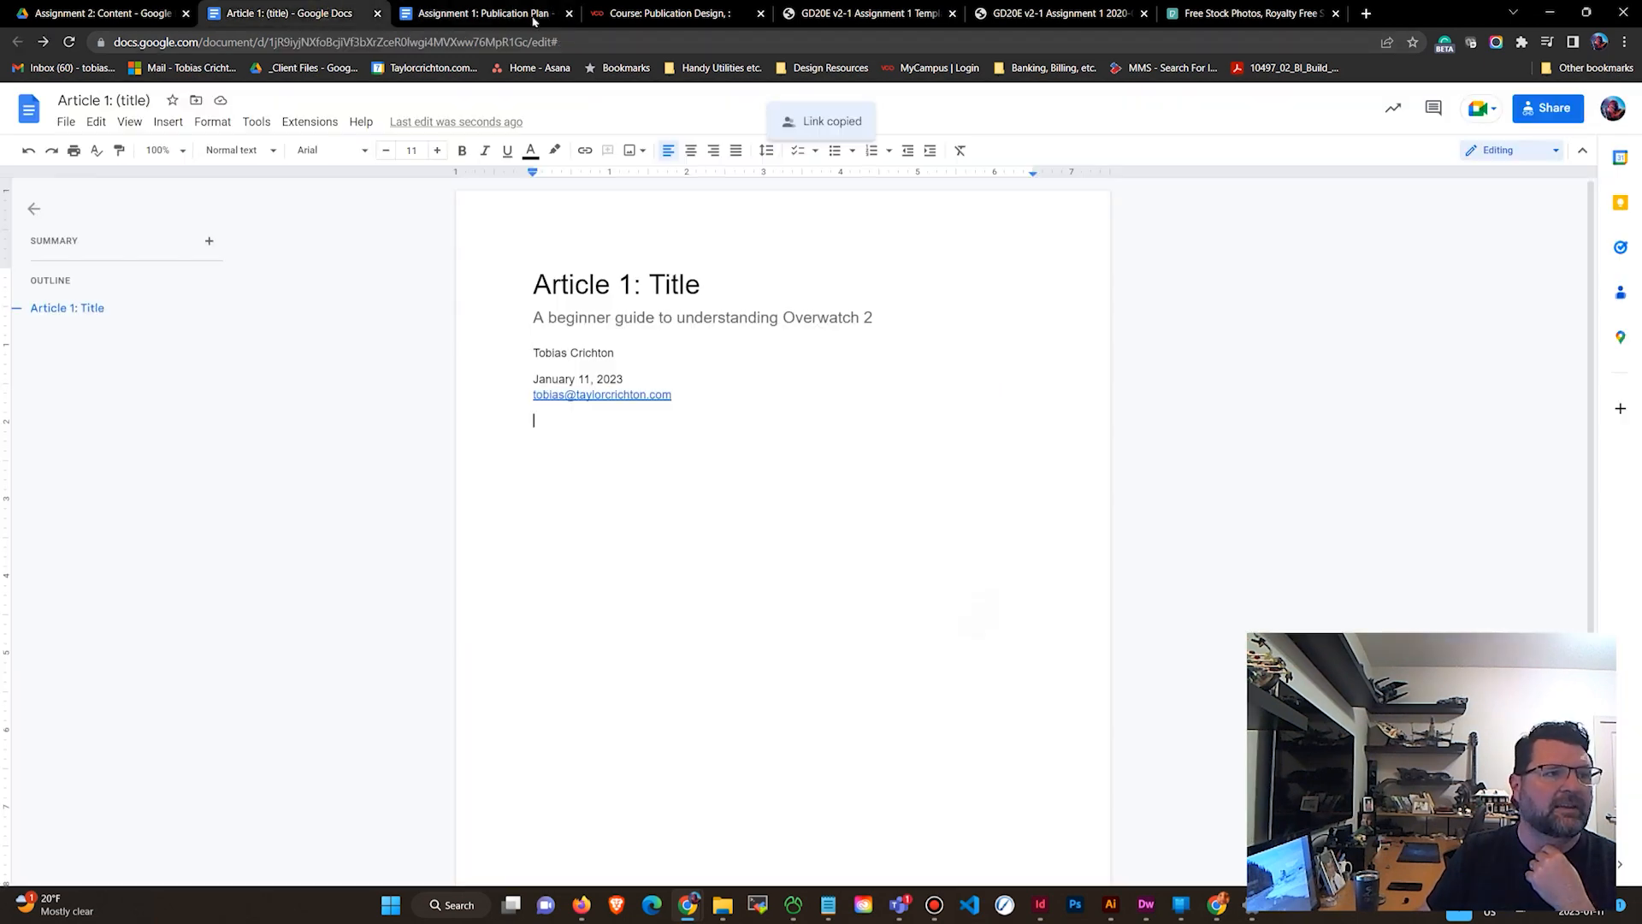
Link the Article 1: heading in the Publication Plan to the Article 1 document.
click(500, 13)
click(630, 494)
drag(630, 493, 477, 484)
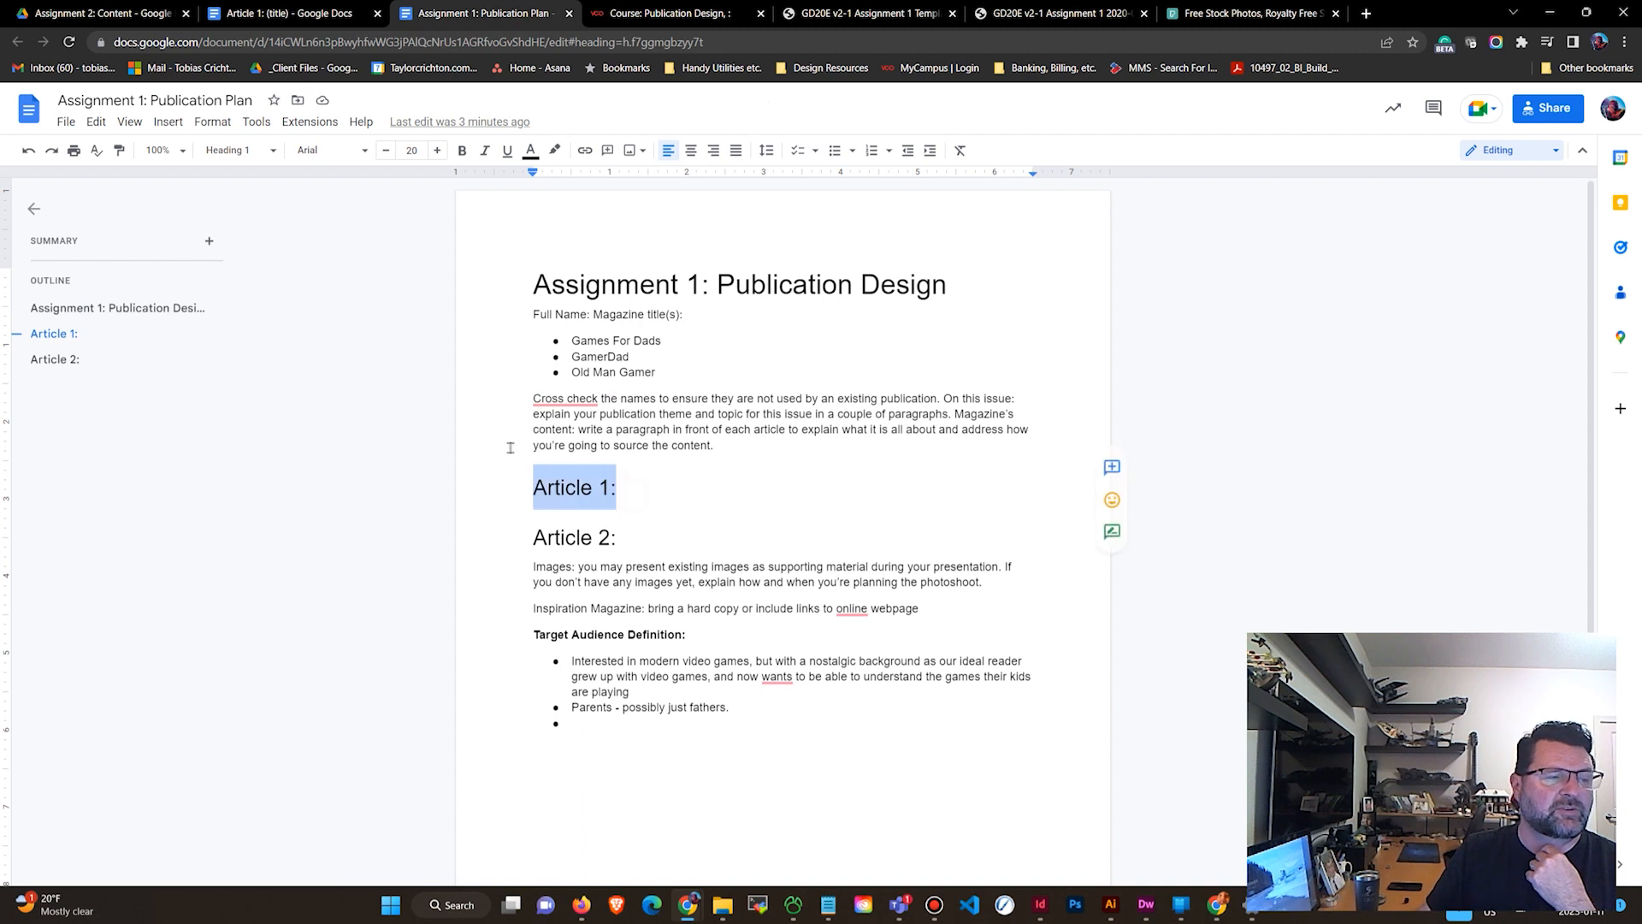
click(597, 152)
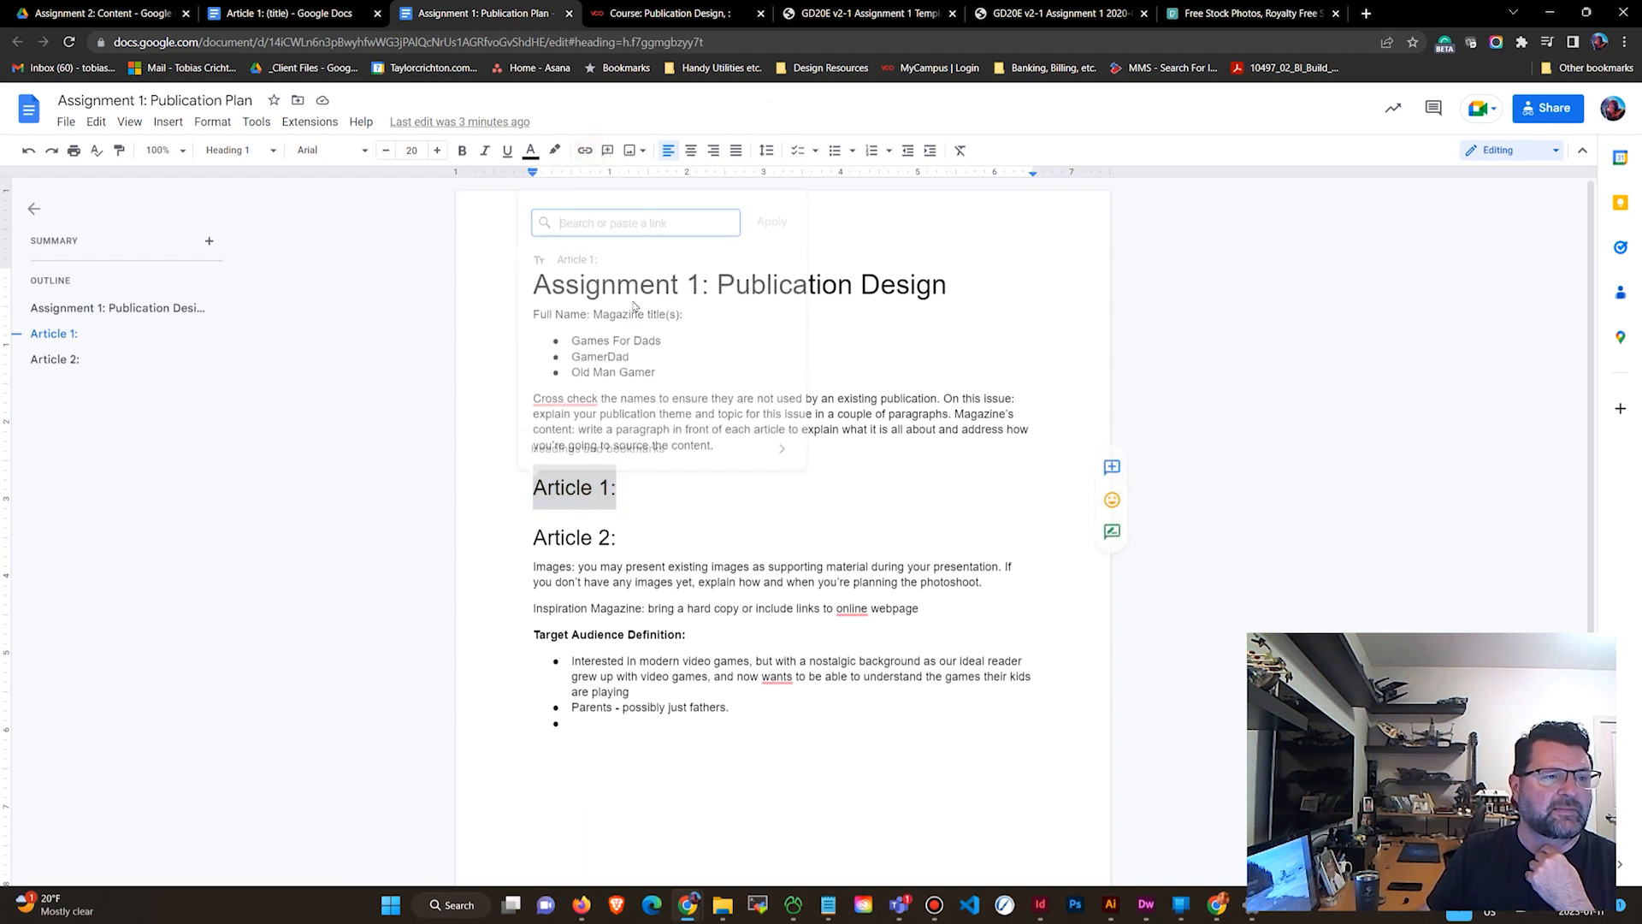
right_click(639, 220)
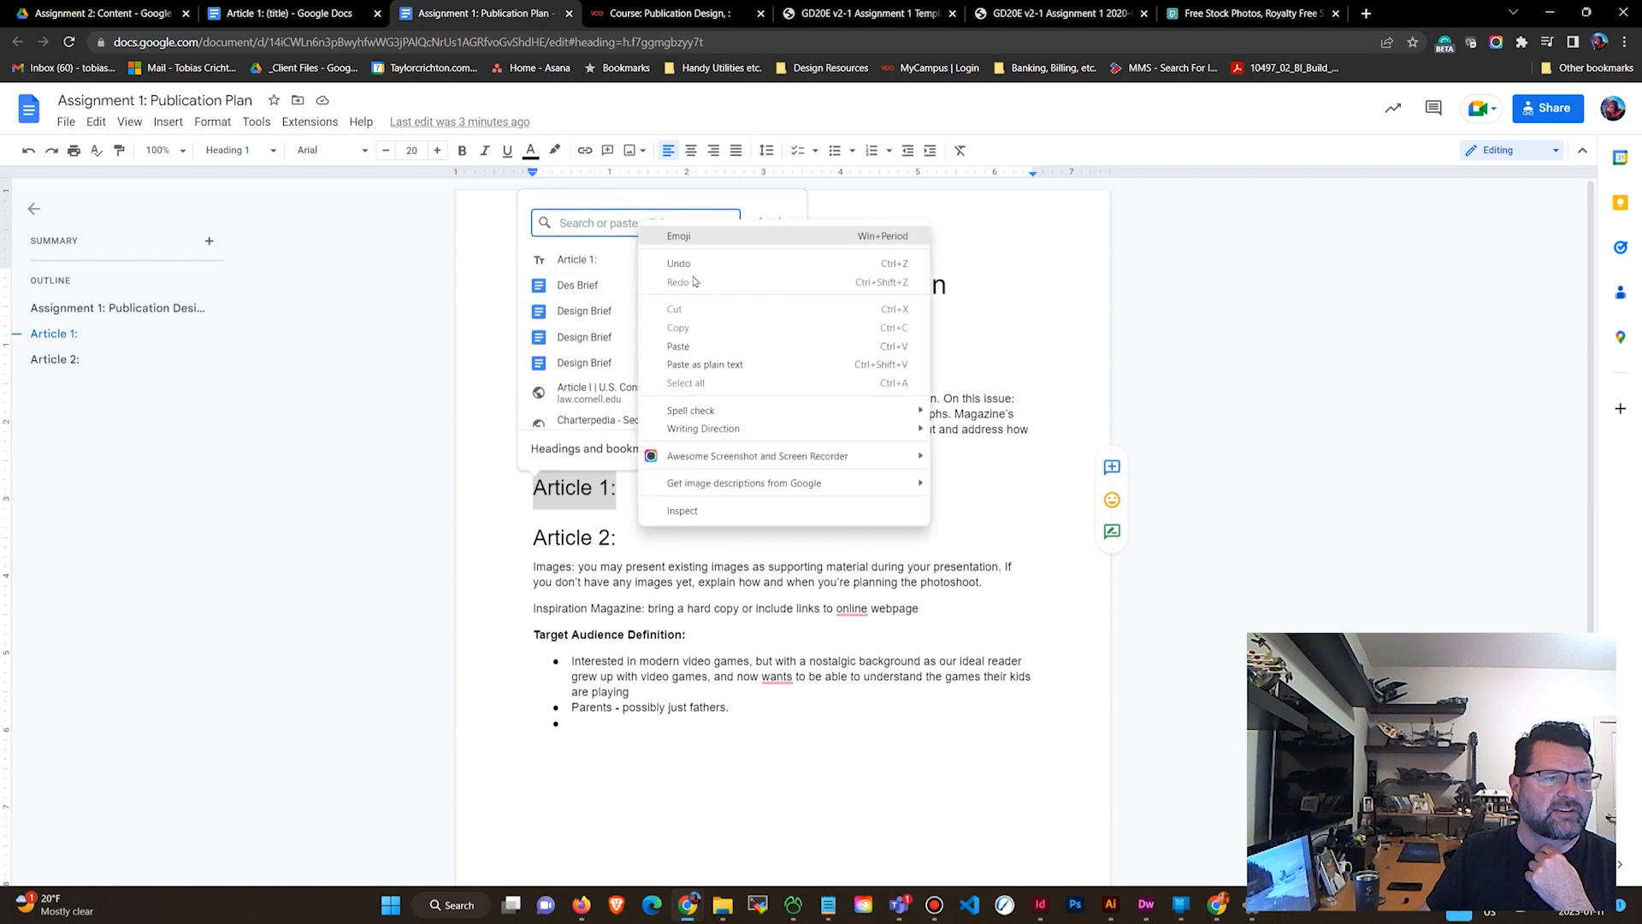
click(710, 345)
click(771, 223)
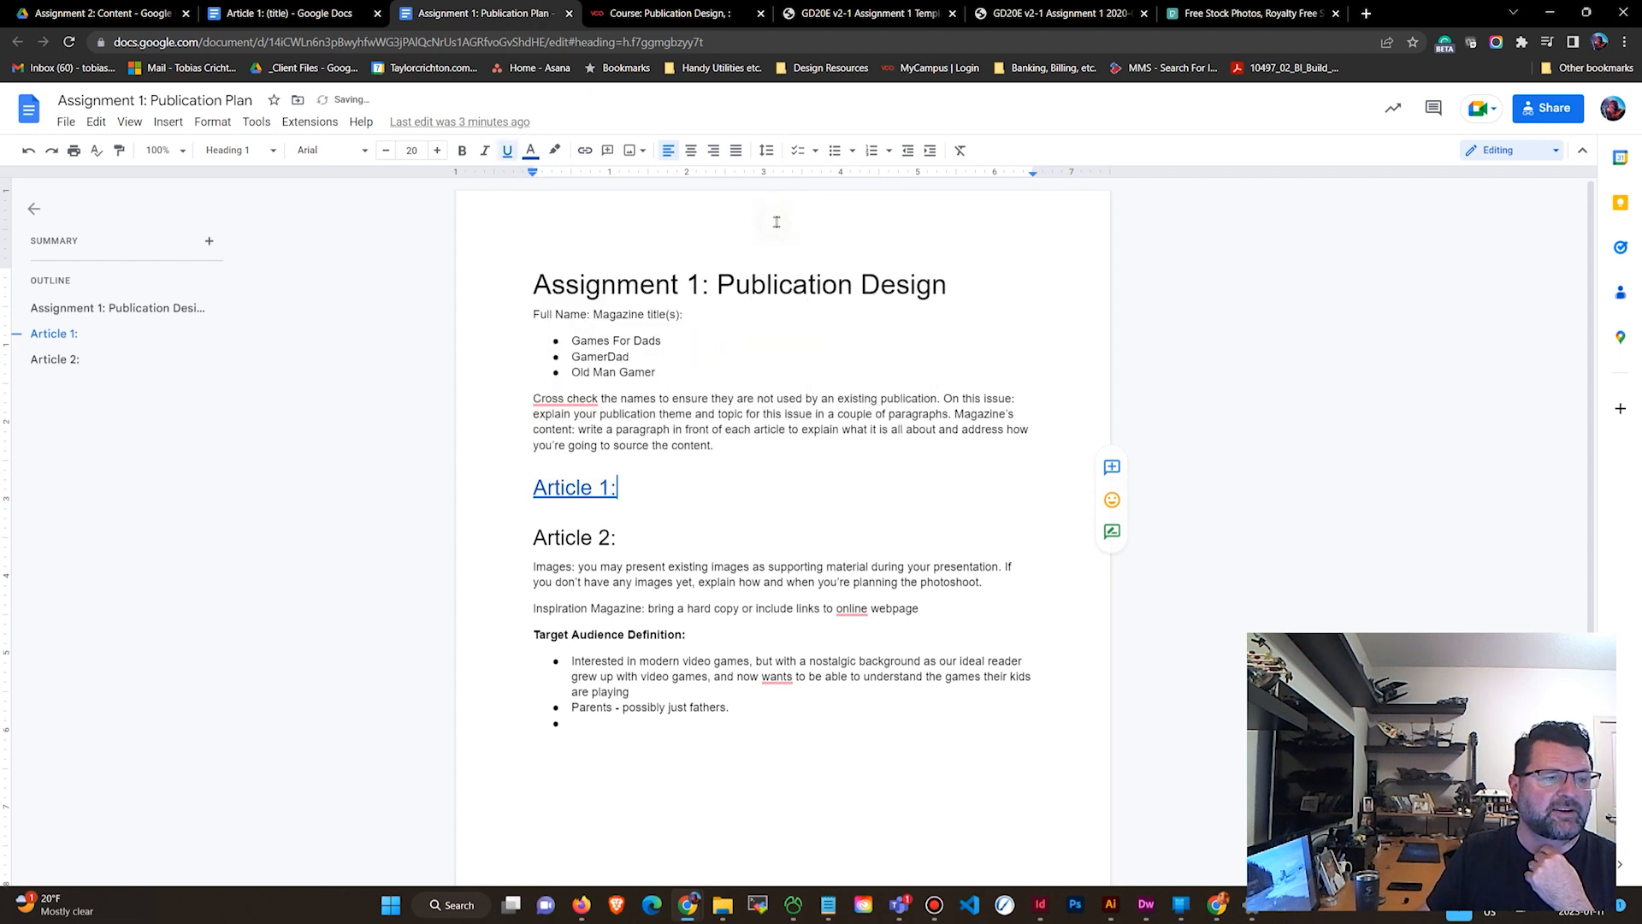
click(596, 481)
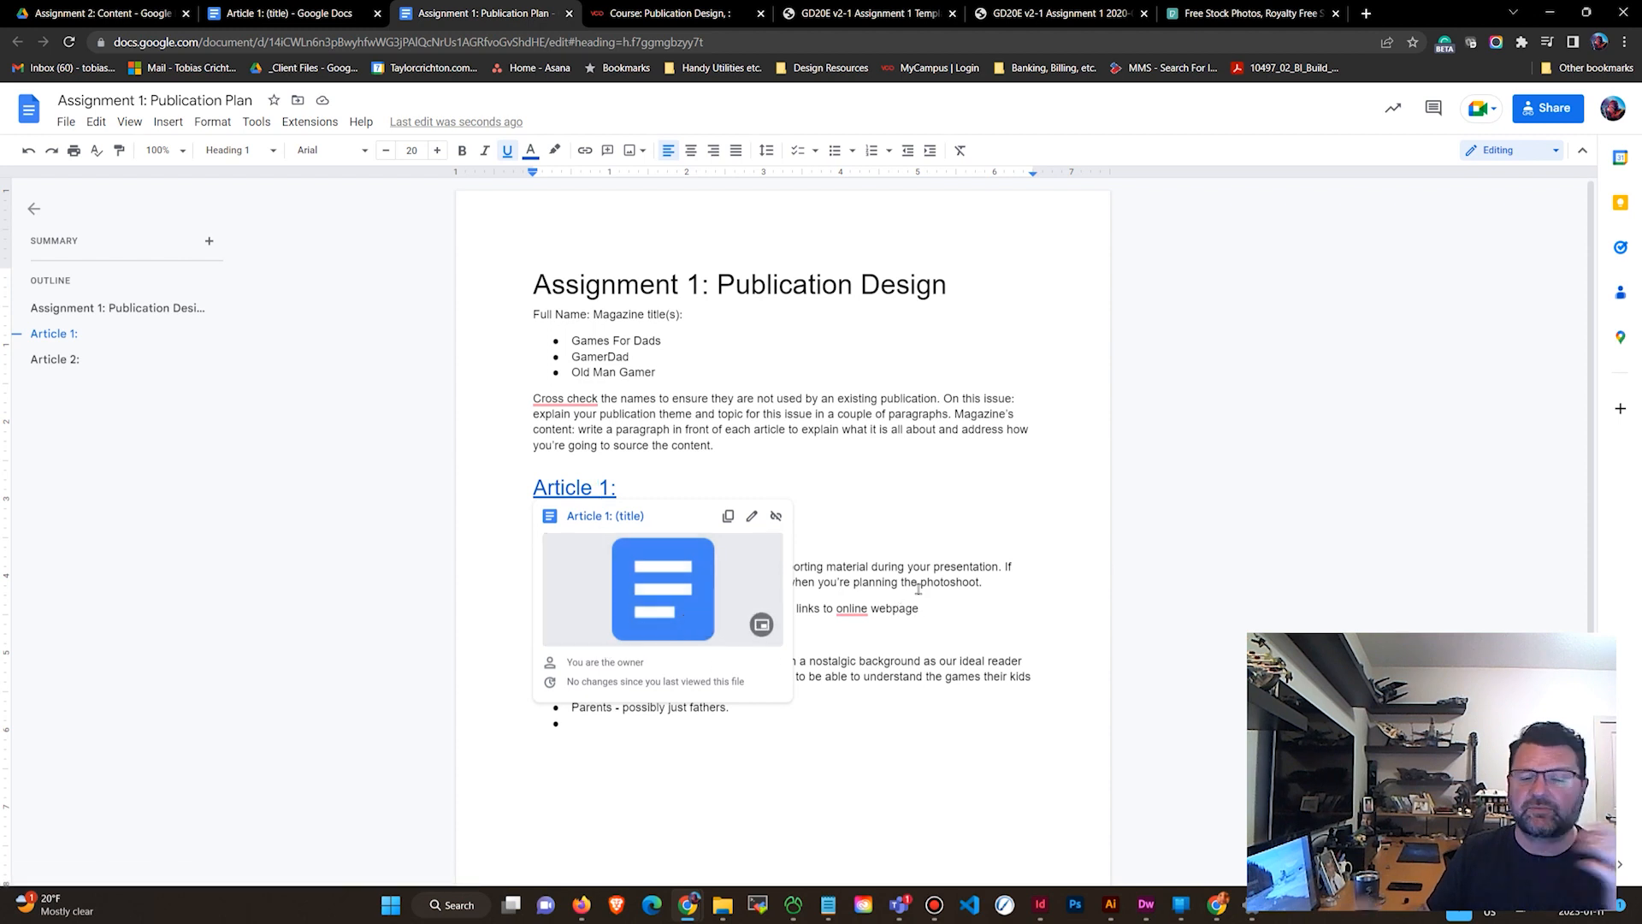
Search Pexels for free photos of parents playing video games.
click(301, 8)
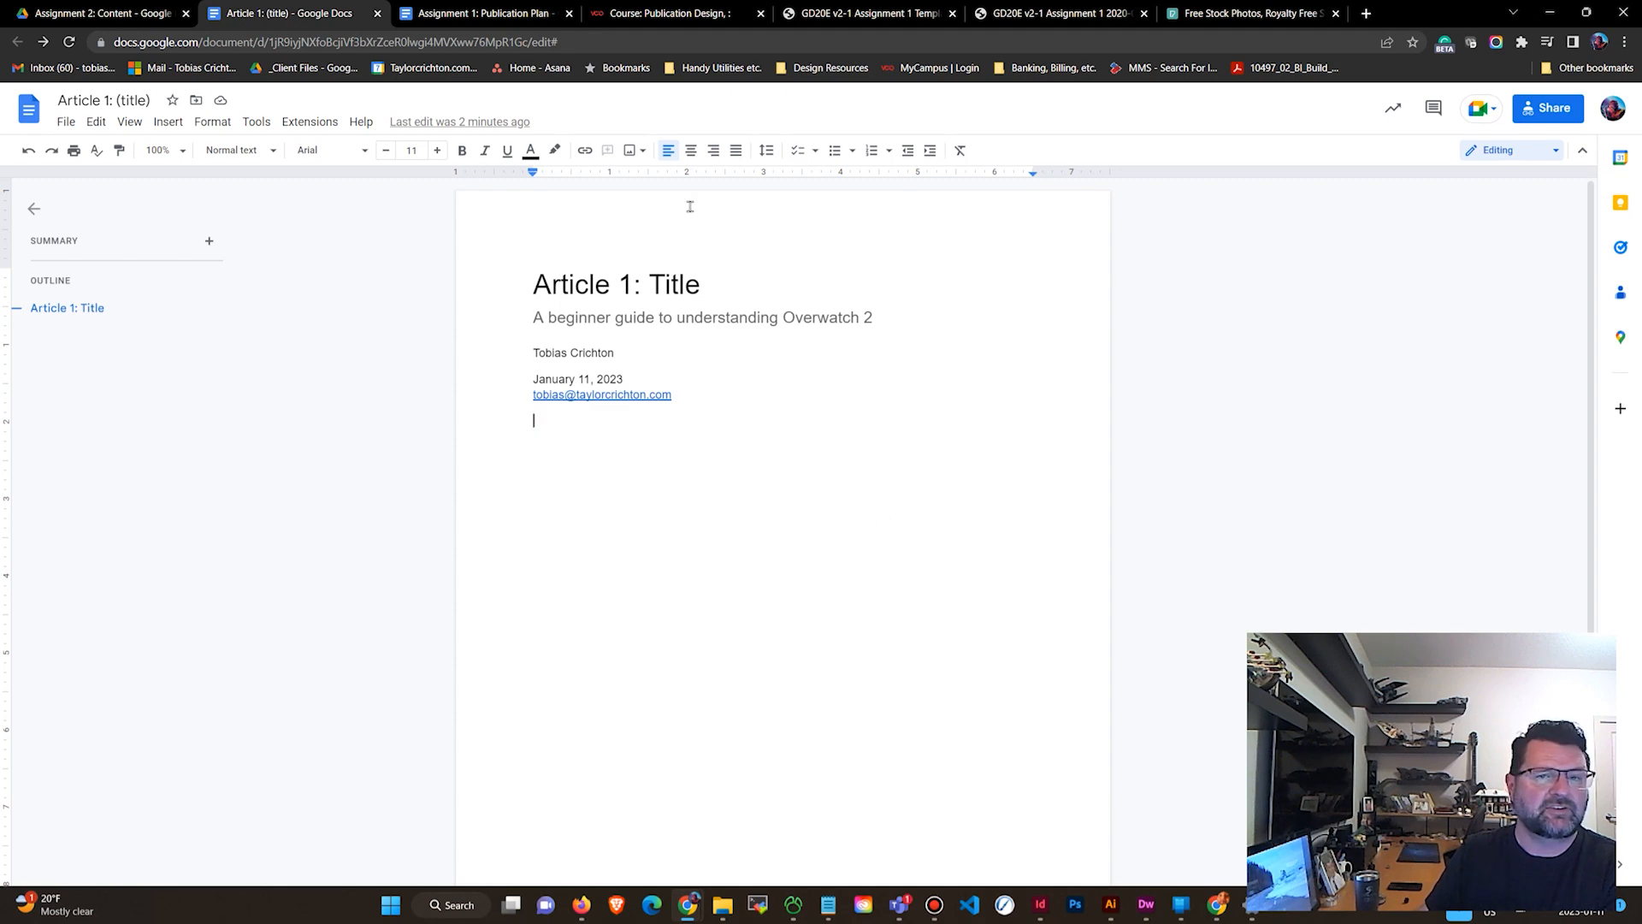
click(639, 153)
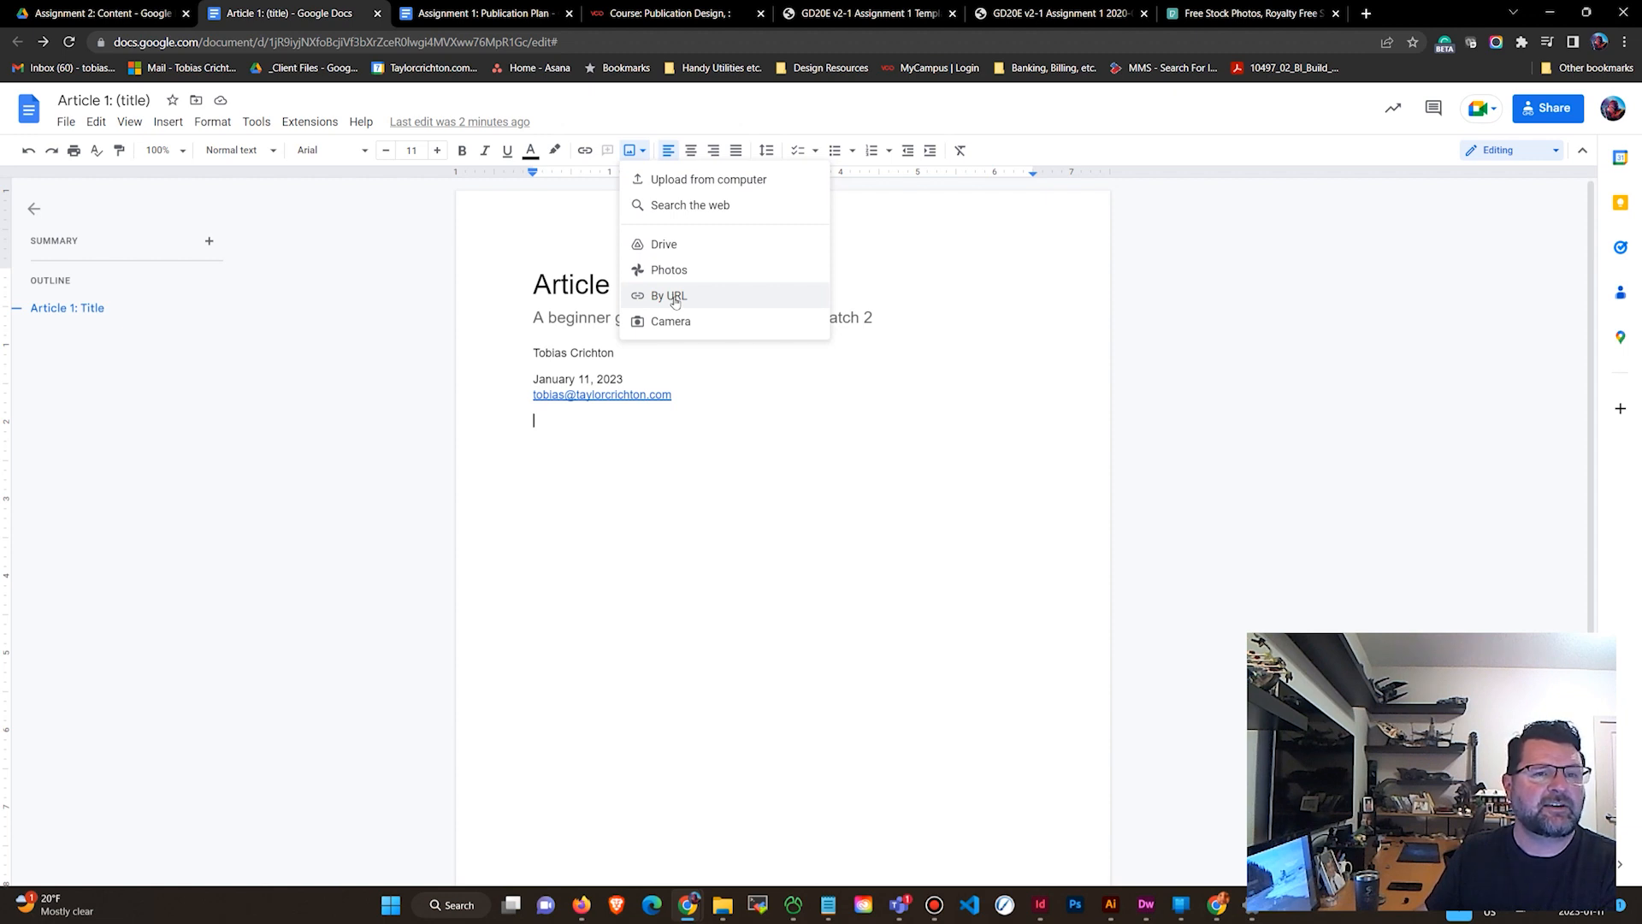
click(1221, 13)
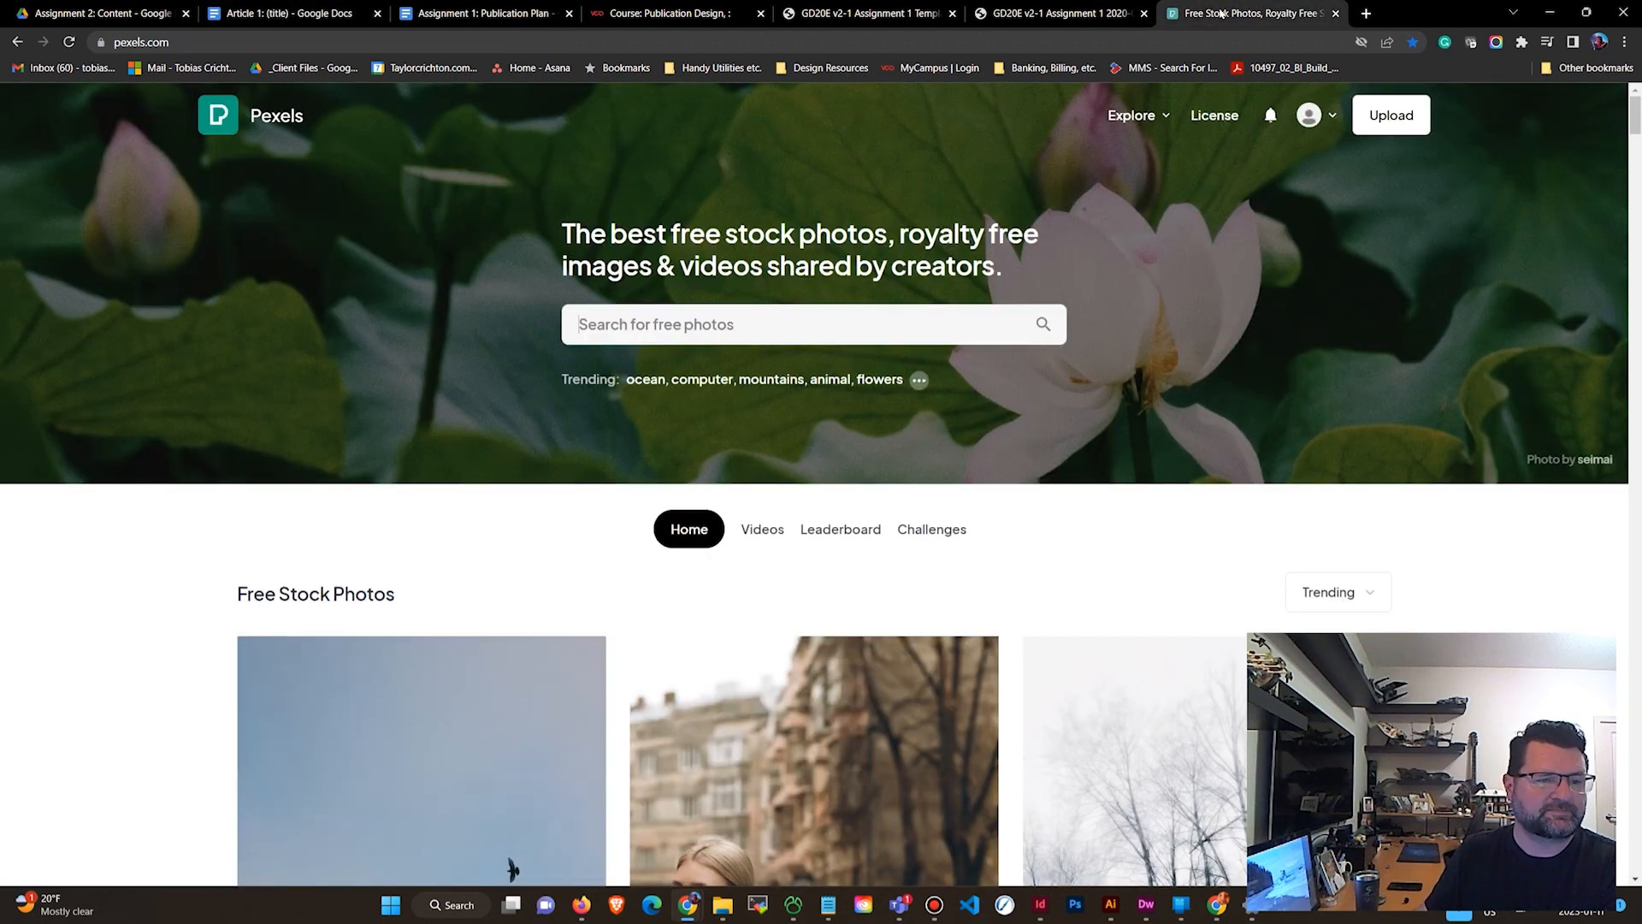
scroll(949, 167, down, 5)
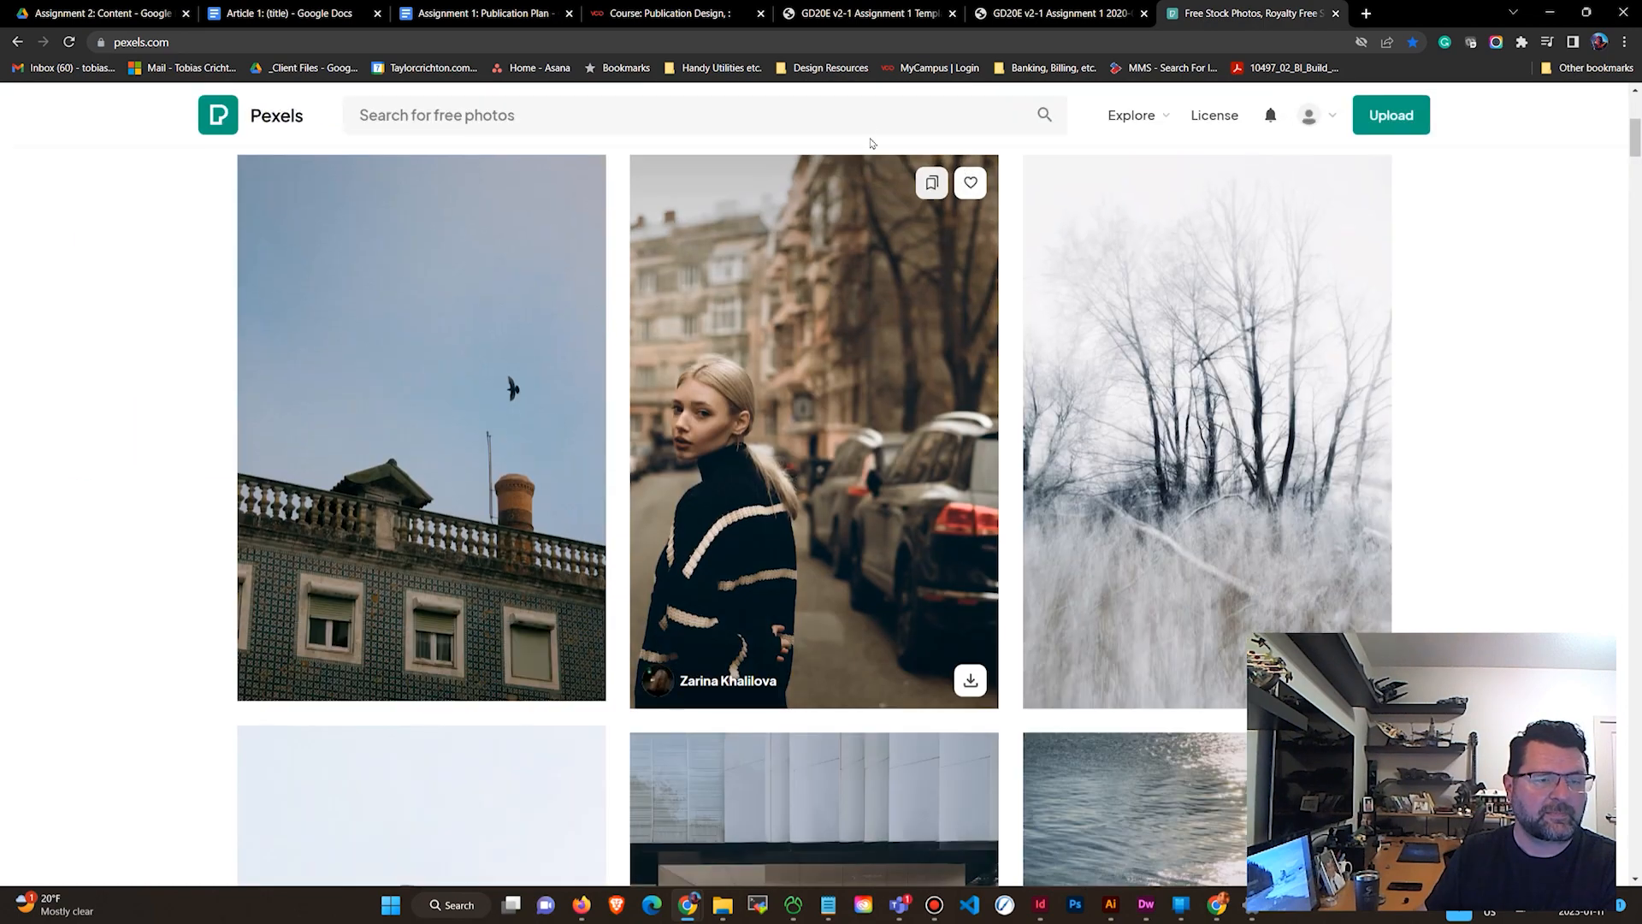
scroll(670, 202, up, 2)
scroll(761, 218, up, 4)
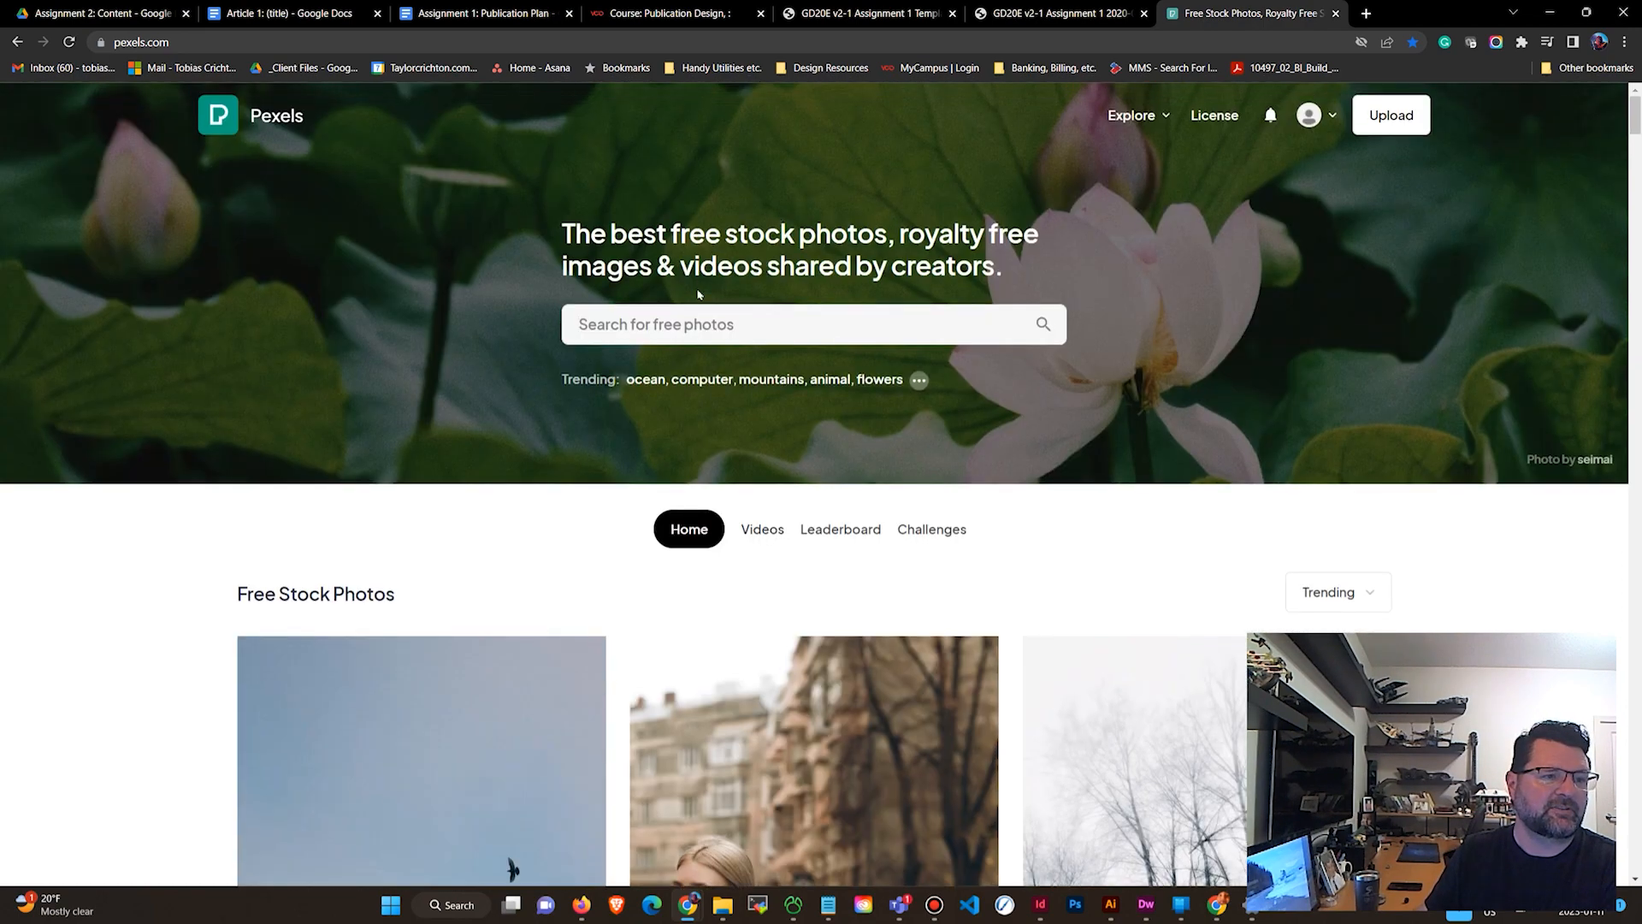
click(680, 321)
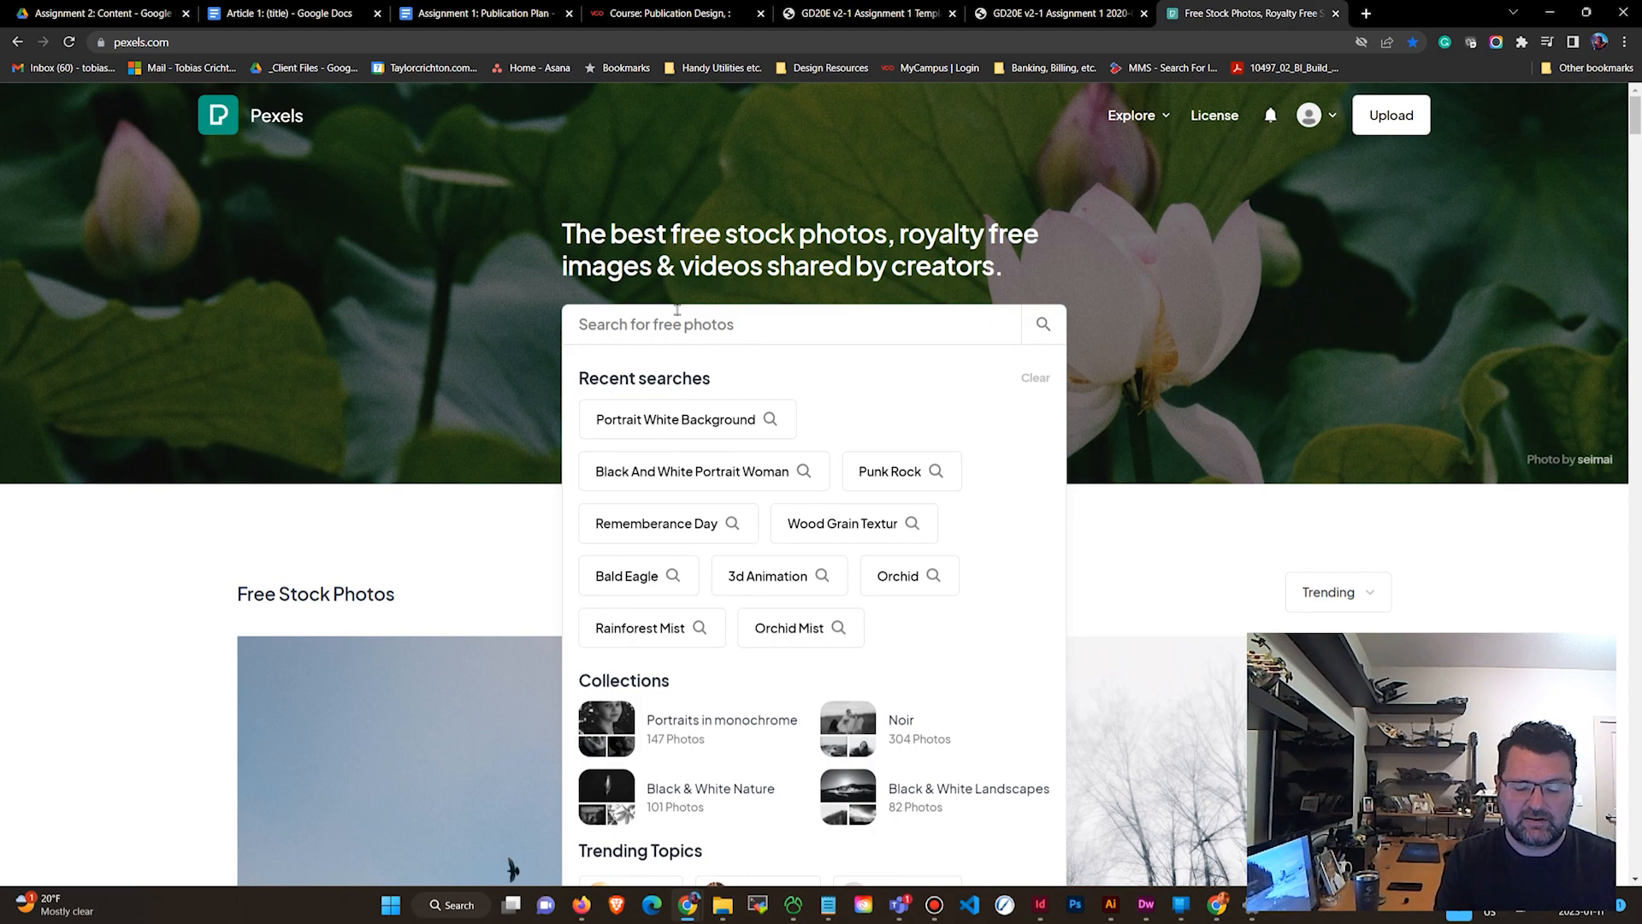
text(parents play)
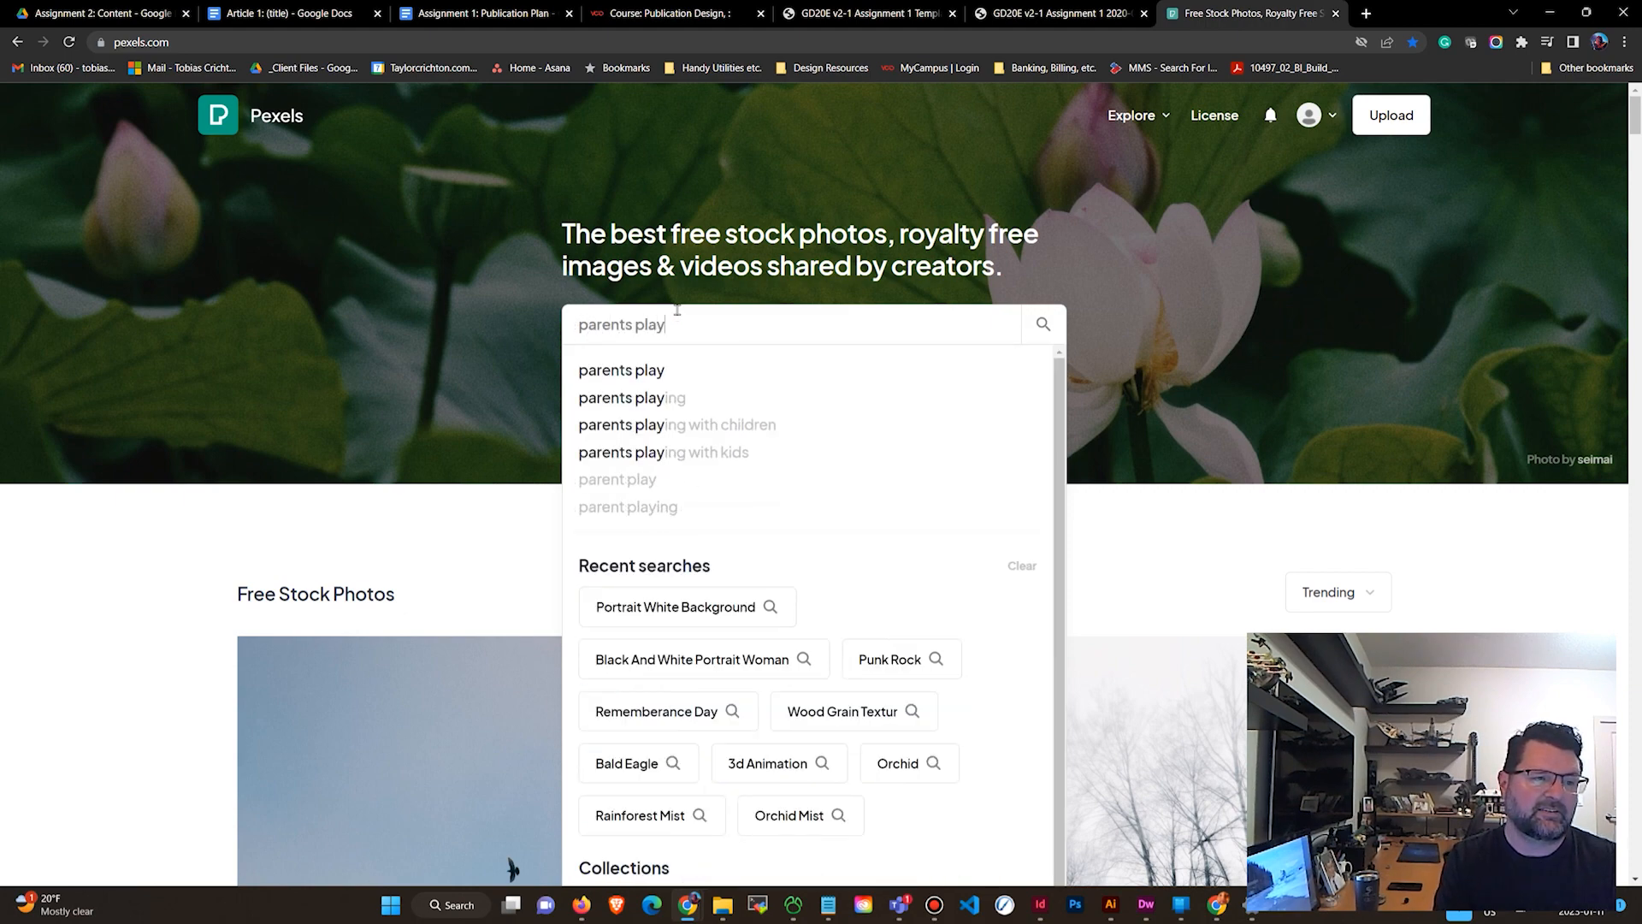
text(ing video gam)
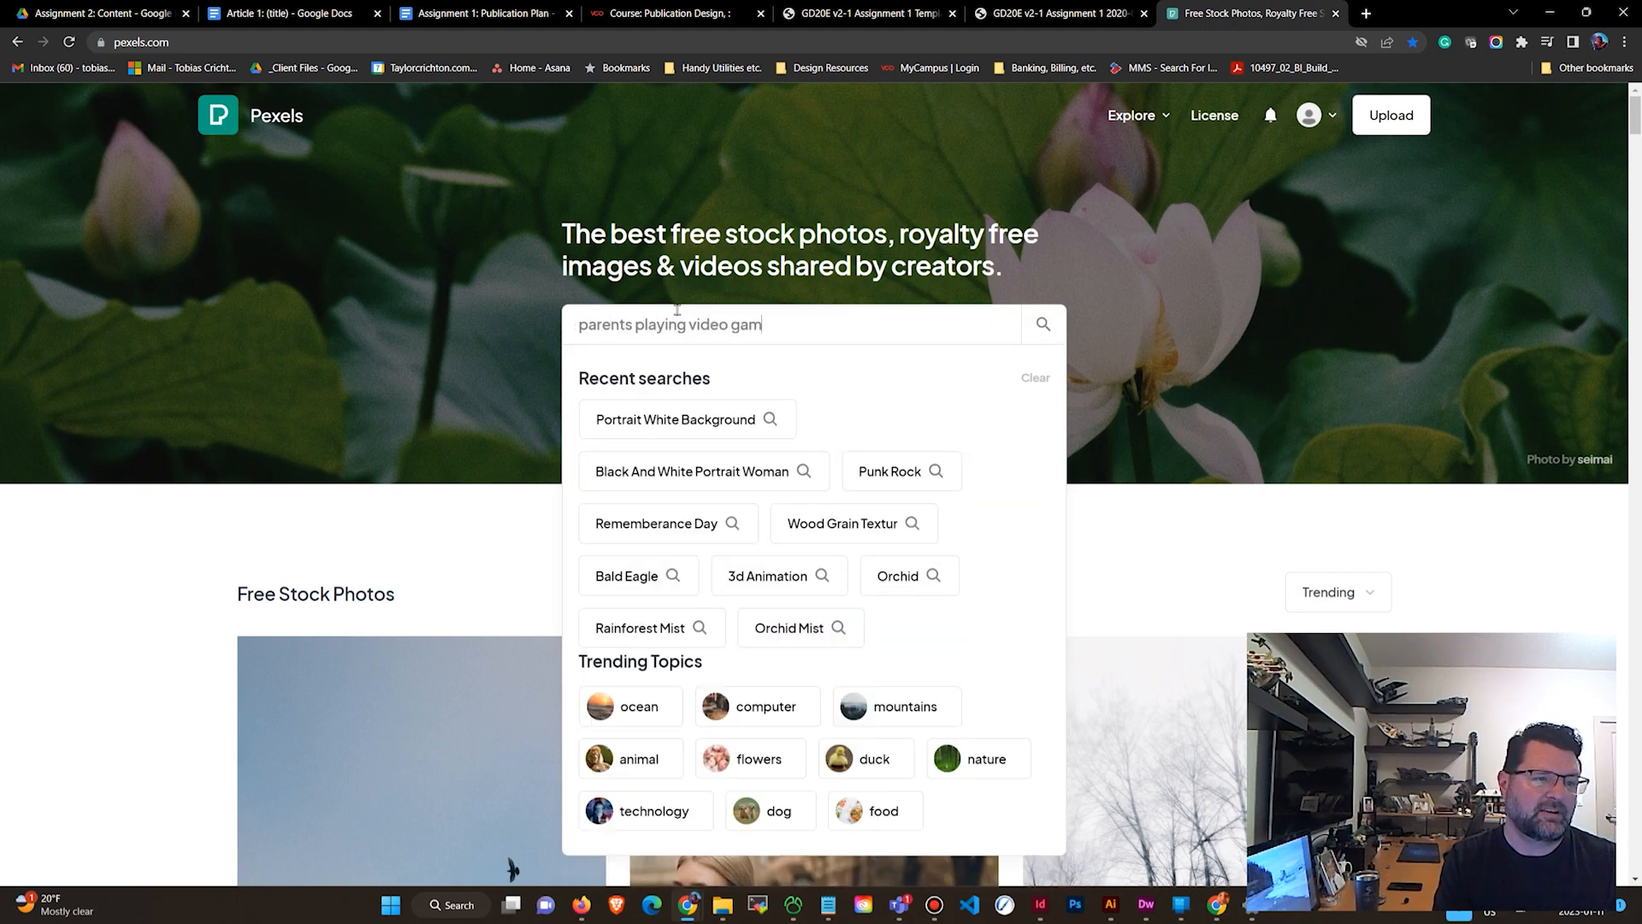
text(es)
key(Return)
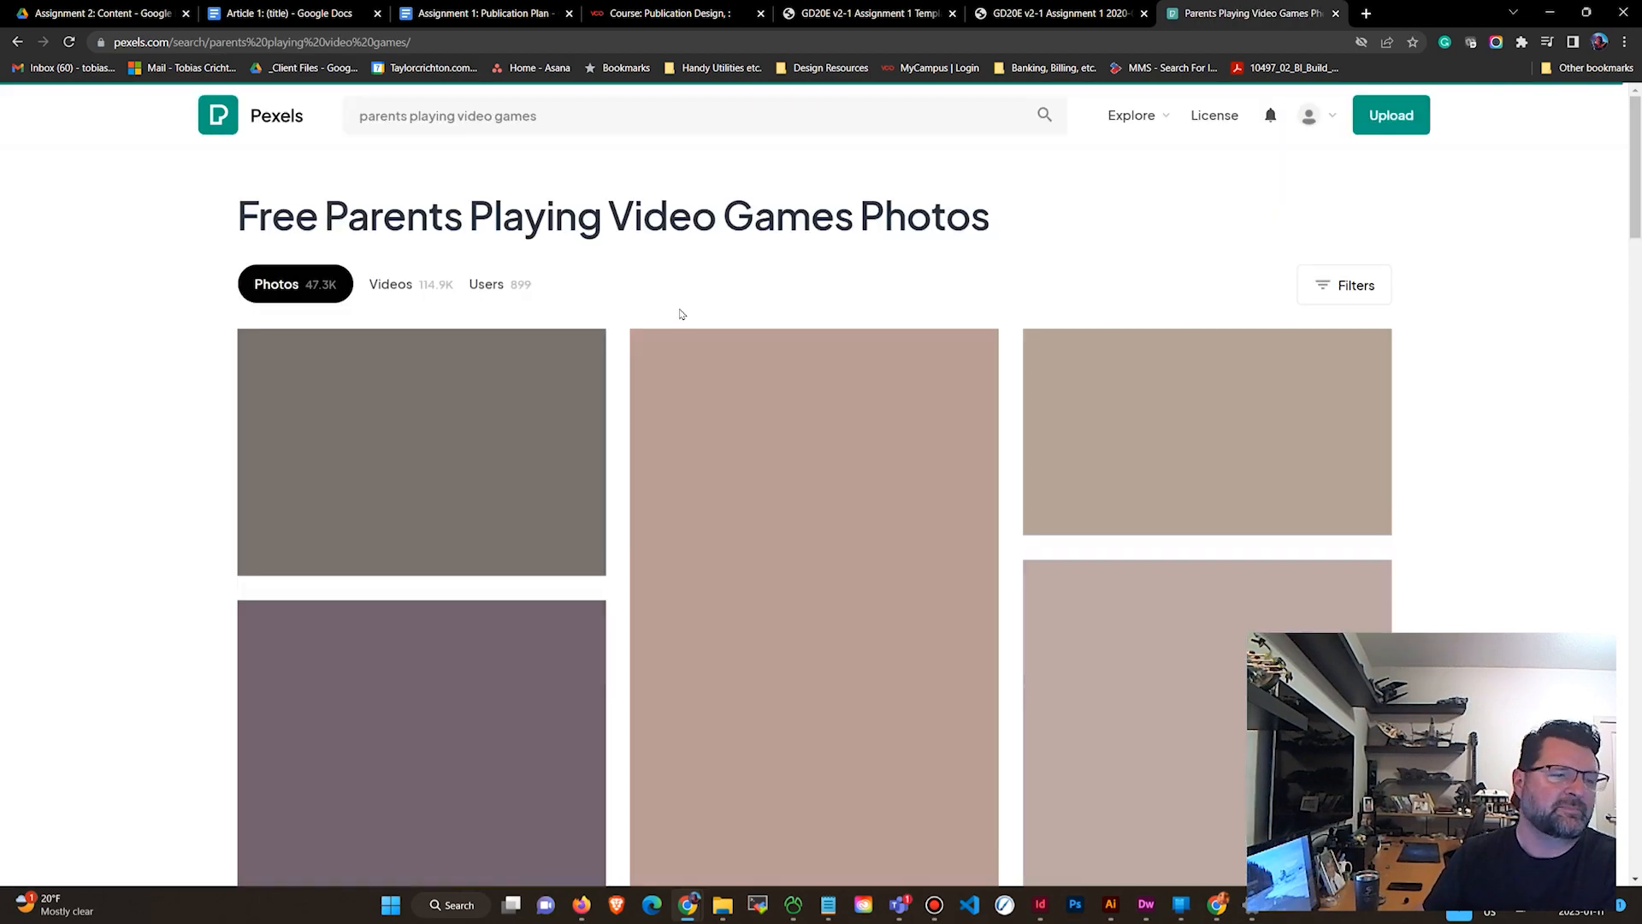
Browse the search results and open the photo of a man and a woman playing a game console.
scroll(762, 312, down, 3)
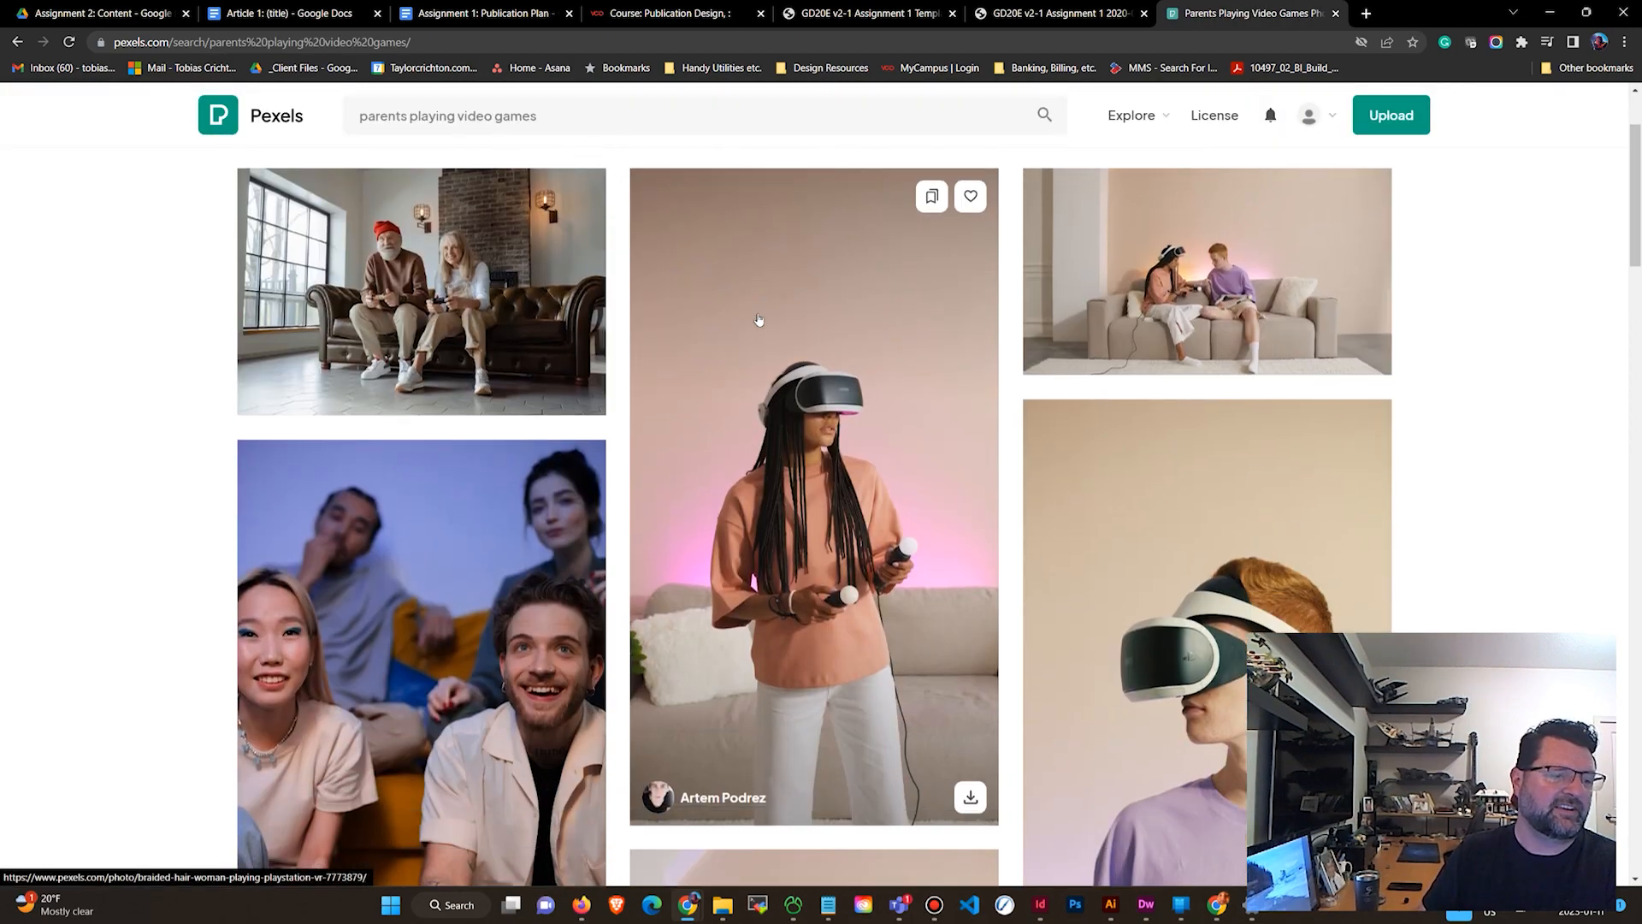
scroll(756, 323, down, 6)
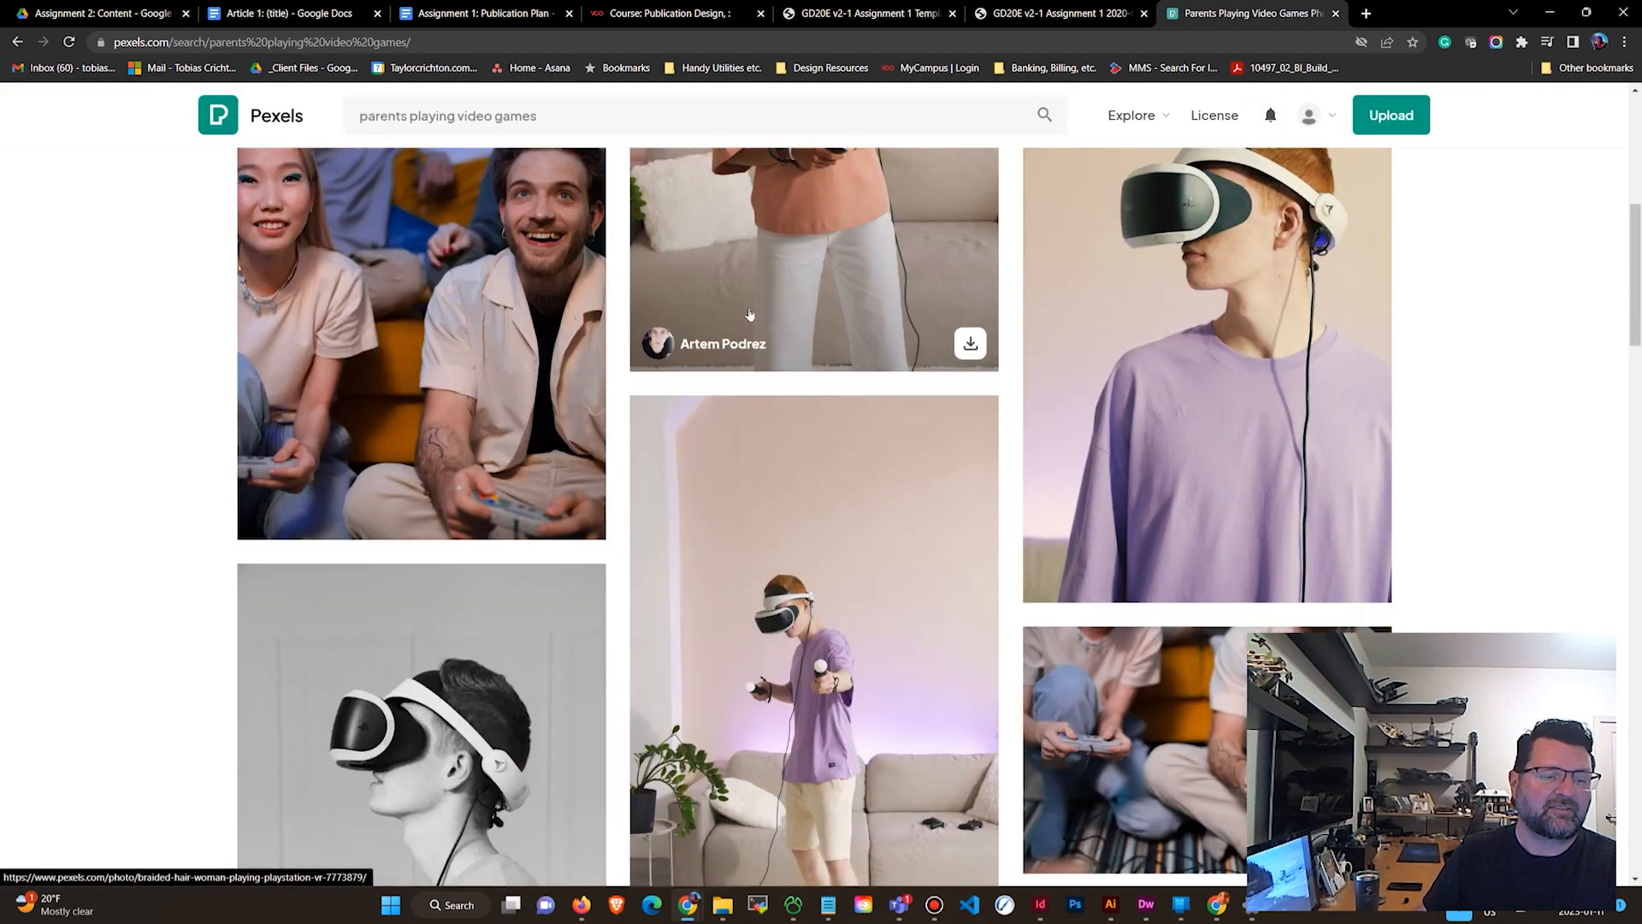
scroll(751, 314, down, 5)
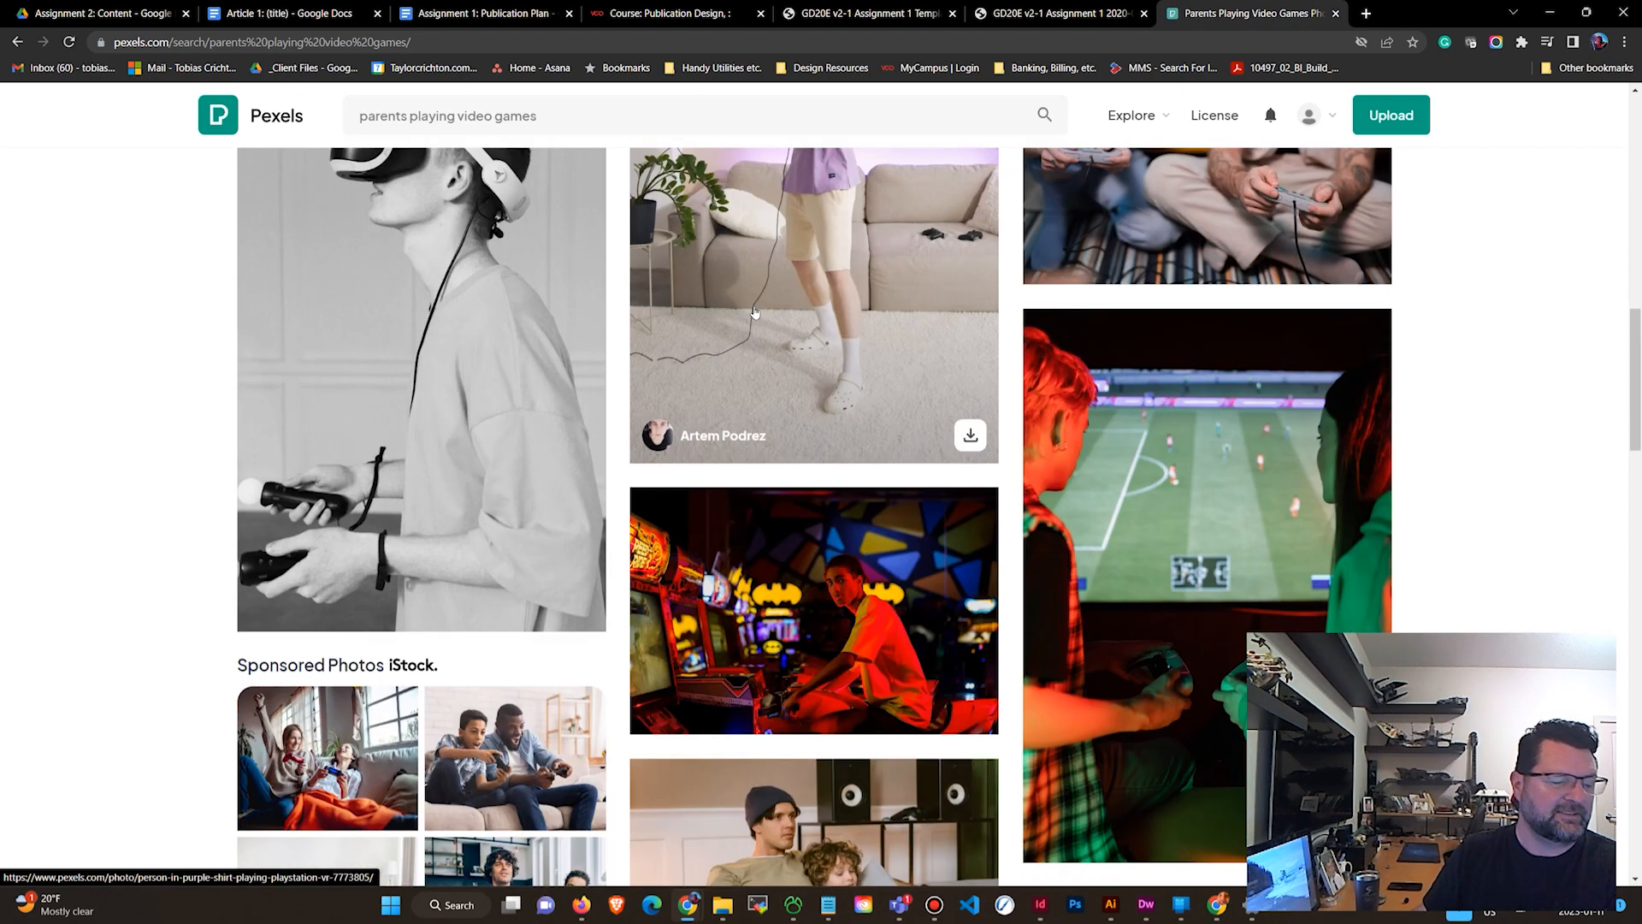
scroll(750, 325, up, 2)
scroll(751, 328, up, 2)
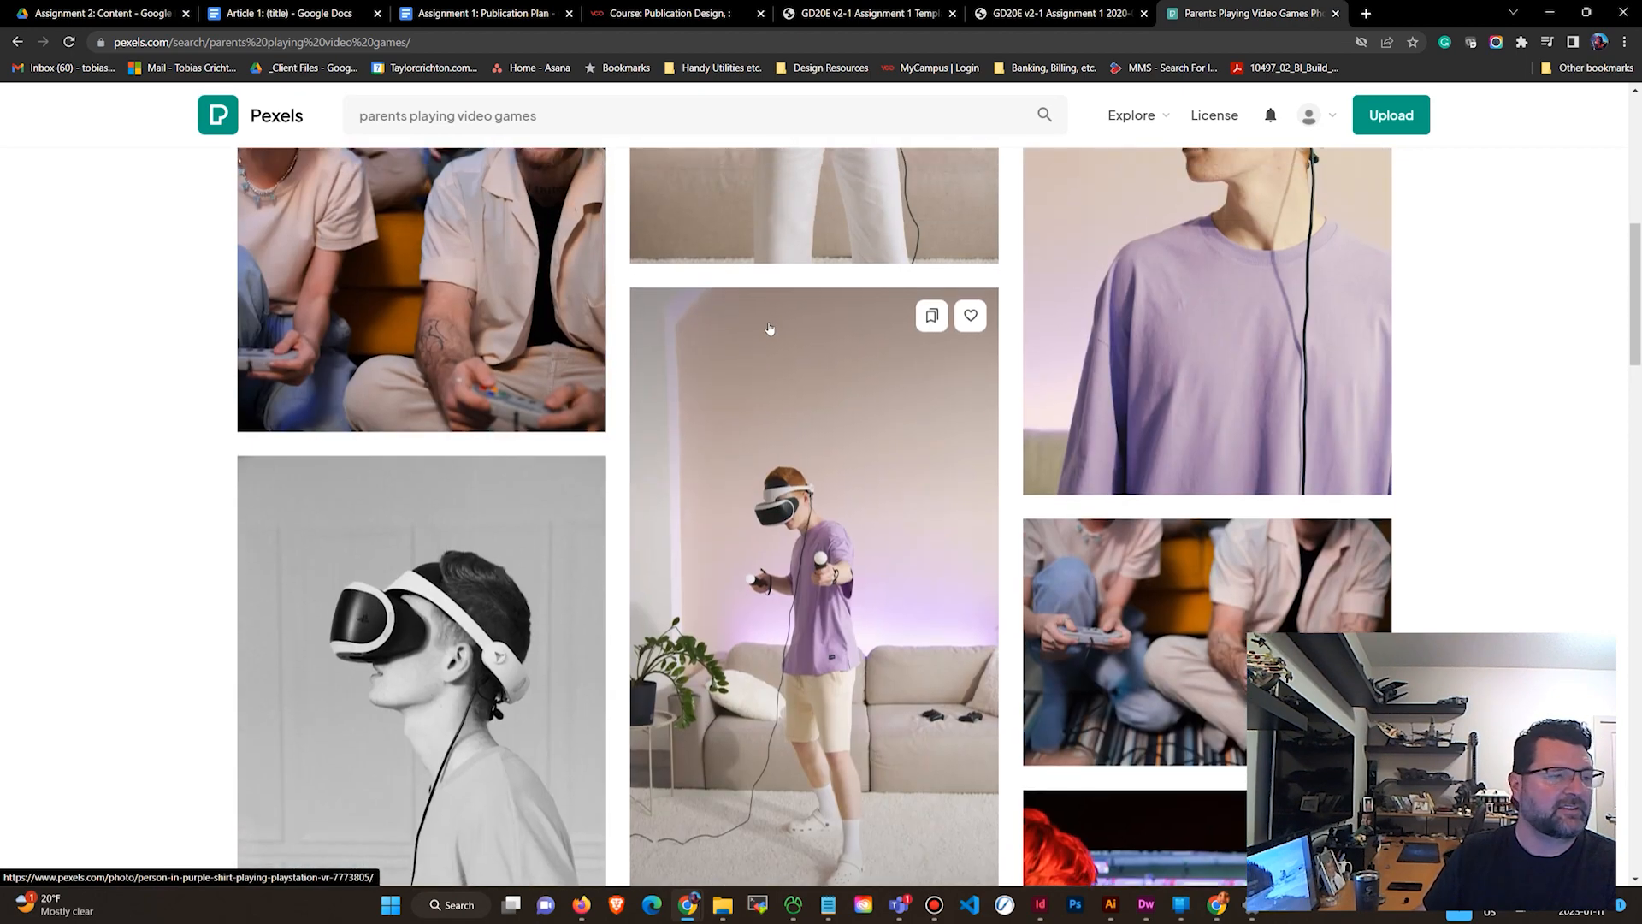
scroll(761, 330, up, 3)
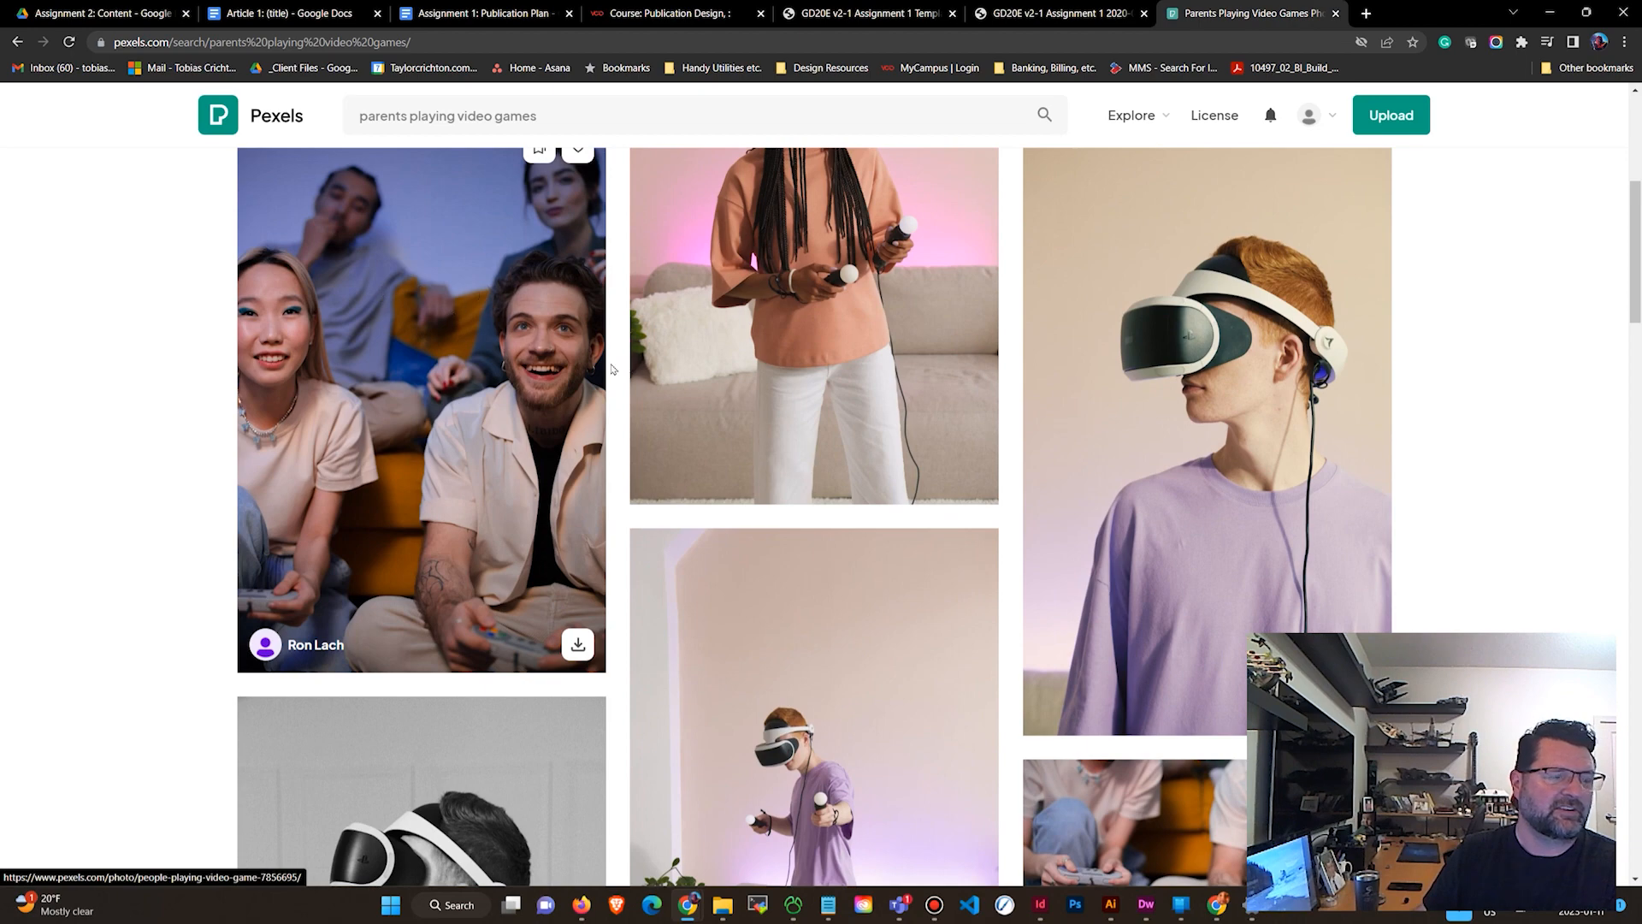
scroll(1170, 343, down, 6)
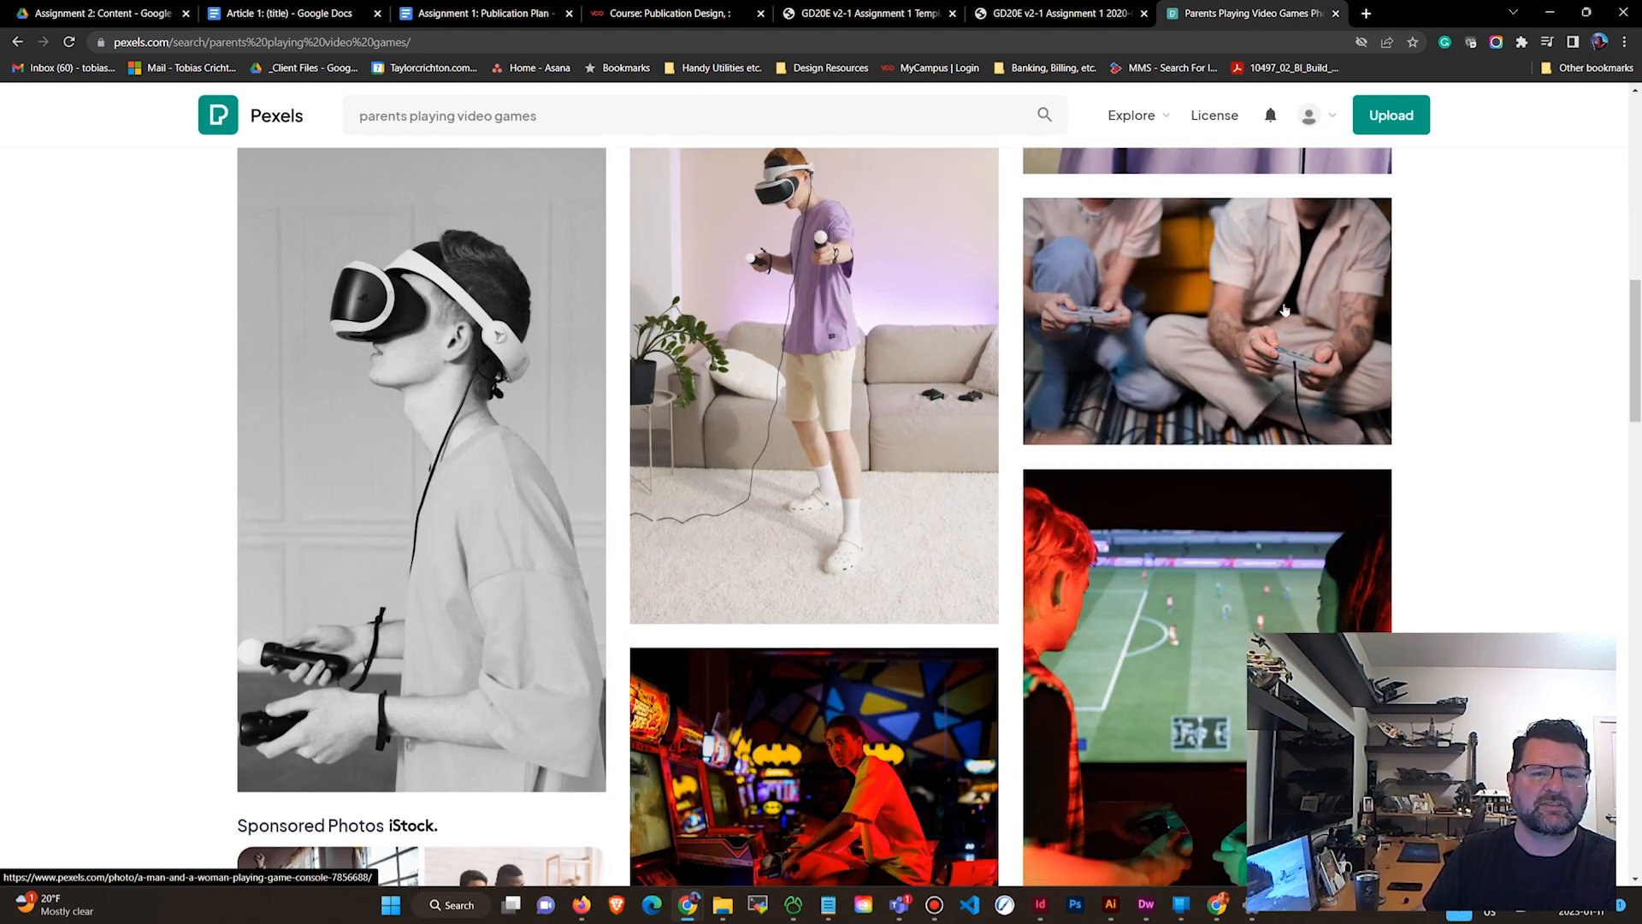
click(1224, 334)
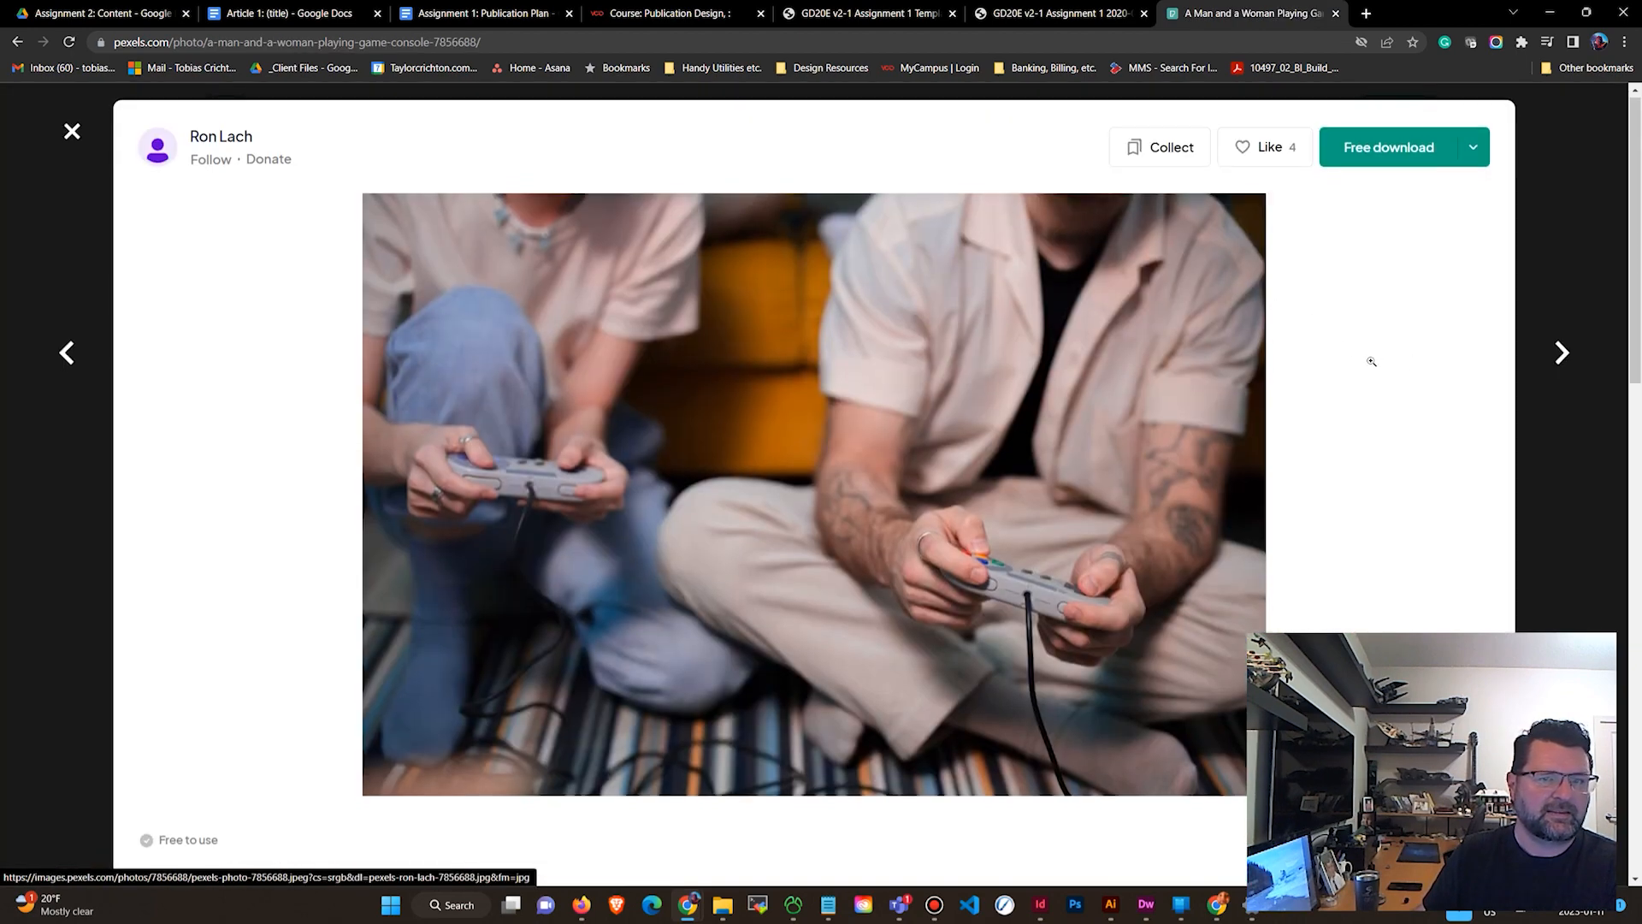
Inspect the photo's download size options and zoomed detail, then return to the results.
scroll(1368, 360, down, 2)
scroll(1377, 342, up, 1)
scroll(1432, 203, up, 1)
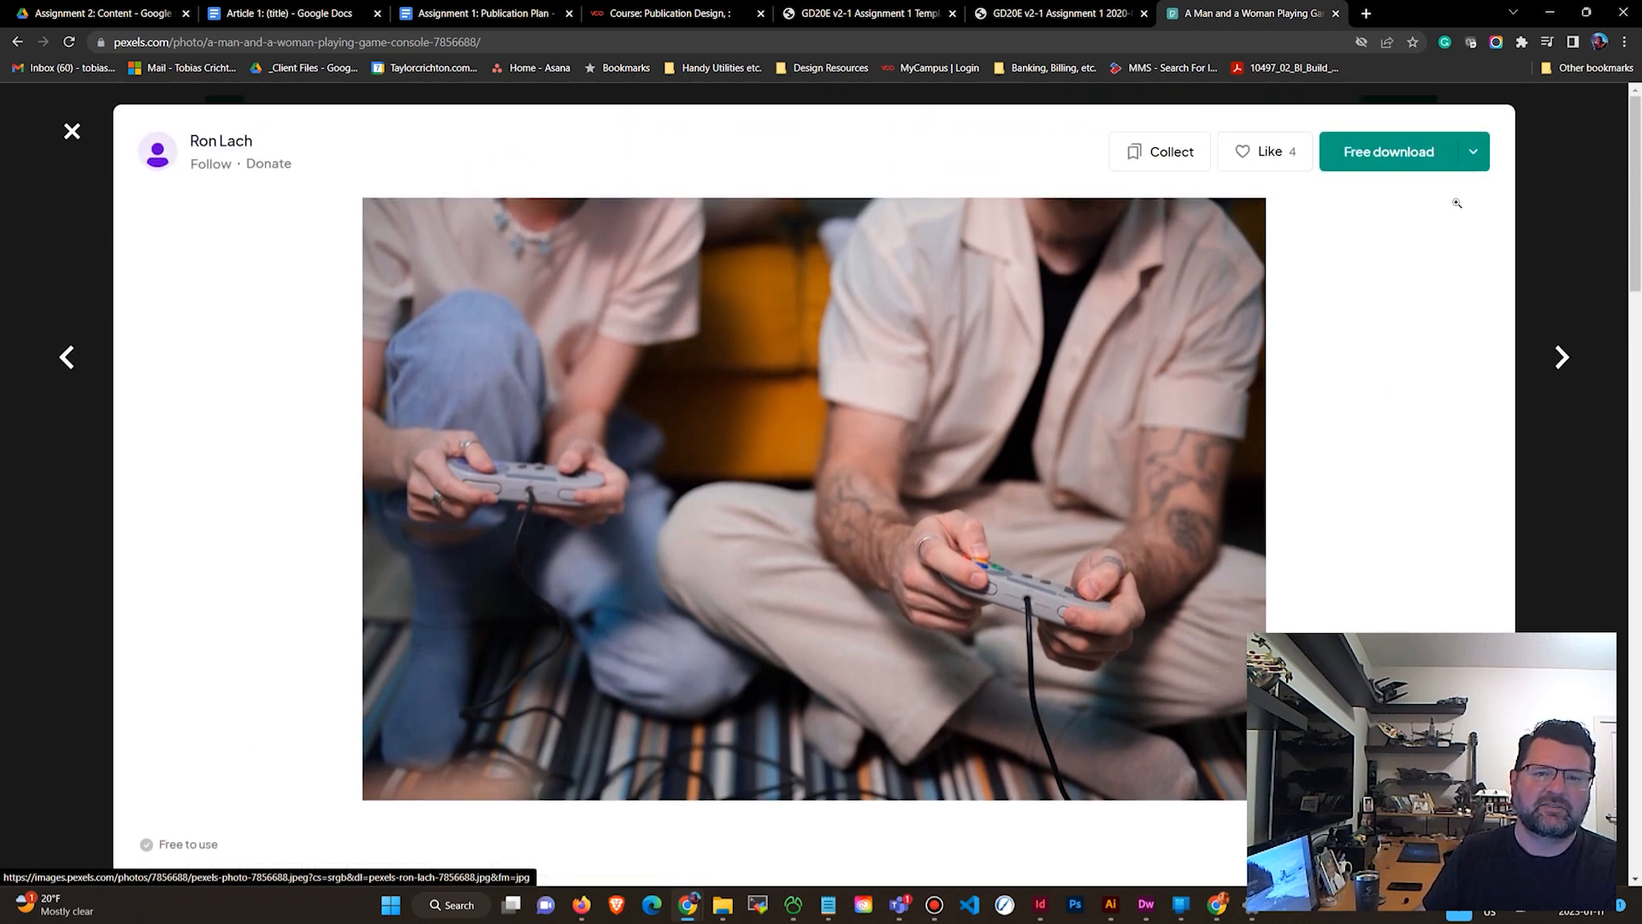
click(1476, 154)
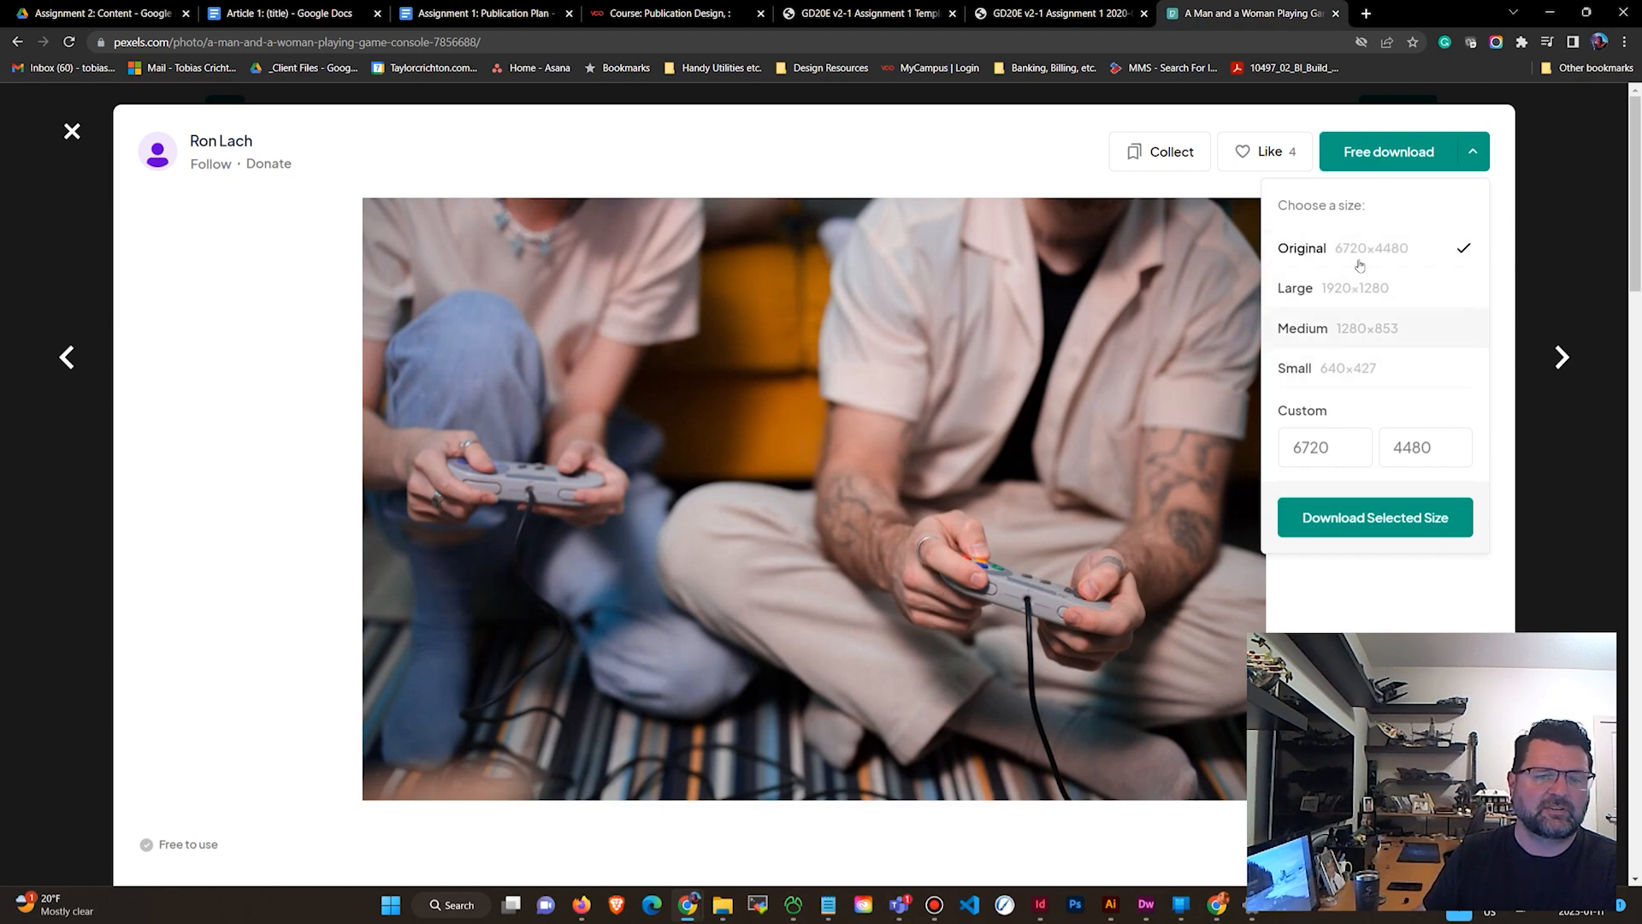
click(547, 334)
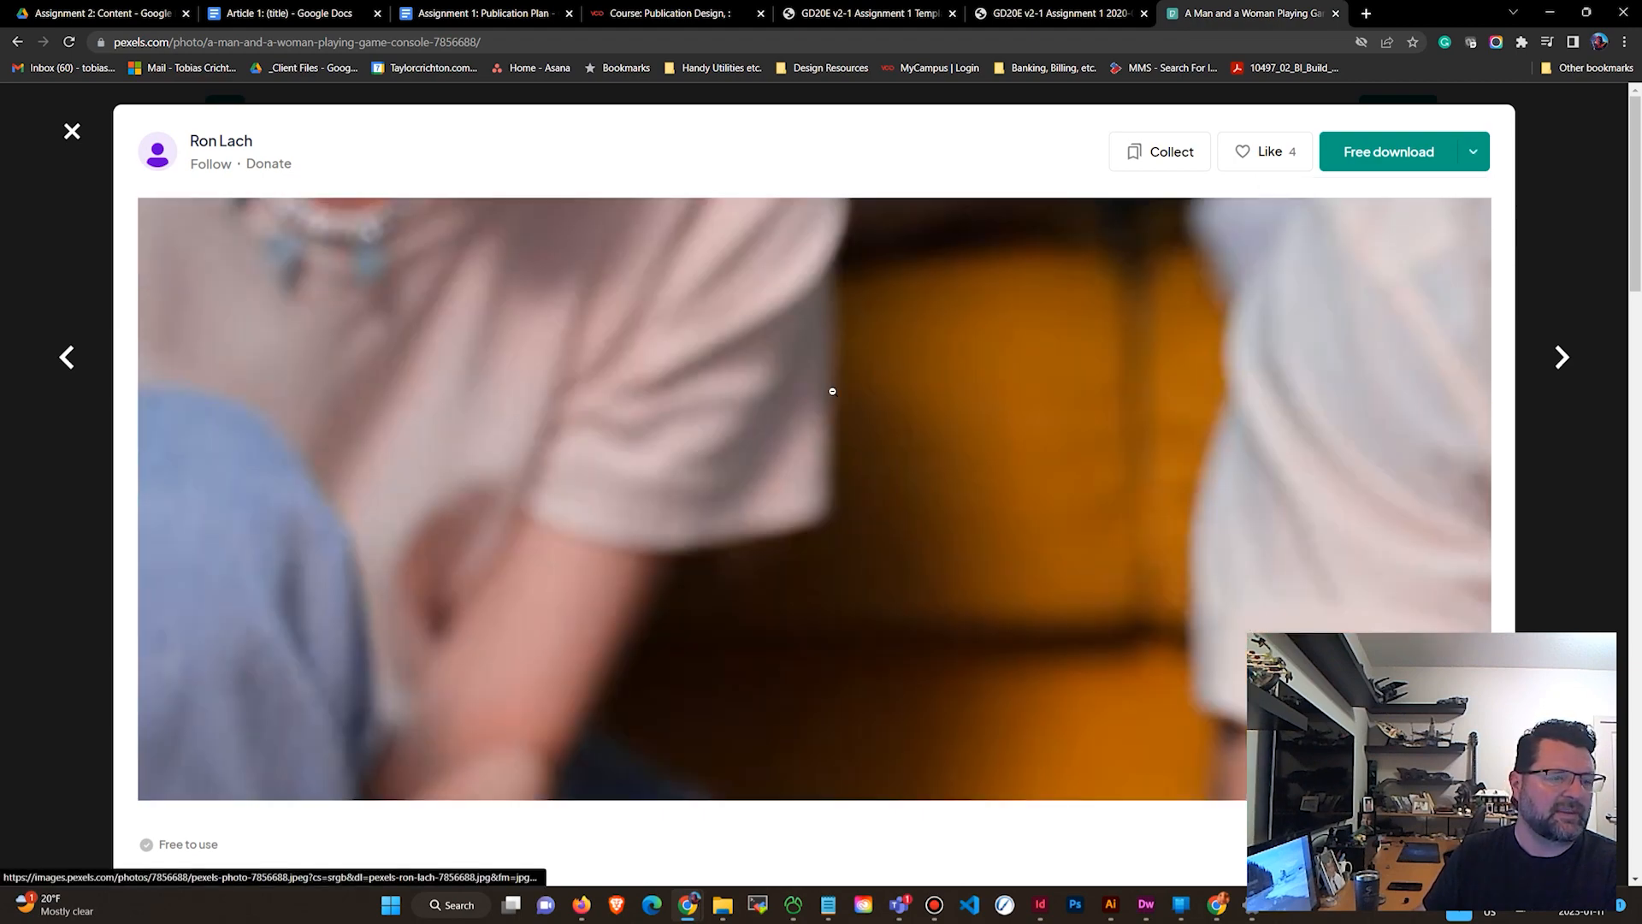
right_click(762, 367)
click(1525, 270)
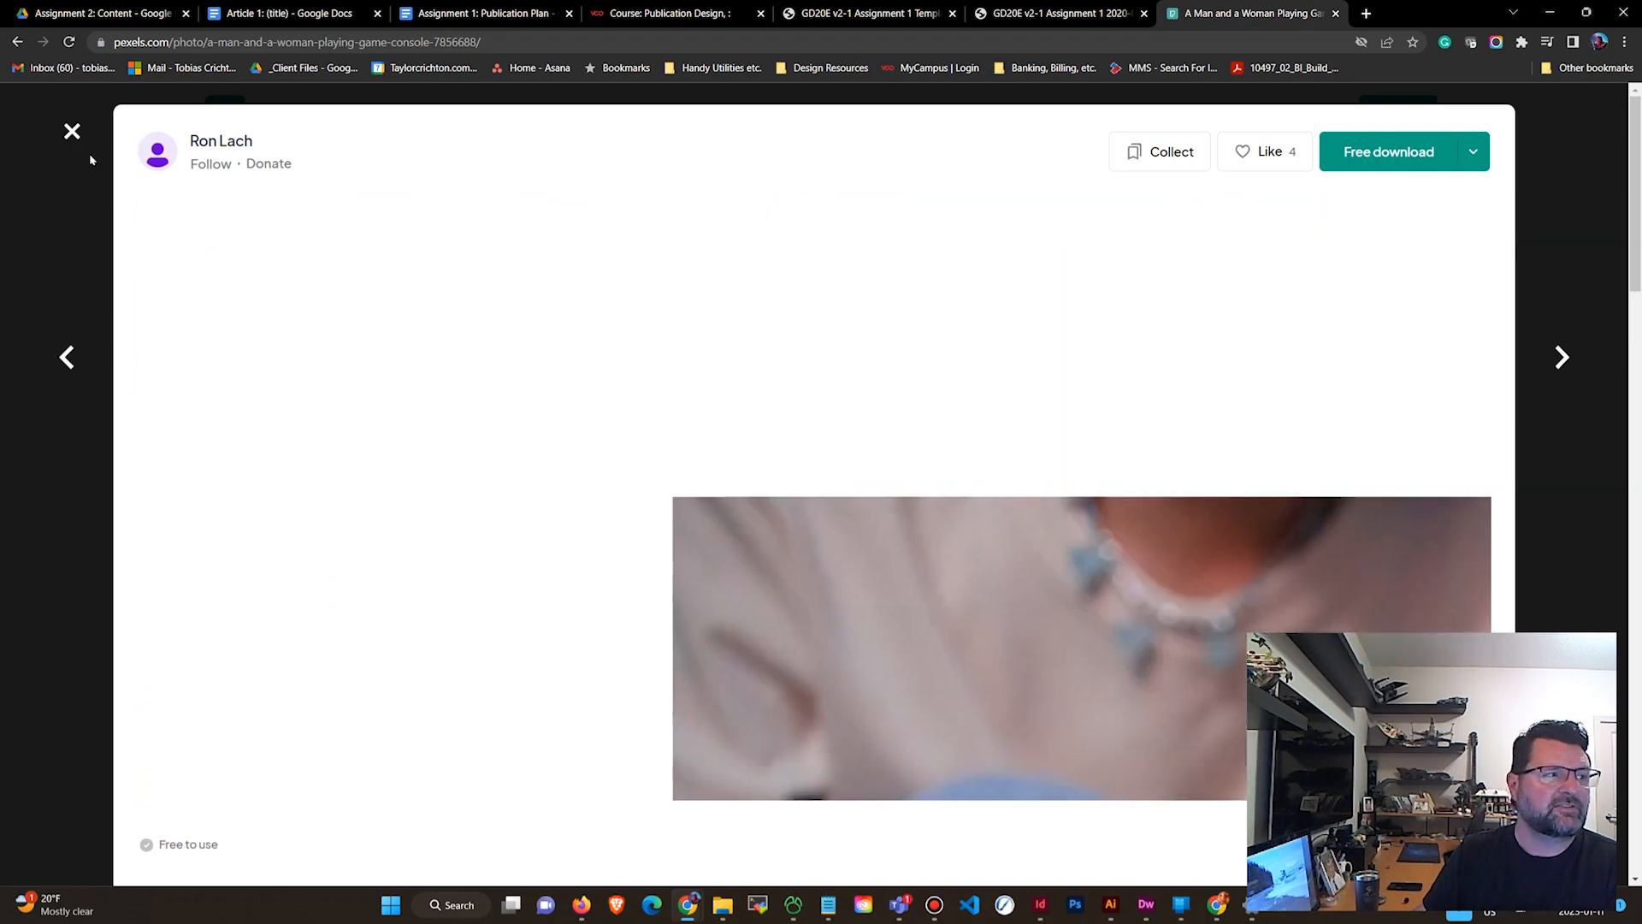
click(72, 131)
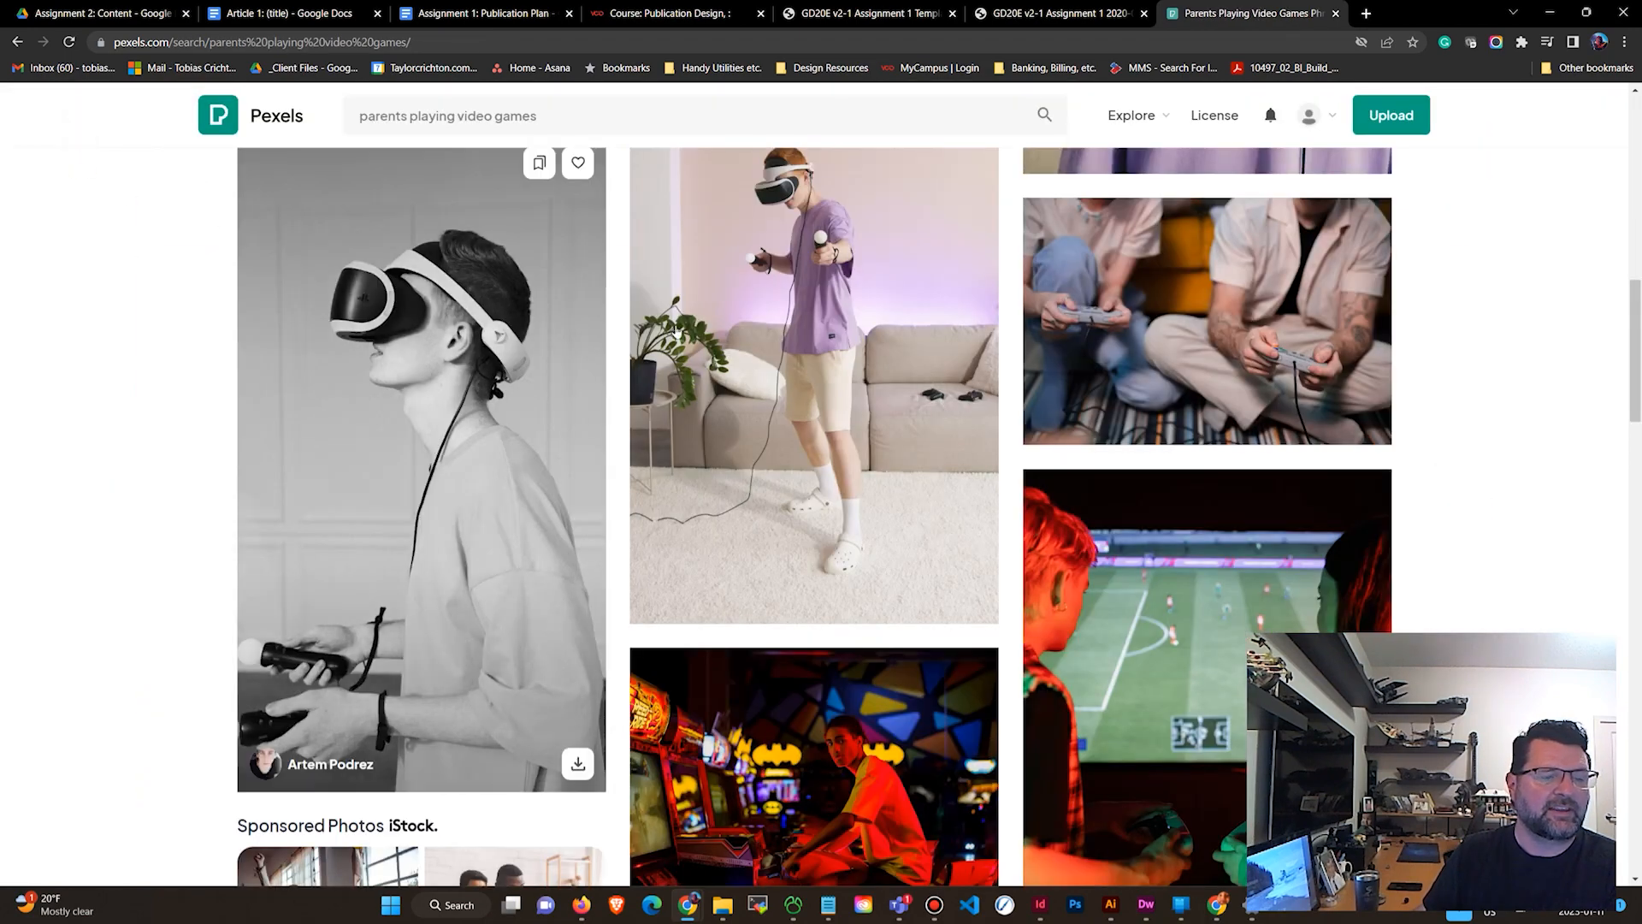
scroll(739, 363, down, 2)
scroll(753, 366, up, 4)
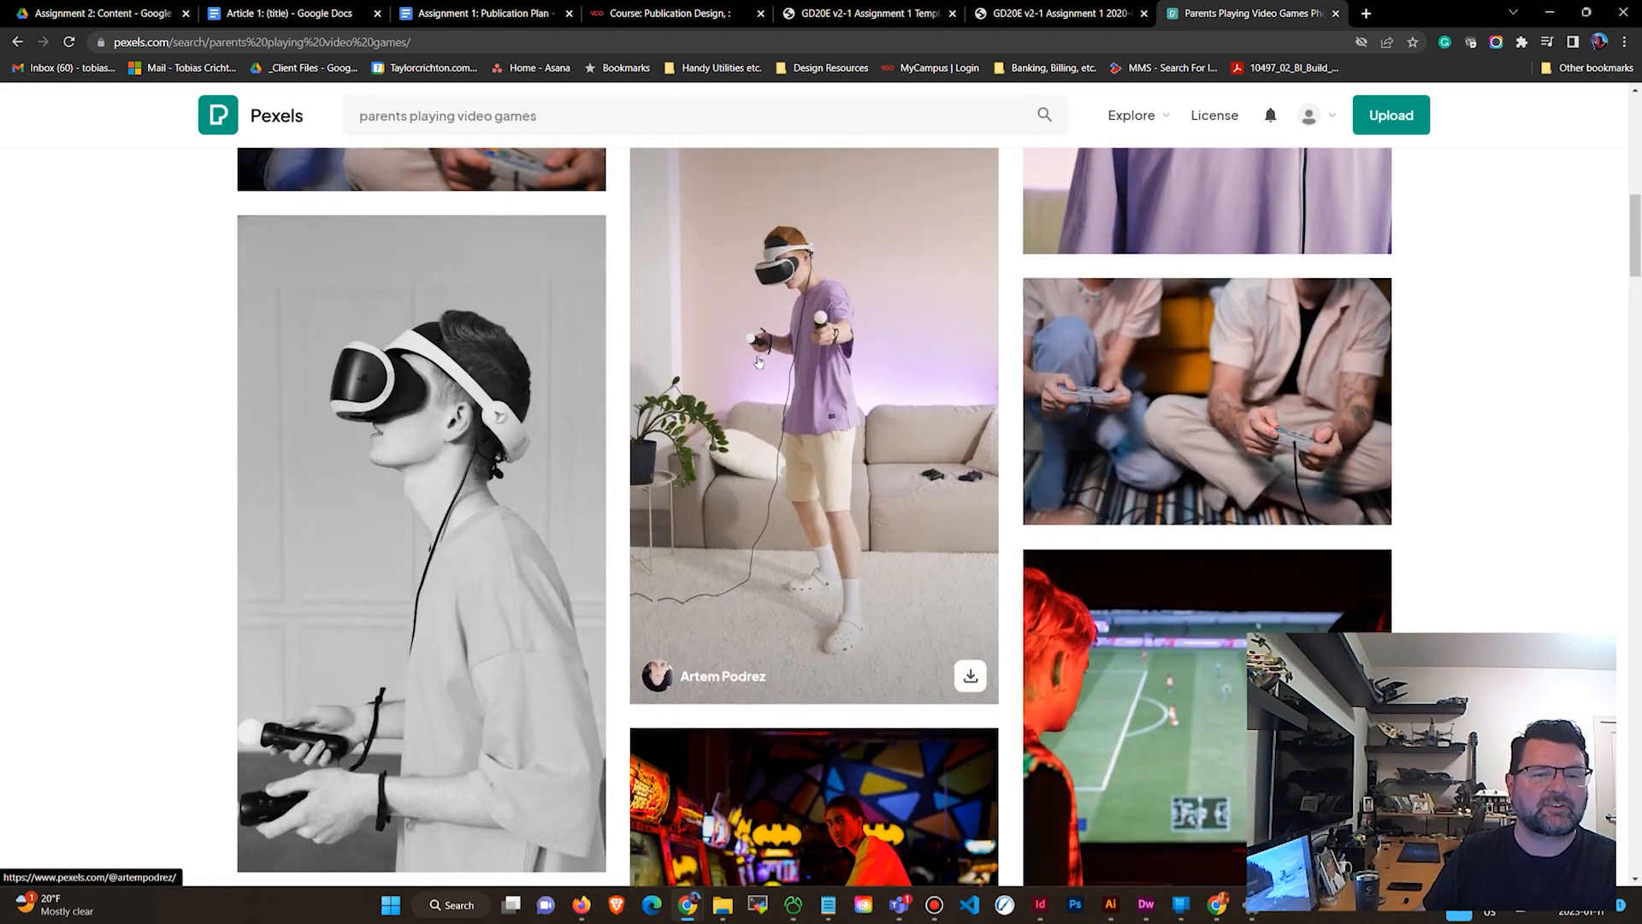
Copy the image address of the photo of two people holding game controllers in the search results.
scroll(777, 370, up, 3)
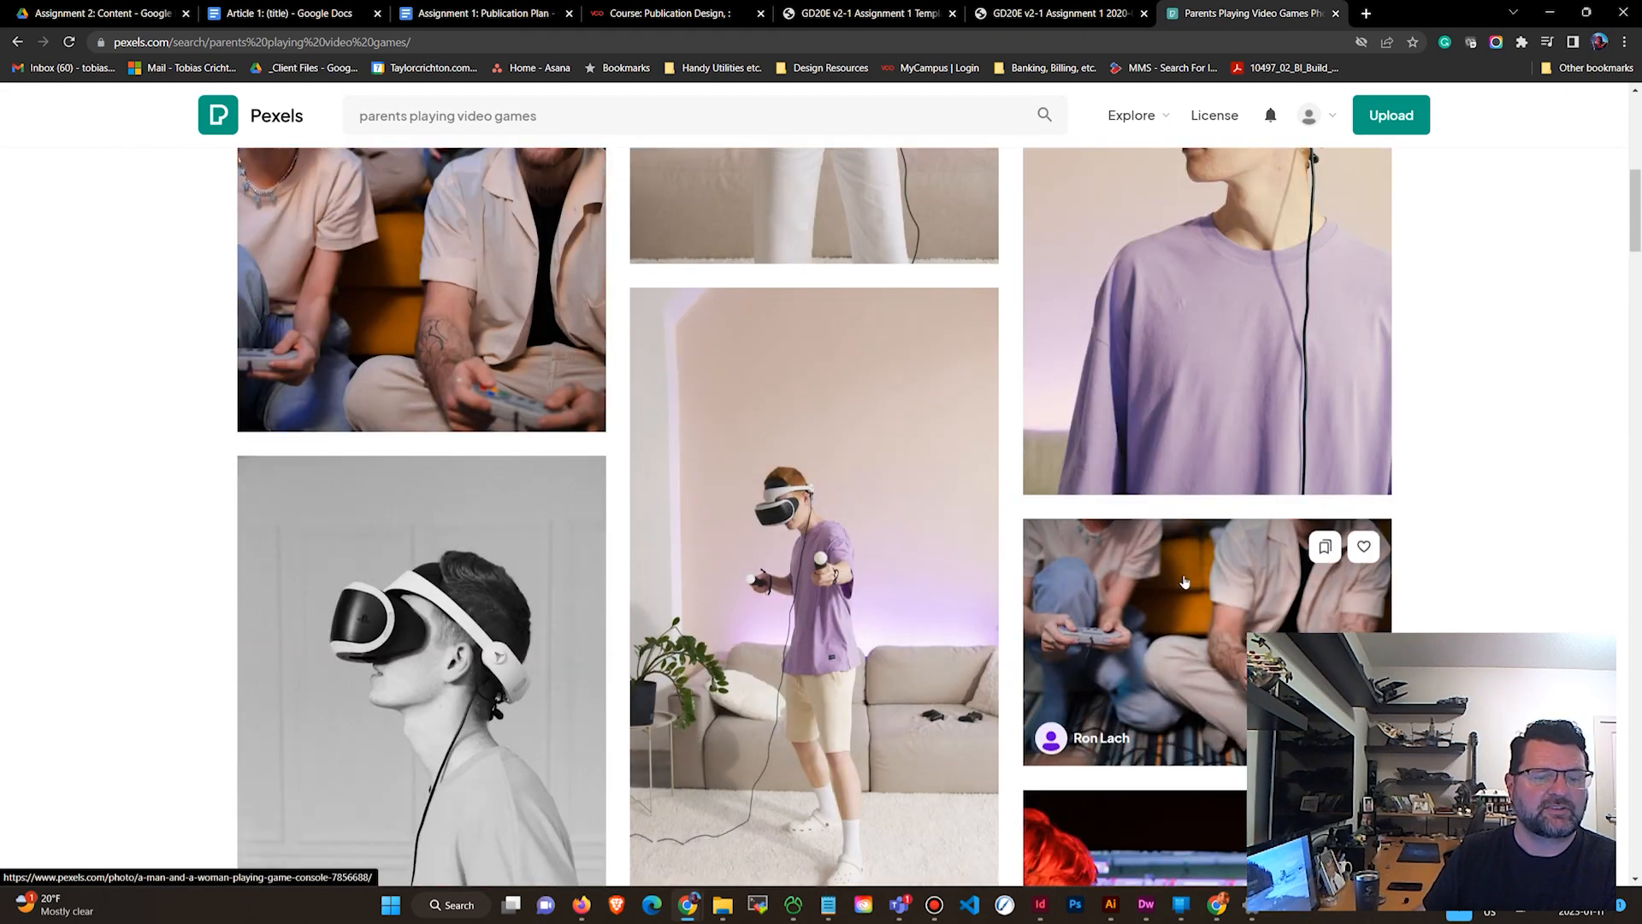
scroll(1181, 619, down, 1)
right_click(1189, 570)
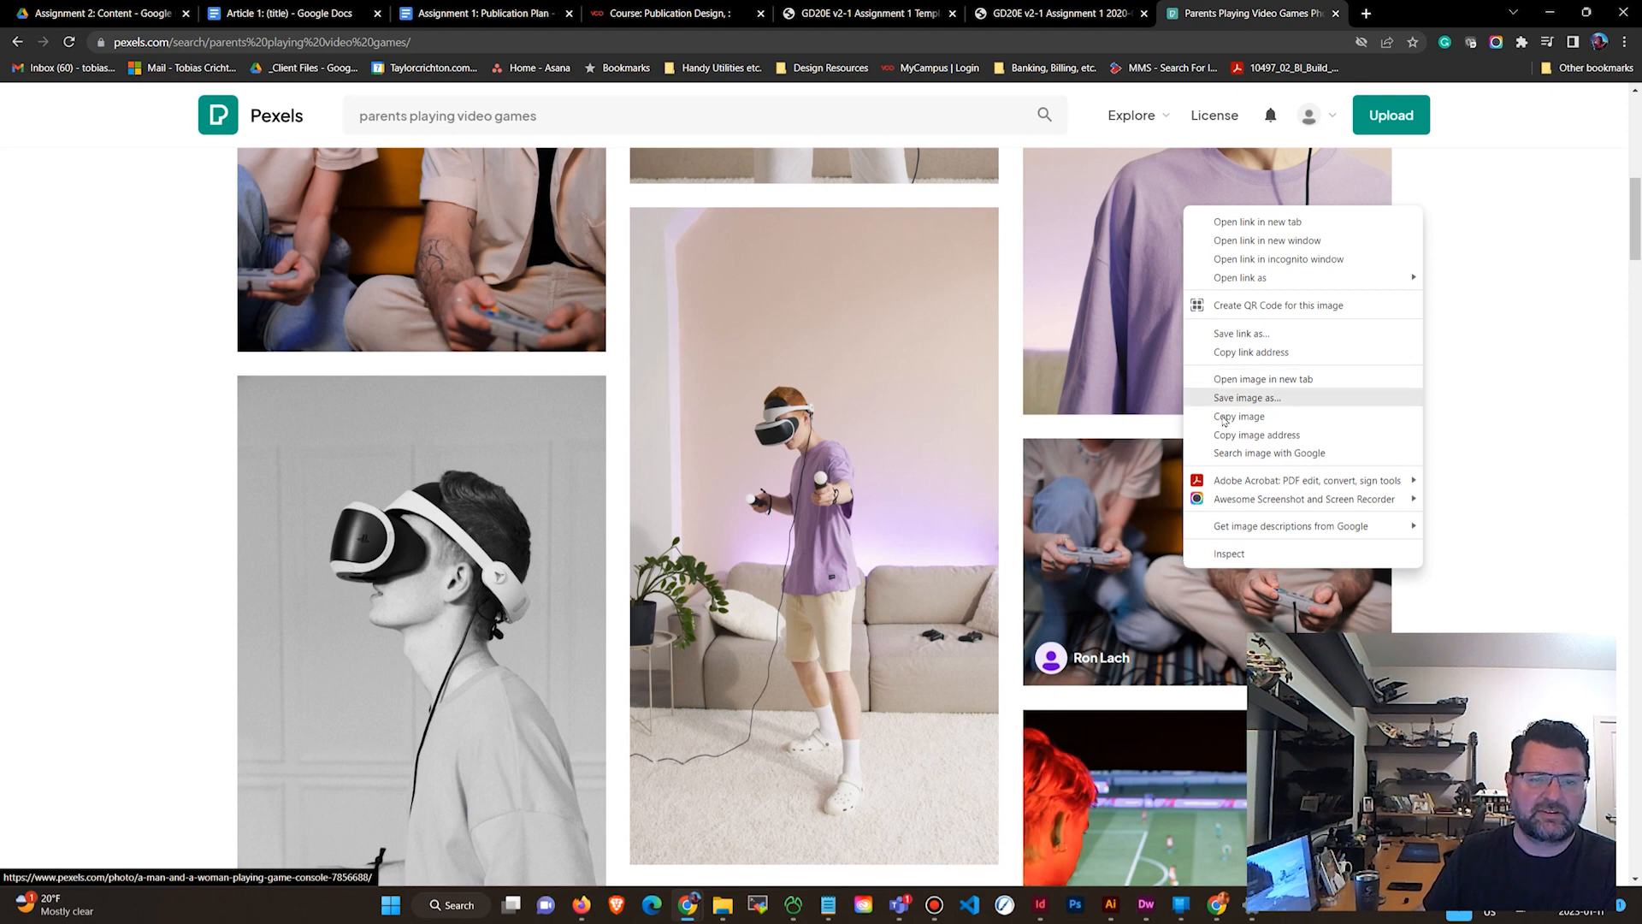
click(1272, 437)
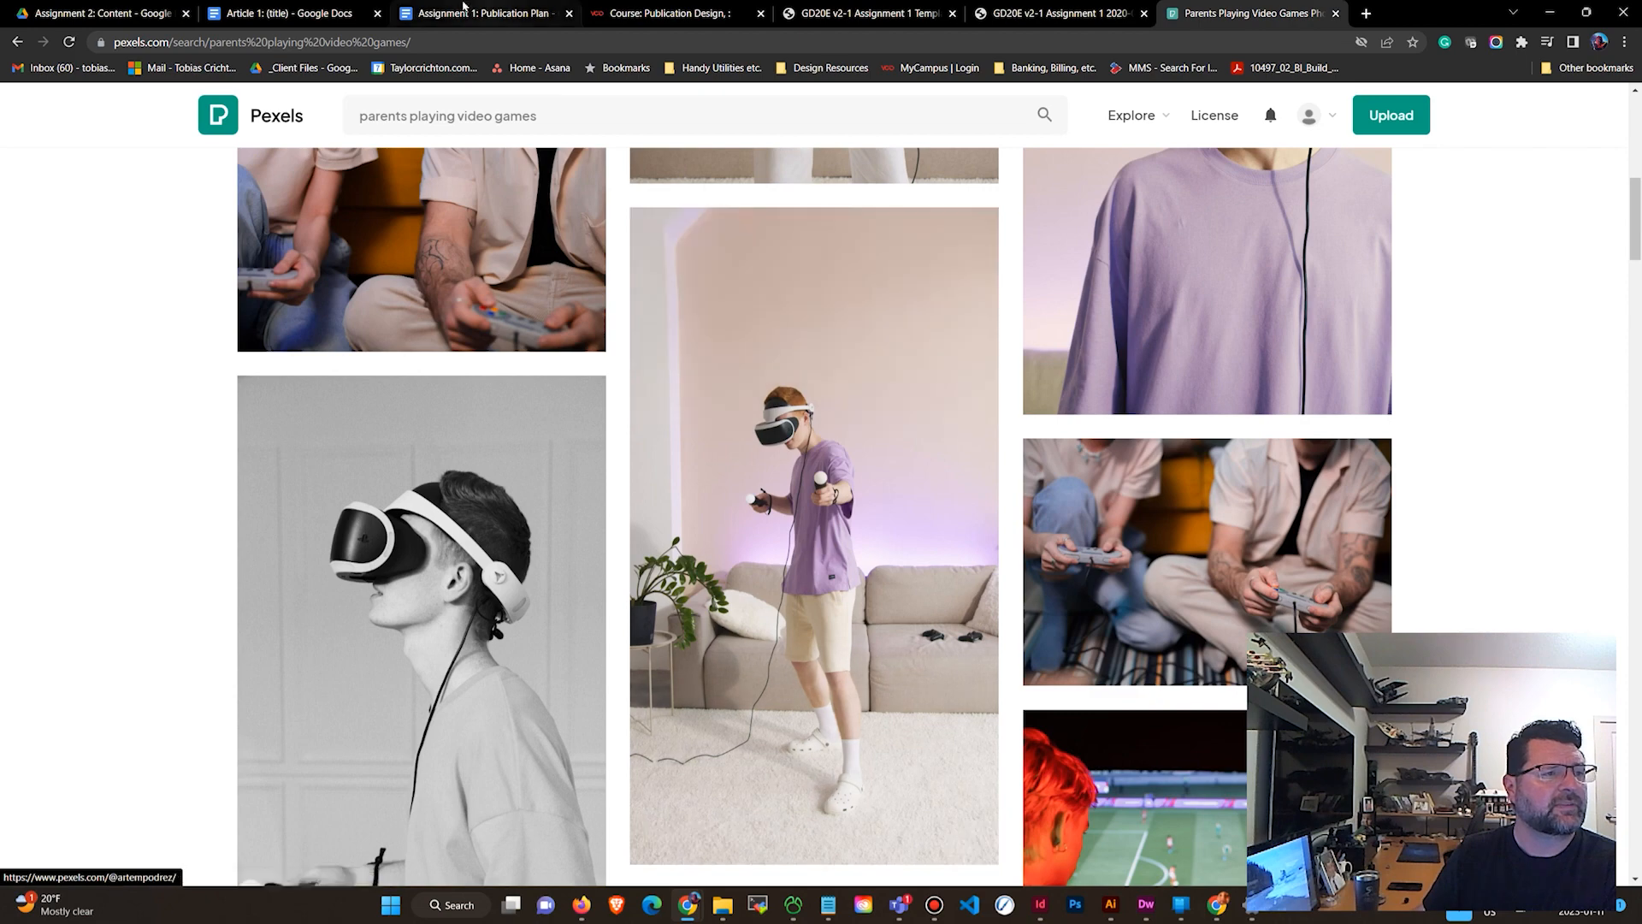
Insert the copied photo by its URL into the Article 1 document, below the email line.
click(479, 12)
click(301, 11)
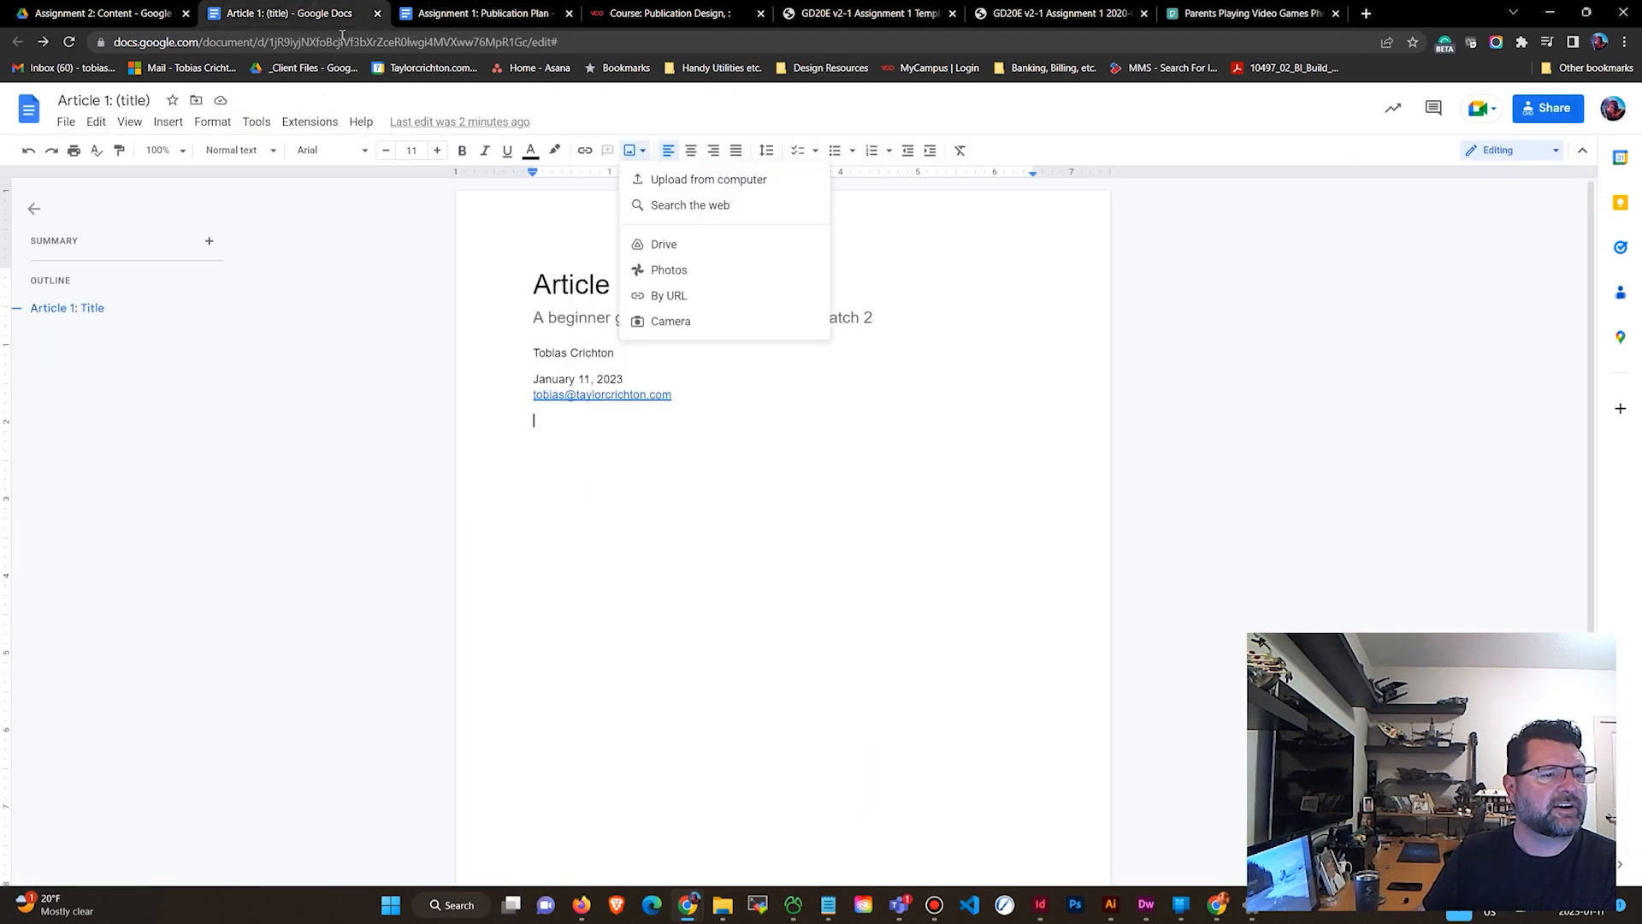
click(544, 424)
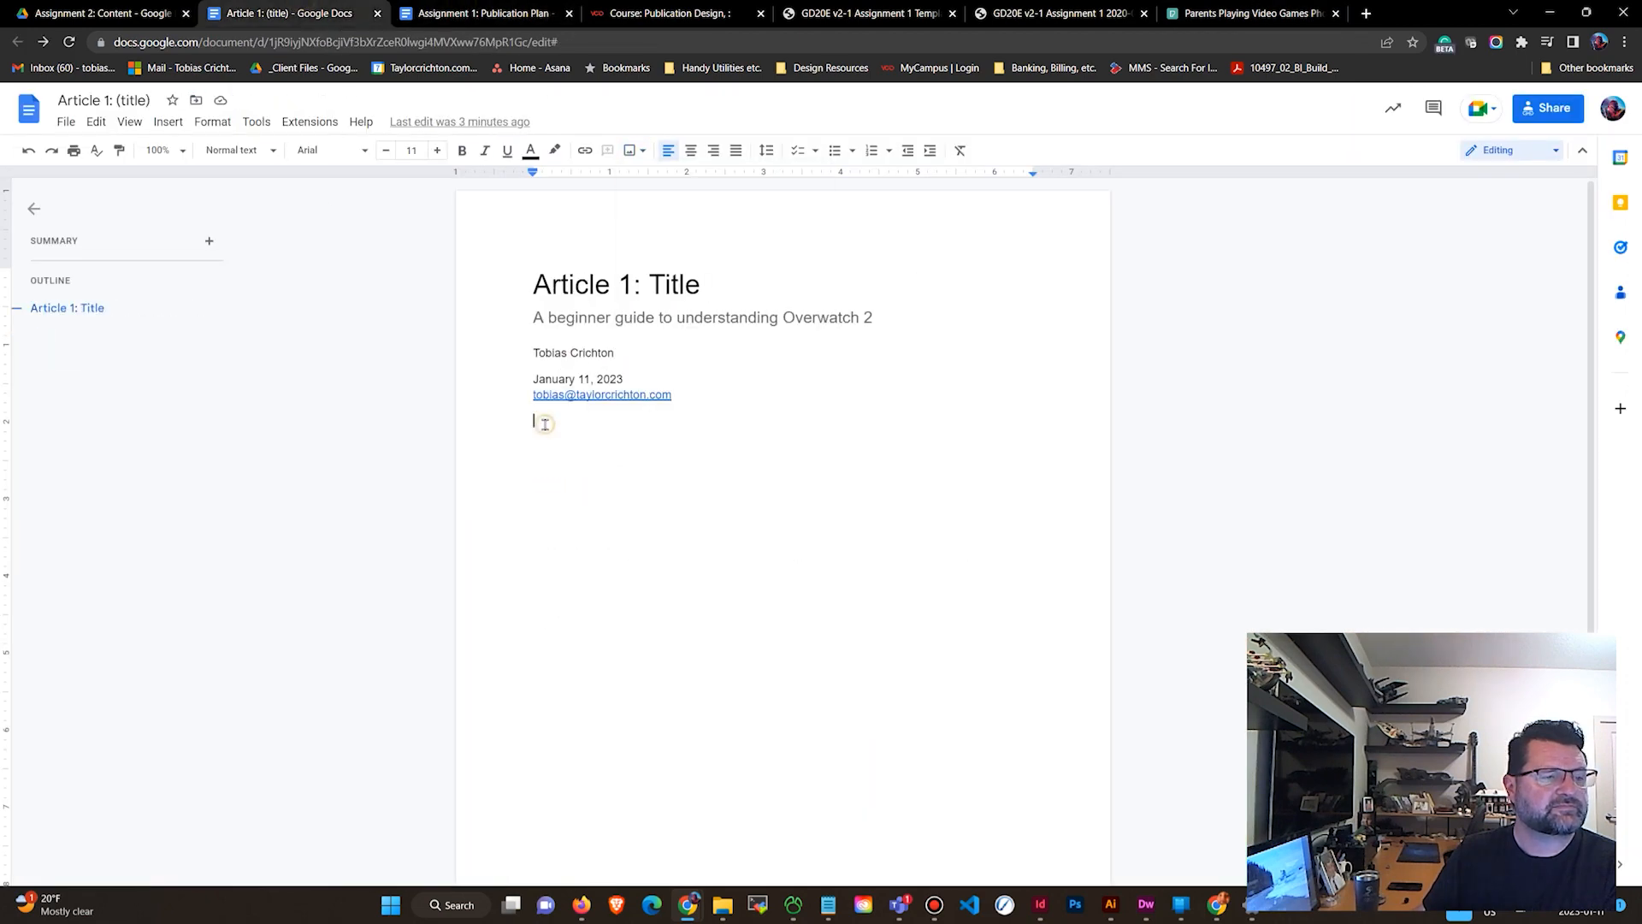
click(633, 150)
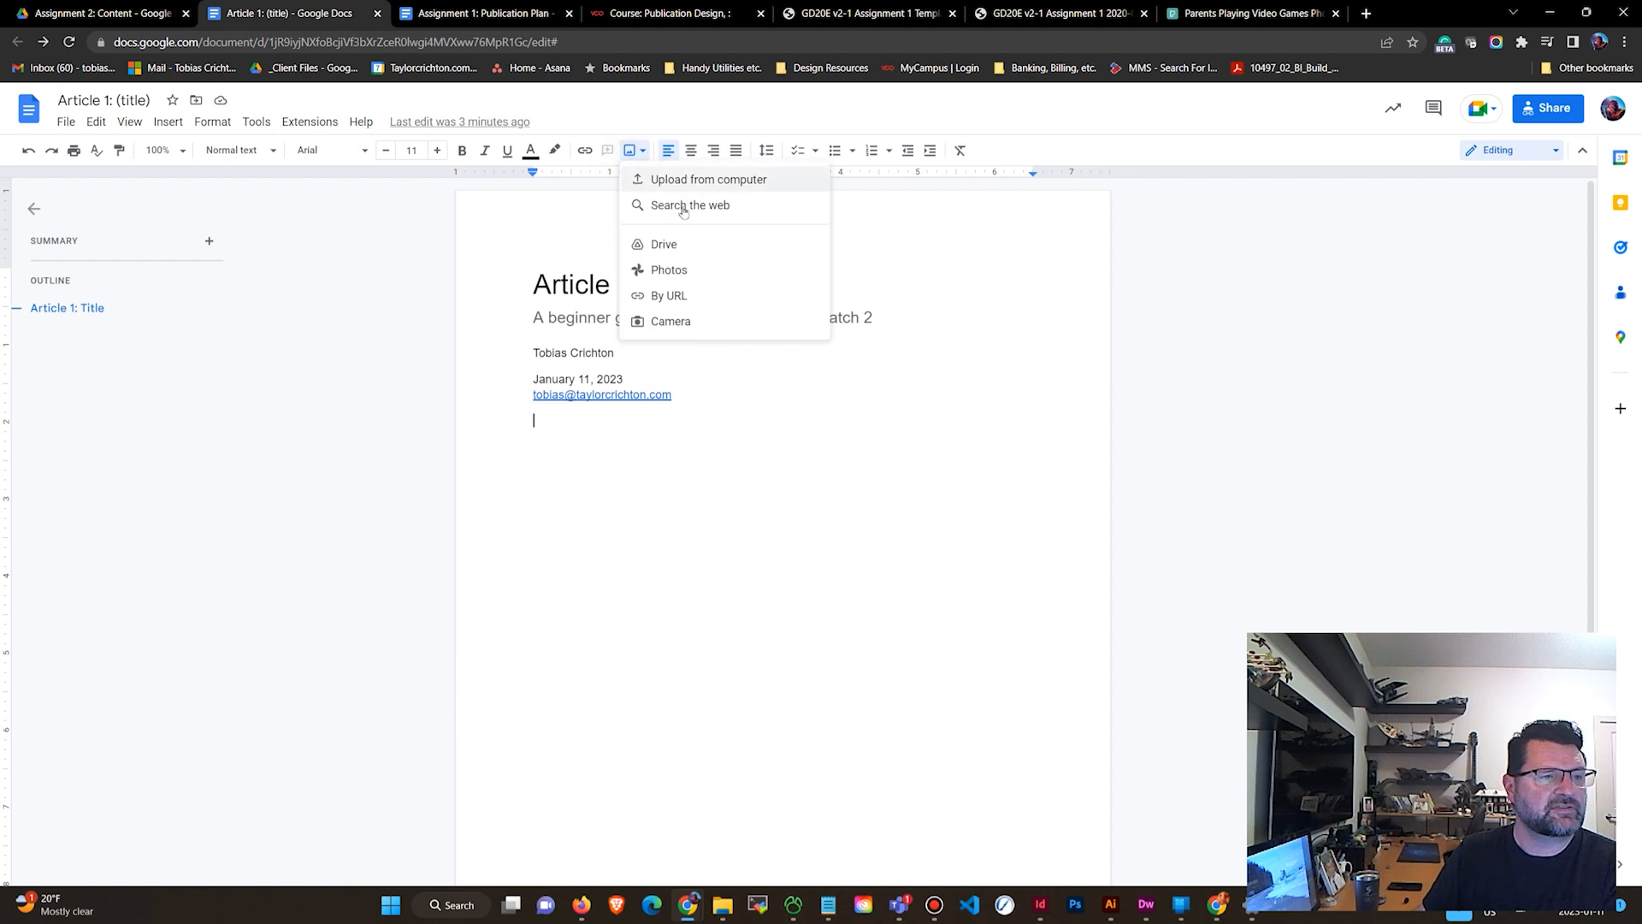
click(680, 296)
right_click(693, 462)
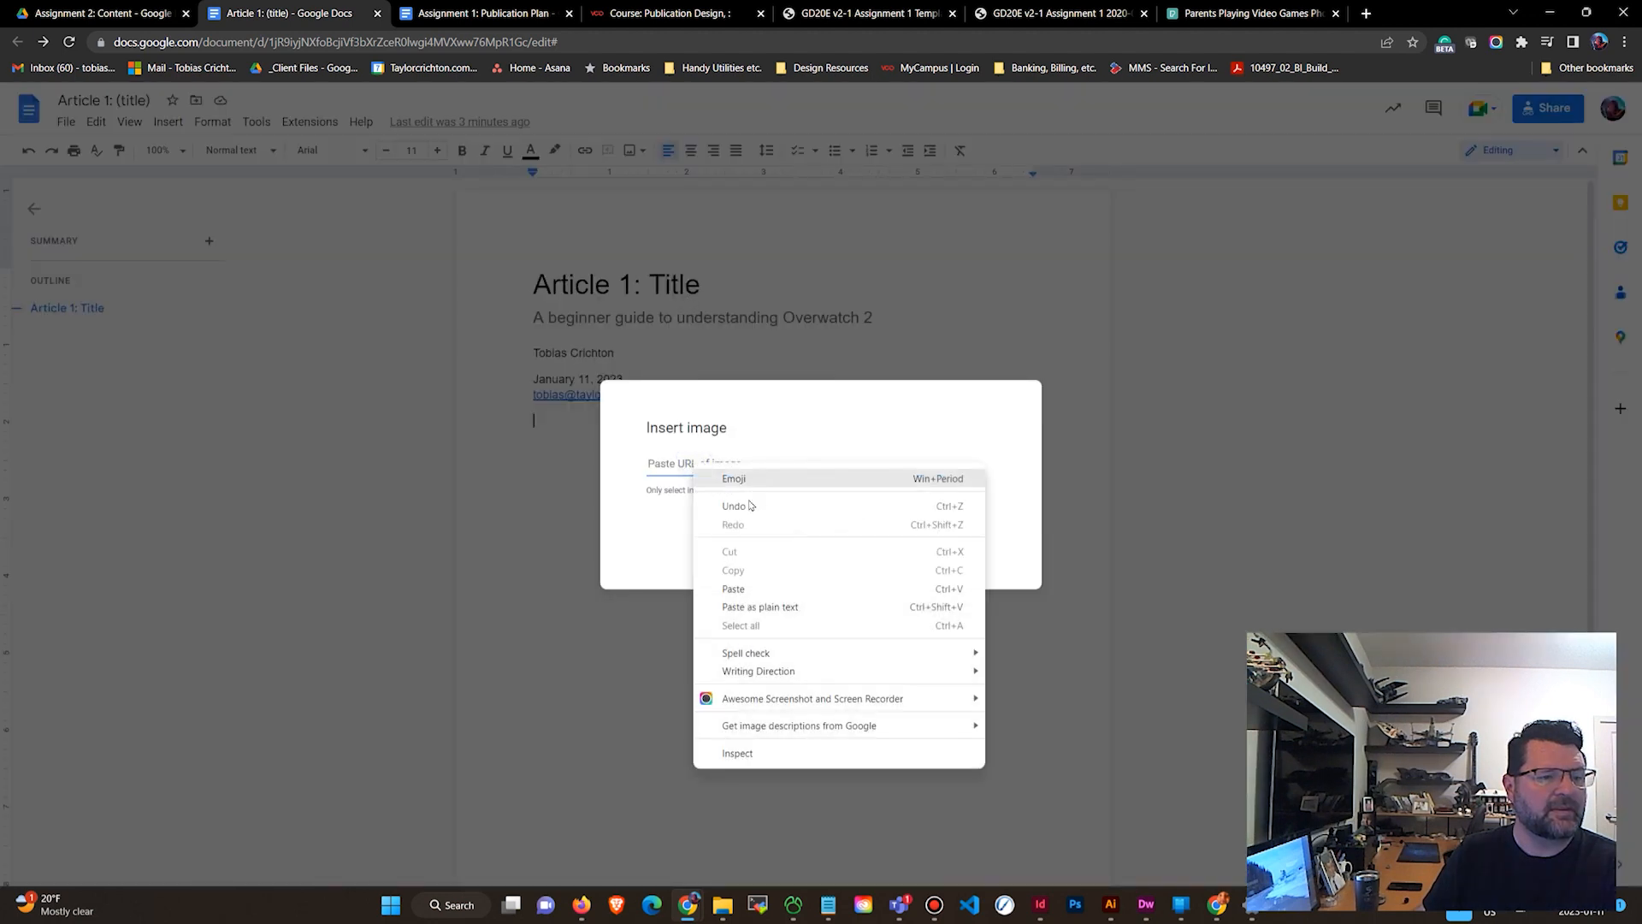
click(736, 589)
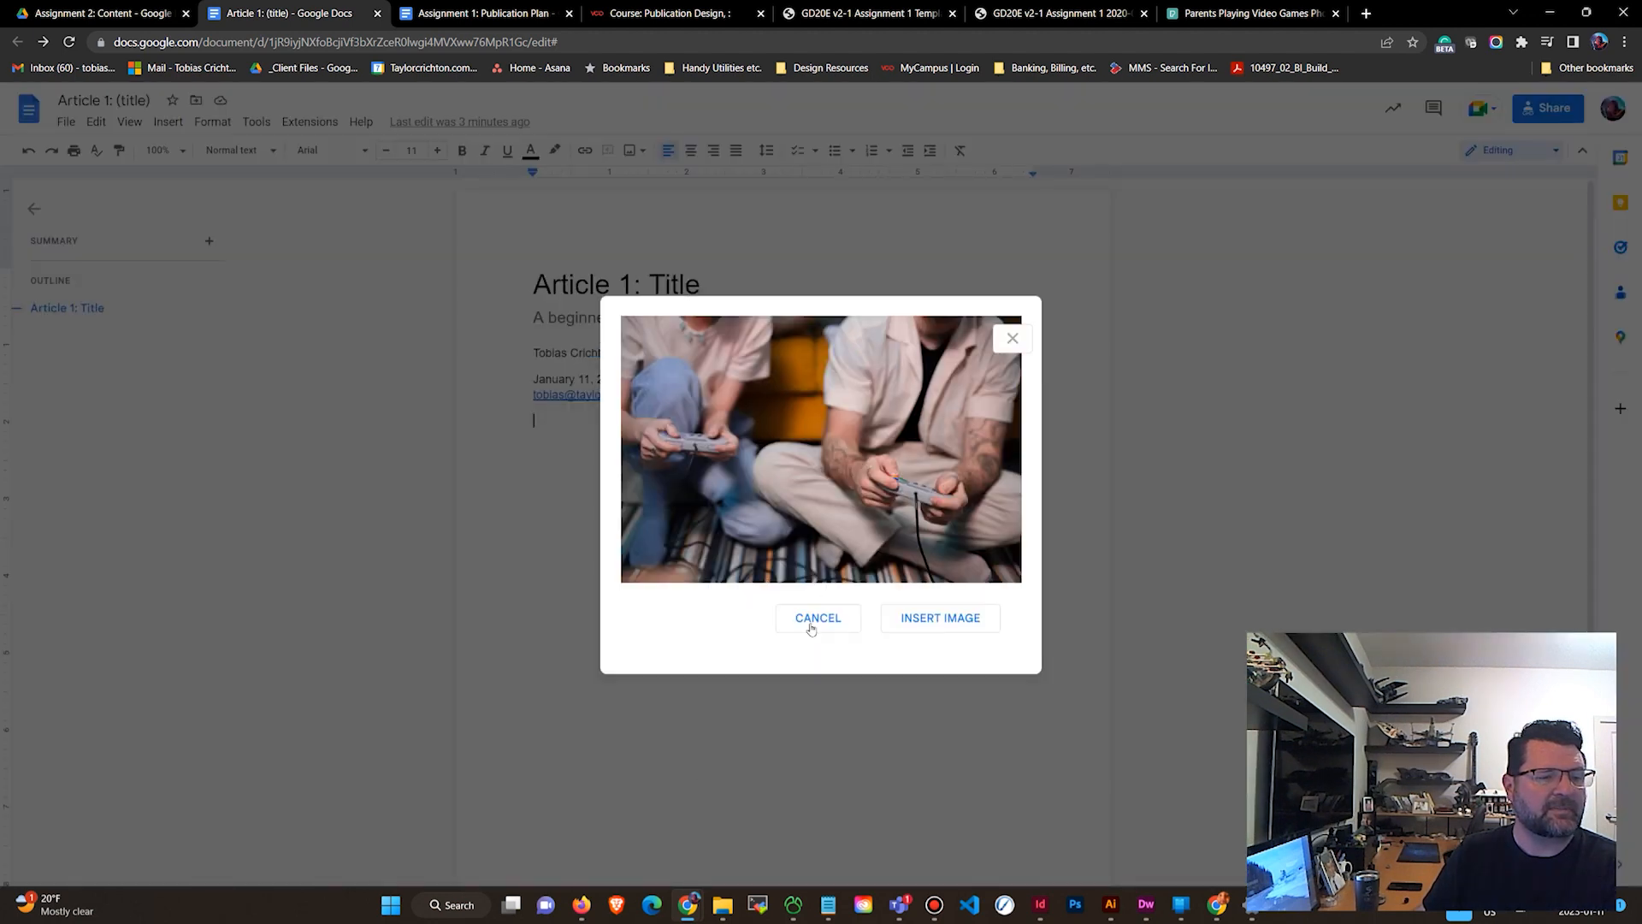
click(924, 616)
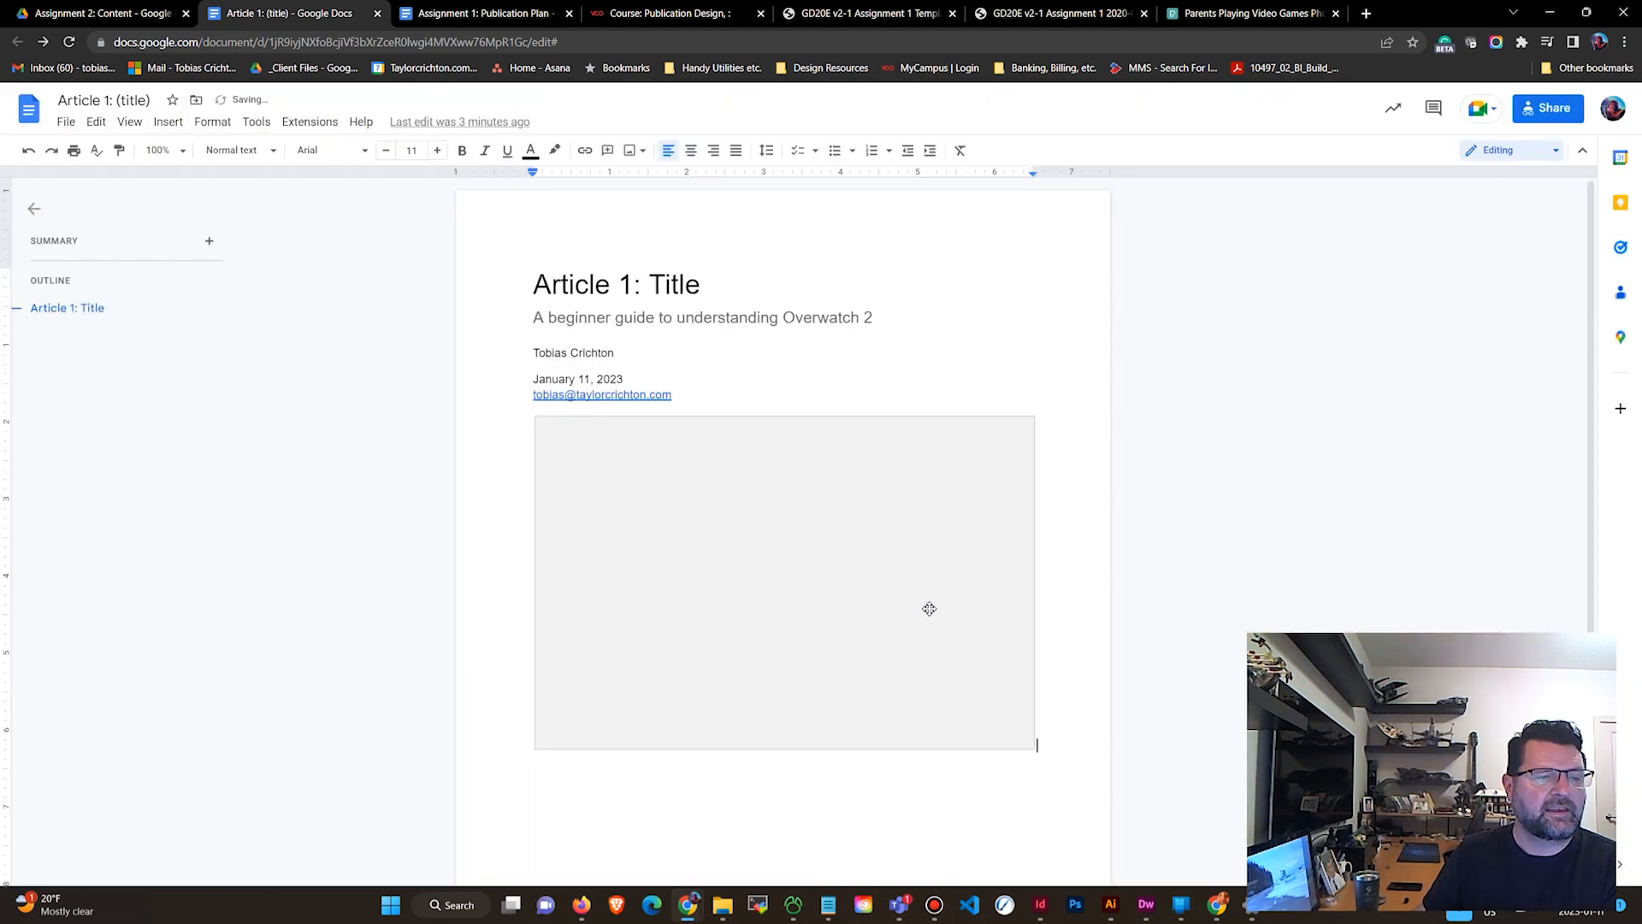
Open all image options for the inserted photo and inspect its size and rotation settings.
click(991, 513)
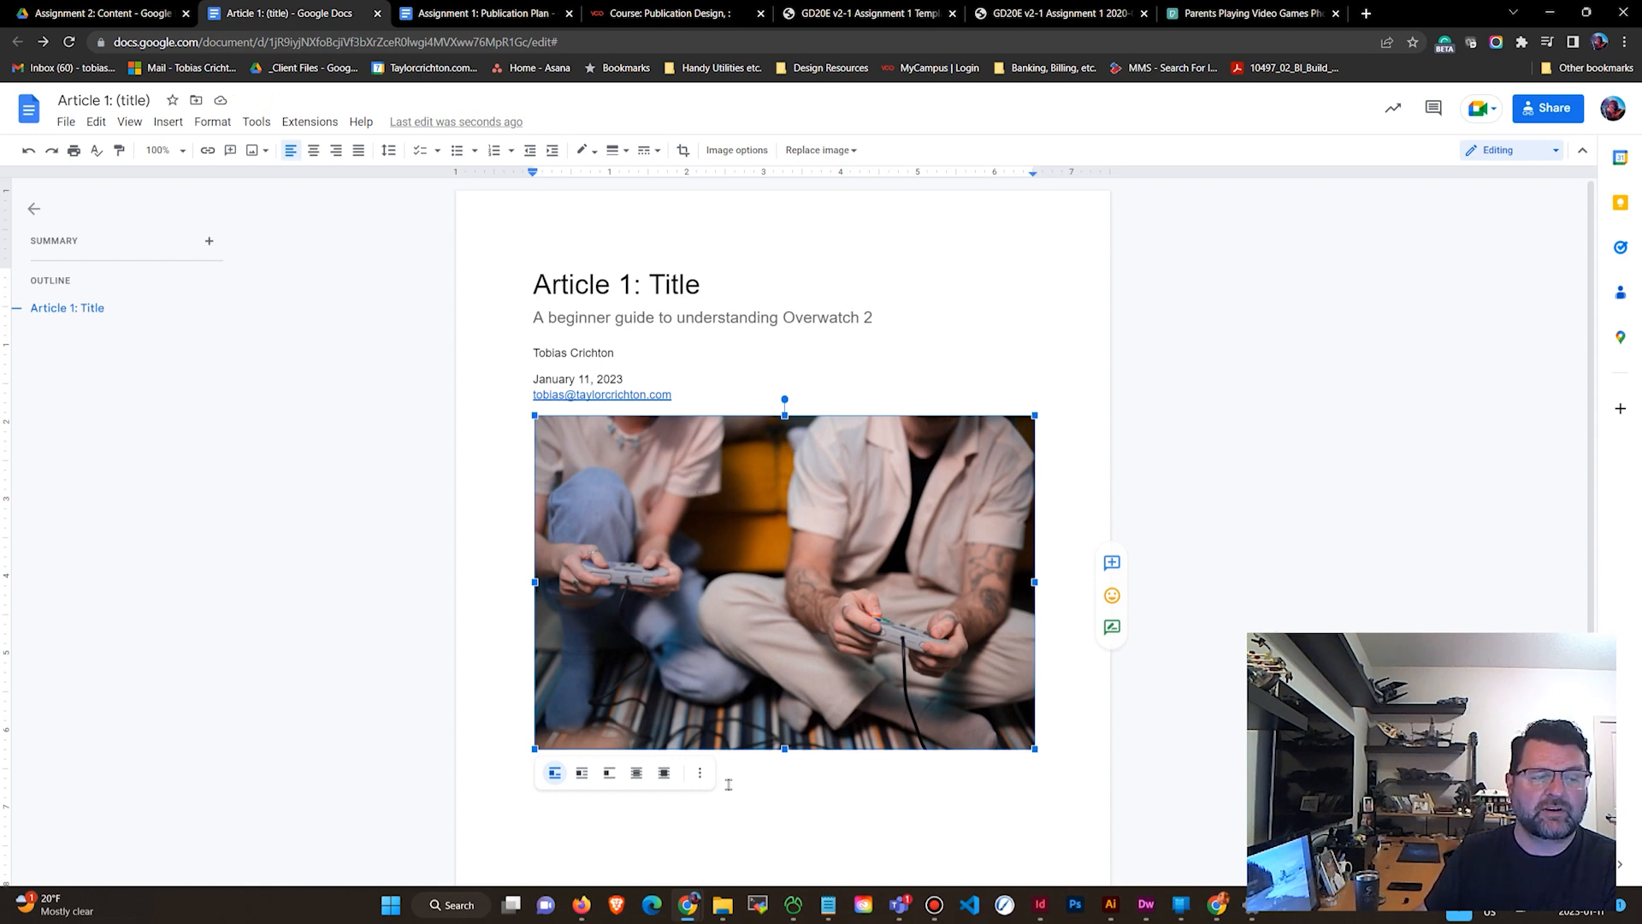
click(701, 774)
scroll(695, 652, down, 2)
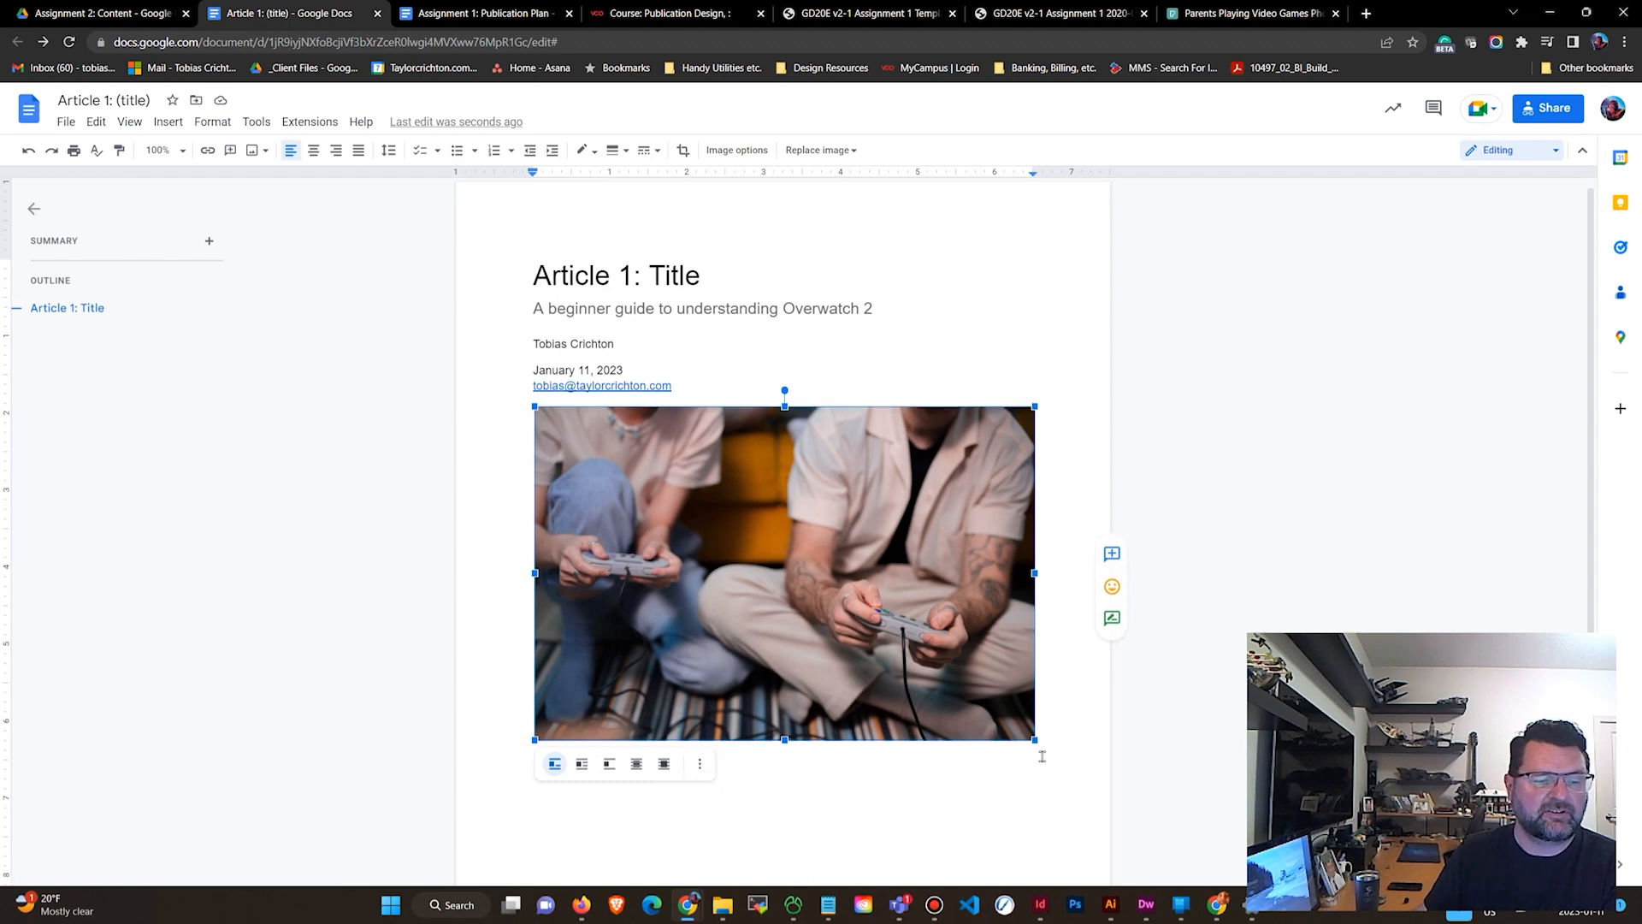
click(699, 614)
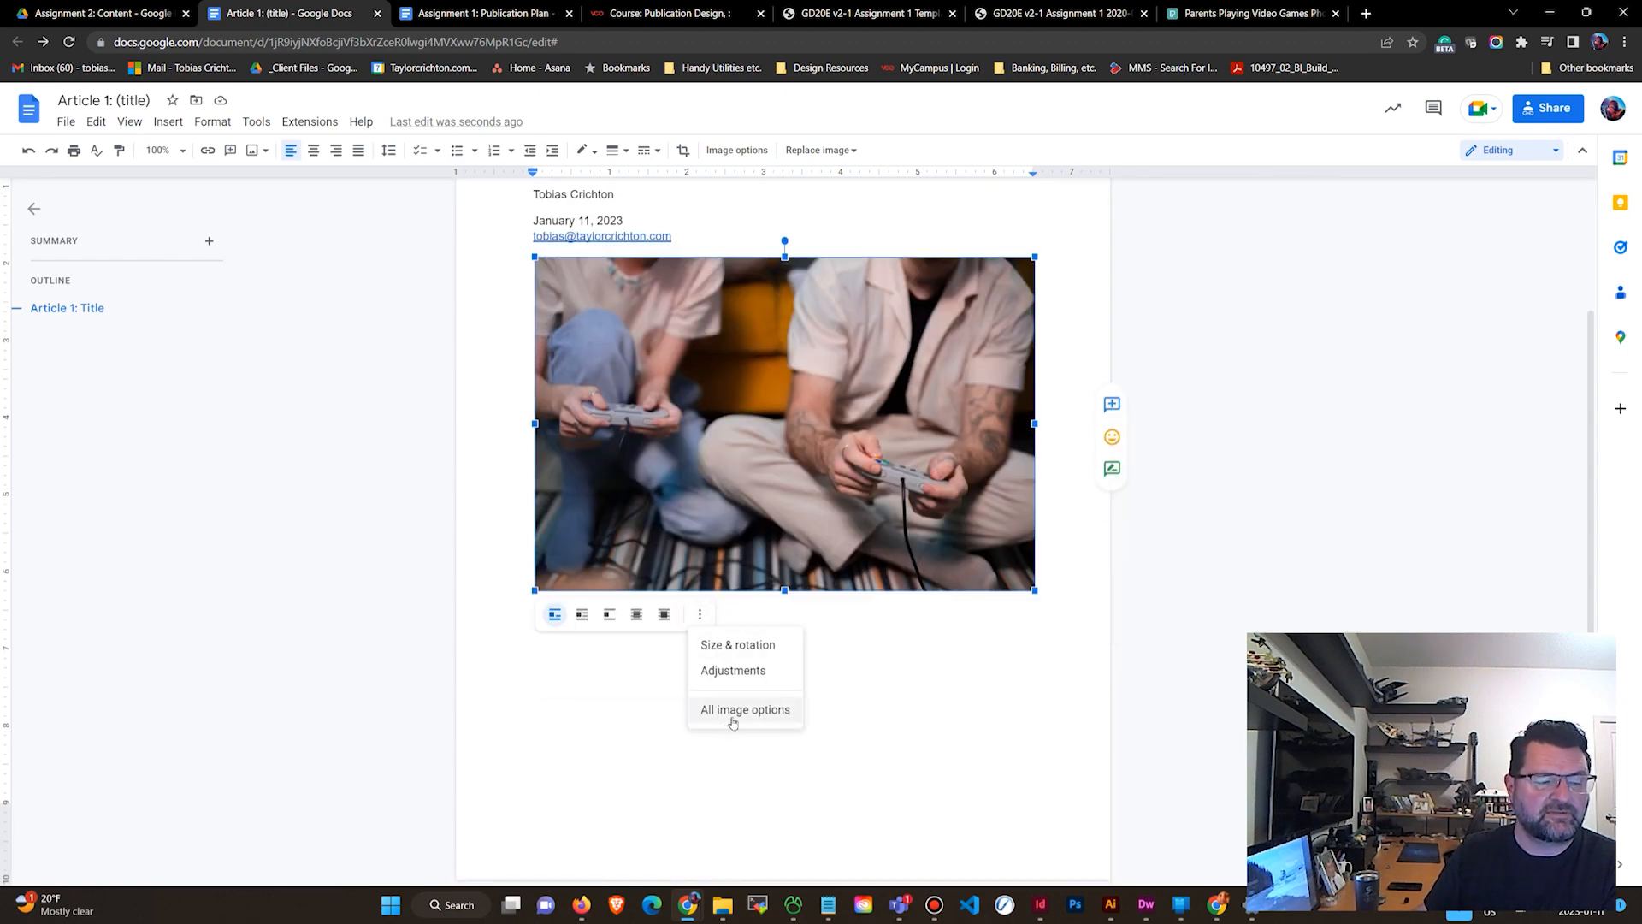
click(735, 717)
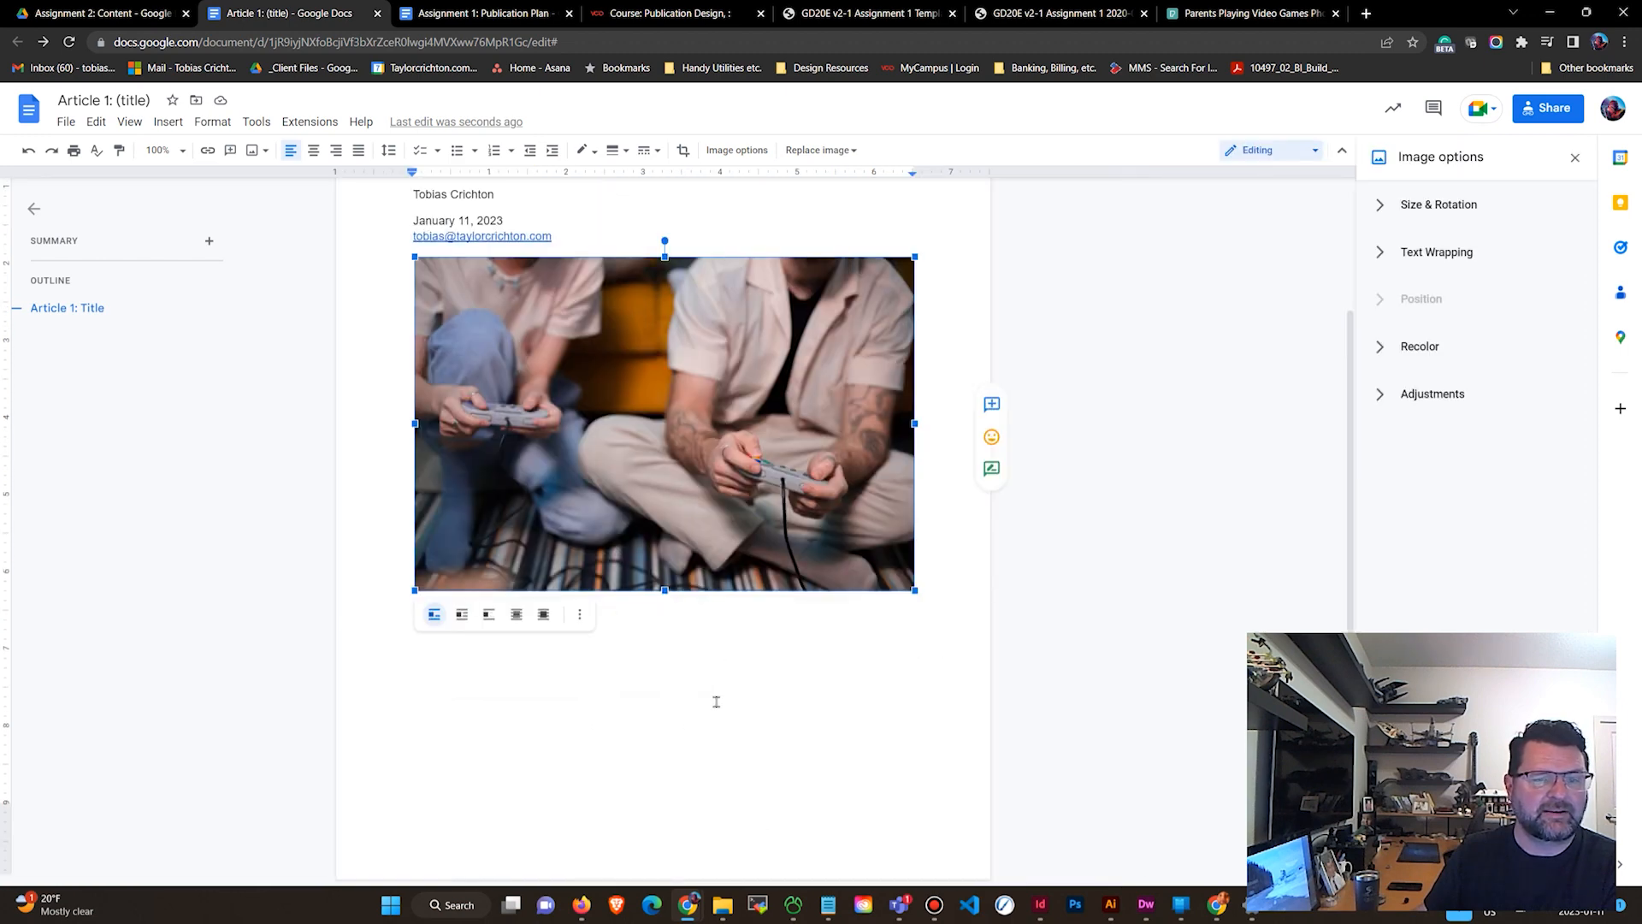
click(1381, 206)
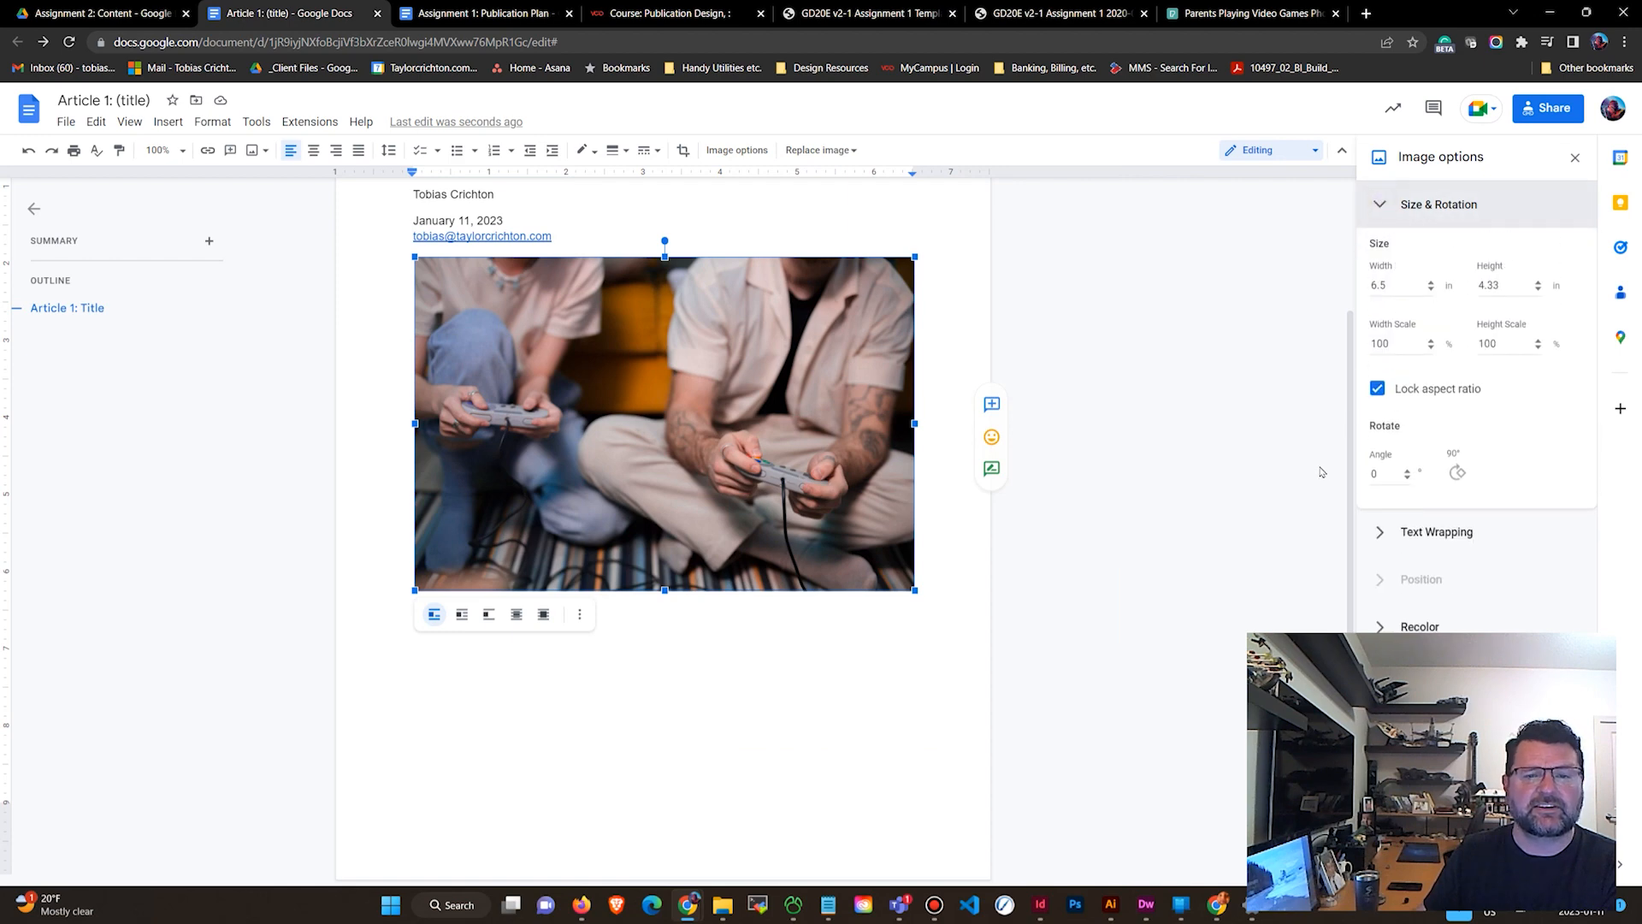
click(1381, 206)
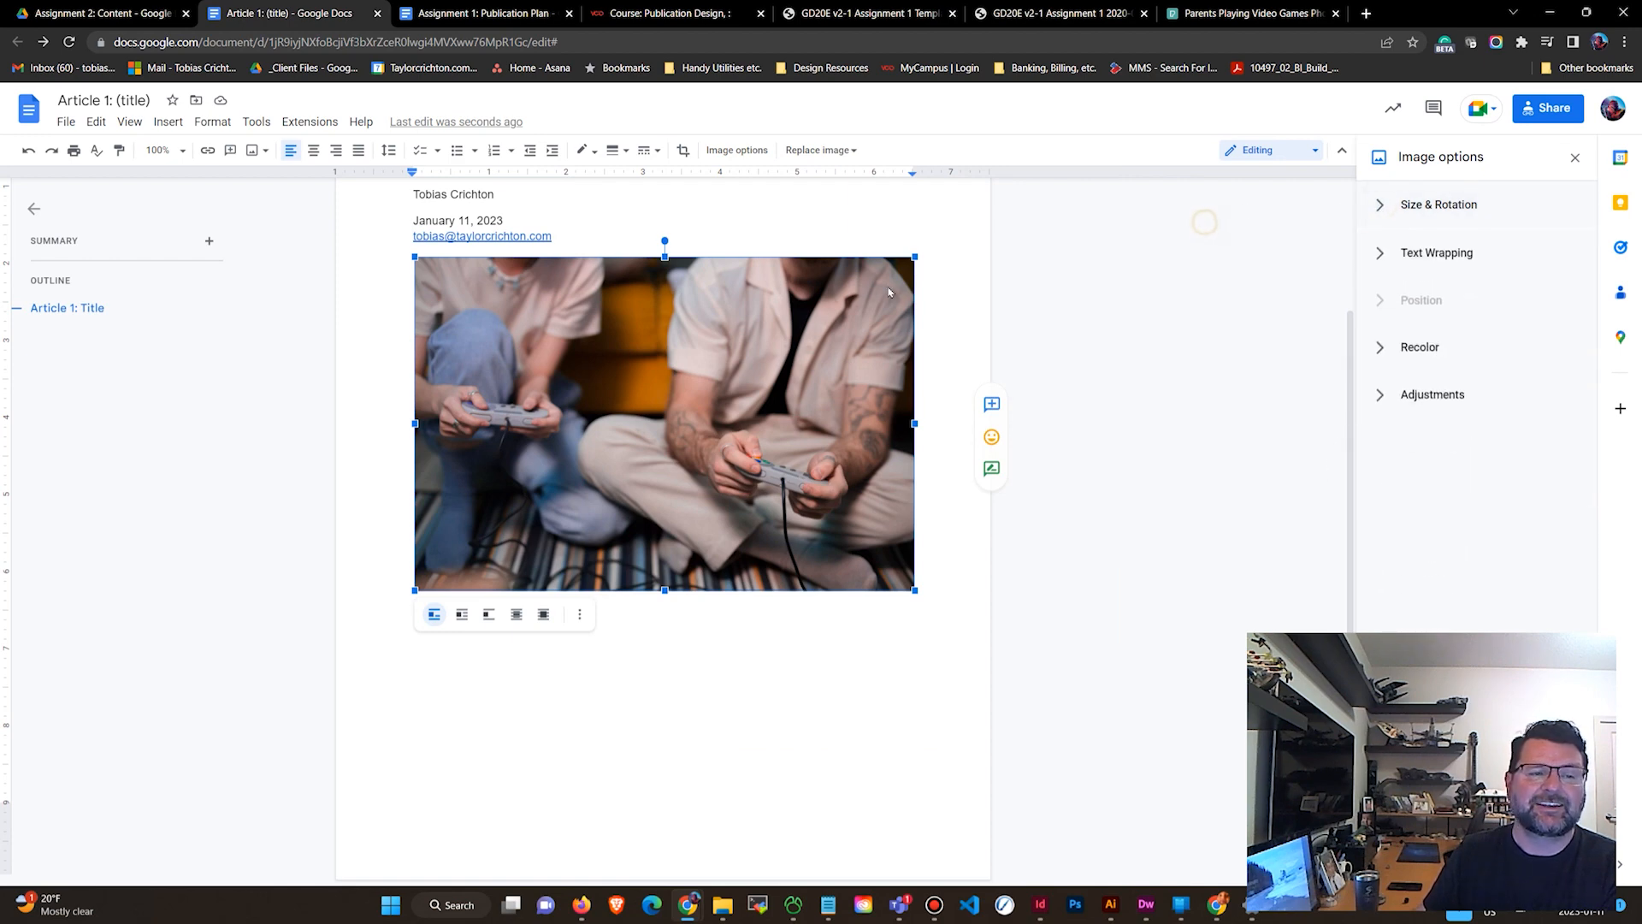
click(1066, 379)
scroll(1073, 384, up, 2)
scroll(1077, 385, down, 1)
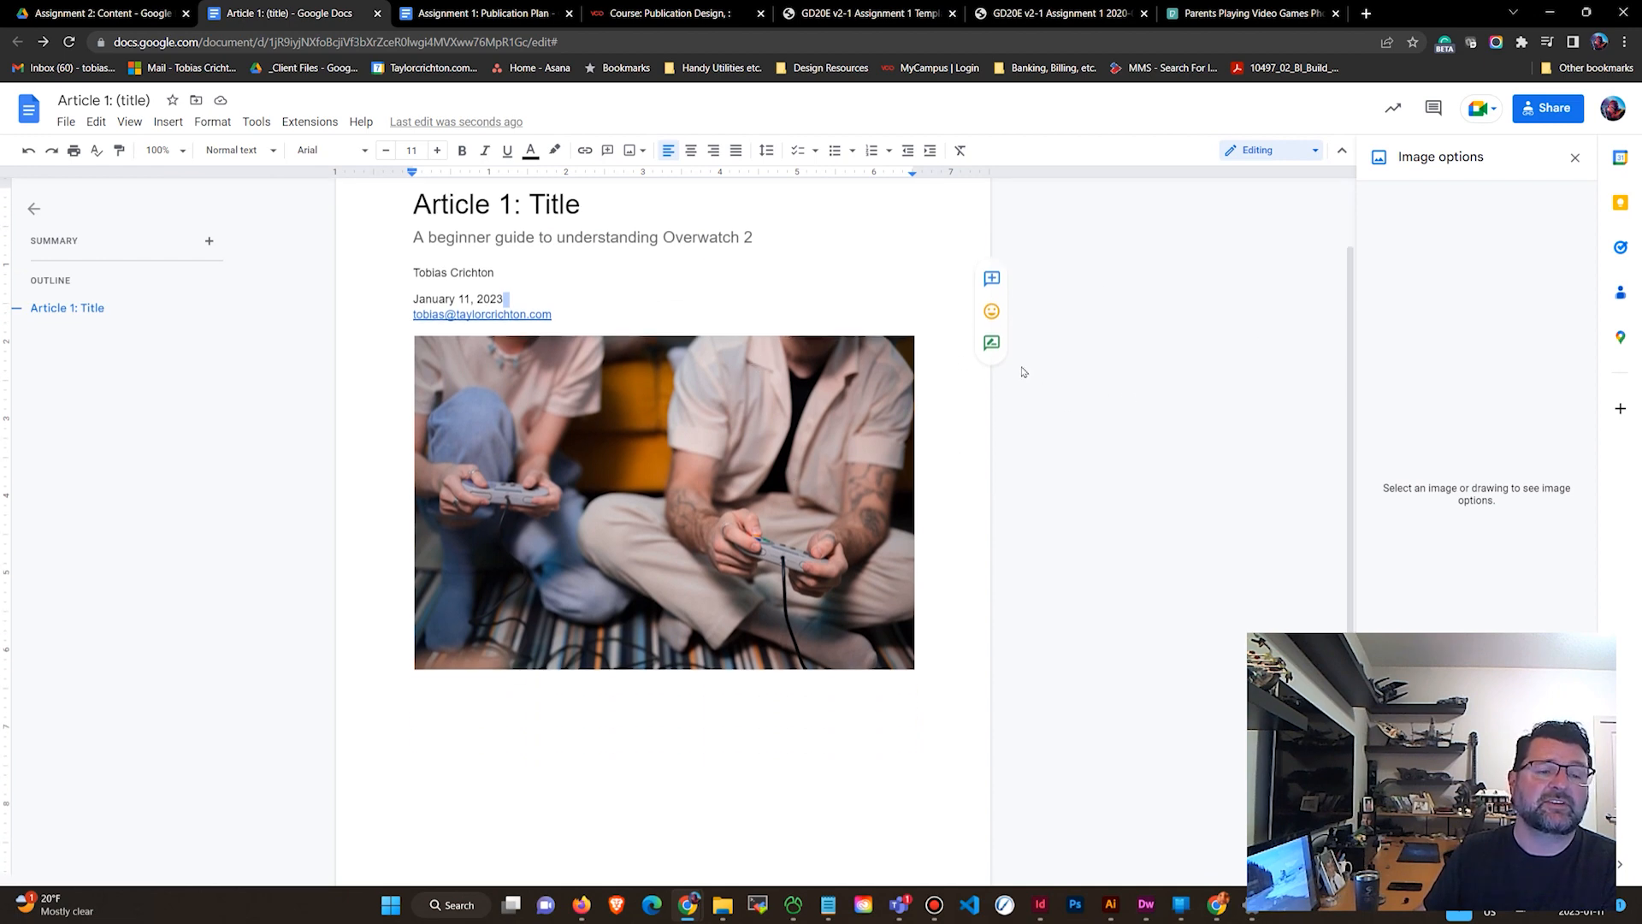
Add a comment on the photo containing its pasted Pexels image address.
click(821, 379)
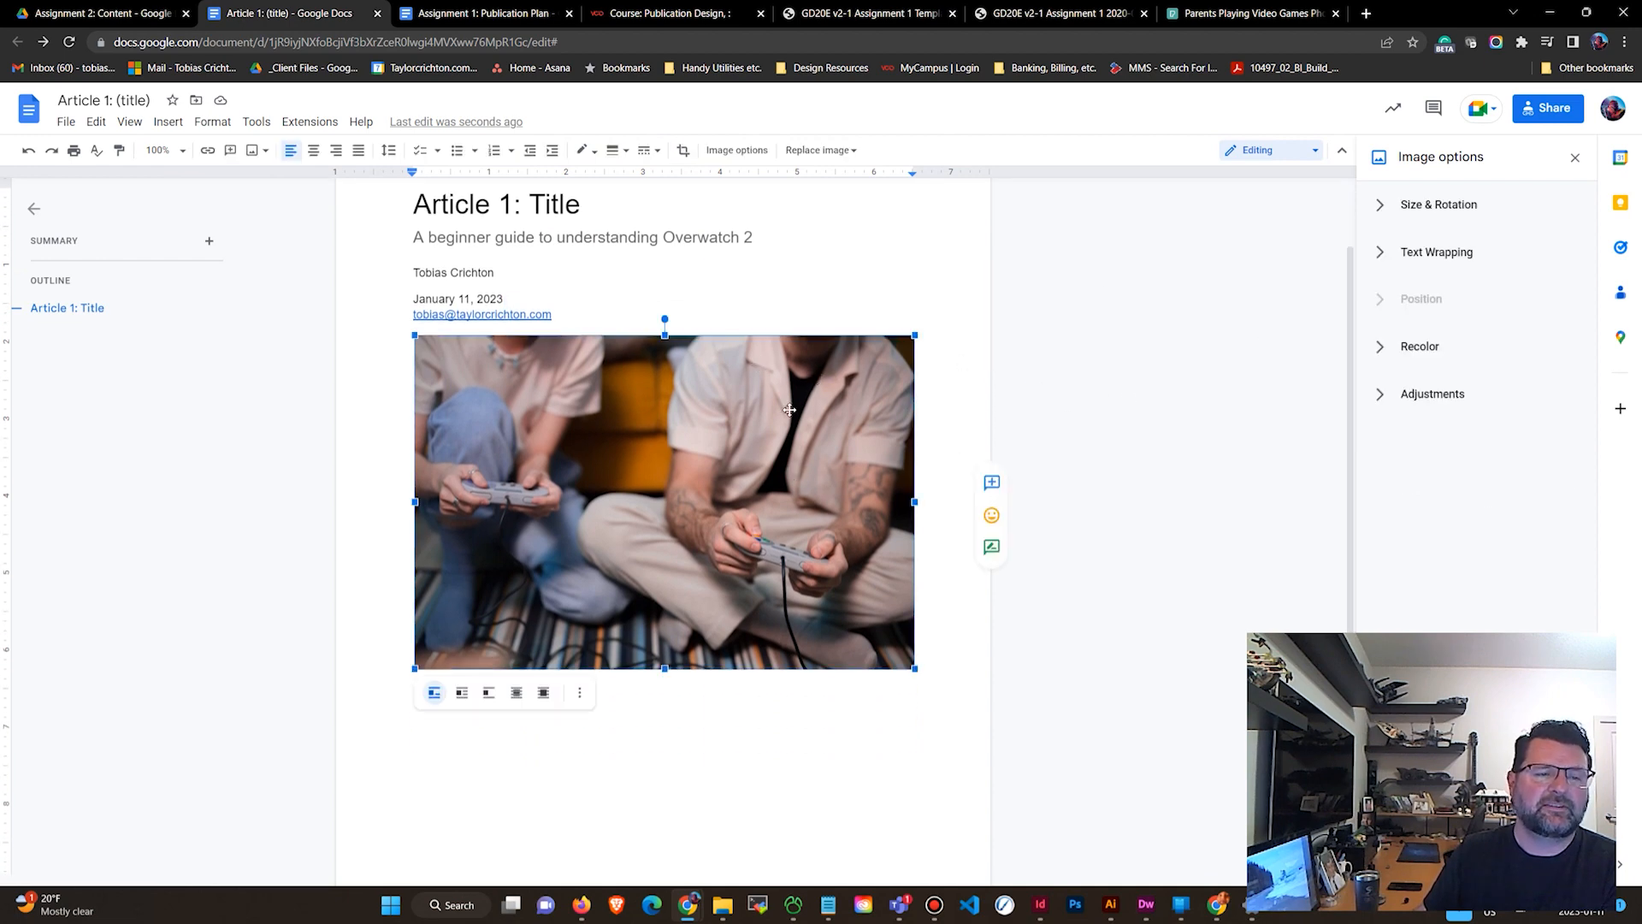
click(992, 483)
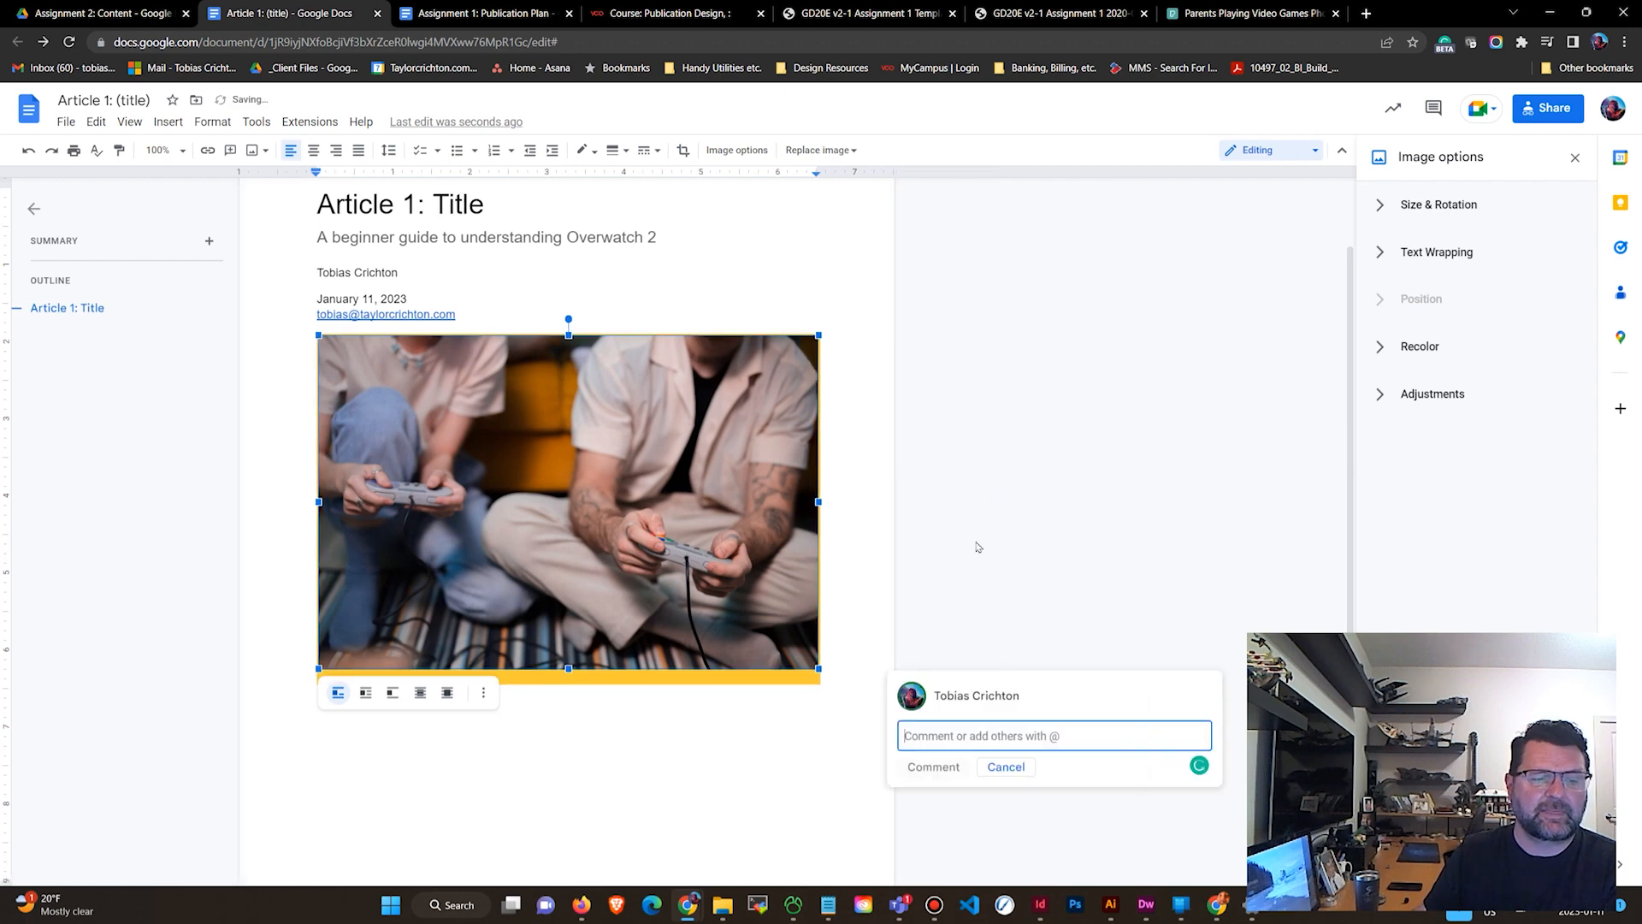
right_click(925, 735)
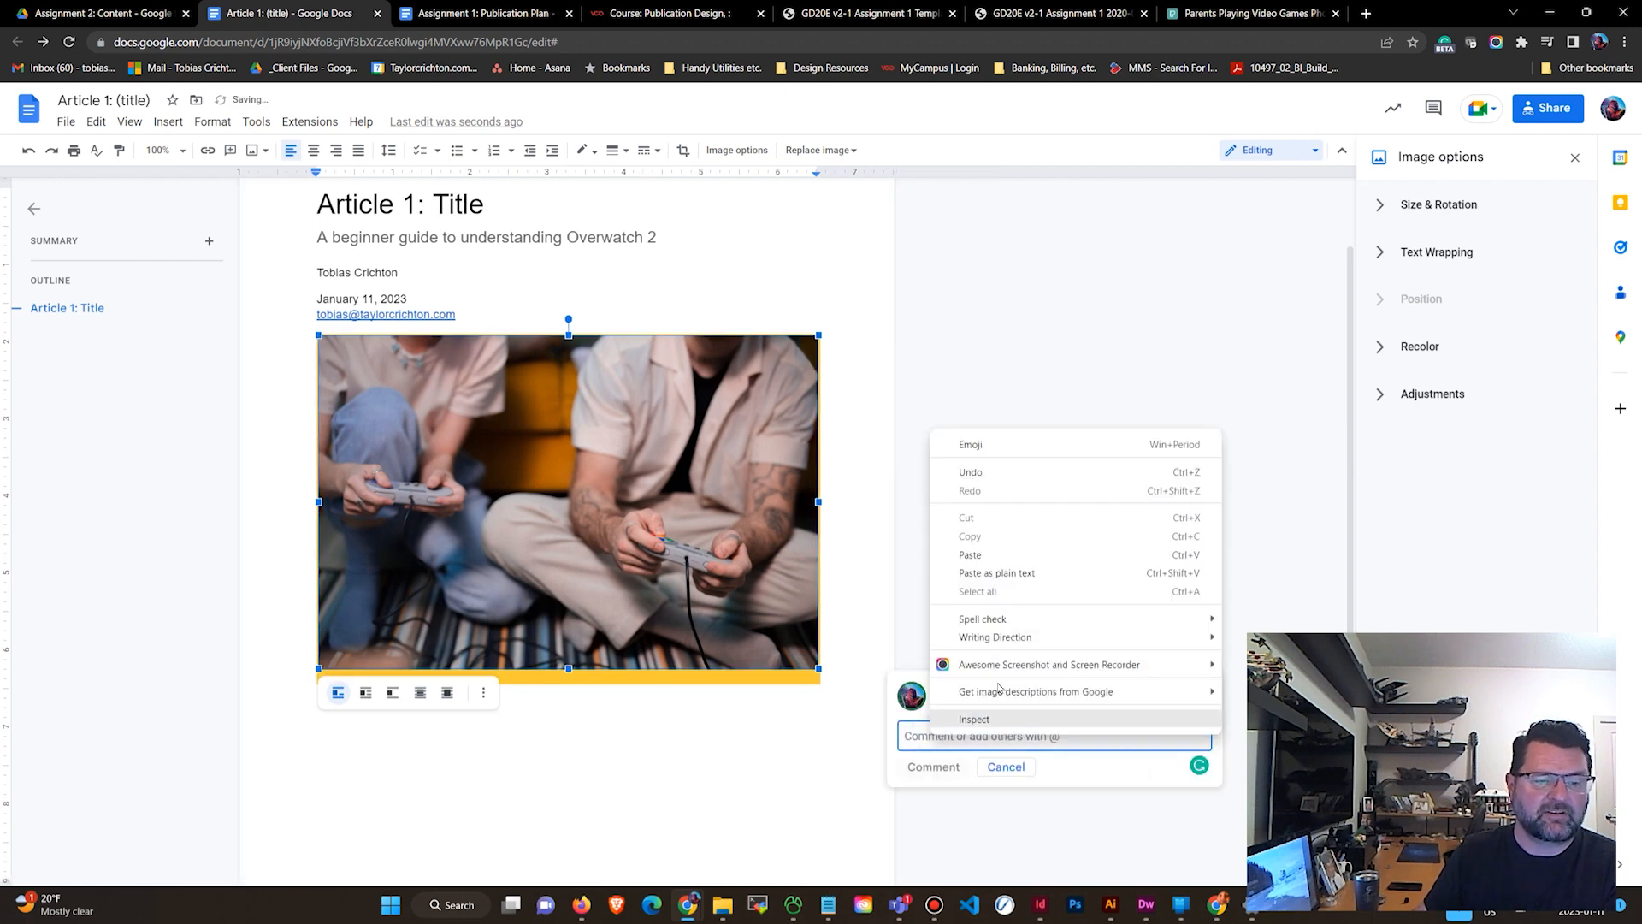
click(1017, 557)
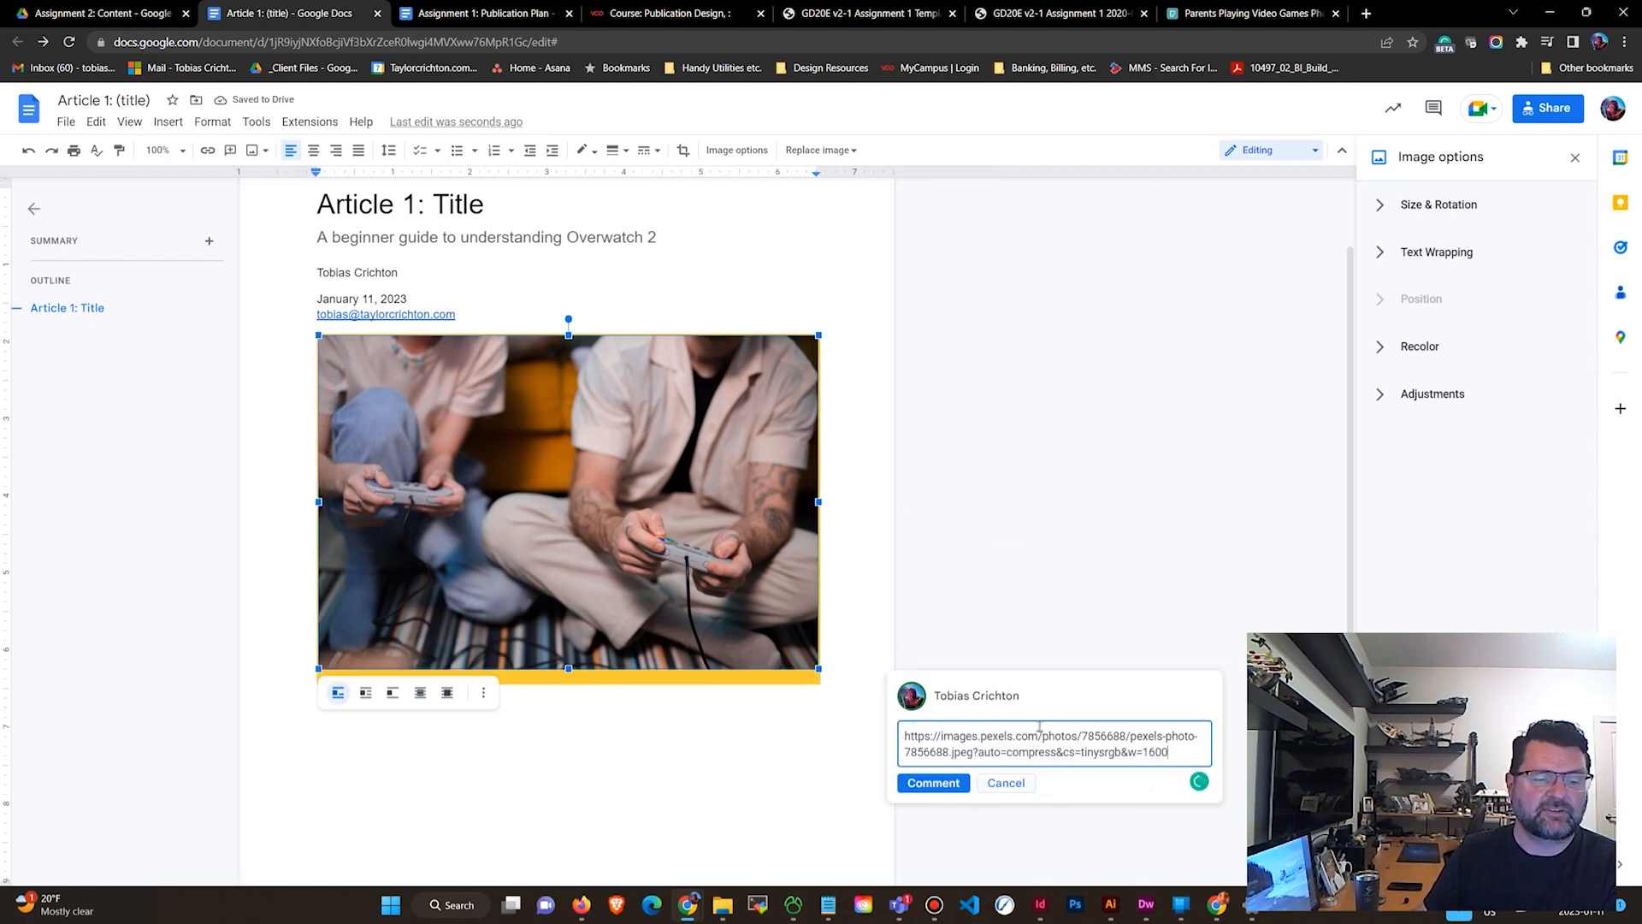
click(949, 784)
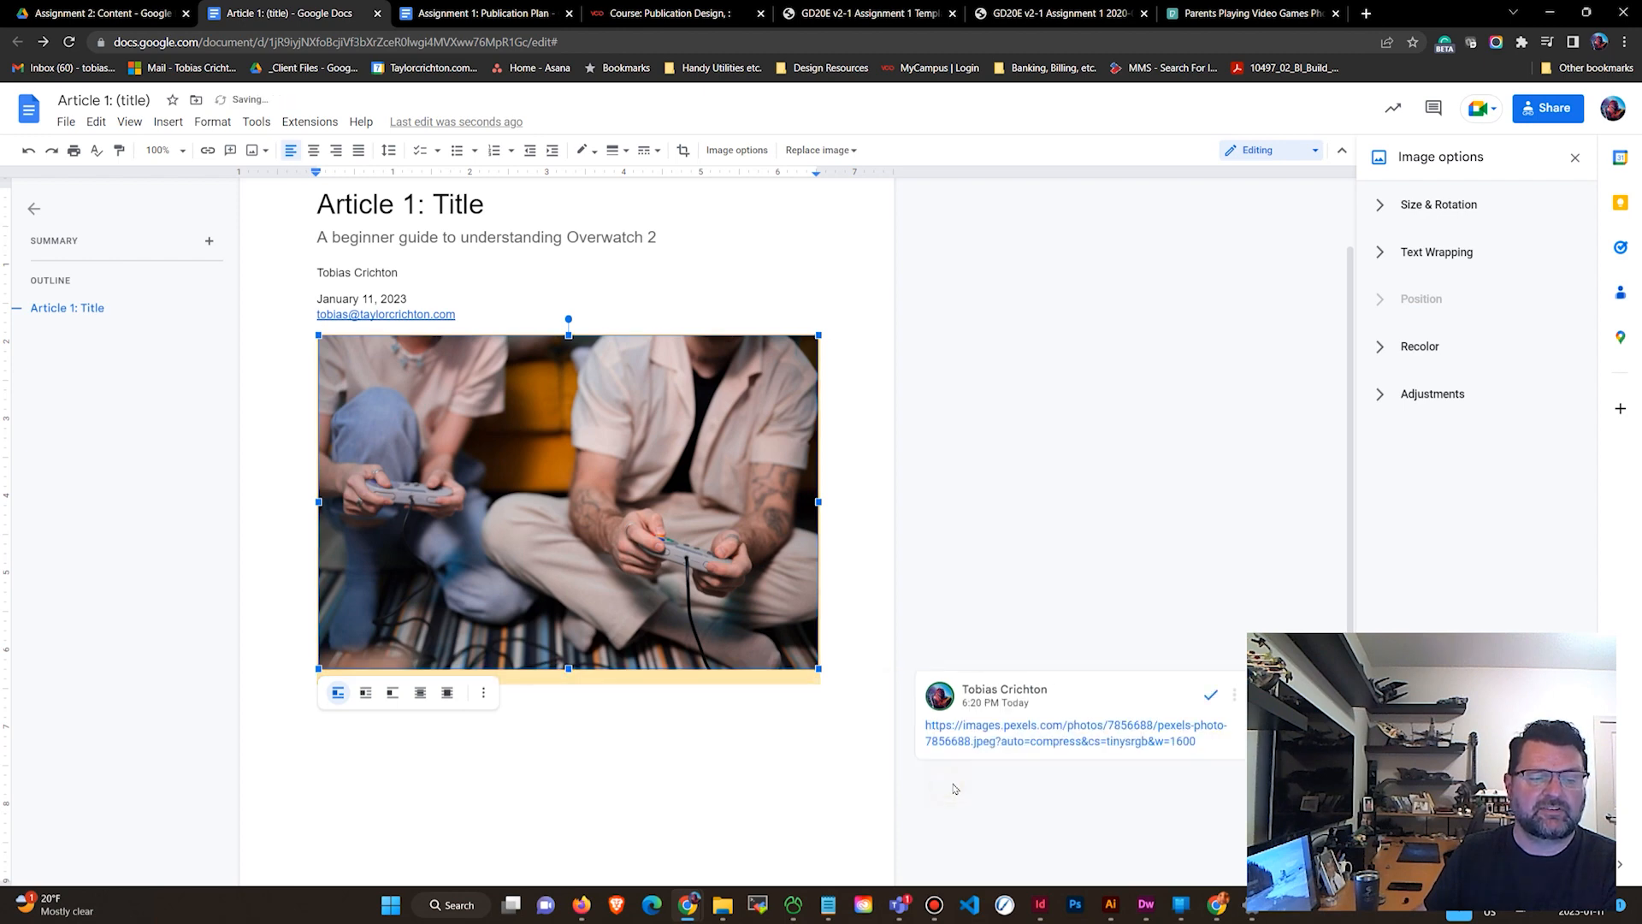
scroll(794, 757, down, 1)
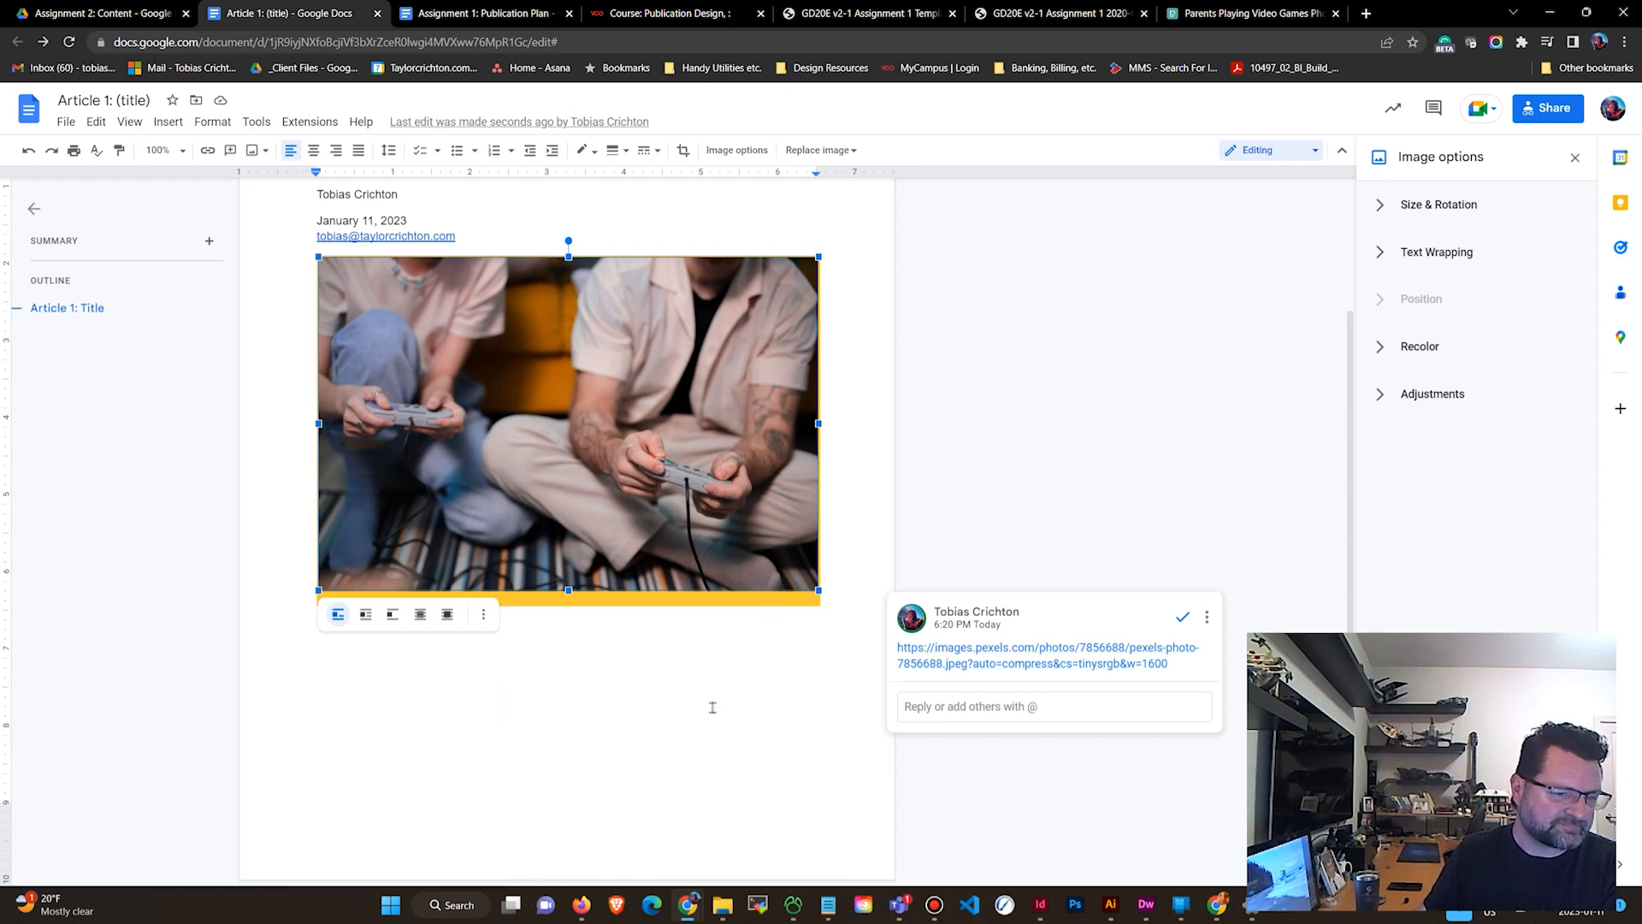
Browse the photographer's profile and the related photos on the chosen photo's Pexels page.
click(1255, 16)
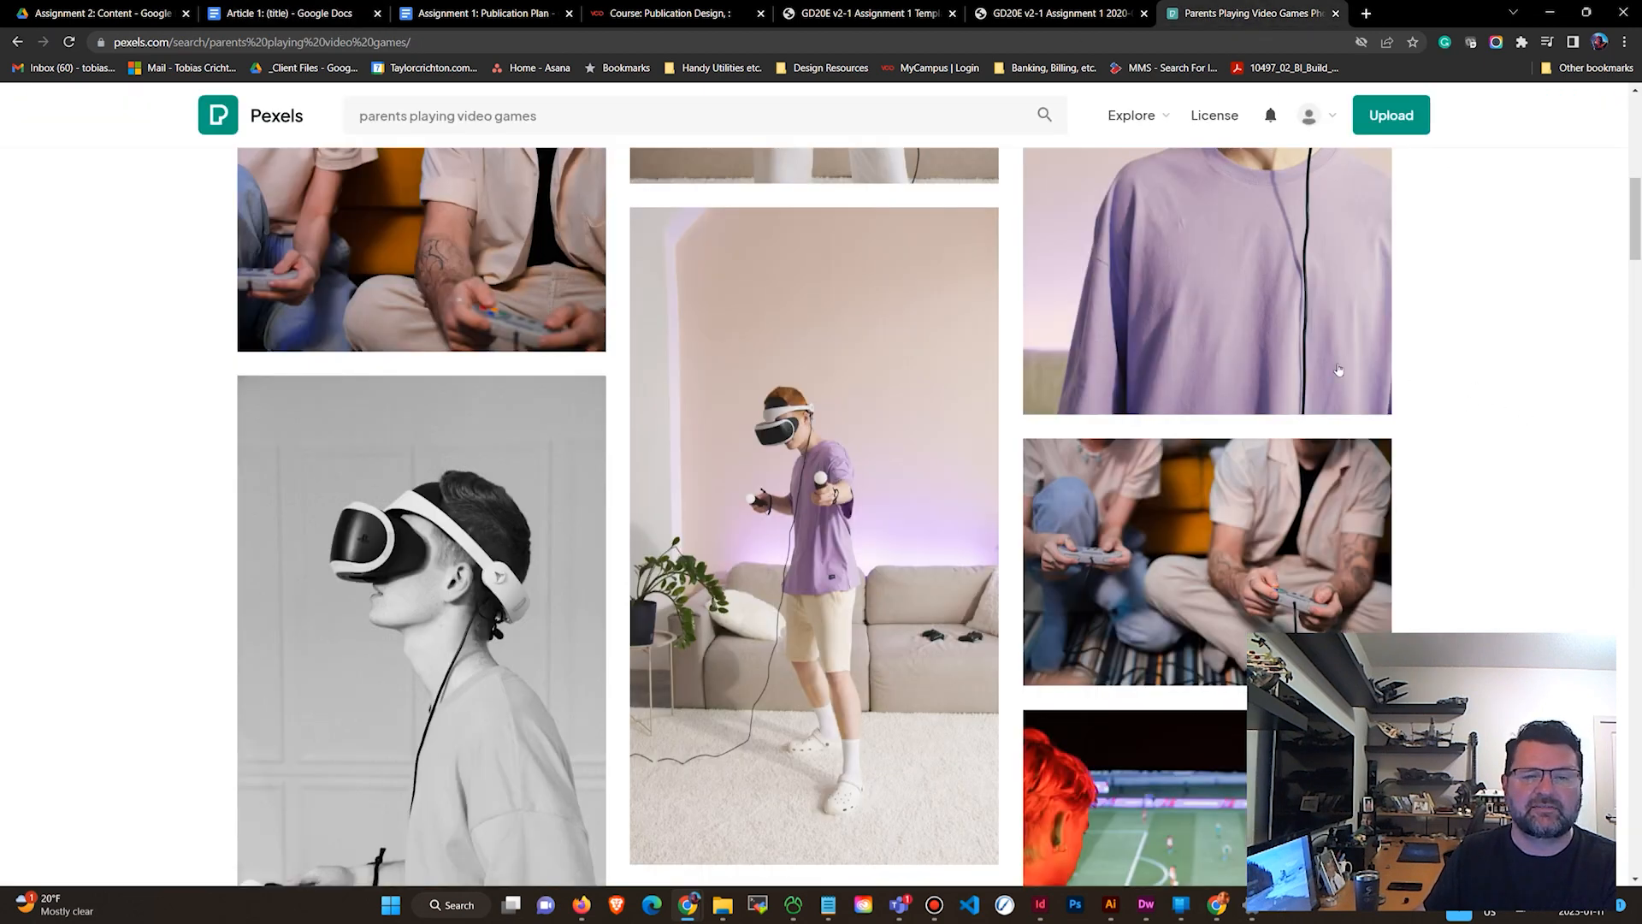
mouse_move(1283, 369)
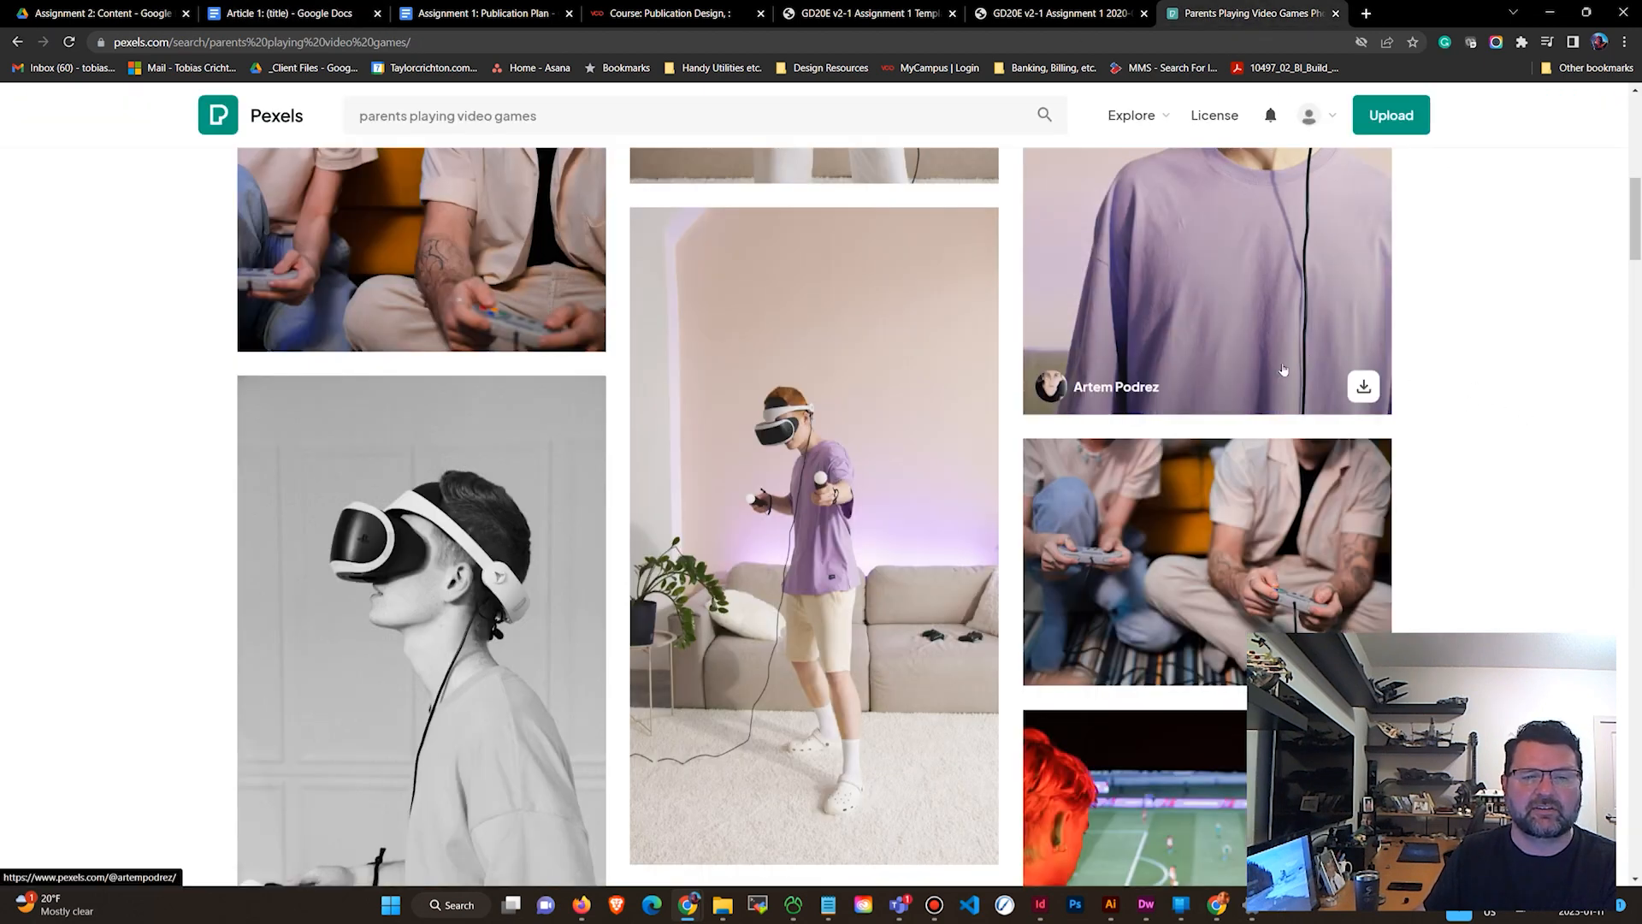
click(1097, 389)
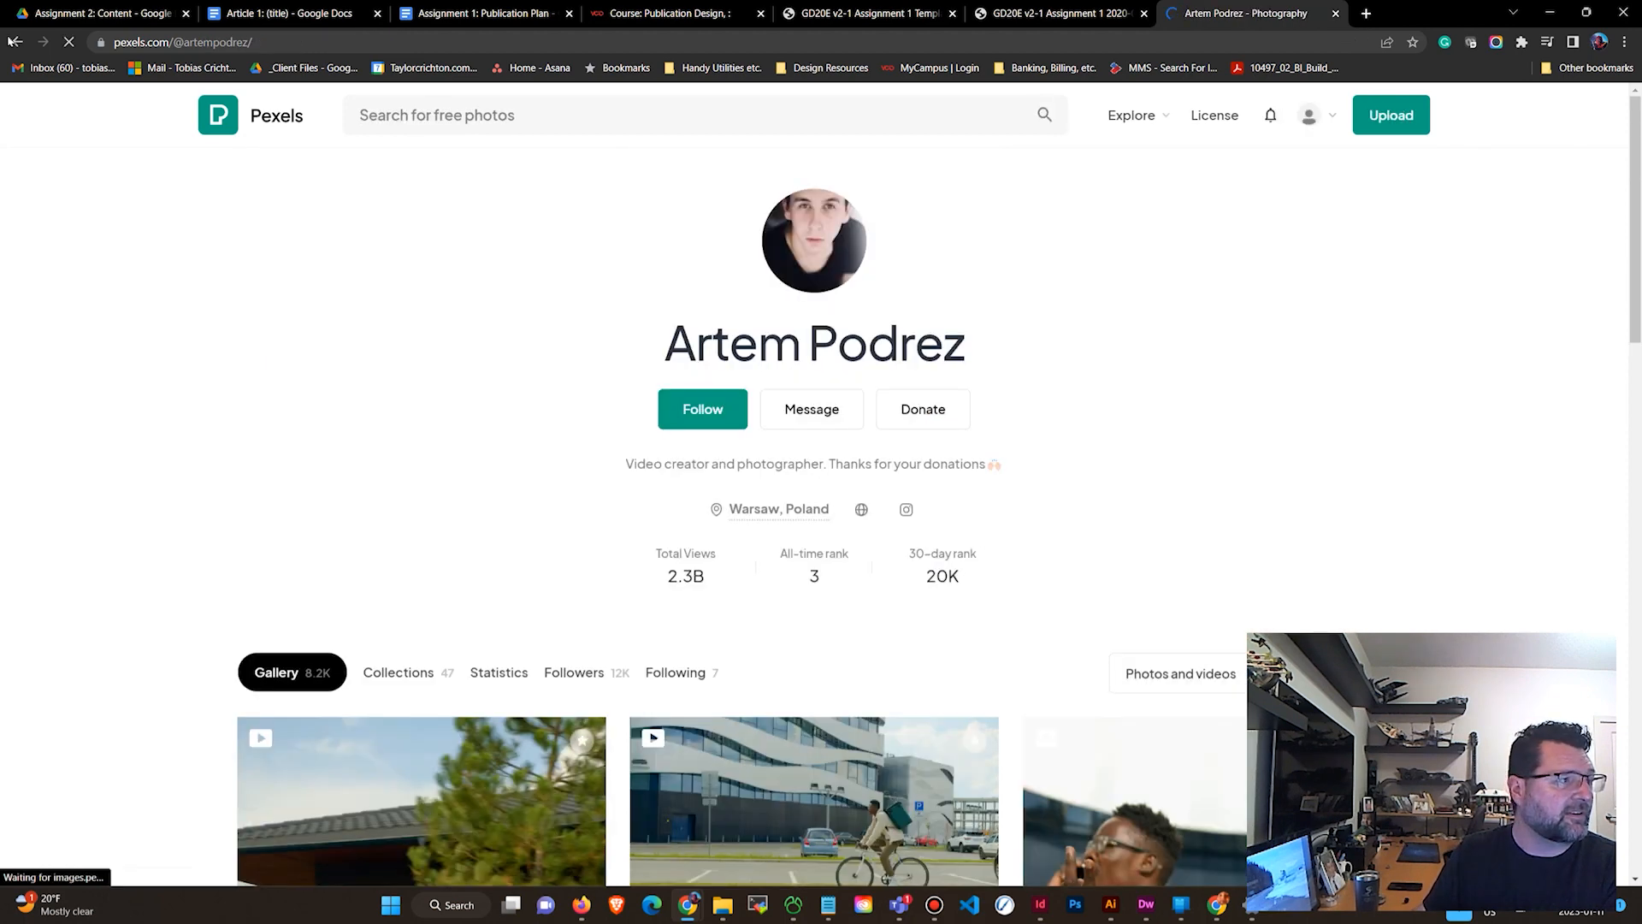
click(15, 41)
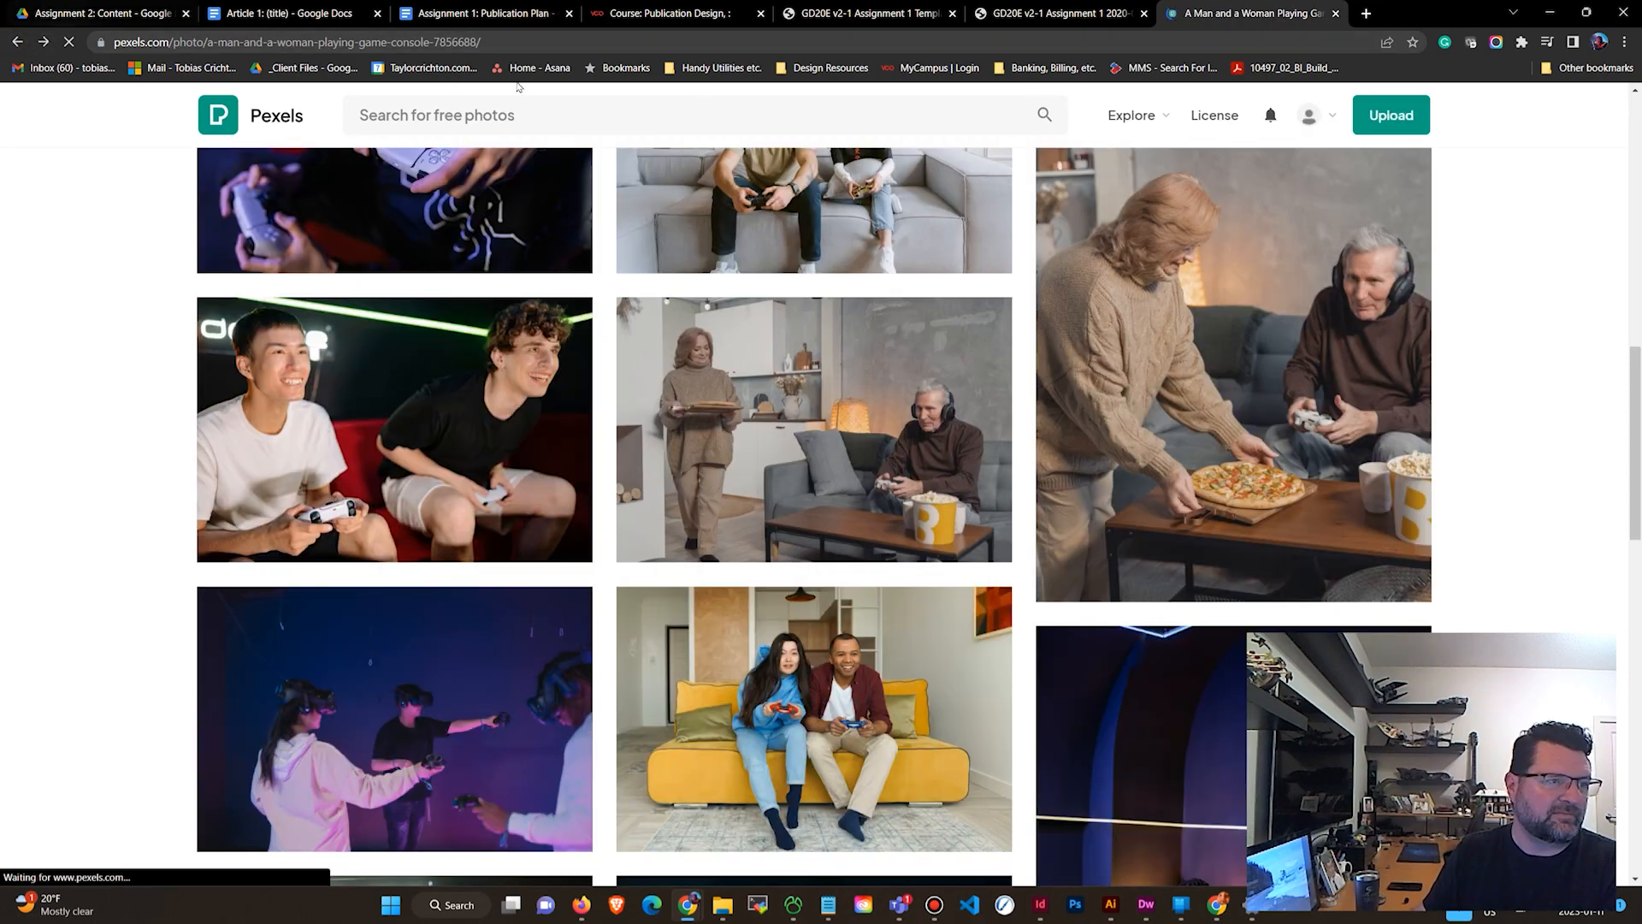
scroll(1228, 479, down, 8)
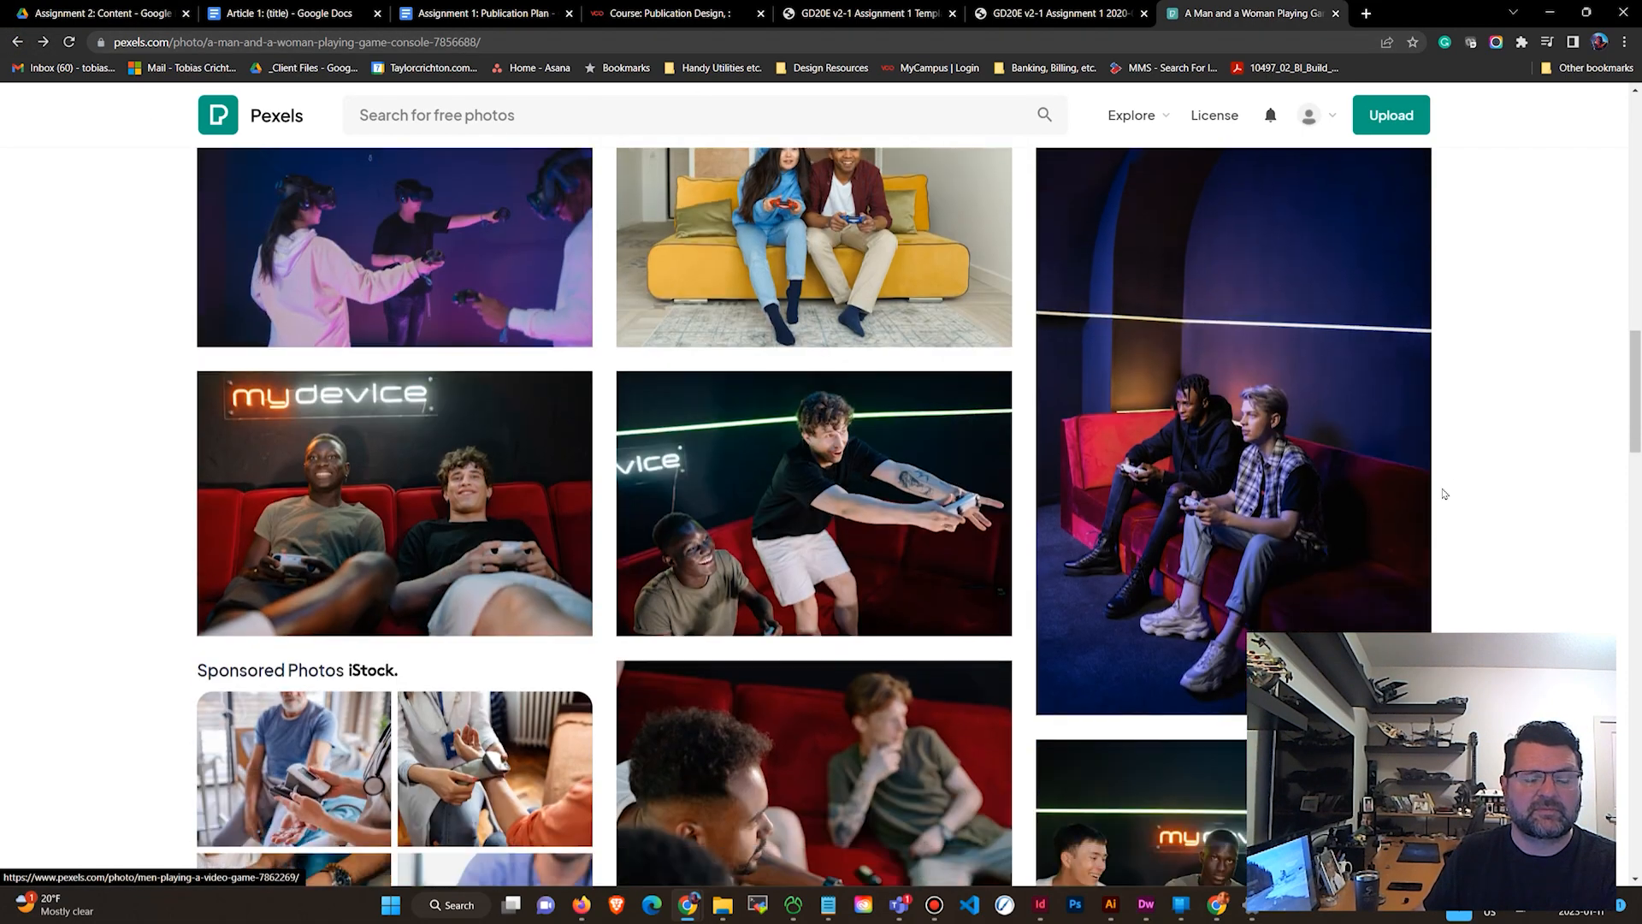
scroll(1475, 474, down, 5)
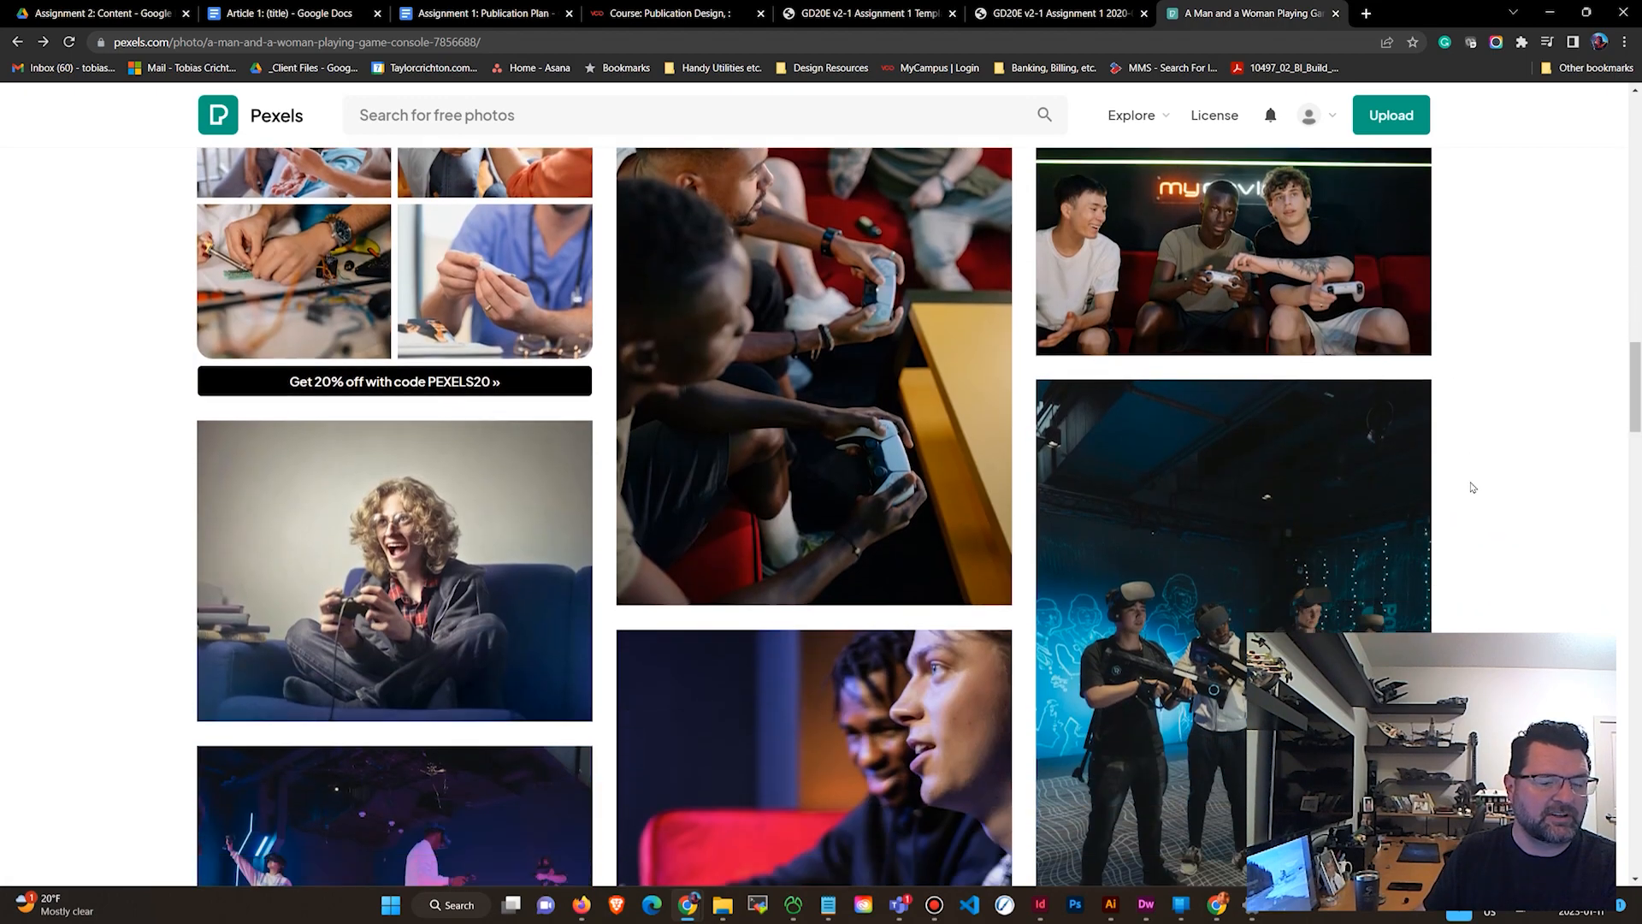
scroll(1499, 489, up, 20)
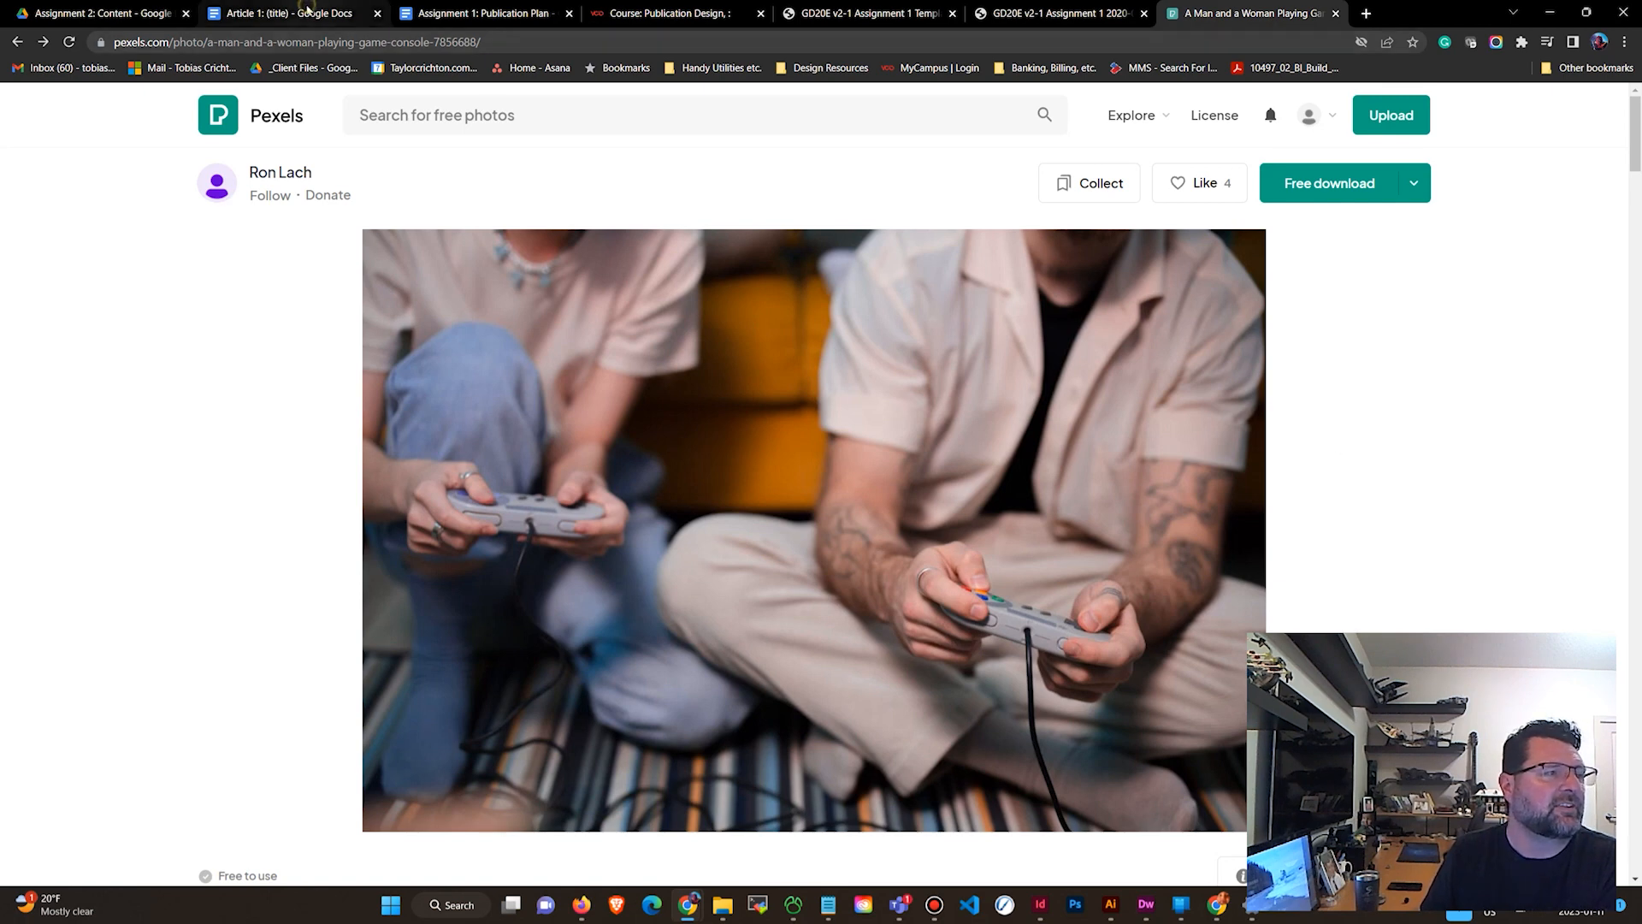
click(306, 8)
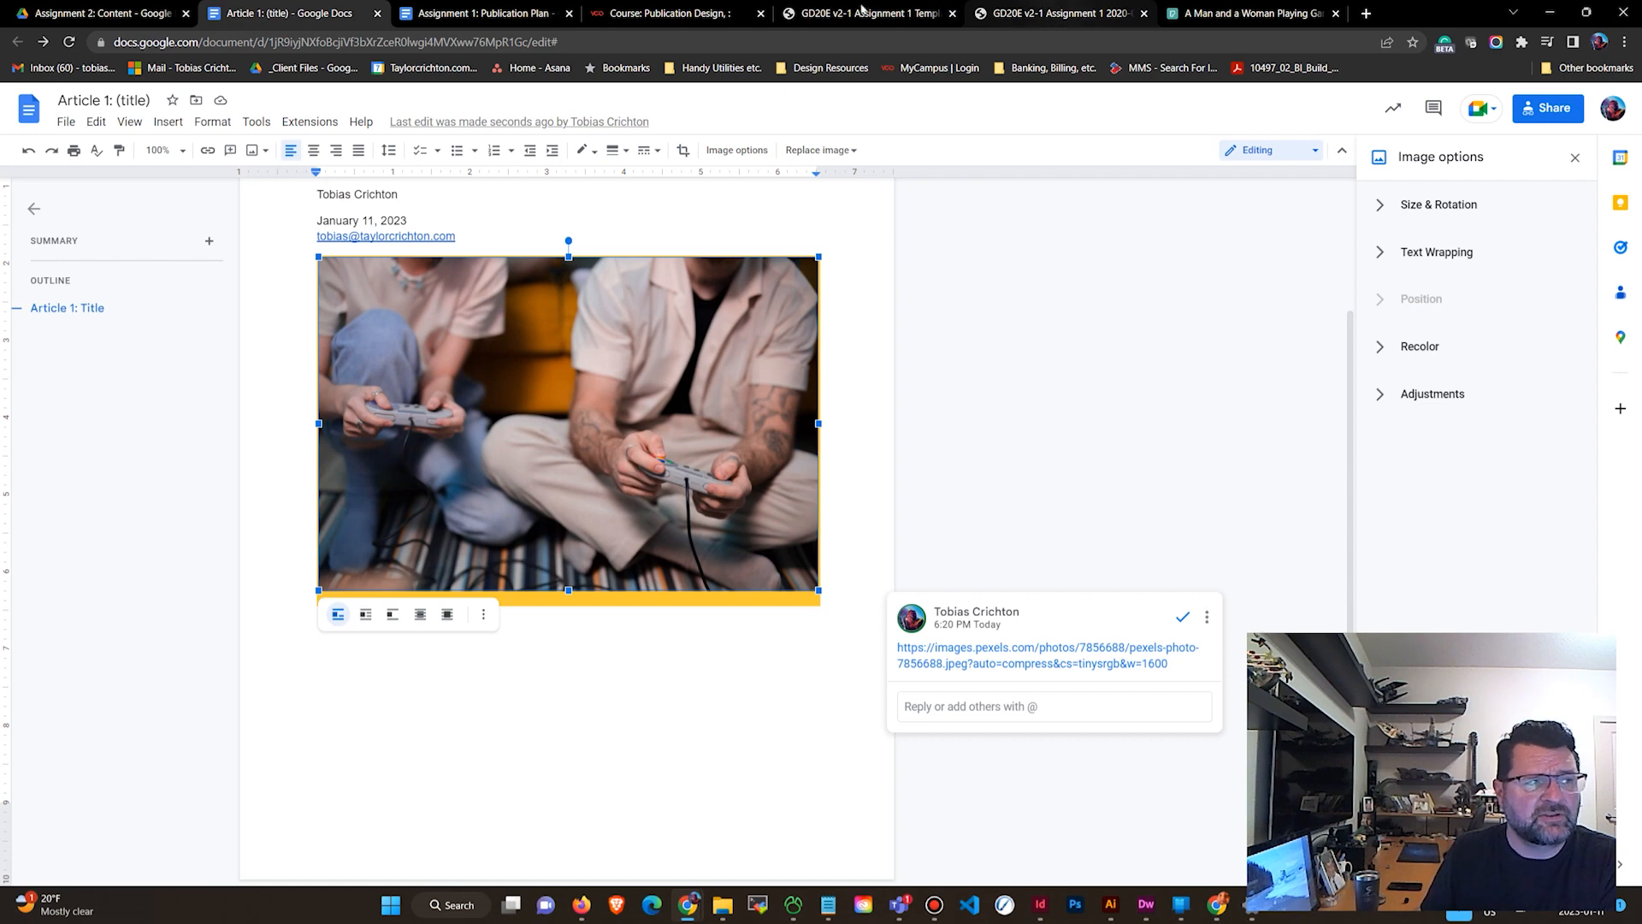
click(1208, 15)
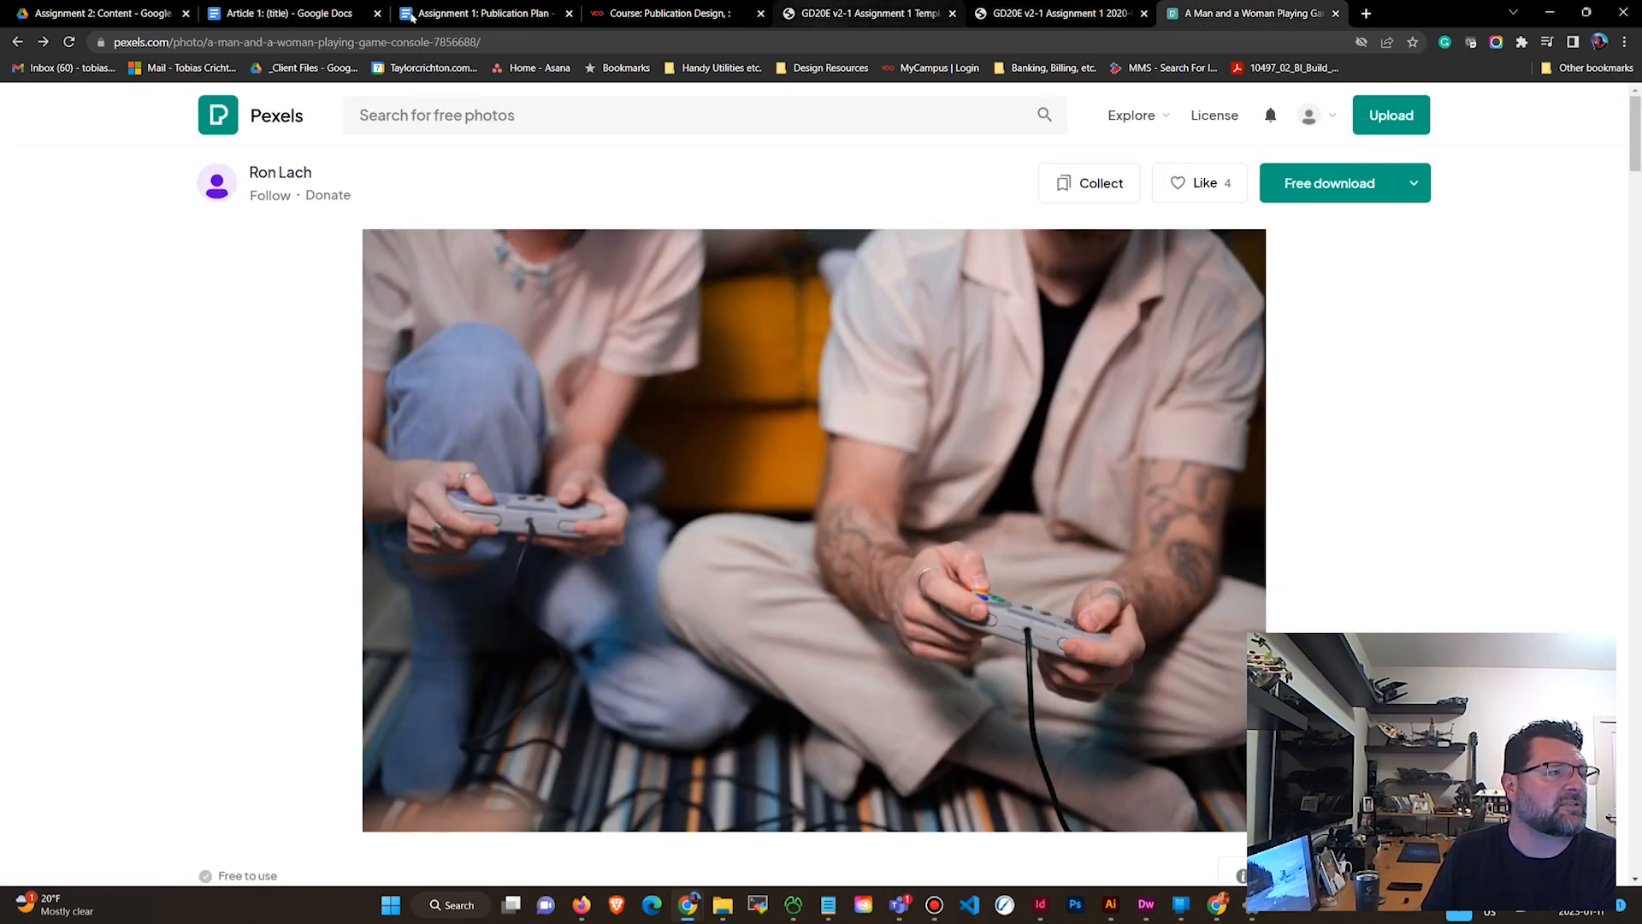
mouse_move(289, 28)
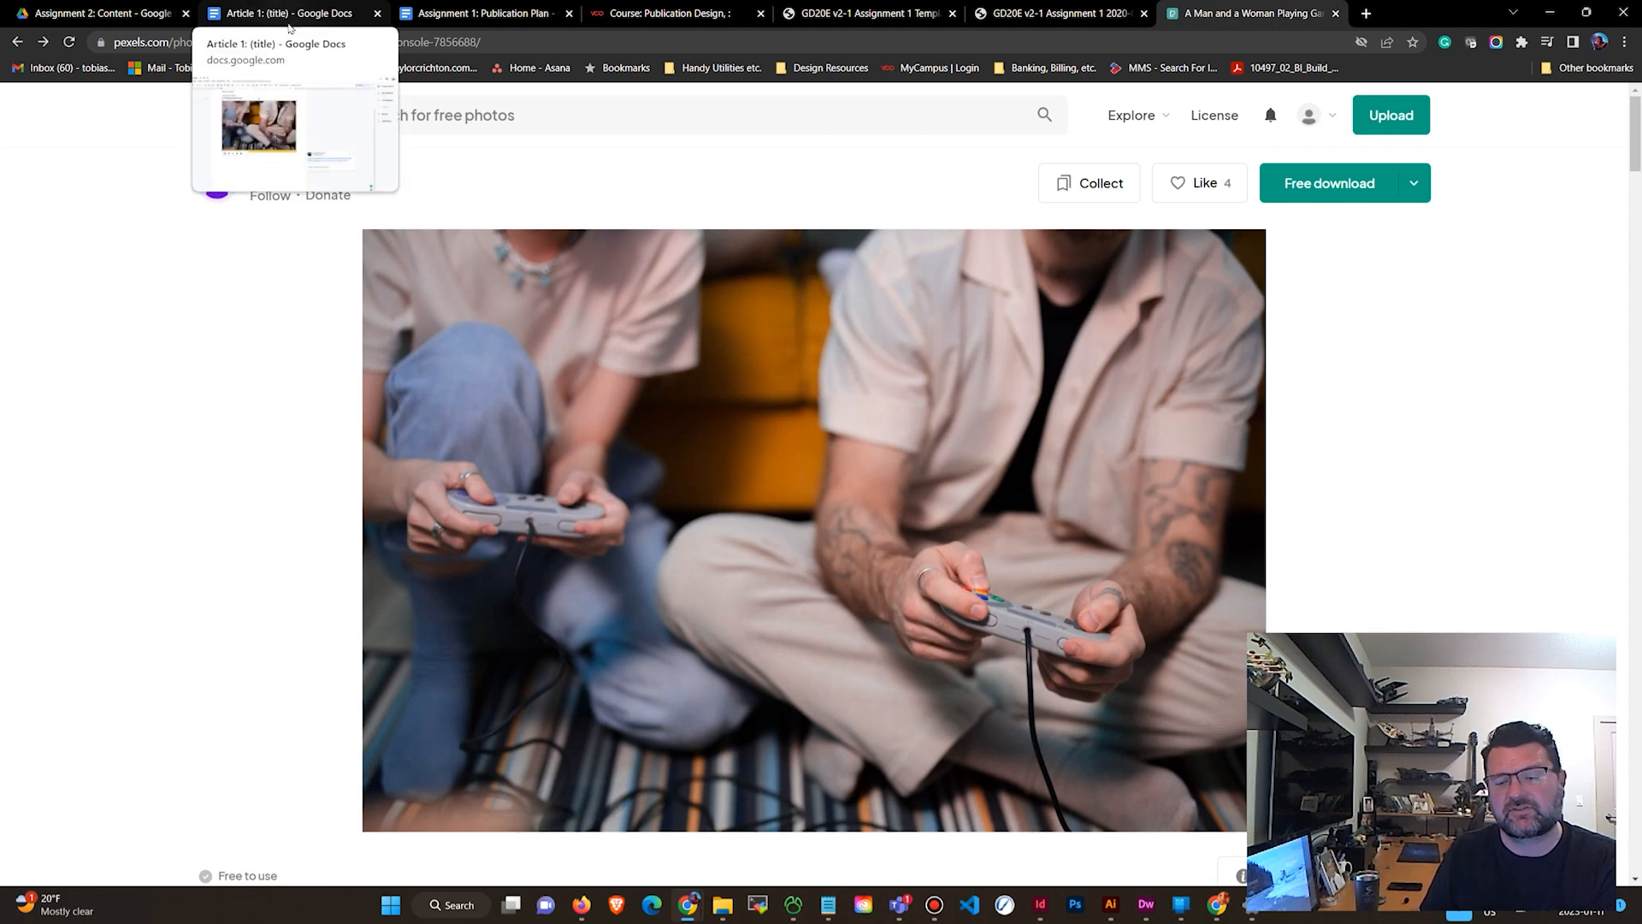
click(288, 15)
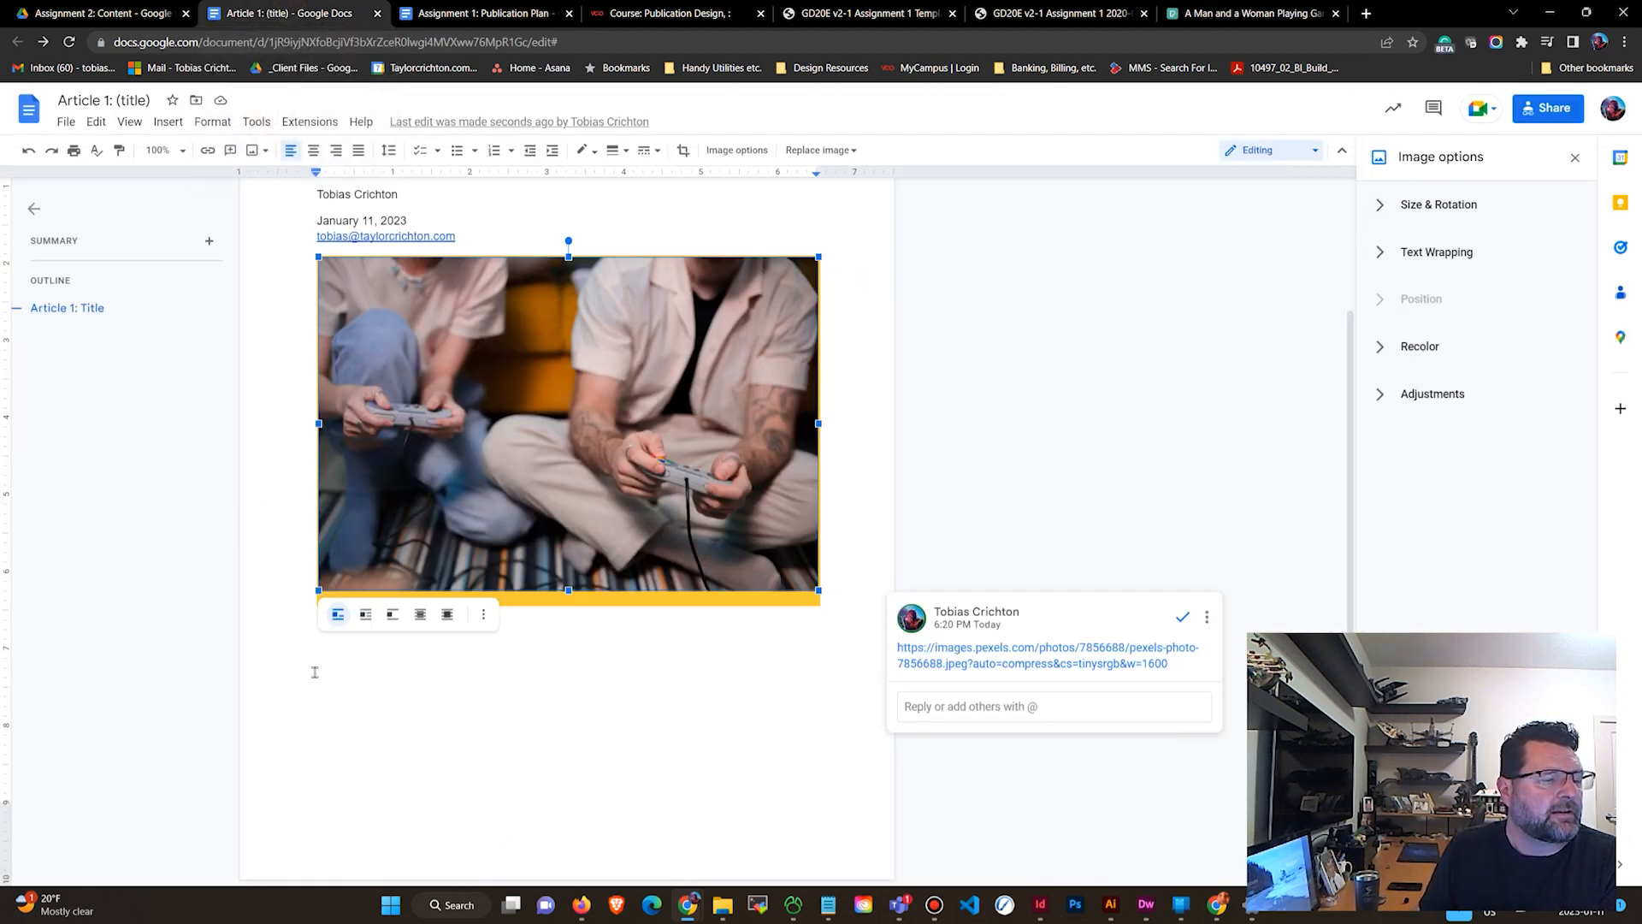
Add the placeholder line "(article here that is about 1000 words)" below the photo in the Article 1 document.
click(845, 610)
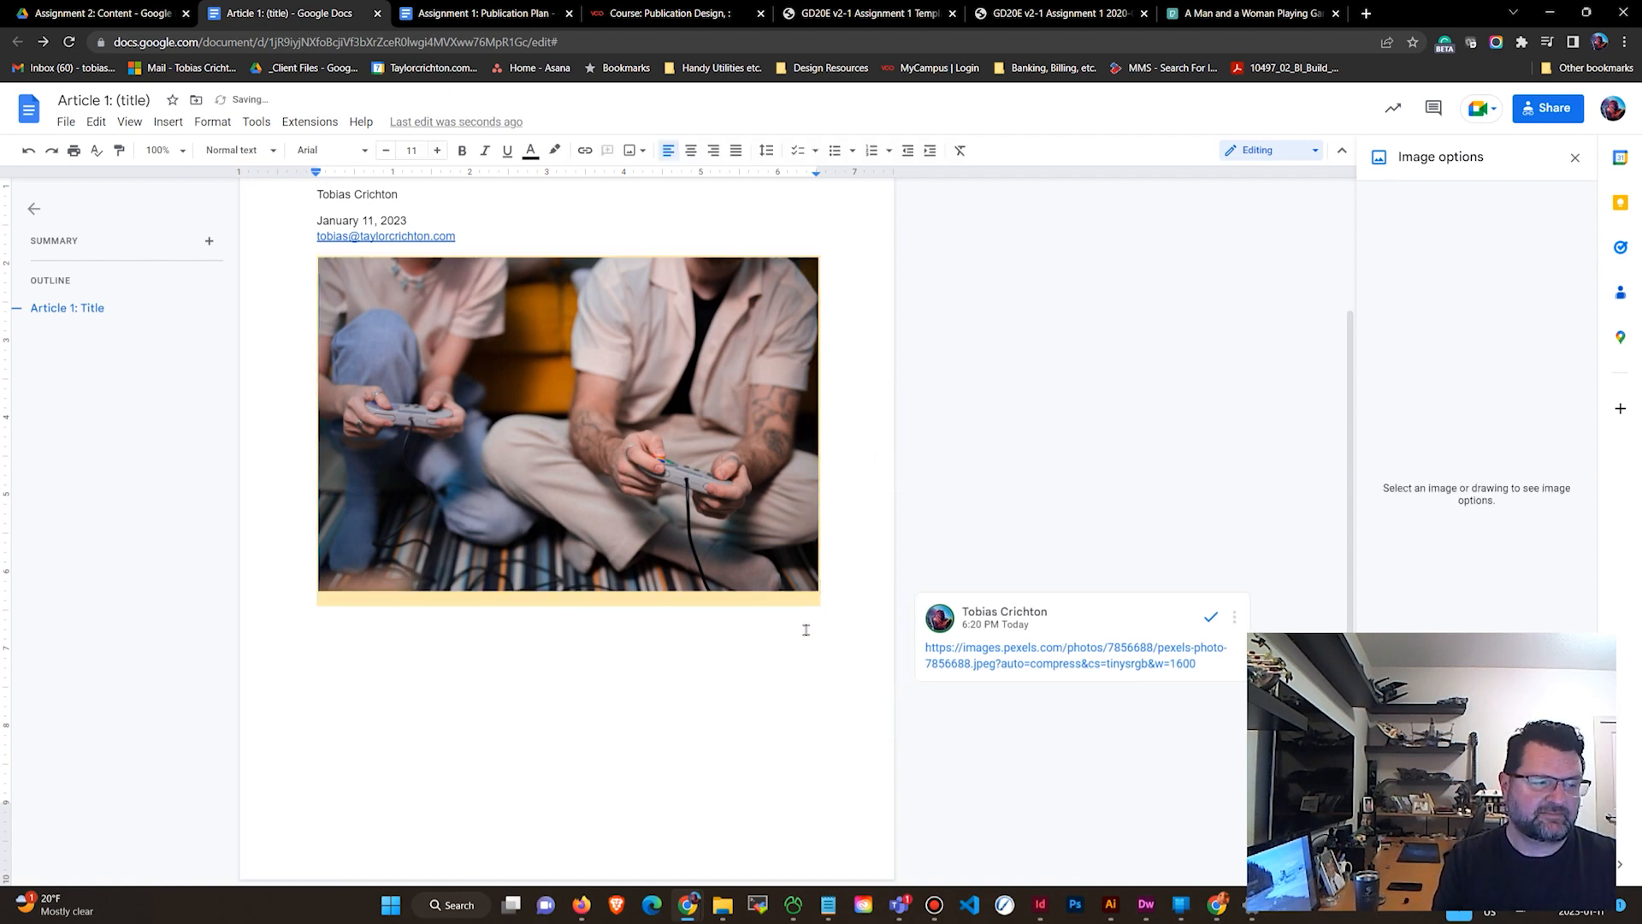
text(Bl)
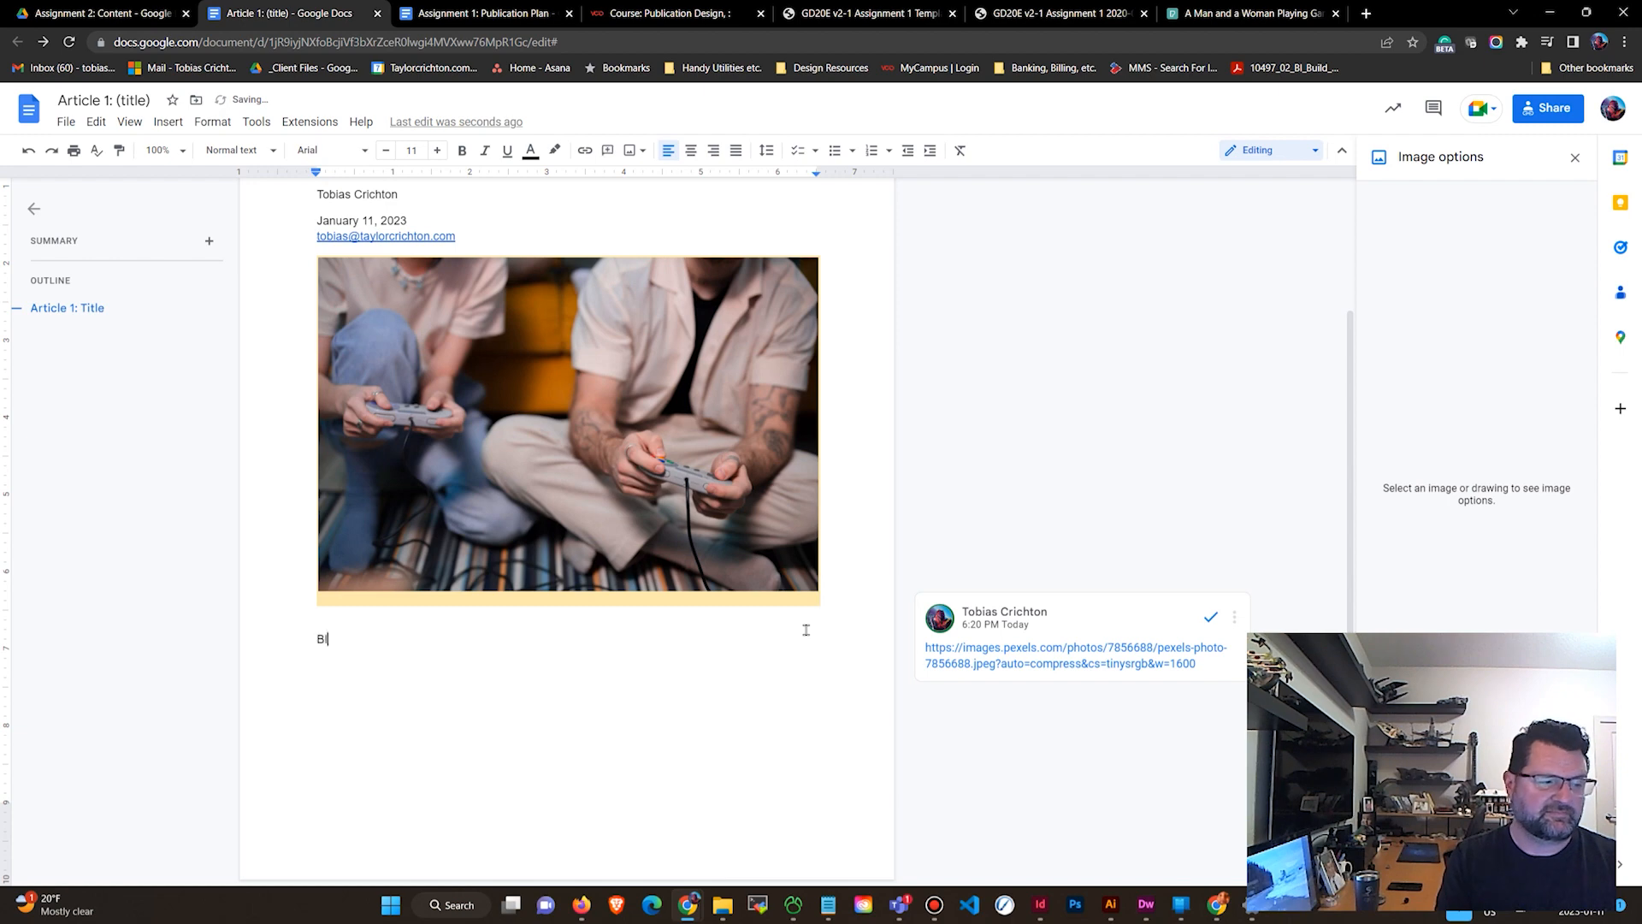
key(BackSpace)
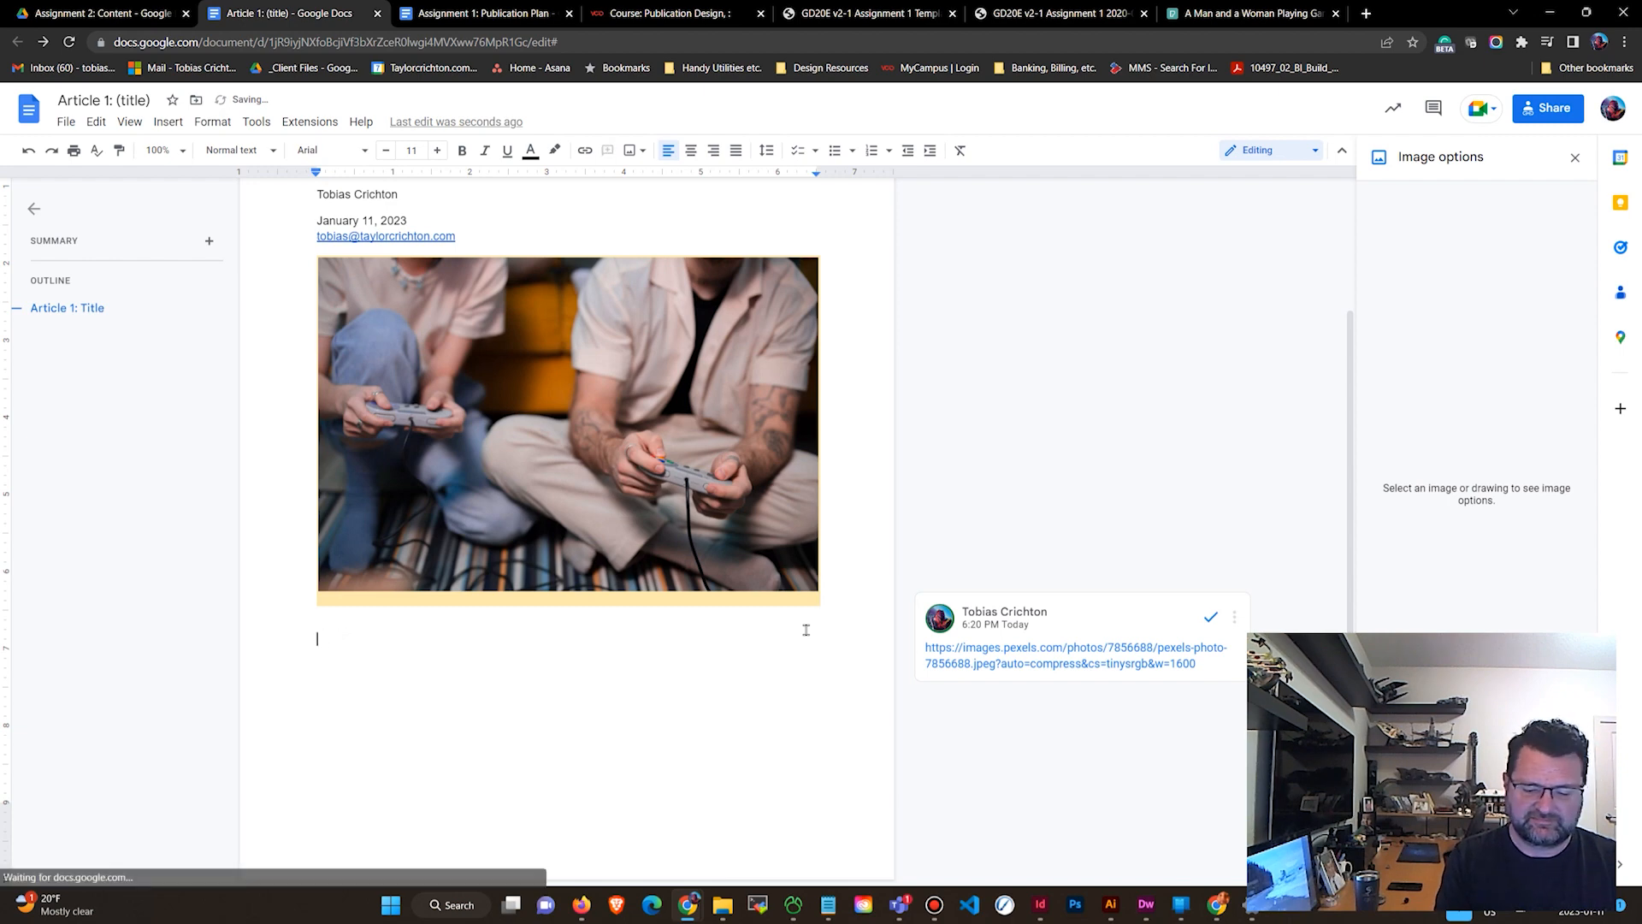
text((article her)
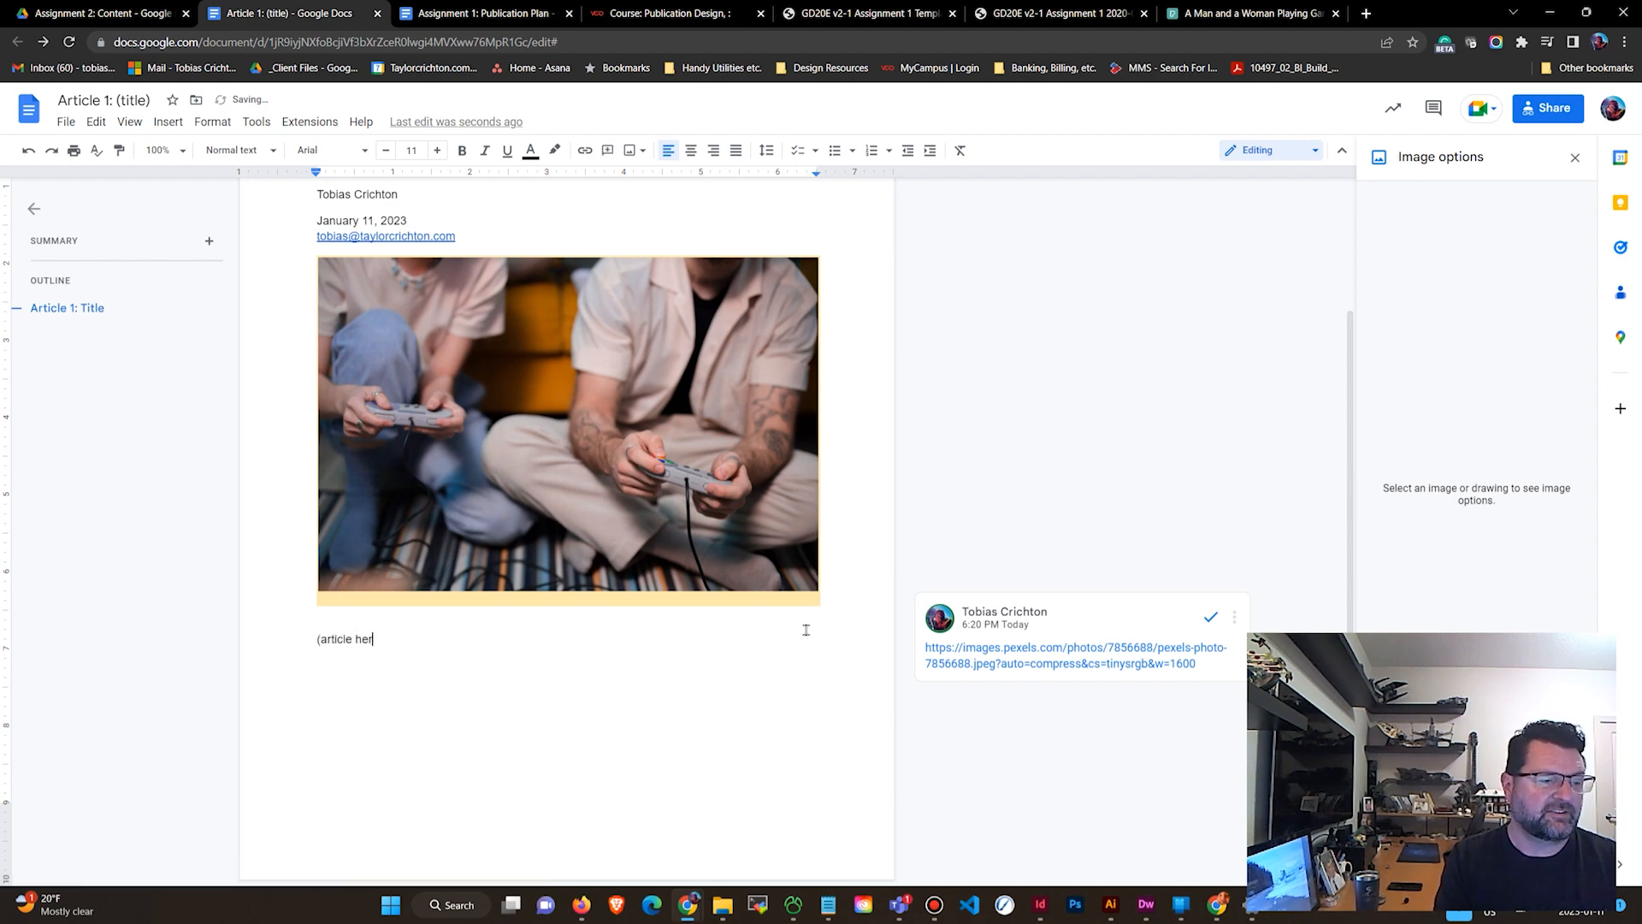
text(er tha that)
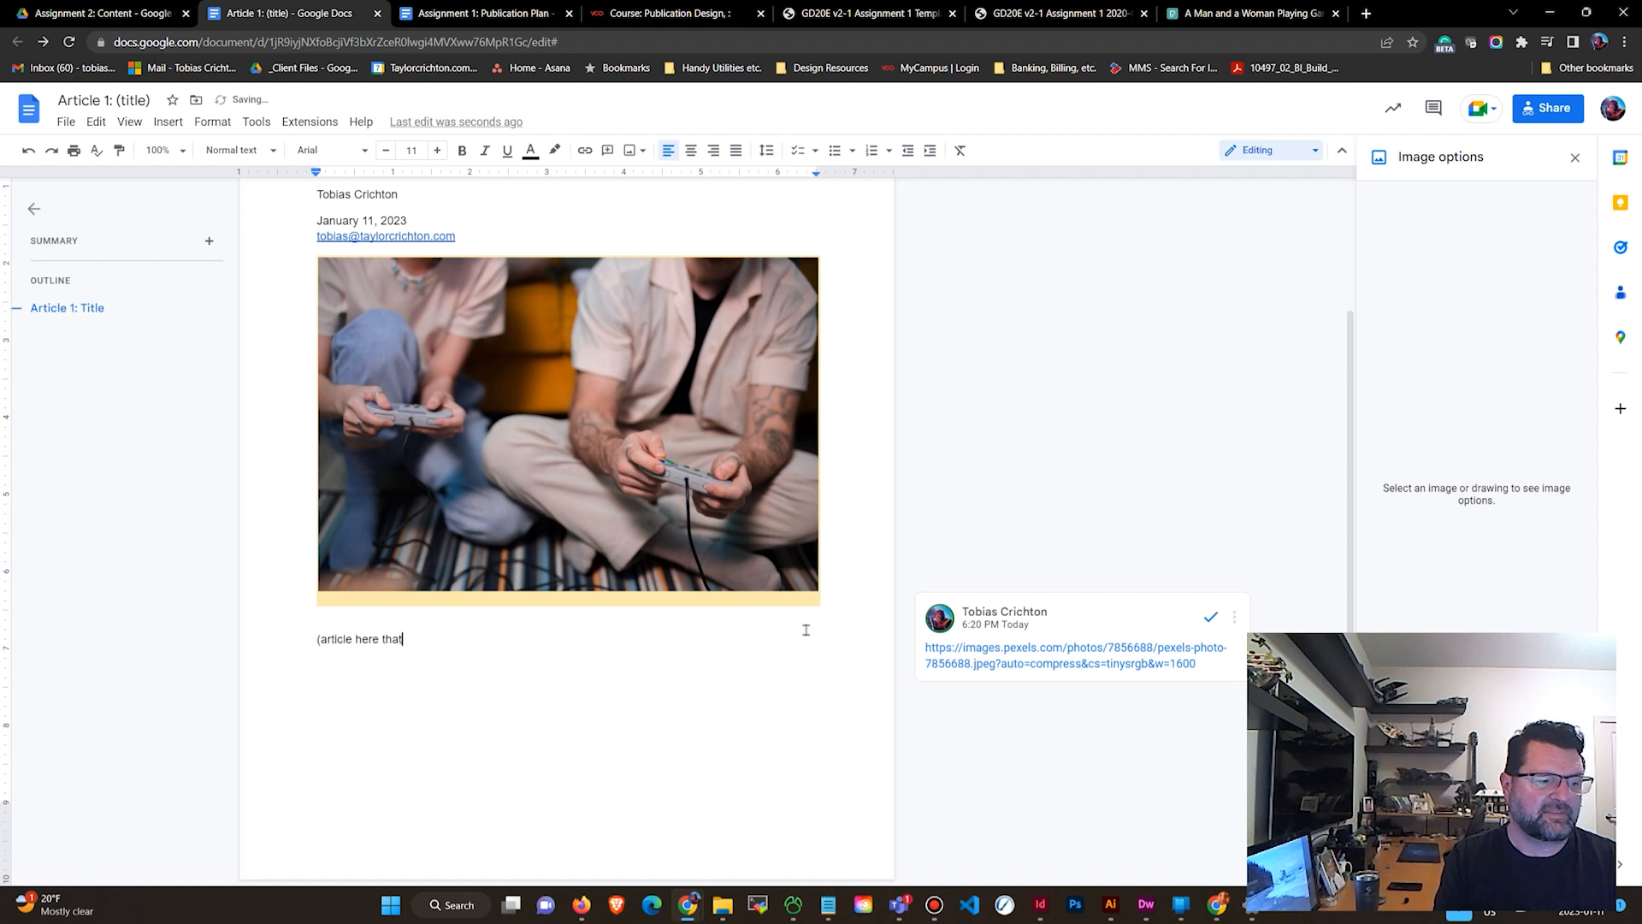
text(0 wo)
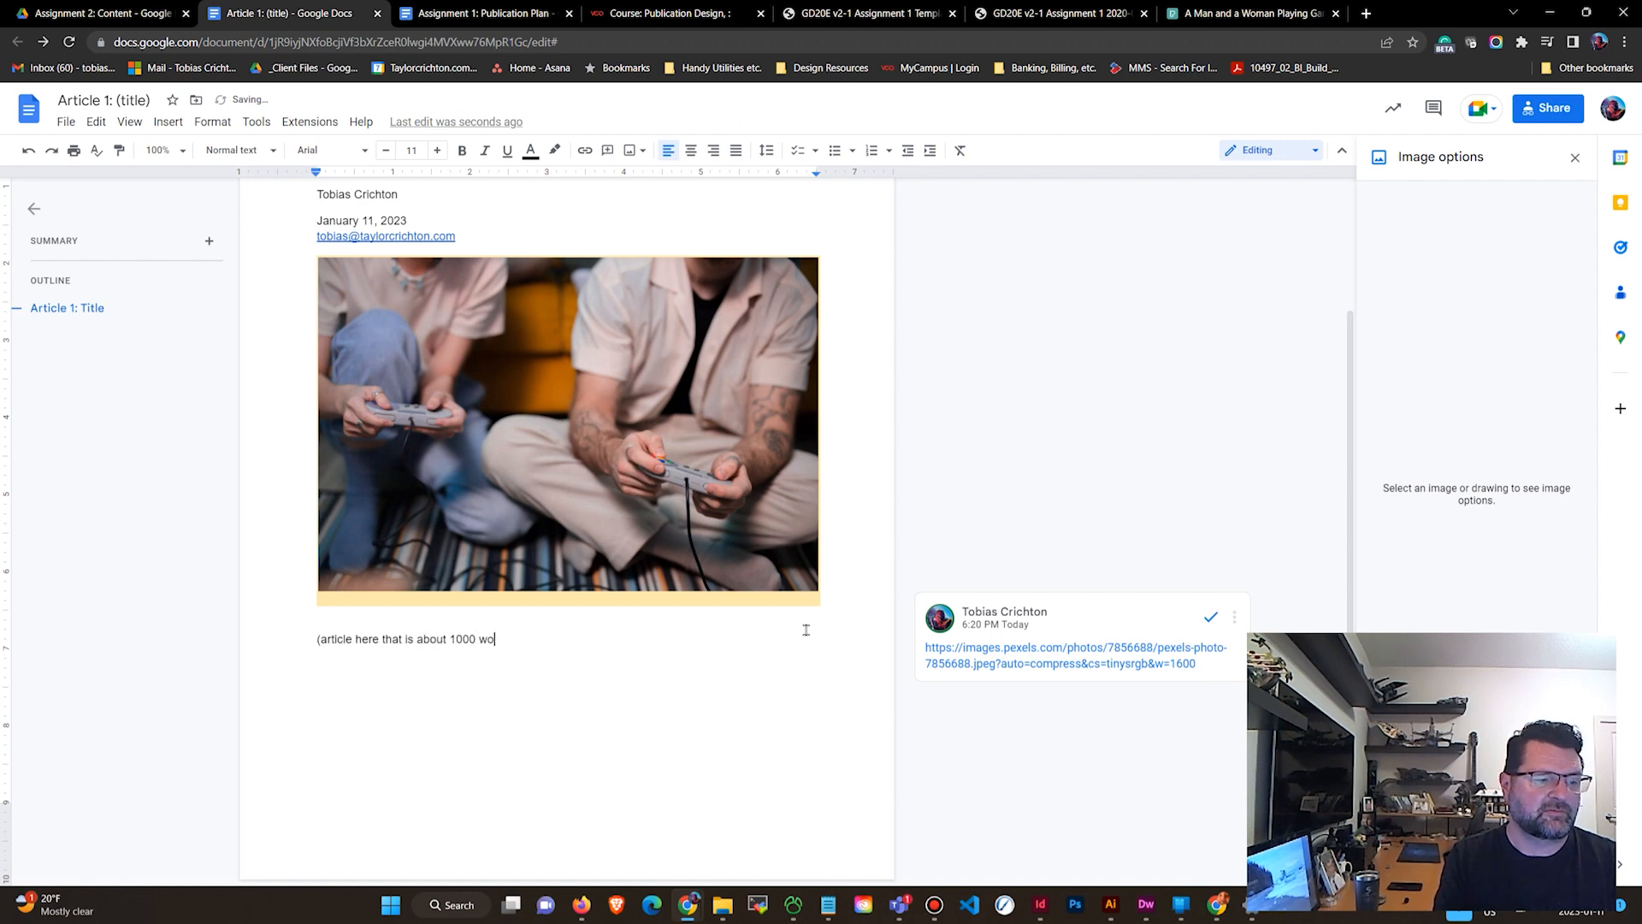
text(rds))
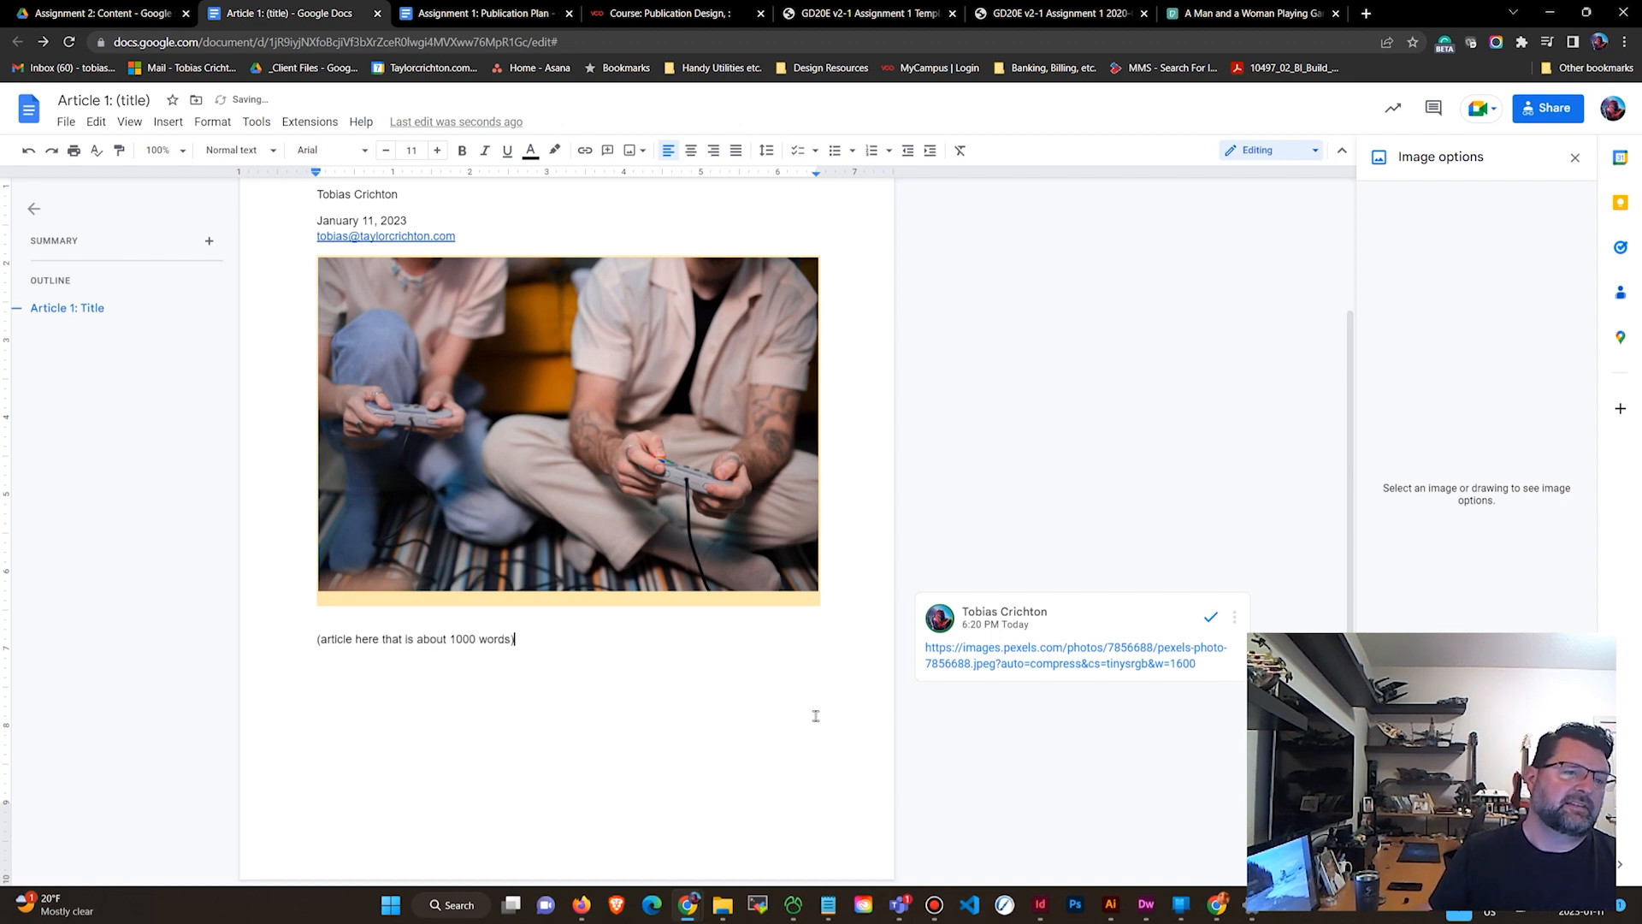
Select the placeholder line and check its word count, then dismiss the word count dialog.
click(584, 640)
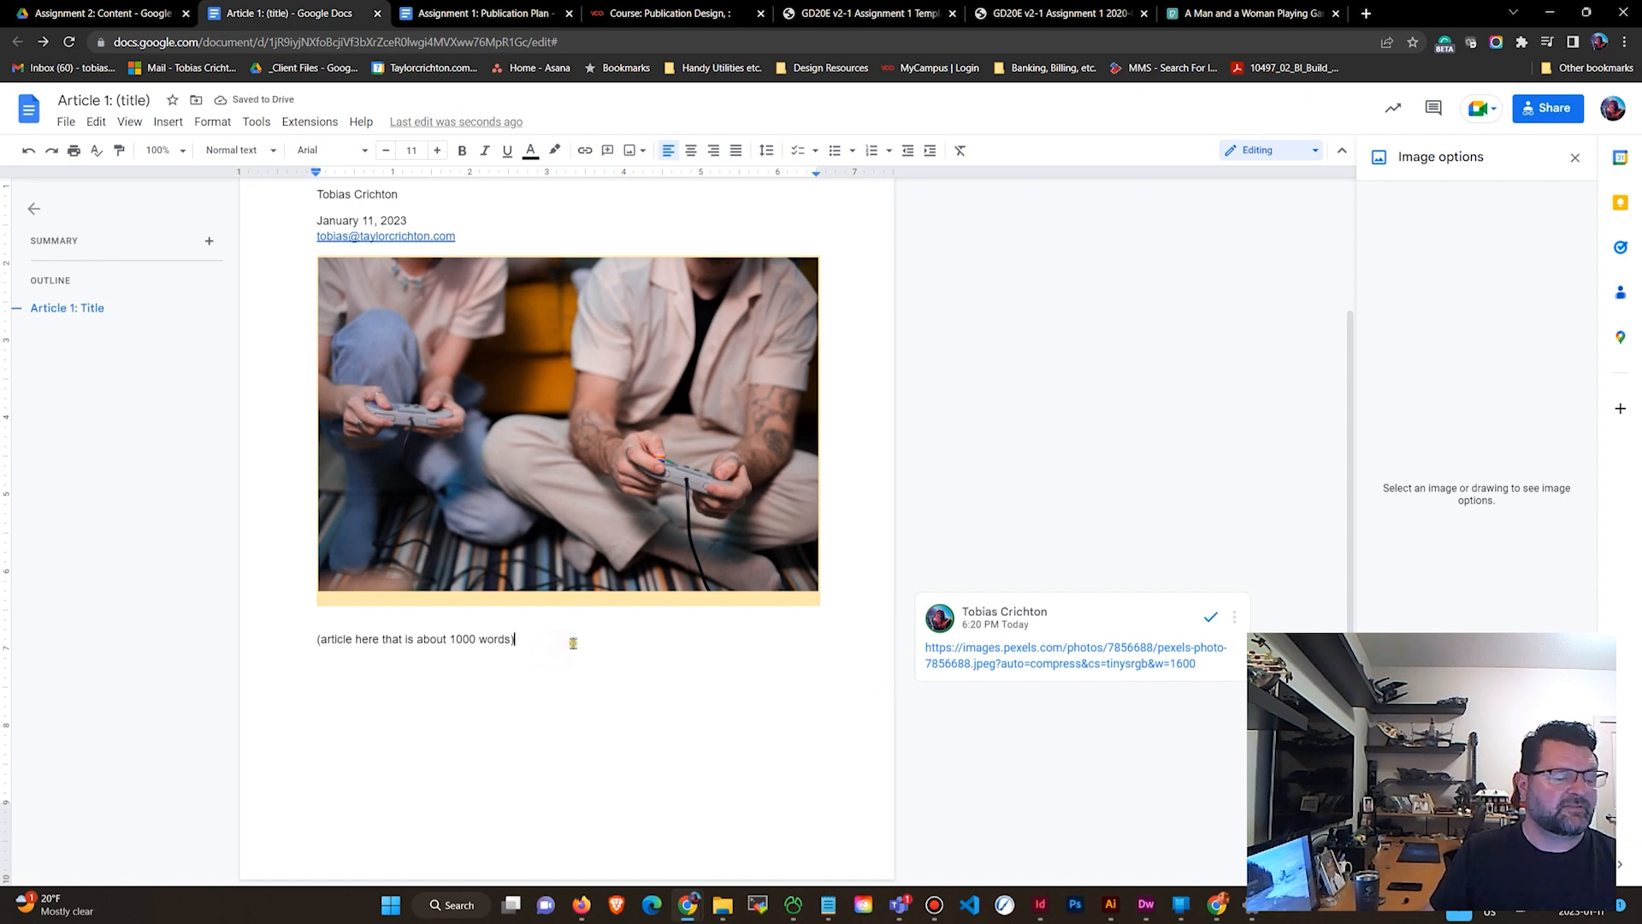
drag(568, 642, 265, 645)
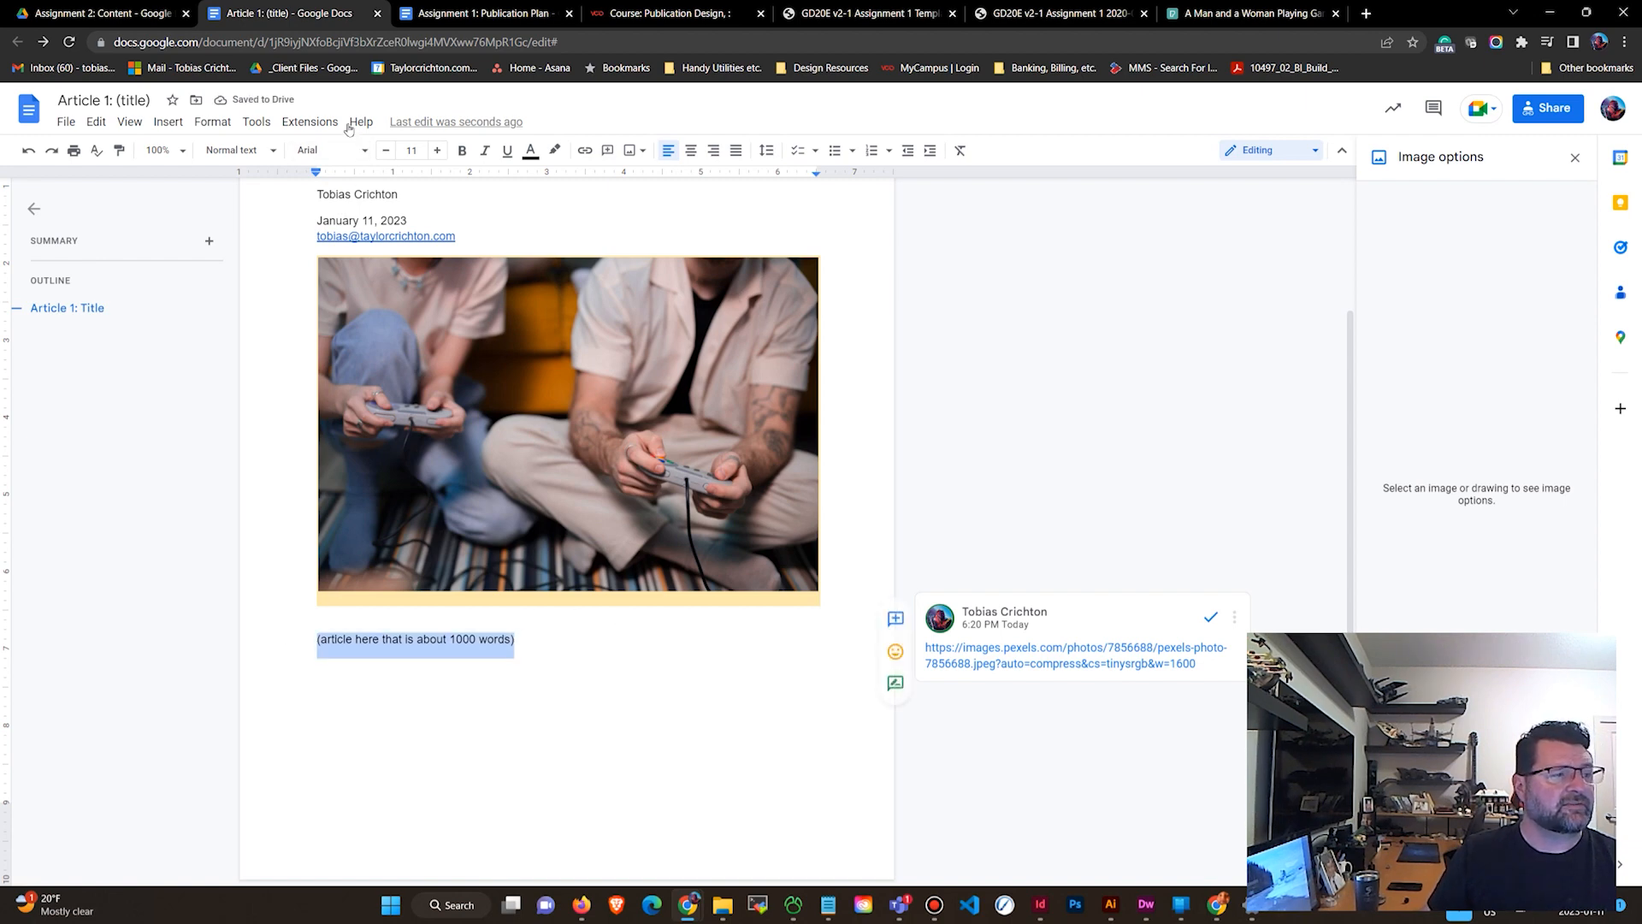
click(269, 126)
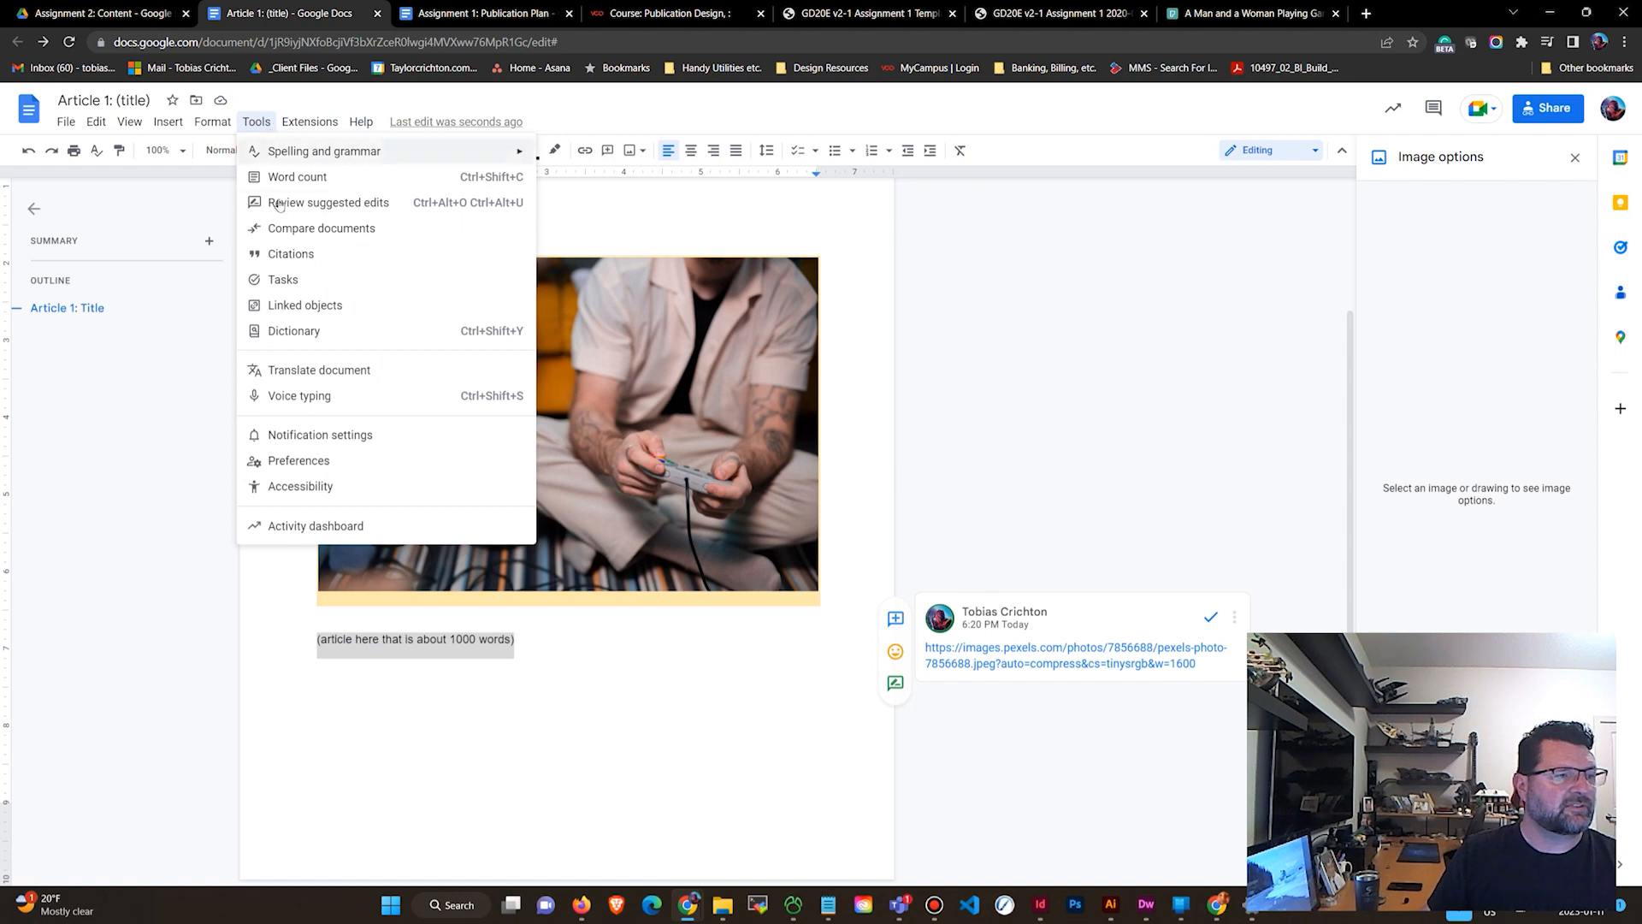
click(297, 180)
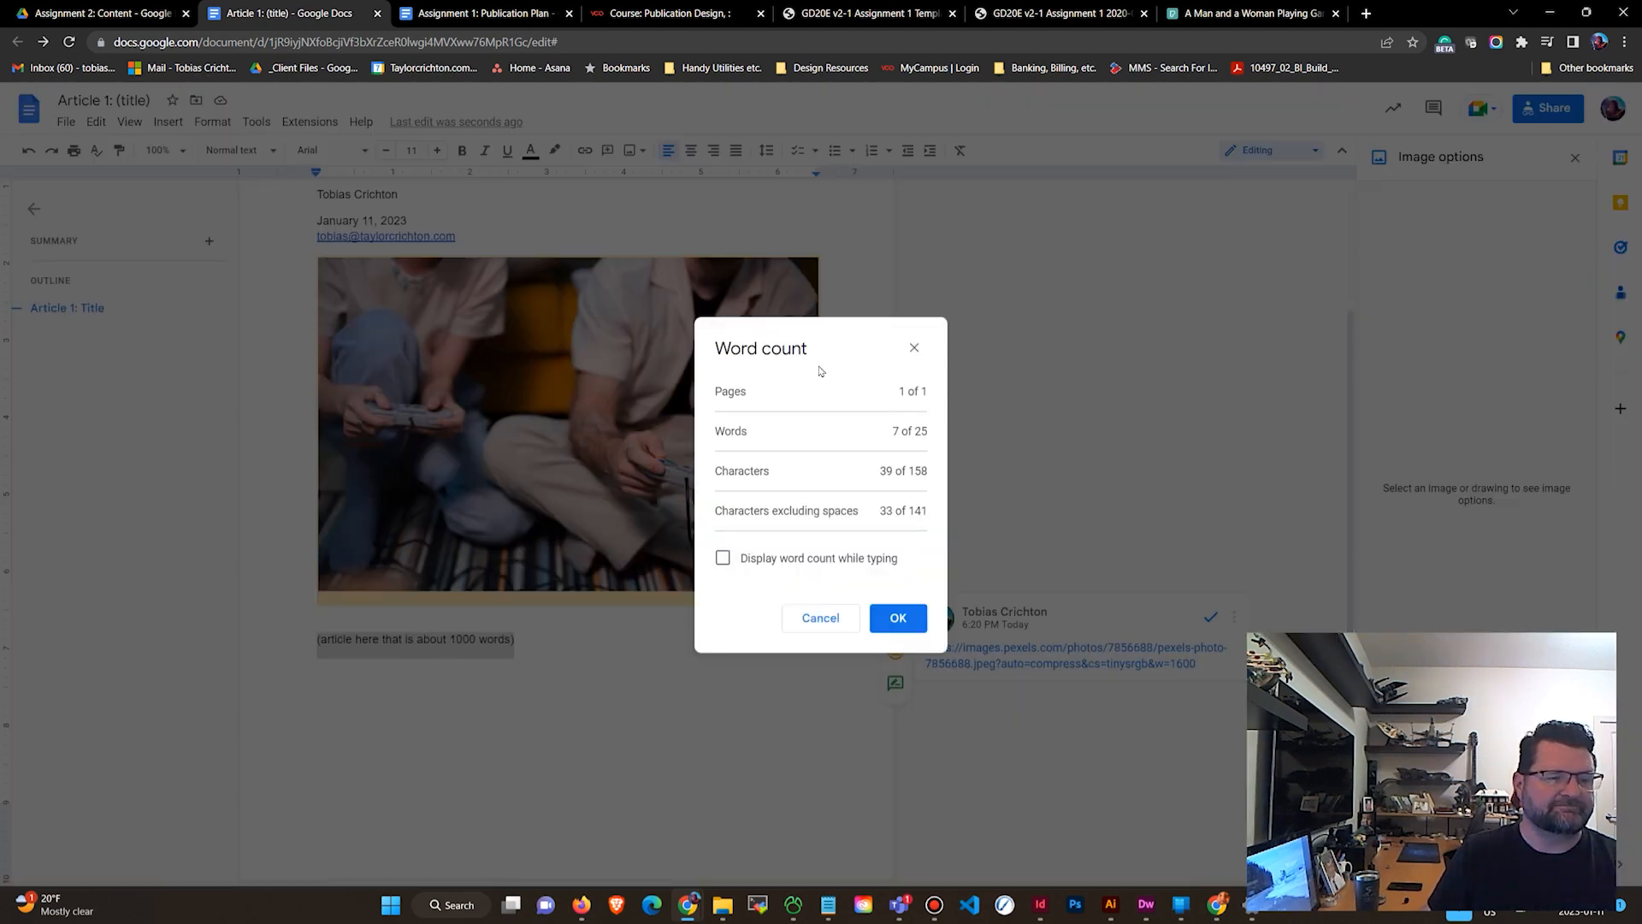
click(723, 559)
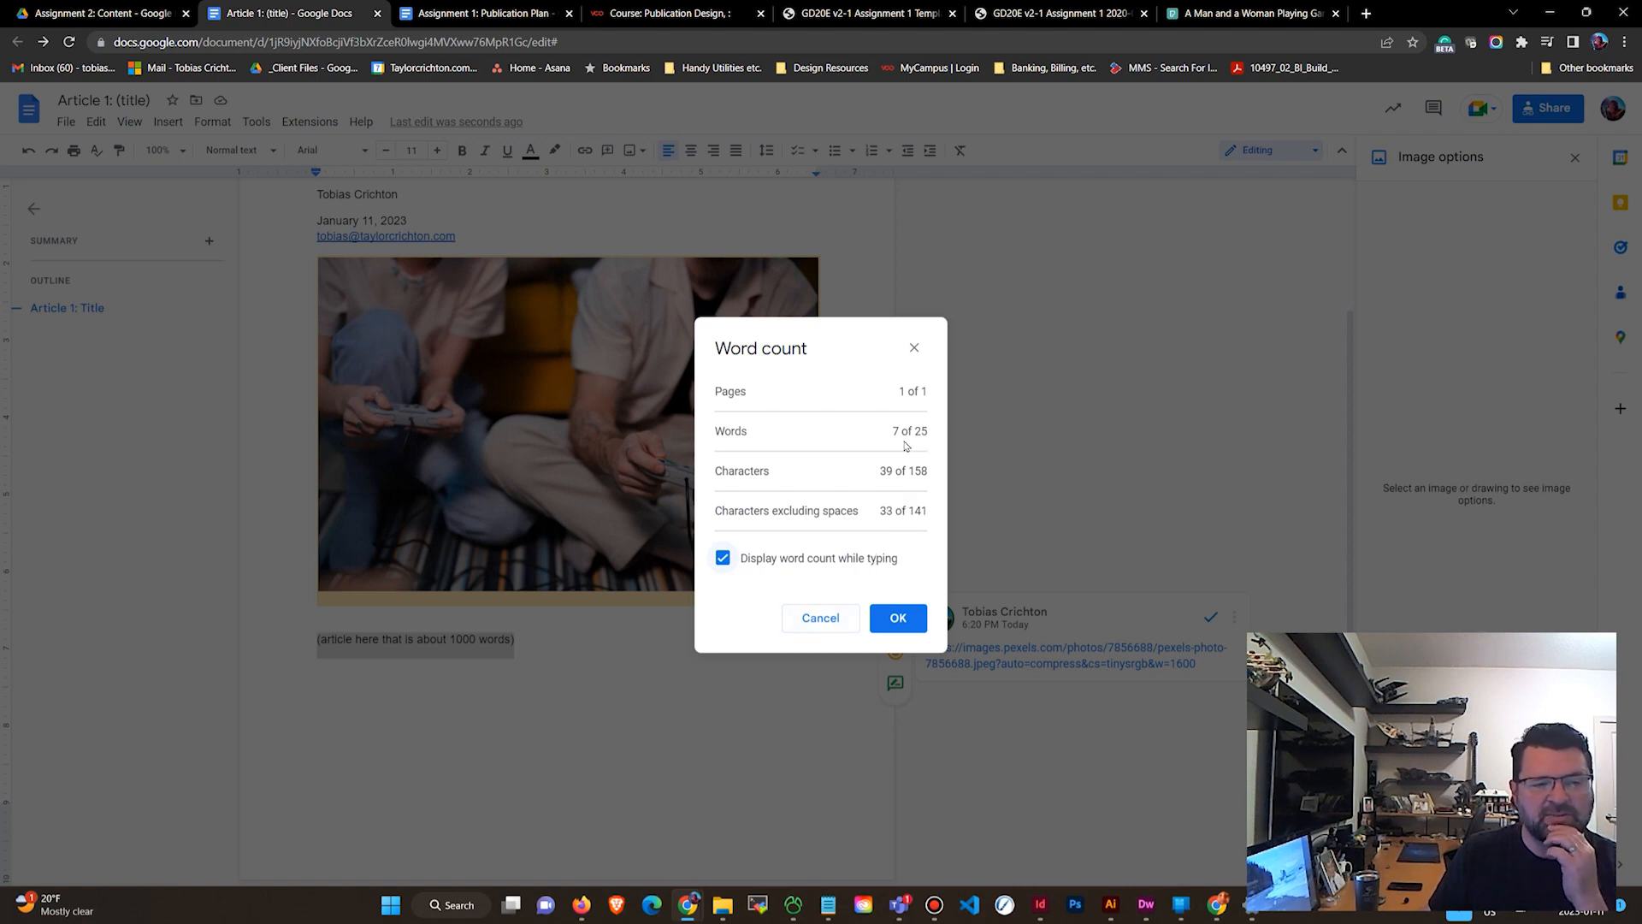
click(827, 619)
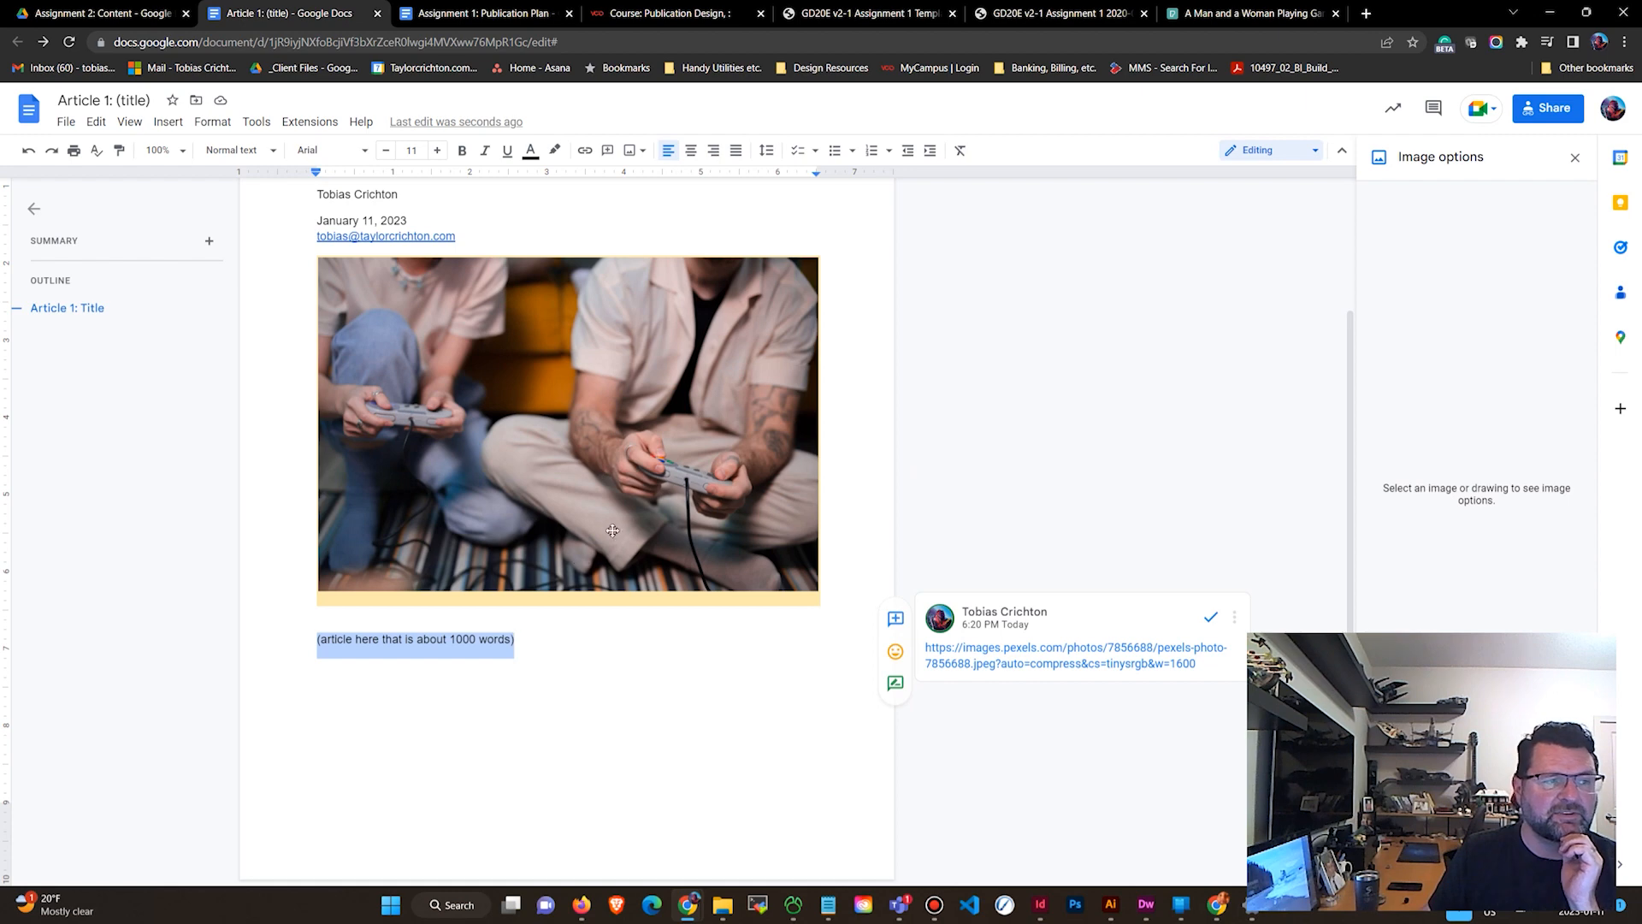
scroll(614, 531, up, 2)
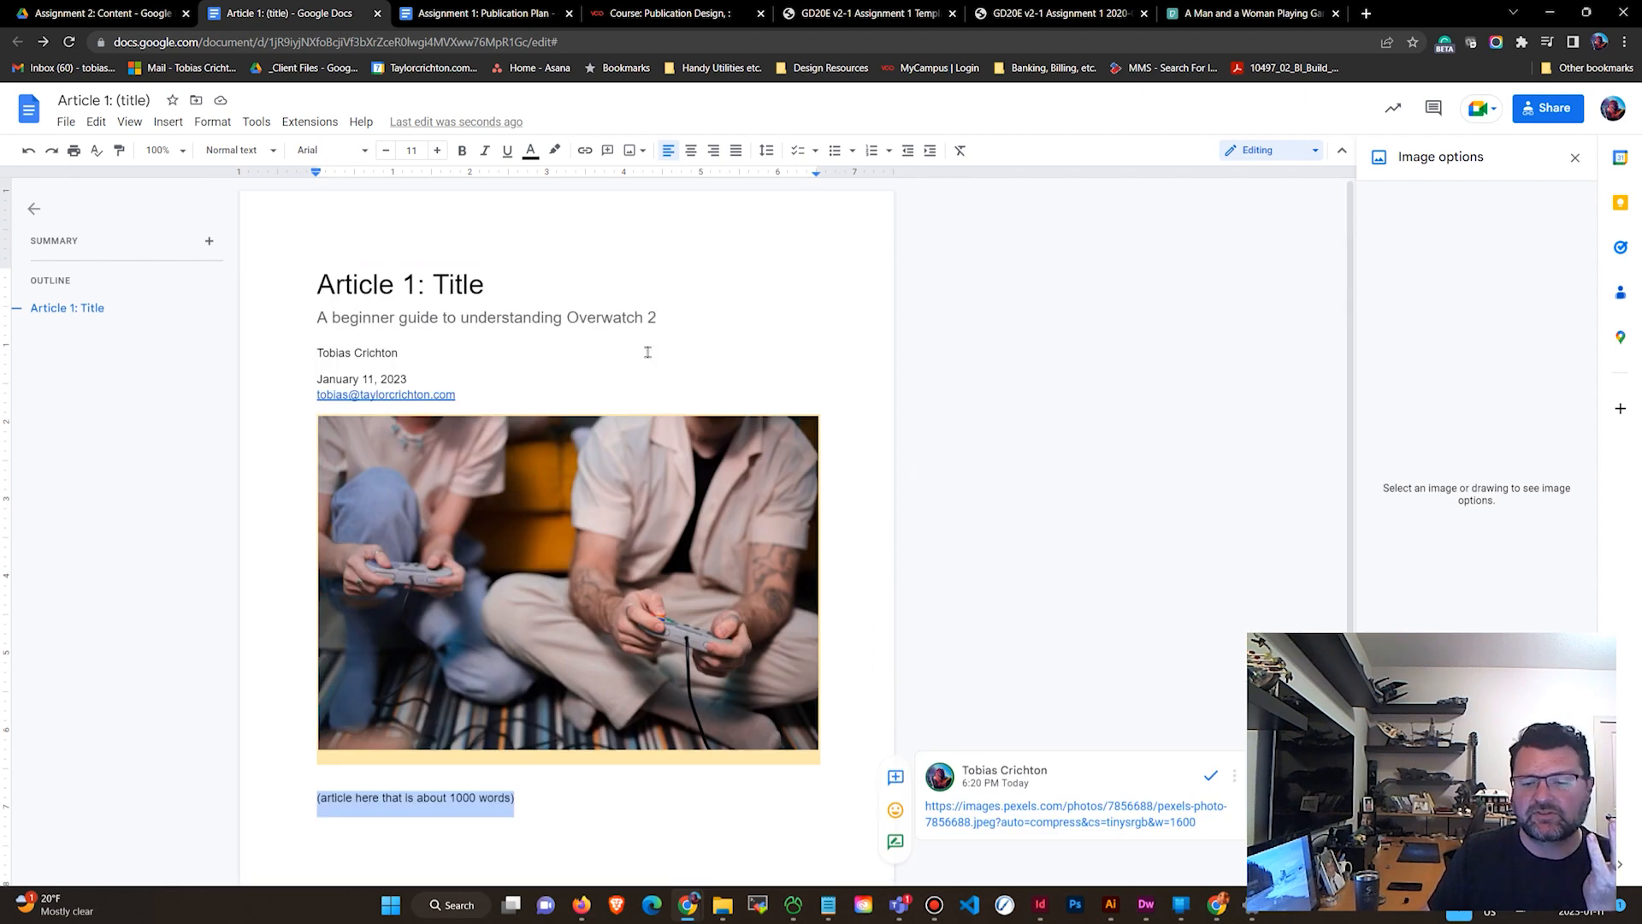
scroll(498, 410, down, 2)
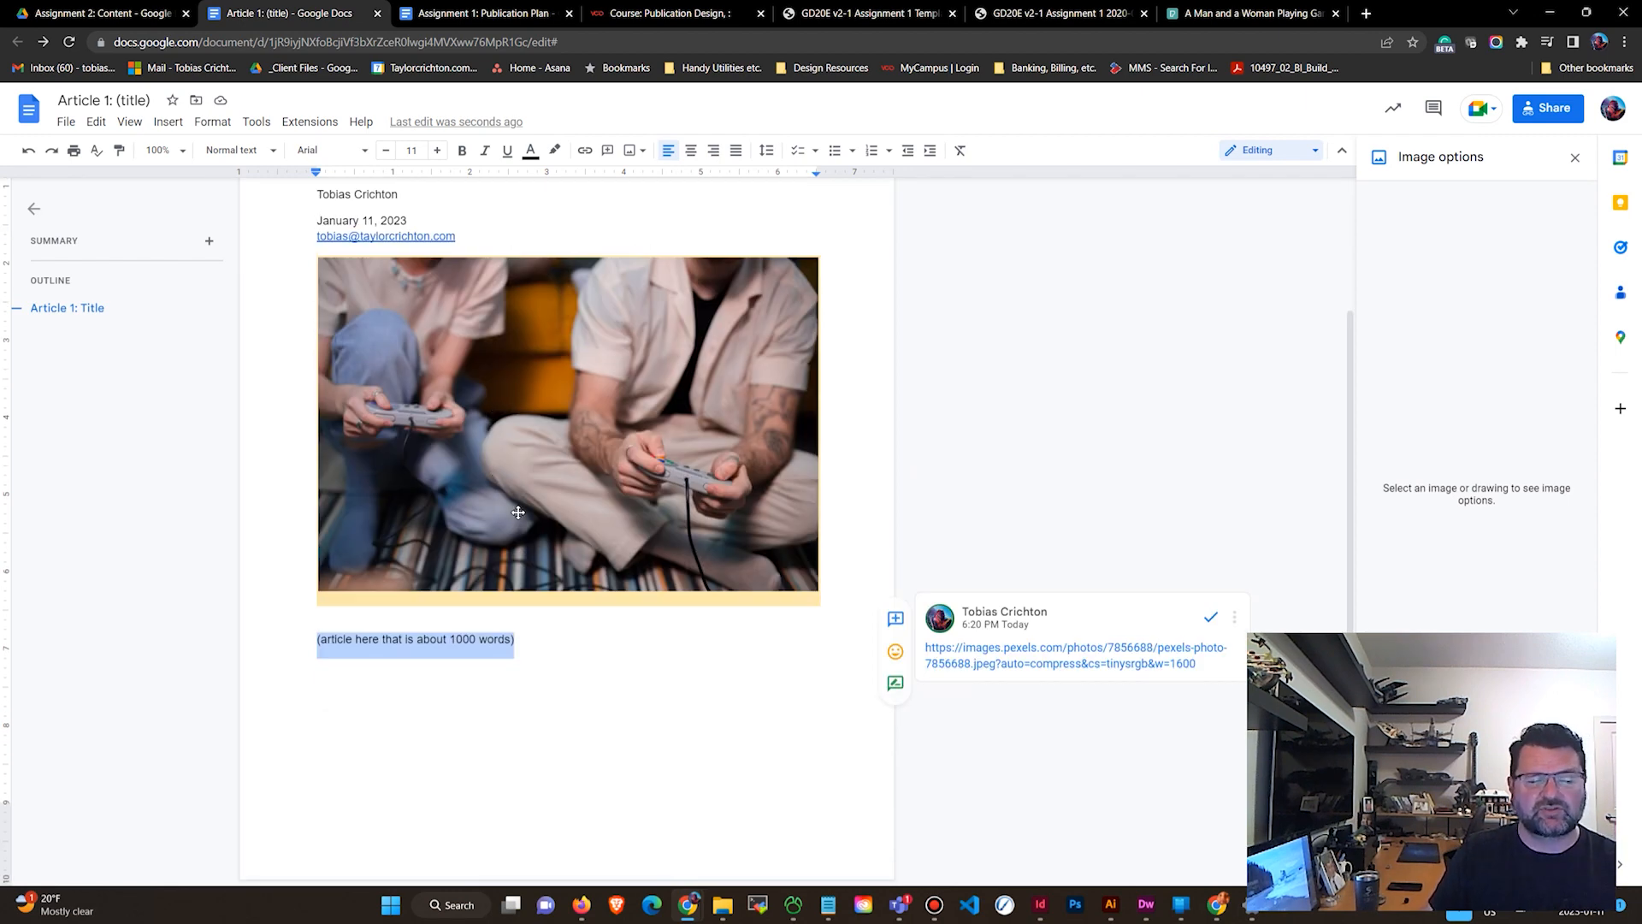
click(256, 122)
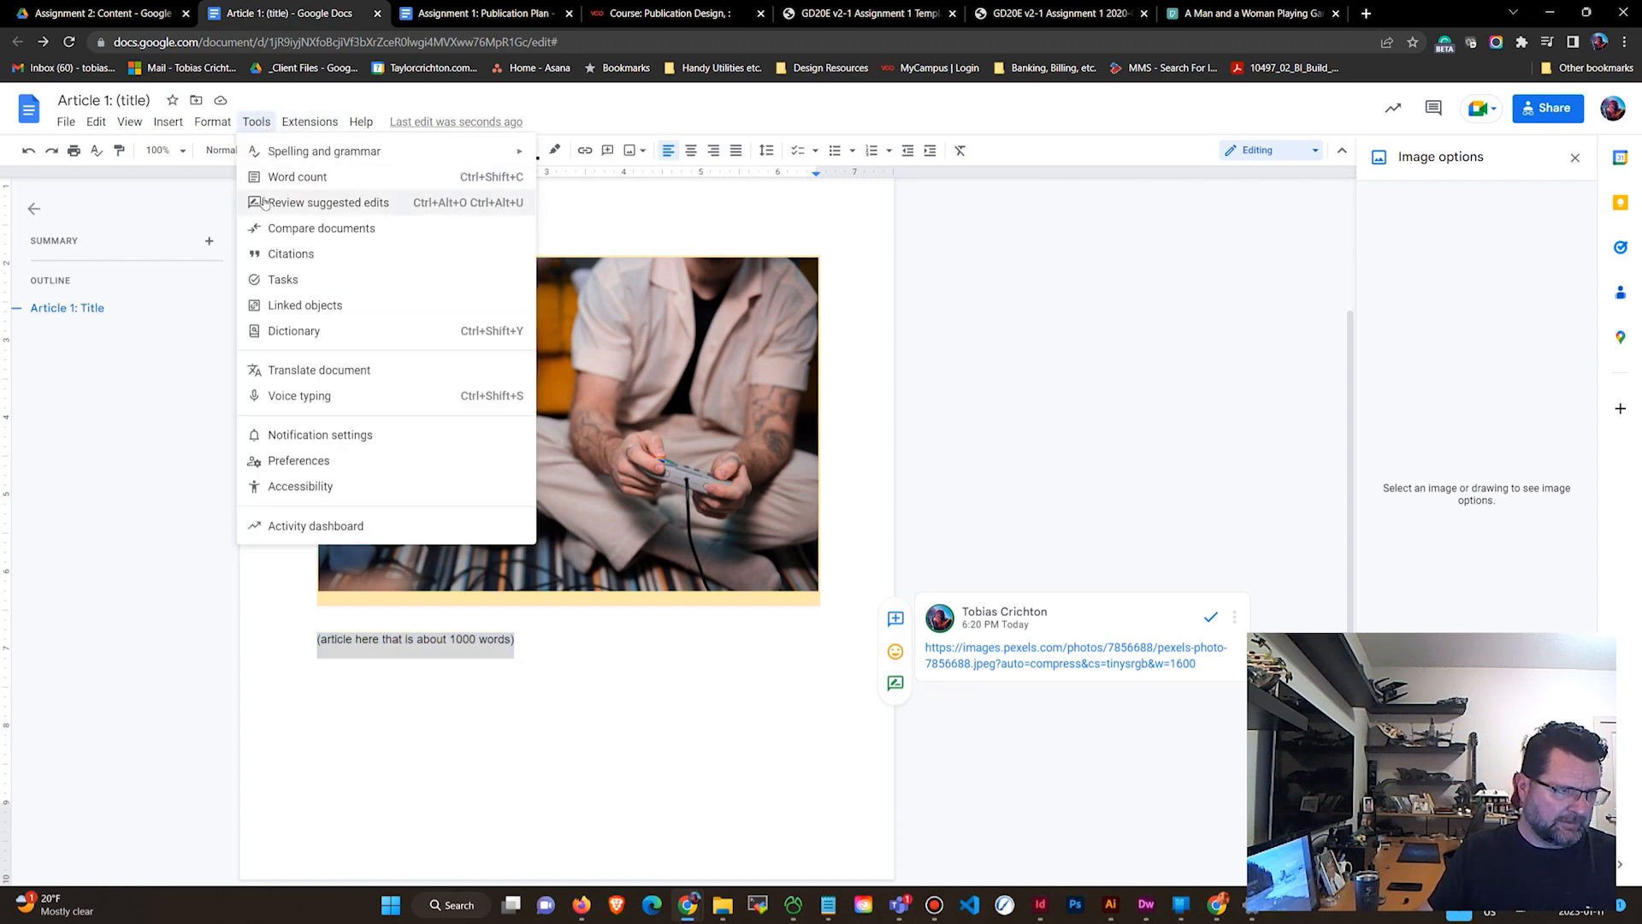
click(73, 428)
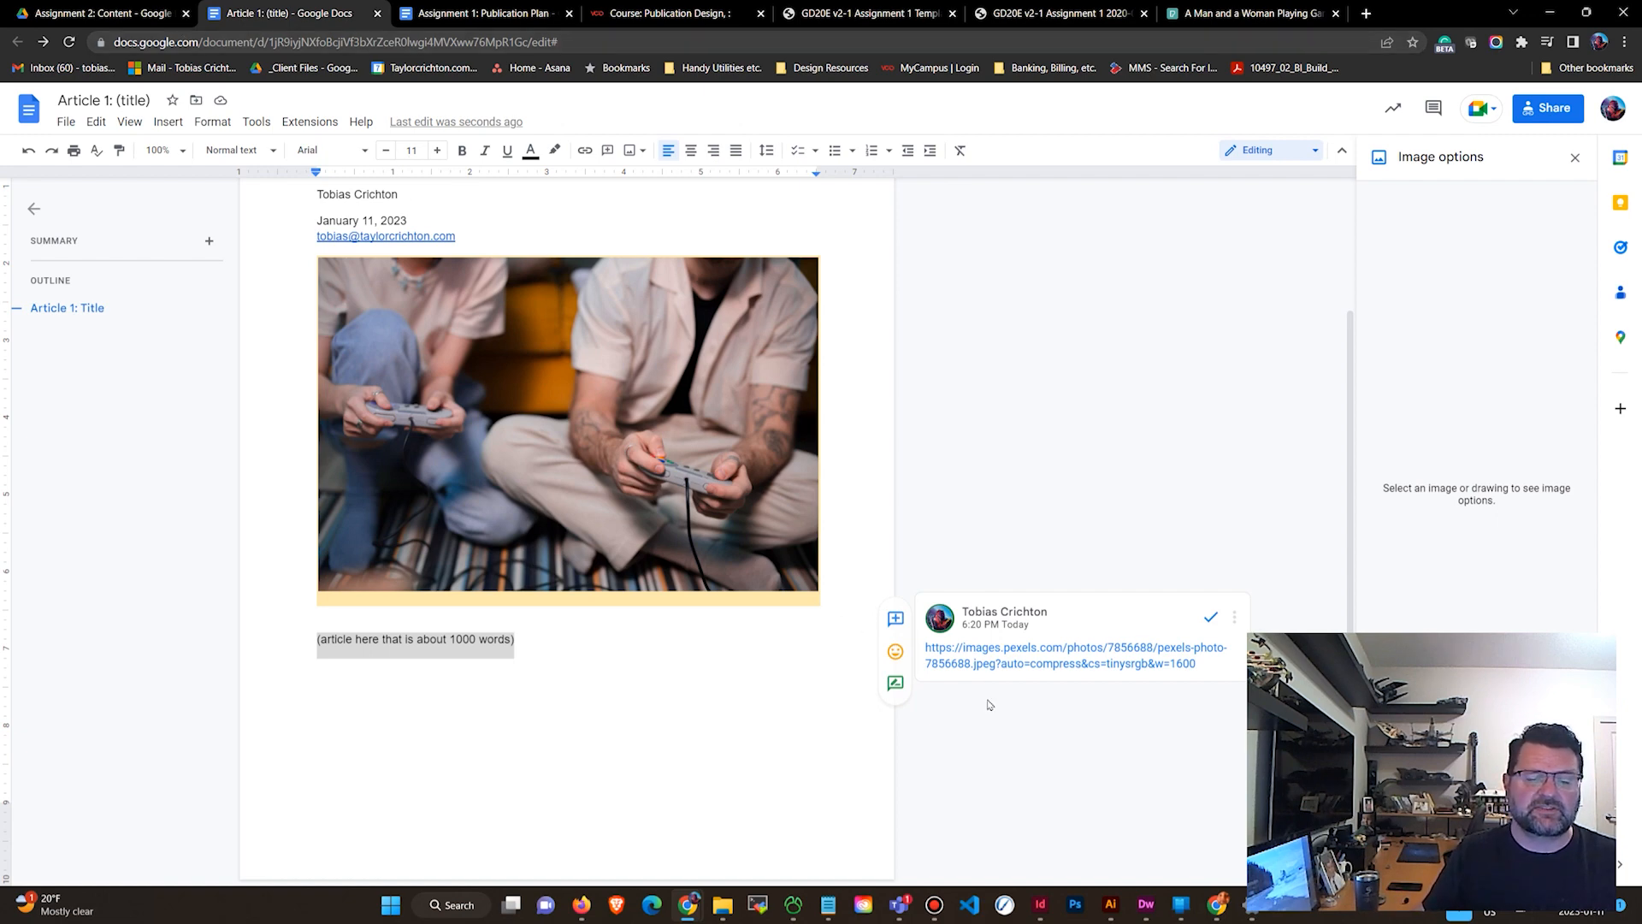
Switch to InDesign and begin creating a new document.
click(1043, 910)
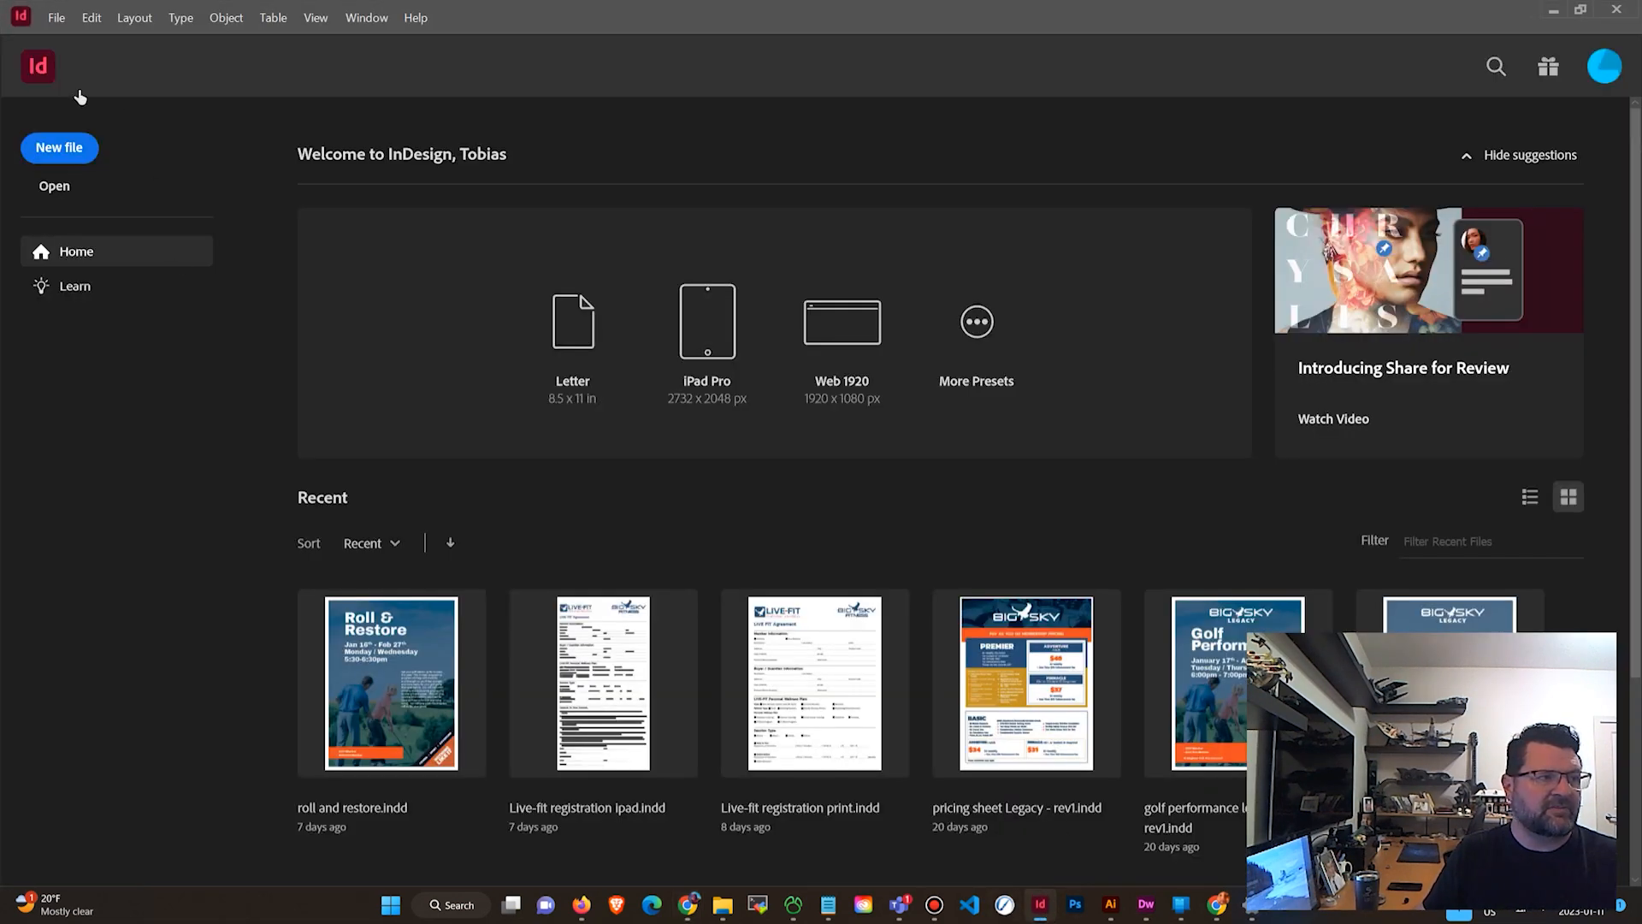
click(58, 19)
mouse_move(71, 37)
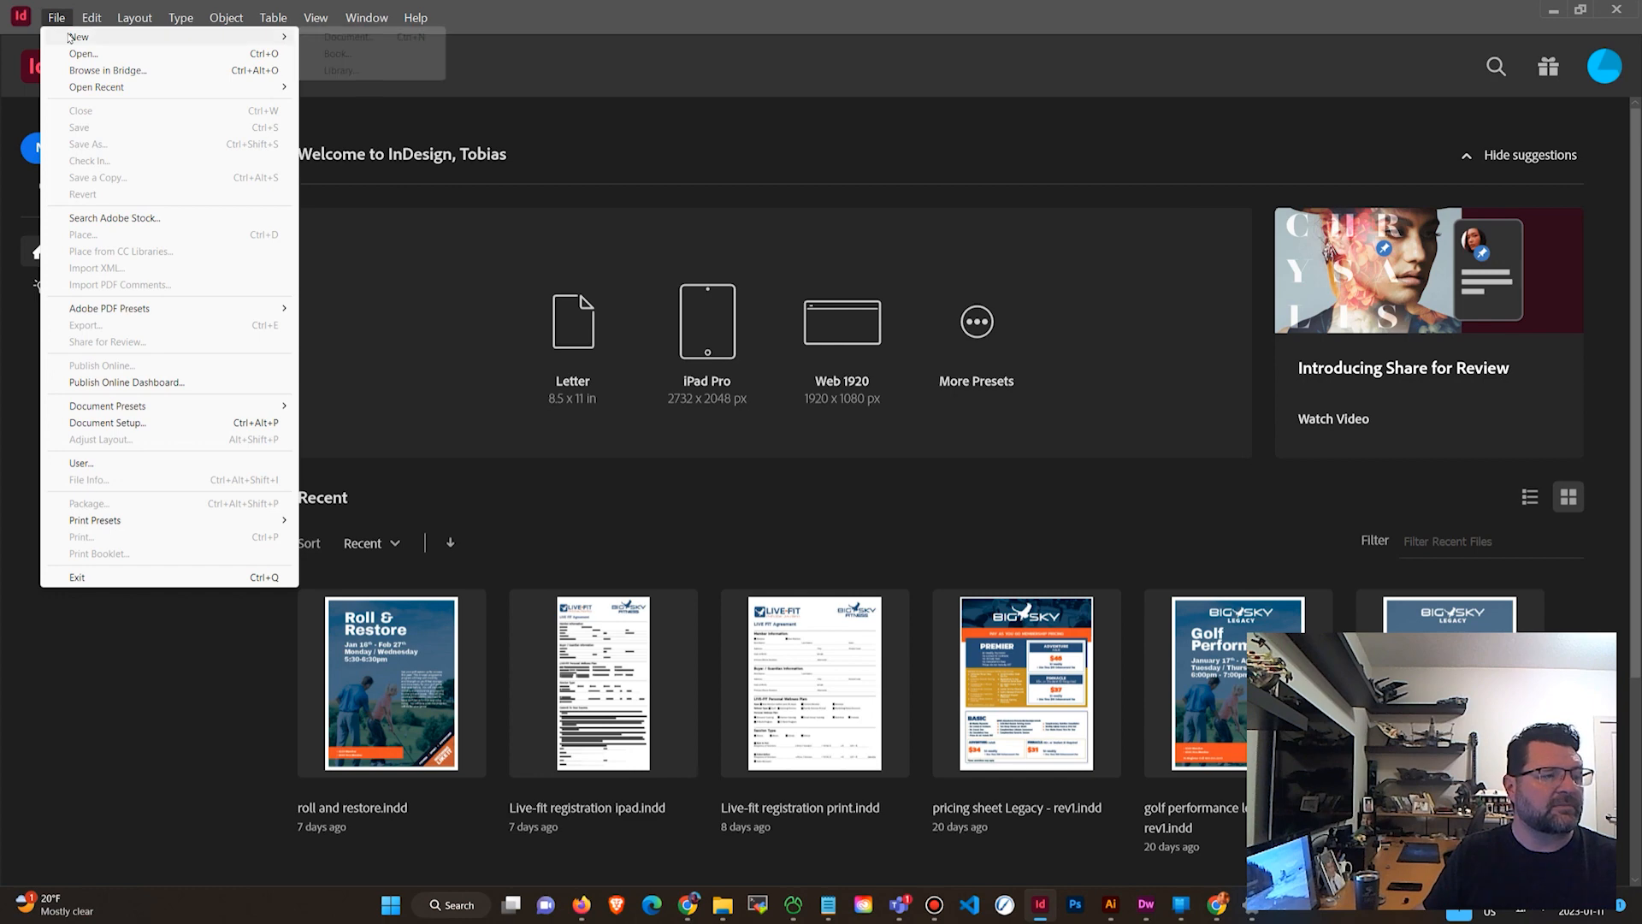
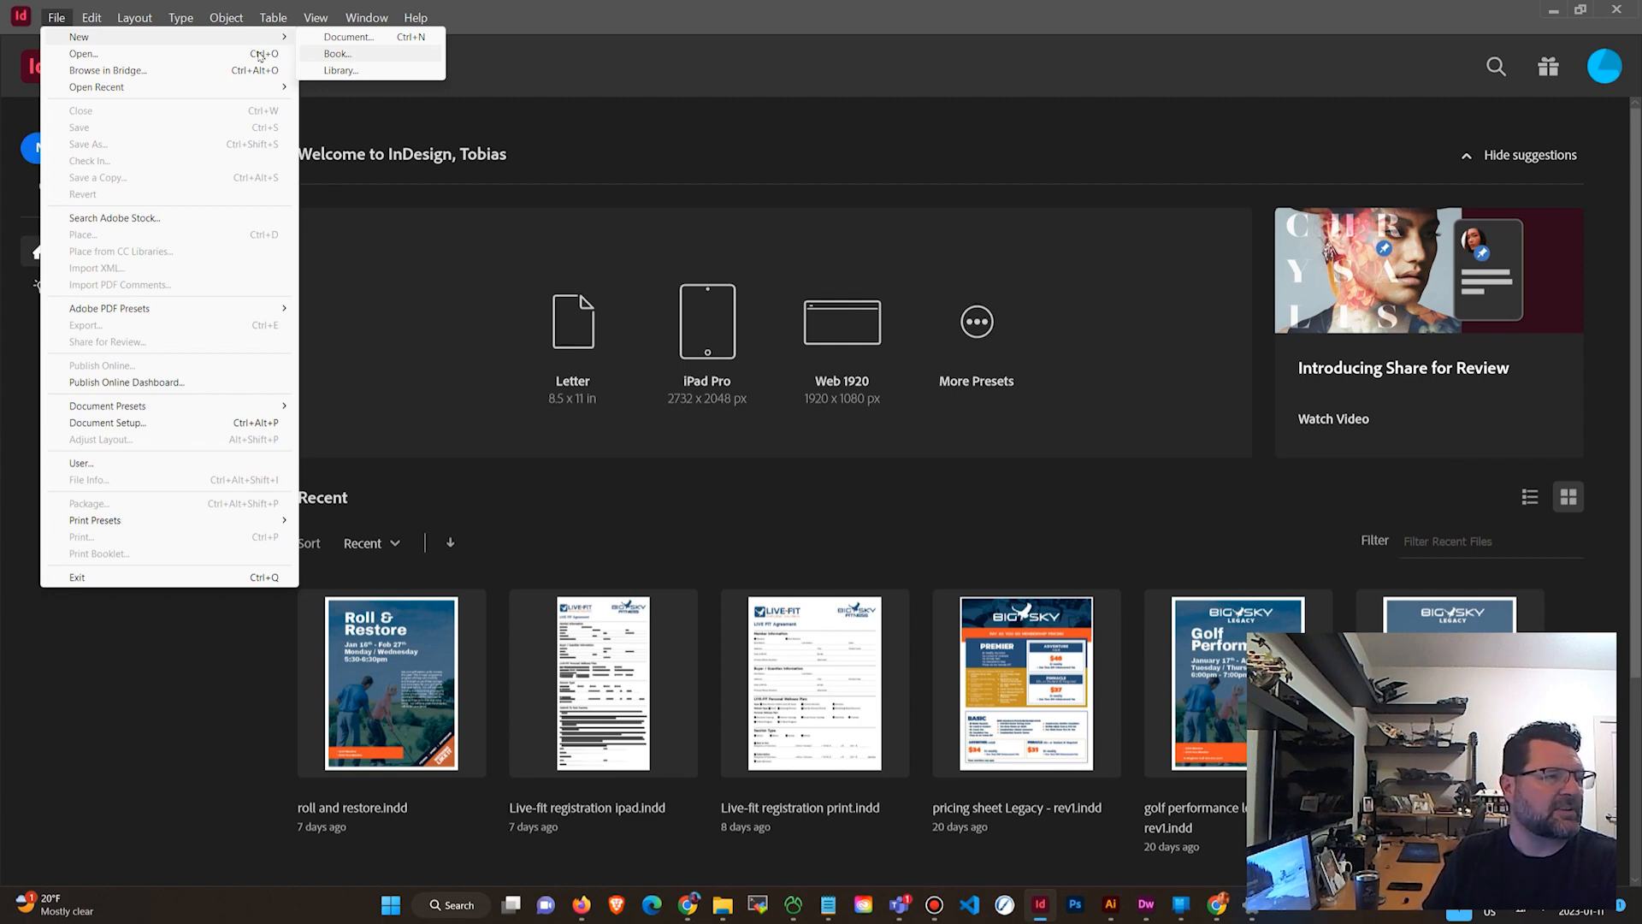
Start a new book and navigate to the GD20E (2023-WI-02) Publication Design folder under VCAD > 801 - Calgary.
click(338, 54)
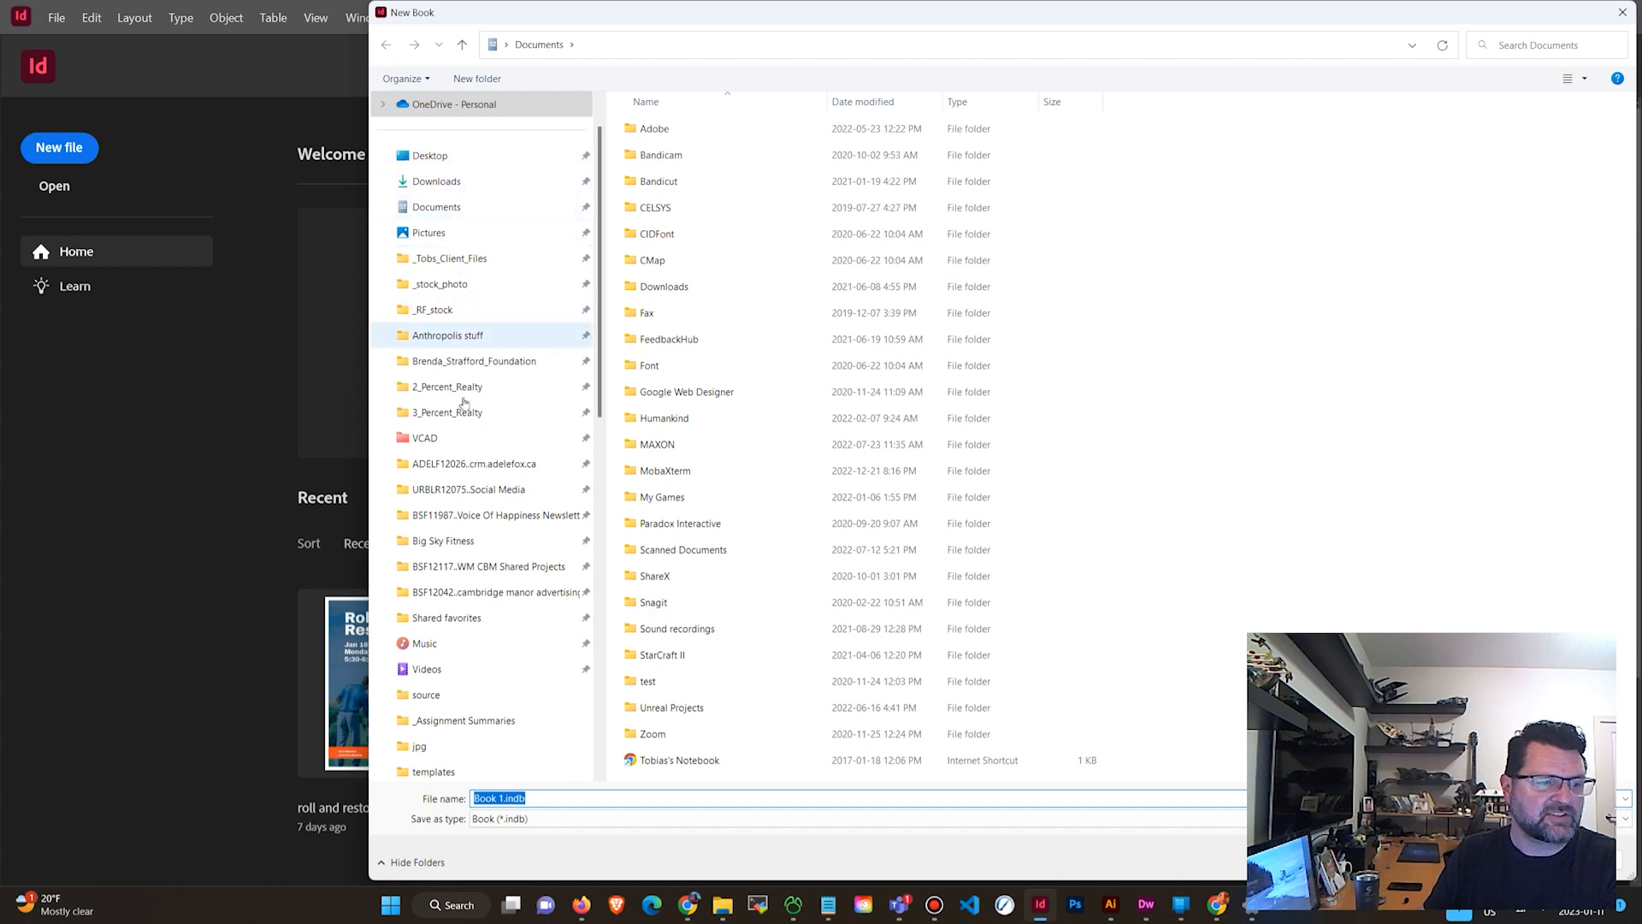
click(477, 449)
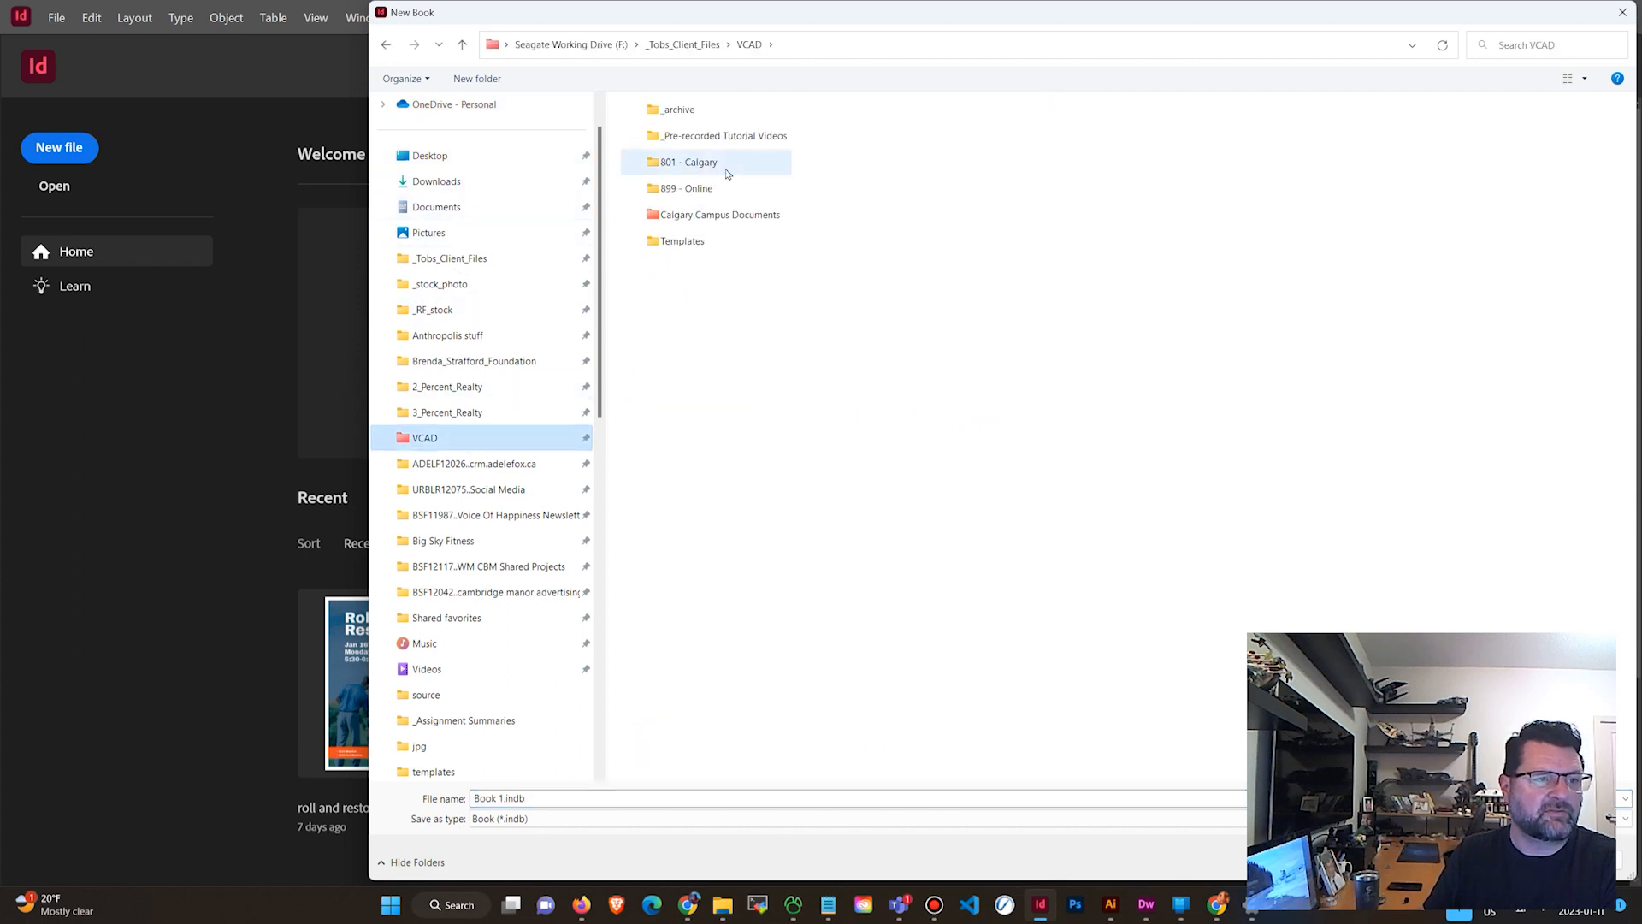
double_click(724, 164)
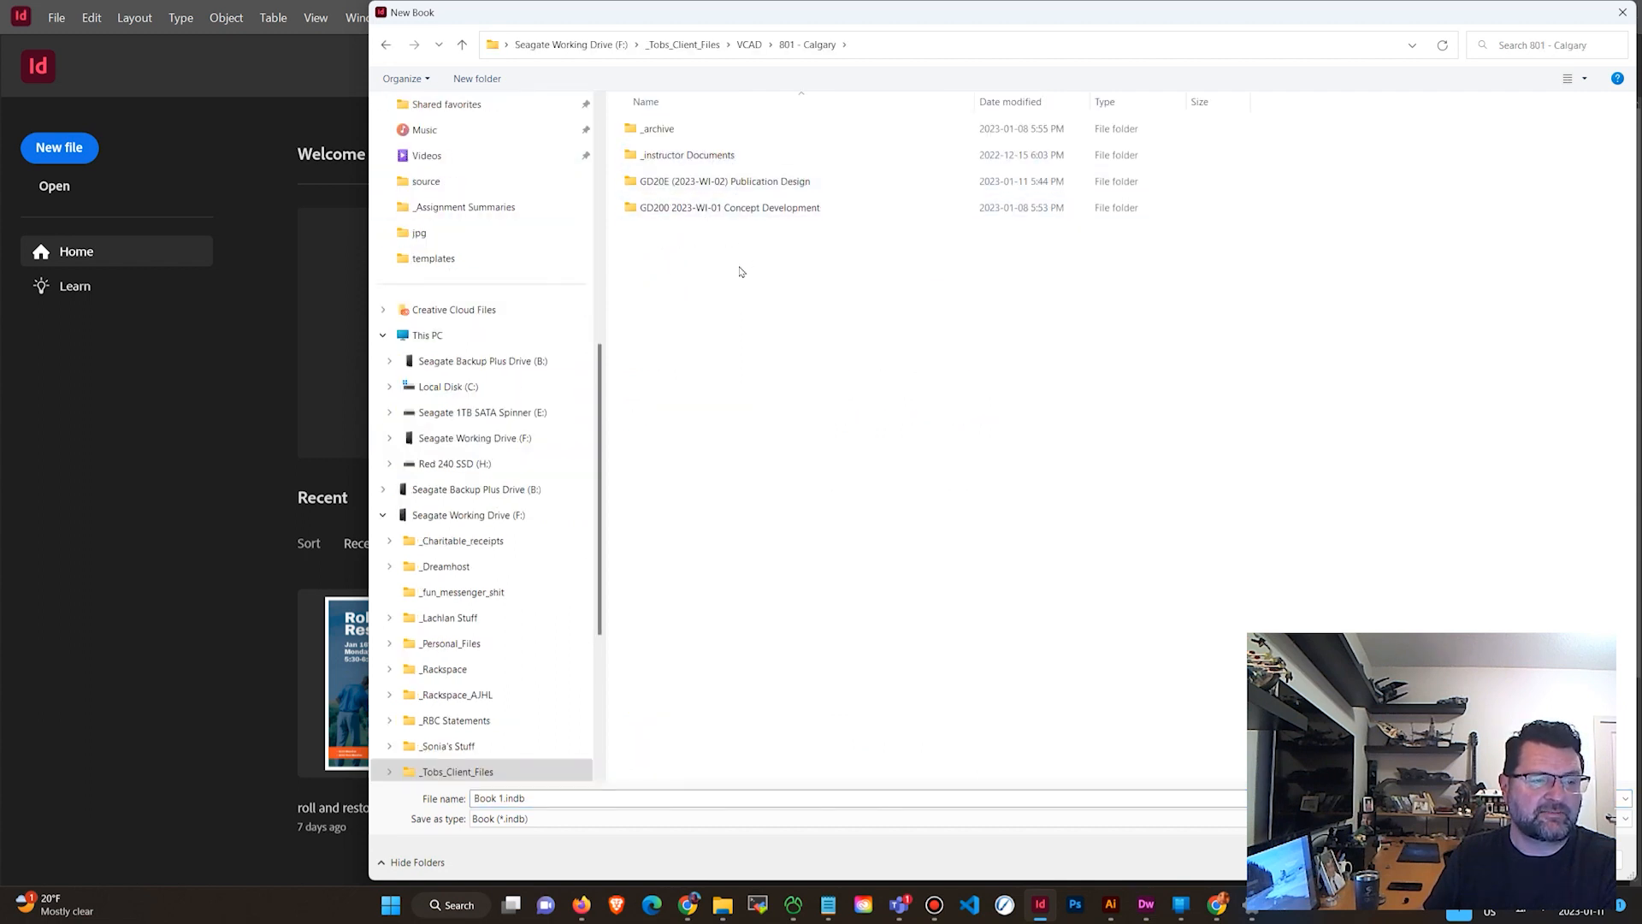
double_click(787, 182)
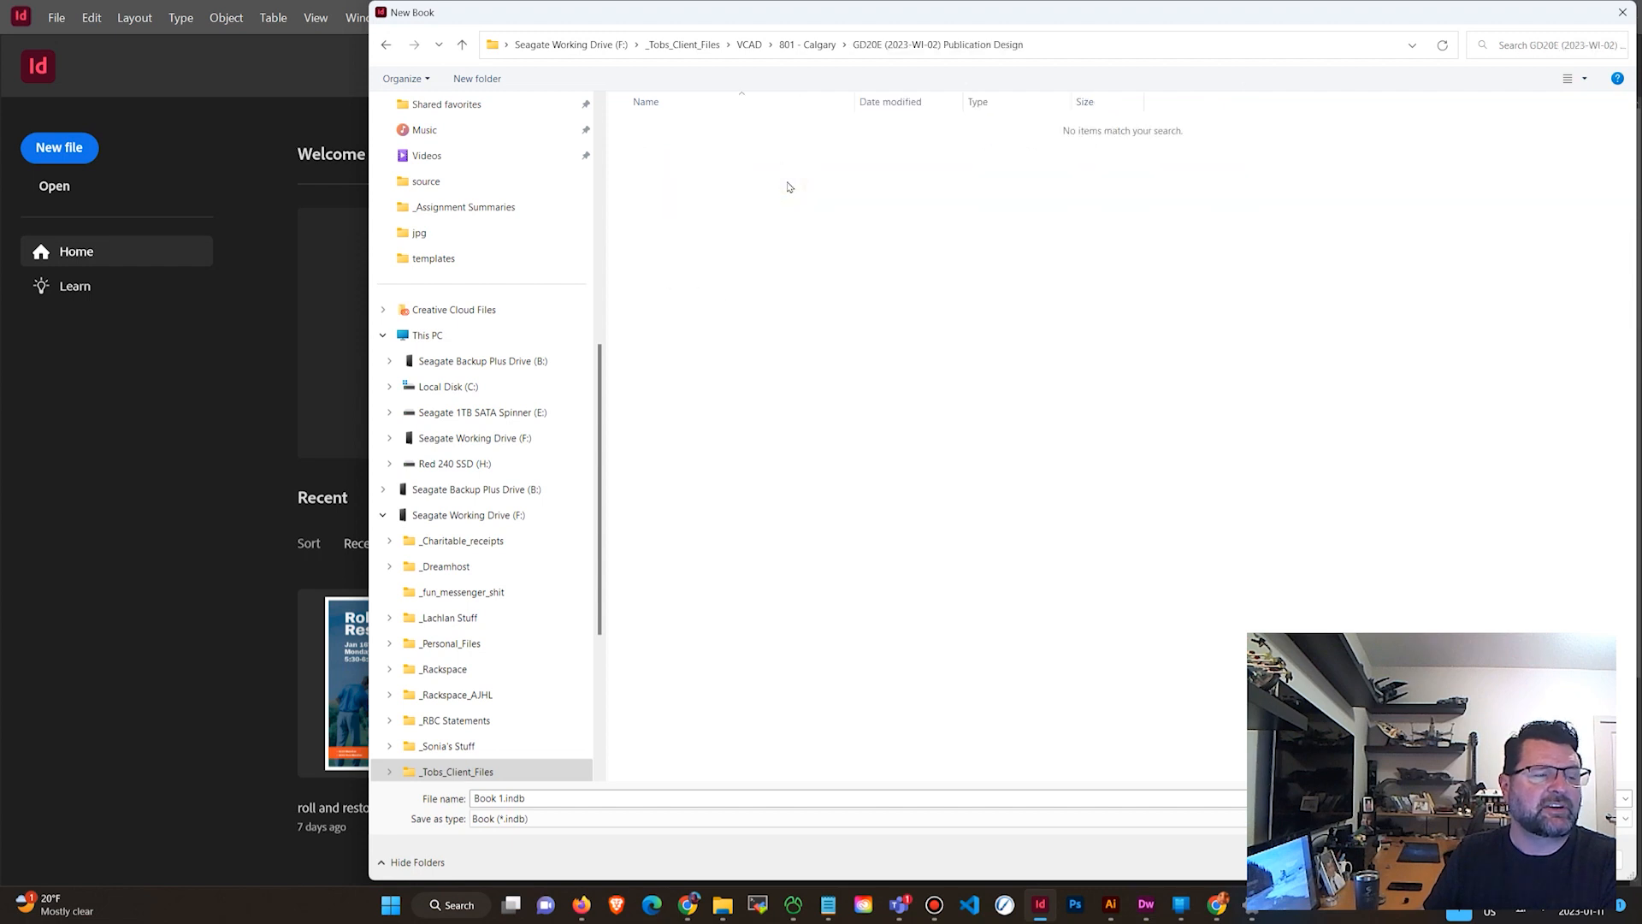
Create a new folder named "concept development" inside the Publication Design folder.
click(480, 83)
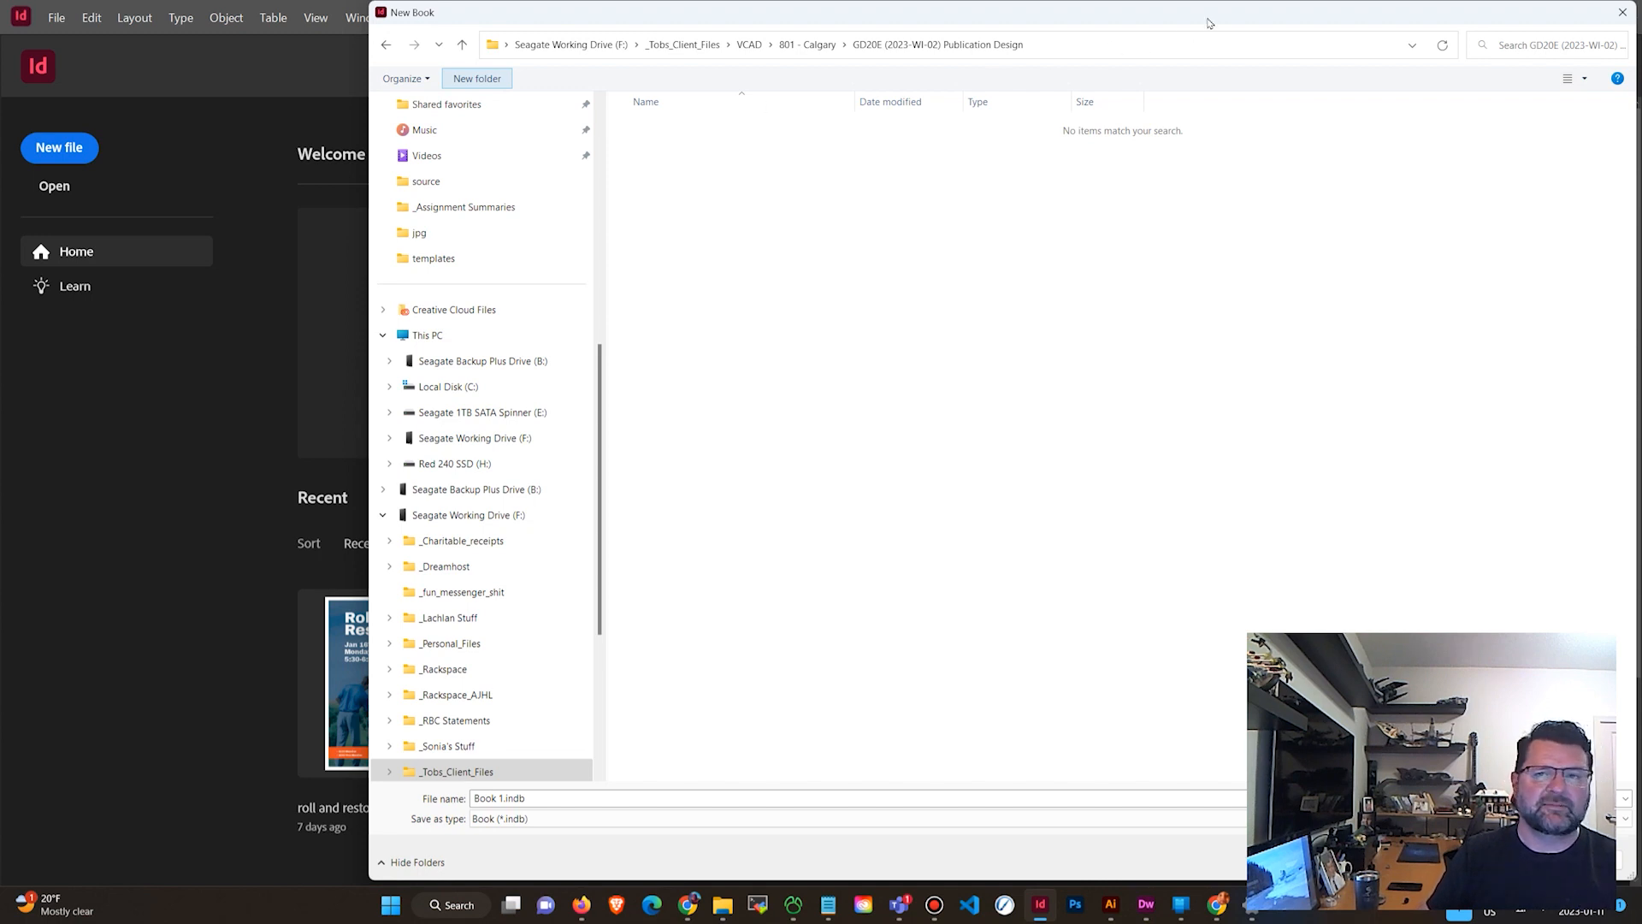
drag(1270, 26, 1013, 28)
right_click(402, 128)
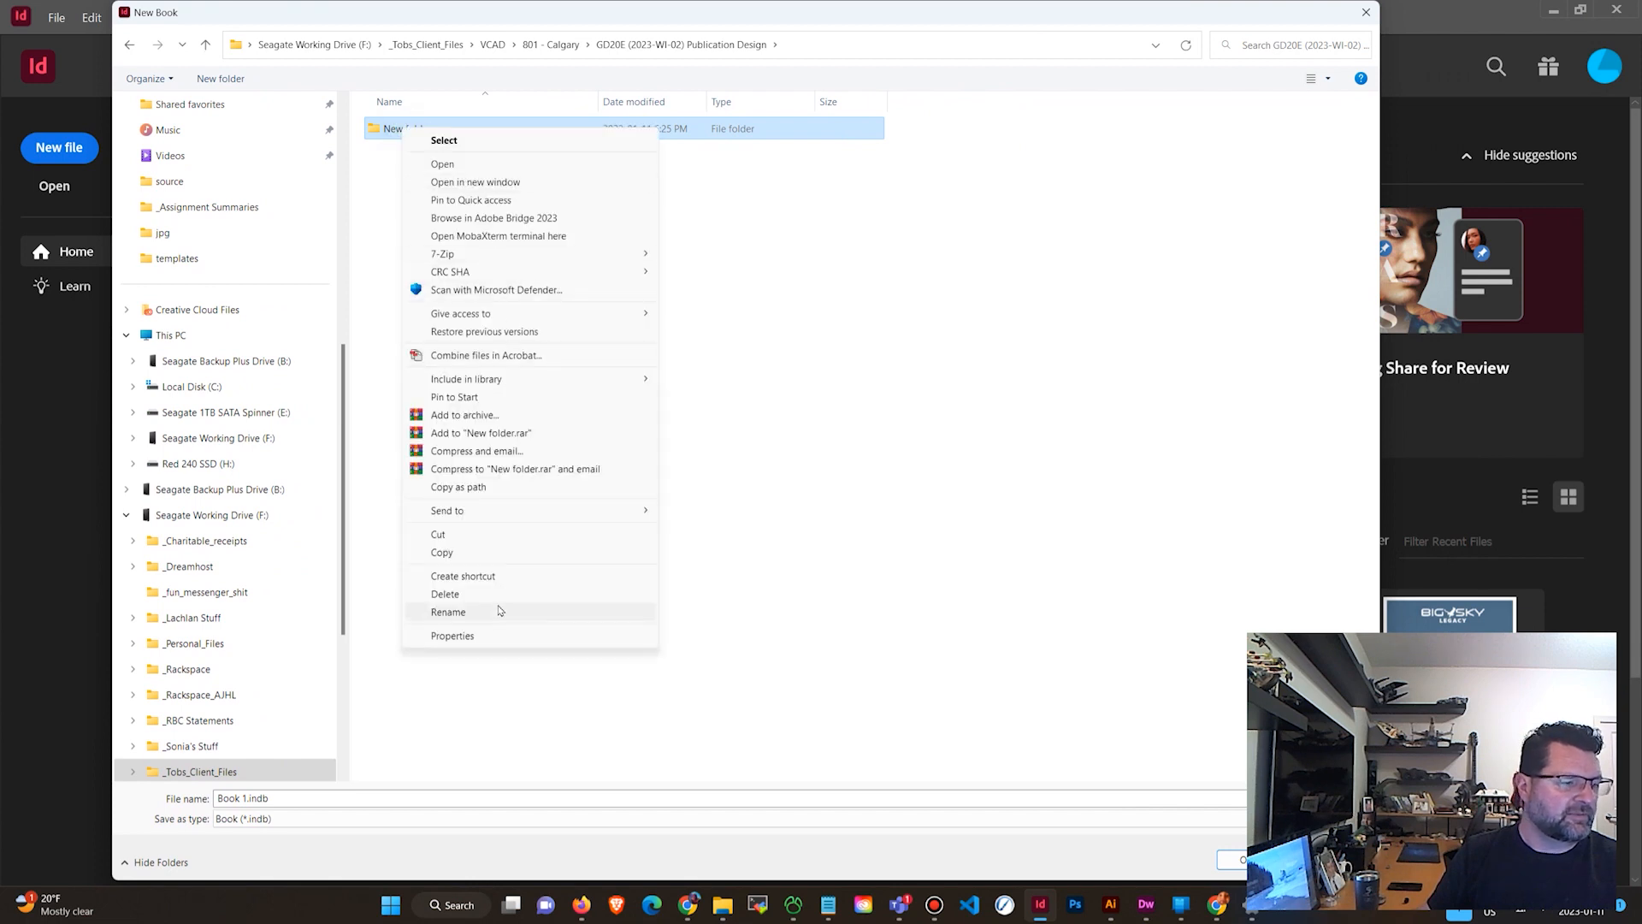
click(497, 612)
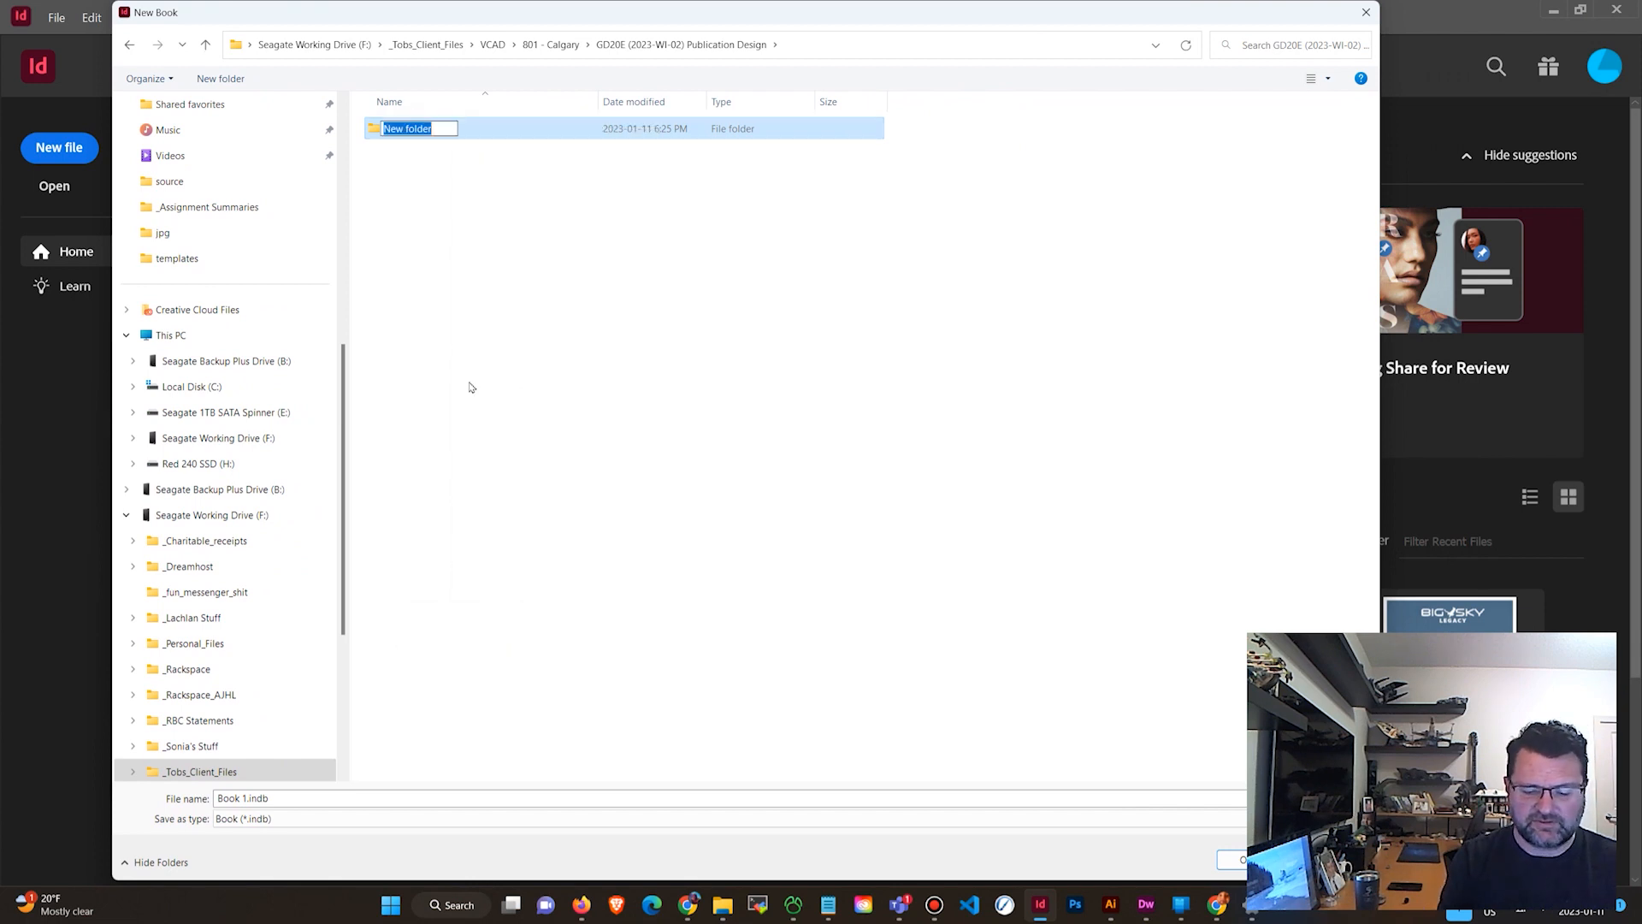
text(concept develpo)
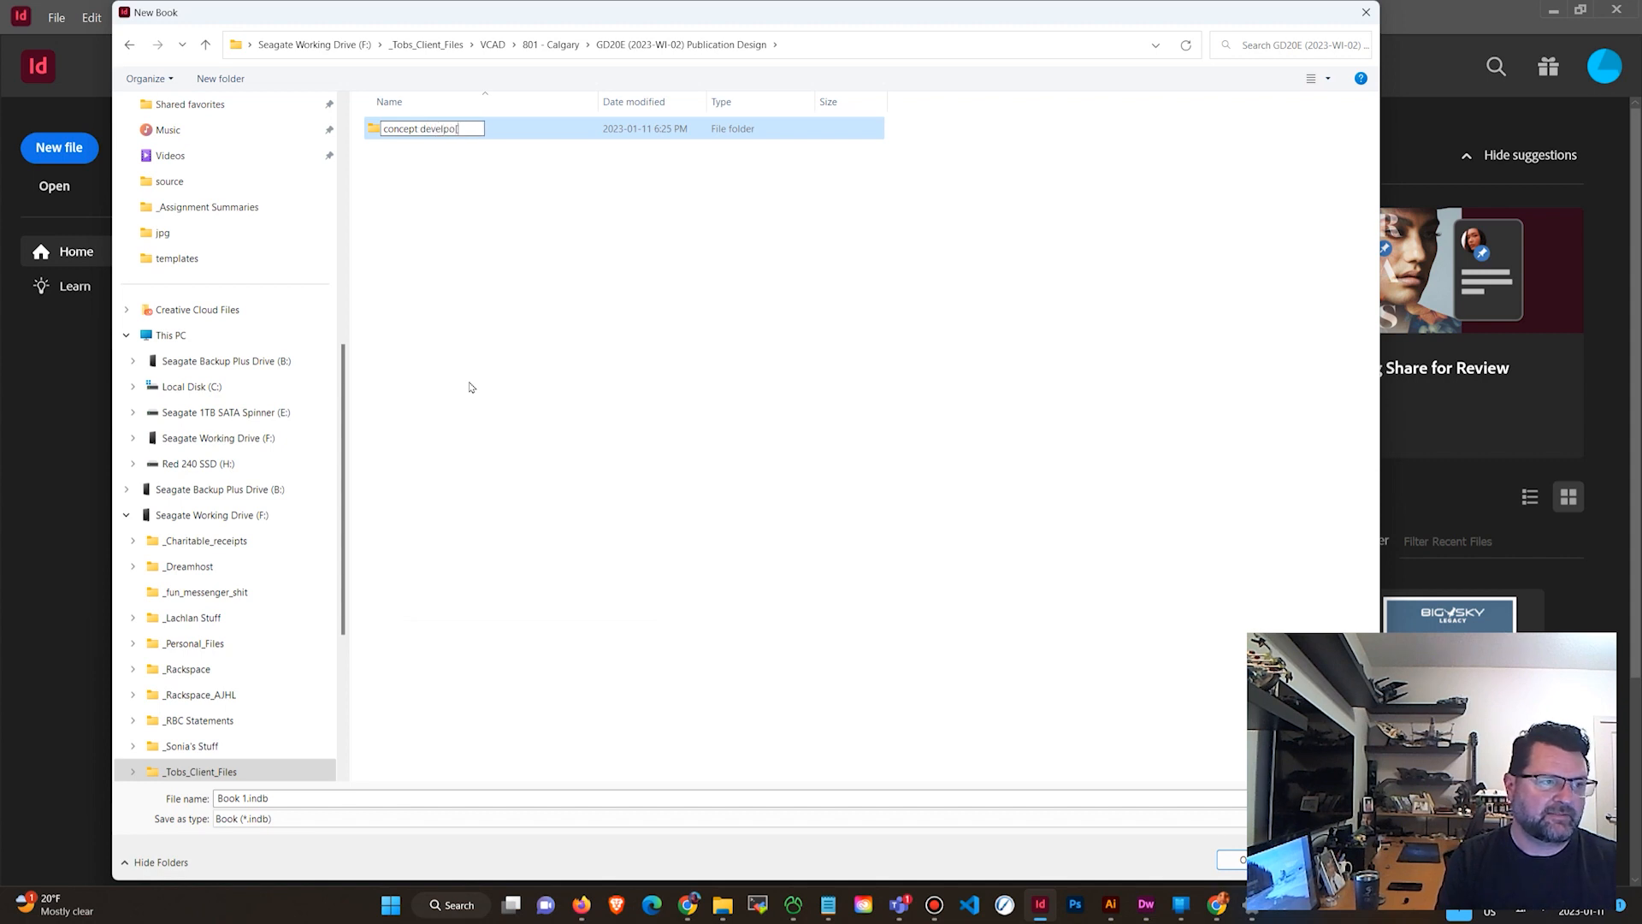
key(BackSpace)
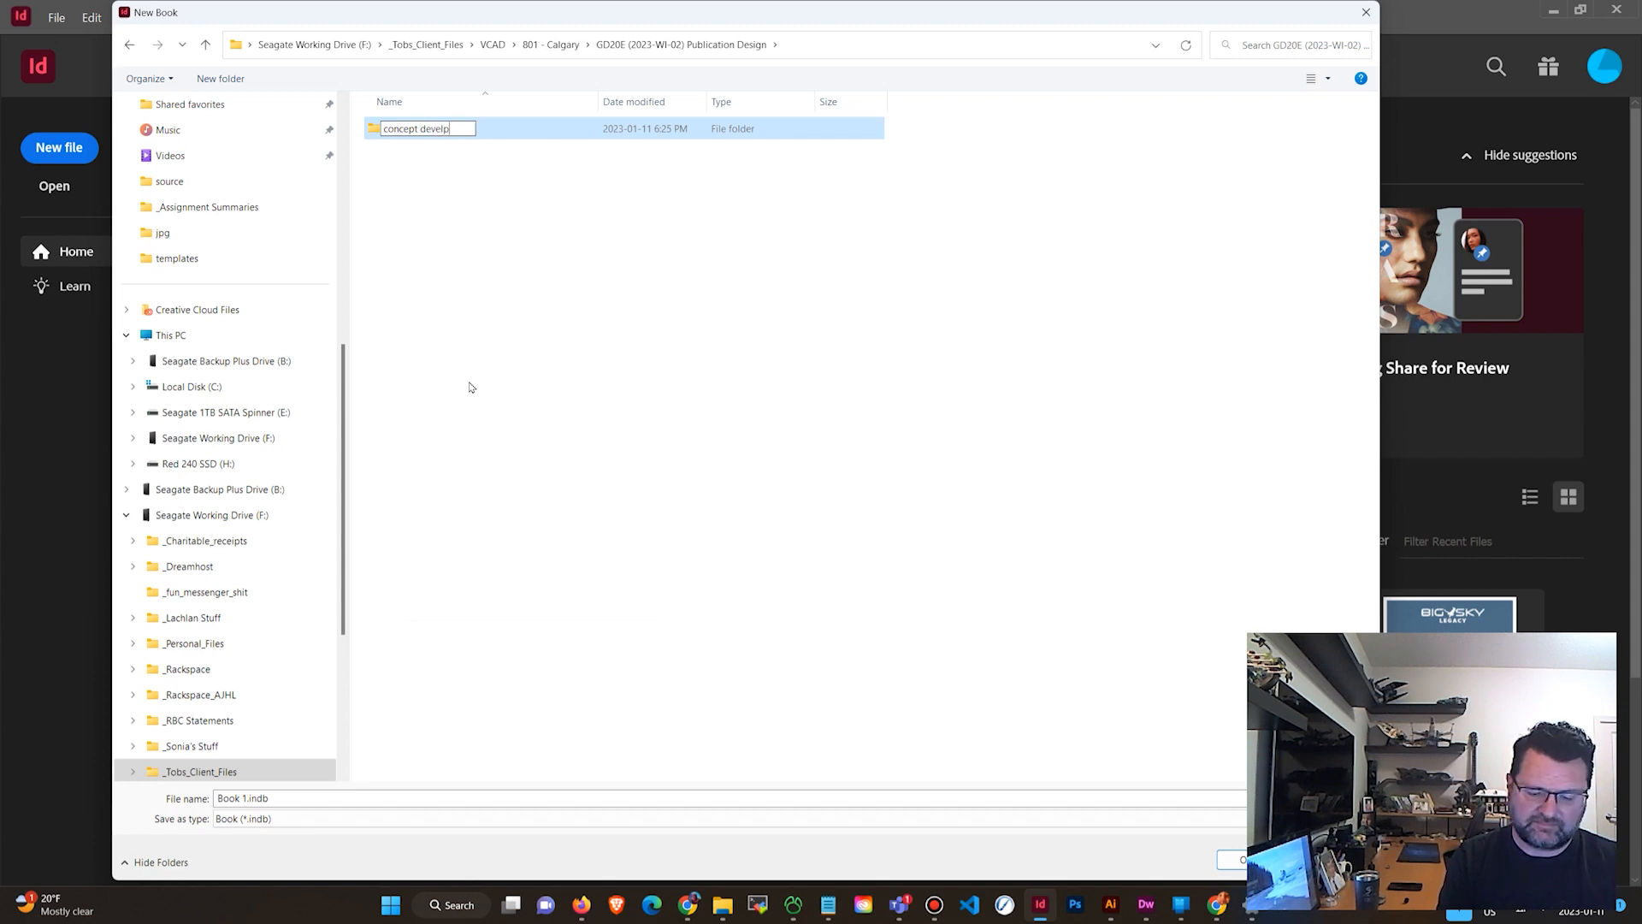
key(BackSpace)
text(opment)
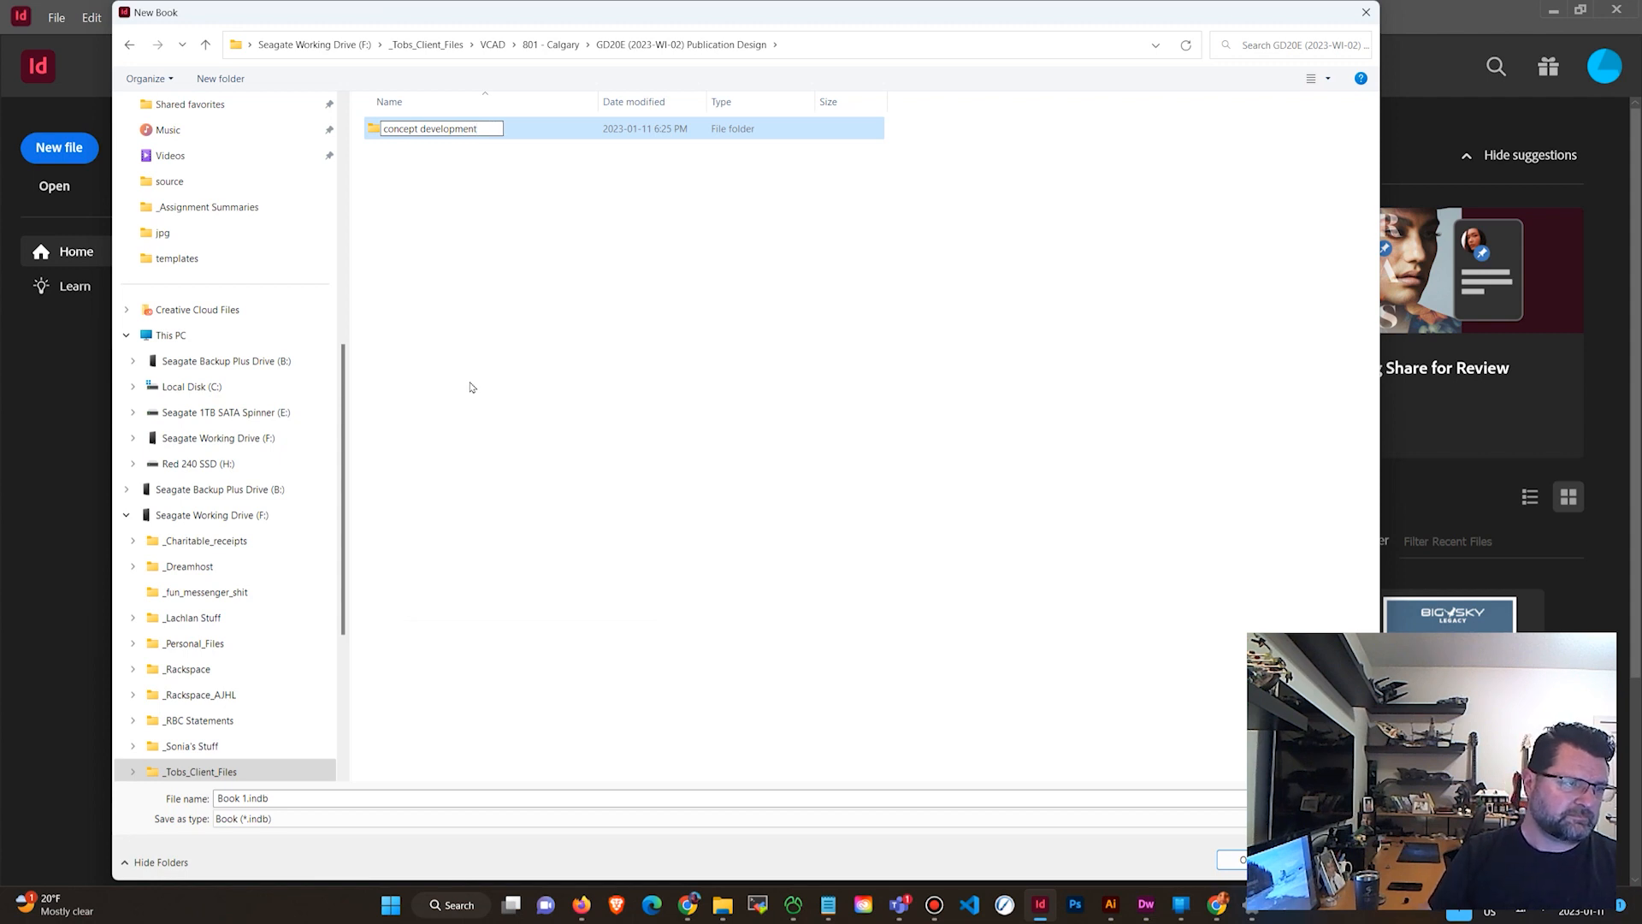
key(Return)
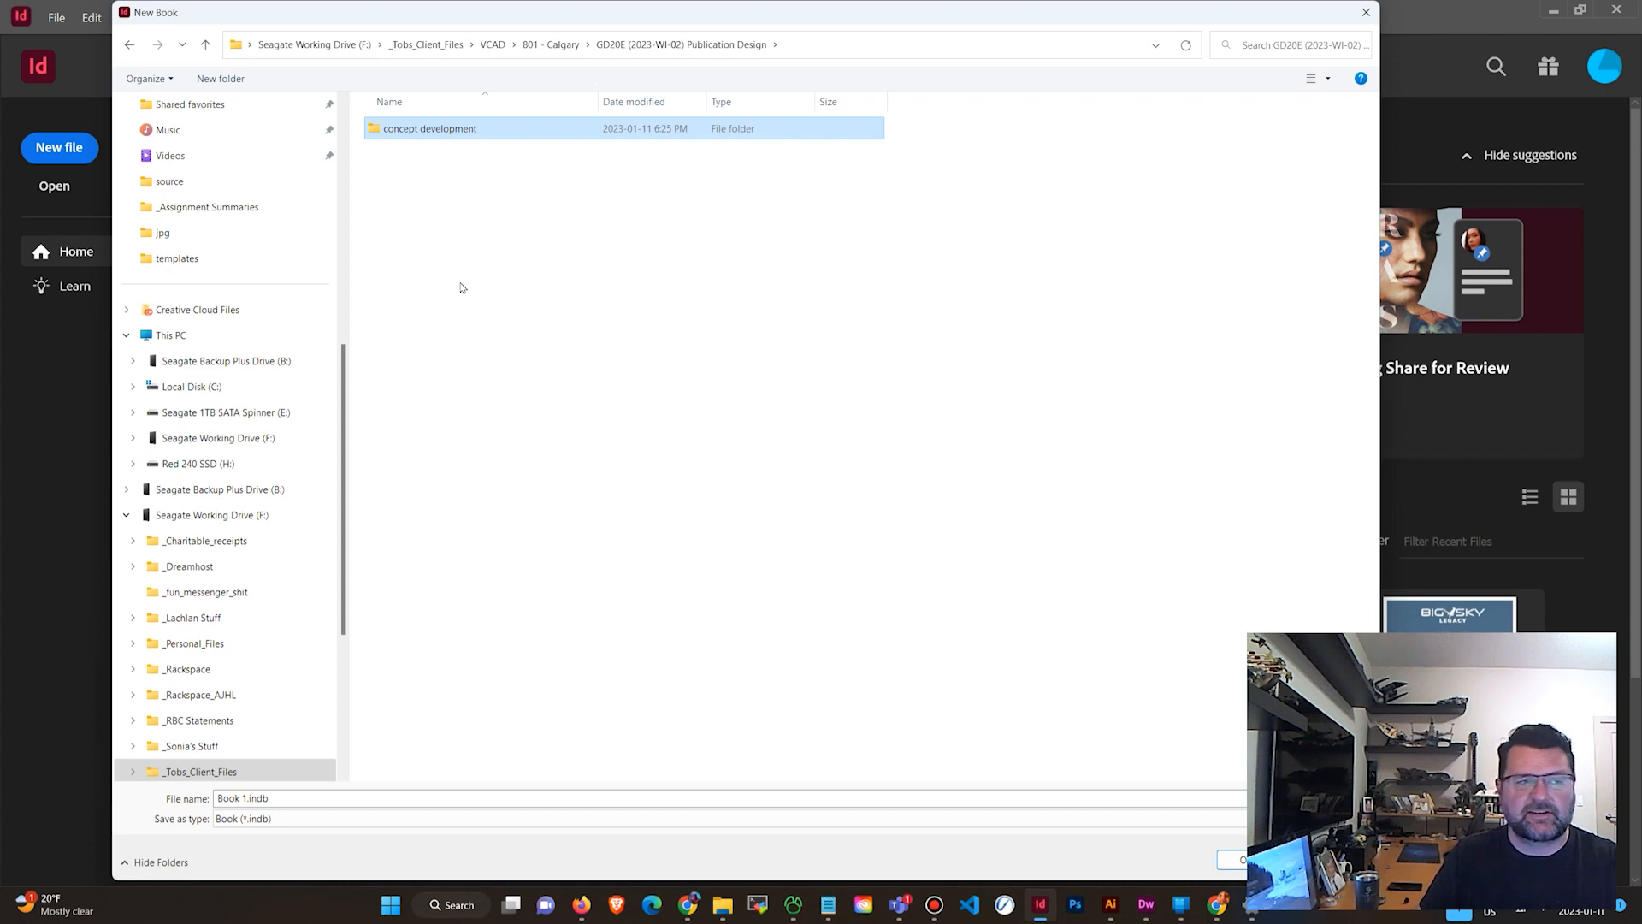
Save the new book as "gaming_parents_issue 1" inside the concept development folder.
double_click(393, 130)
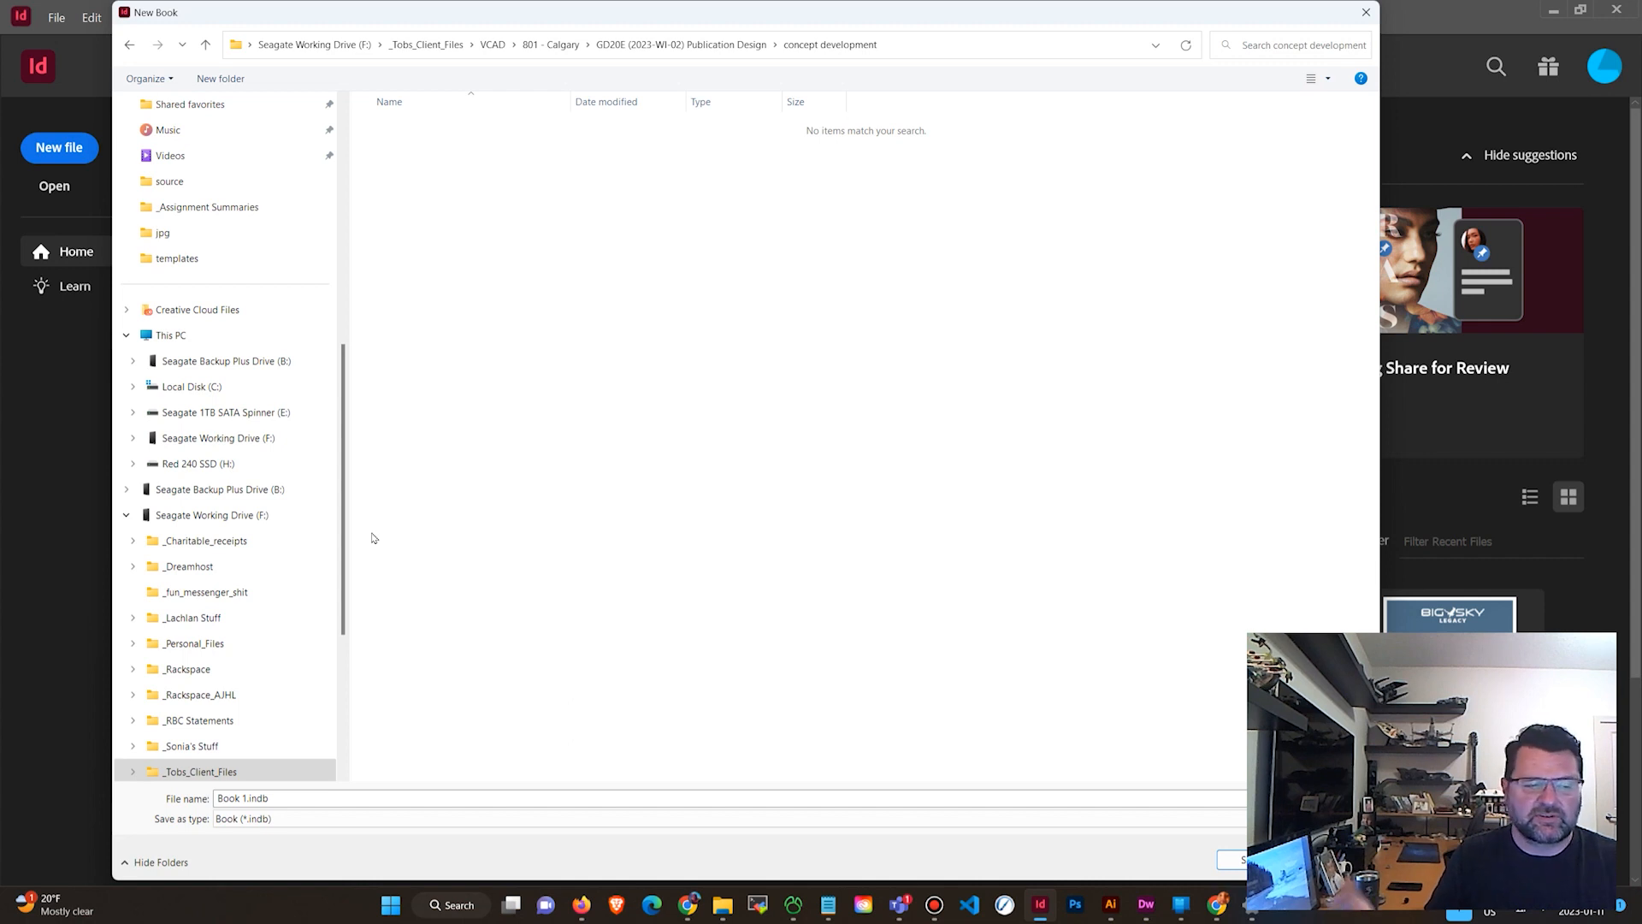
click(253, 800)
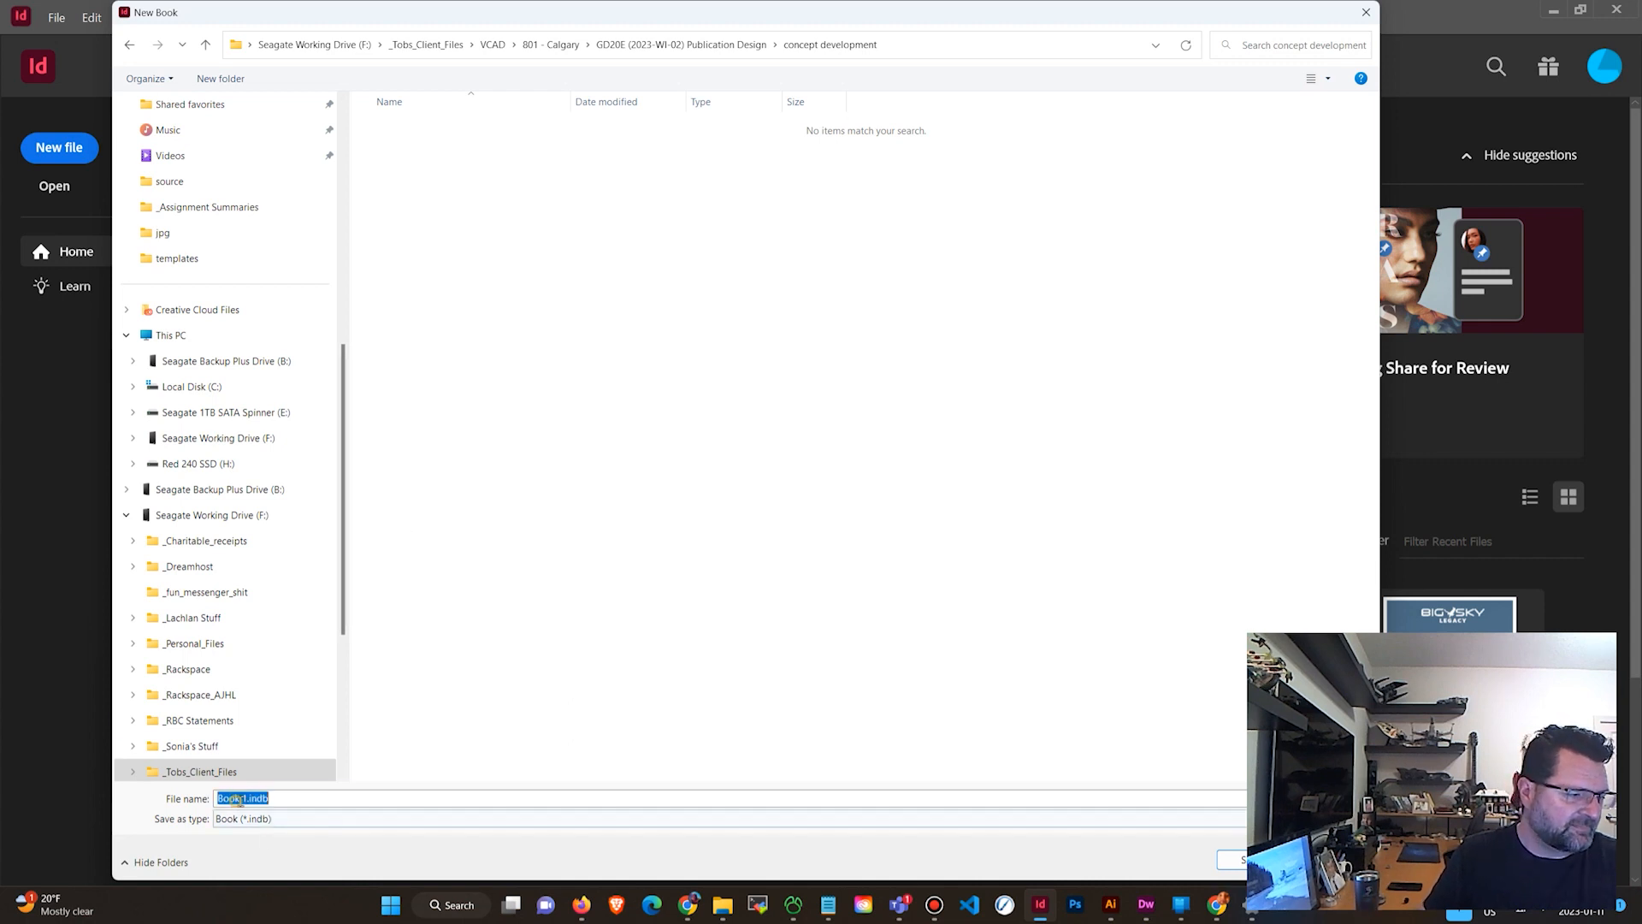
click(246, 798)
drag(247, 798, 214, 798)
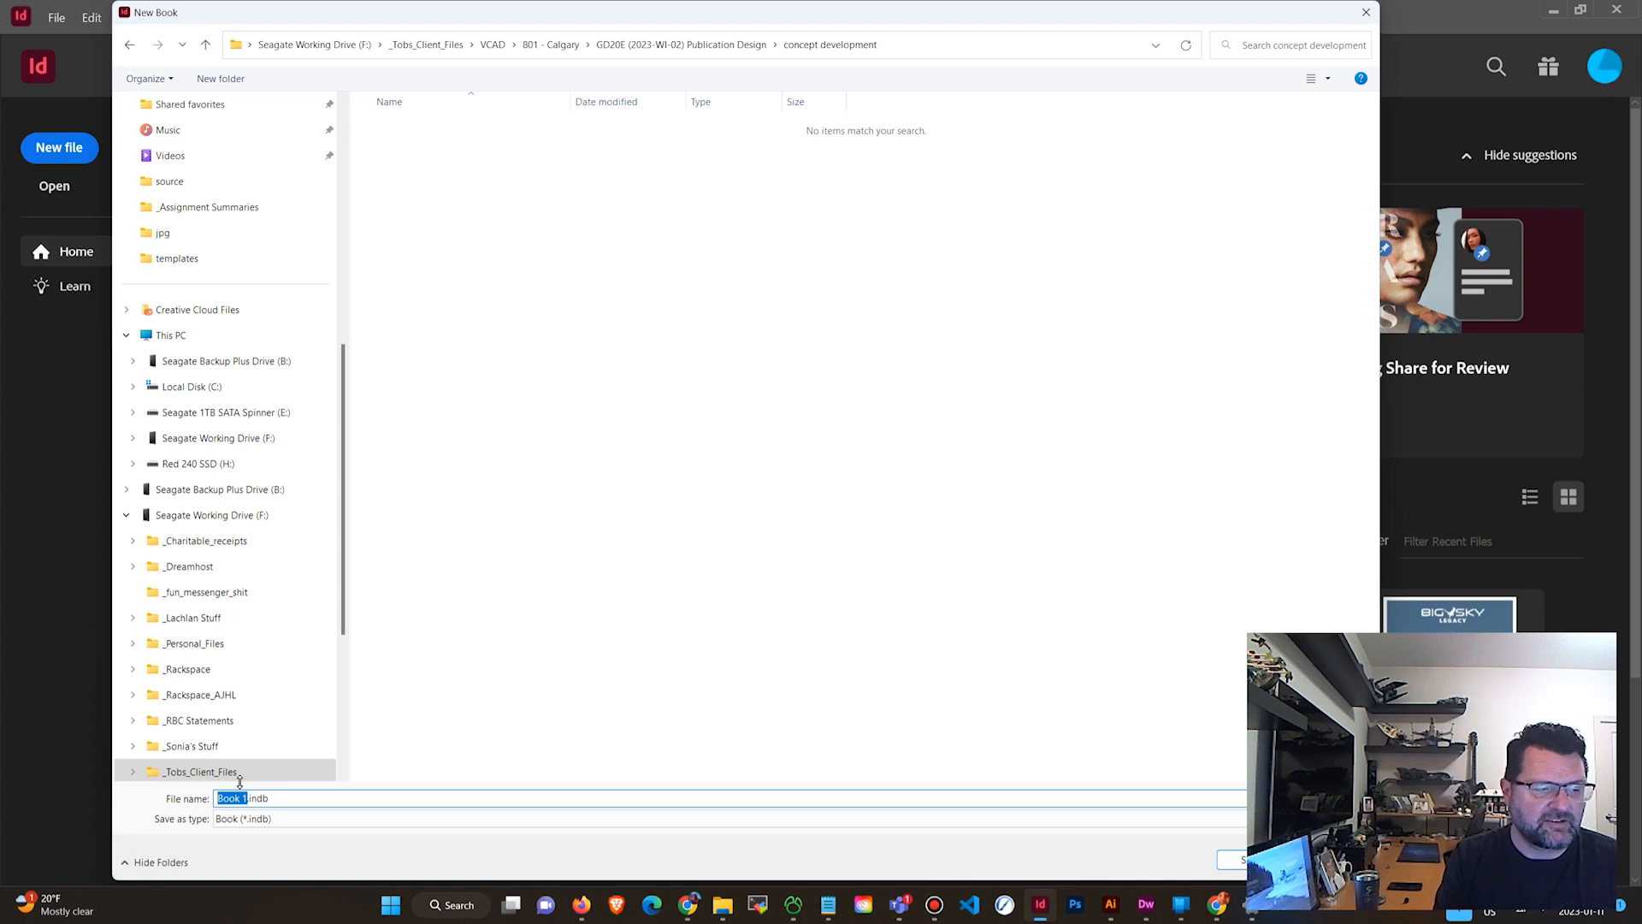
text(my magaz)
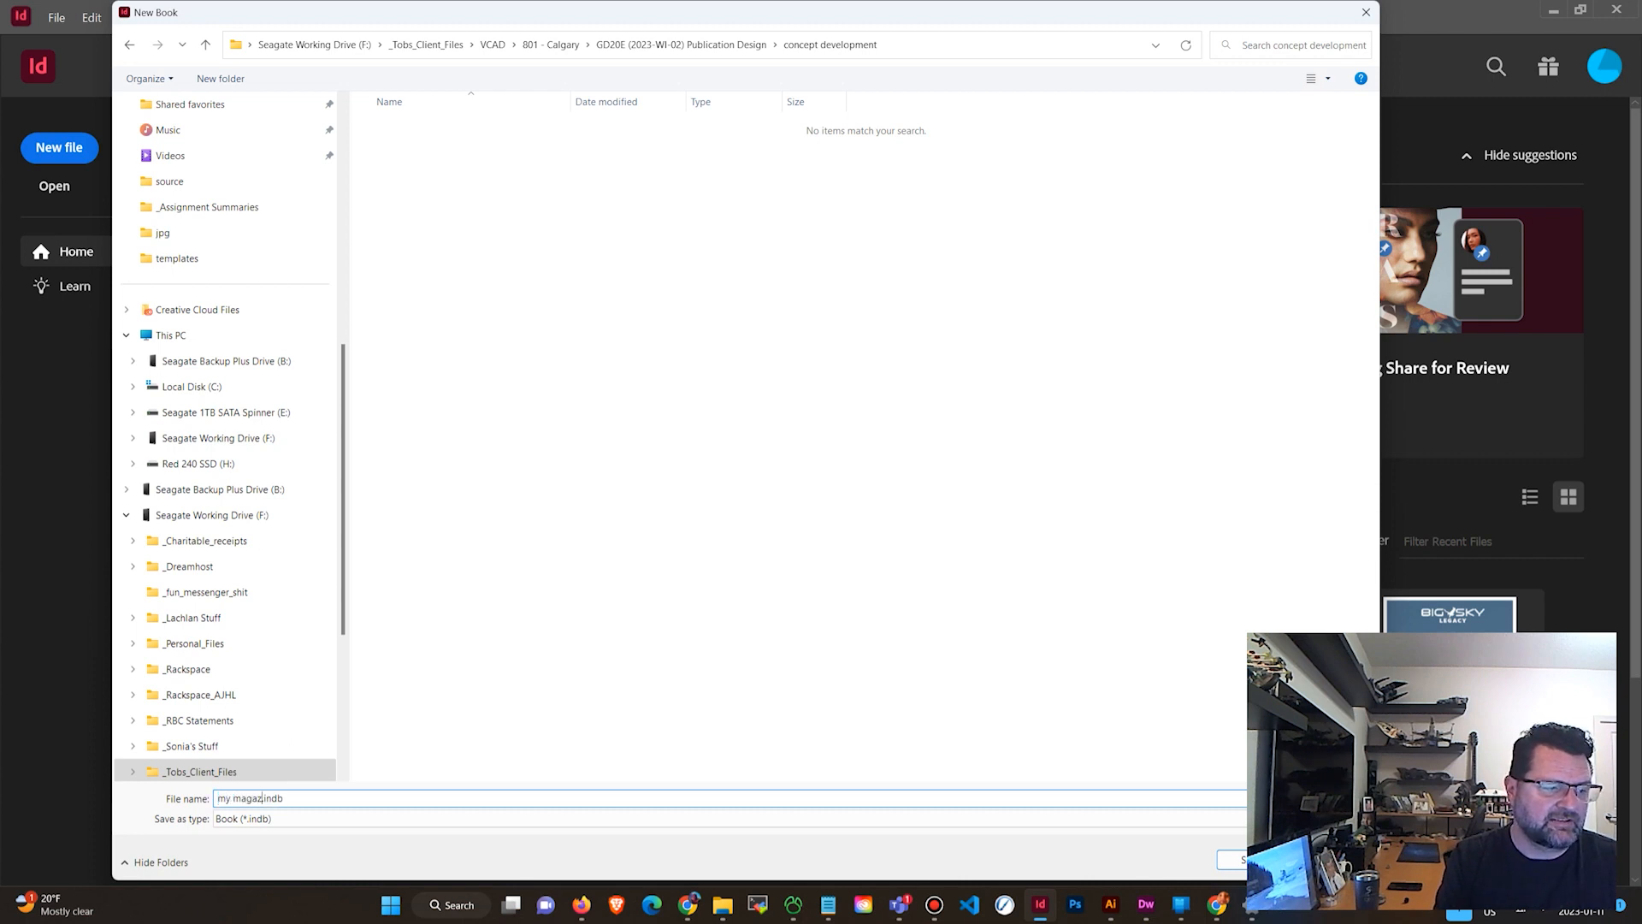
text(ine concept)
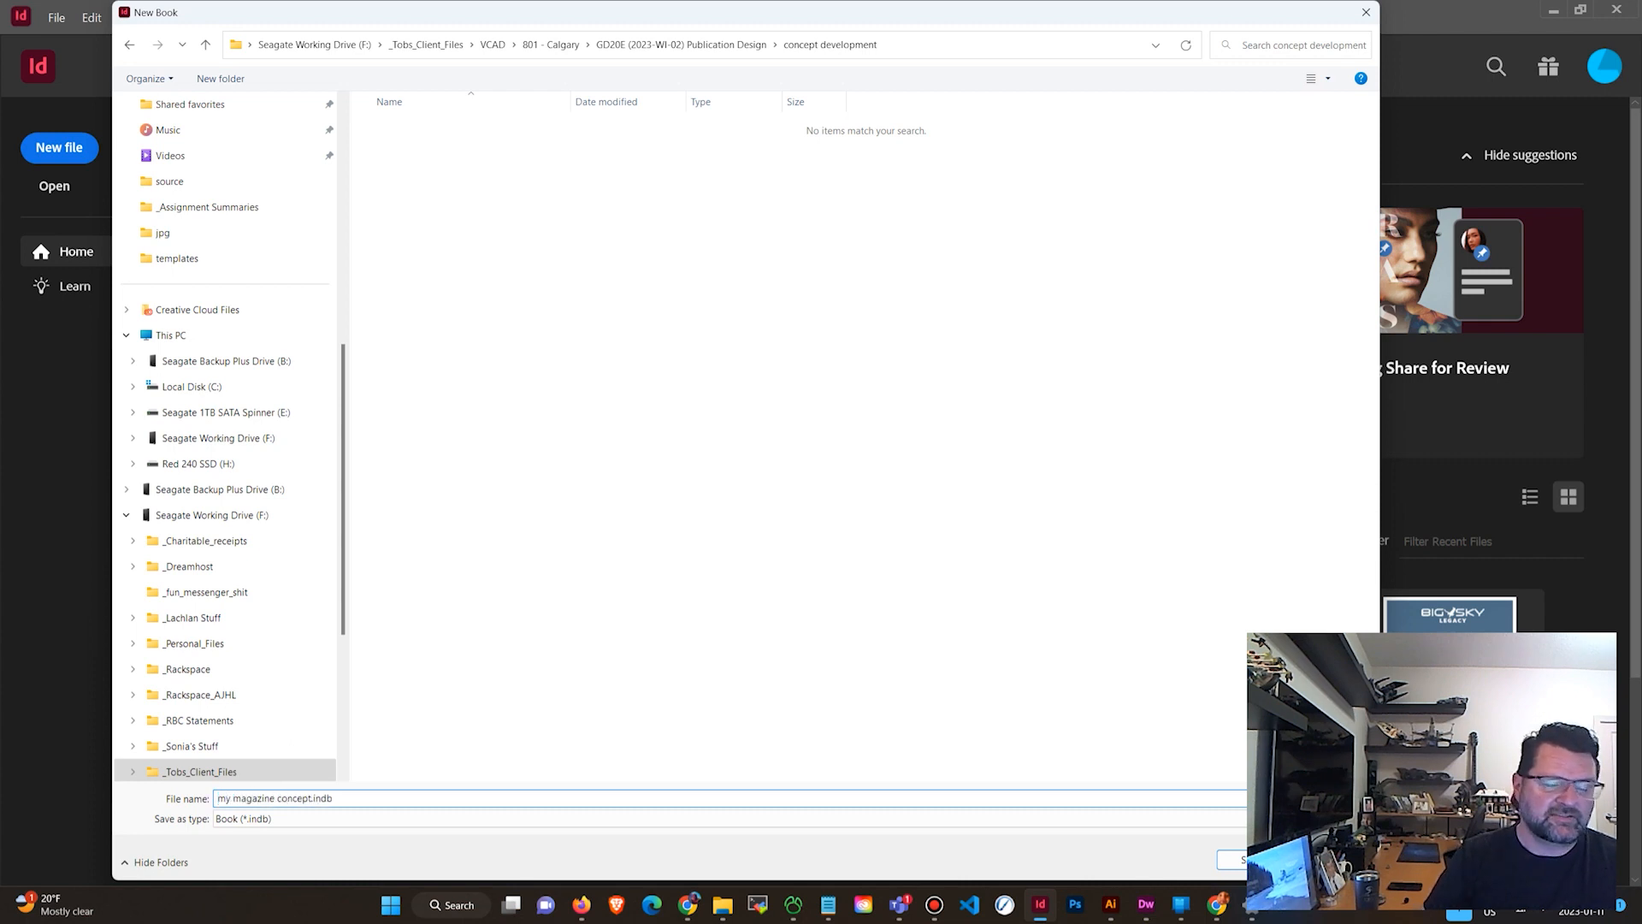
key(BackSpace)
key(BackSpace)
key(BackSpace)
key(BackSpace)
key(BackSpace)
key(BackSpace)
key(BackSpace)
key(BackSpace)
key(BackSpace)
key(BackSpace)
key(BackSpace)
key(BackSpace)
key(BackSpace)
key(BackSpace)
key(BackSpace)
key(BackSpace)
key(BackSpace)
key(BackSpace)
key(BackSpace)
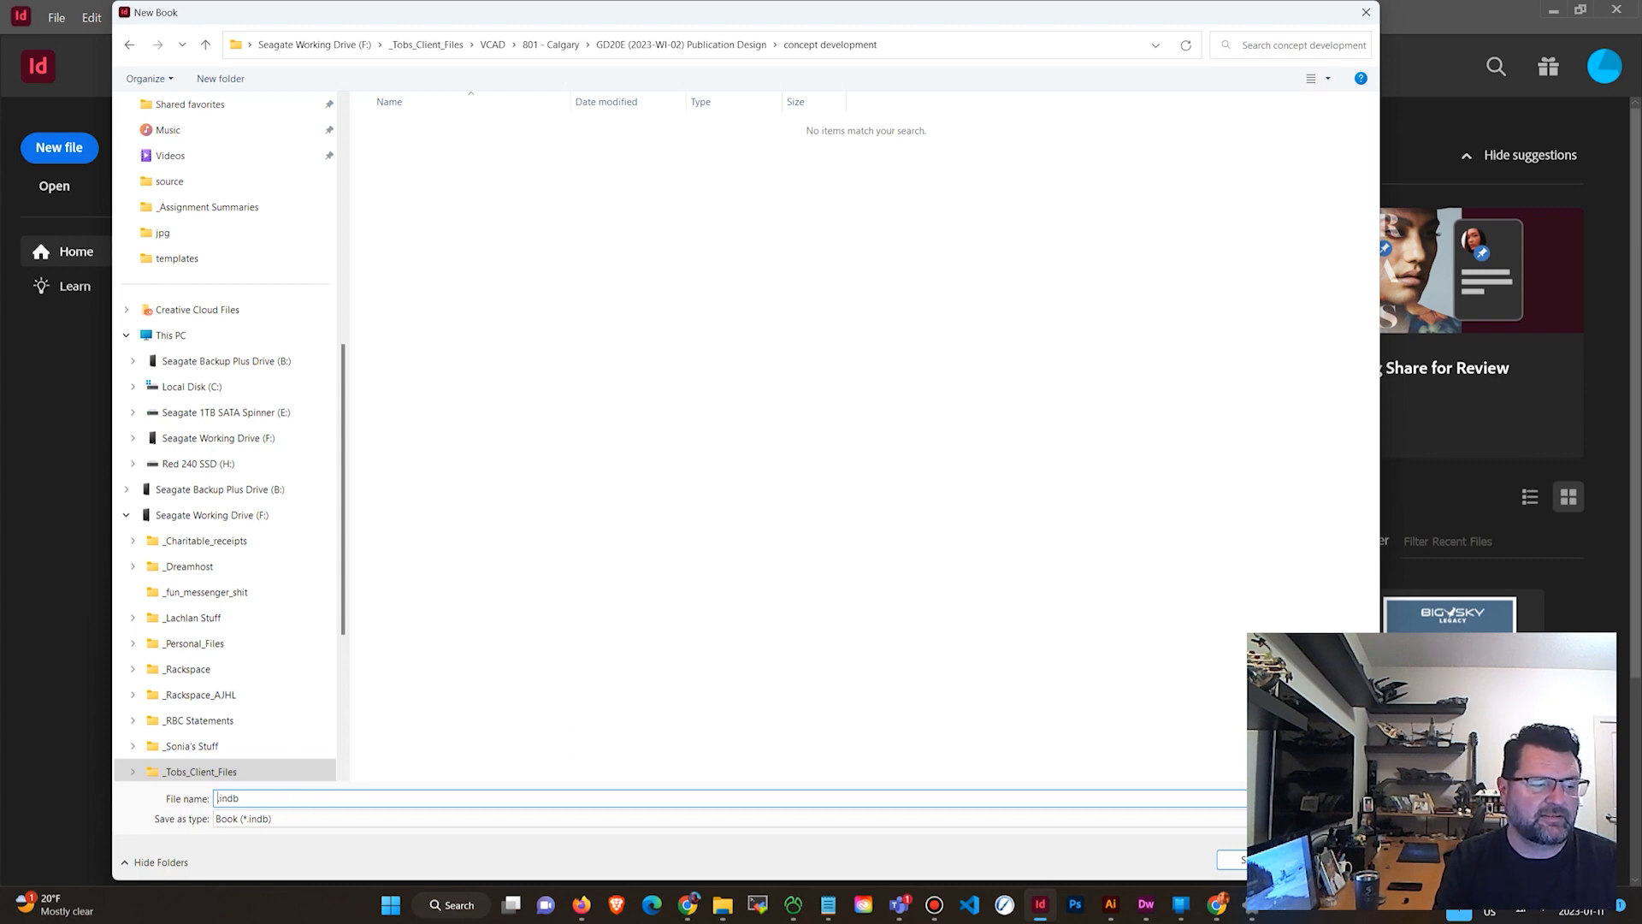
text(ga)
key(BackSpace)
key(BackSpace)
text(gaming_parents)
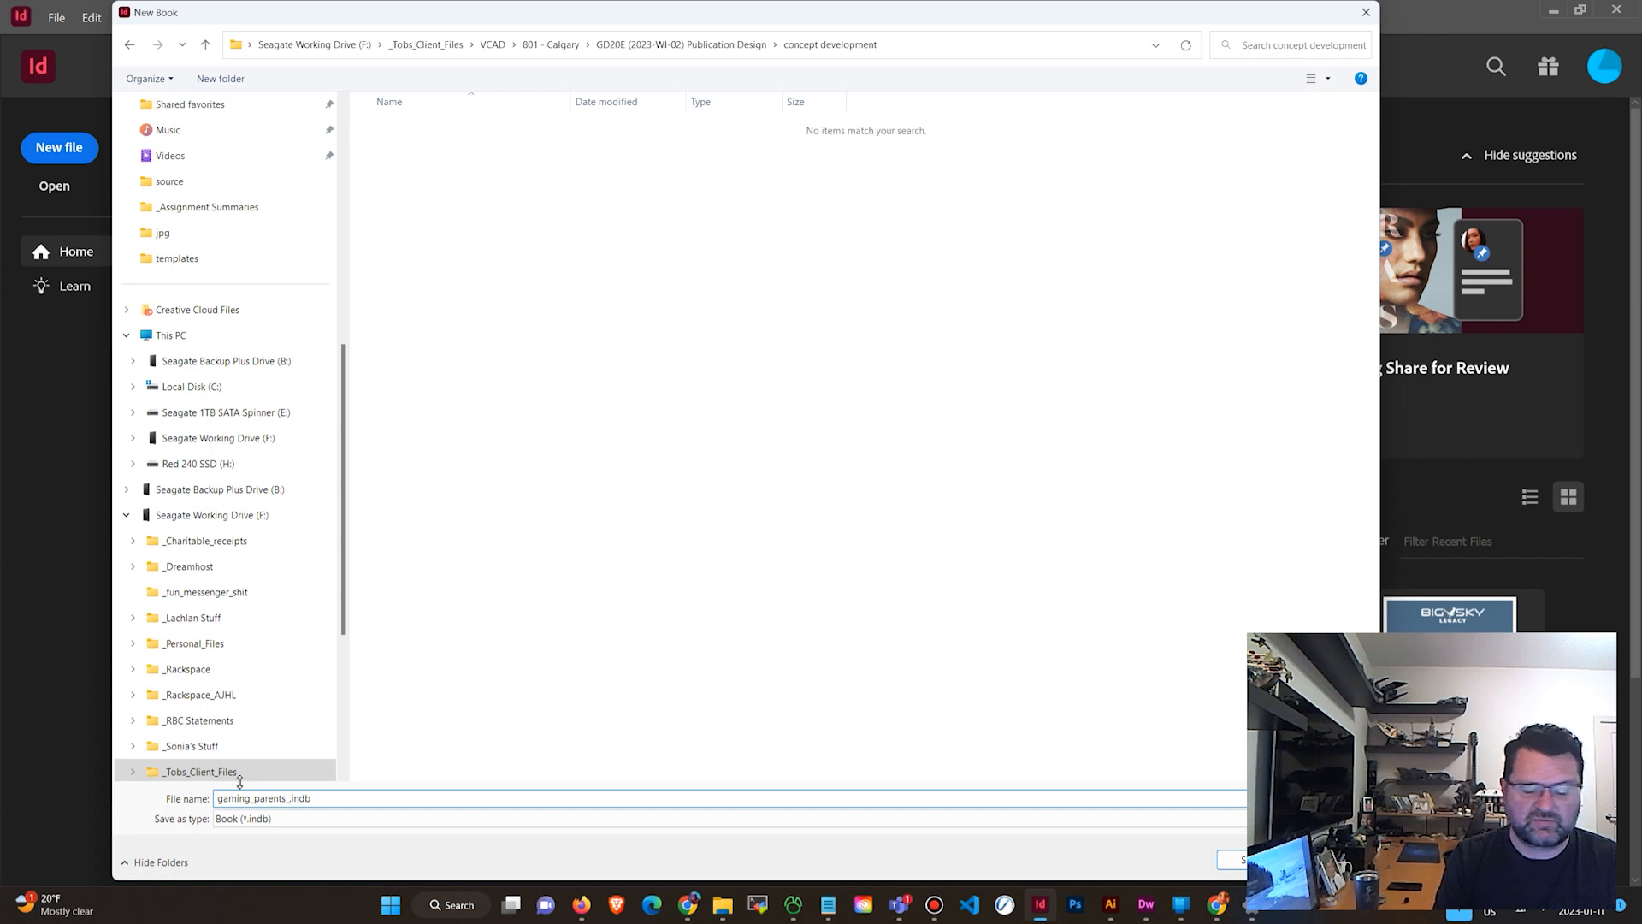
text(_issue 1.i)
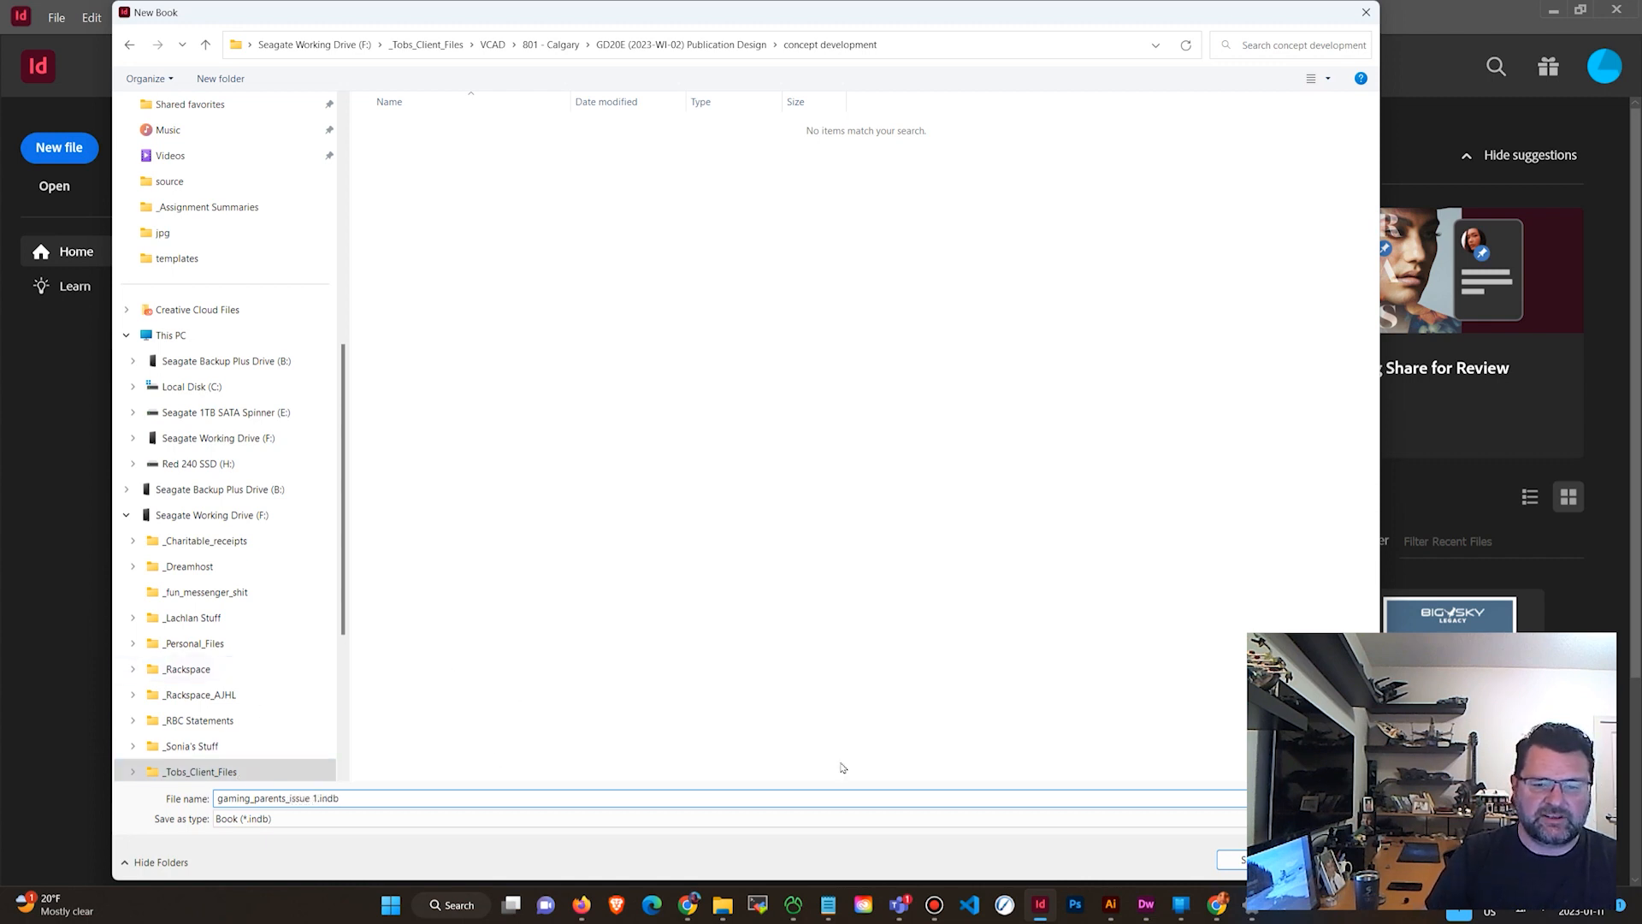
drag(1233, 22, 1148, 27)
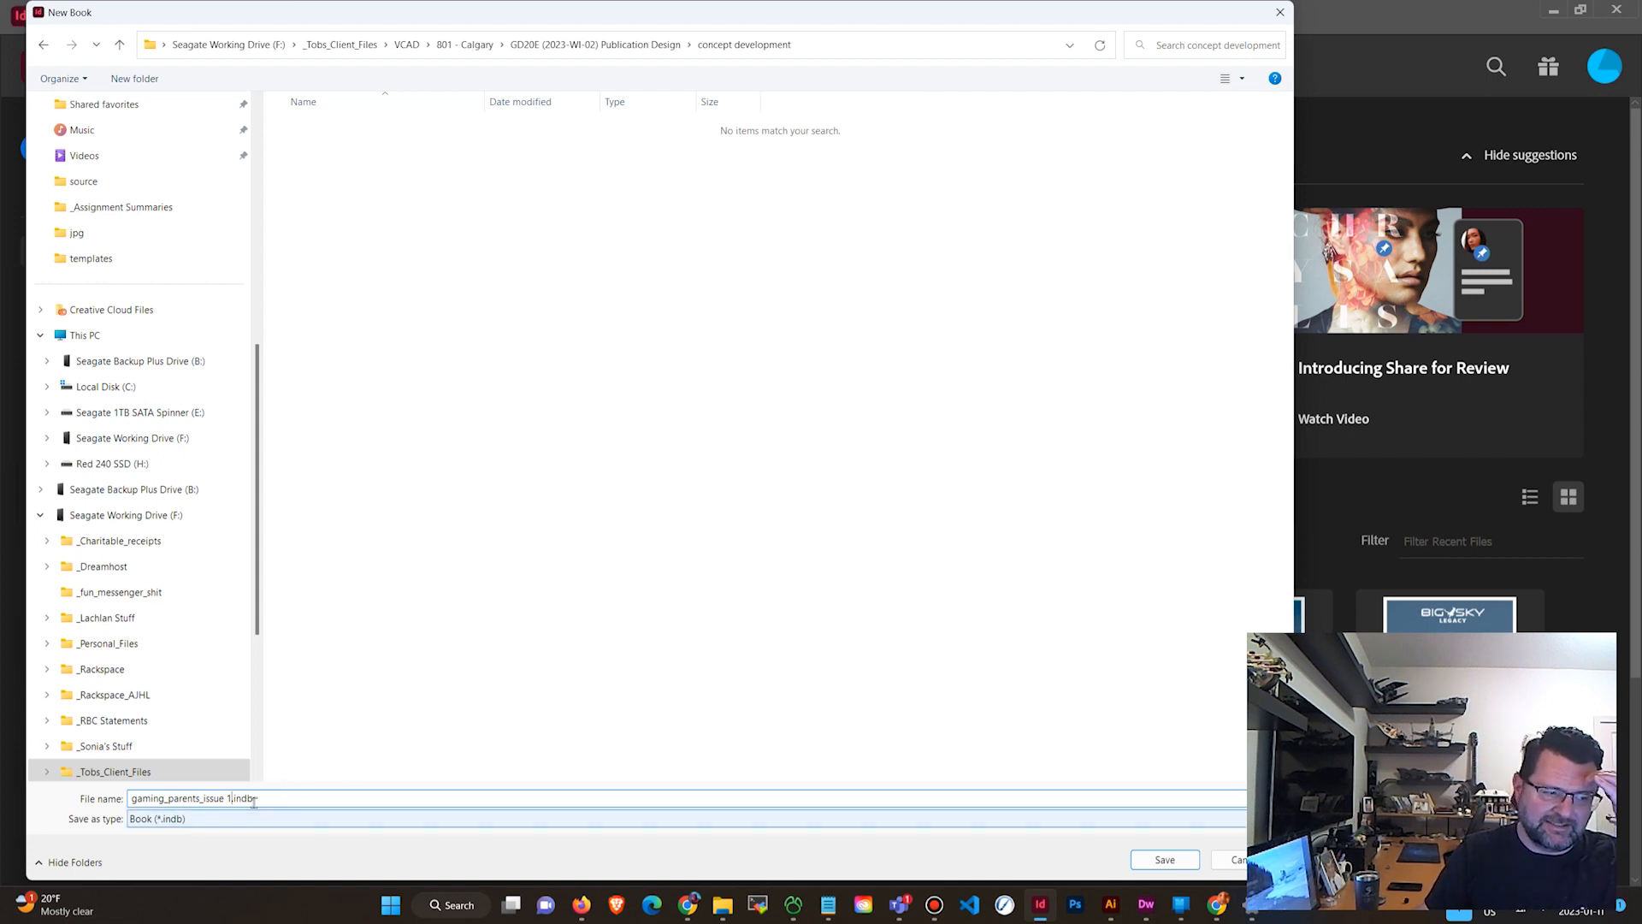
drag(254, 802, 233, 821)
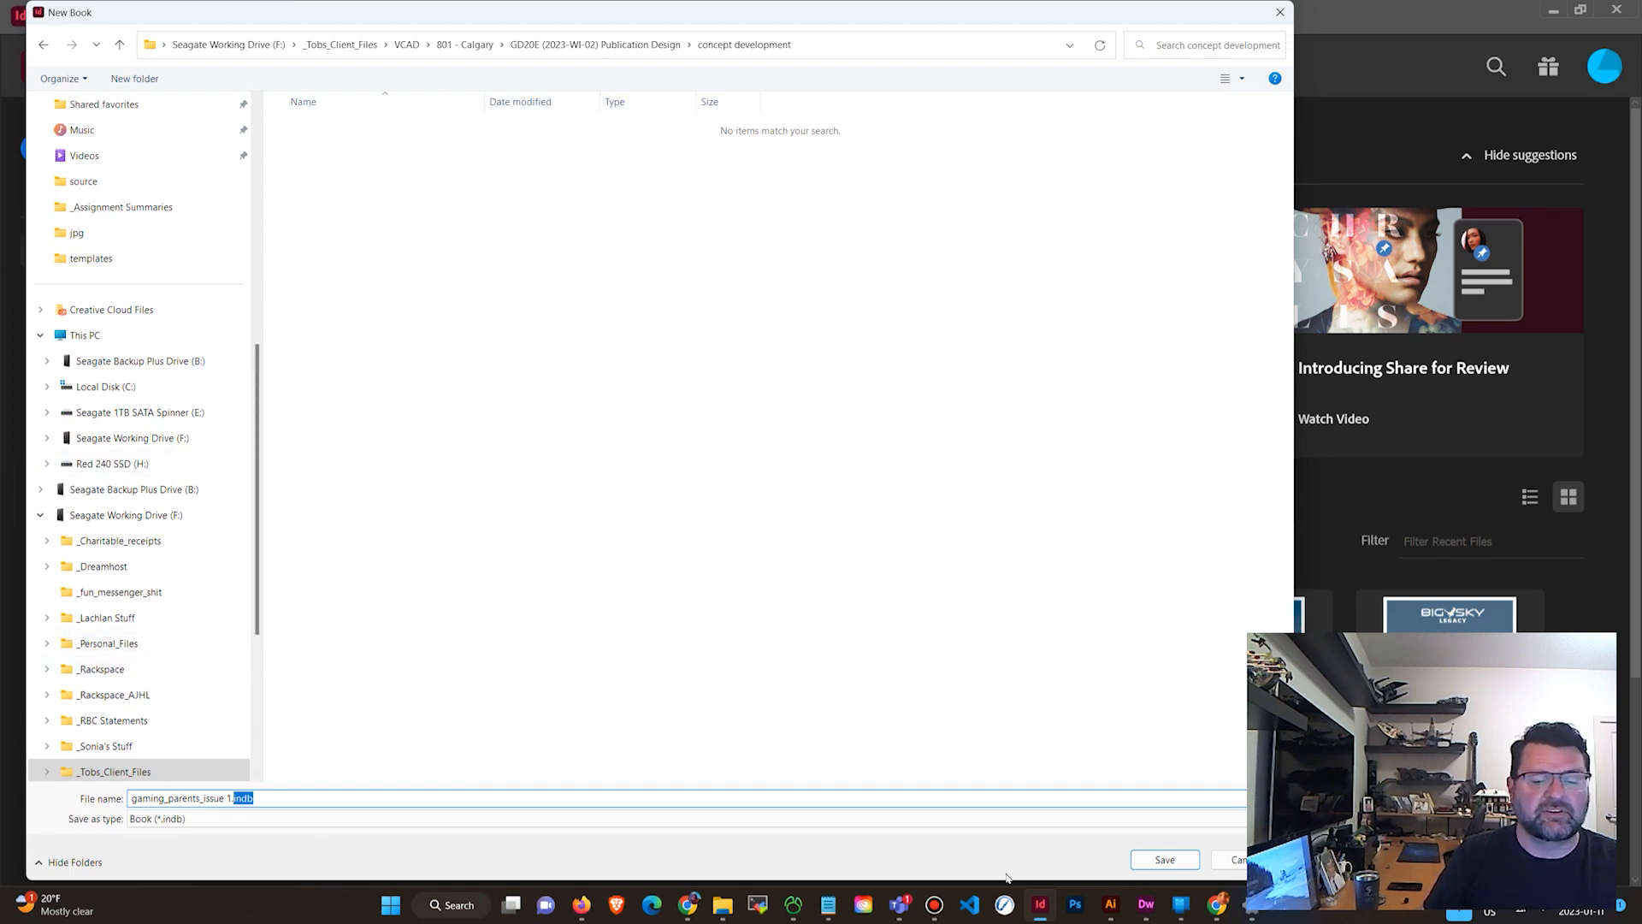
click(1163, 862)
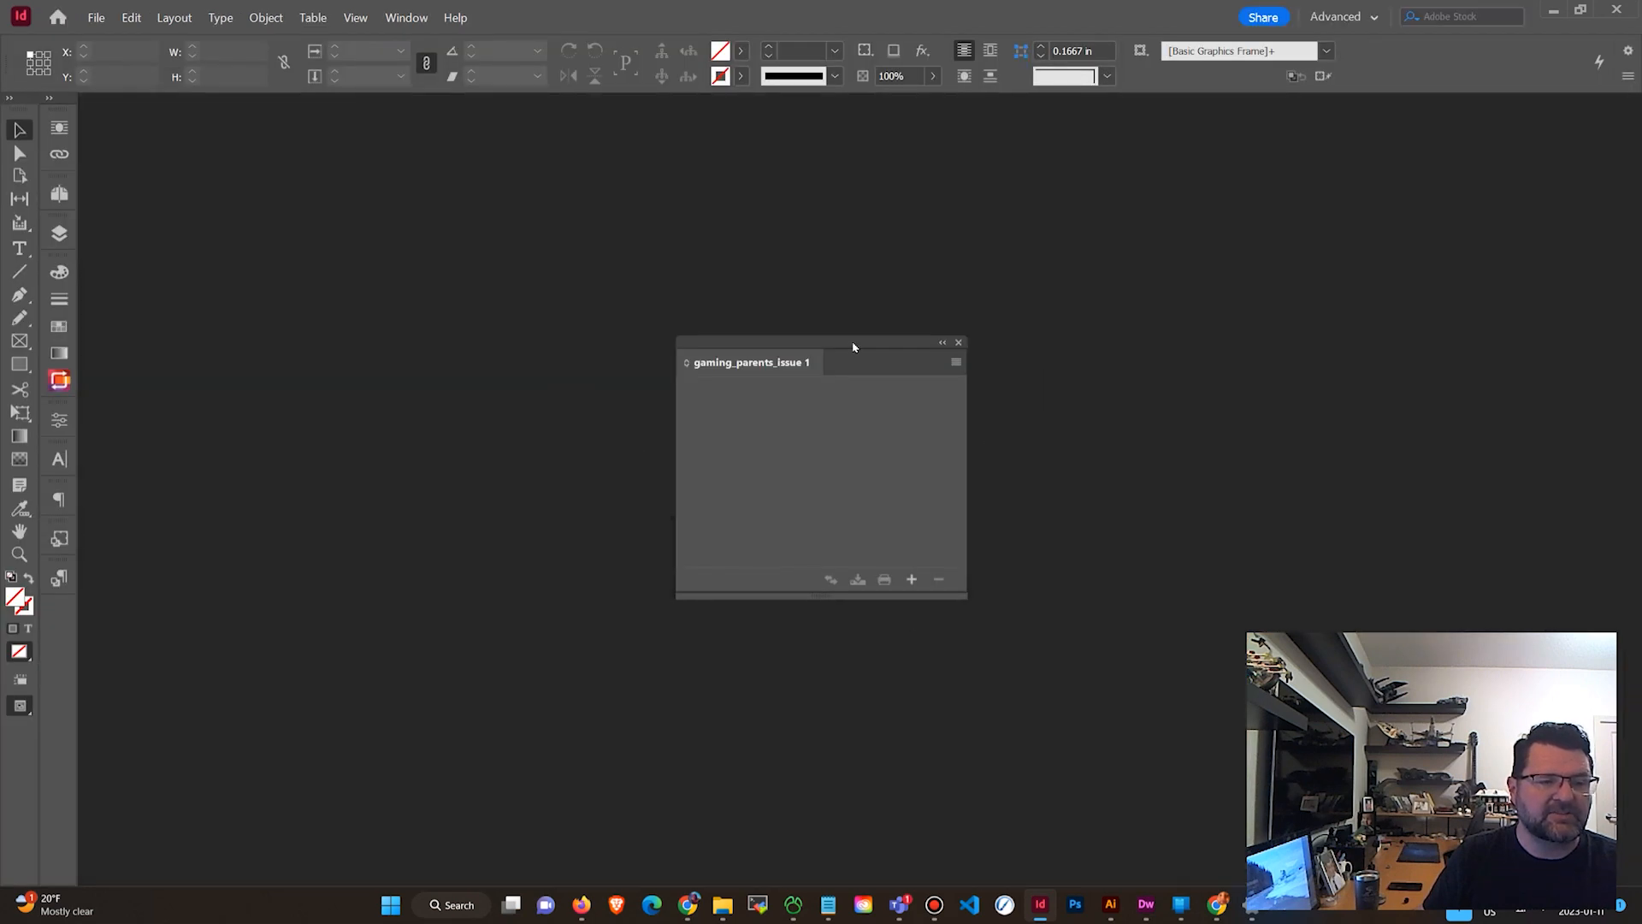
Move the gaming_parents_issue 1 book panel aside and start creating a new document.
drag(854, 345, 269, 467)
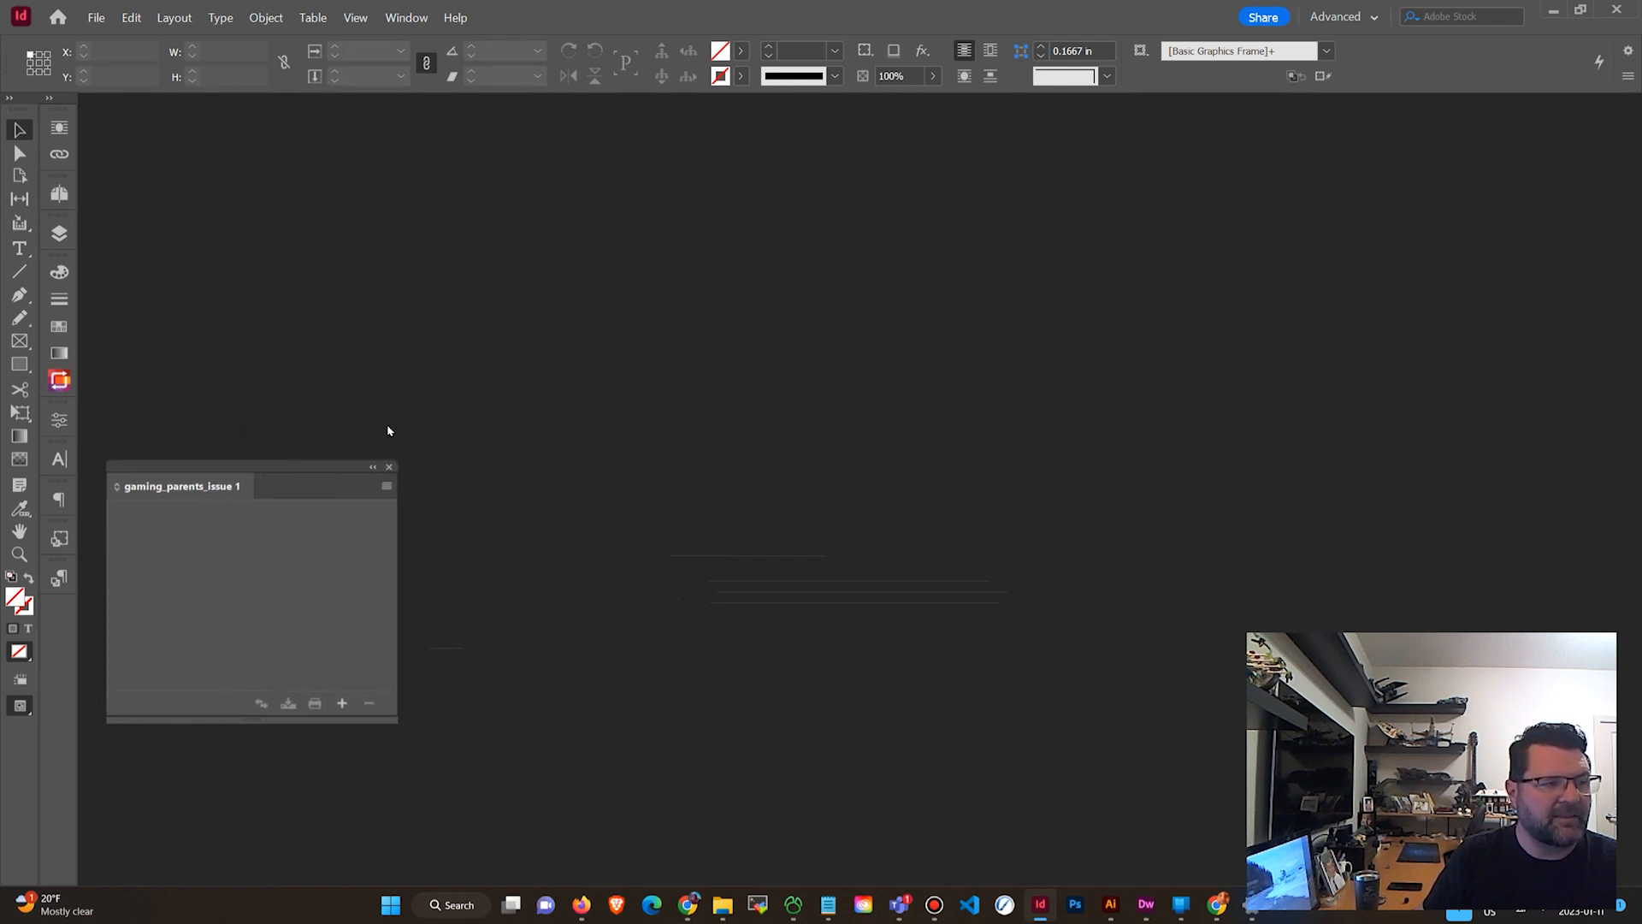
click(96, 18)
mouse_move(118, 38)
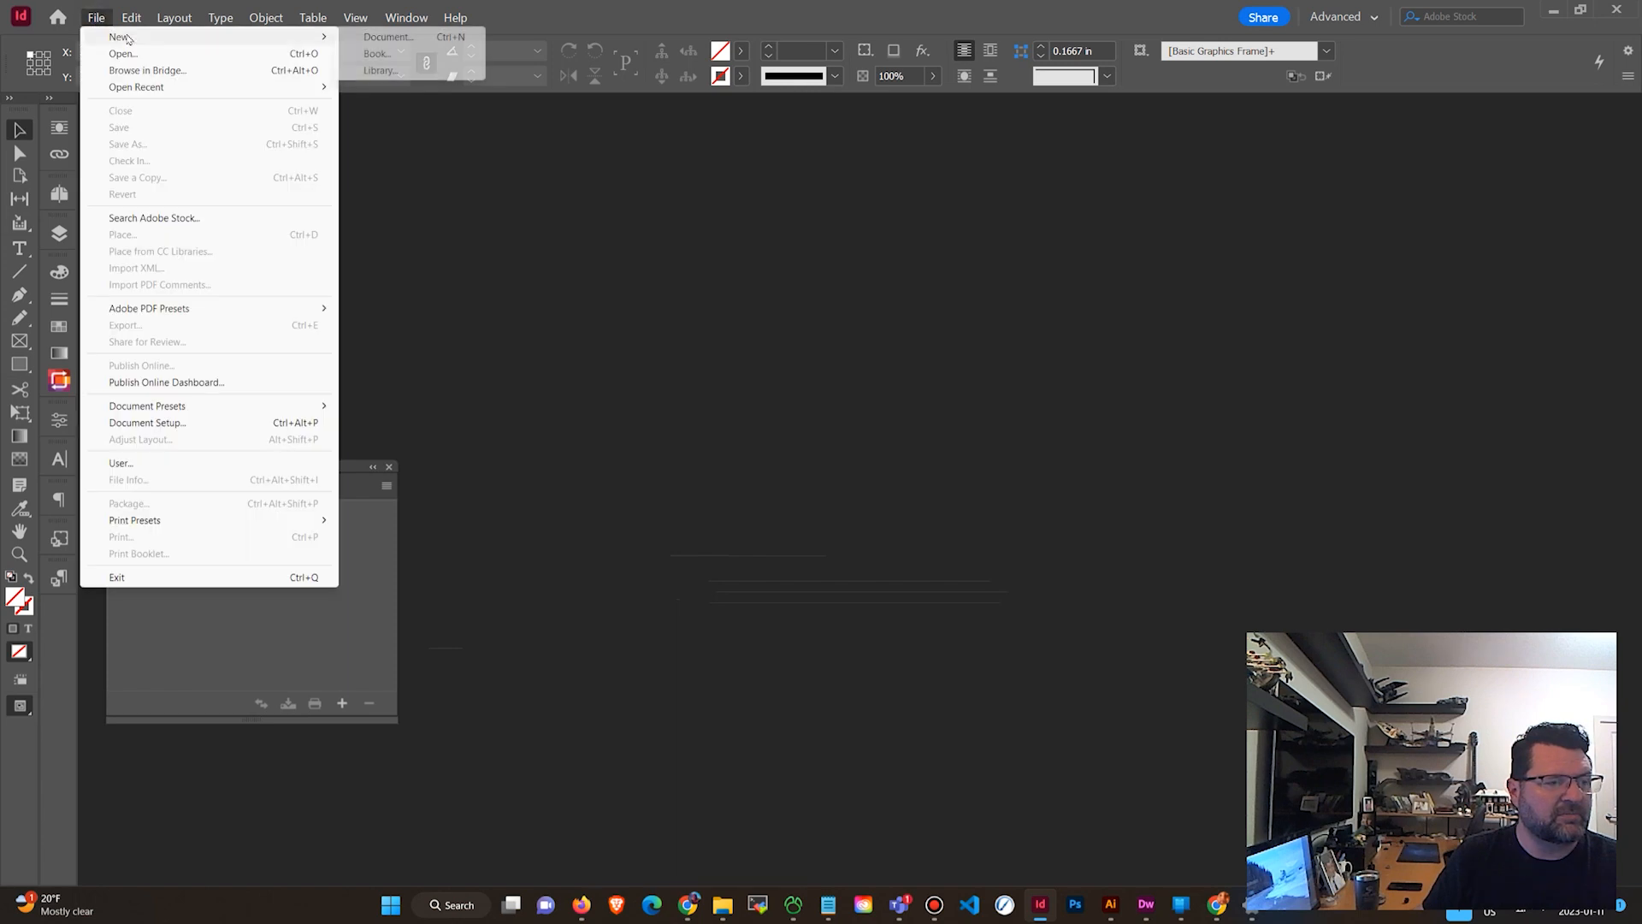
click(357, 44)
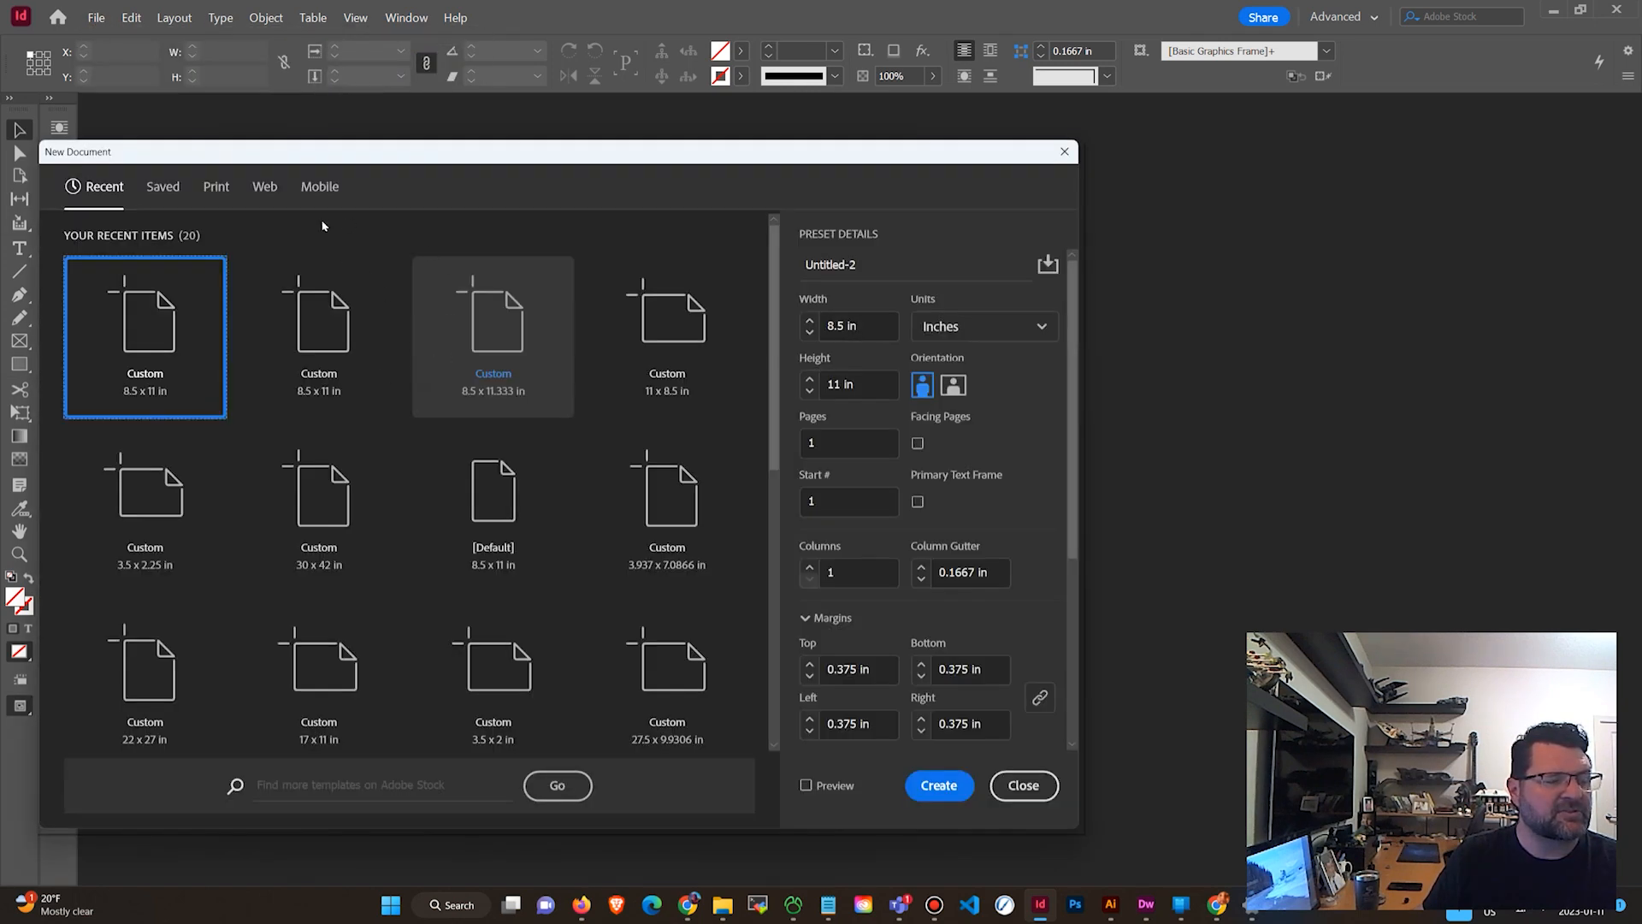
Name the new document preset "Cover Section - draft".
double_click(849, 258)
text(C)
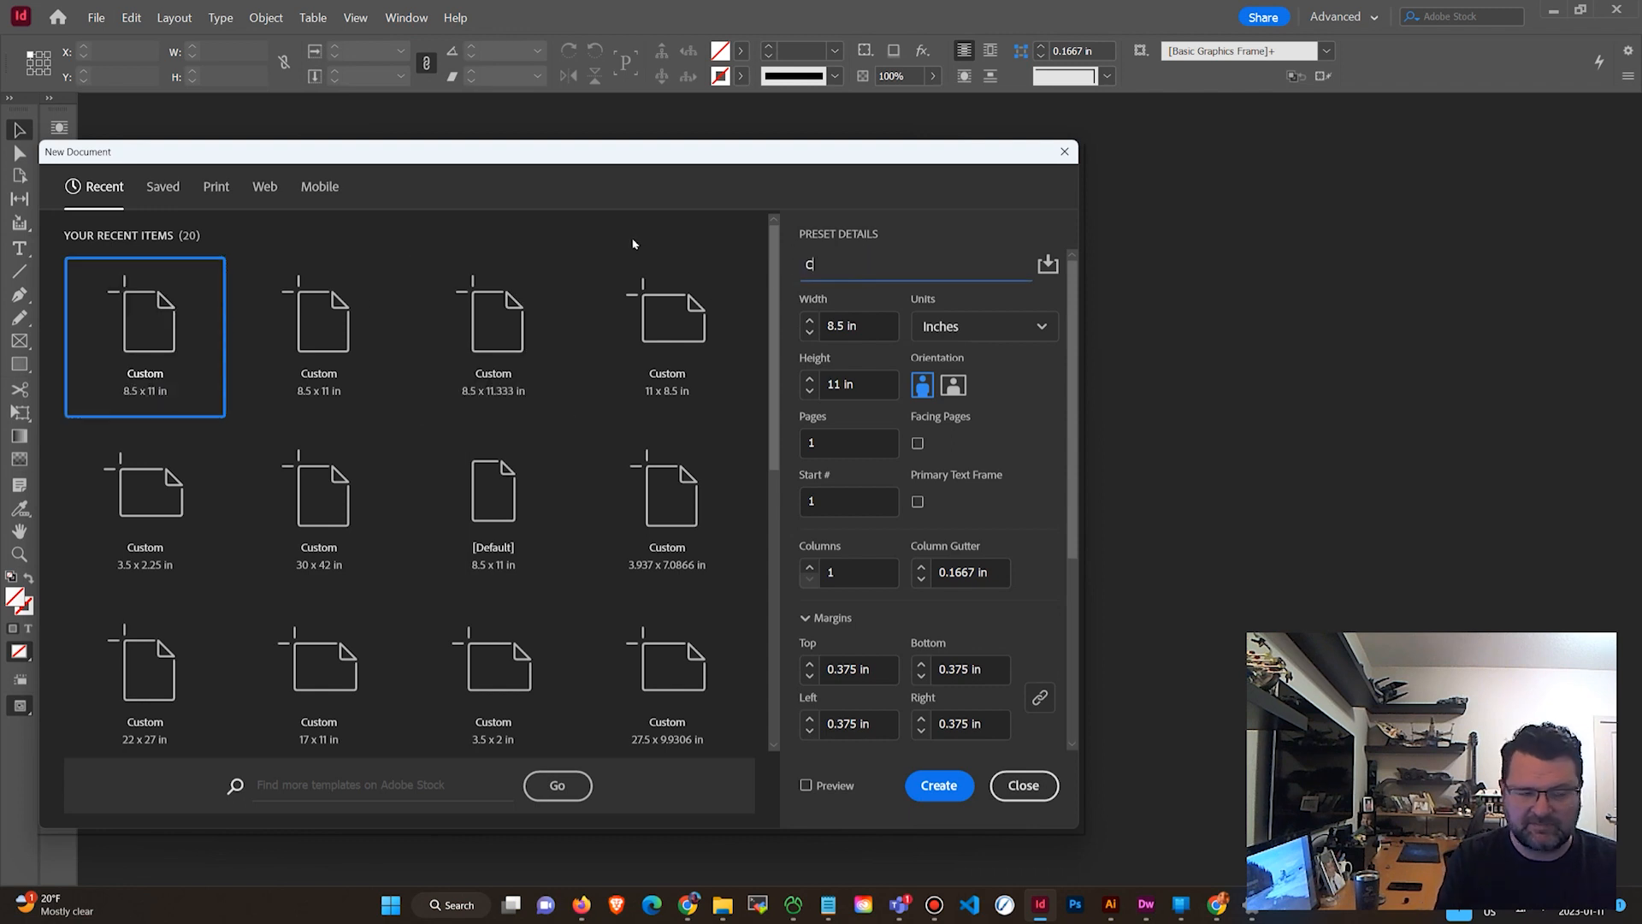
text(over)
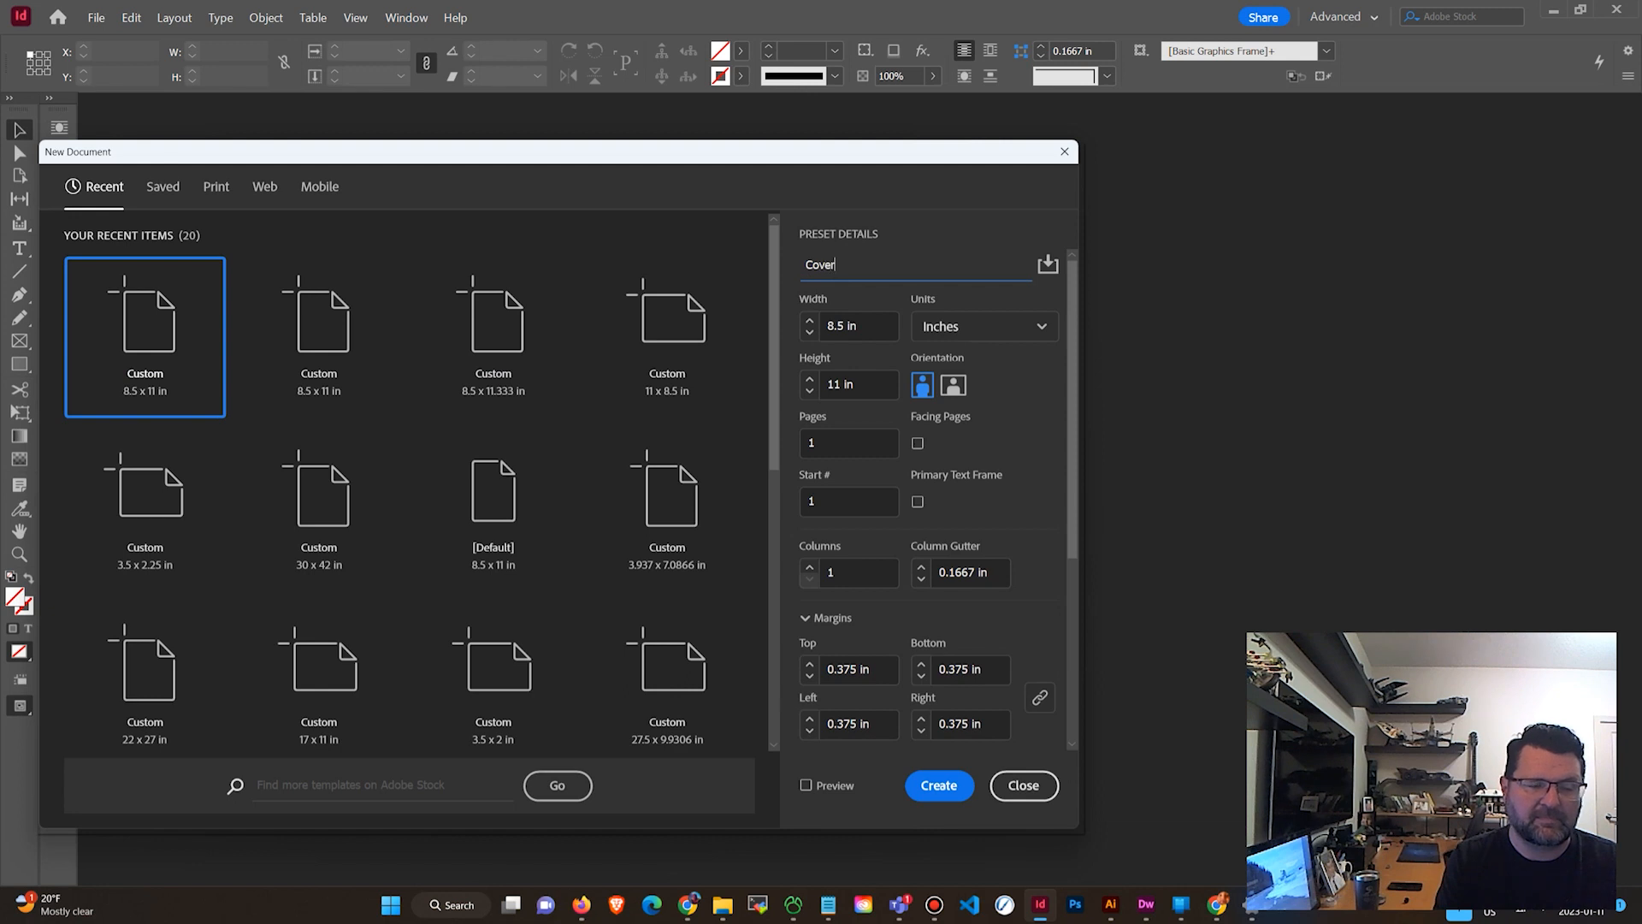
key(BackSpace)
key(BackSpace)
key(BackSpace)
key(BackSpace)
key(BackSpace)
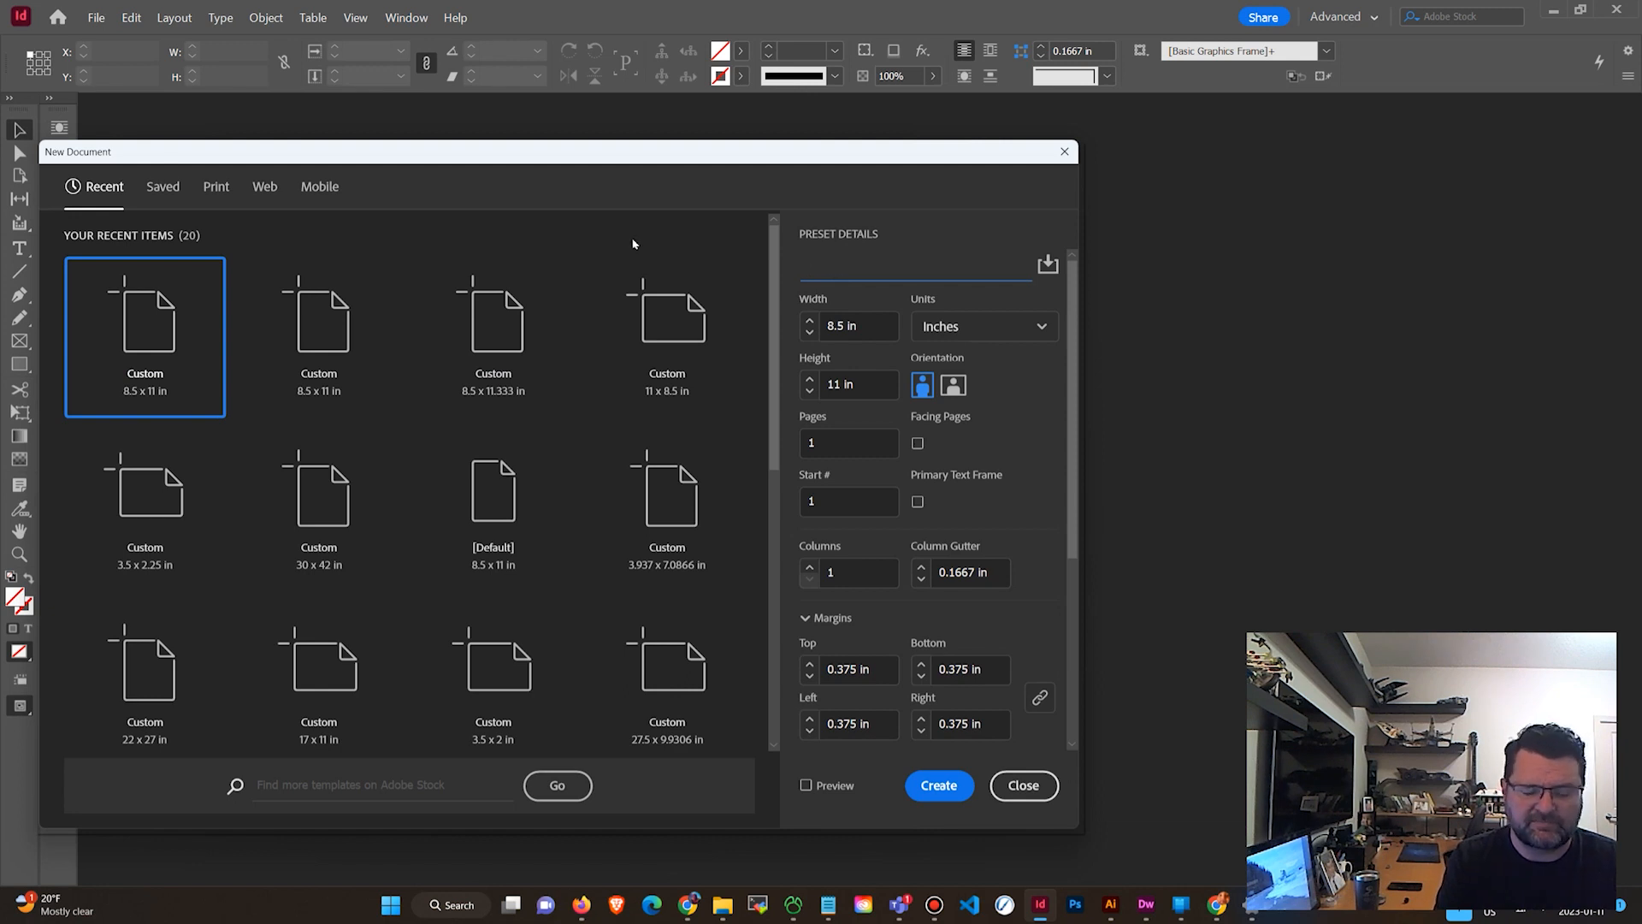
text(Cover Sectoin -)
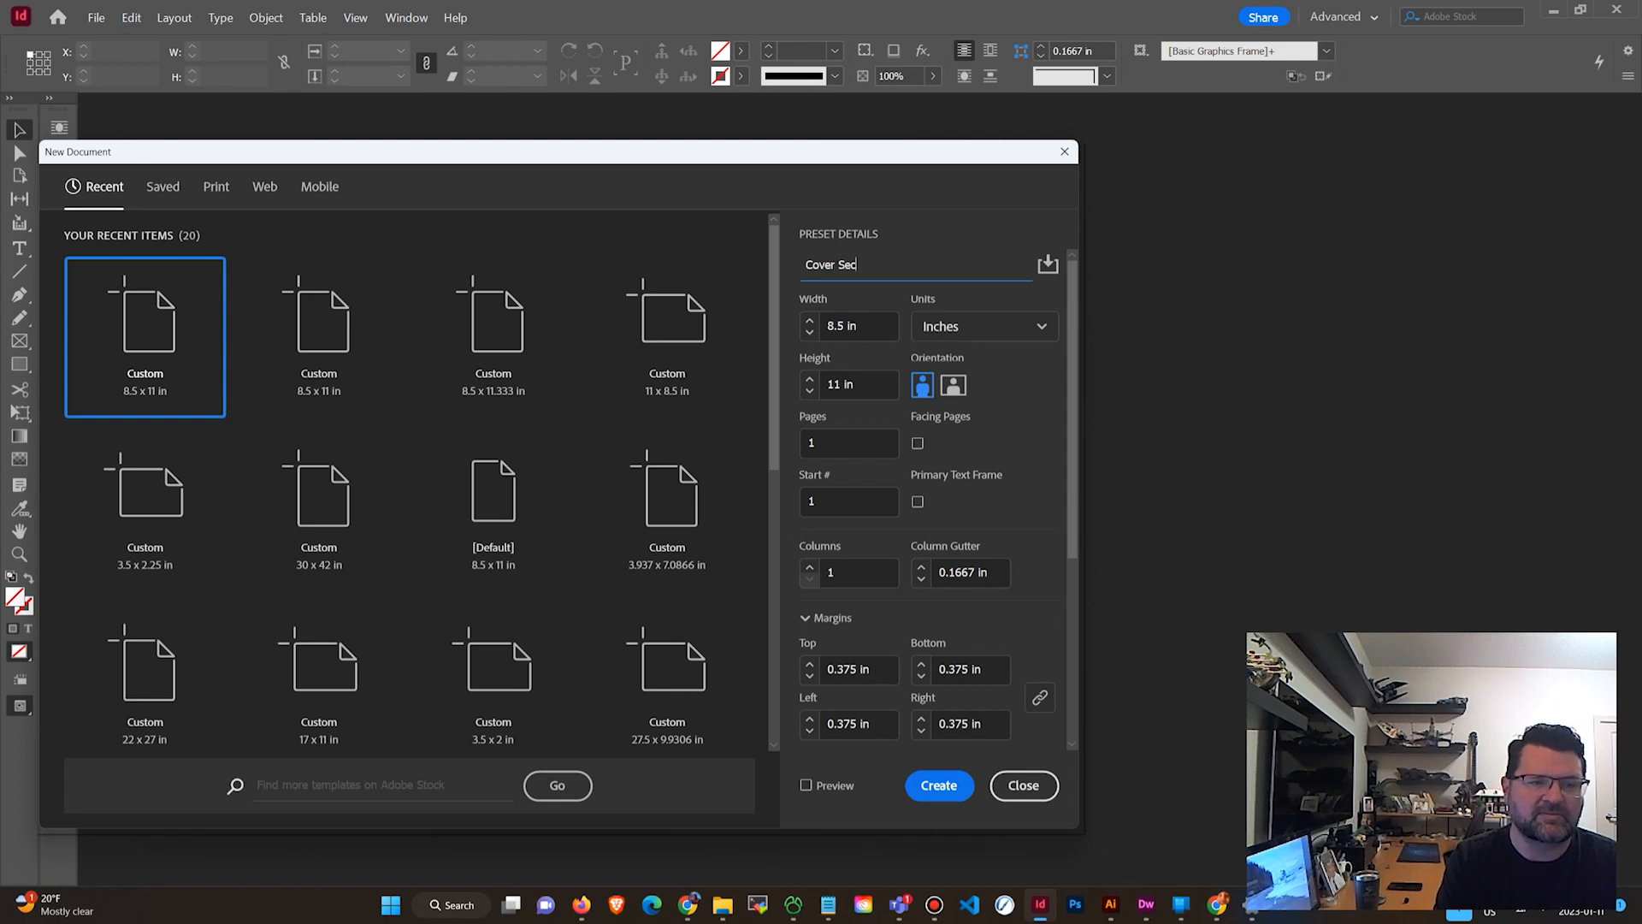
key(BackSpace)
key(BackSpace)
key(BackSpace)
key(BackSpace)
key(BackSpace)
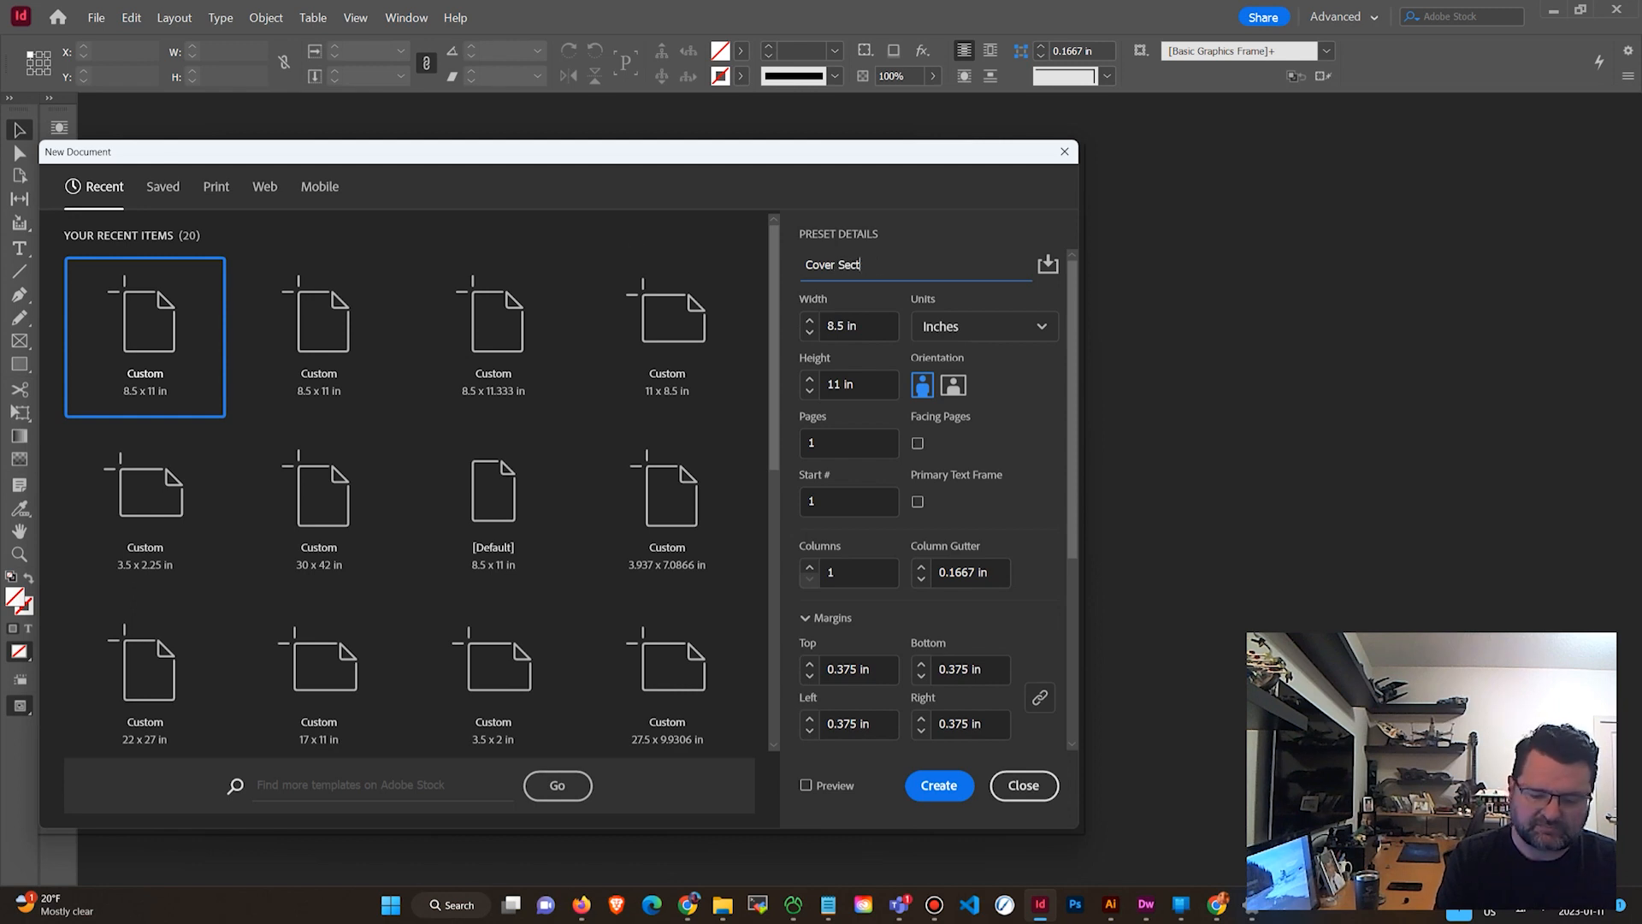
text(ion)
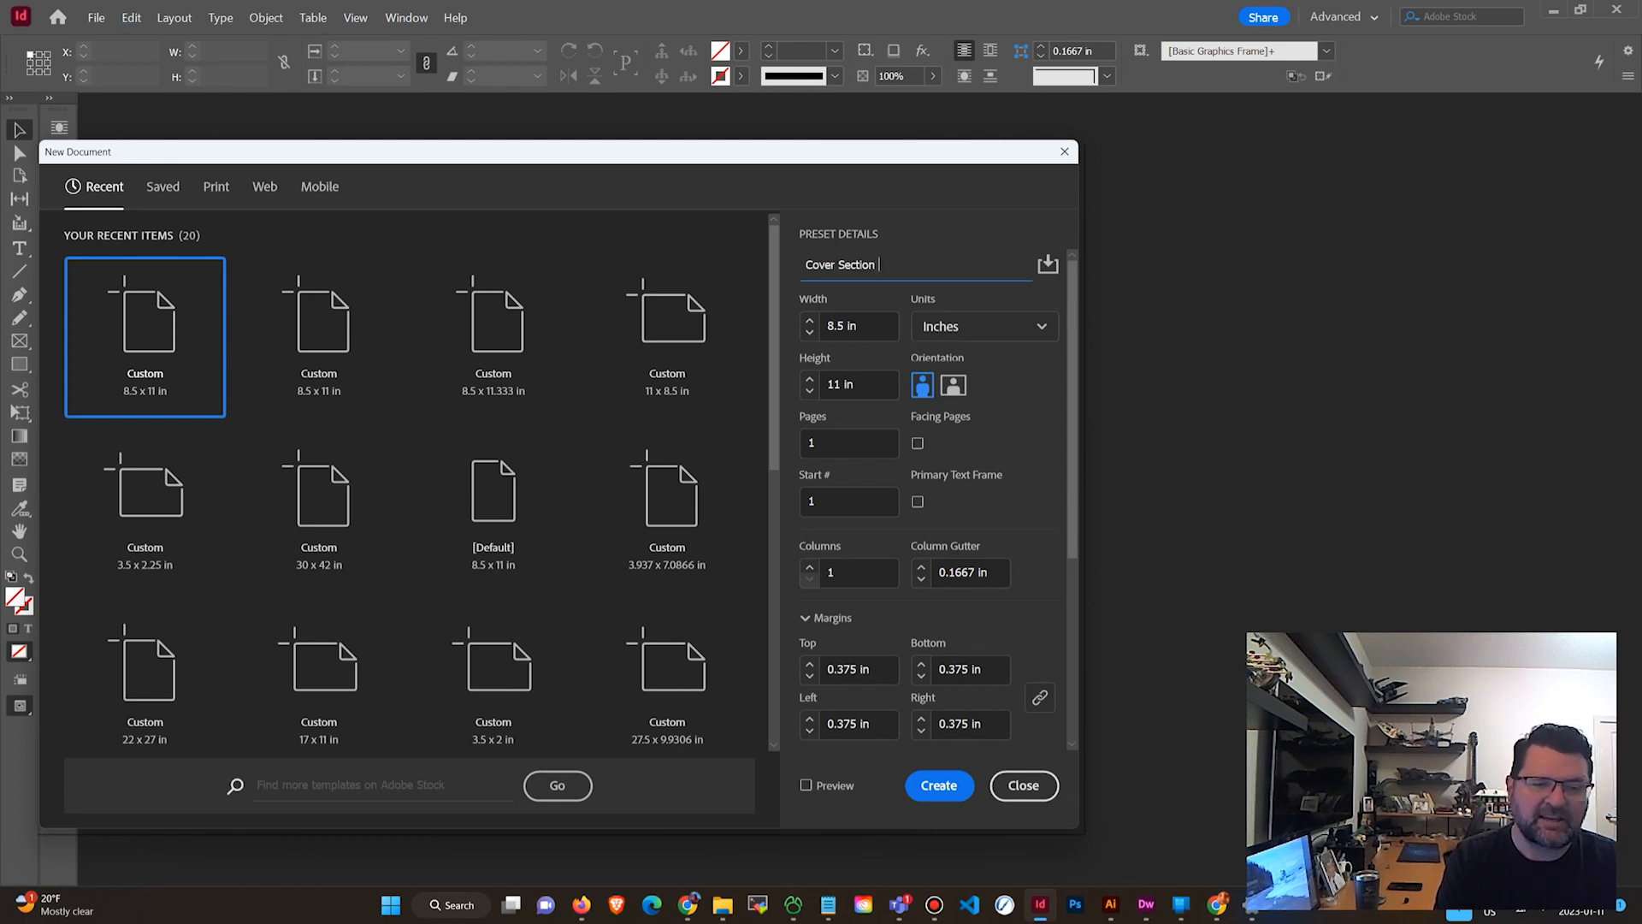
text( - )
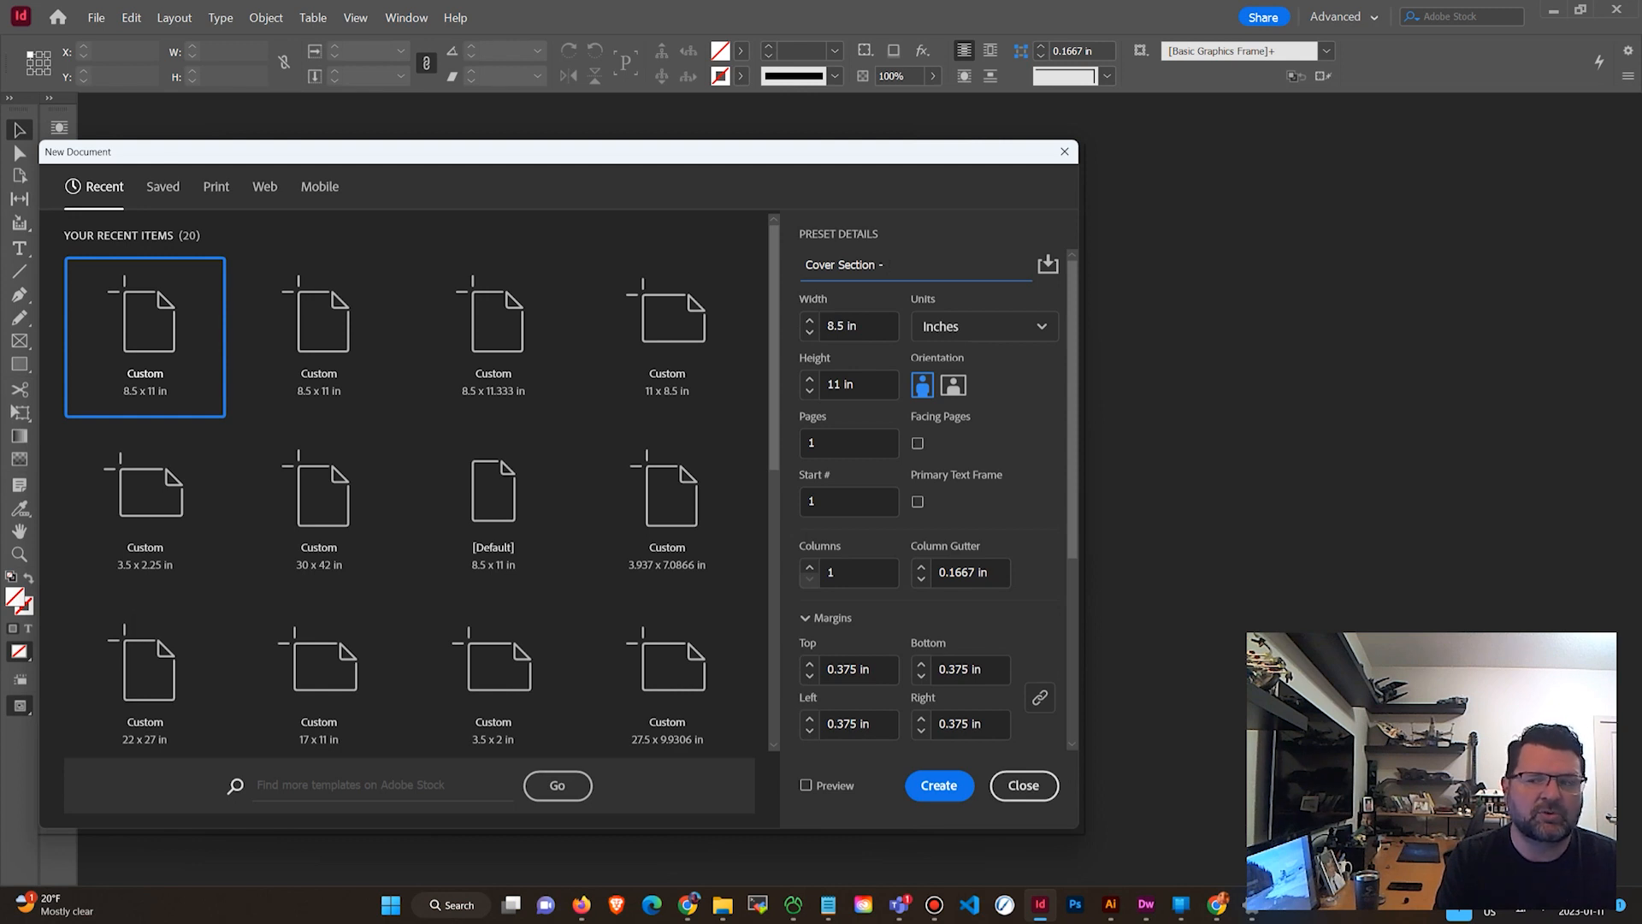
text(dear)
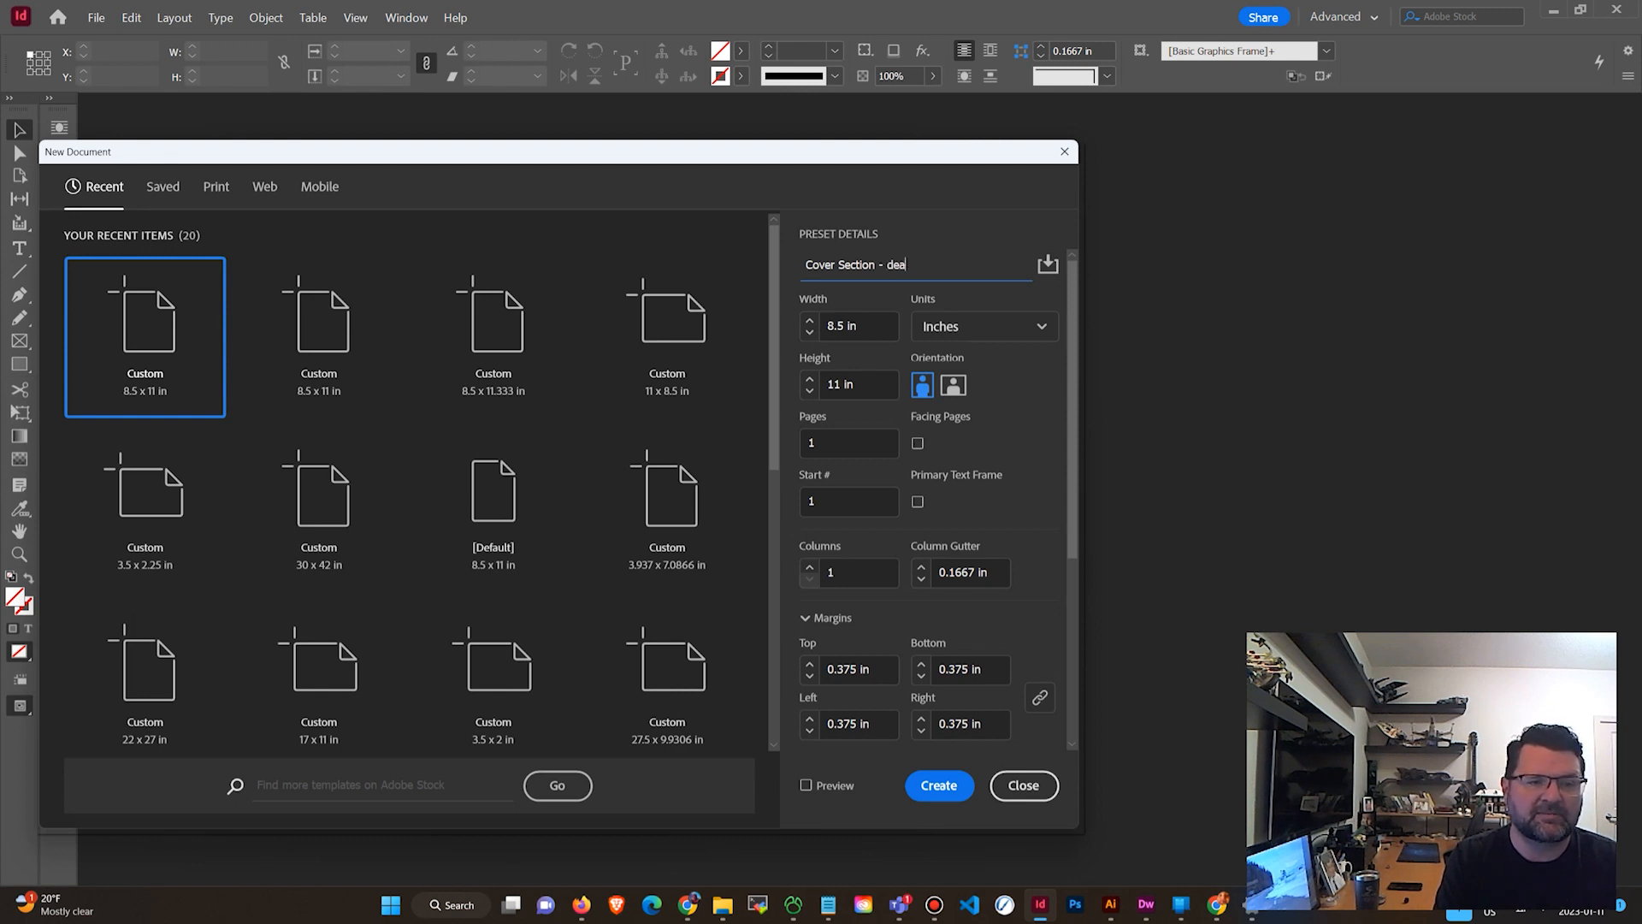
key(BackSpace)
key(BackSpace)
text(raft.)
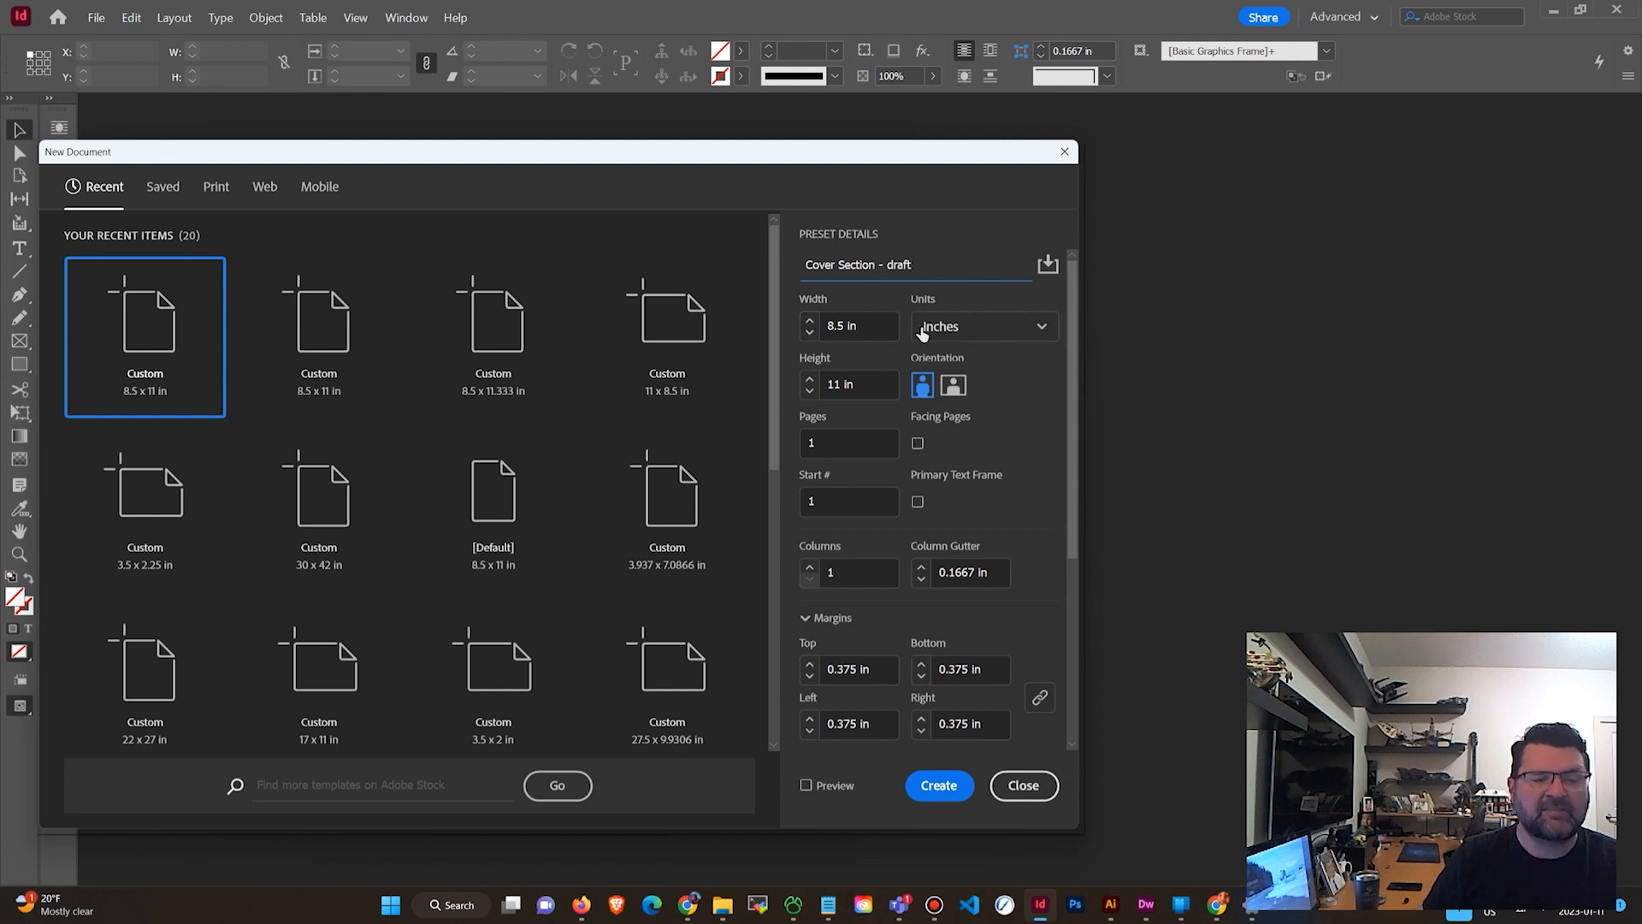
Set the page size to 10.5 in wide by 13.25 in high.
click(878, 327)
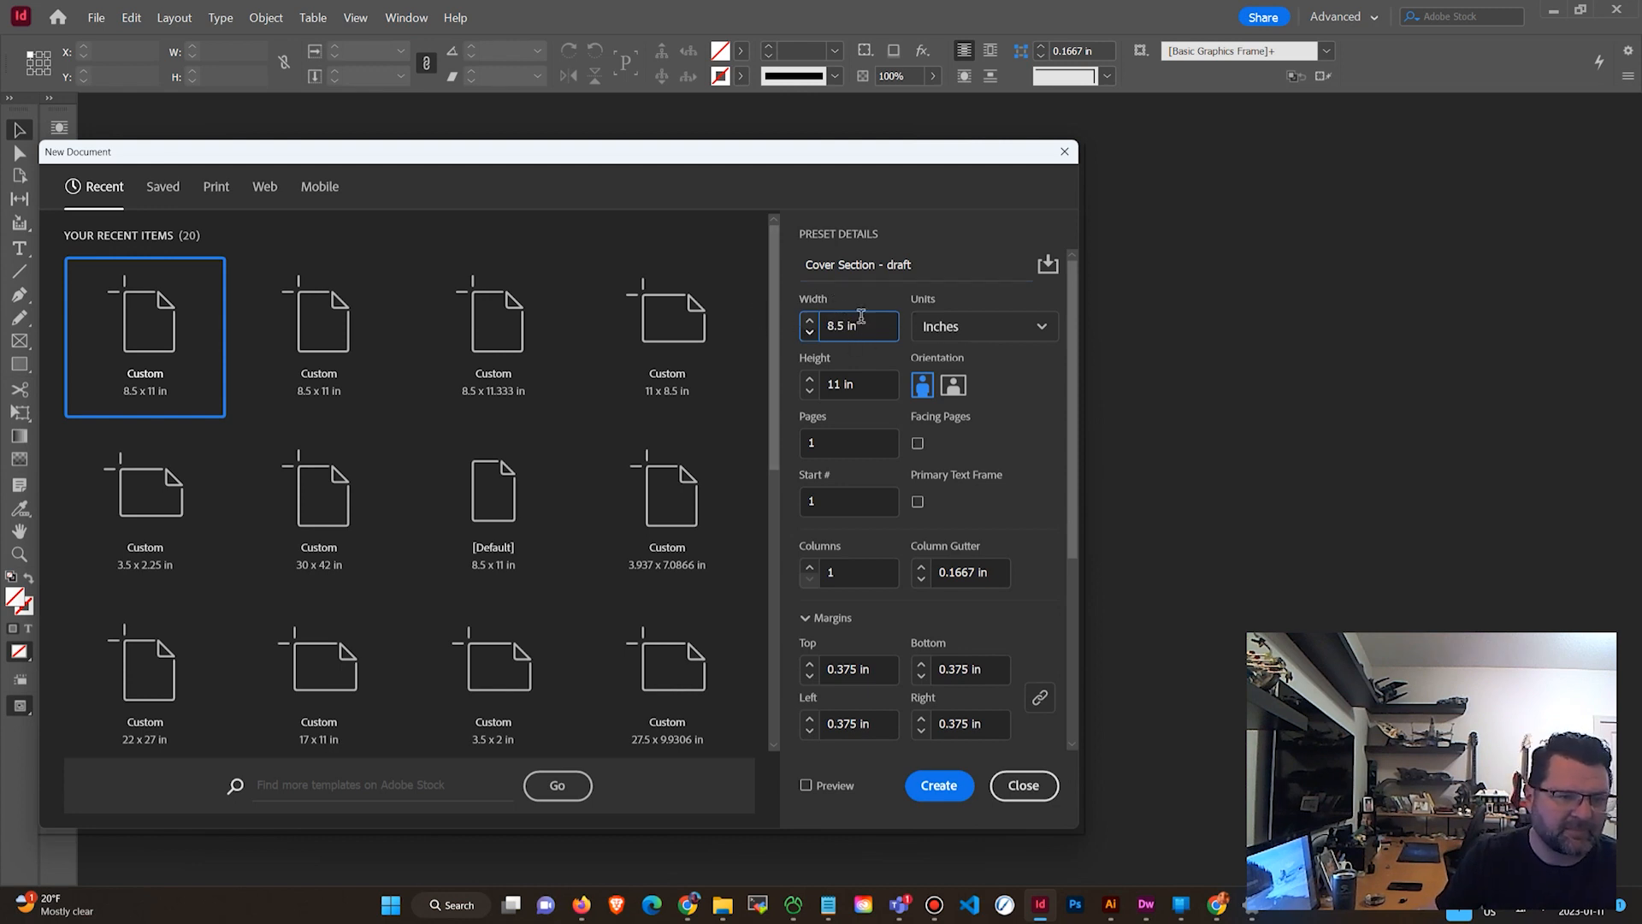
click(837, 326)
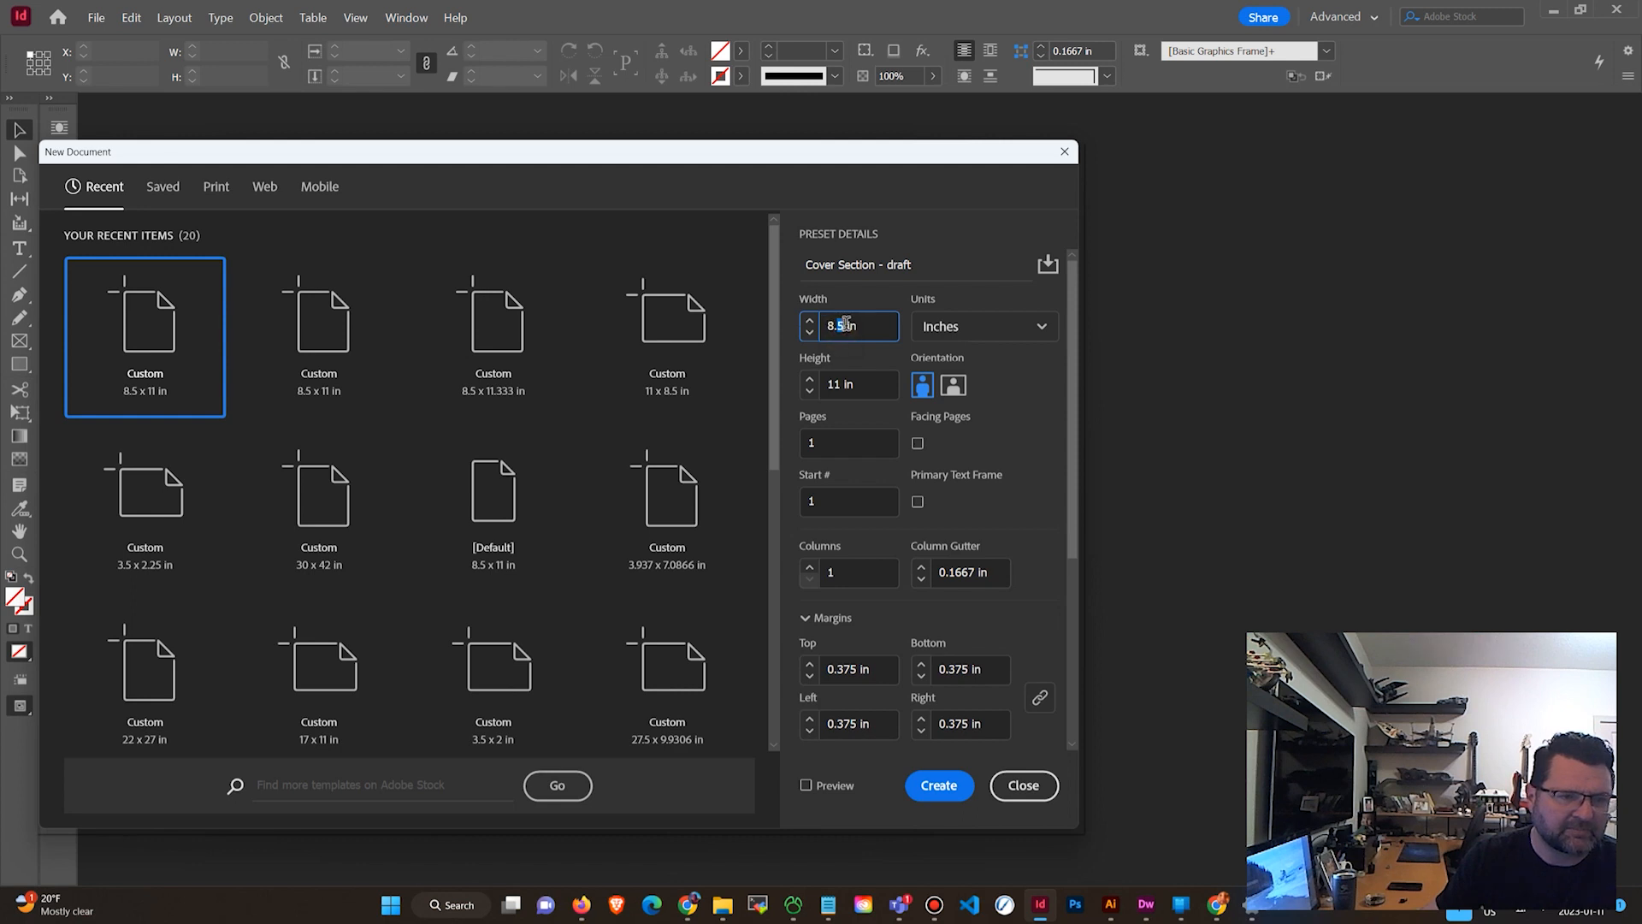
key(BackSpace)
key(BackSpace)
key(BackSpace)
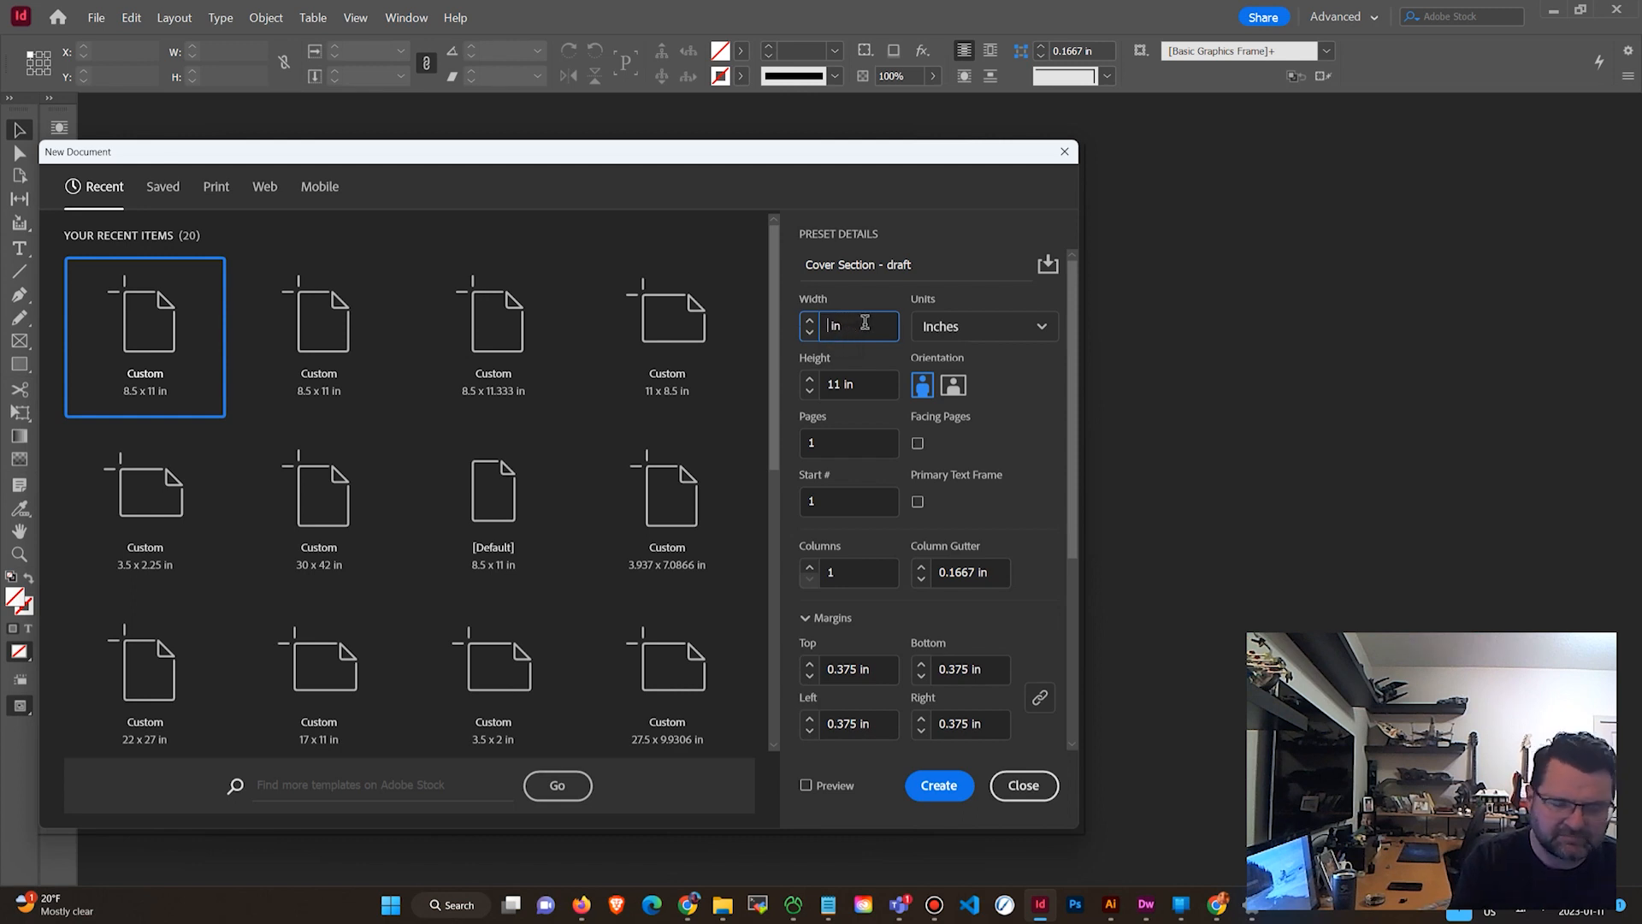
text(10.5)
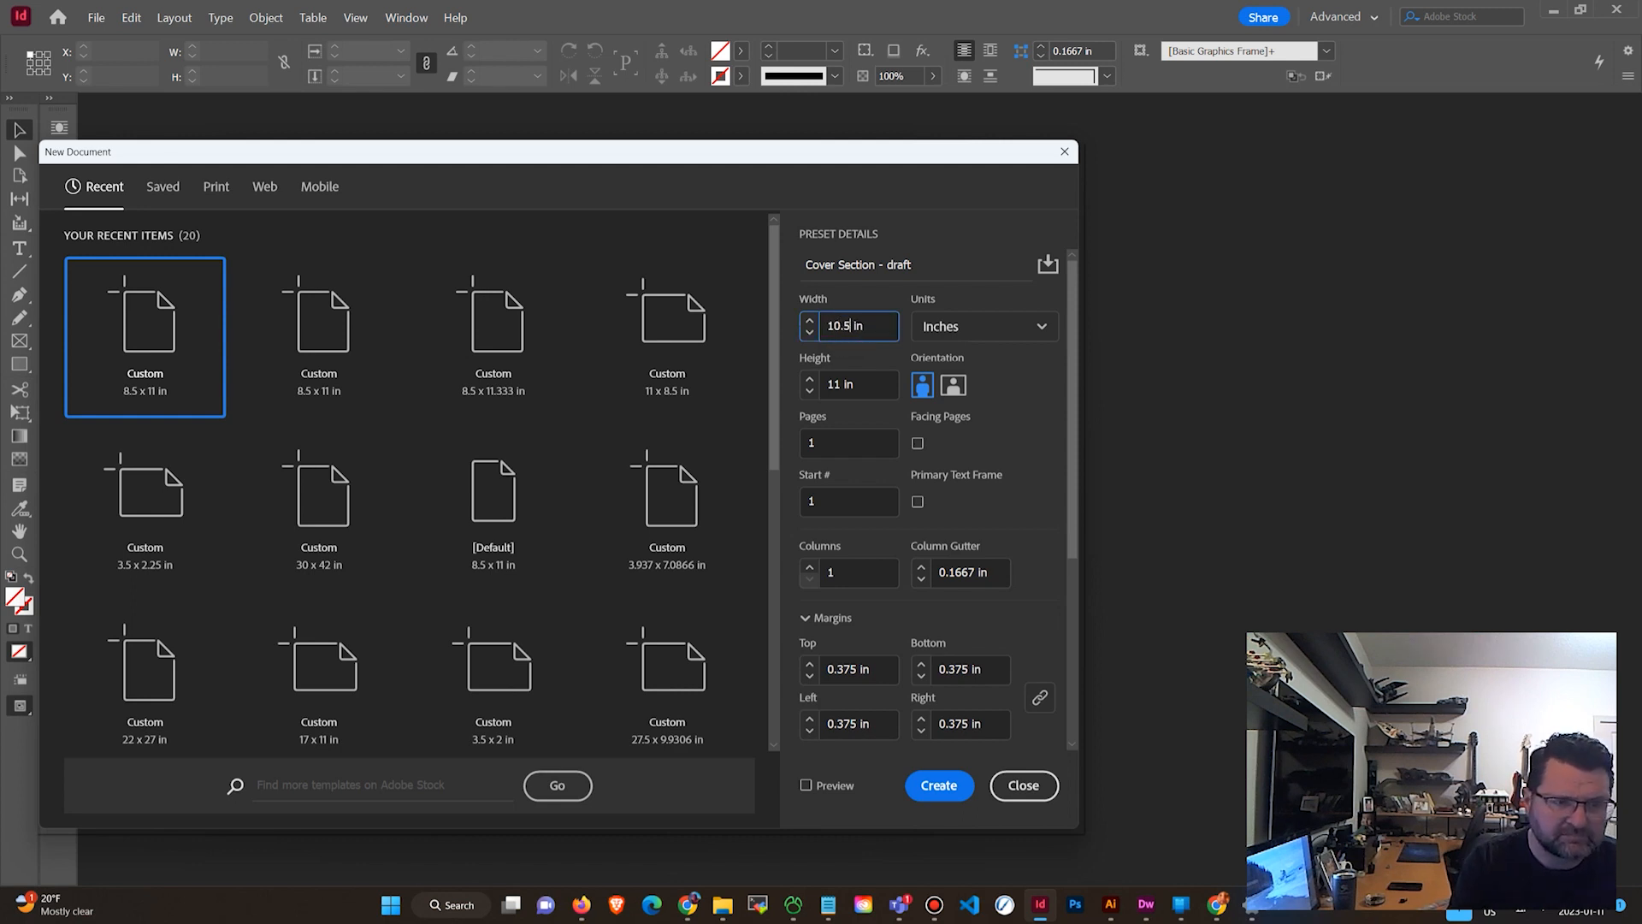
key(Tab)
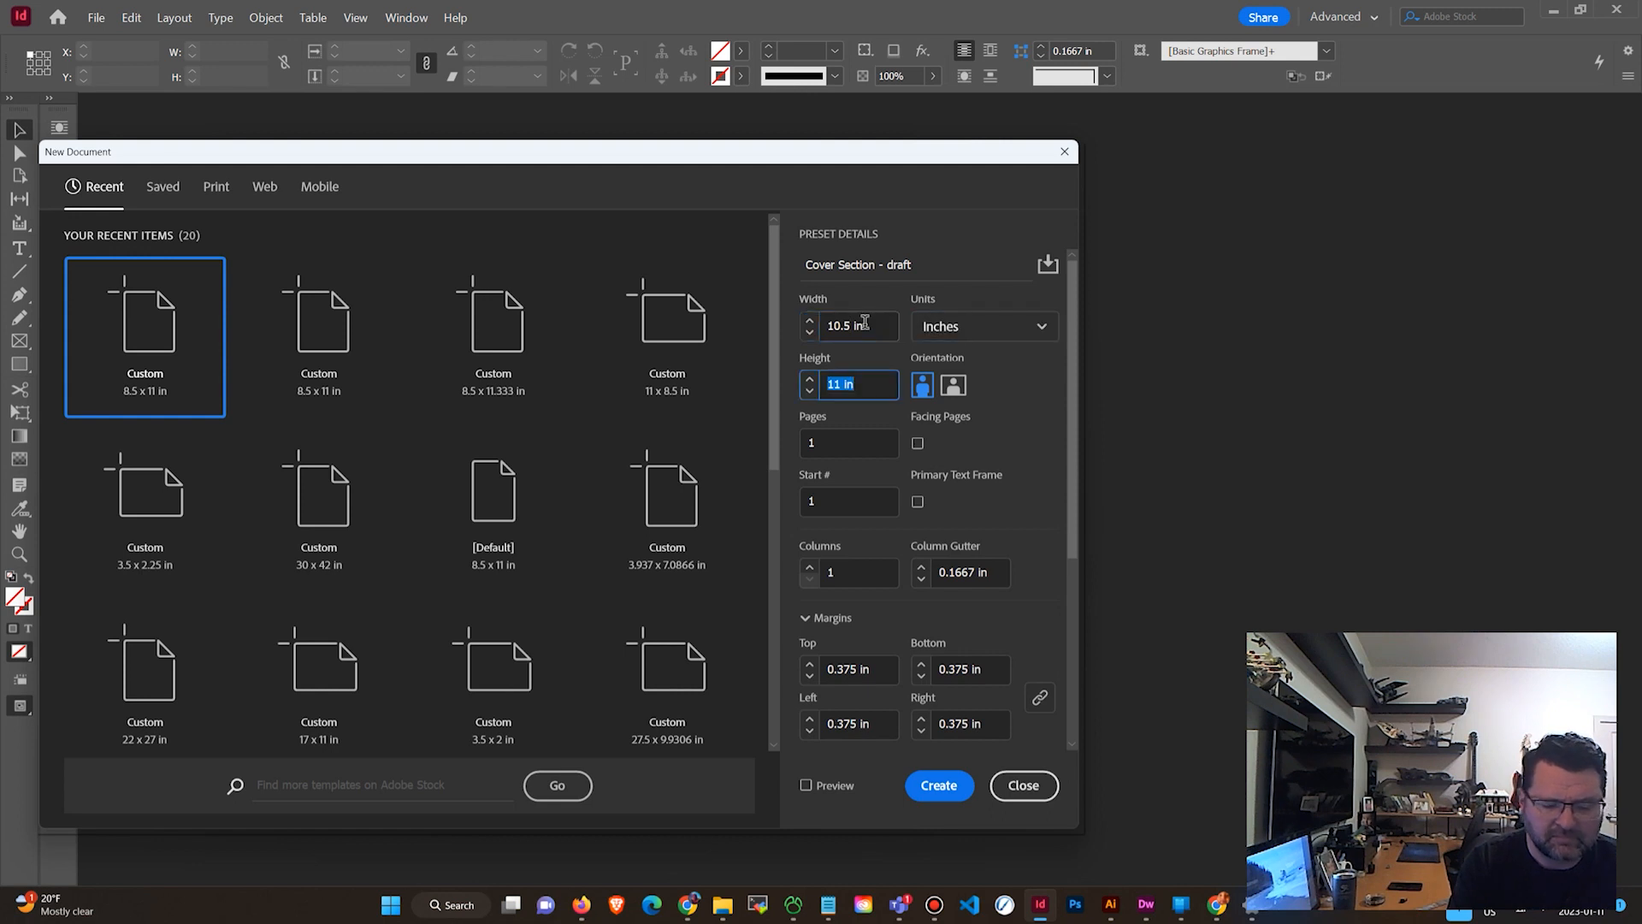
text(13.2)
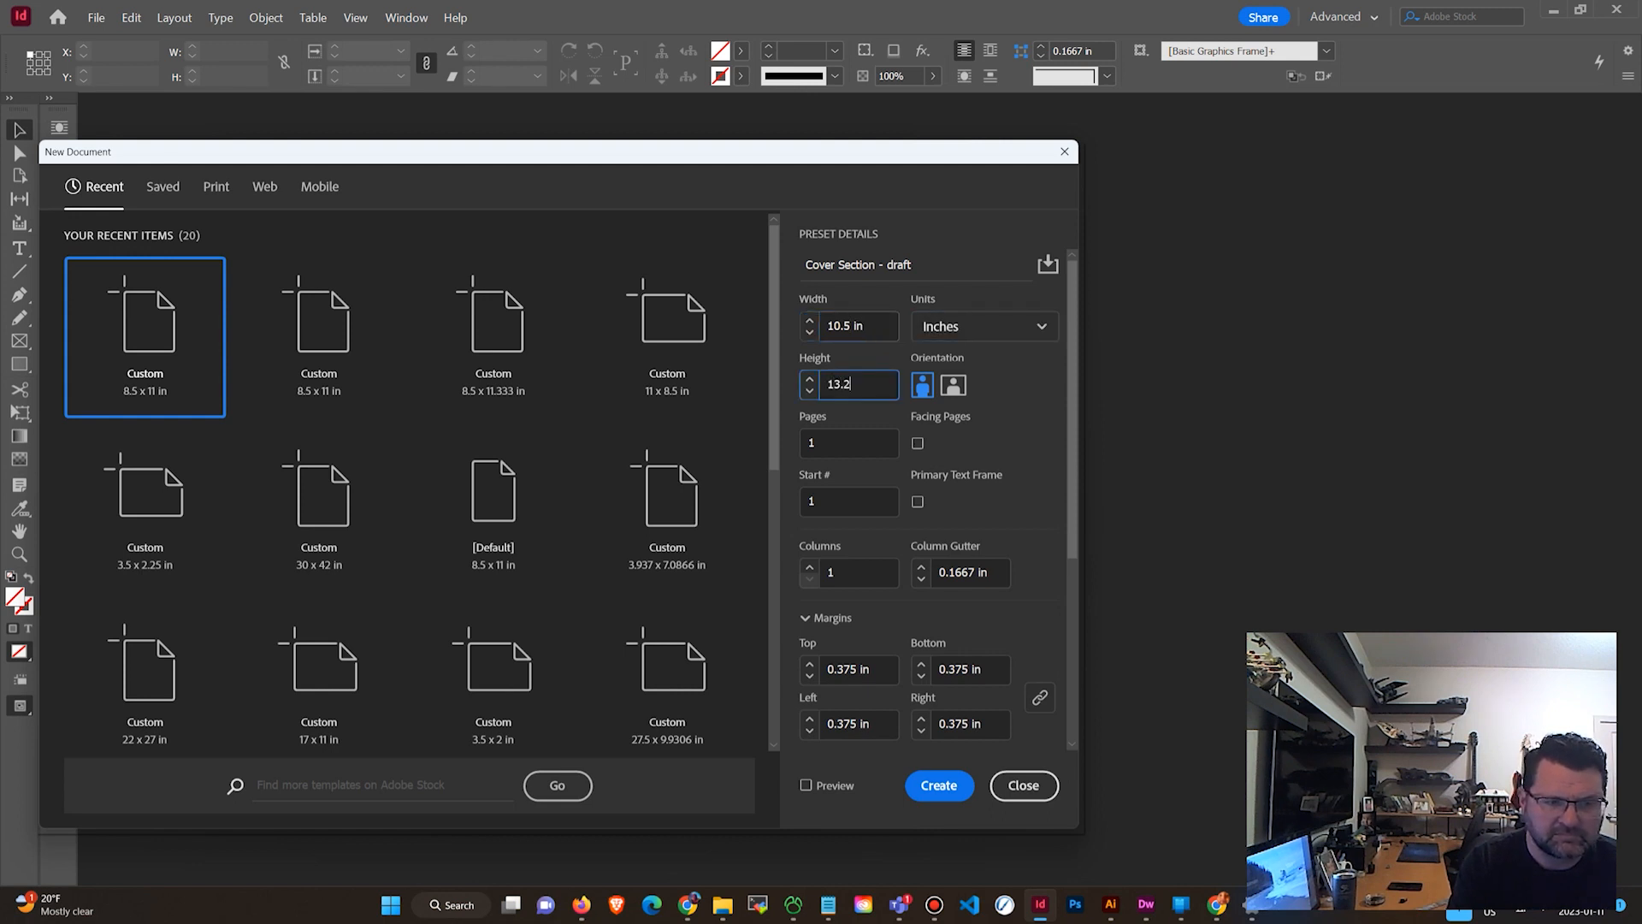
text(5)
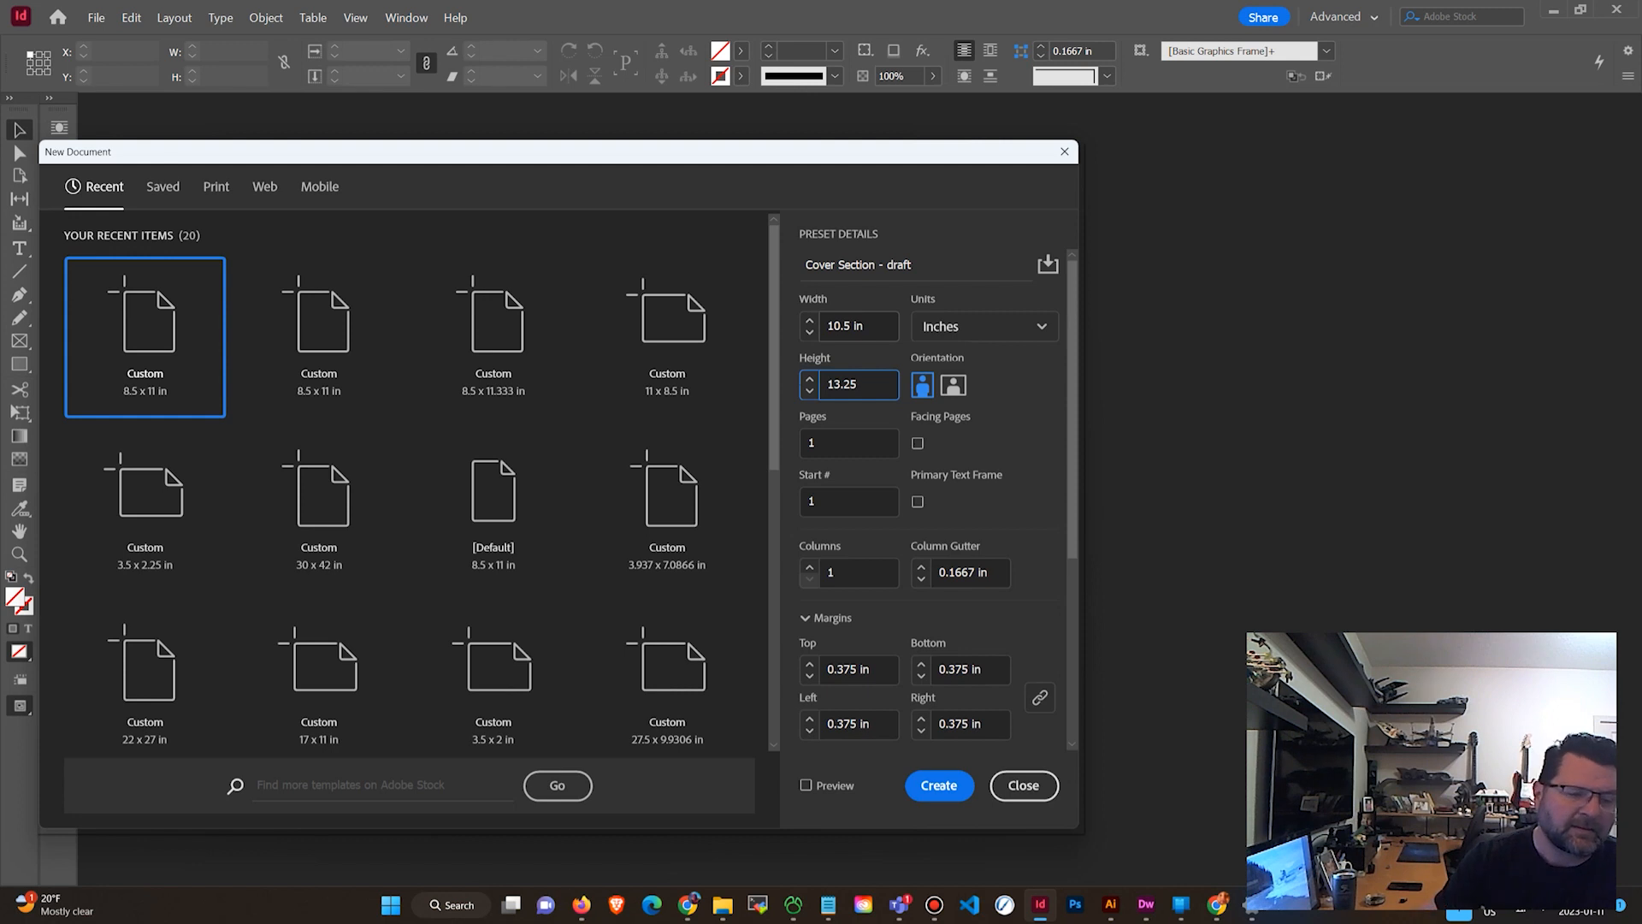
Reduce all page margins to 0 in.
scroll(894, 496, down, 4)
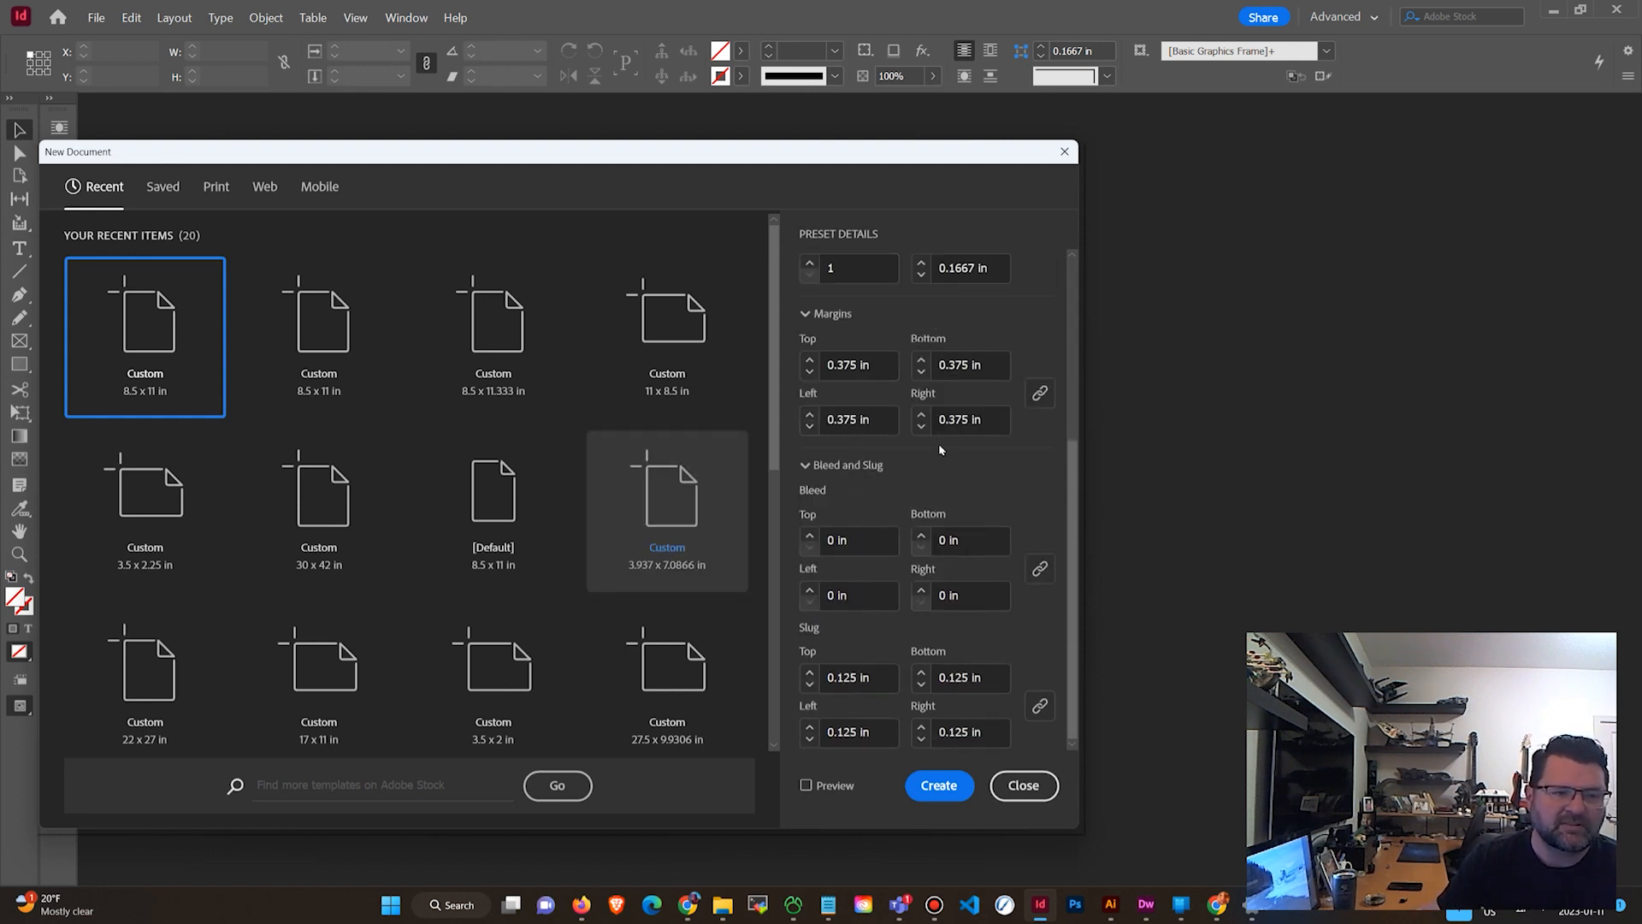
click(809, 373)
click(809, 373)
click(809, 373)
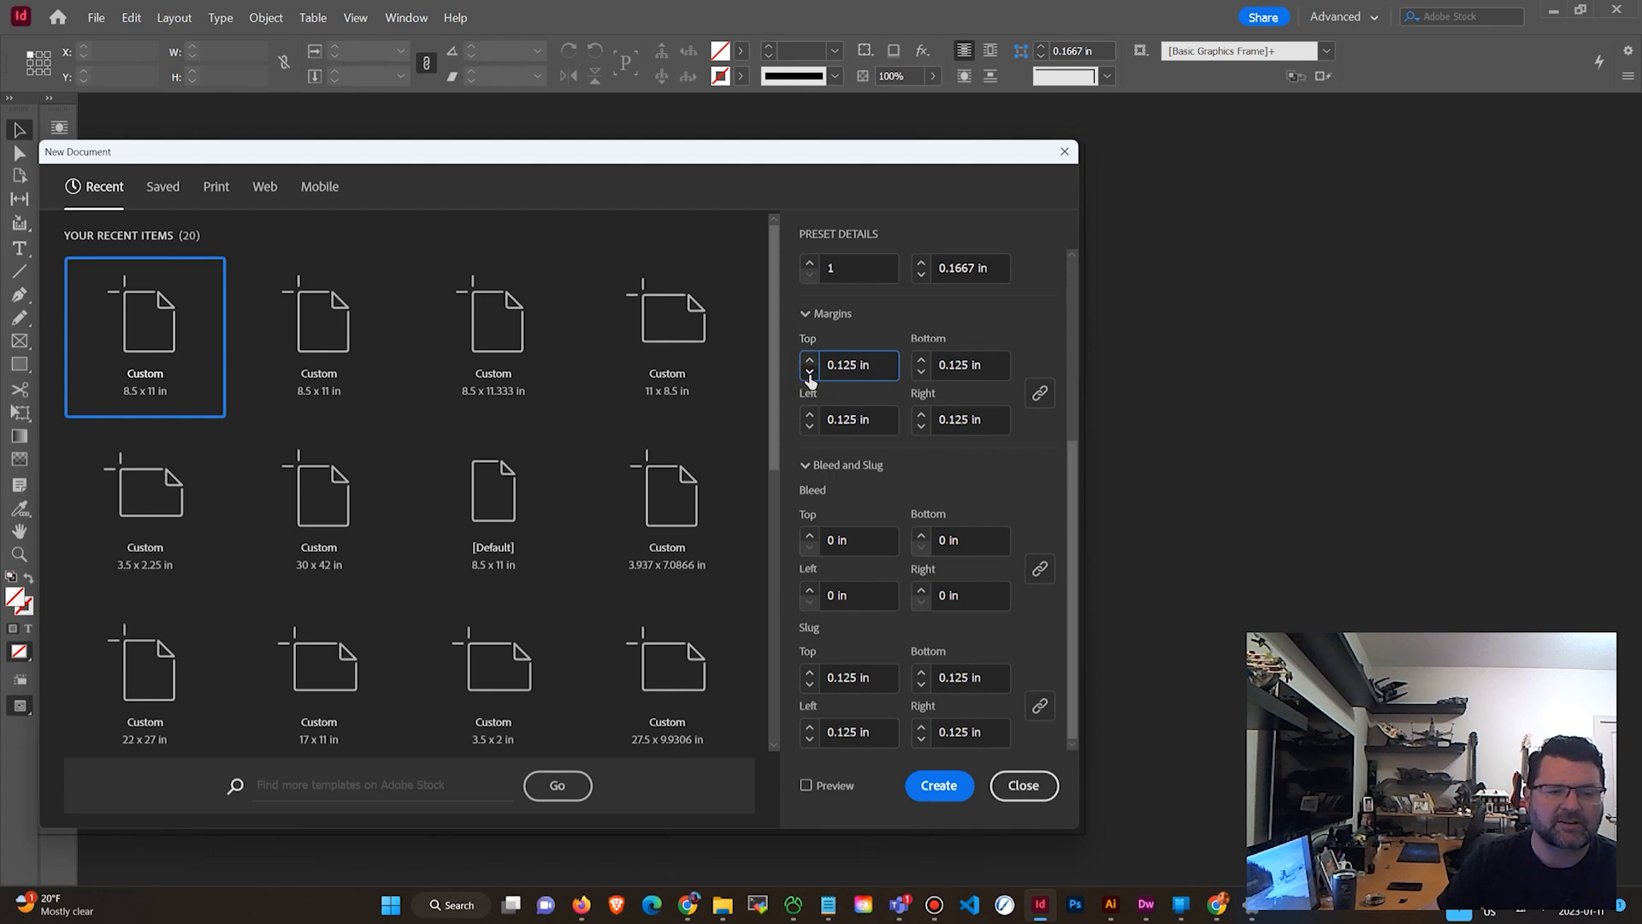
click(809, 373)
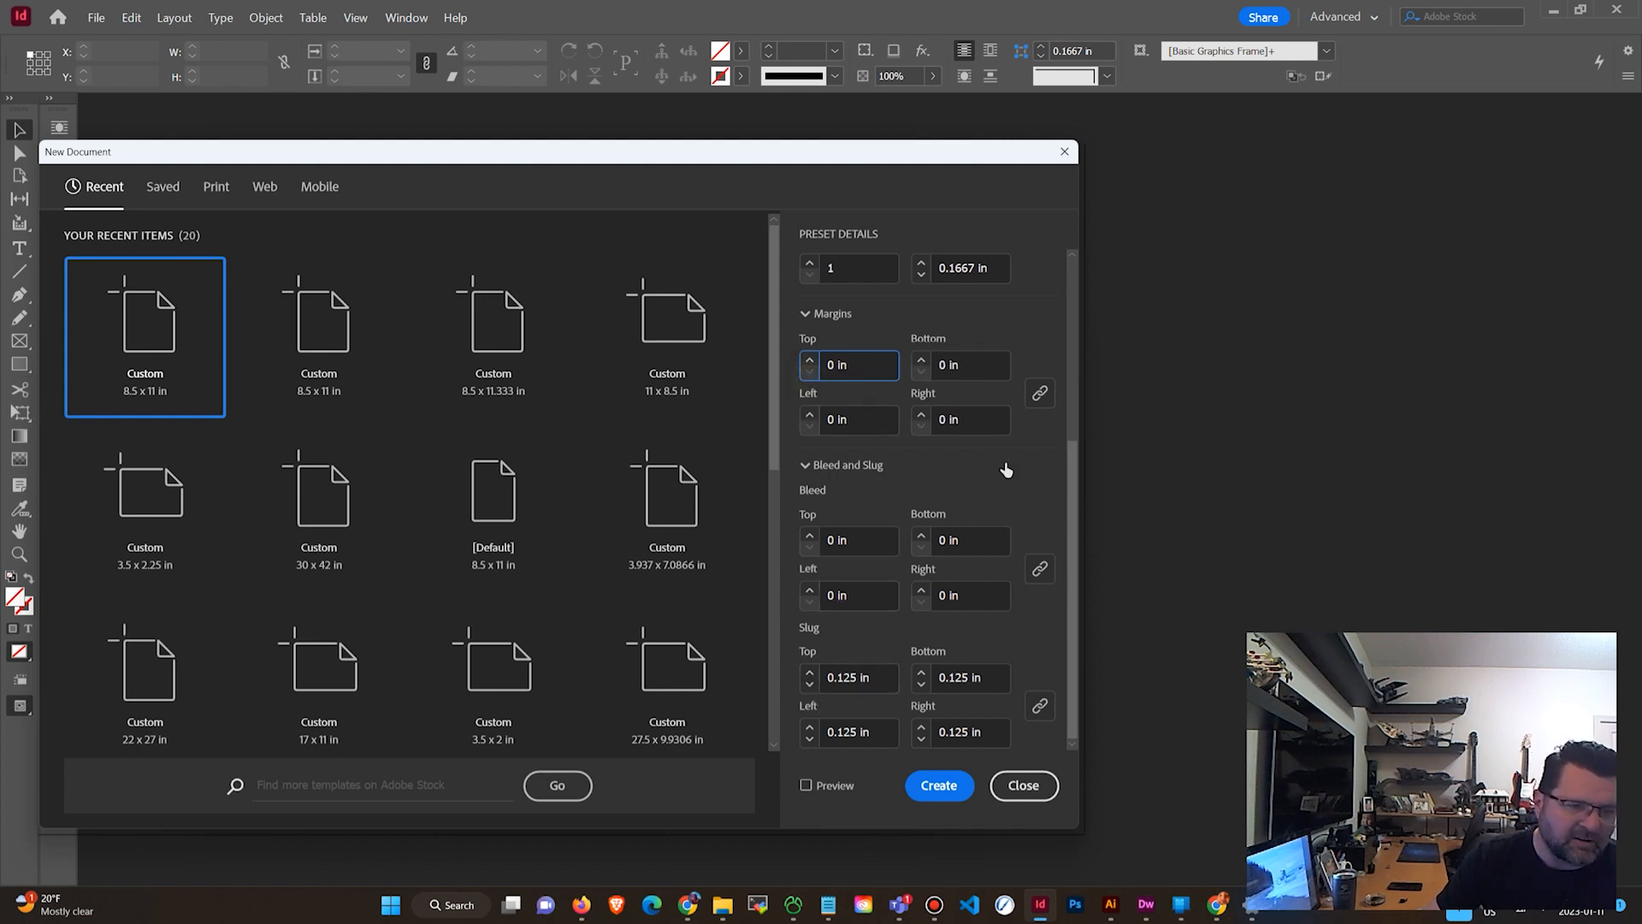
Turn on facing pages, set the page count to 4, and create the document.
scroll(1012, 469, up, 2)
scroll(1012, 469, up, 2)
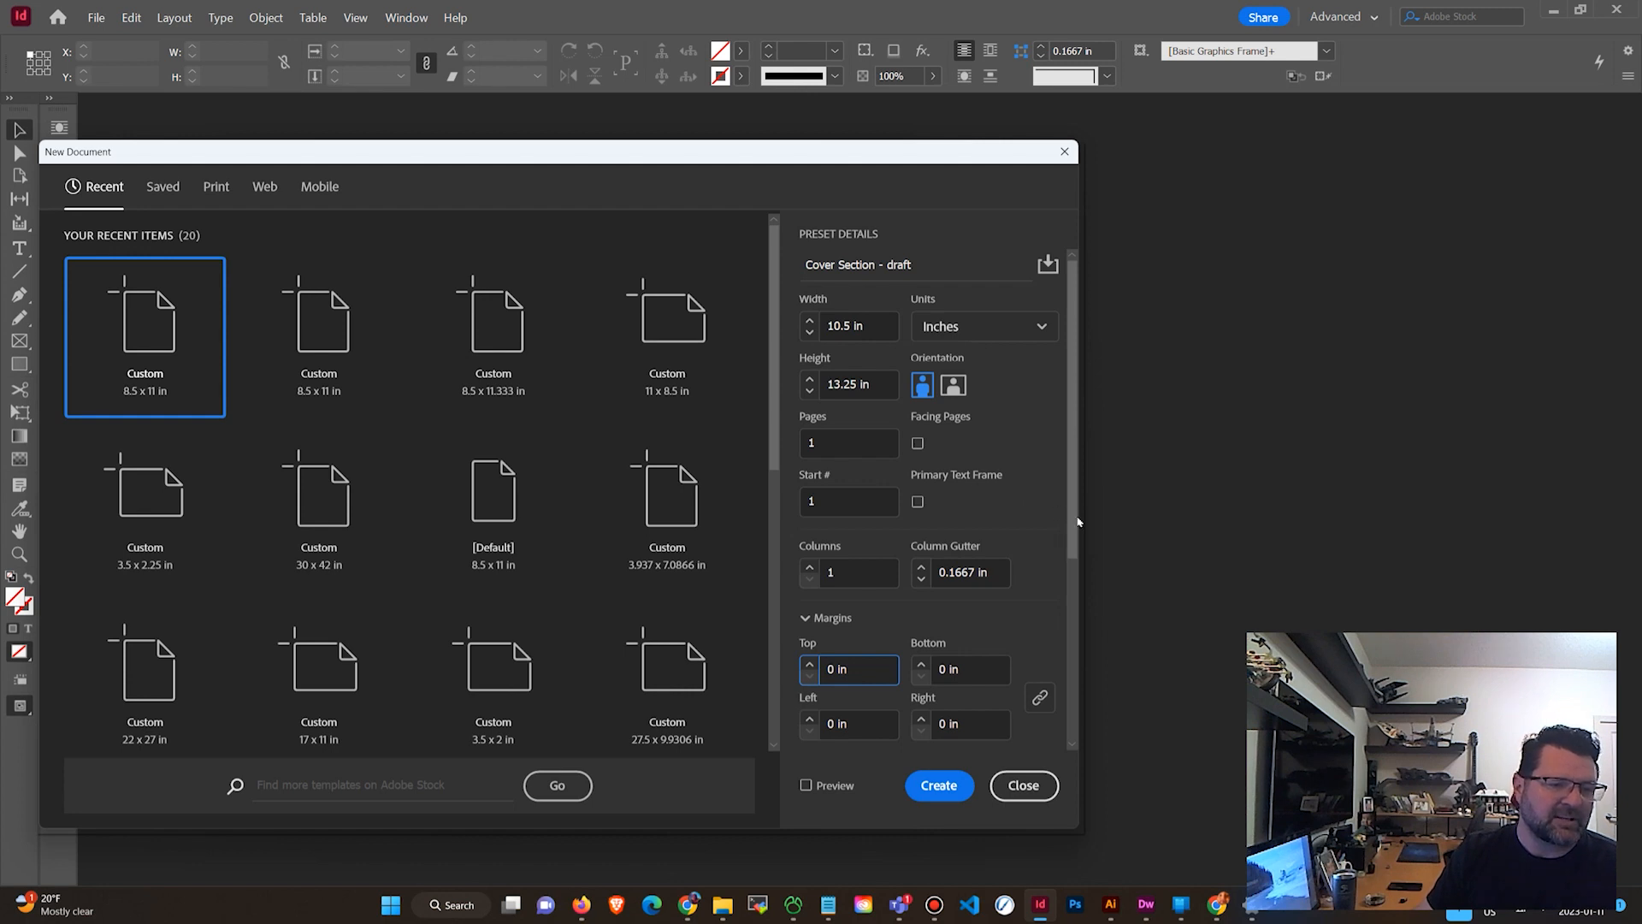
click(919, 442)
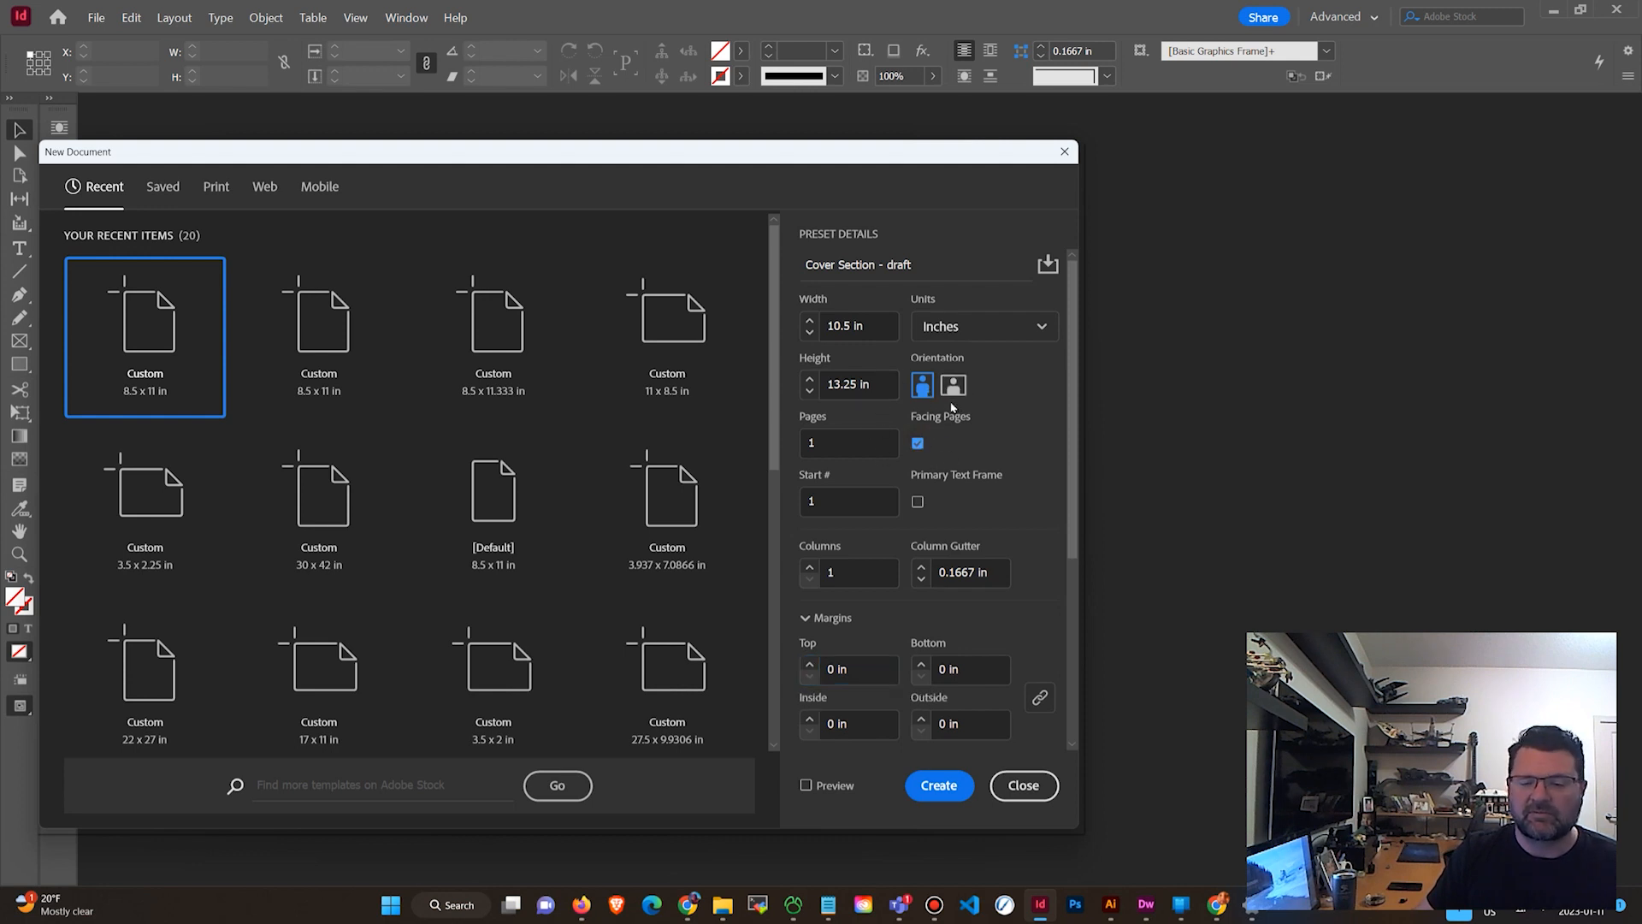
click(860, 441)
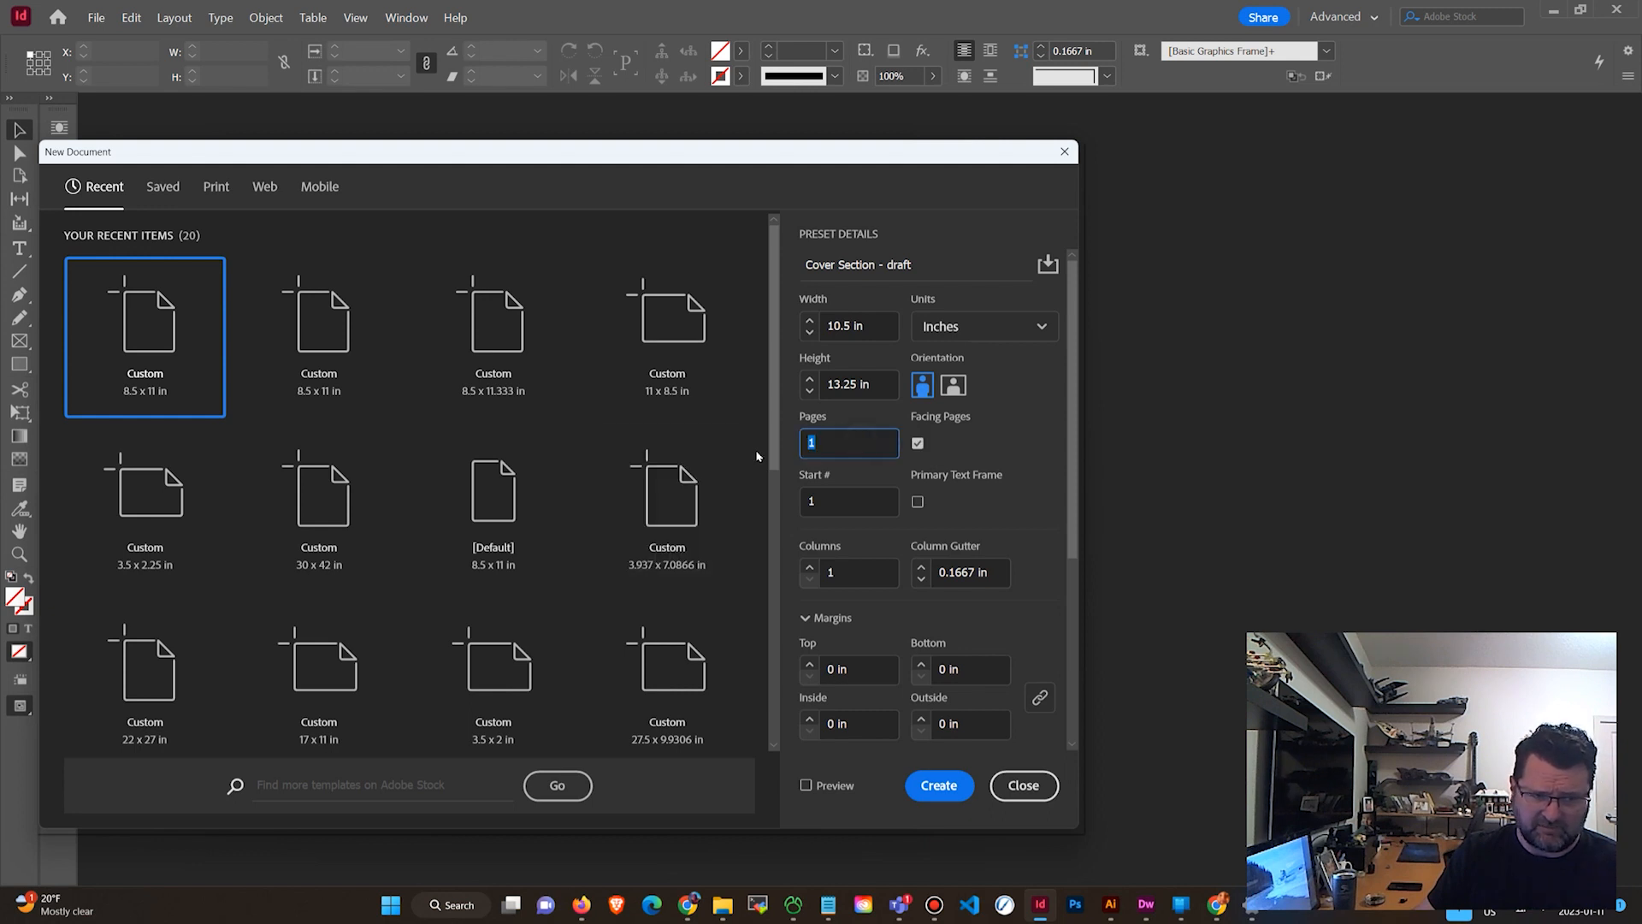
text(4)
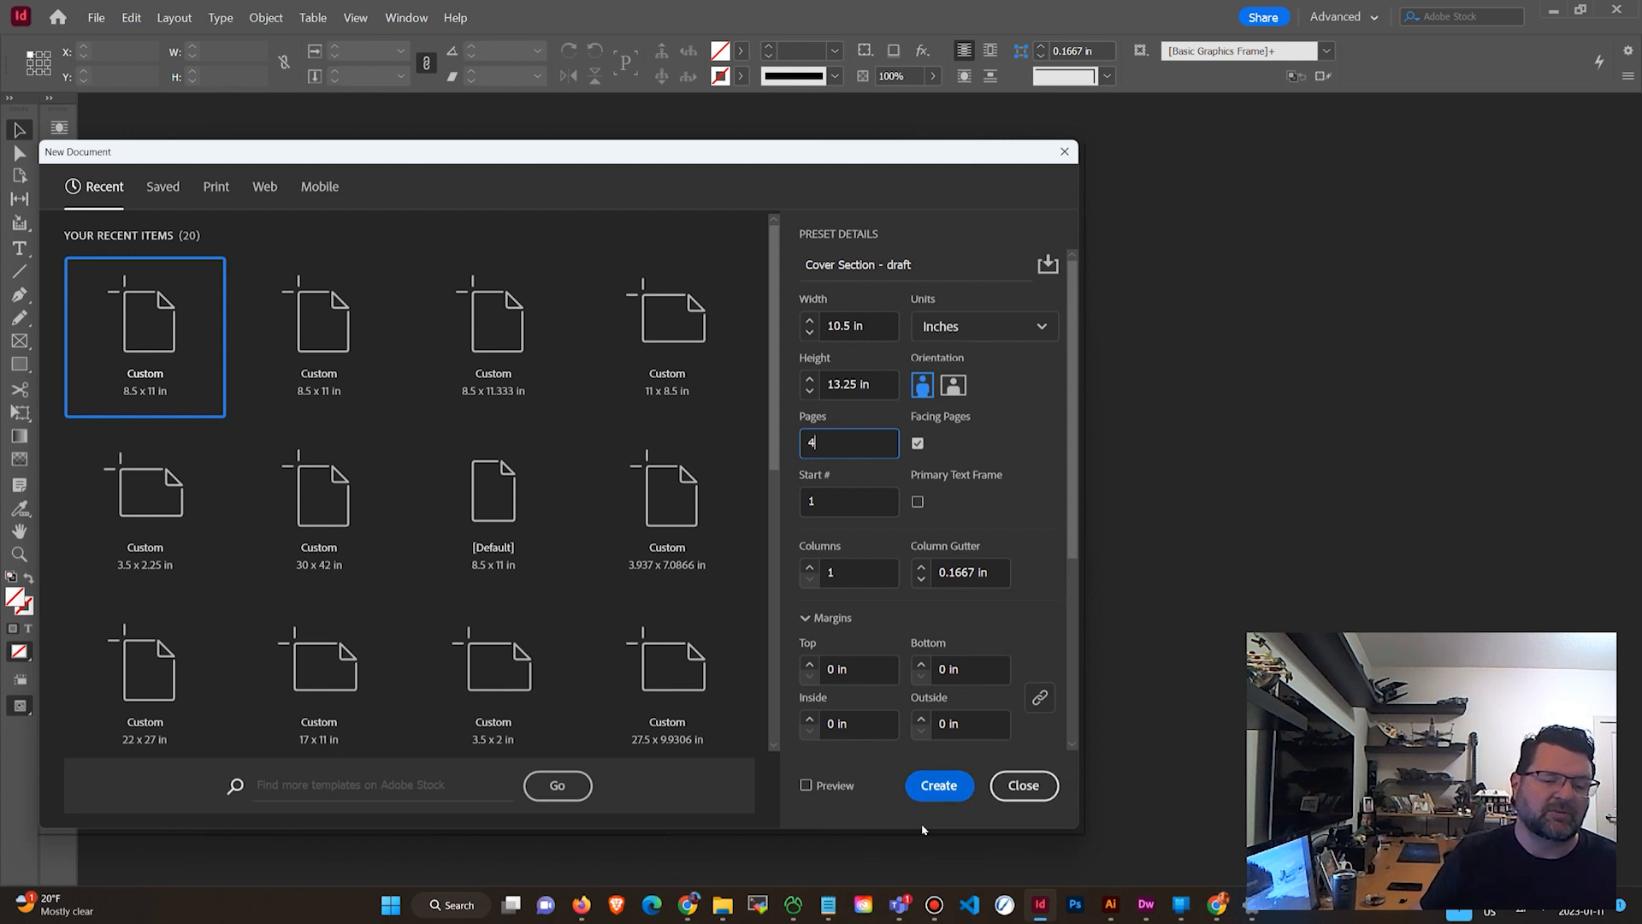
click(946, 792)
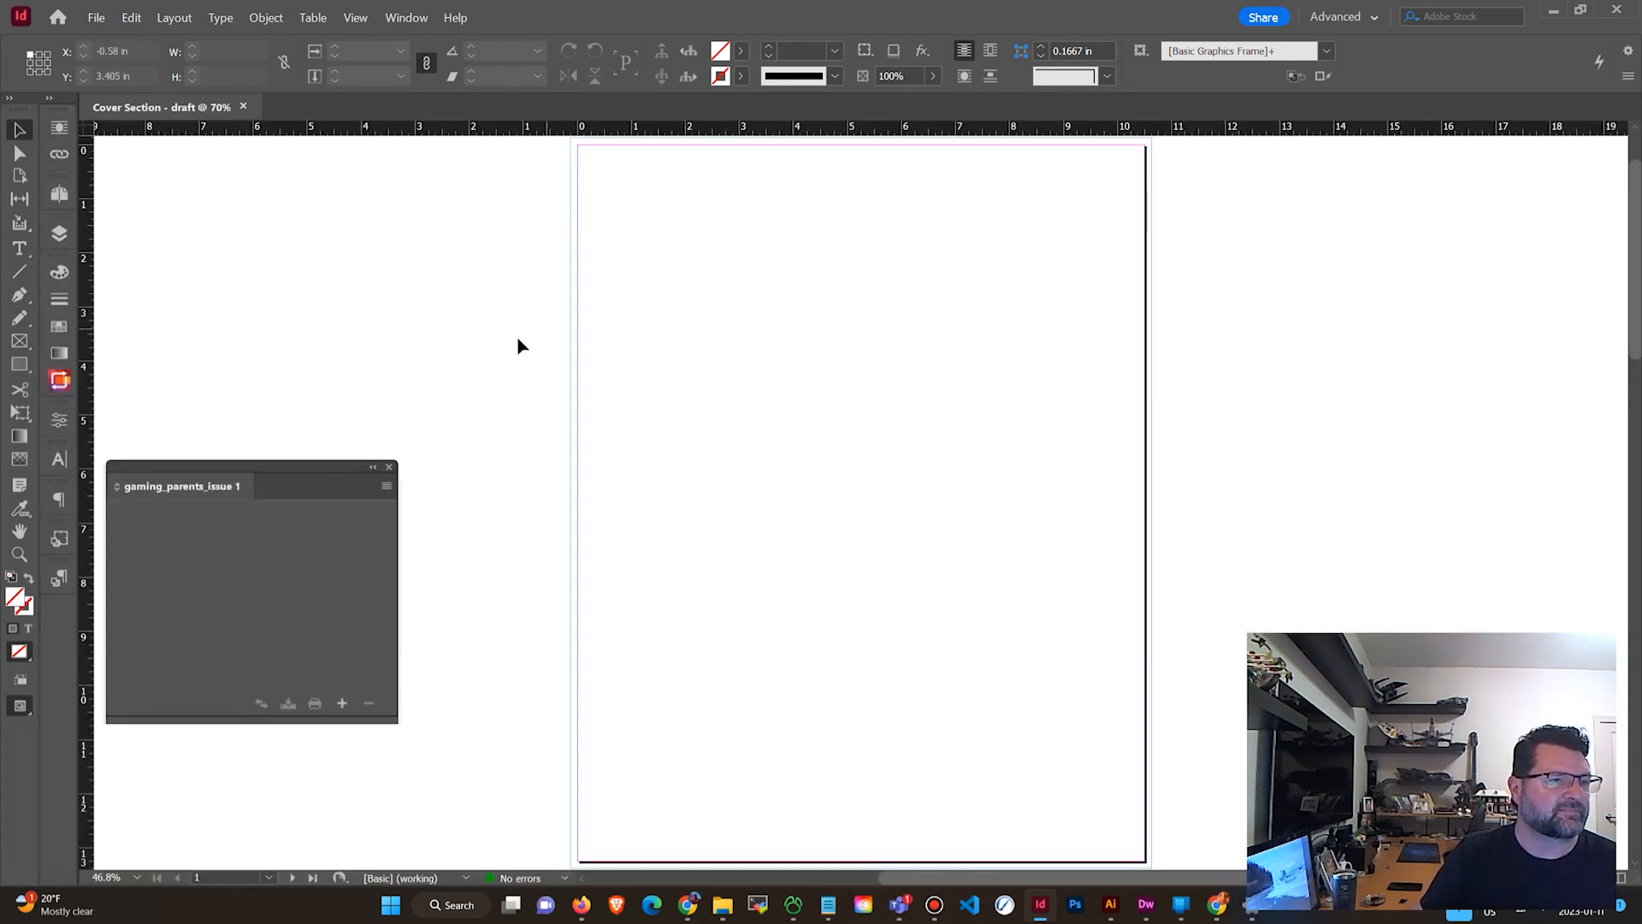
Open Document Setup and set the bleed to 0.125 in on all sides.
scroll(613, 343, down, 3)
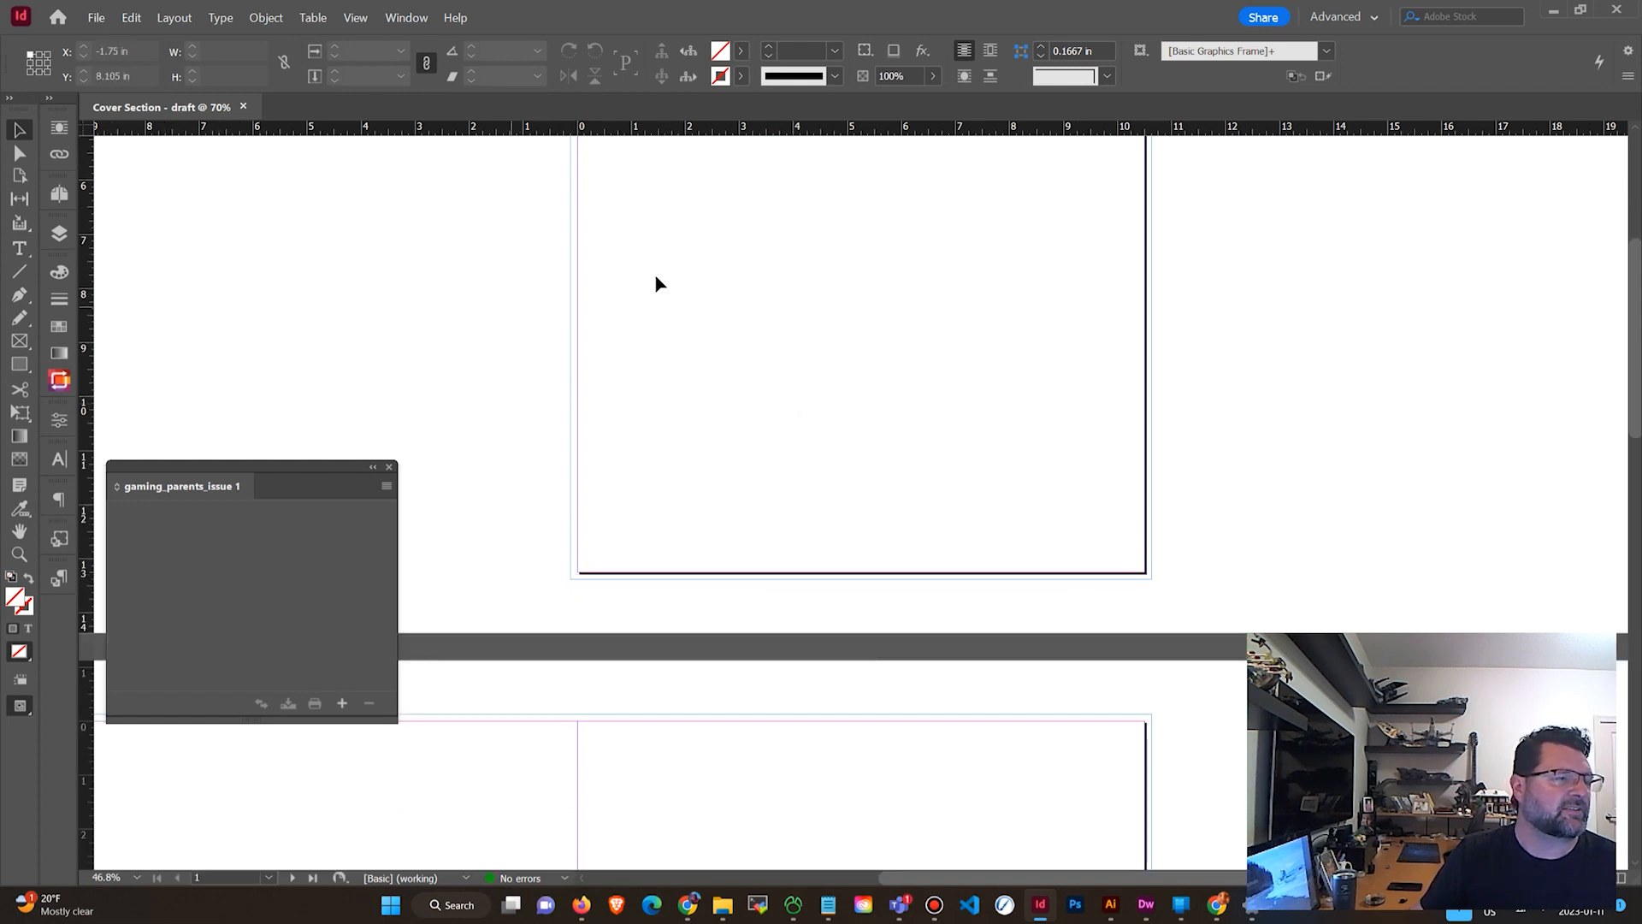
scroll(733, 356, up, 4)
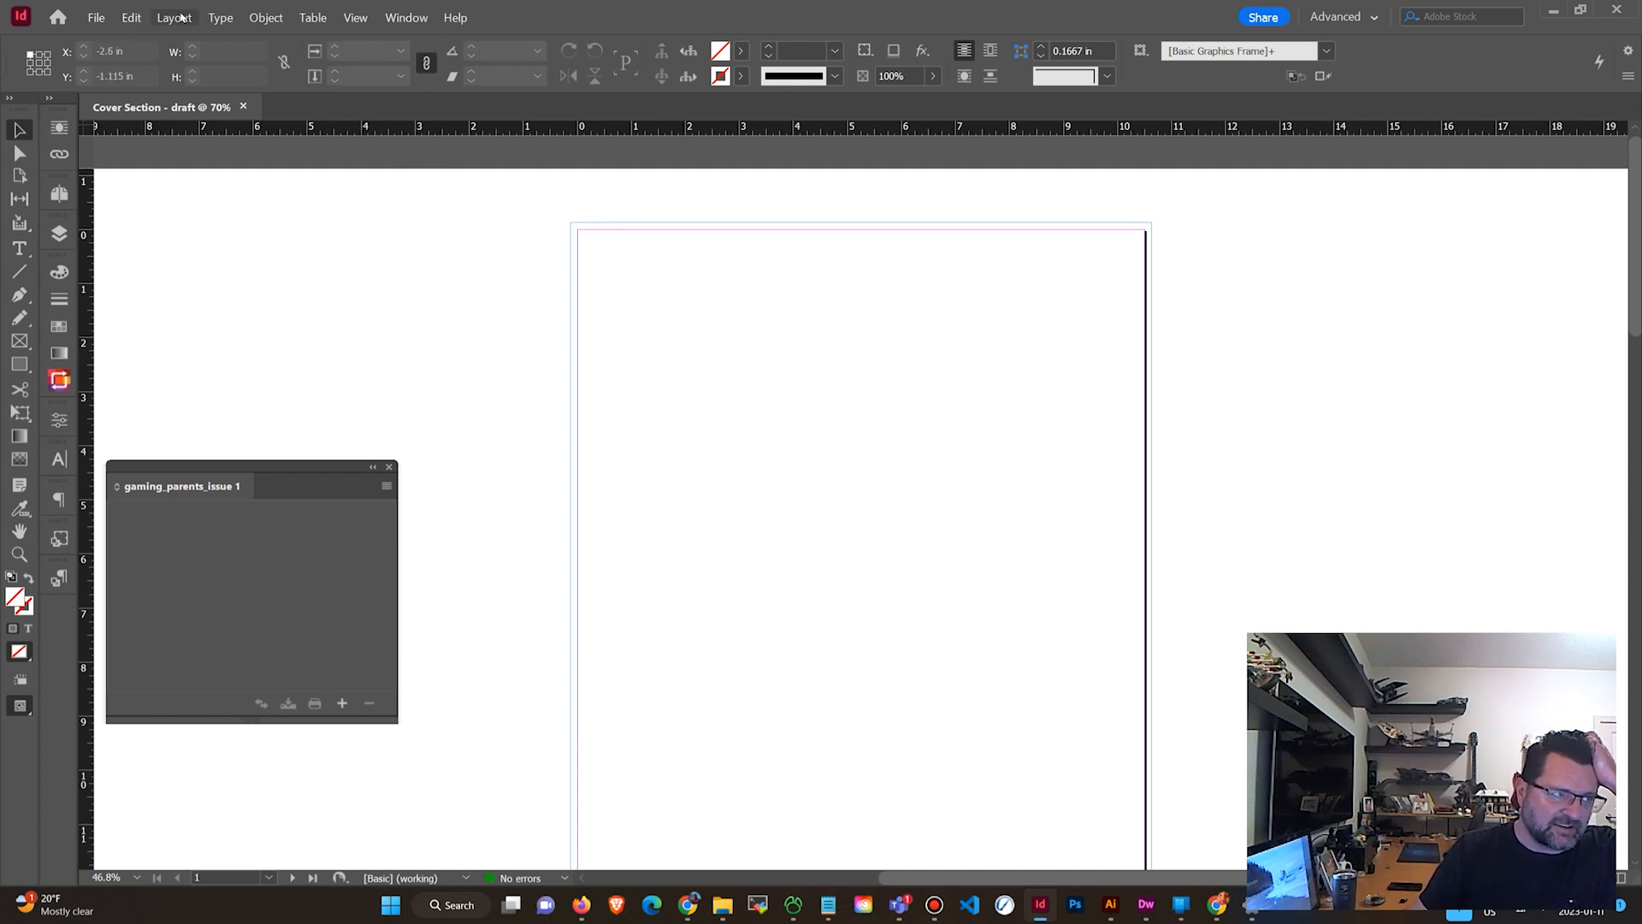
click(133, 17)
click(134, 17)
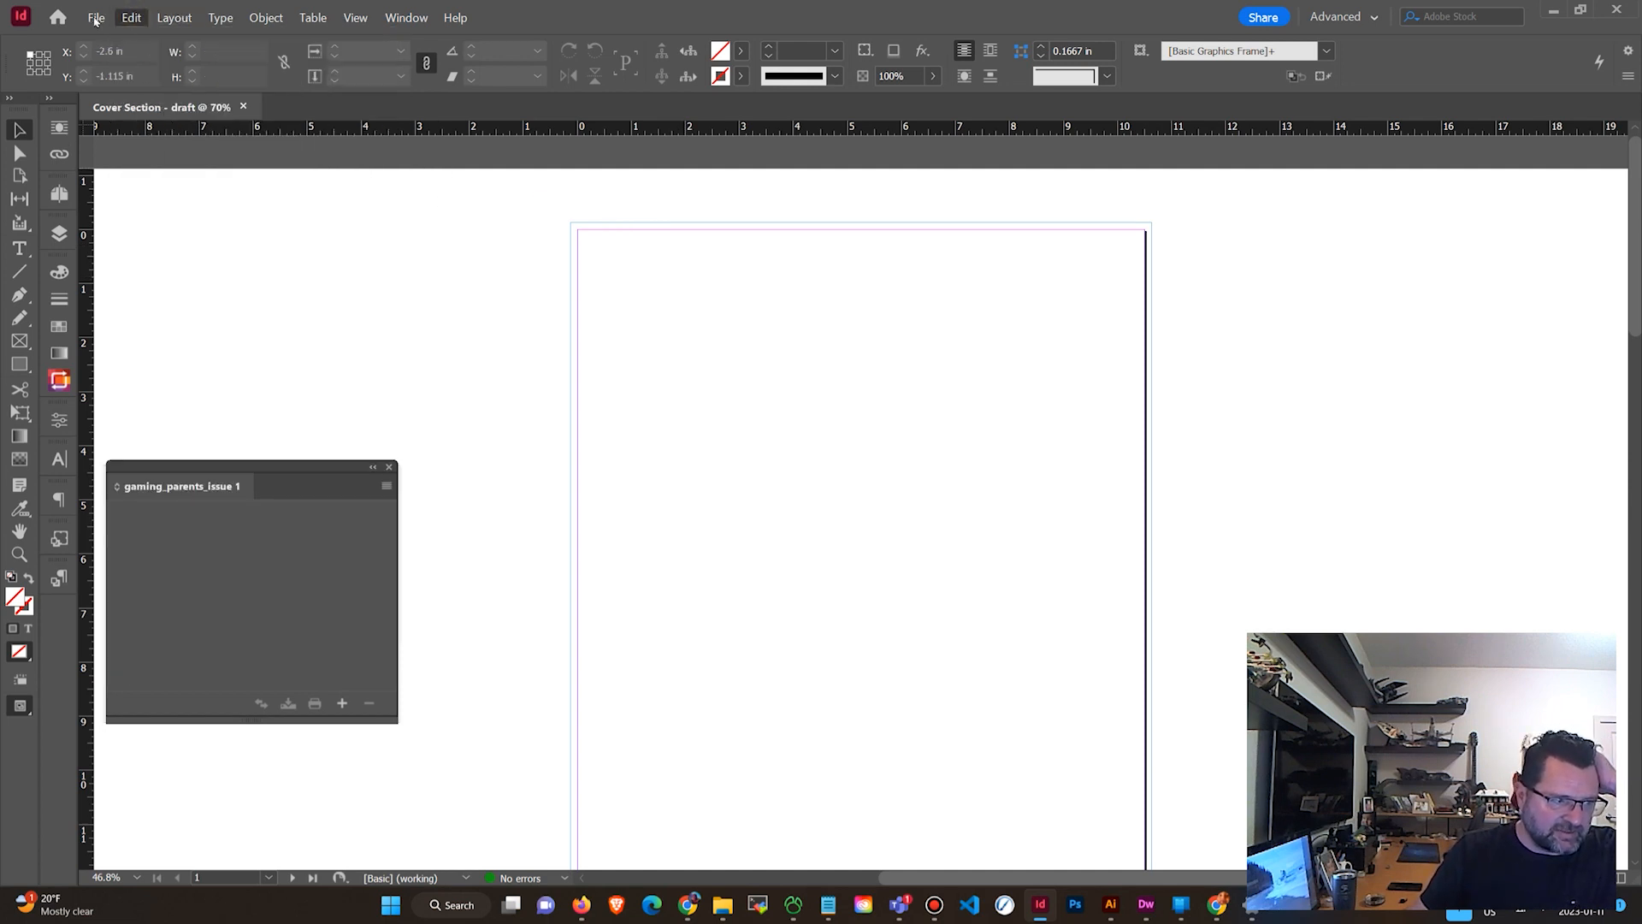
click(96, 18)
click(154, 422)
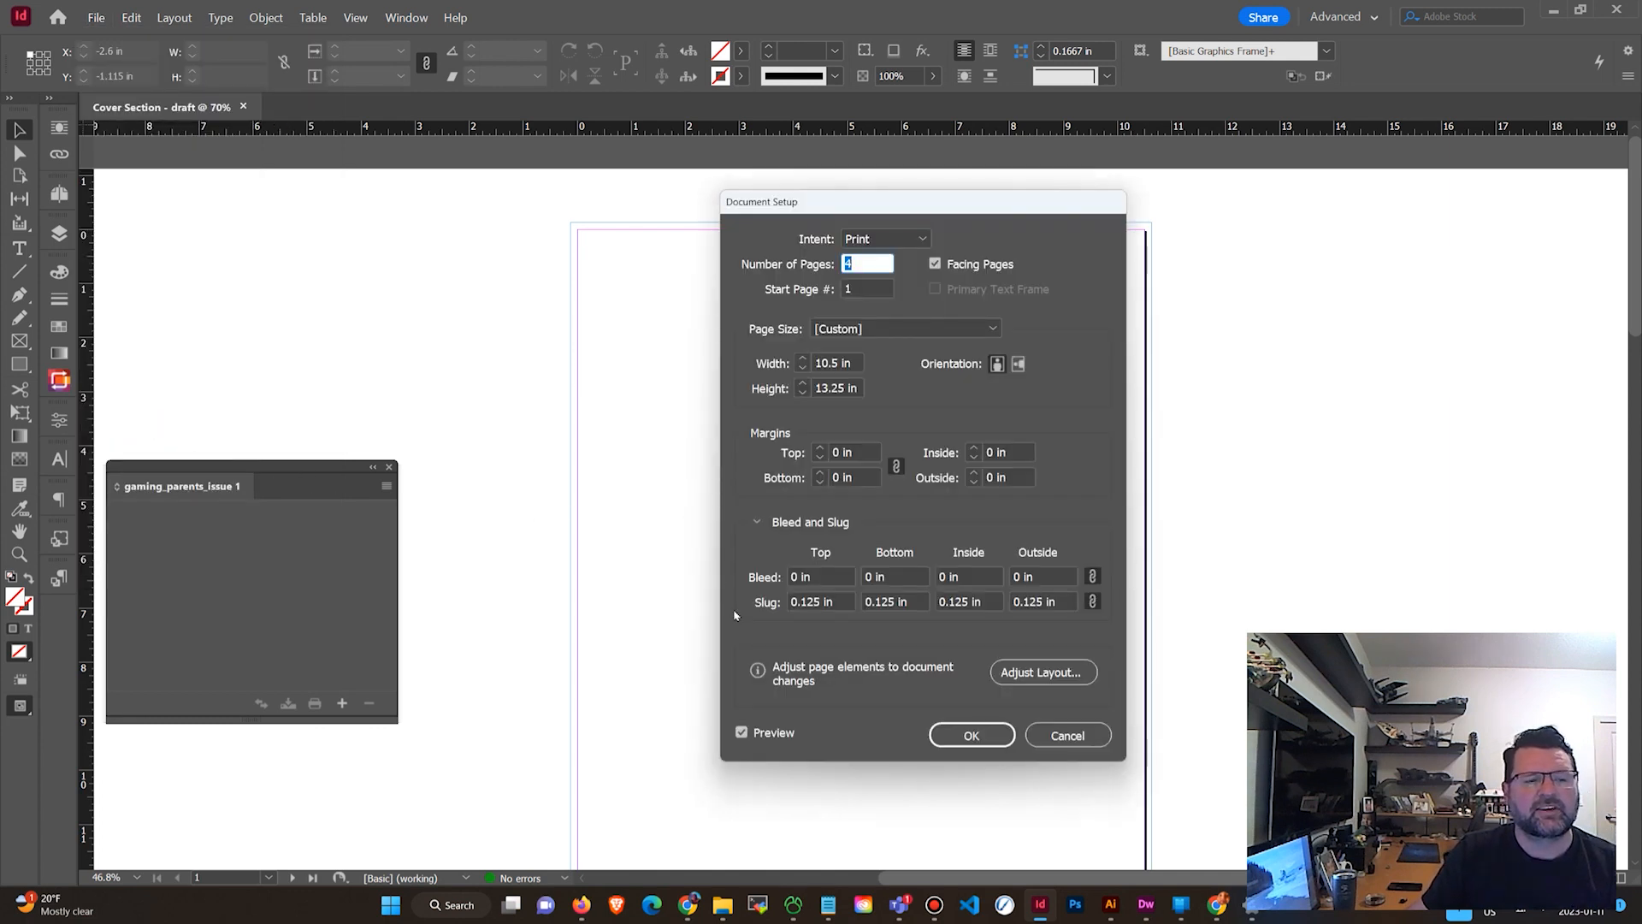
double_click(827, 580)
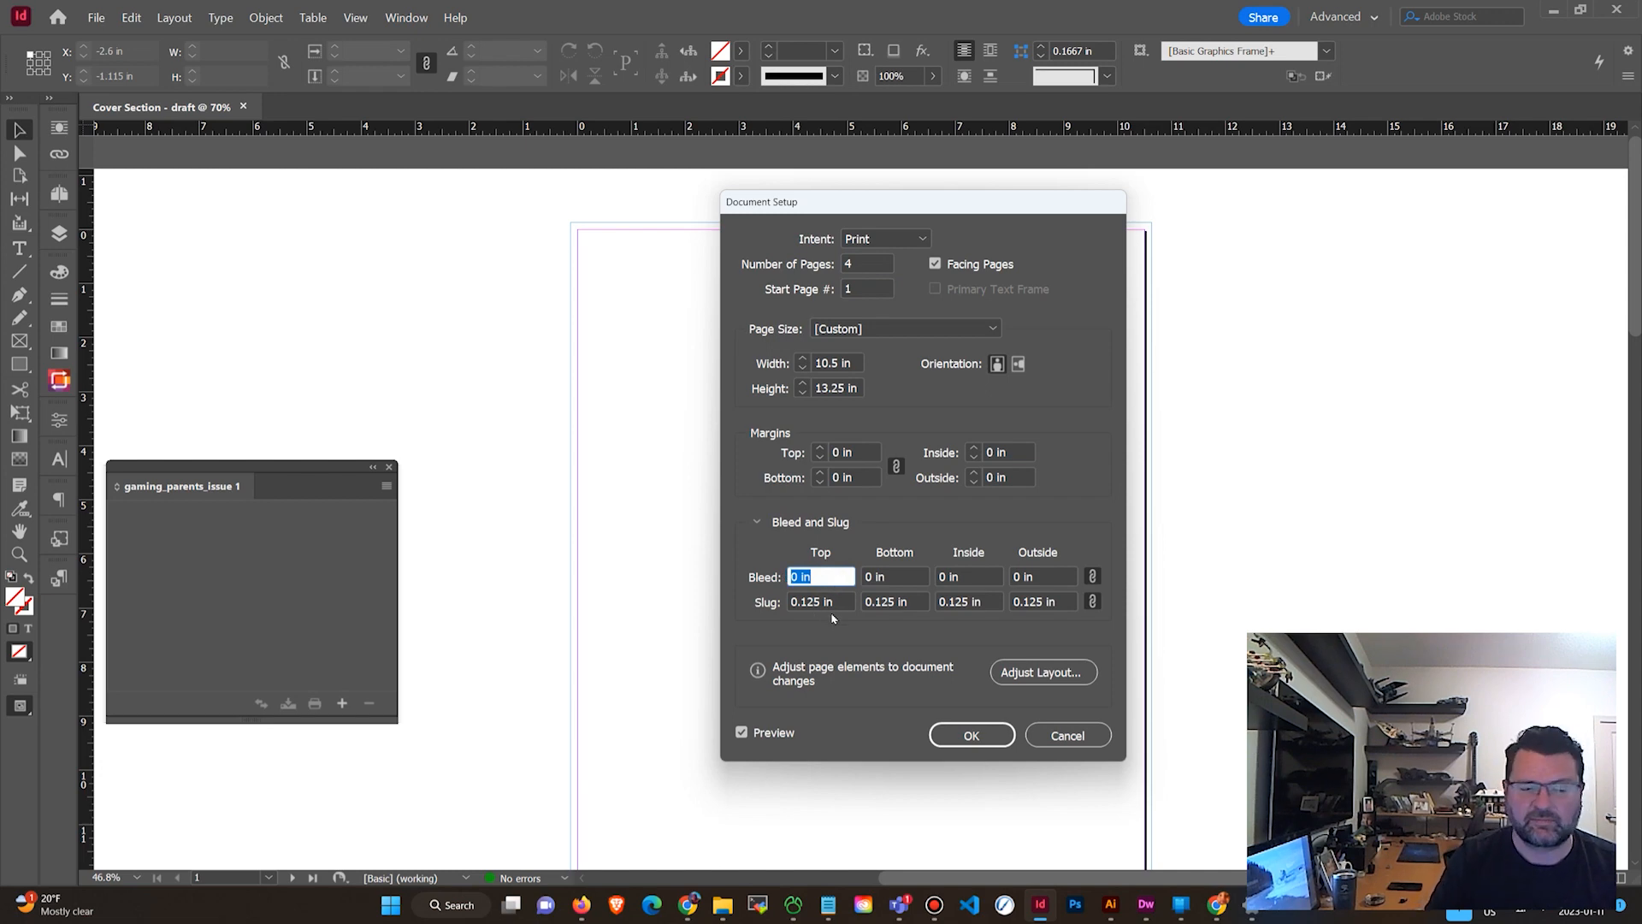
text(.125)
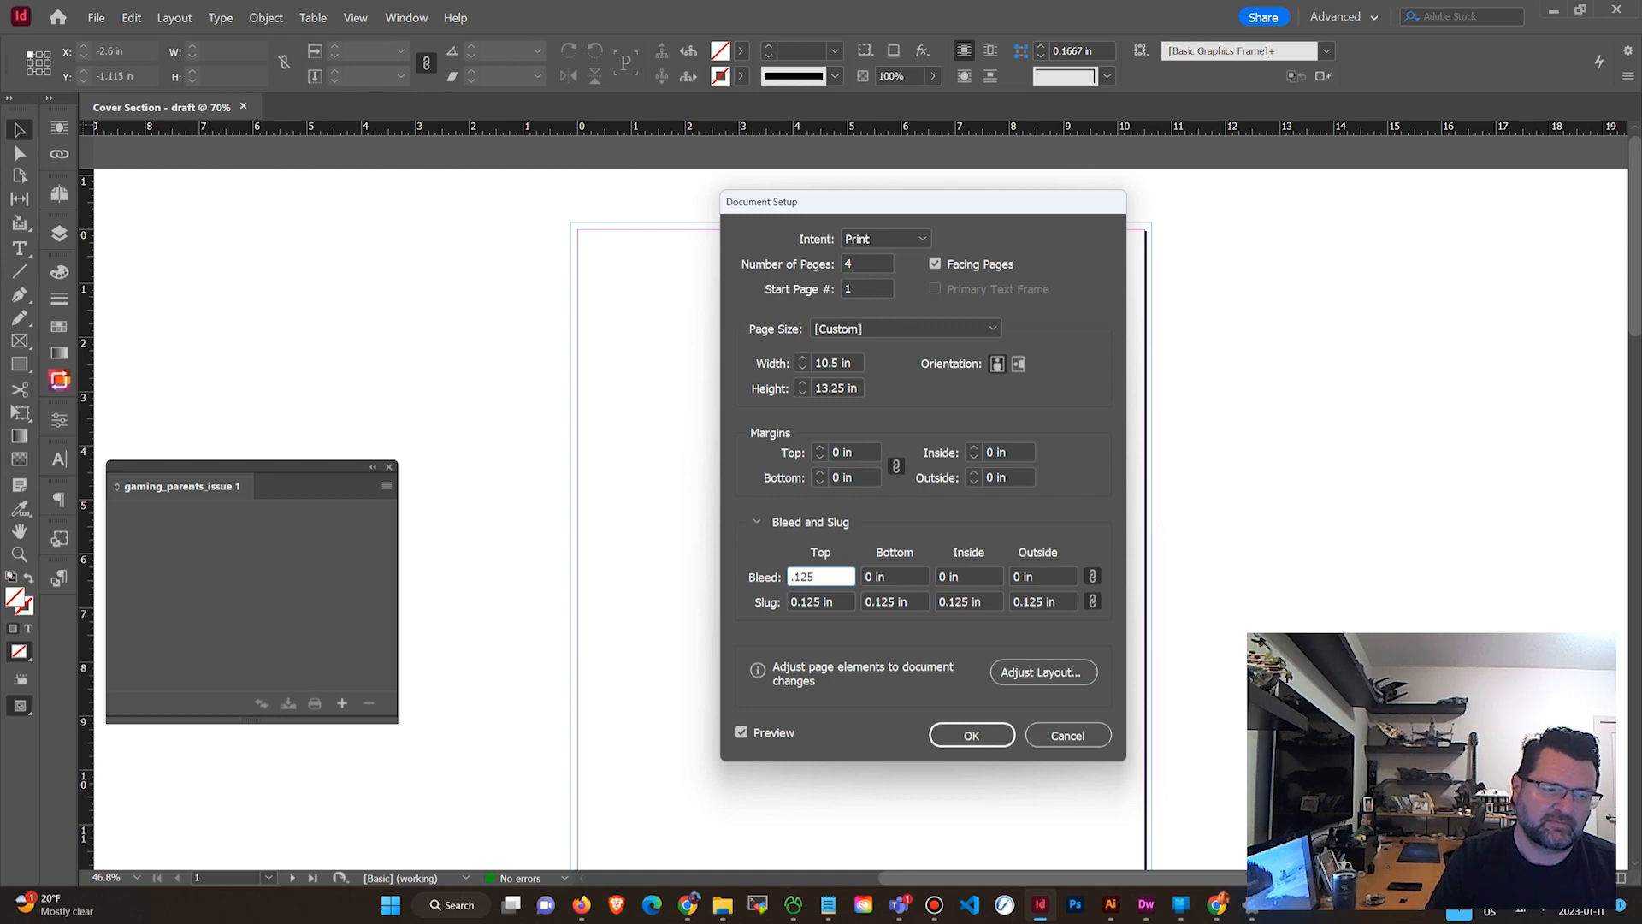
key(Tab)
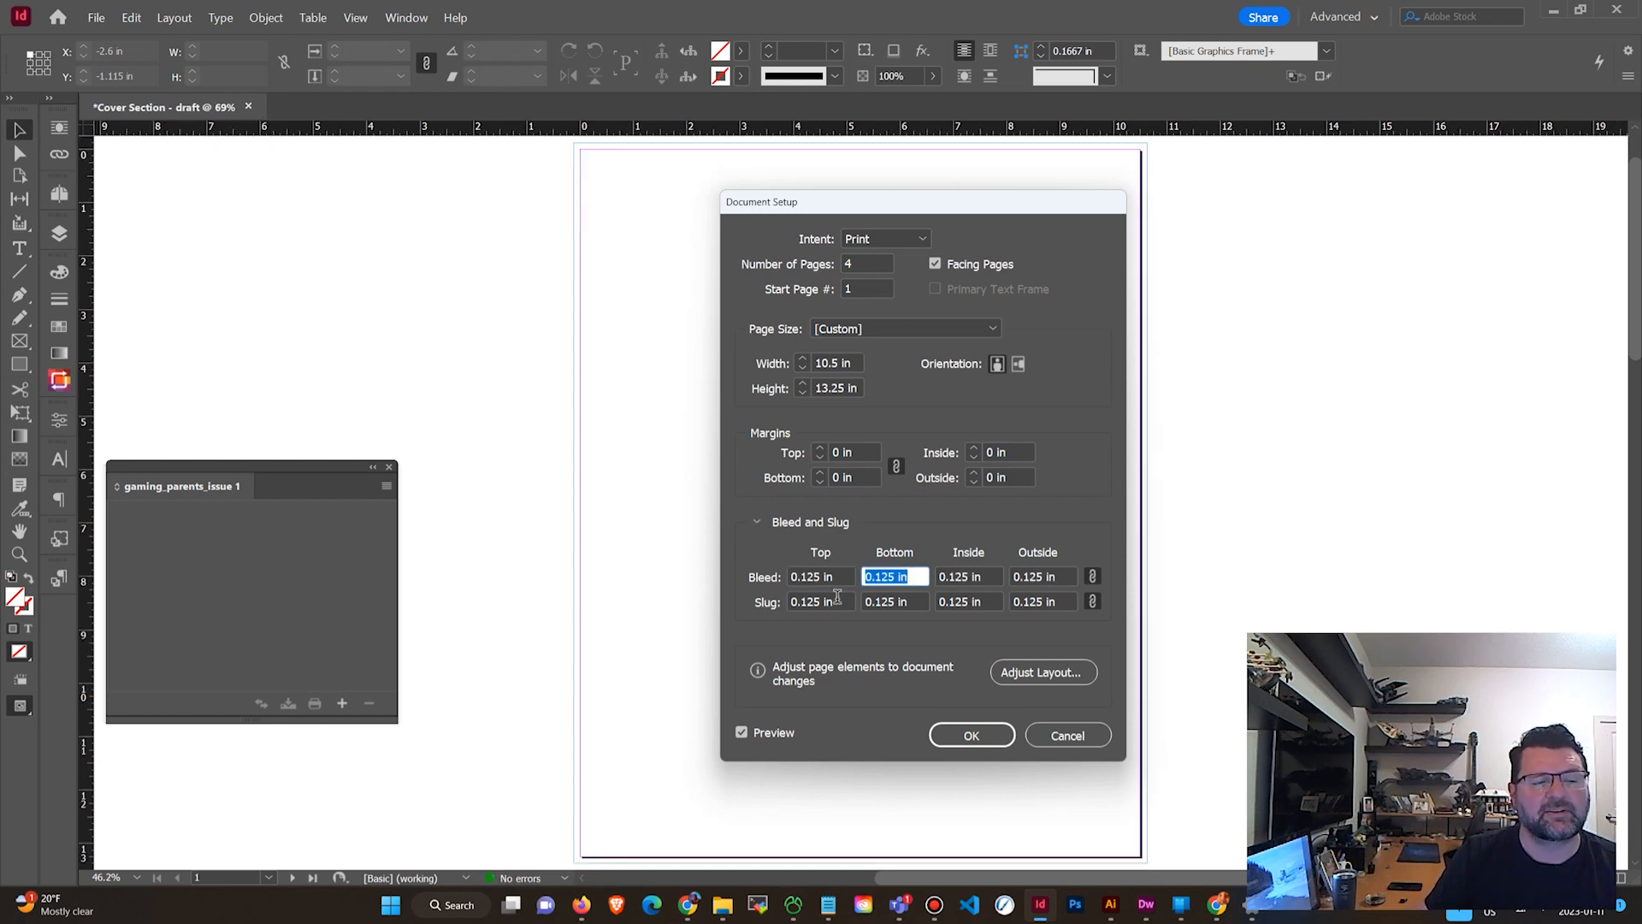
Set the slug to 0 in on all sides and toggle the slug values link.
triple_click(835, 602)
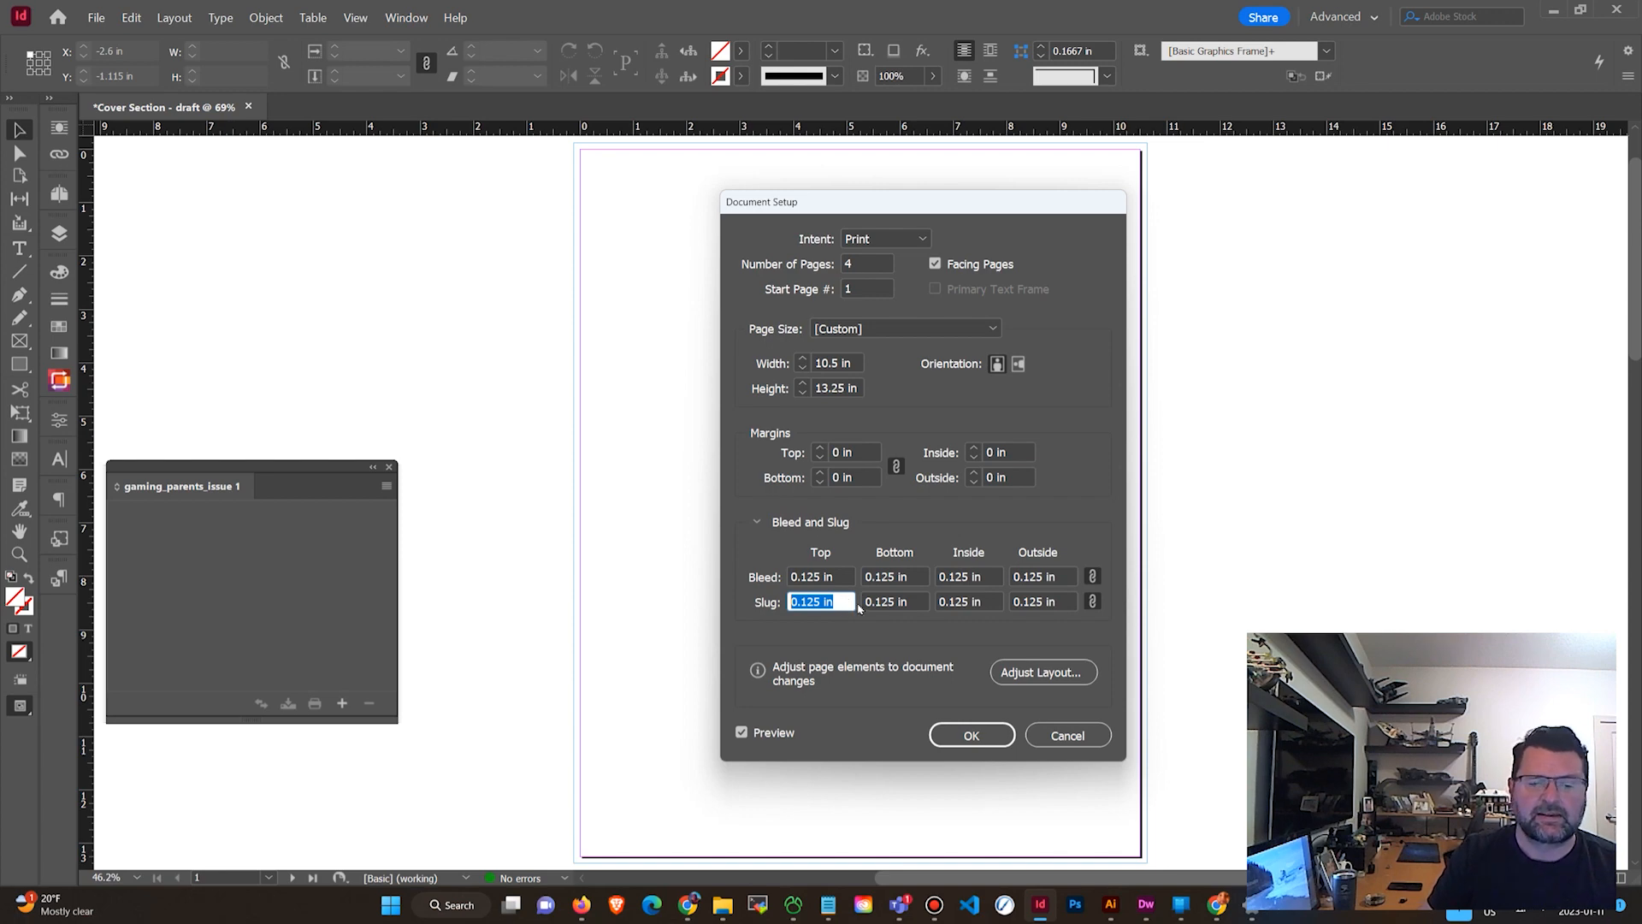
text(0)
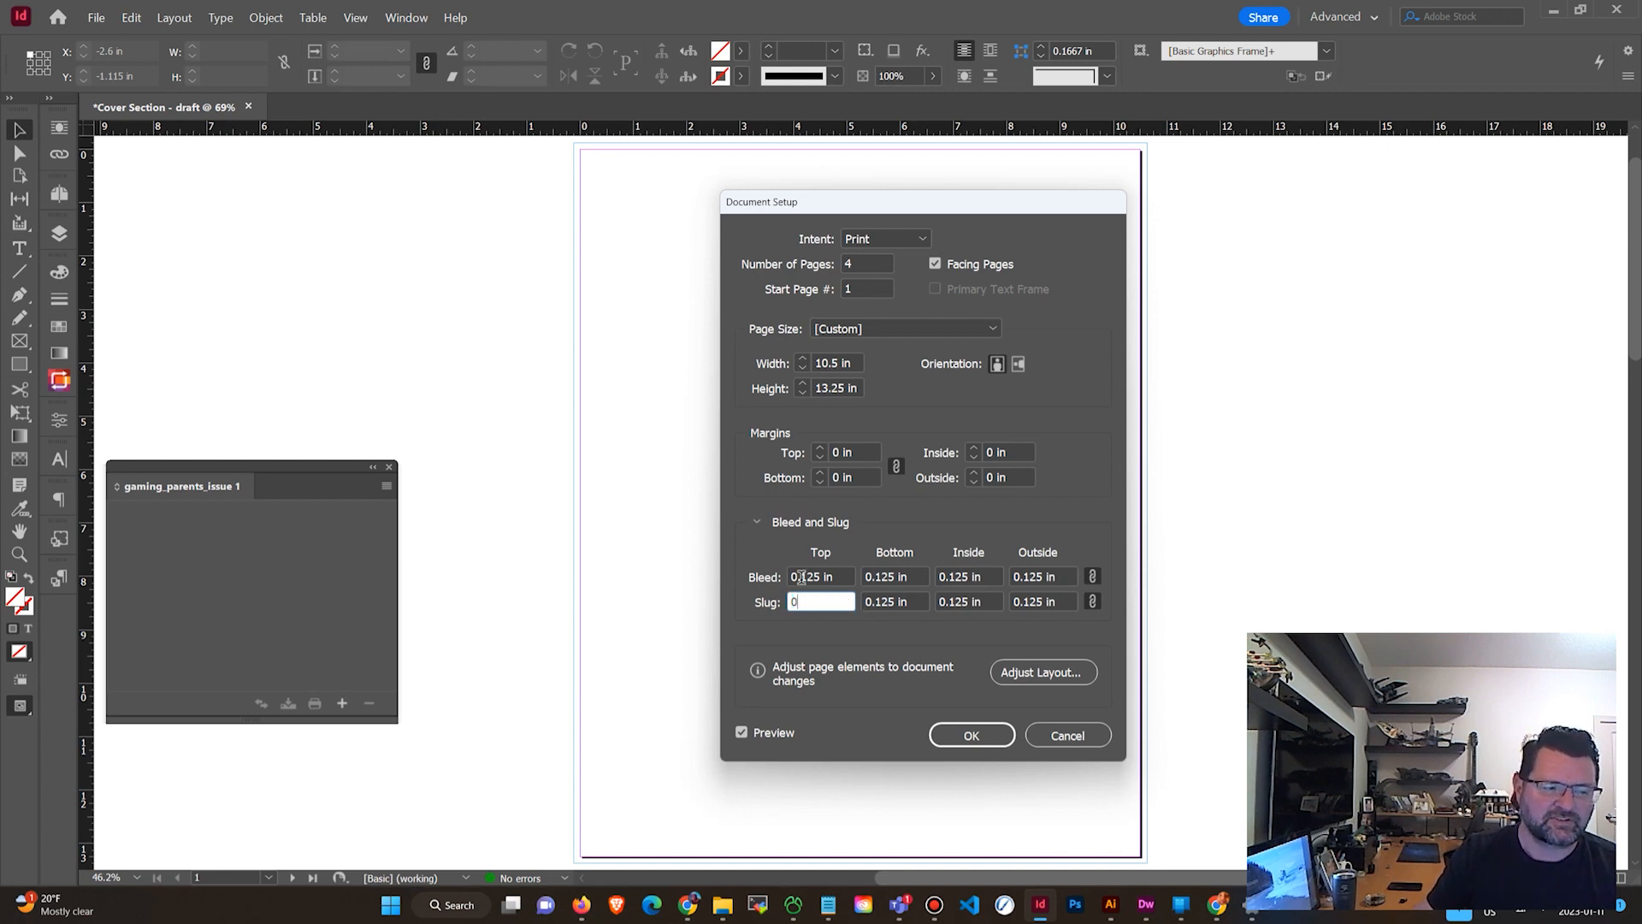
key(Tab)
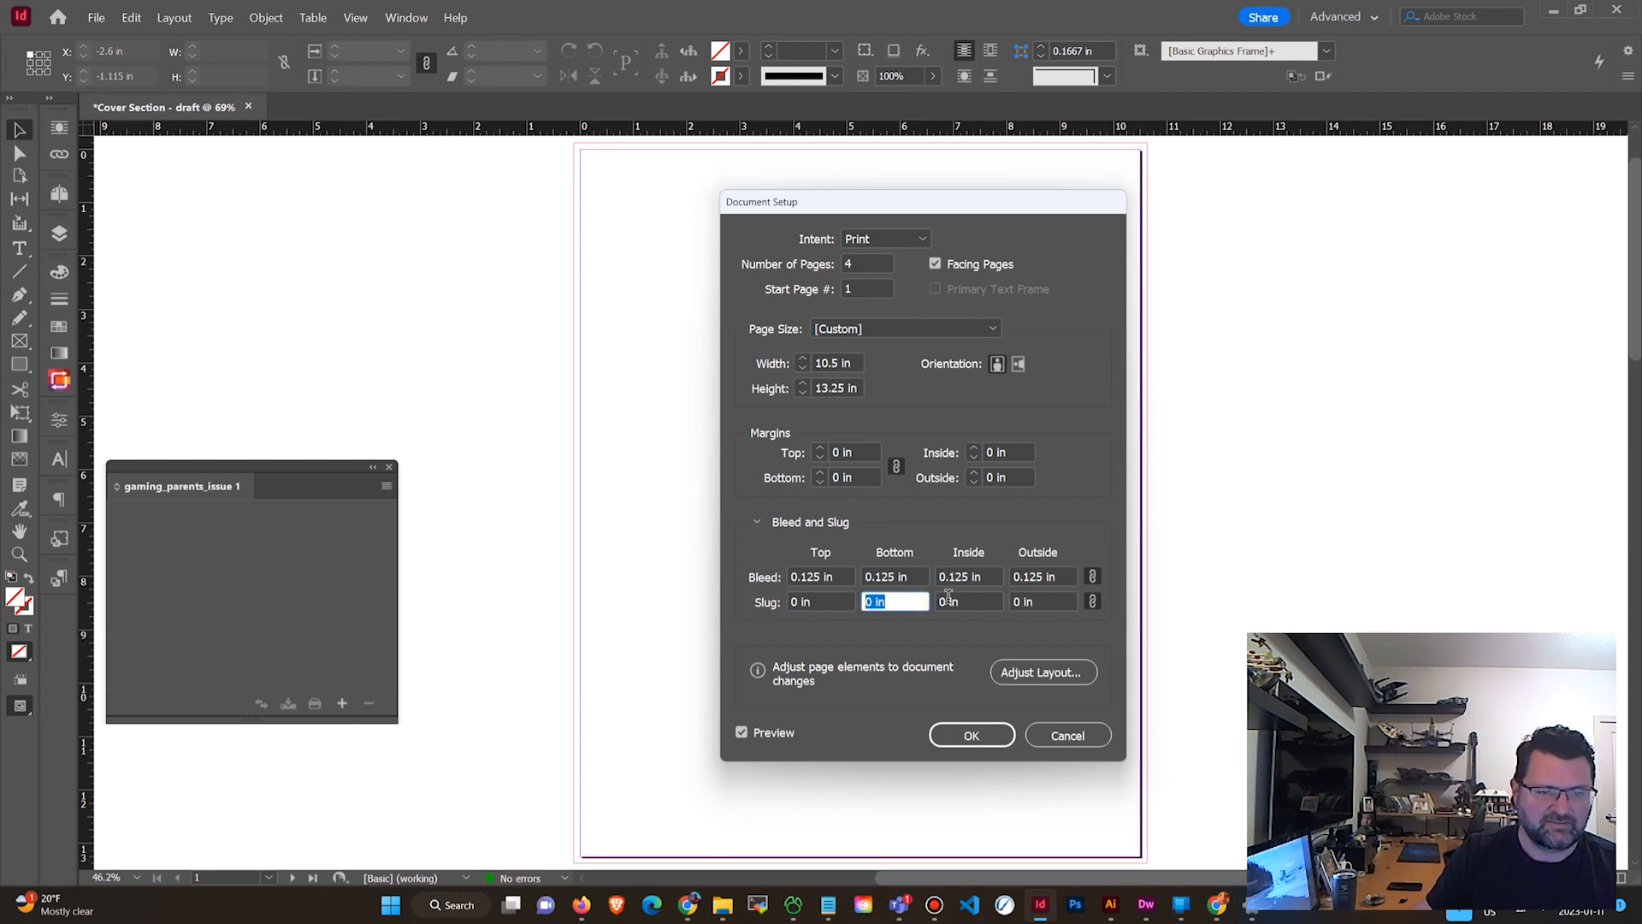
click(1092, 602)
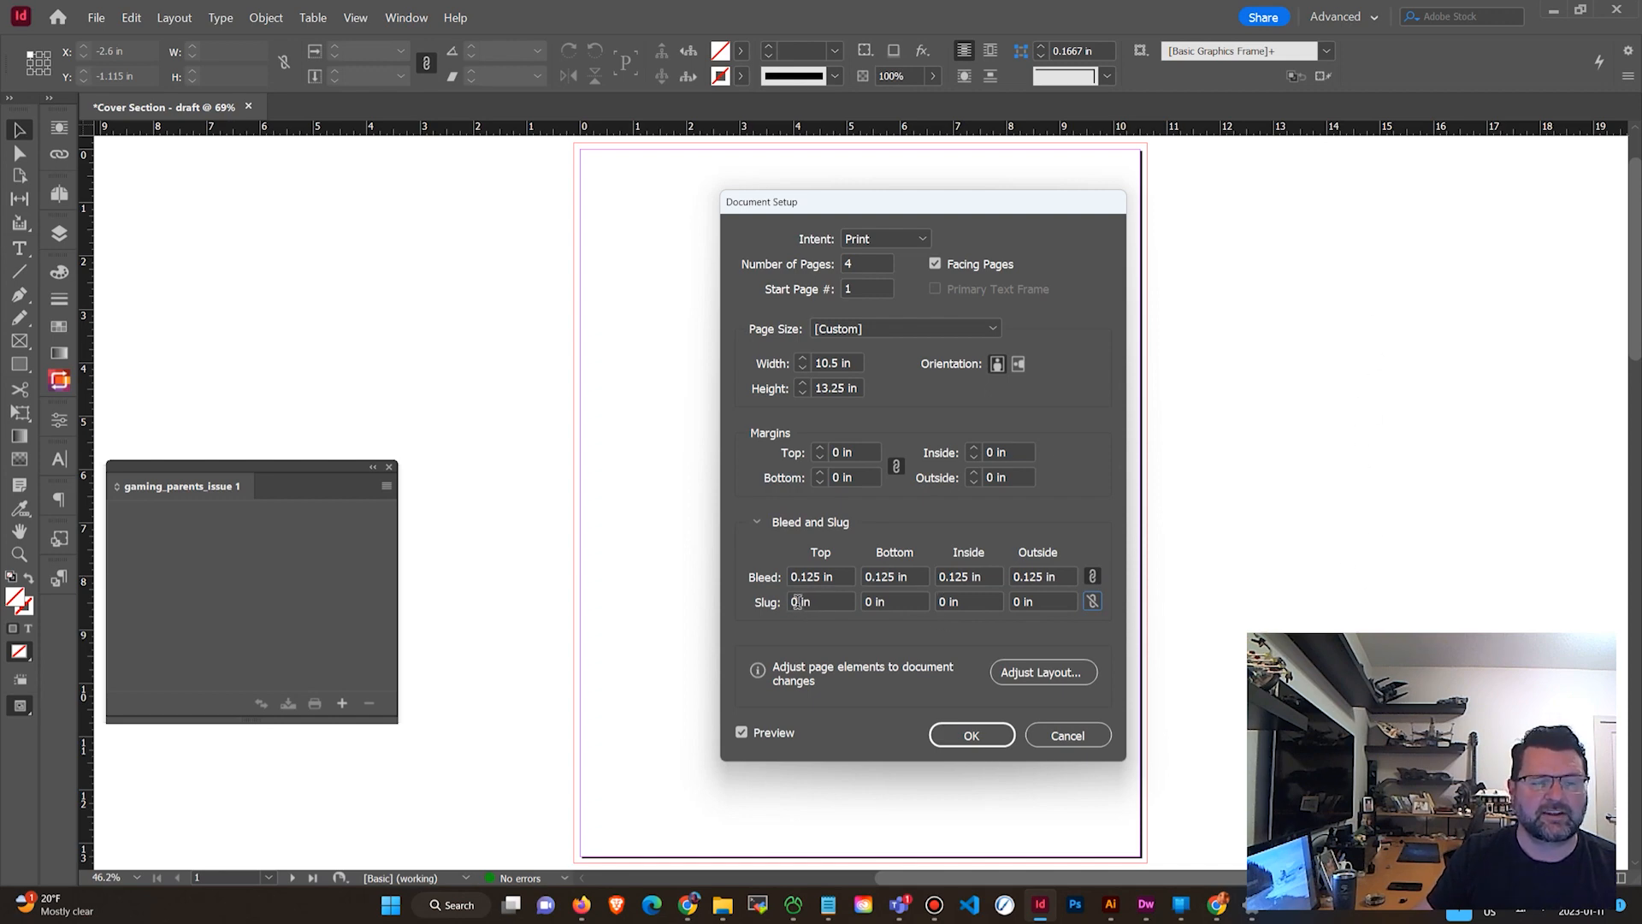
Set the bottom slug to 2 in and apply the document setup changes.
double_click(872, 602)
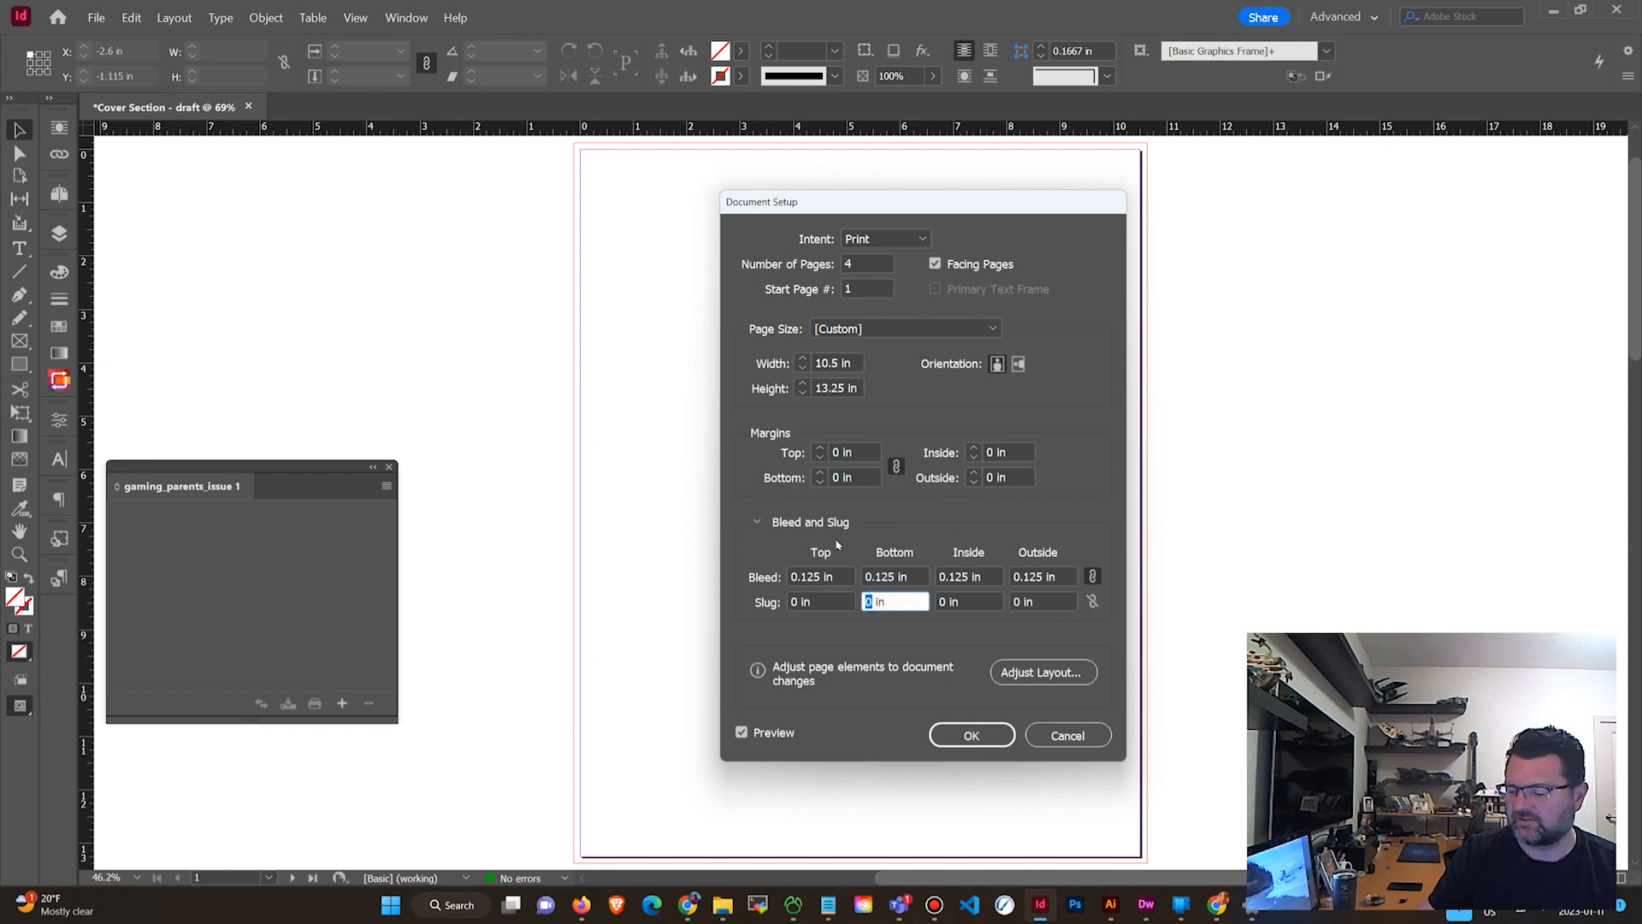
text(2)
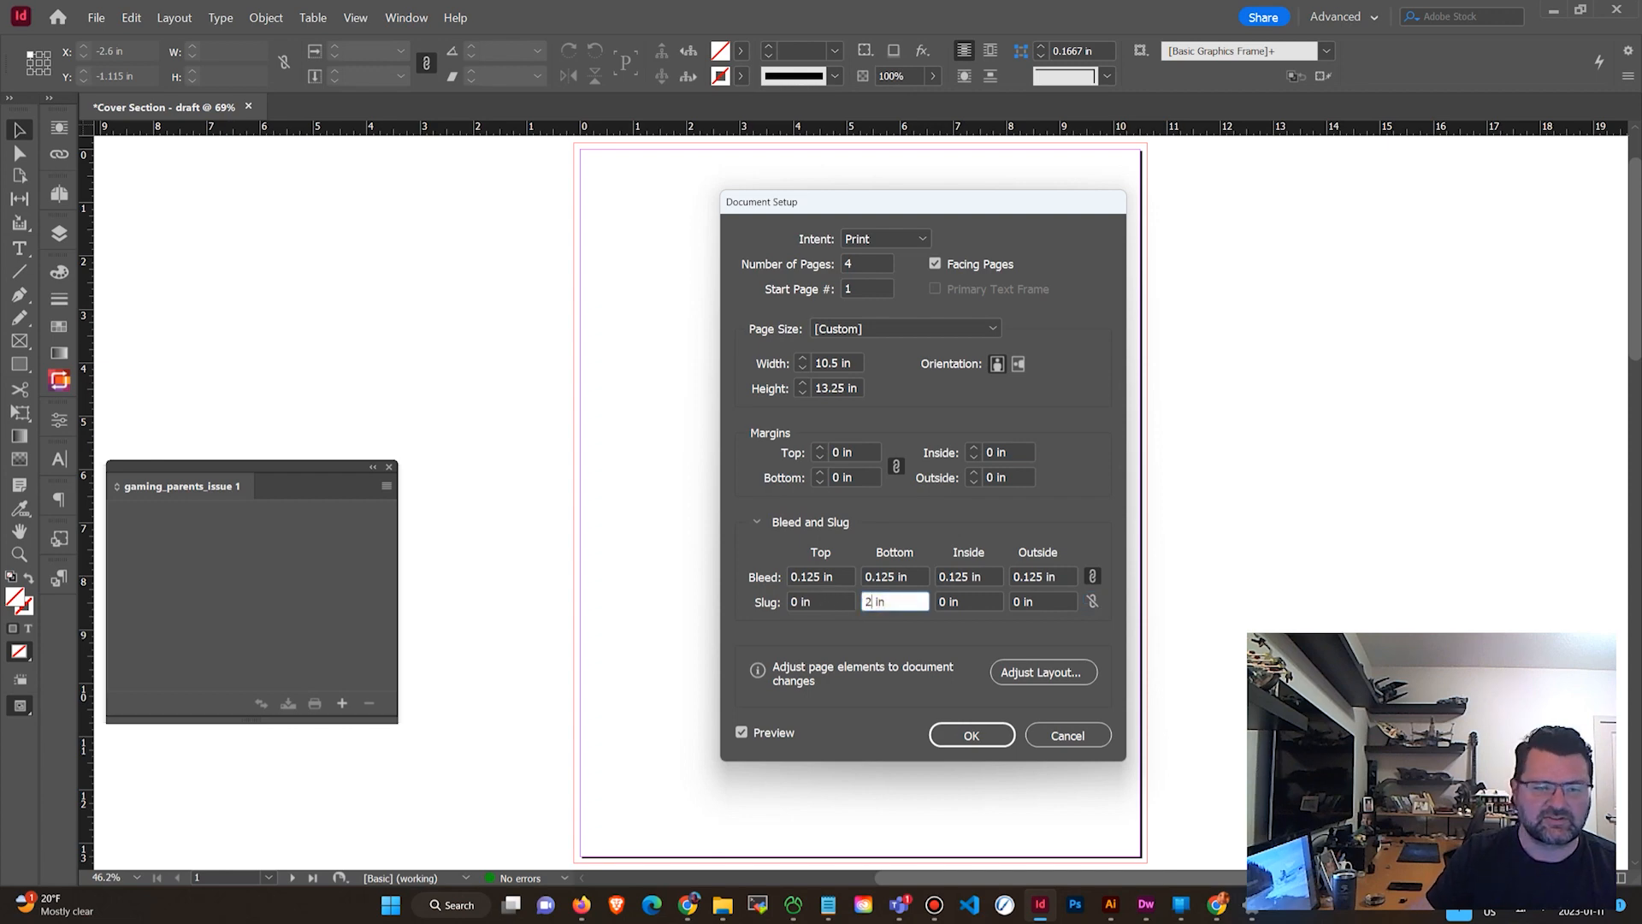
click(990, 742)
scroll(1103, 582, down, 4)
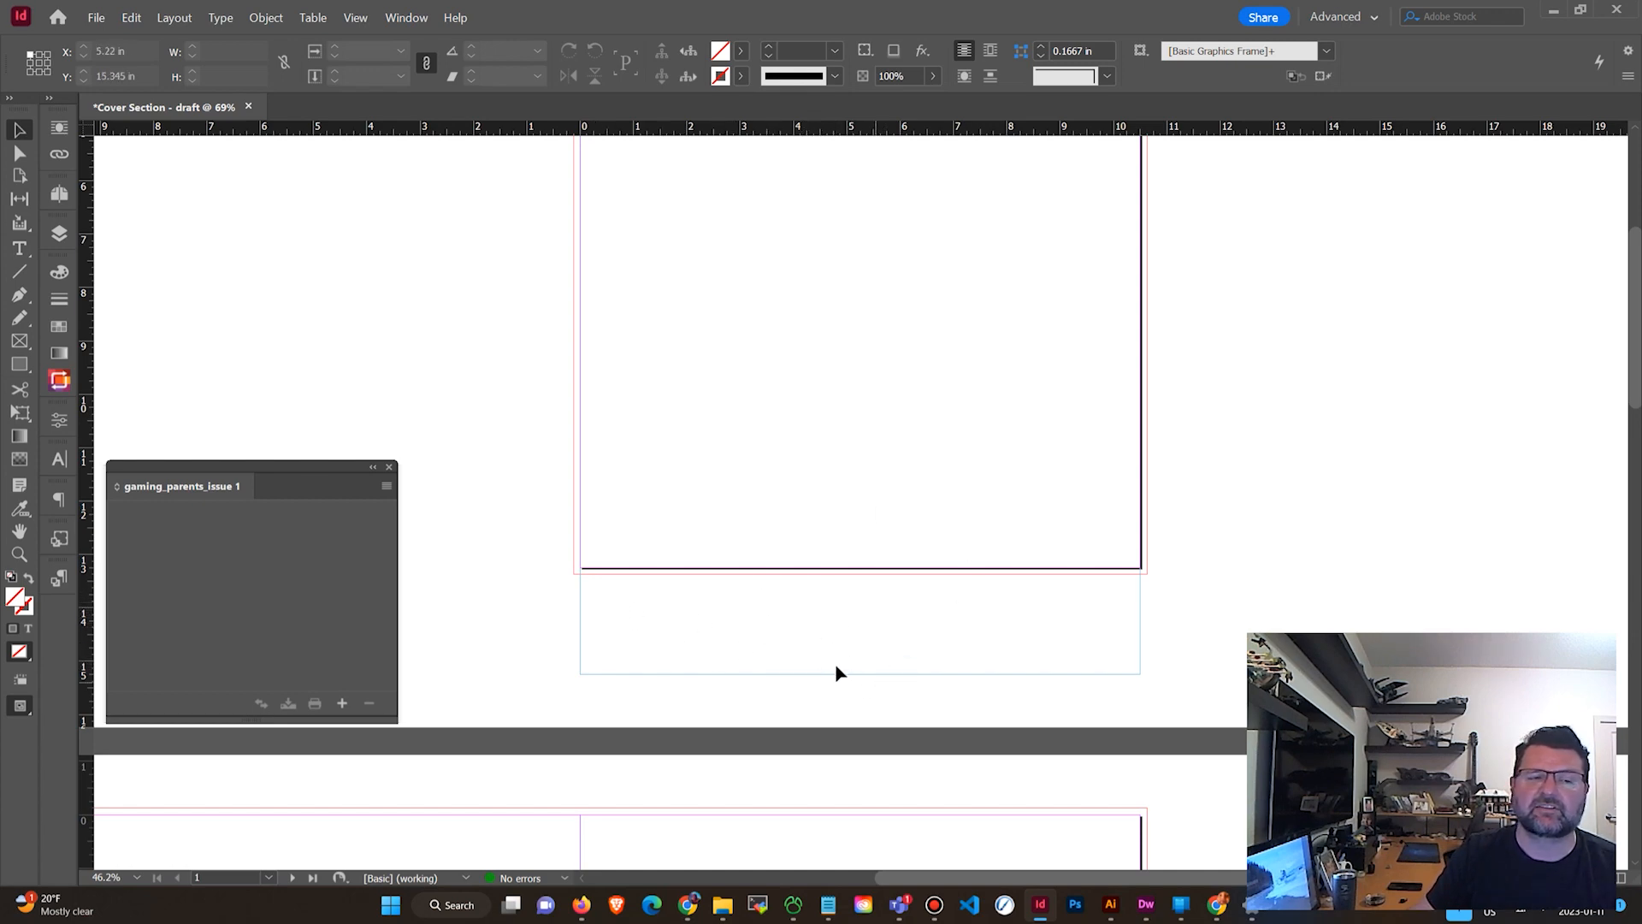
scroll(765, 654, up, 5)
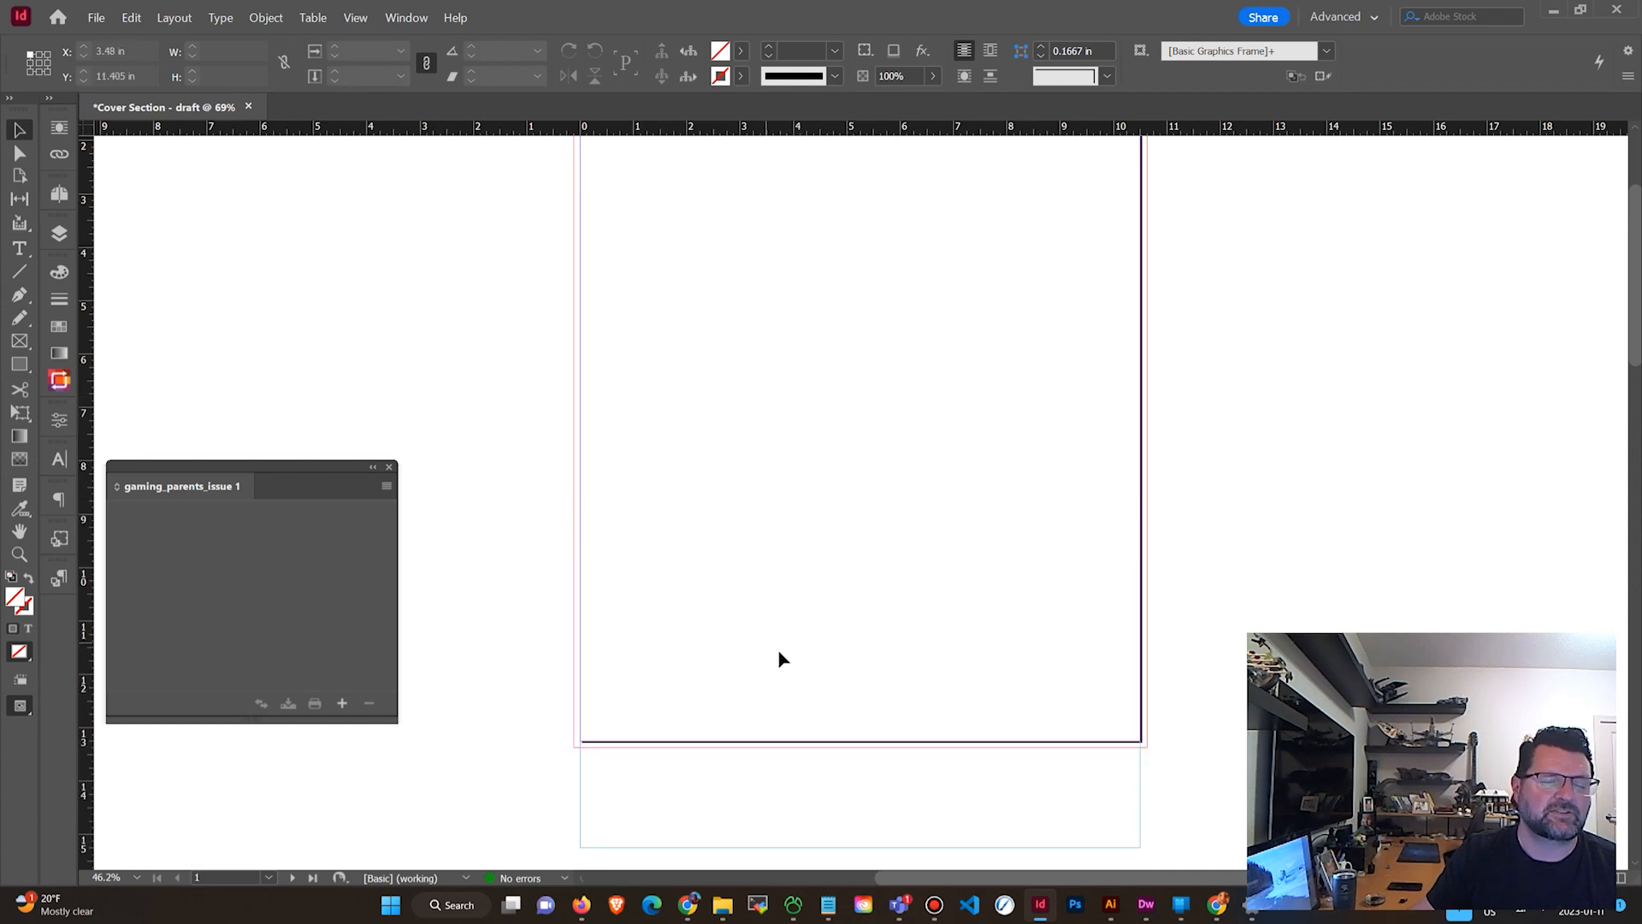
scroll(785, 660, down, 2)
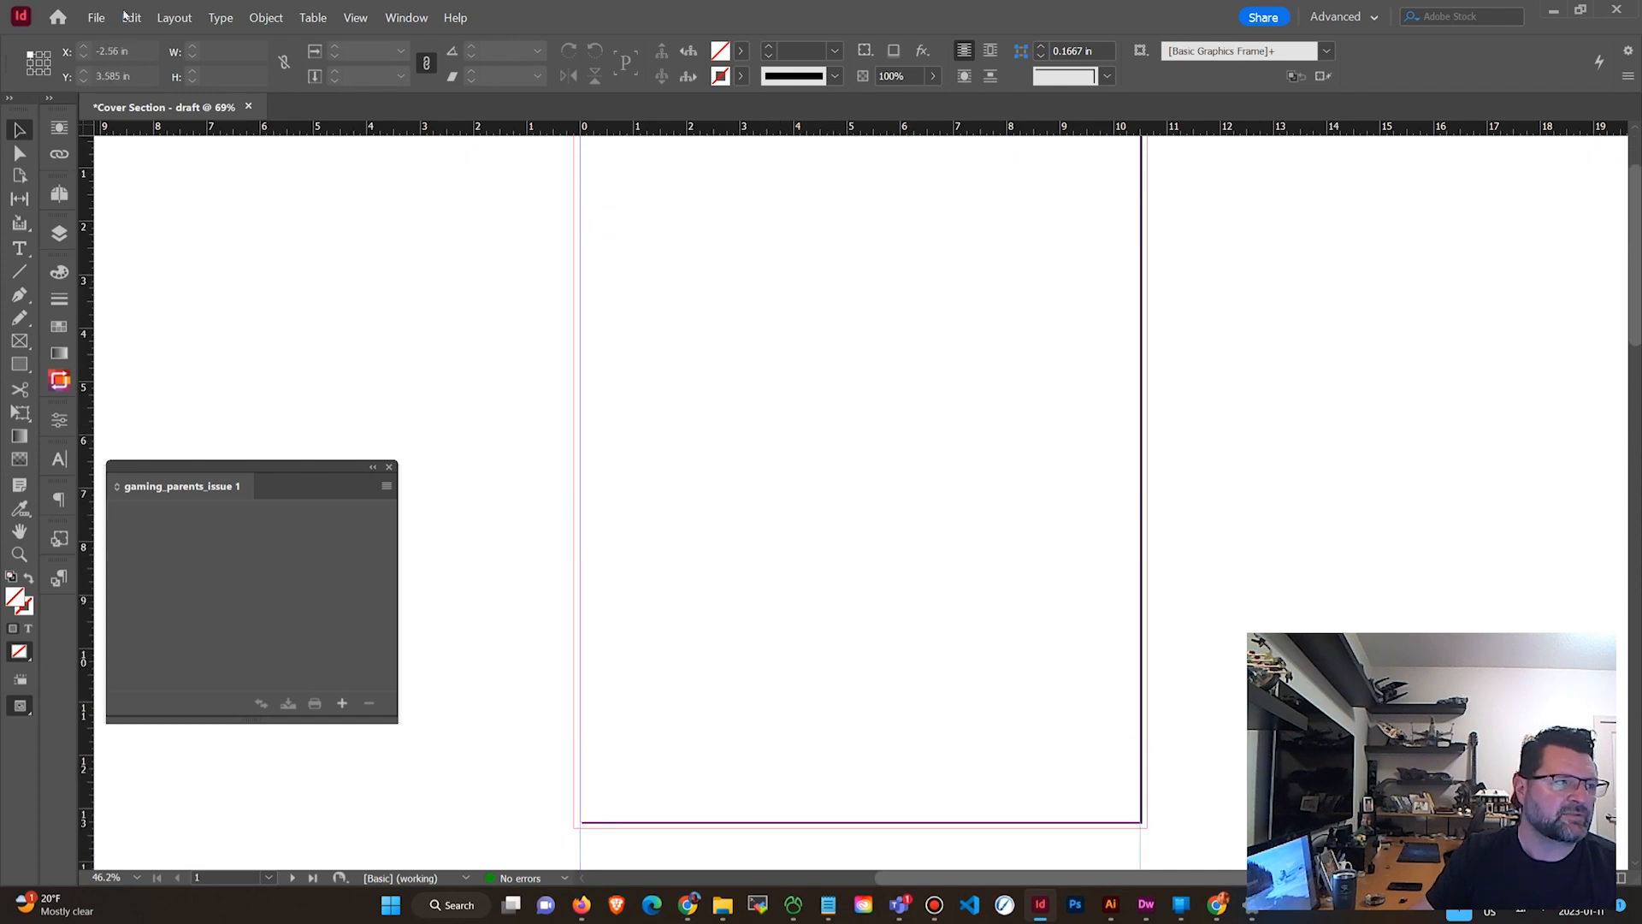
scroll(605, 303, up, 2)
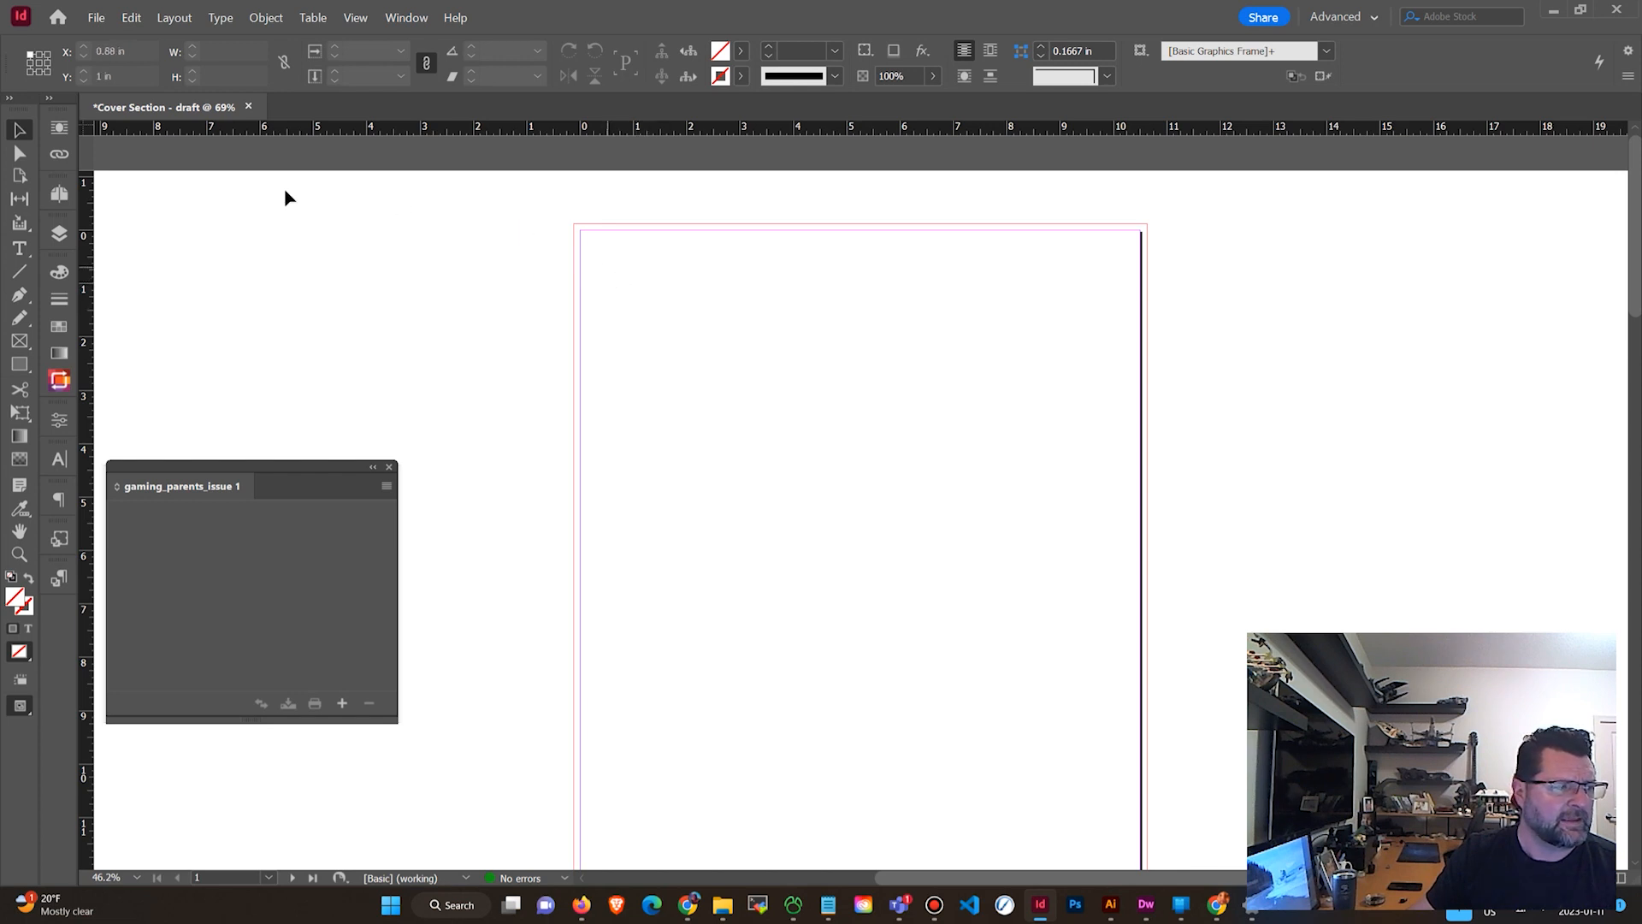
Open the Pages panel and navigate through the document's pages and spreads.
click(60, 193)
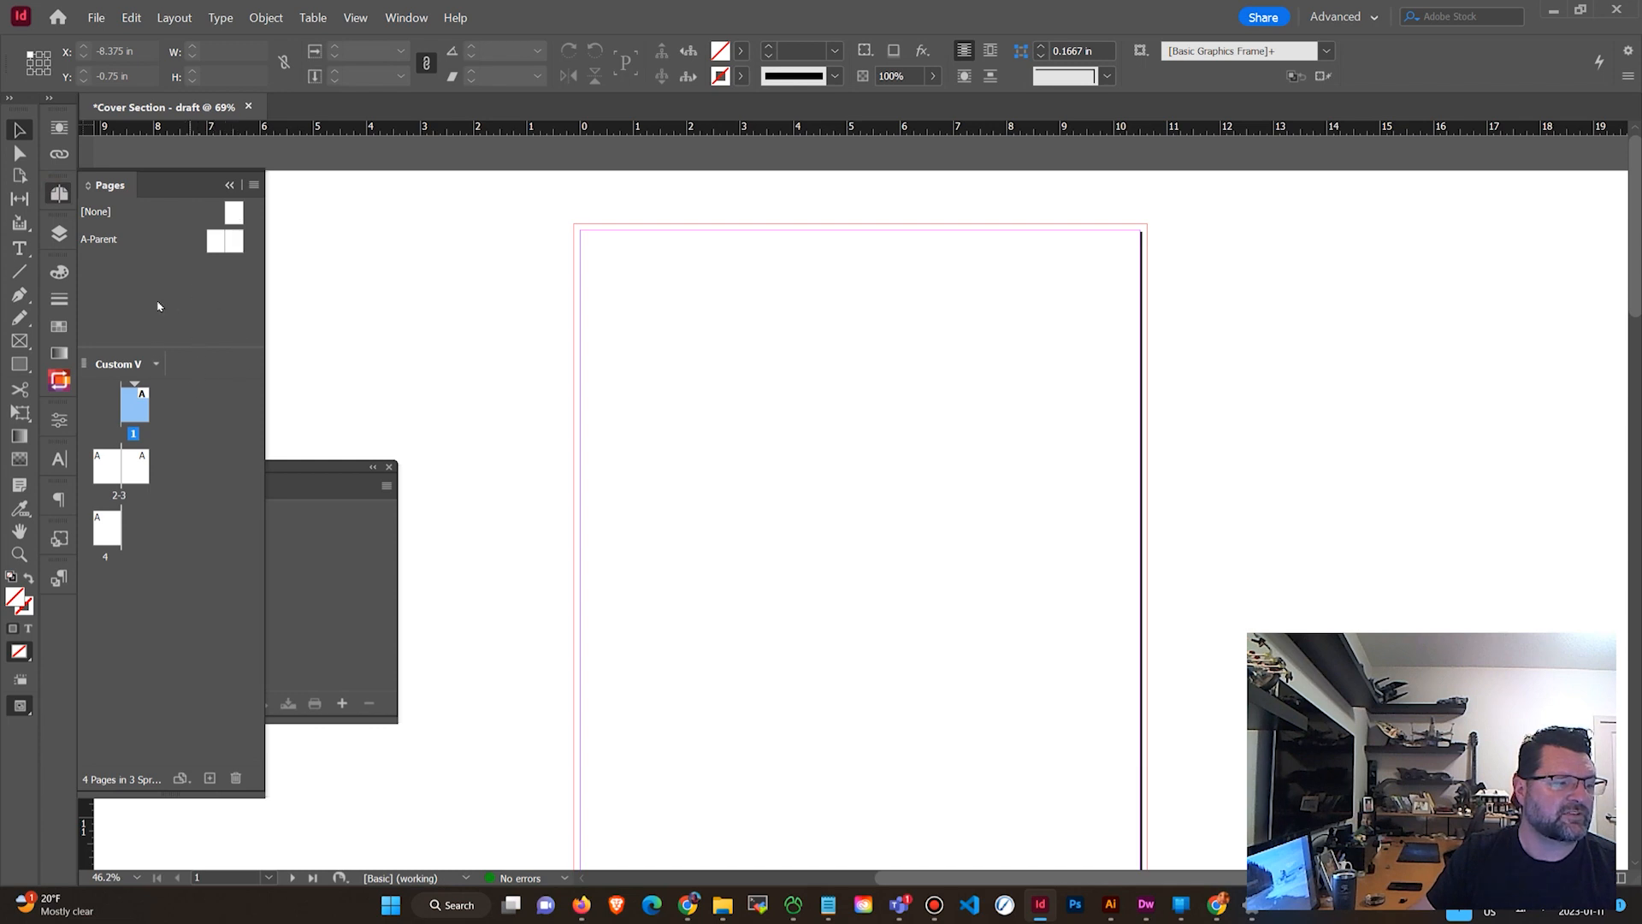
double_click(109, 473)
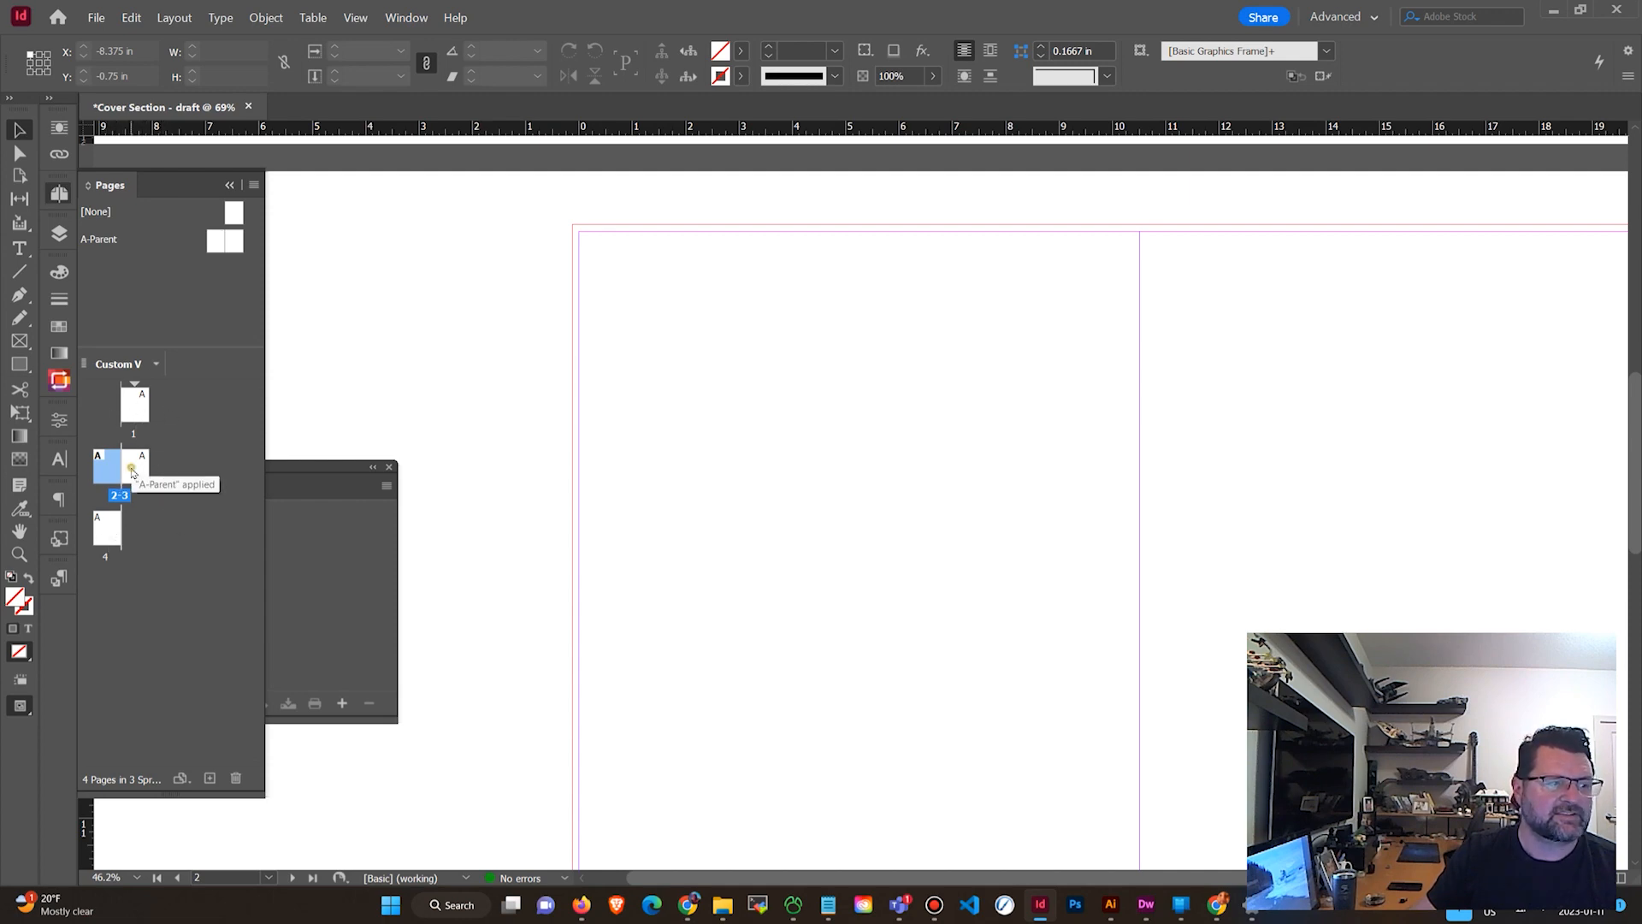
double_click(131, 470)
double_click(110, 468)
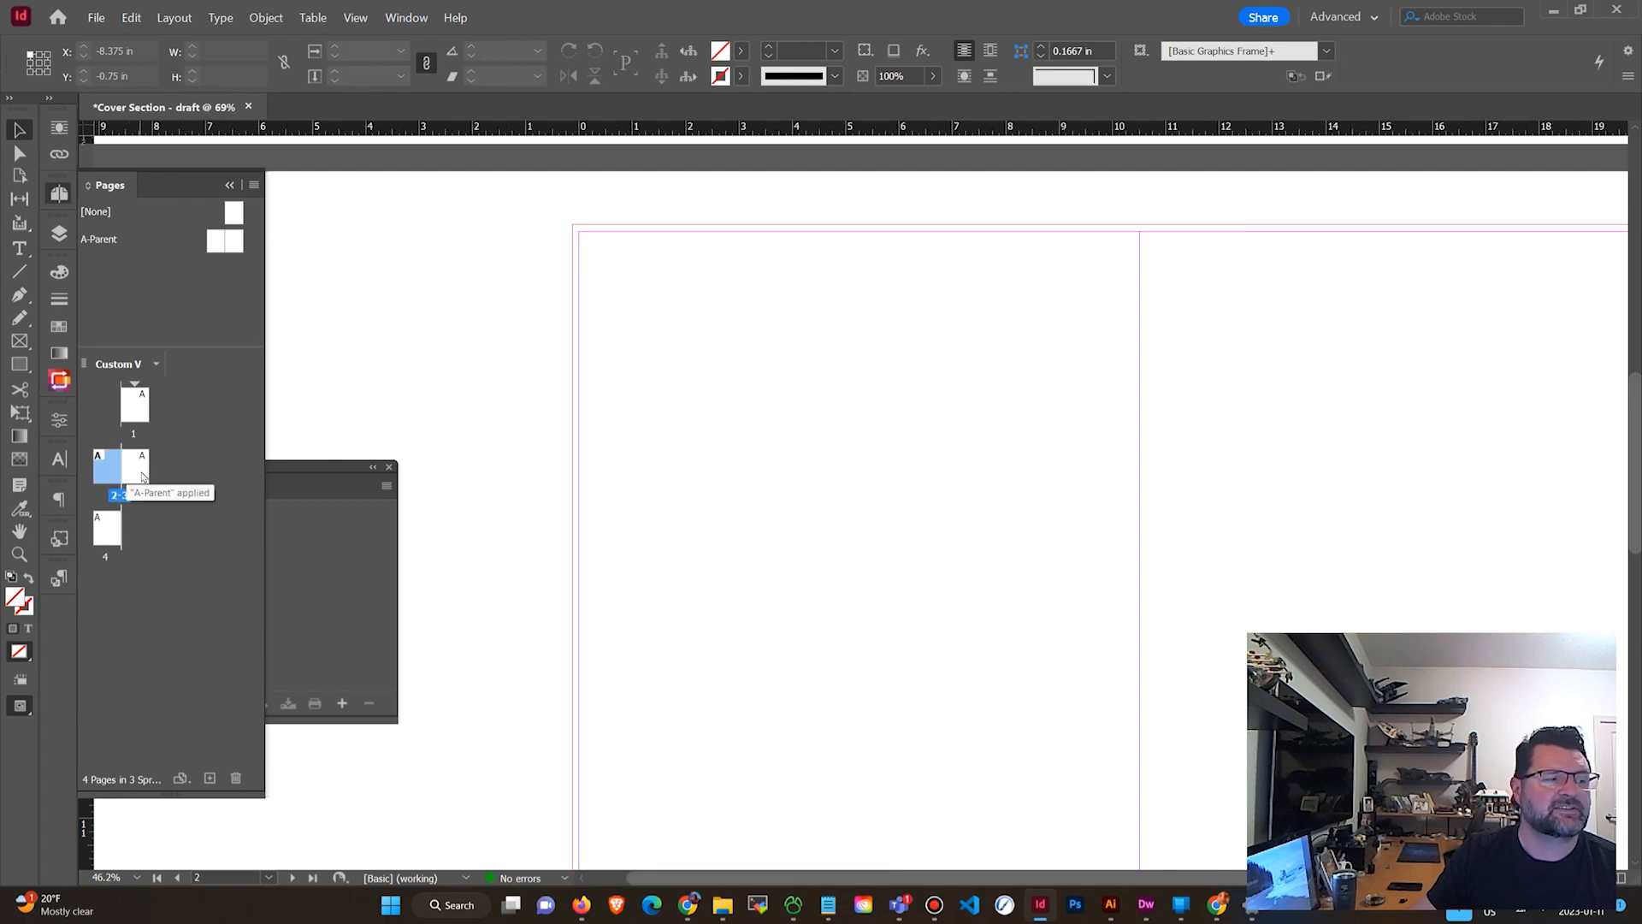
double_click(139, 414)
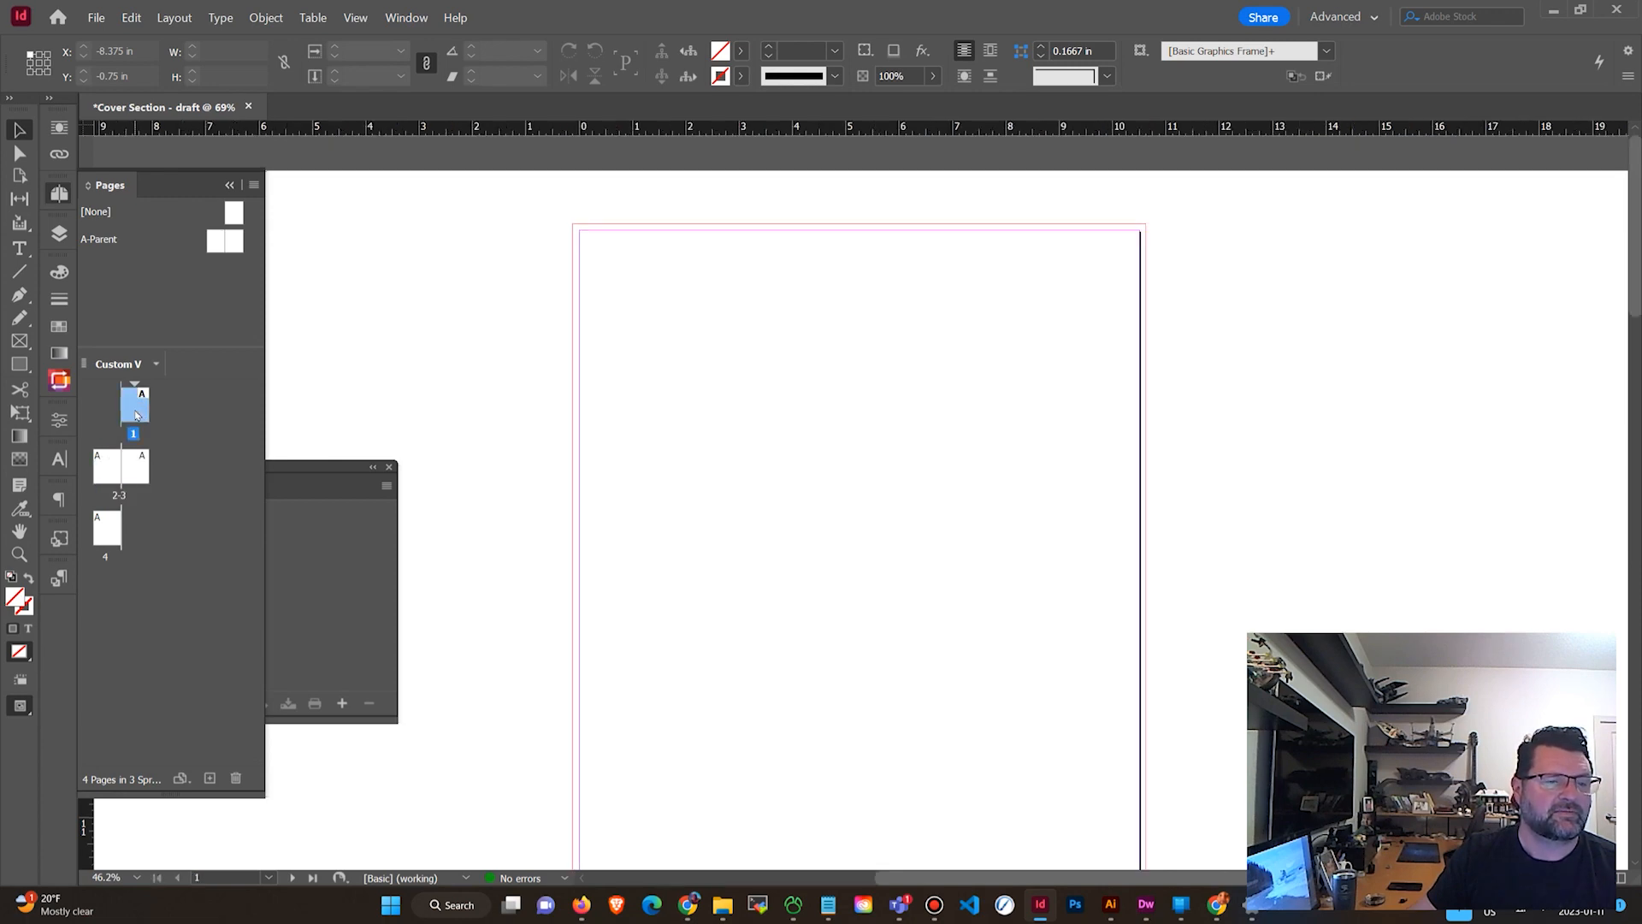
double_click(110, 469)
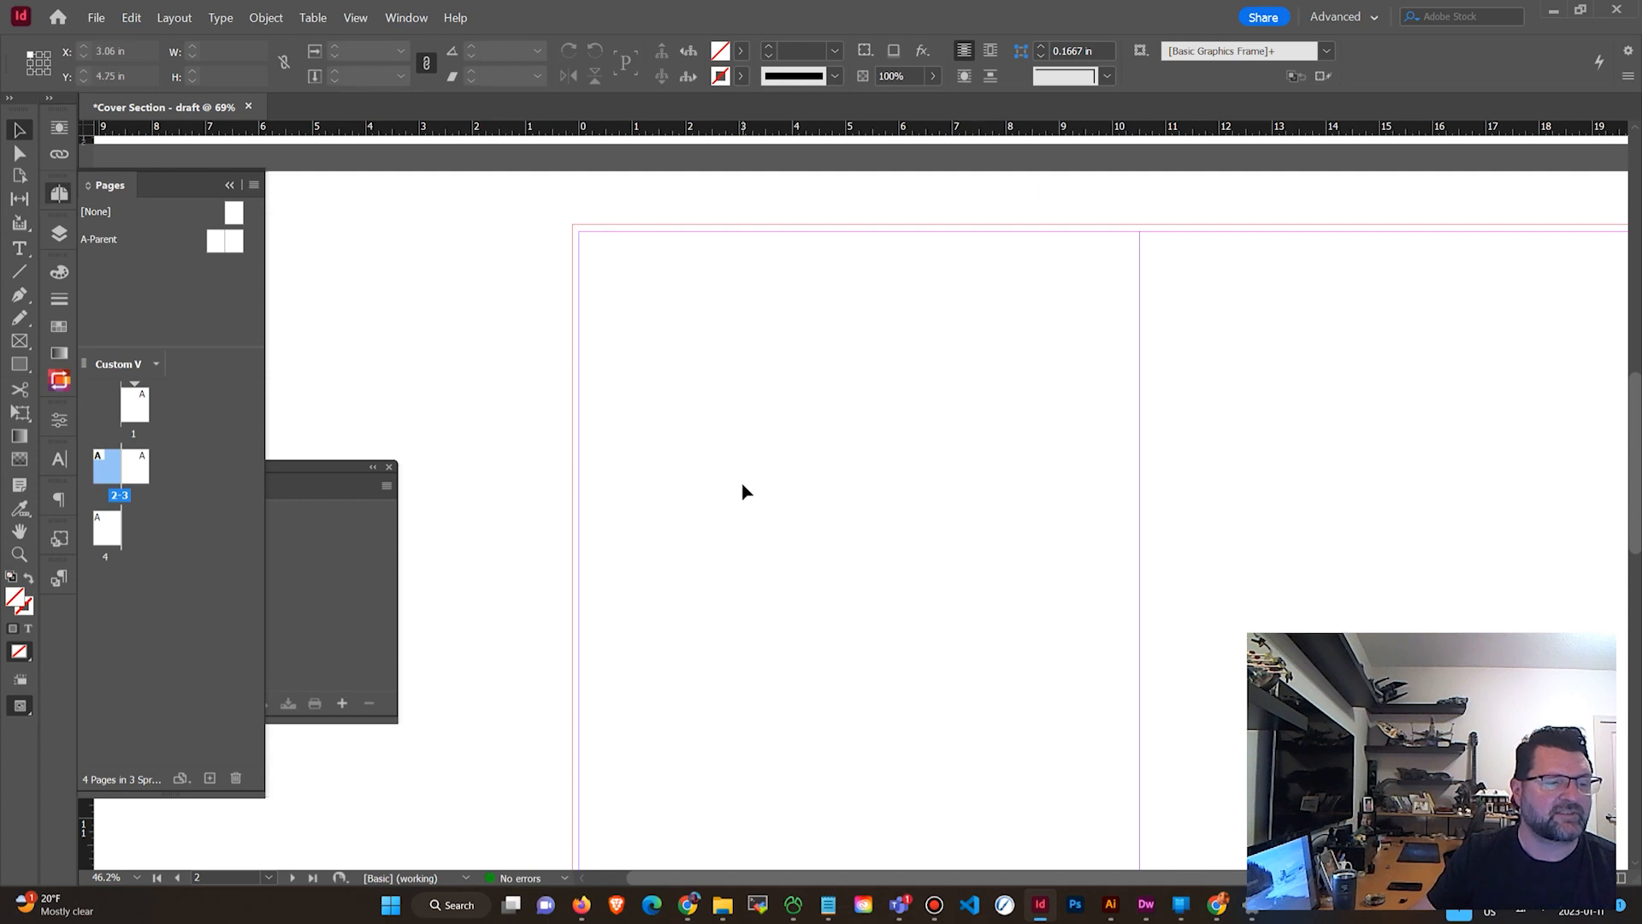
scroll(752, 487, down, 5)
double_click(135, 475)
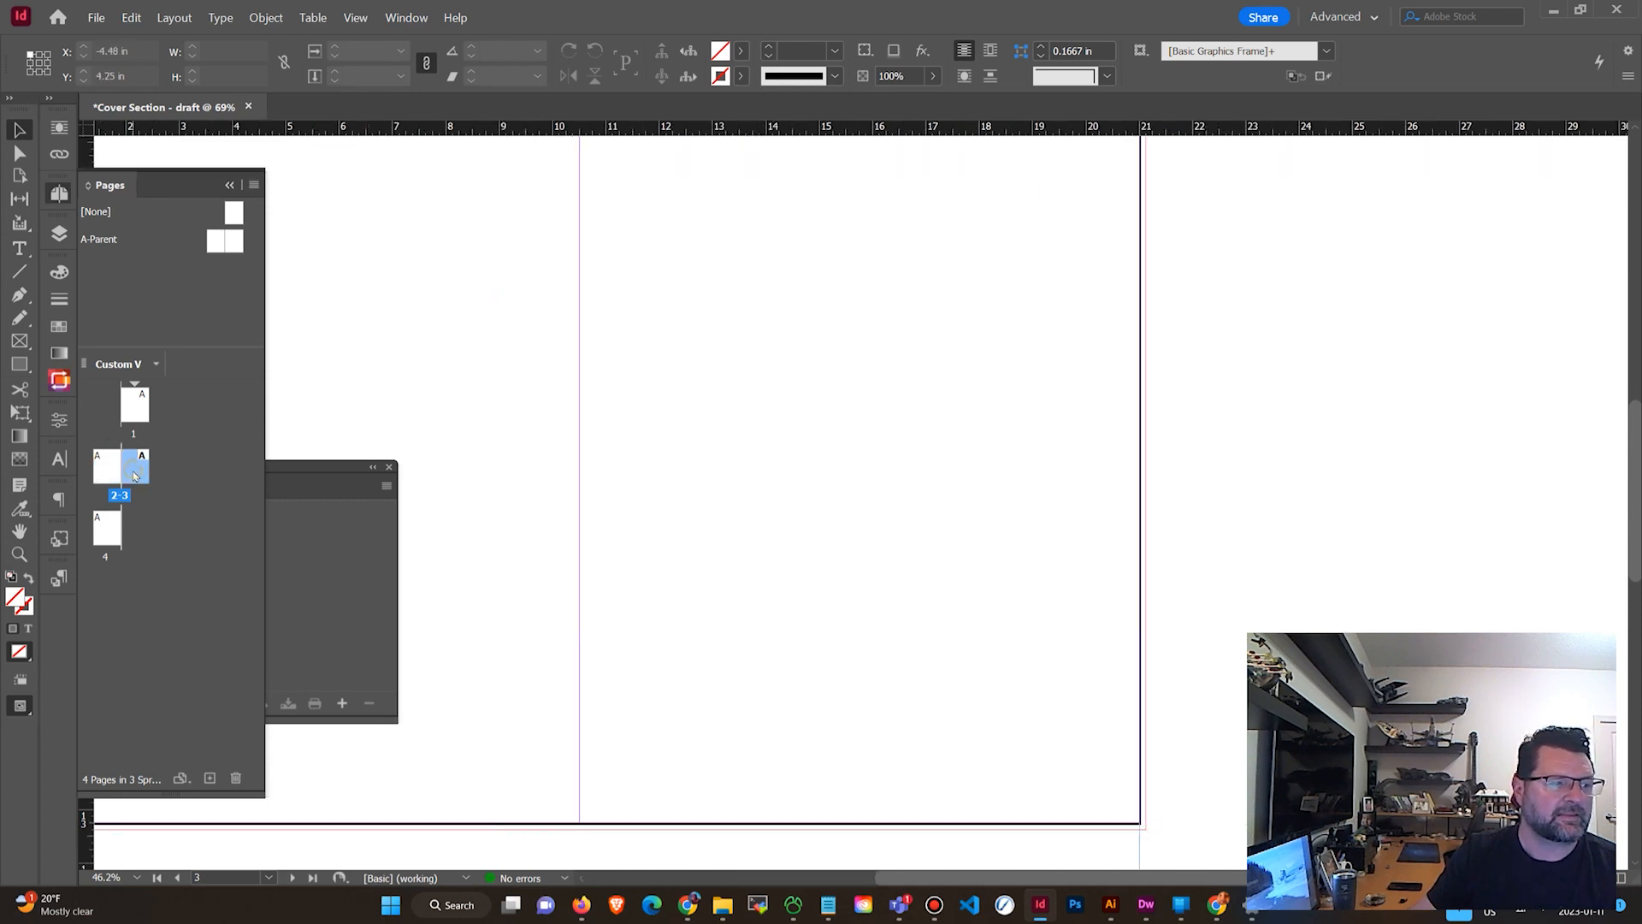
click(117, 521)
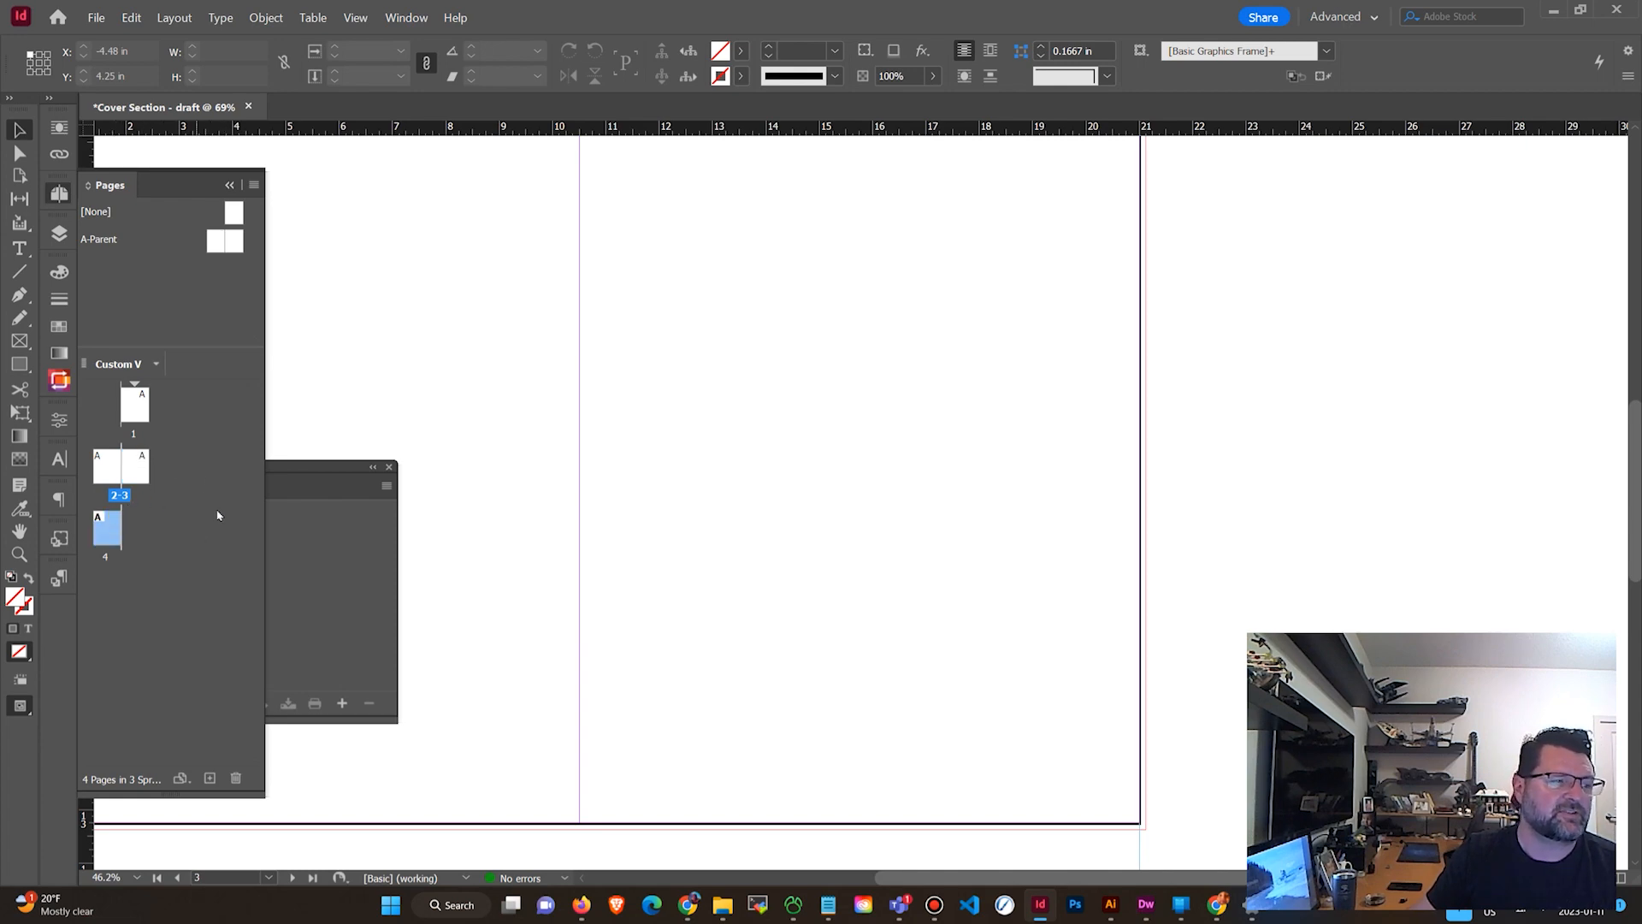
click(137, 468)
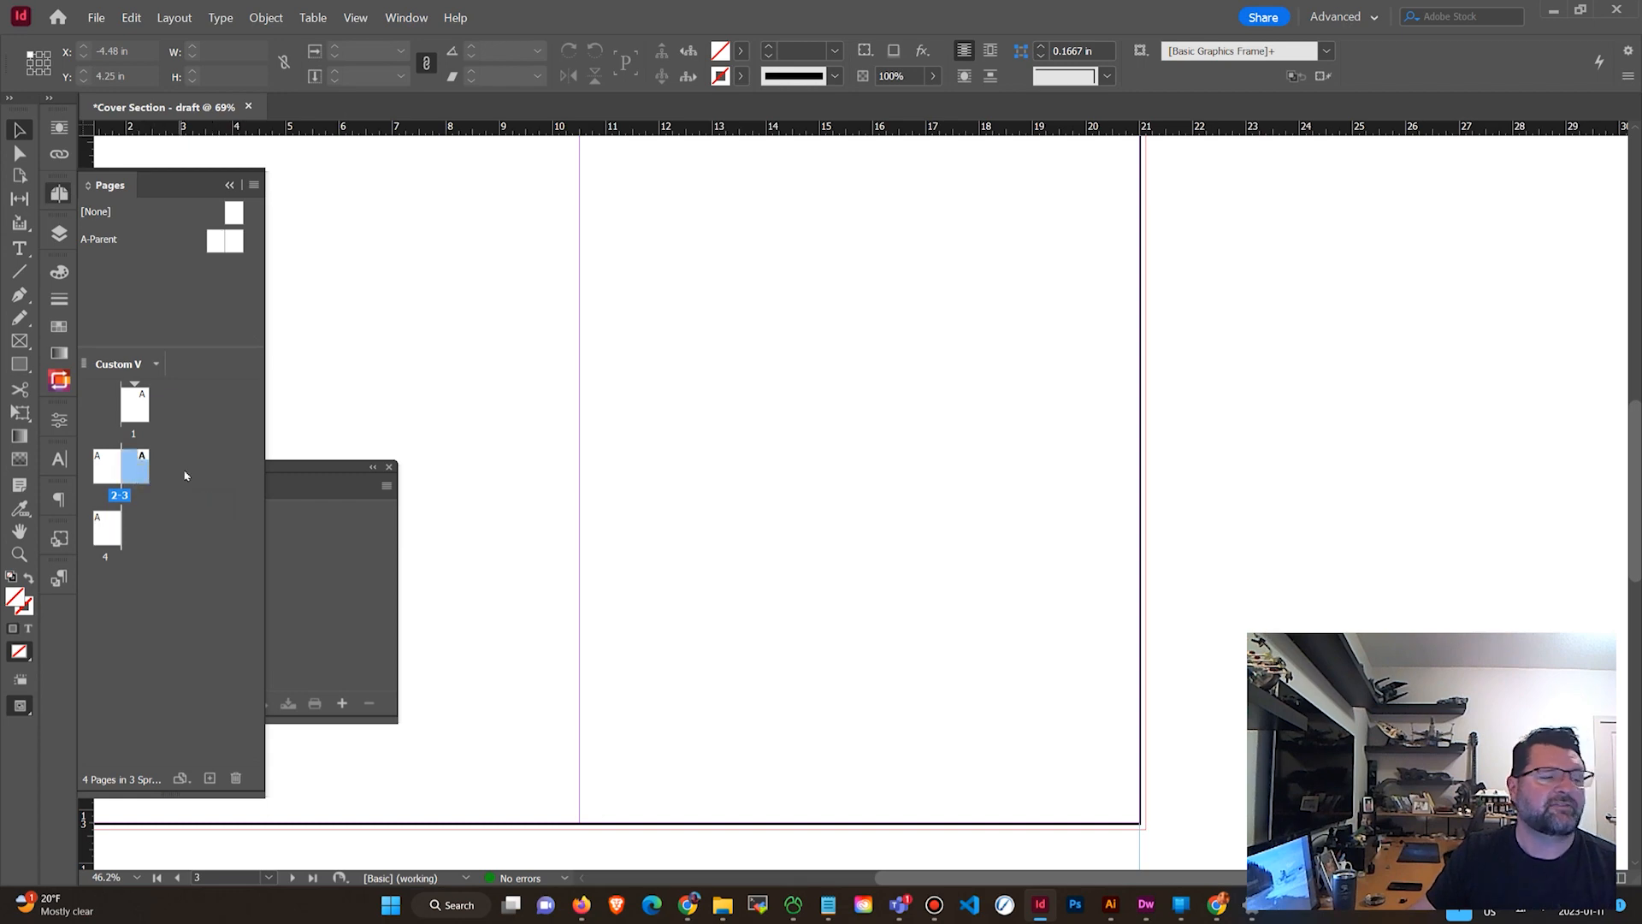
Start a new section at page 3 with page numbering starting at 1 in the 1, 2, 3, 4 style.
click(255, 185)
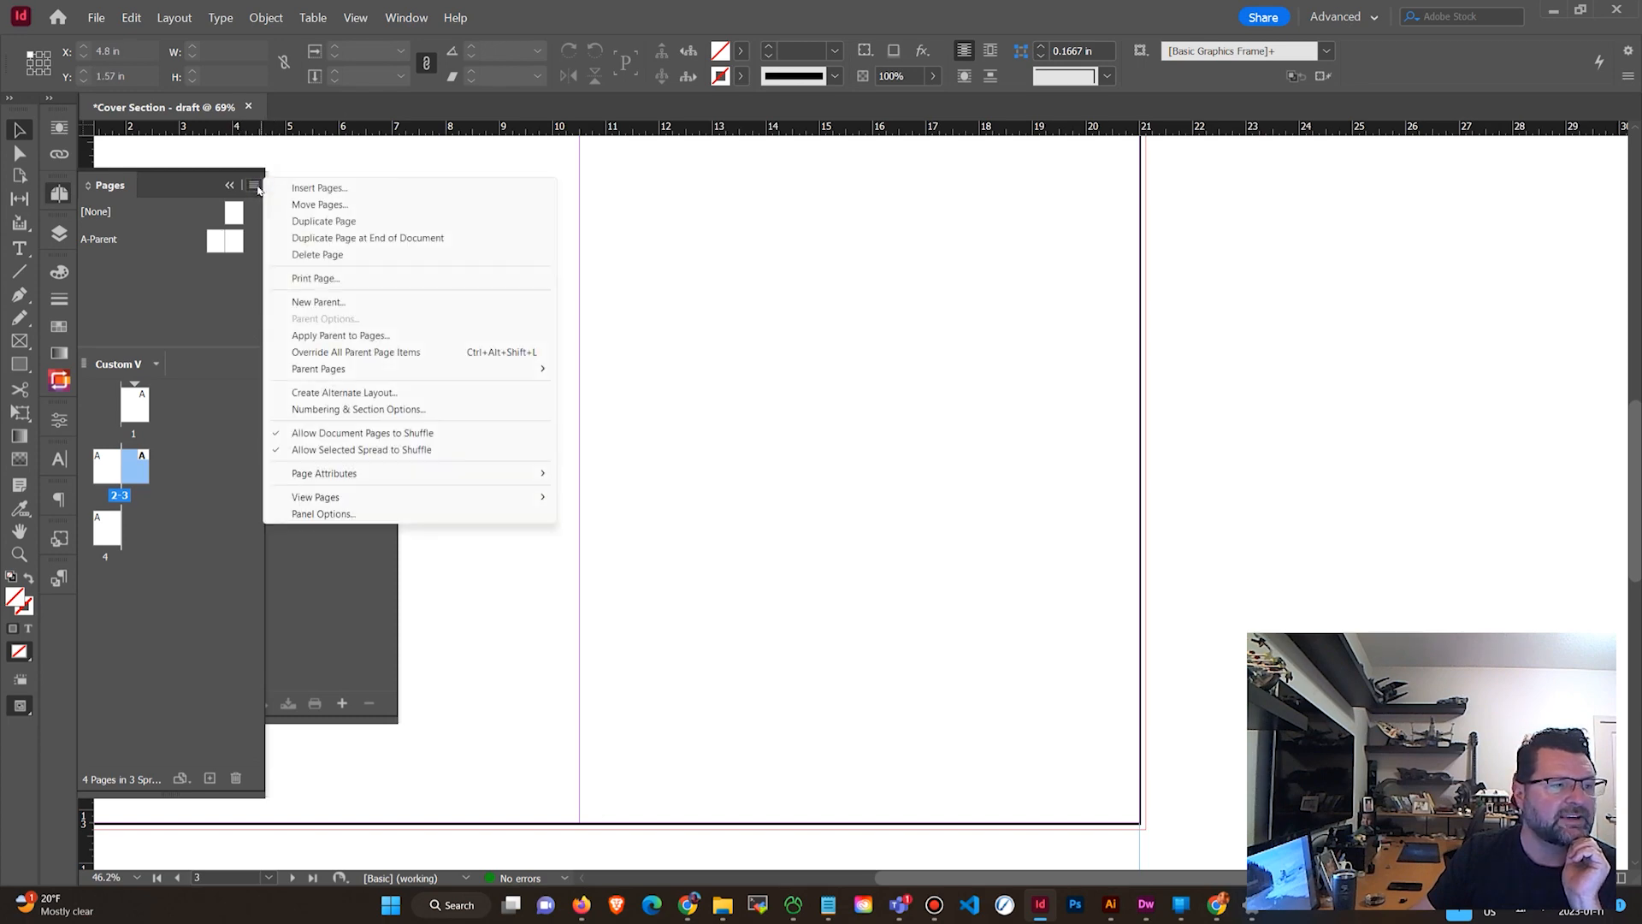
click(352, 408)
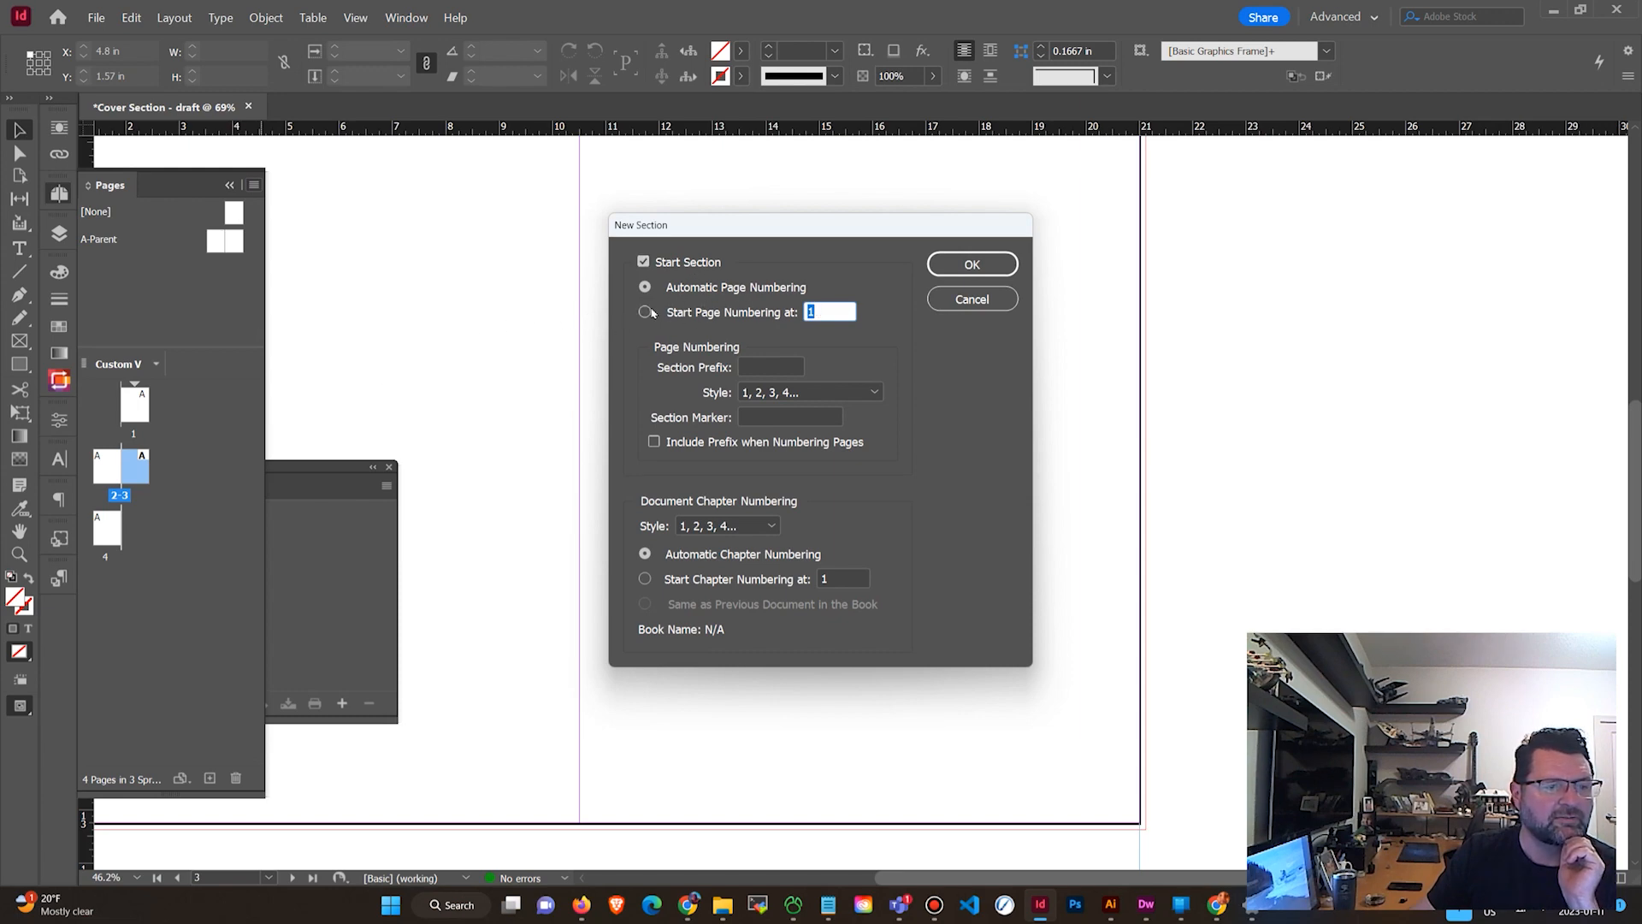
click(646, 313)
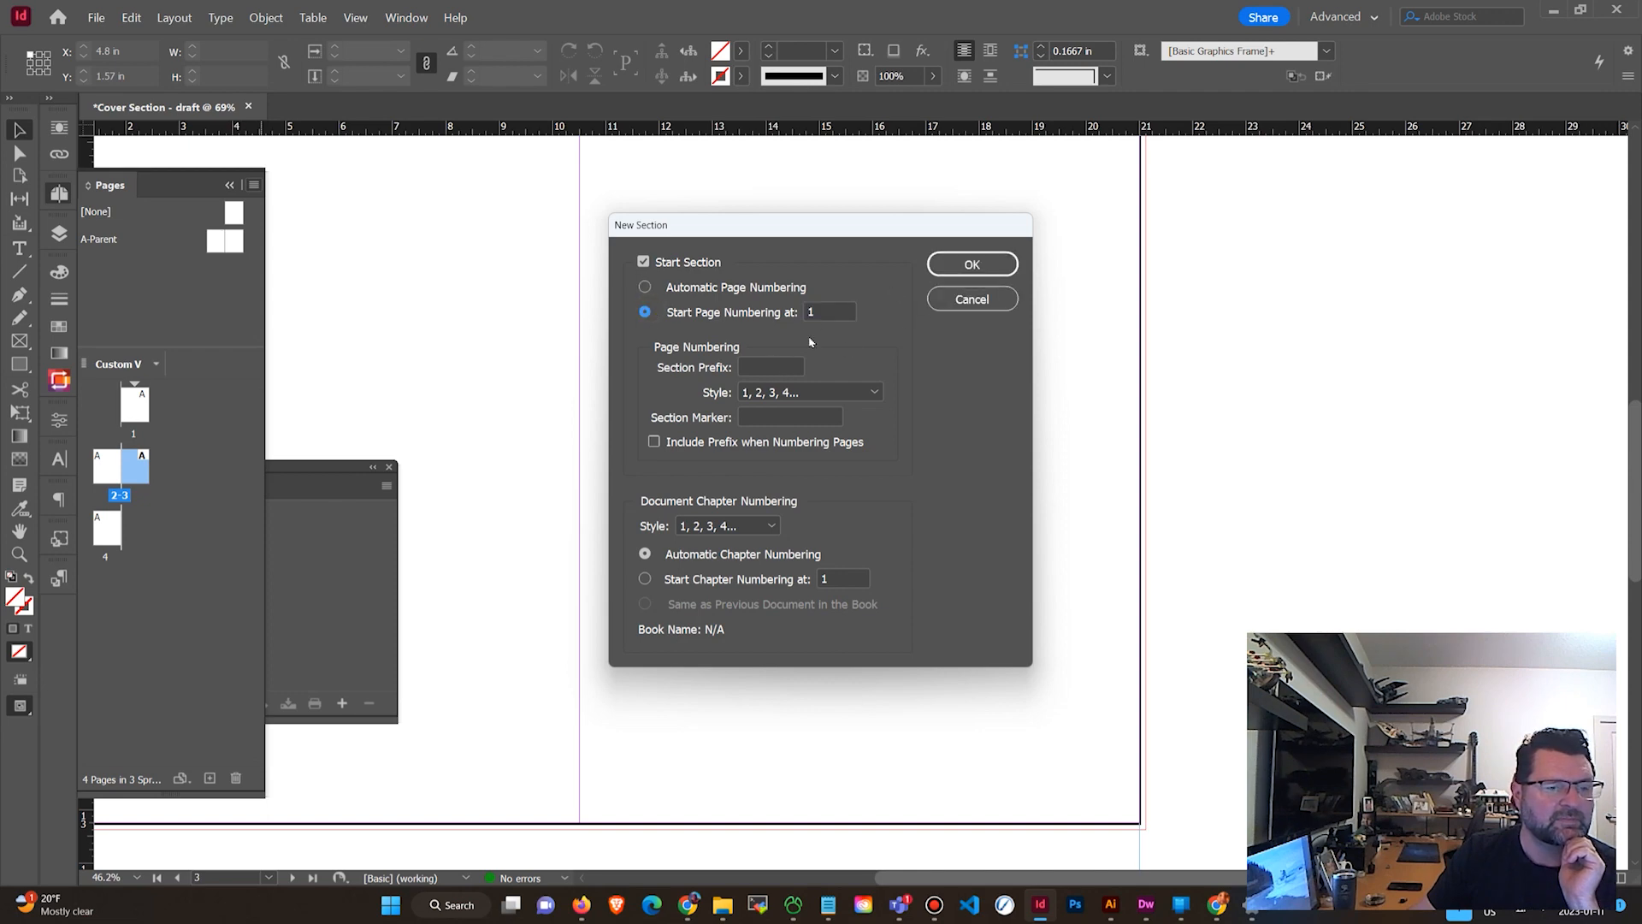
click(769, 363)
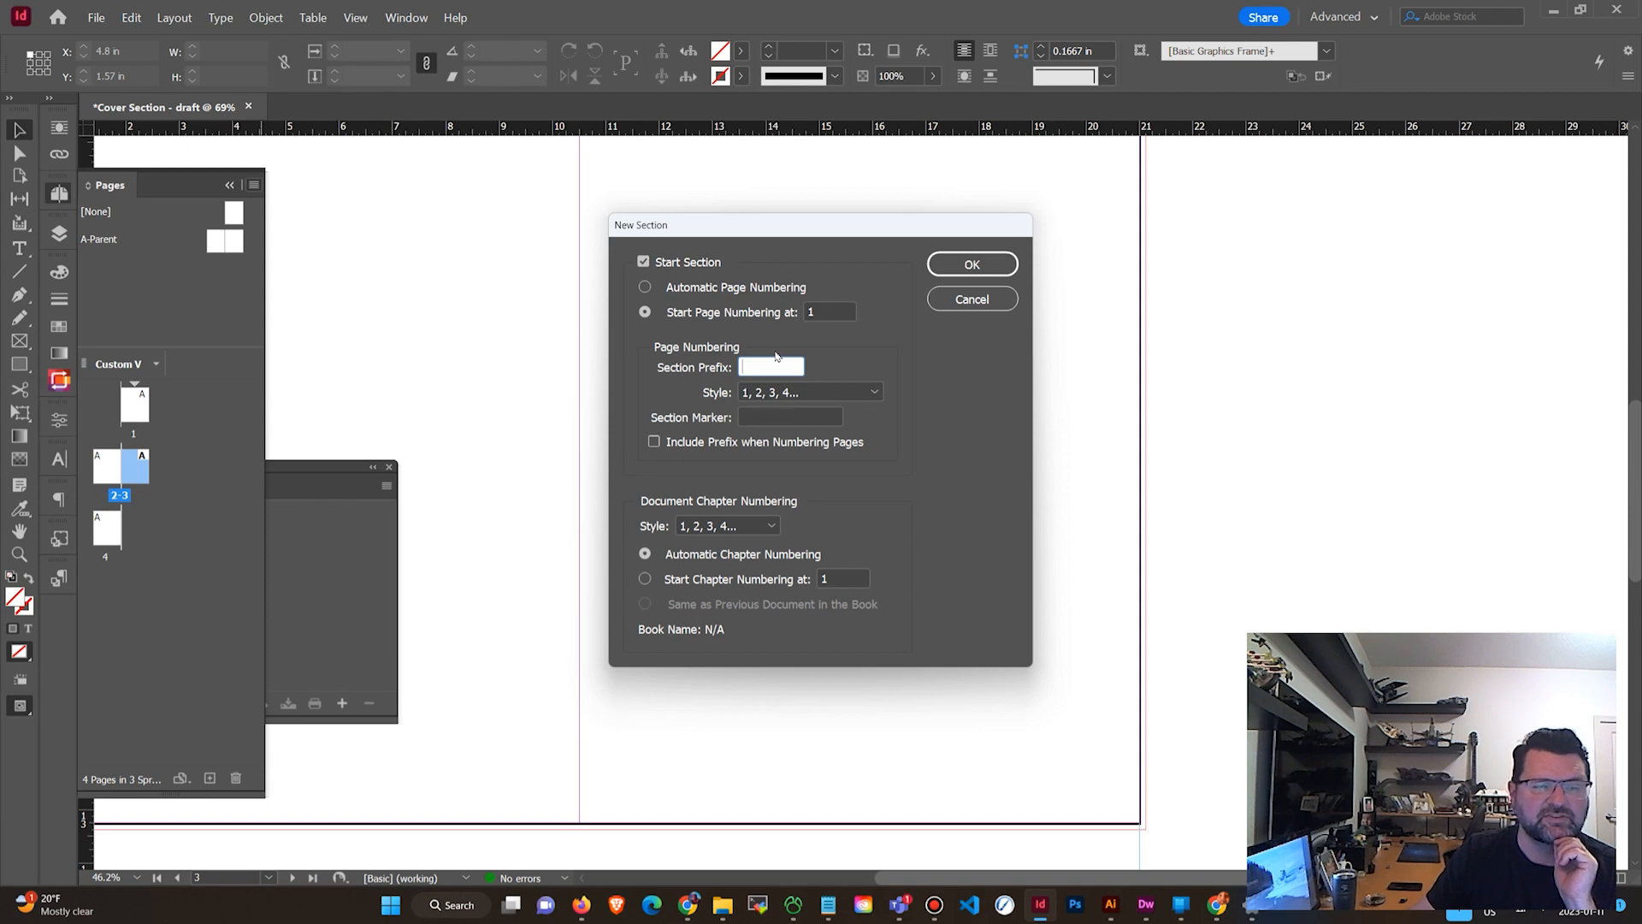
click(820, 391)
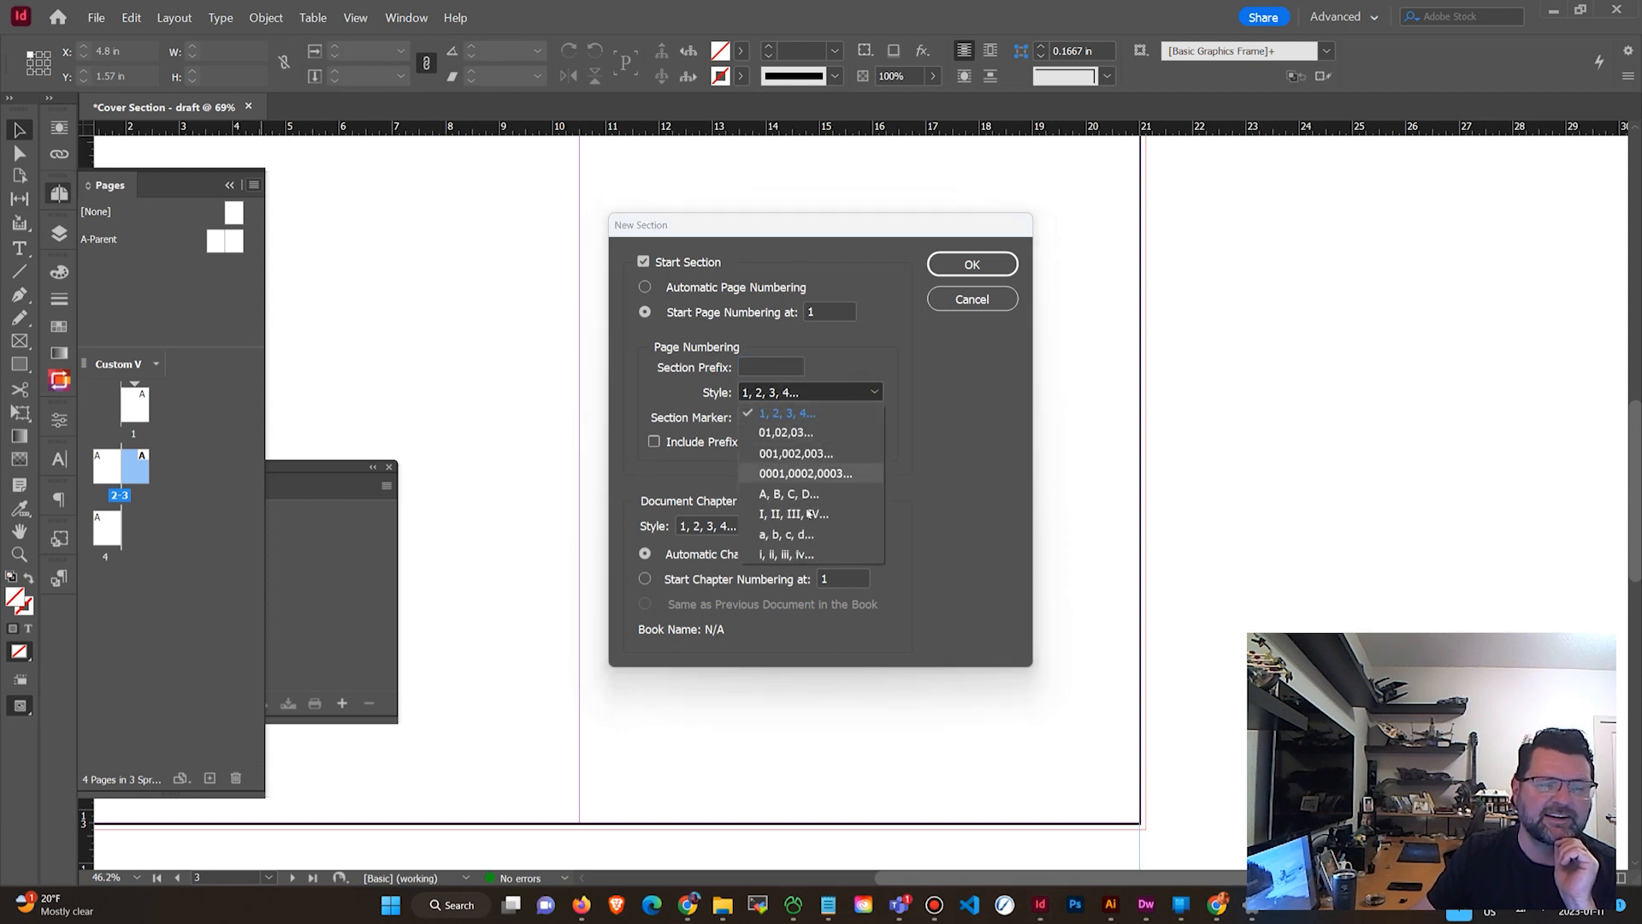
click(911, 350)
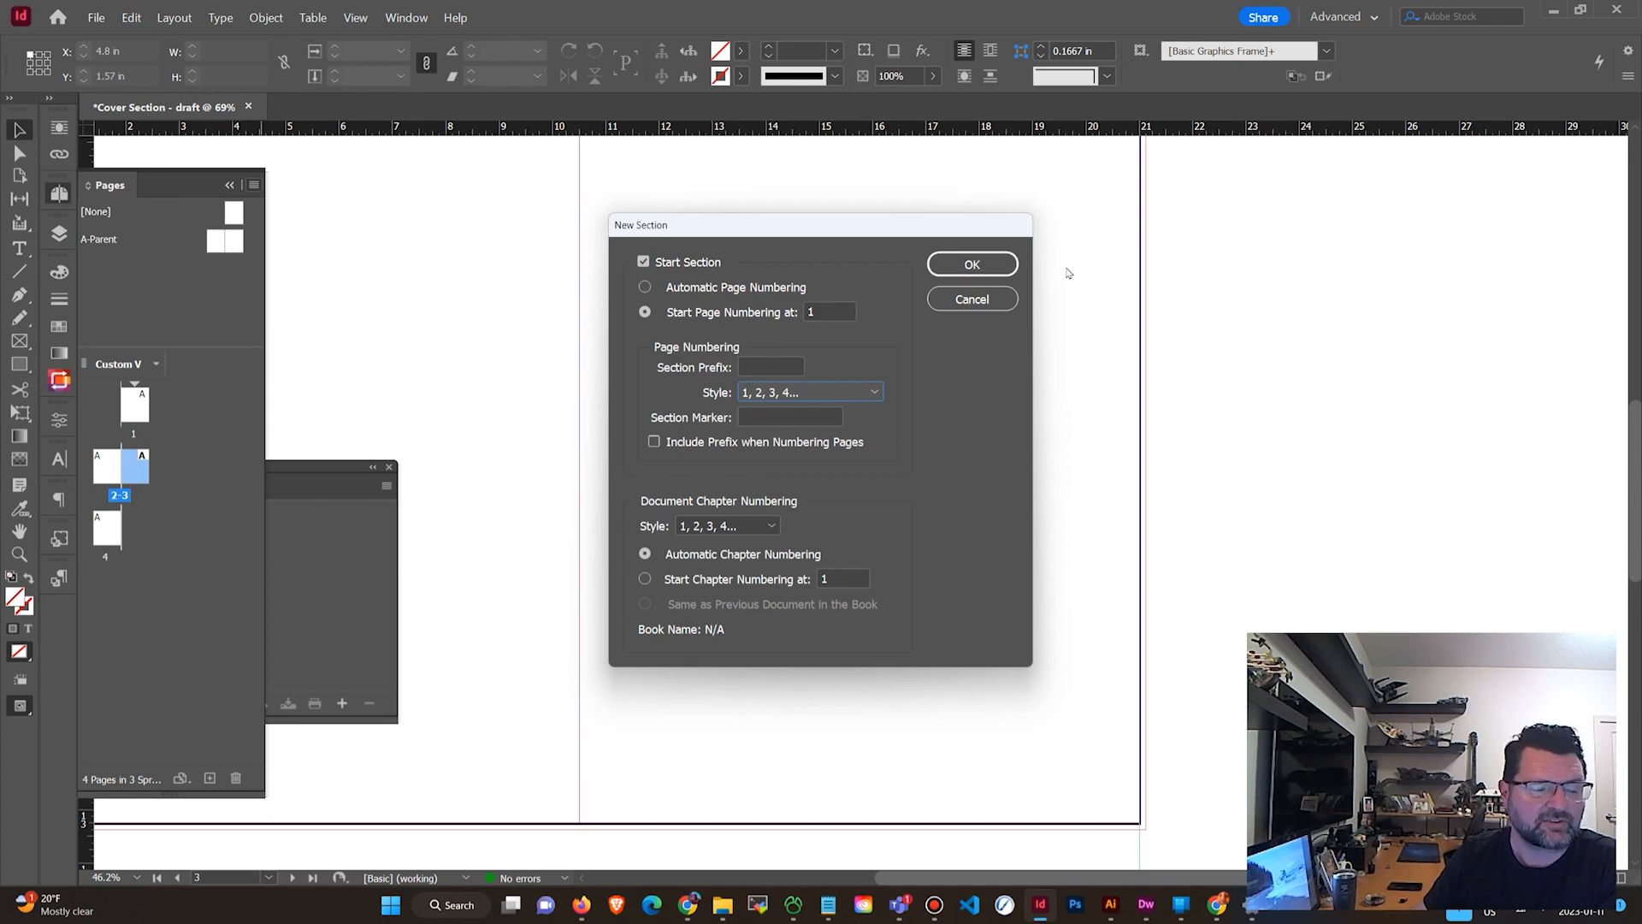
click(1003, 266)
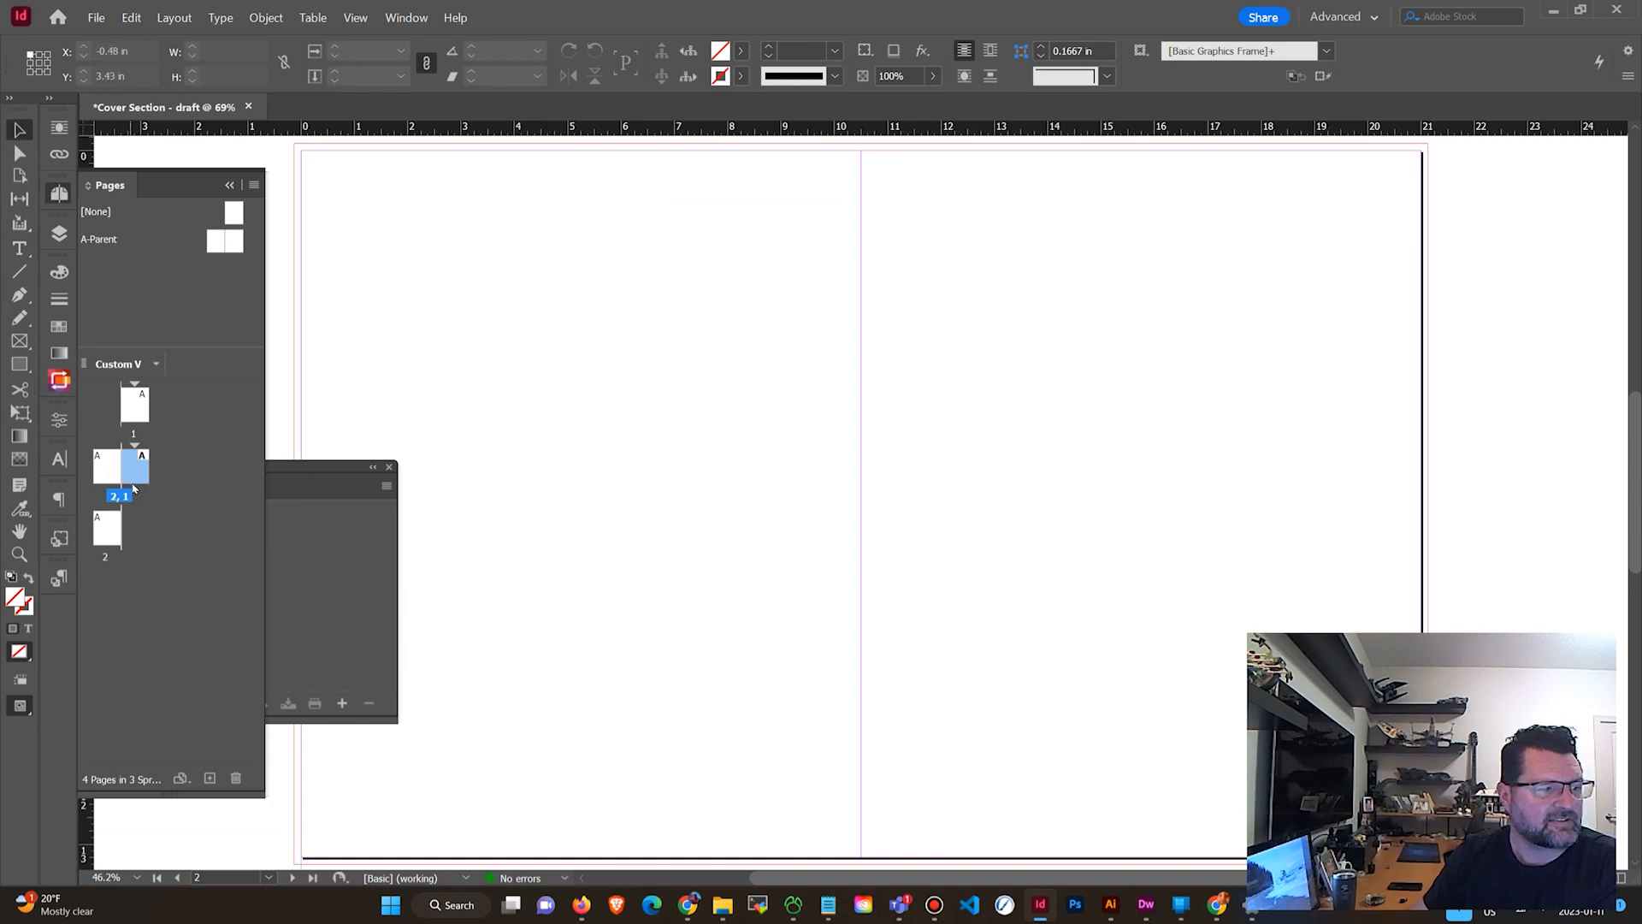
Review the renumbered pages by navigating through each page and spread.
double_click(137, 470)
double_click(107, 525)
double_click(130, 410)
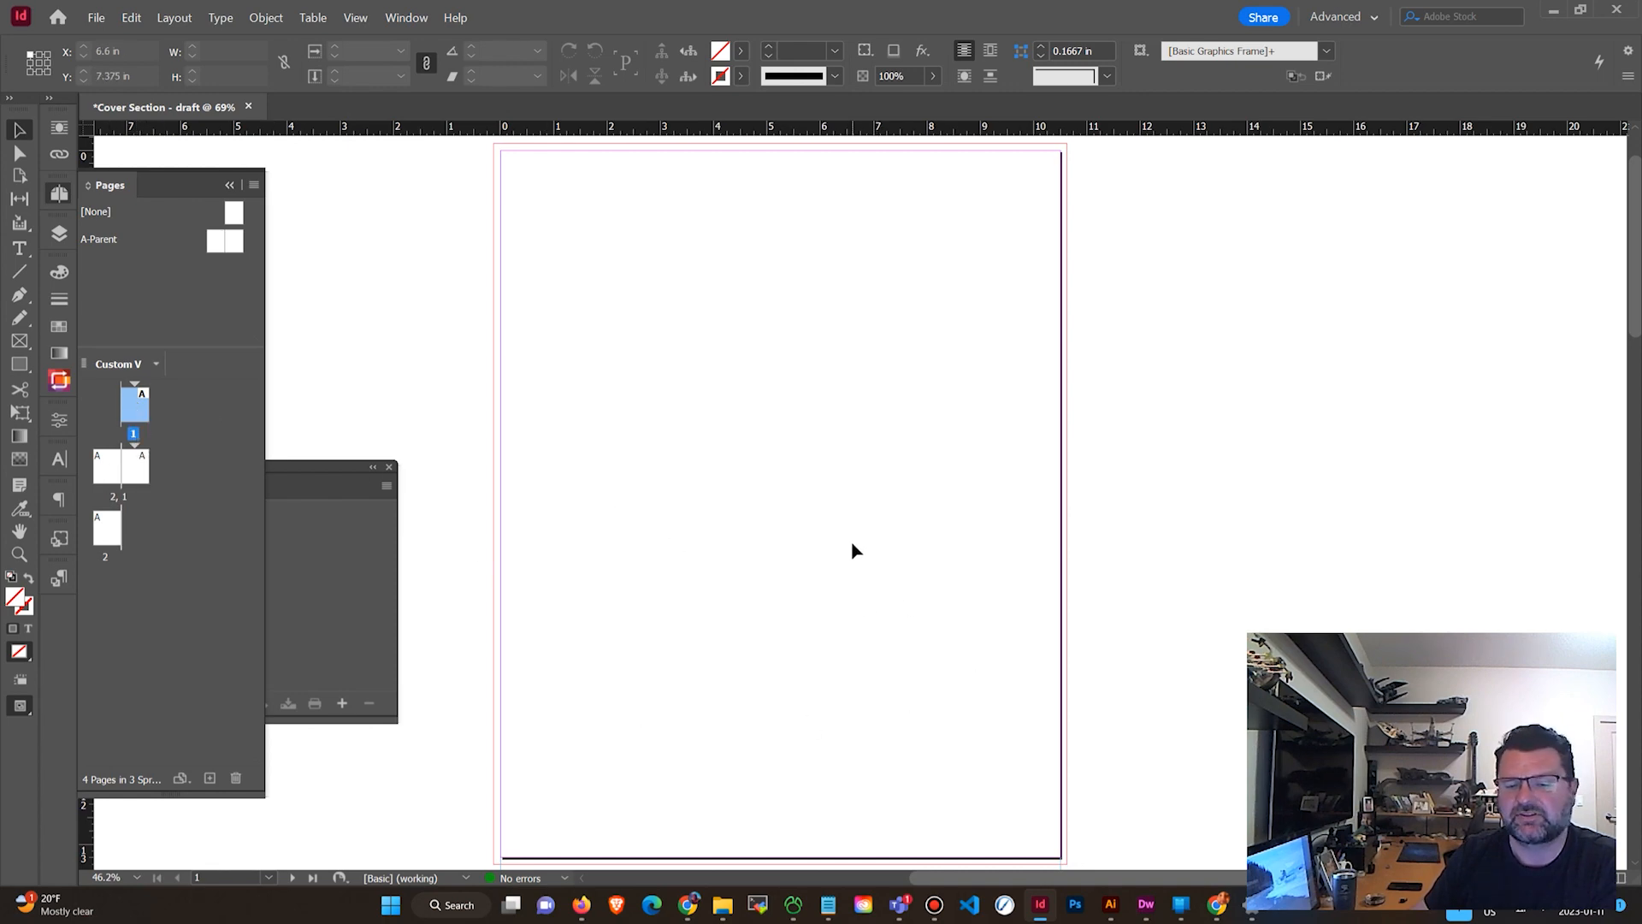
double_click(107, 466)
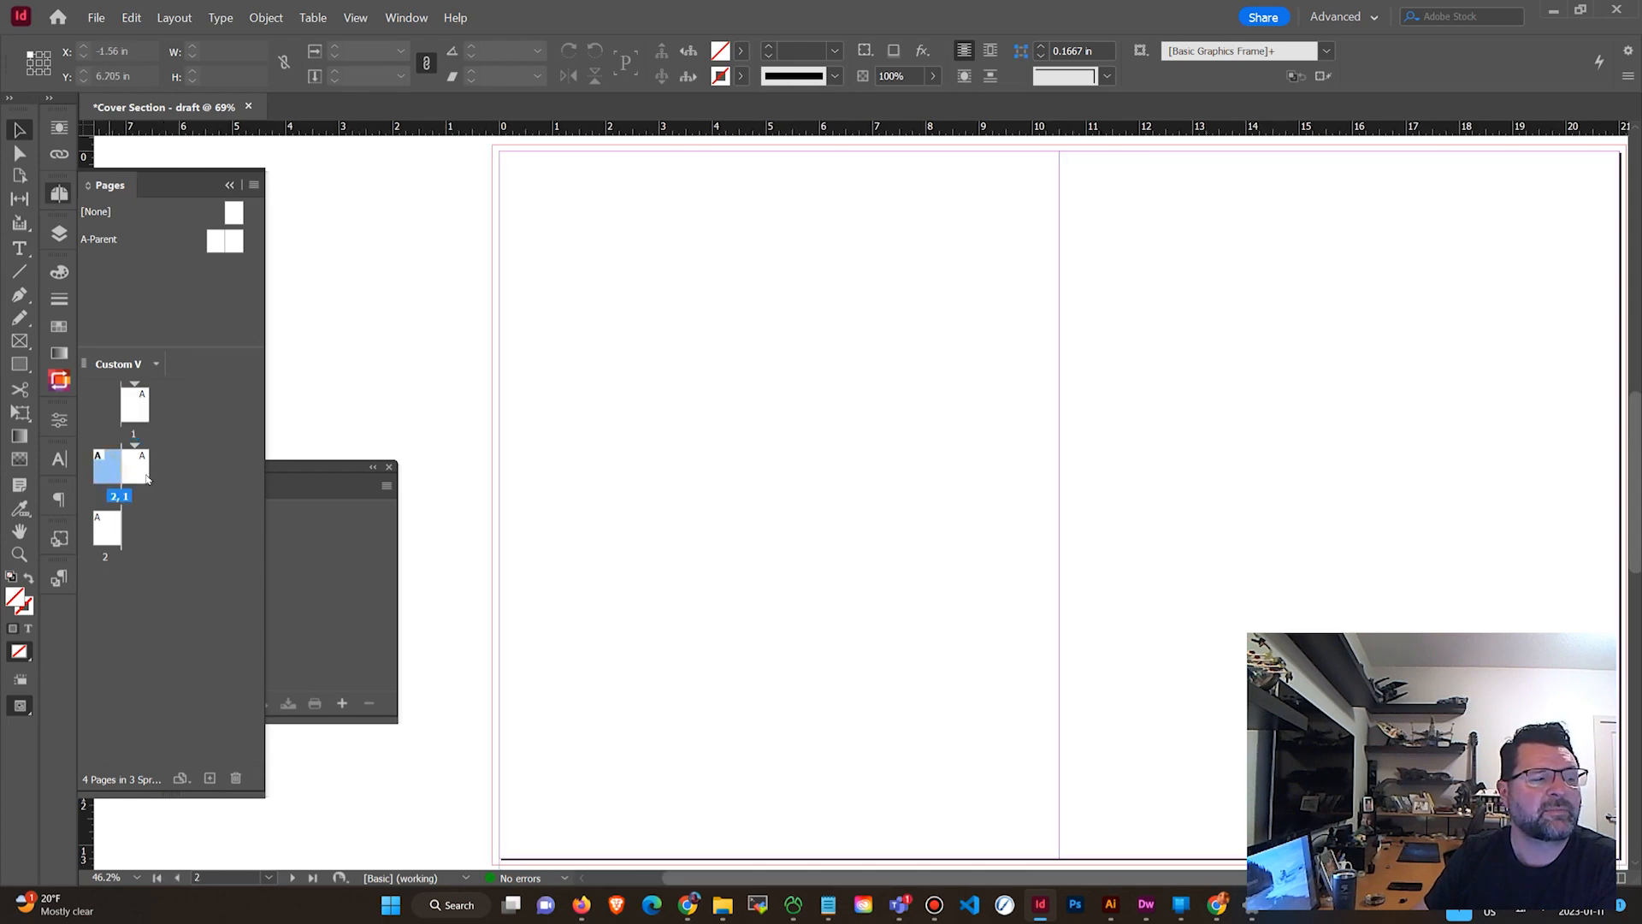
click(145, 477)
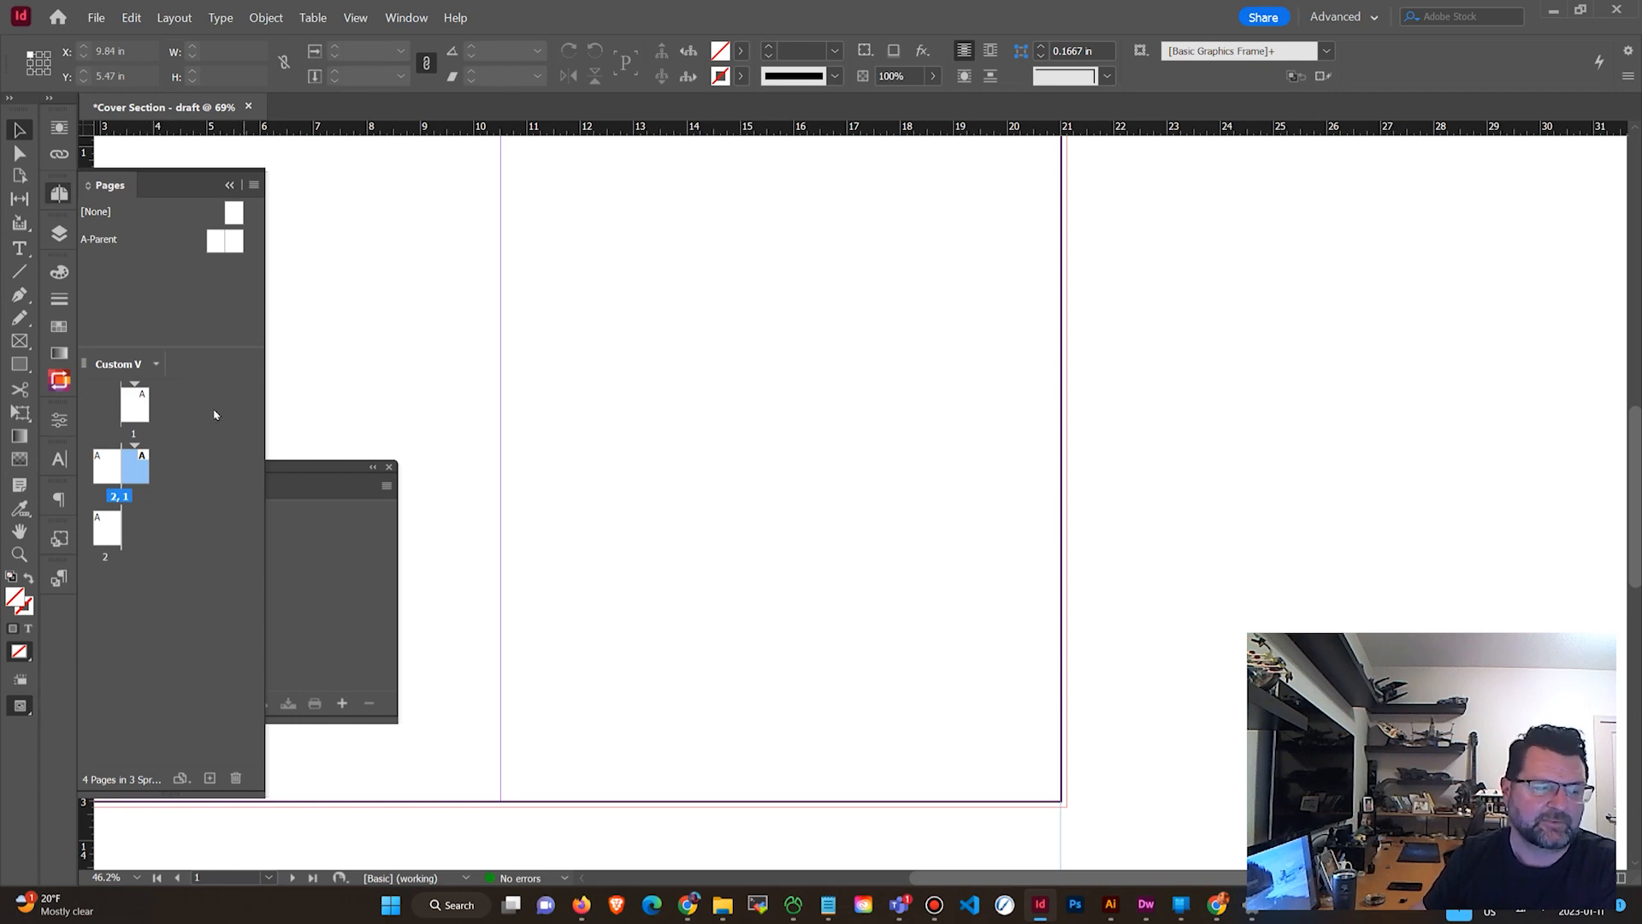
scroll(737, 538, up, 2)
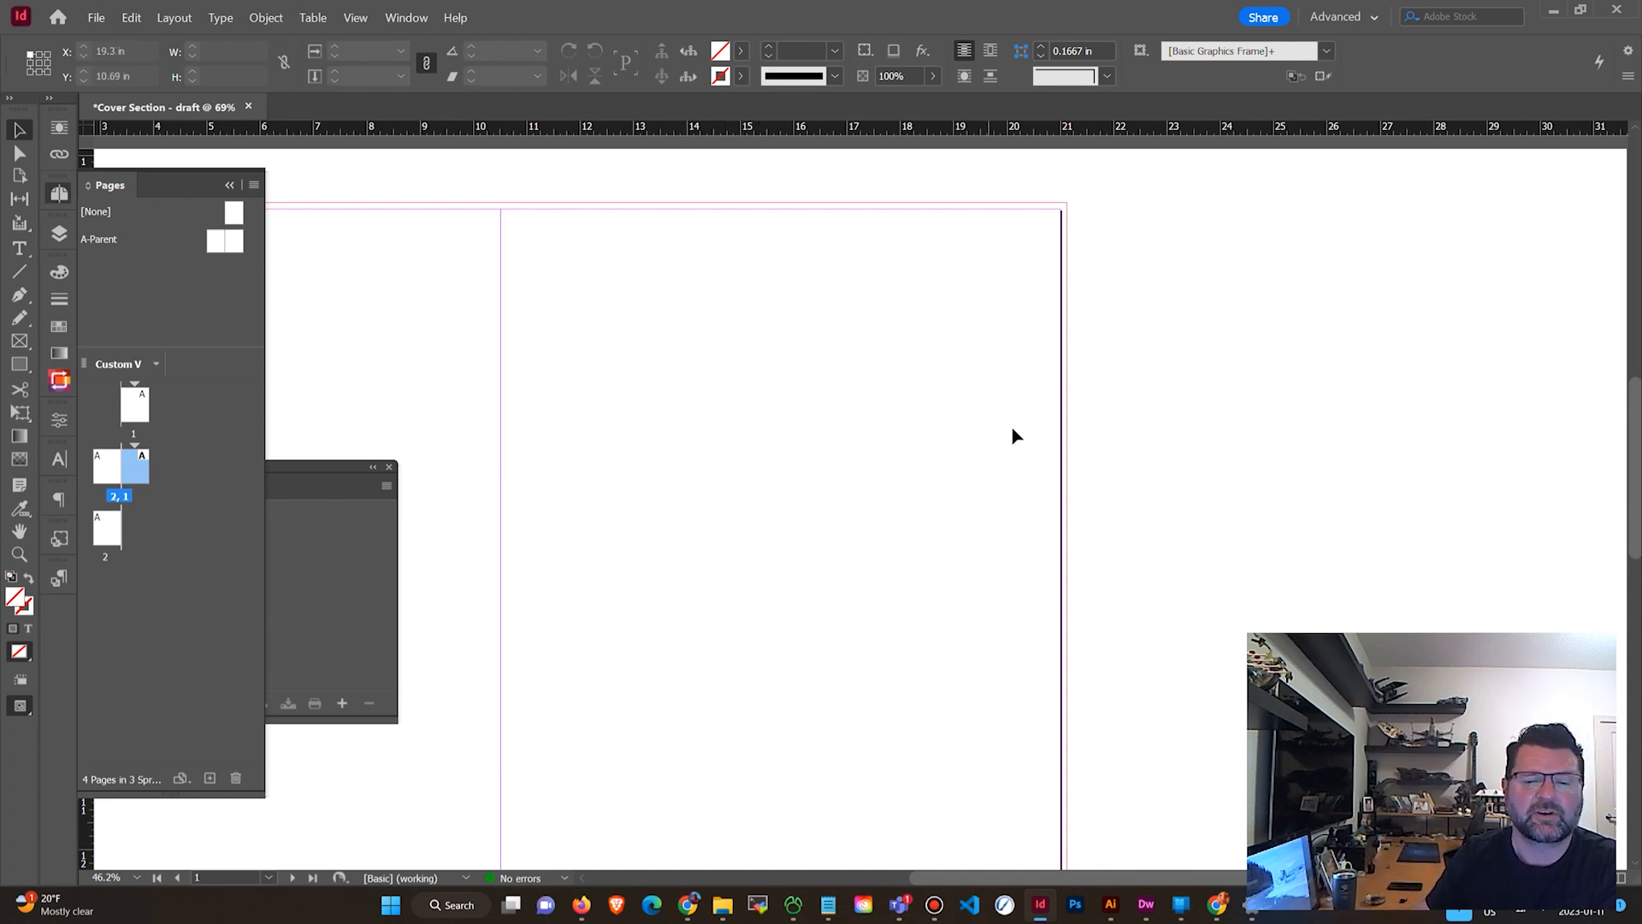
scroll(1026, 496, down, 3)
scroll(898, 530, down, 5)
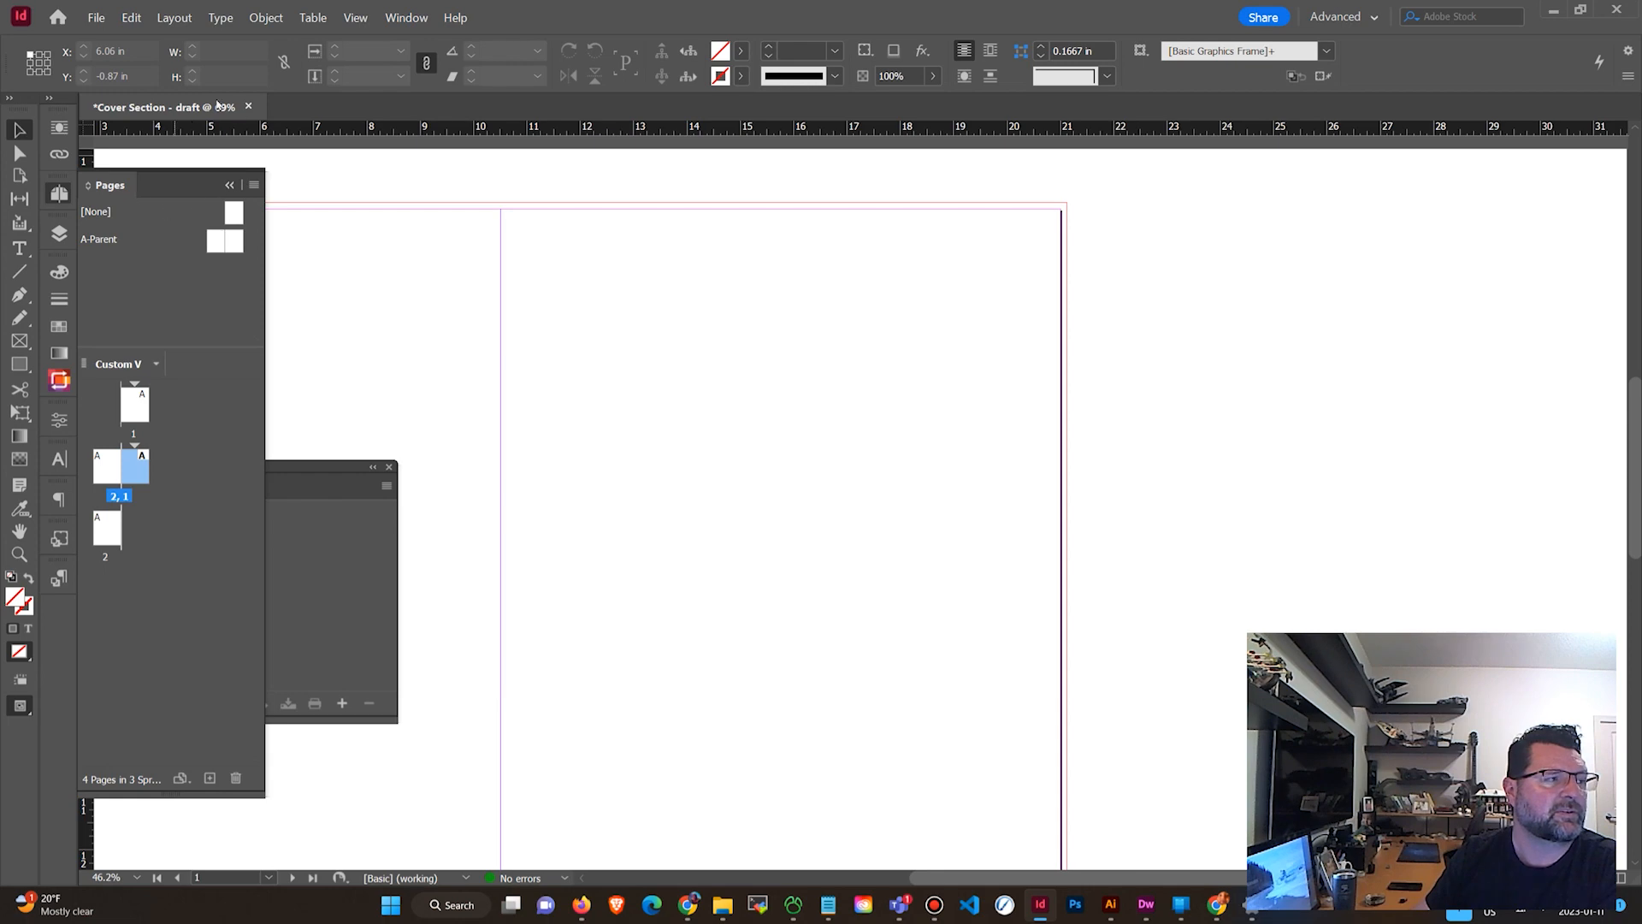
Save the document as Cover Section - draft.indd in the Publication Design concept development folder.
click(96, 17)
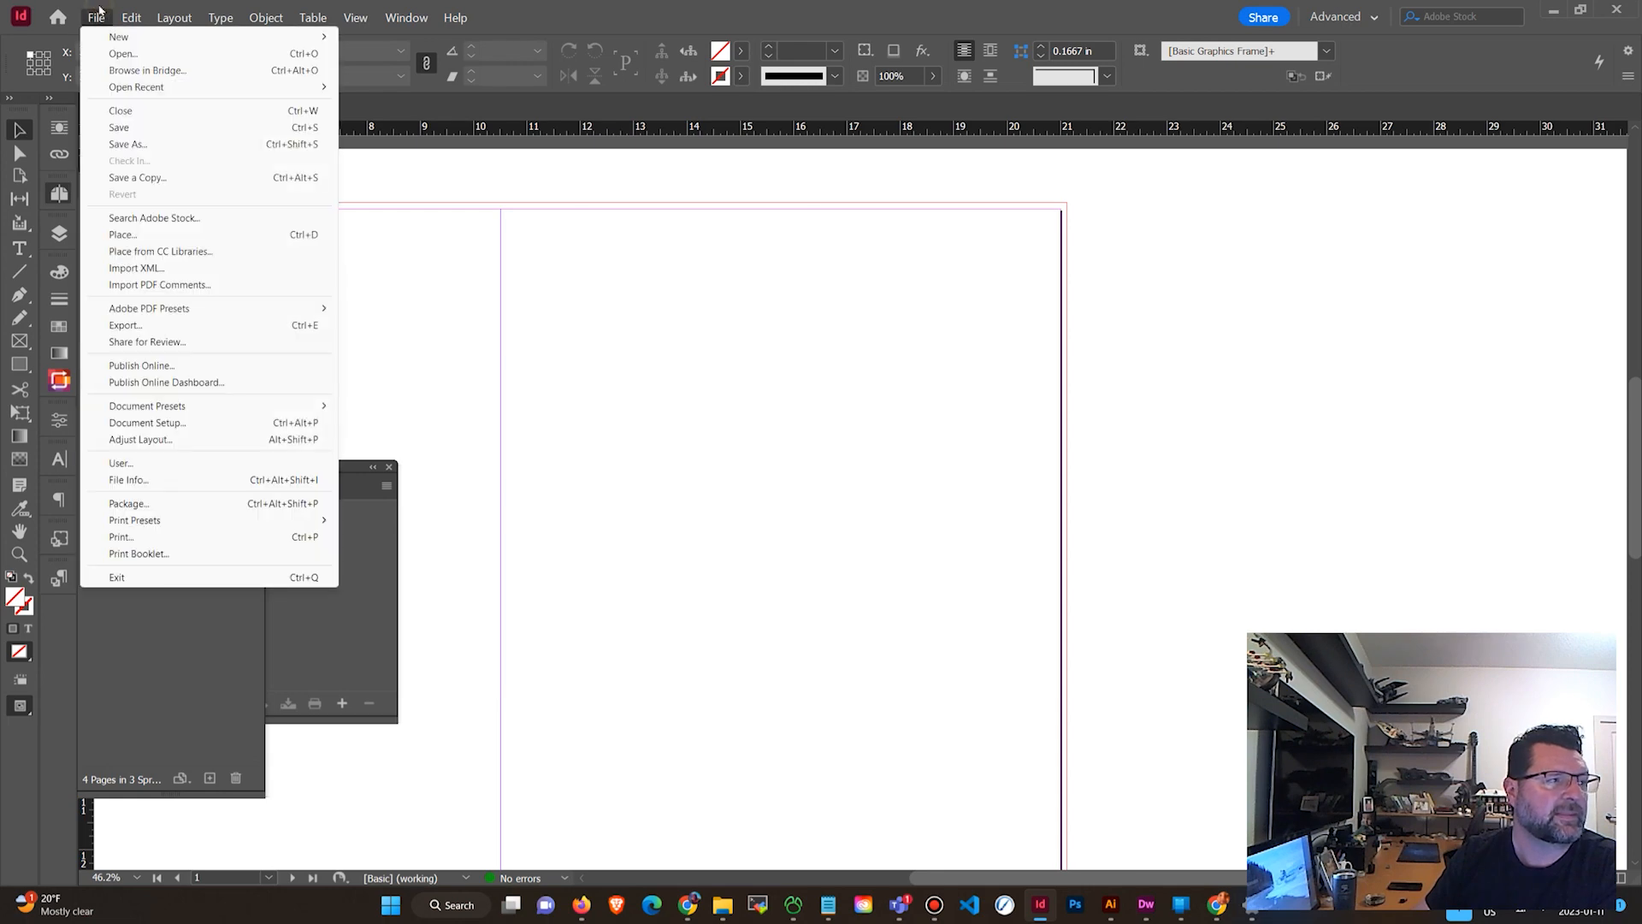
click(129, 143)
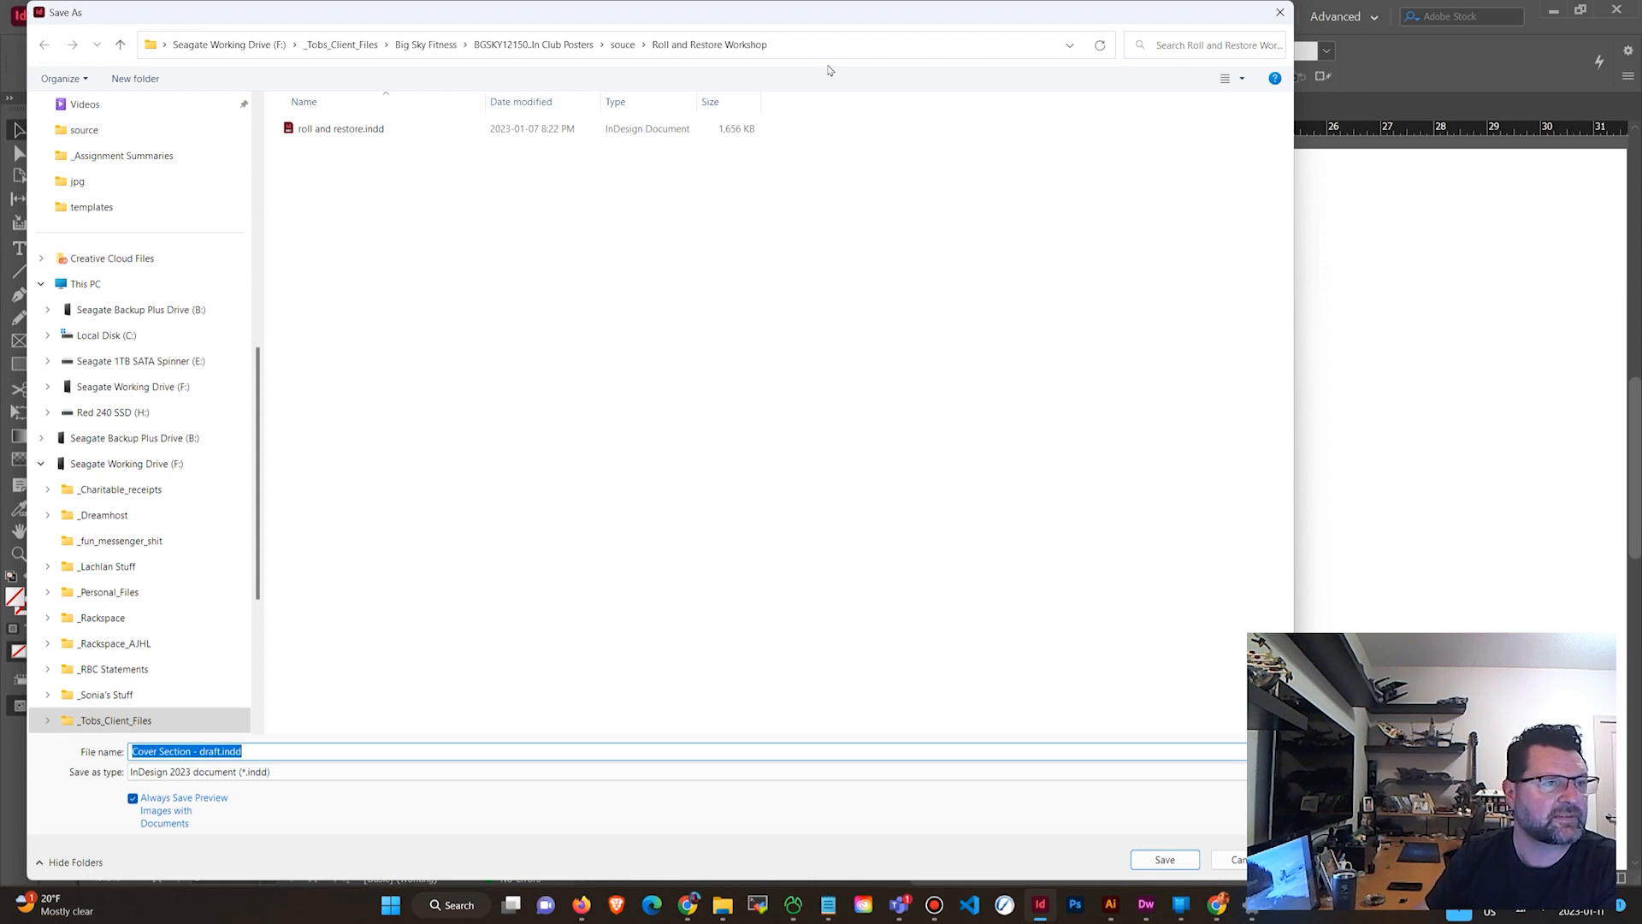
click(341, 44)
scroll(402, 510, down, 10)
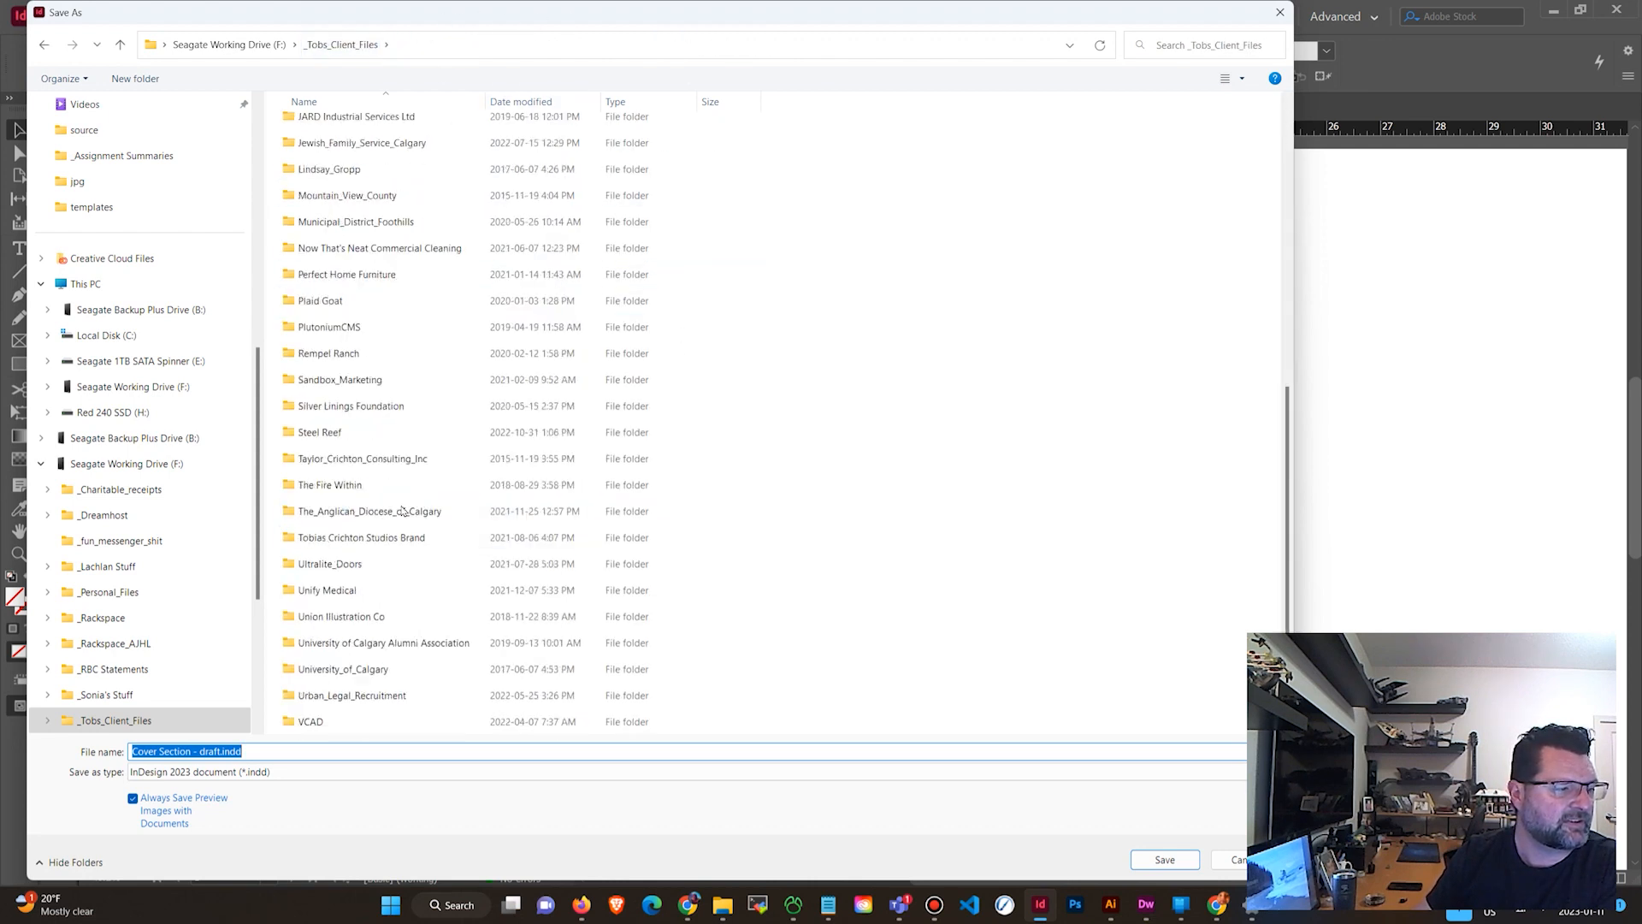
double_click(371, 701)
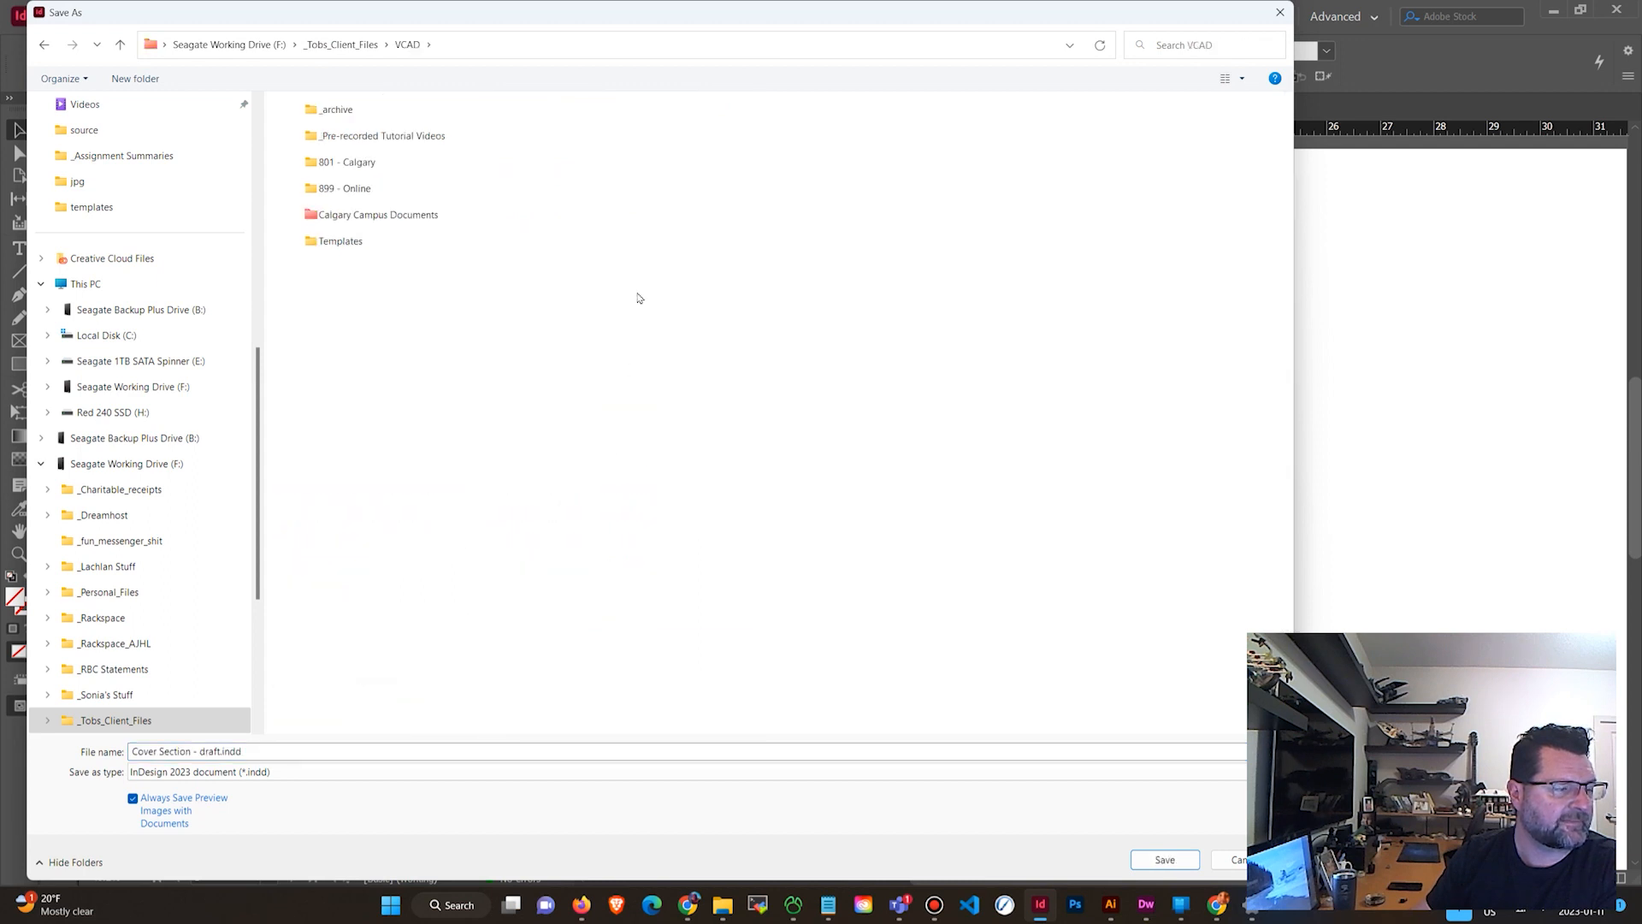
double_click(359, 163)
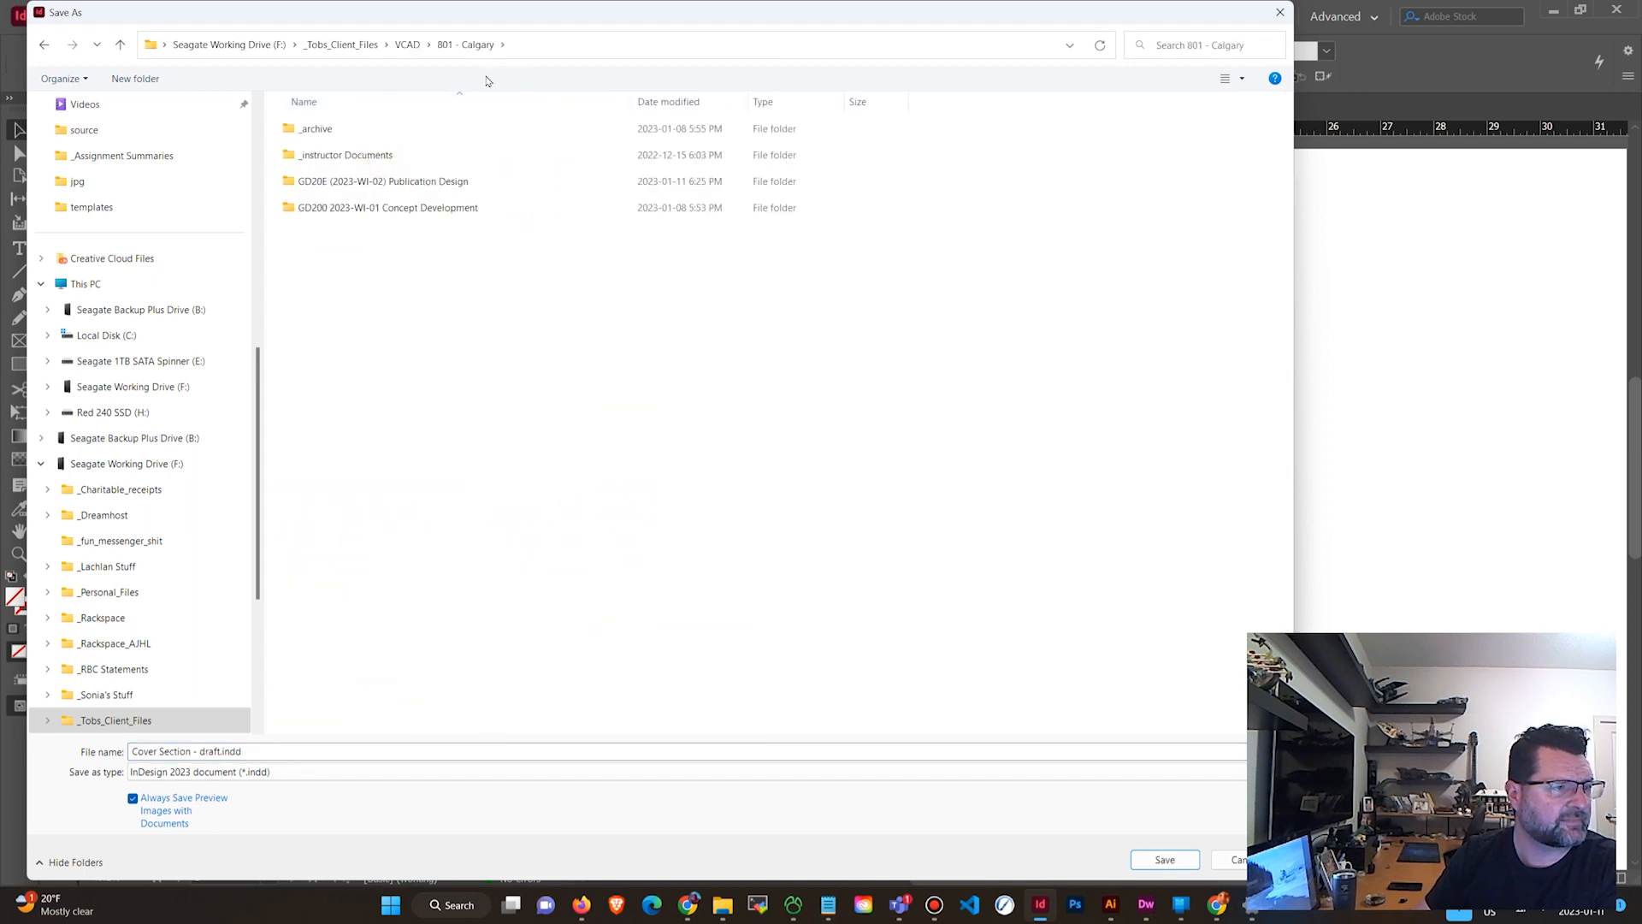
double_click(449, 181)
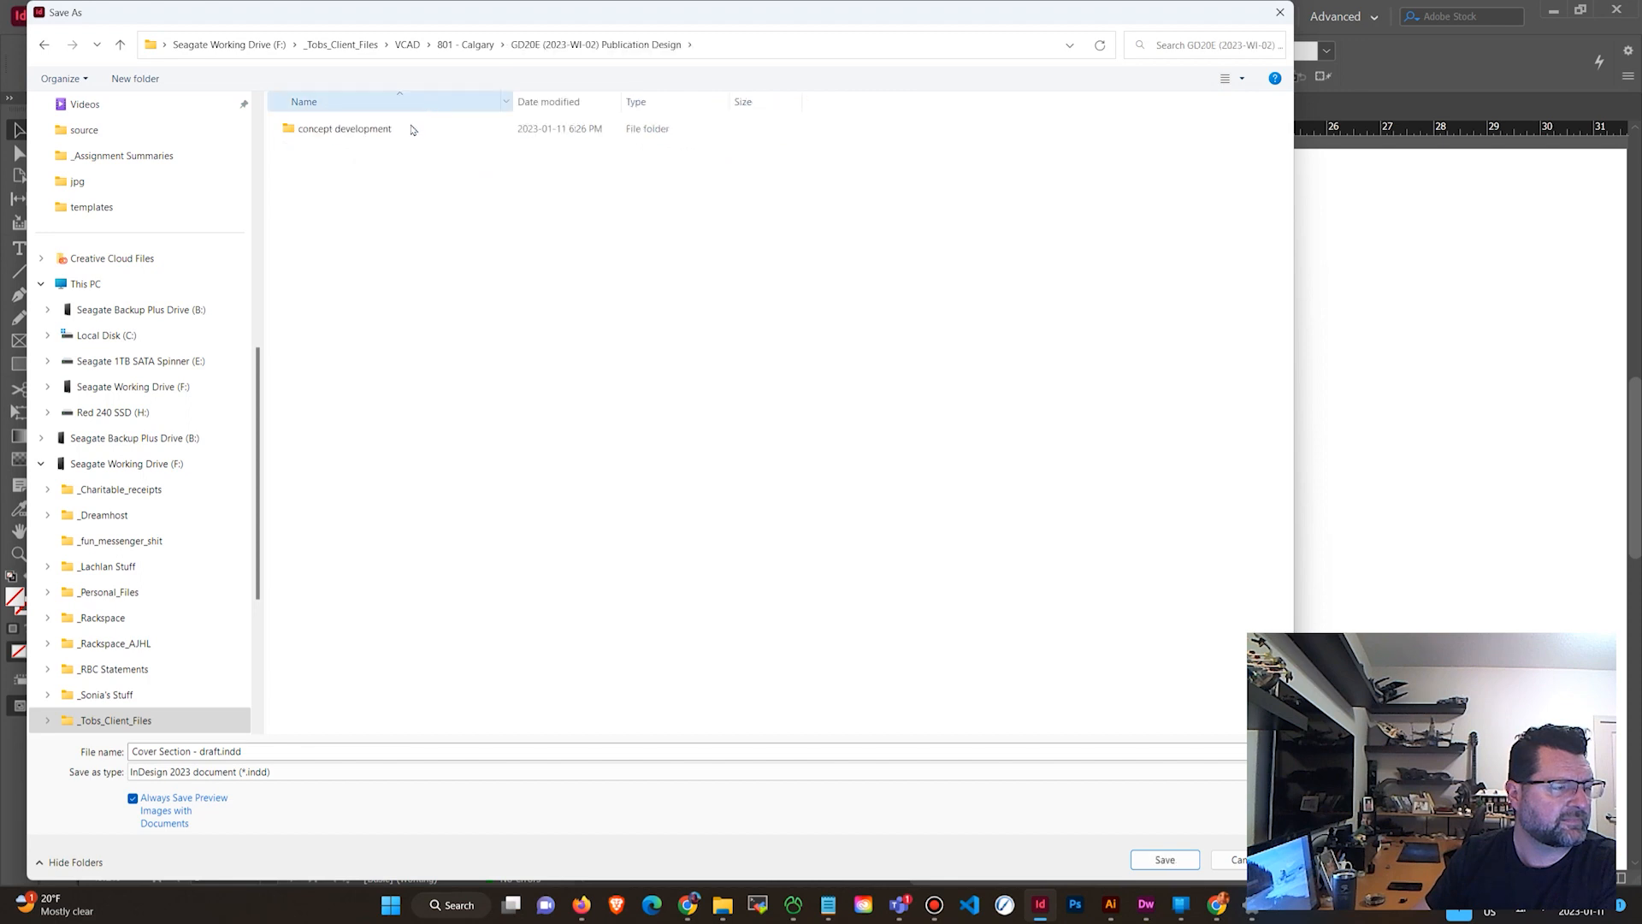
click(412, 127)
double_click(442, 134)
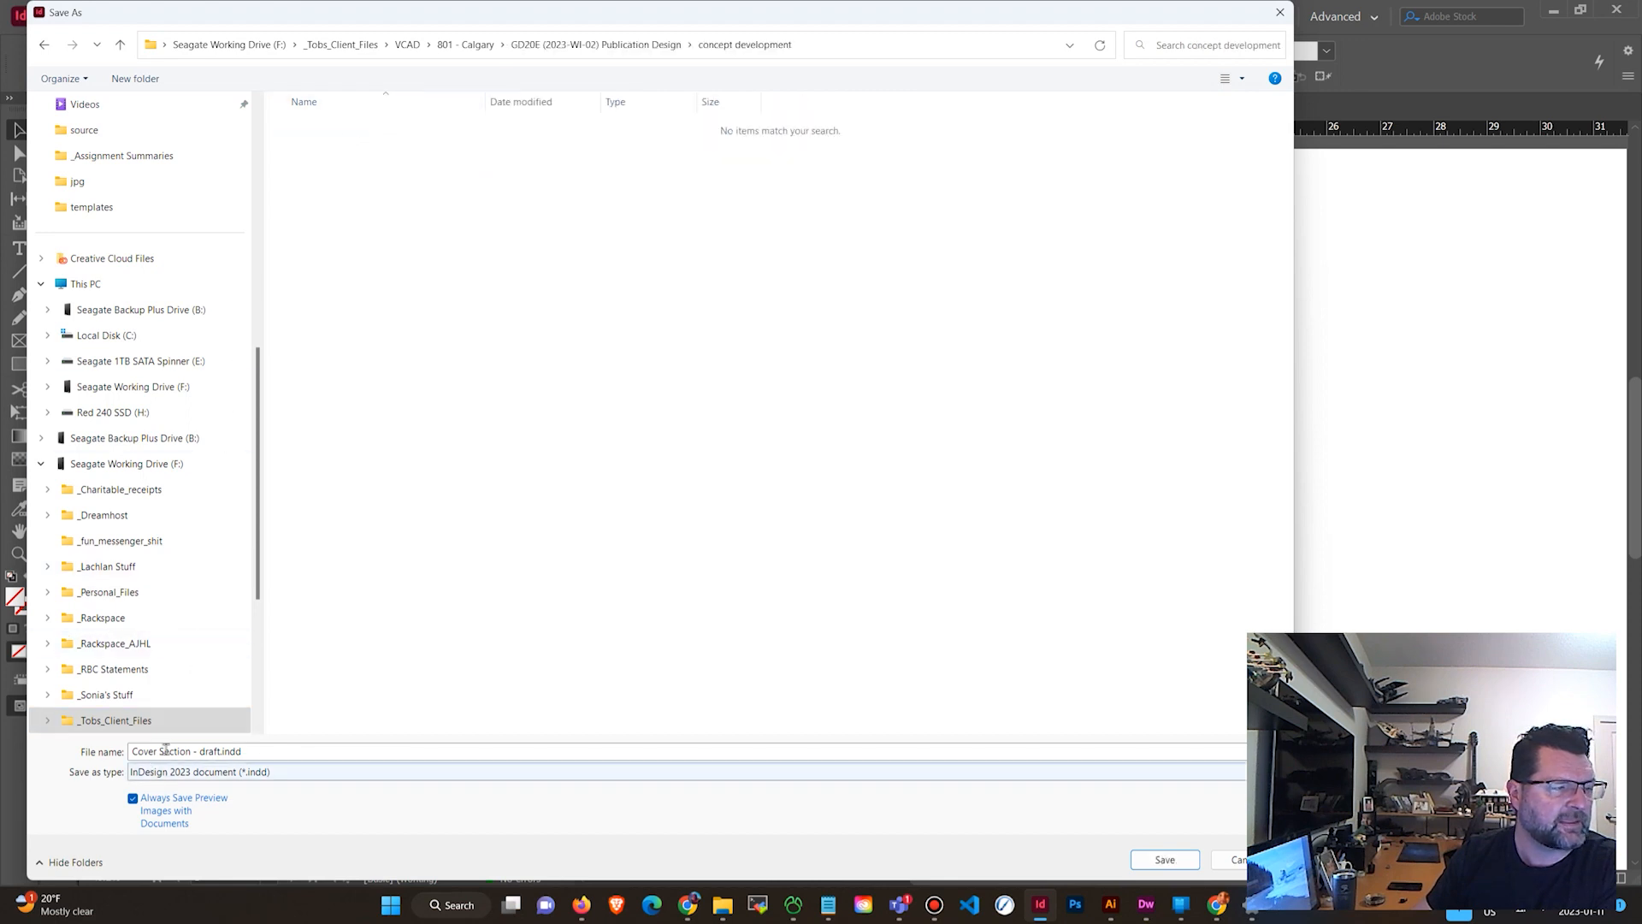
click(1176, 860)
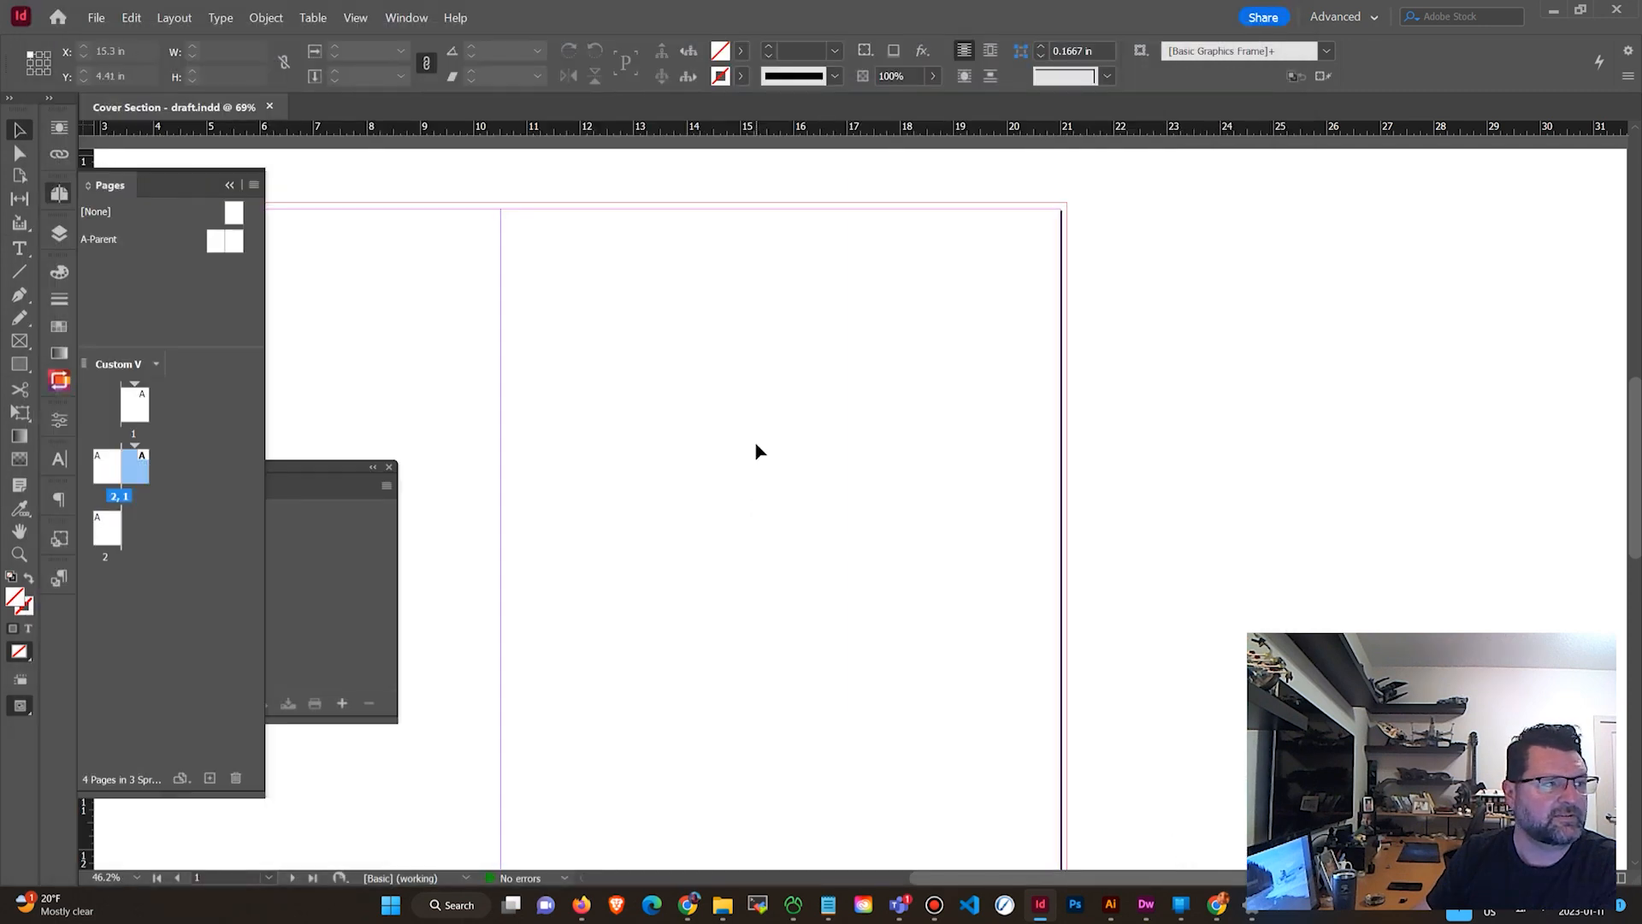
Add Cover Section - draft.indd from the concept development folder to the gaming_parents_issue 1 book.
drag(299, 468, 465, 392)
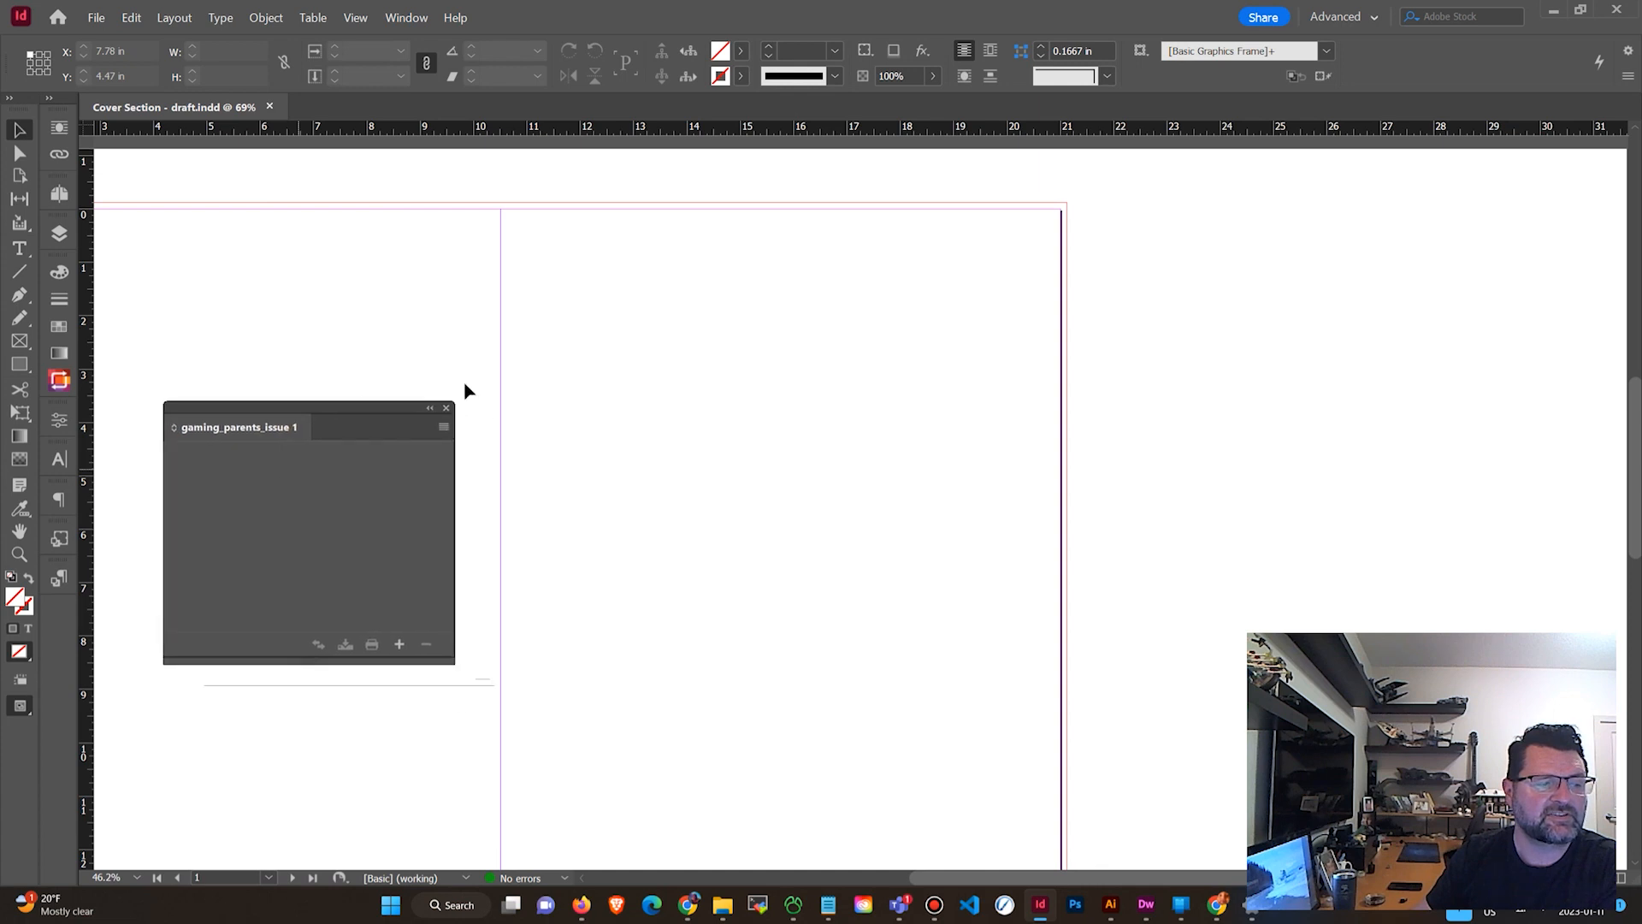
drag(290, 411, 286, 398)
click(396, 633)
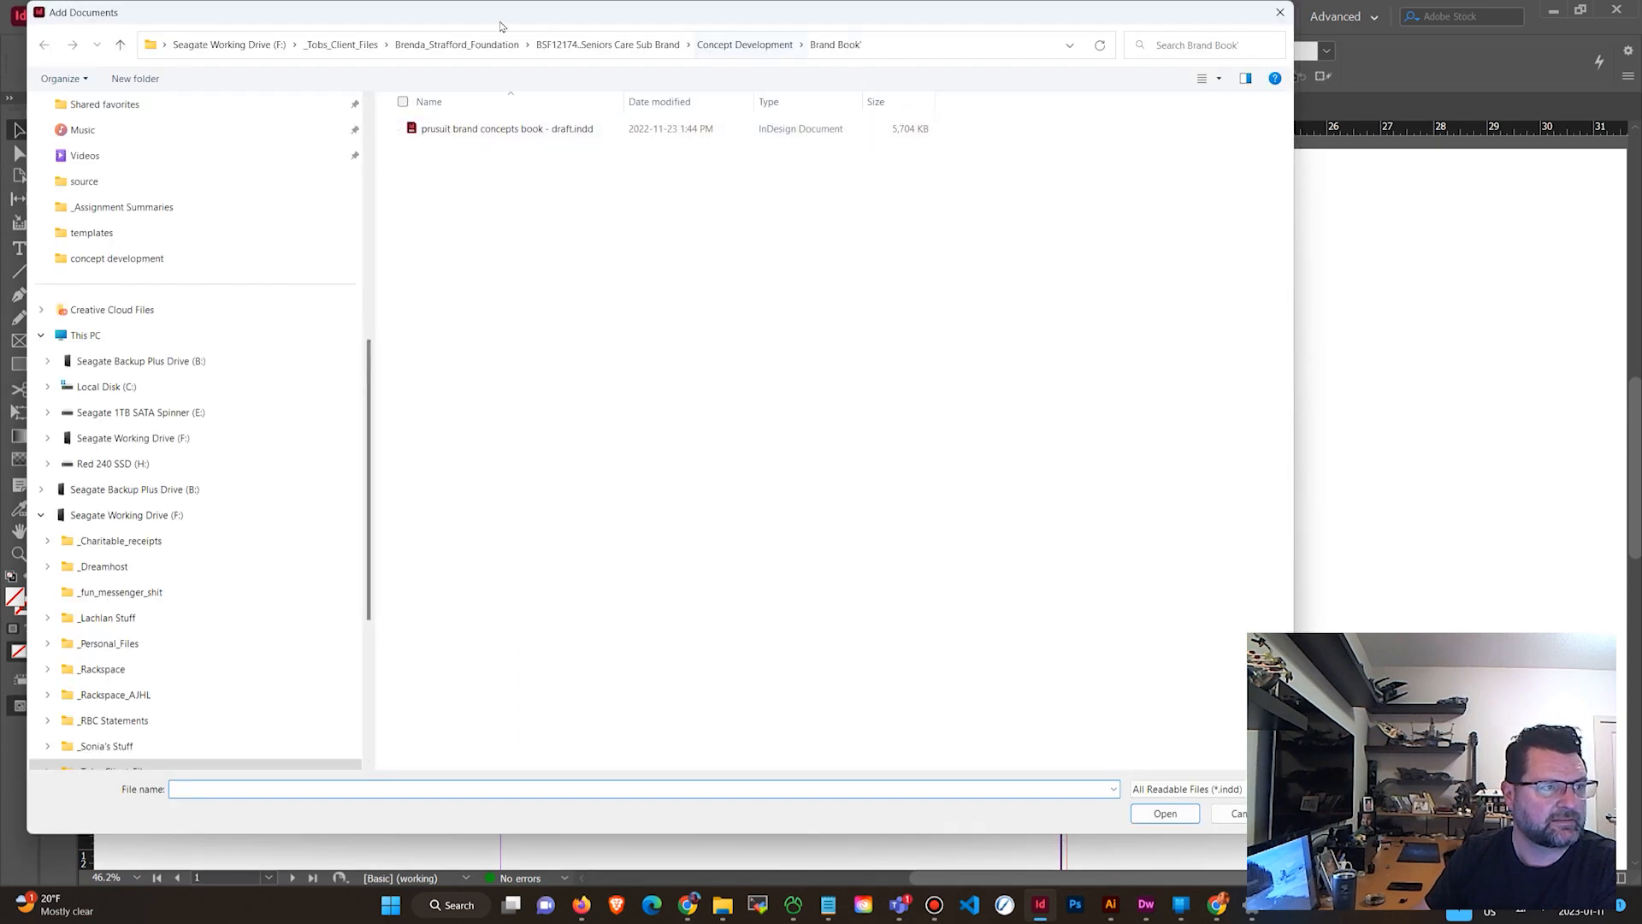
click(365, 53)
scroll(502, 556, down, 10)
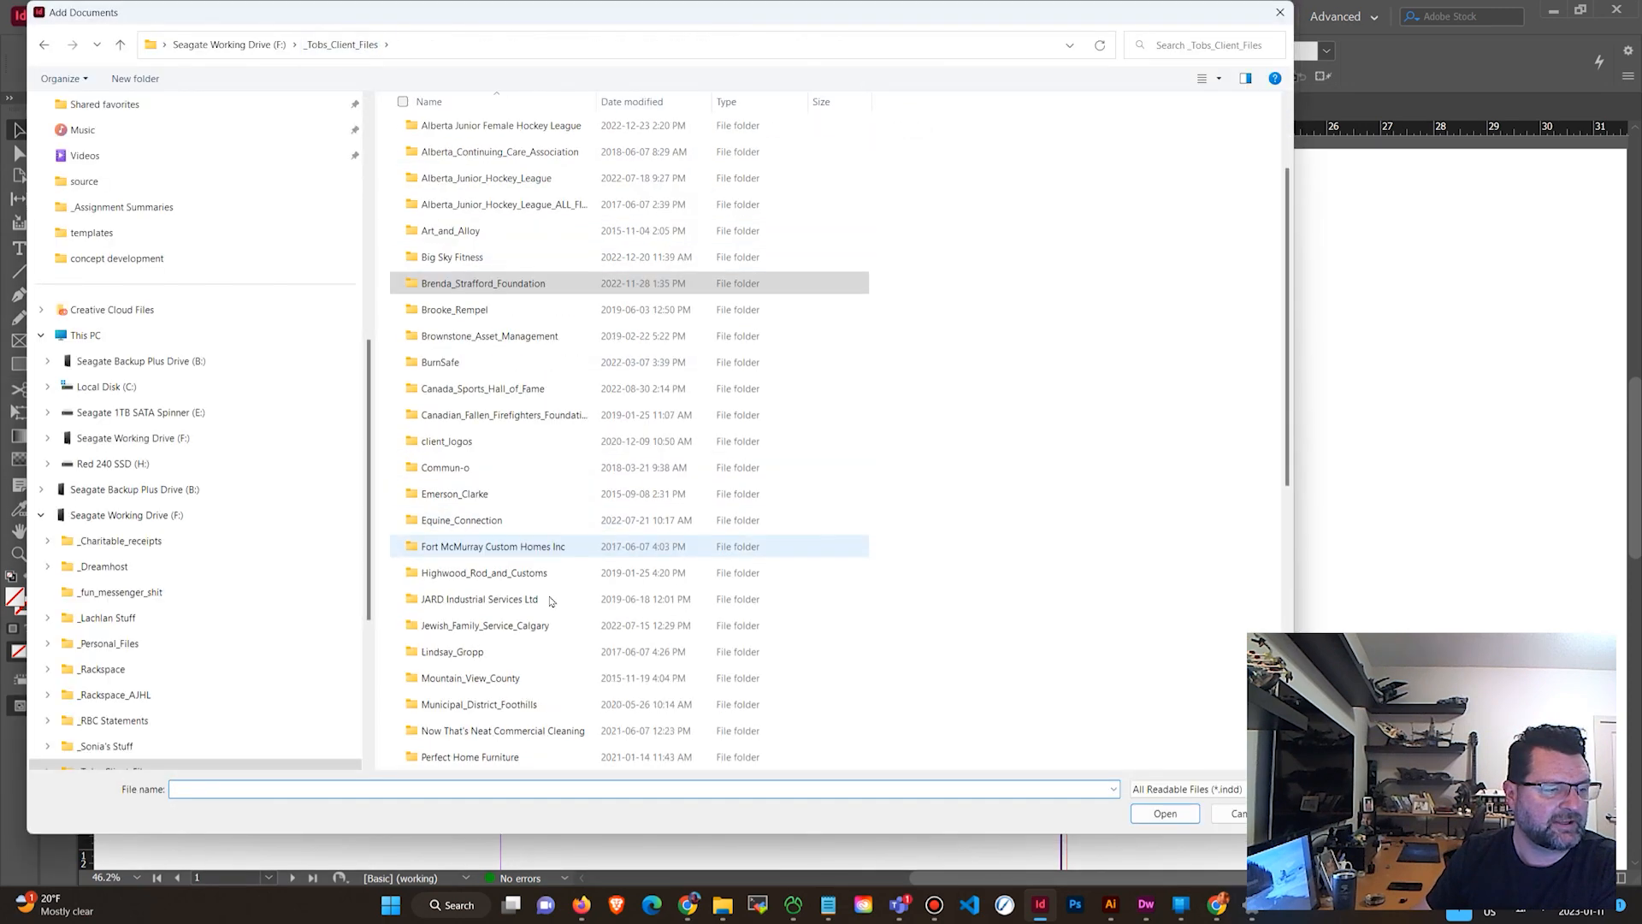
double_click(494, 735)
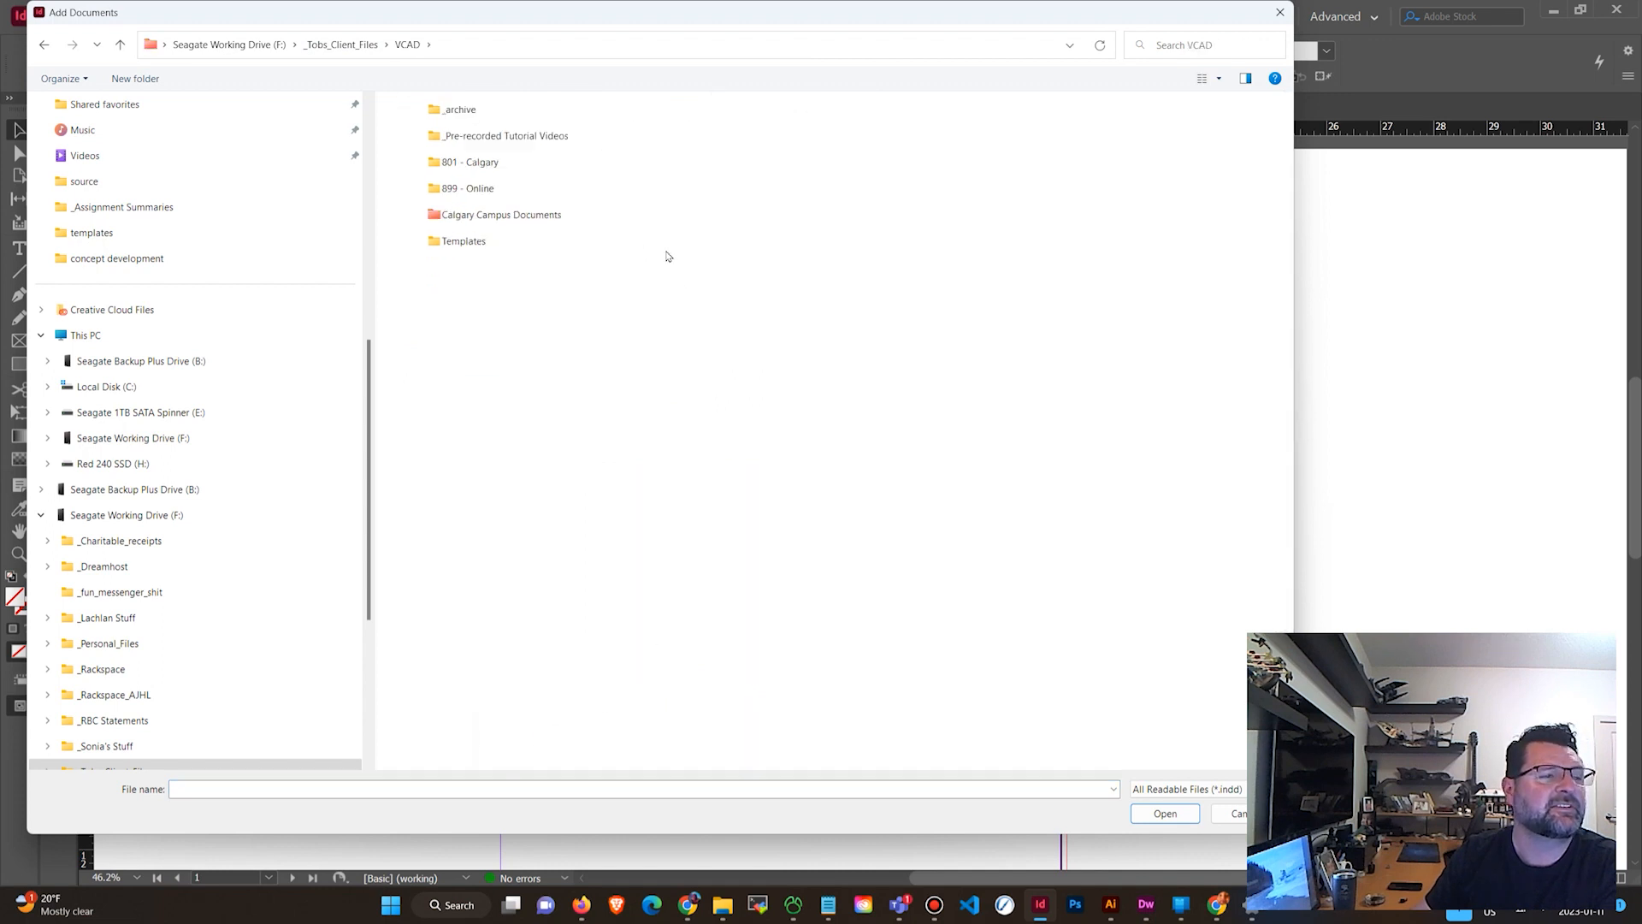
double_click(513, 162)
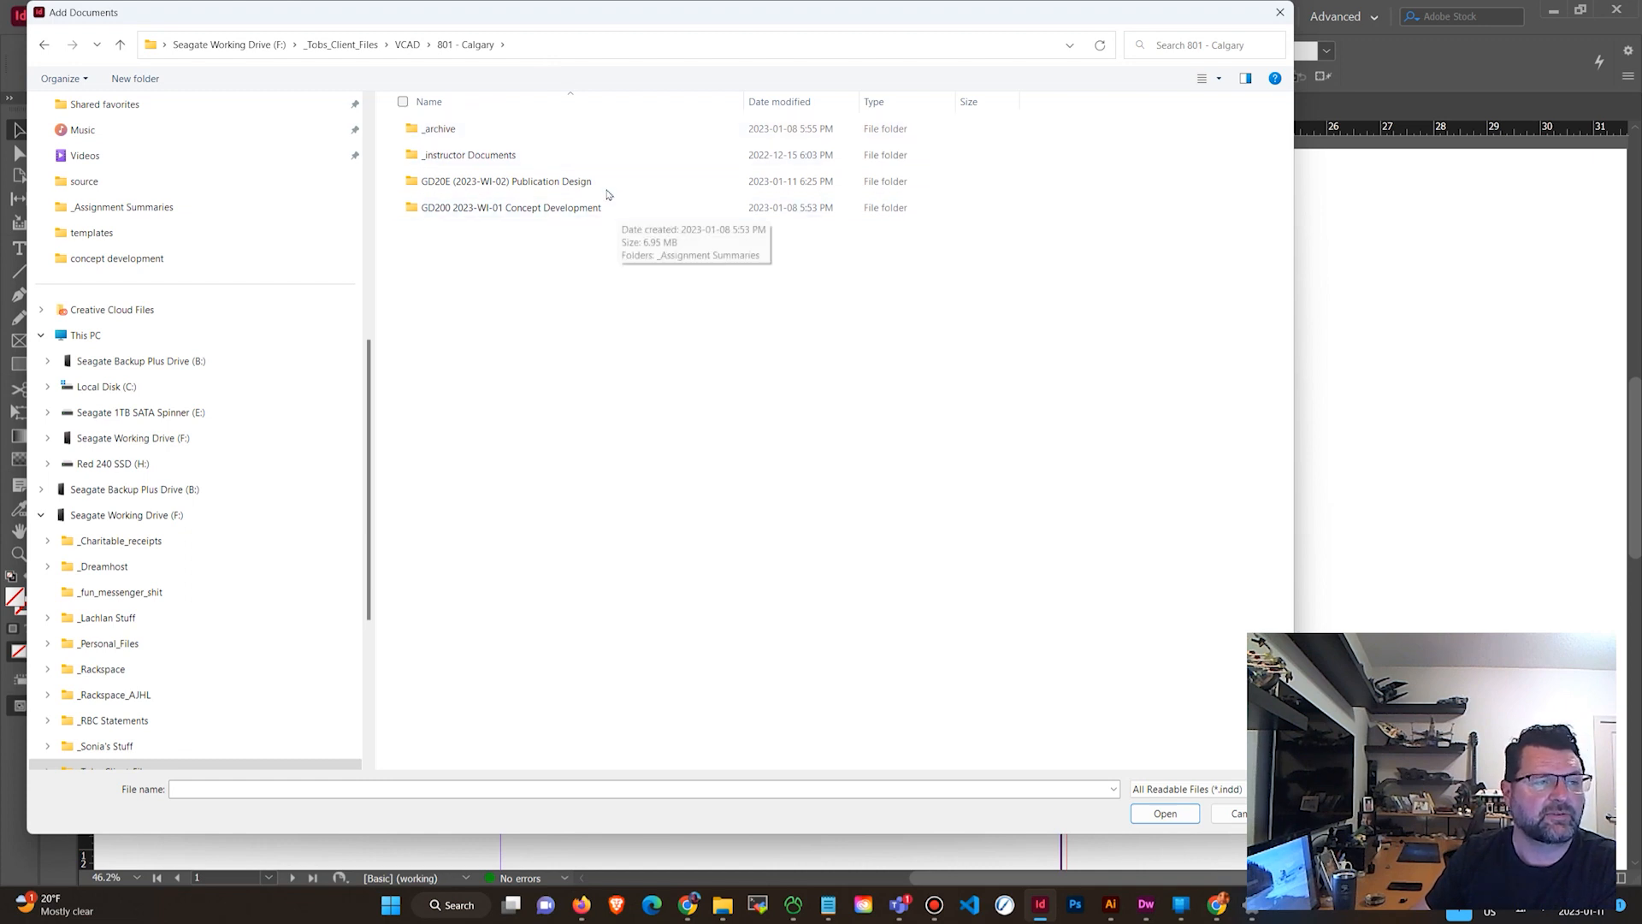
double_click(588, 183)
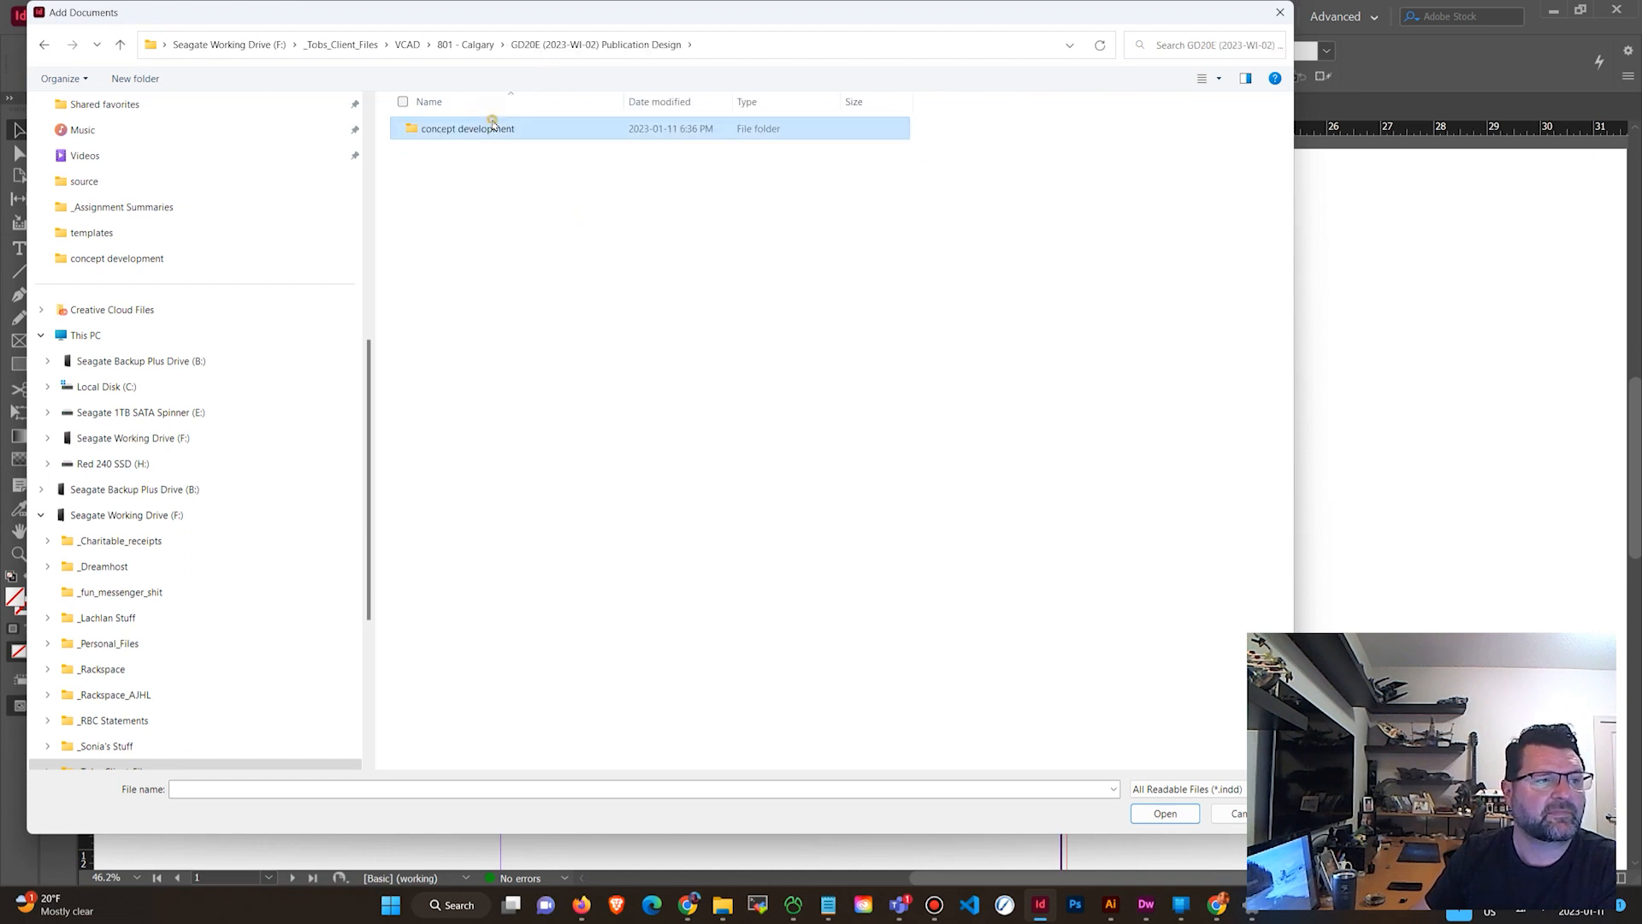
double_click(494, 124)
click(462, 126)
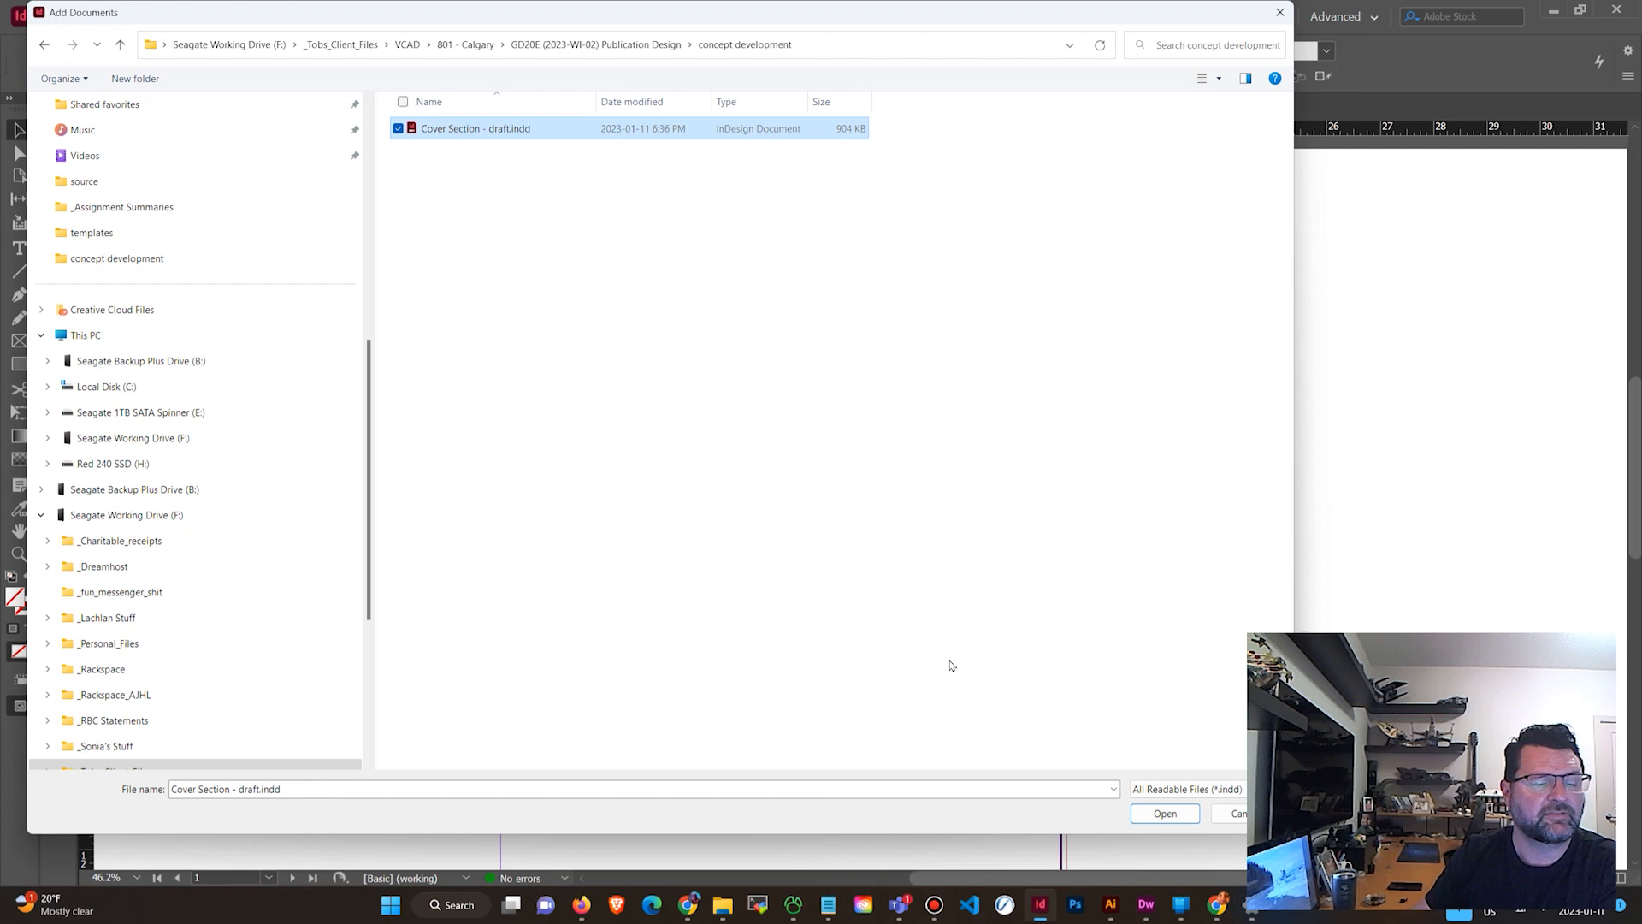
click(1165, 813)
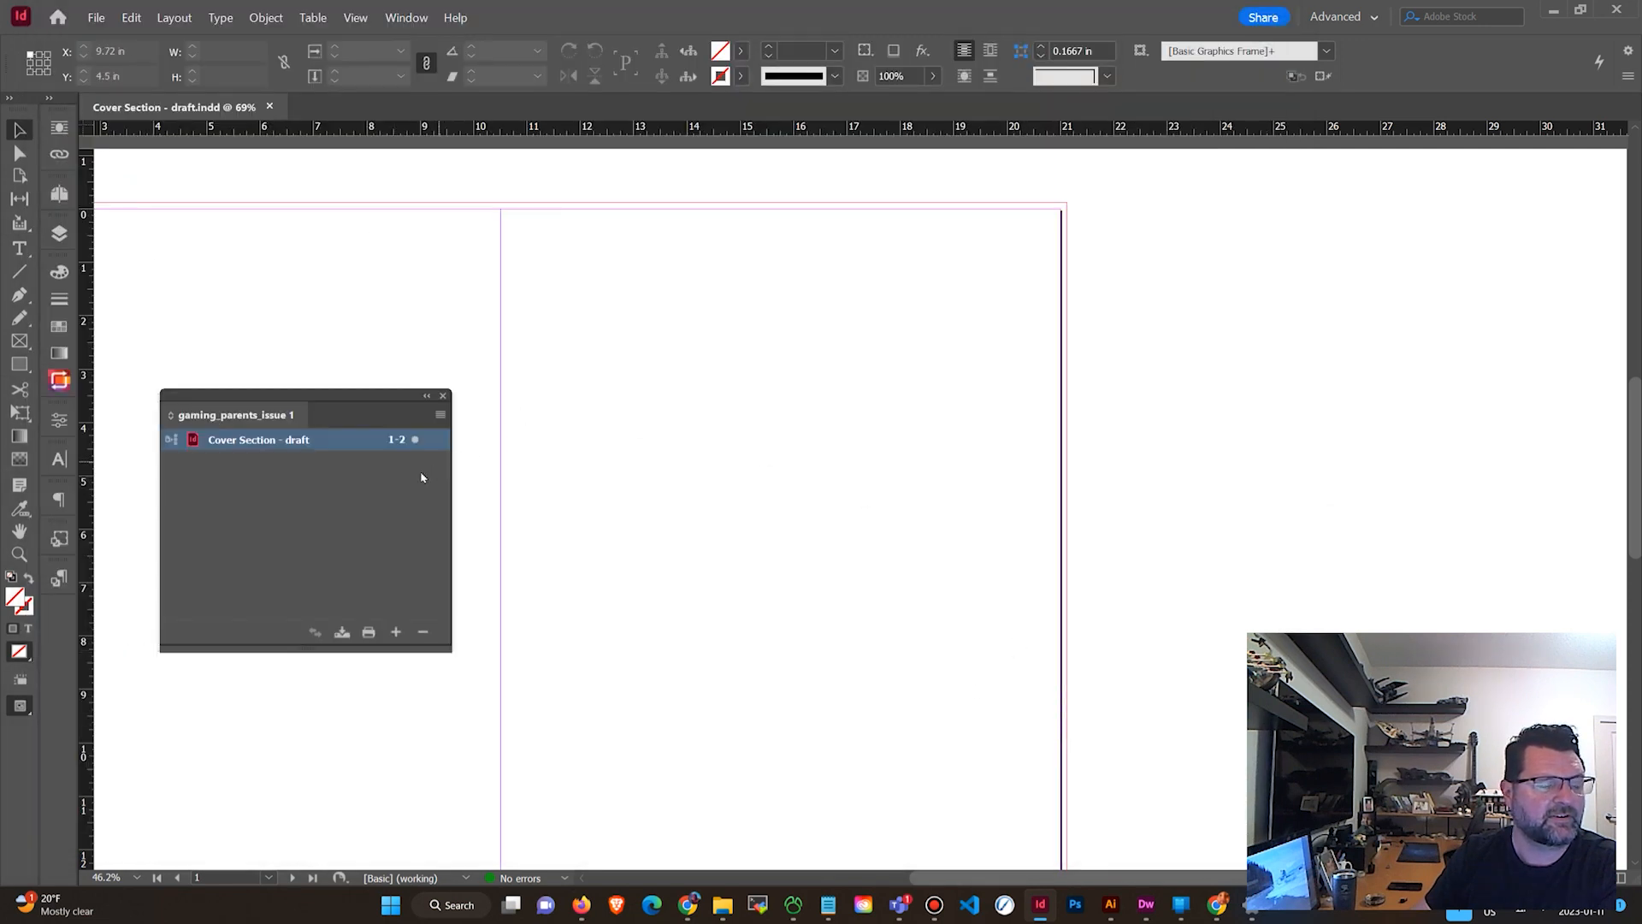
Close the open document and reopen Cover Section - draft from the book.
click(389, 481)
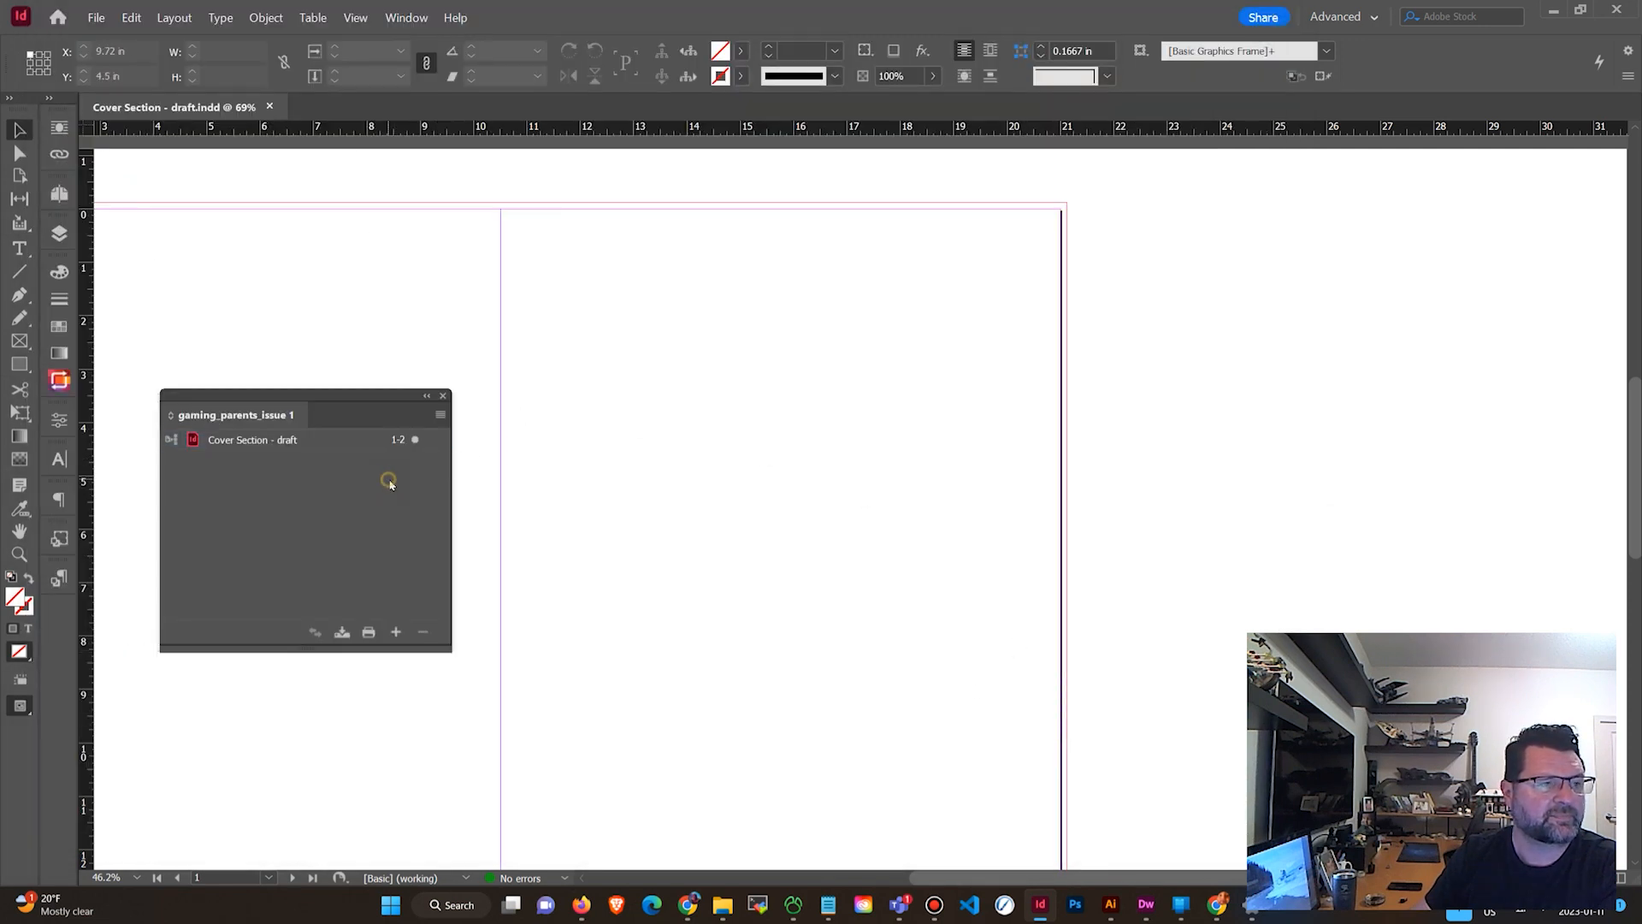
click(270, 104)
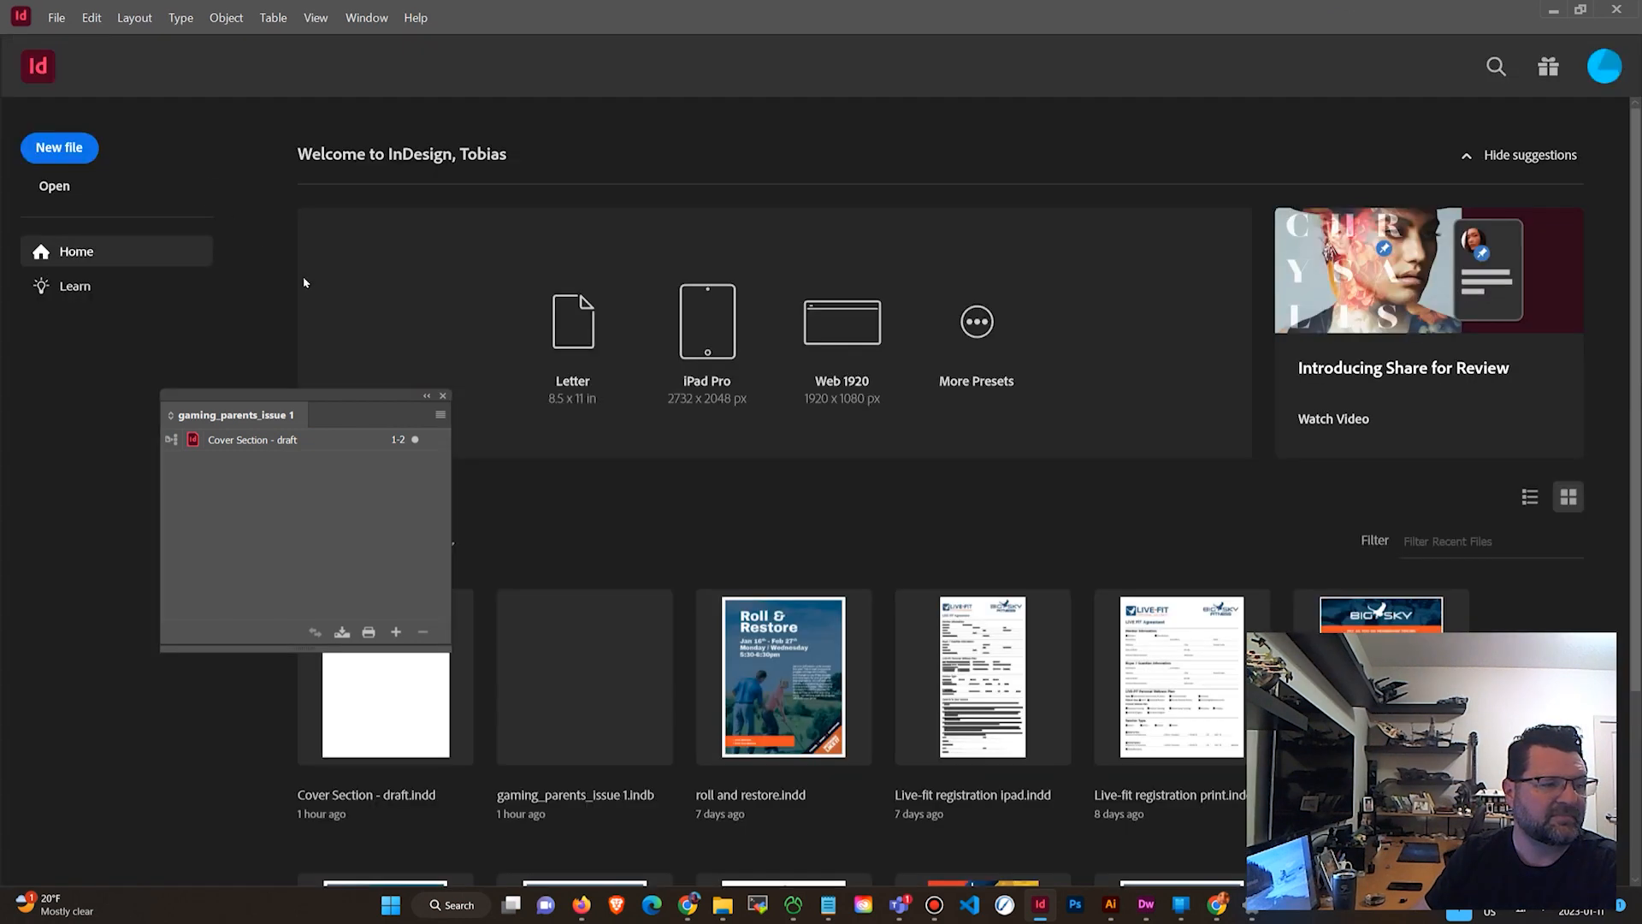
click(397, 448)
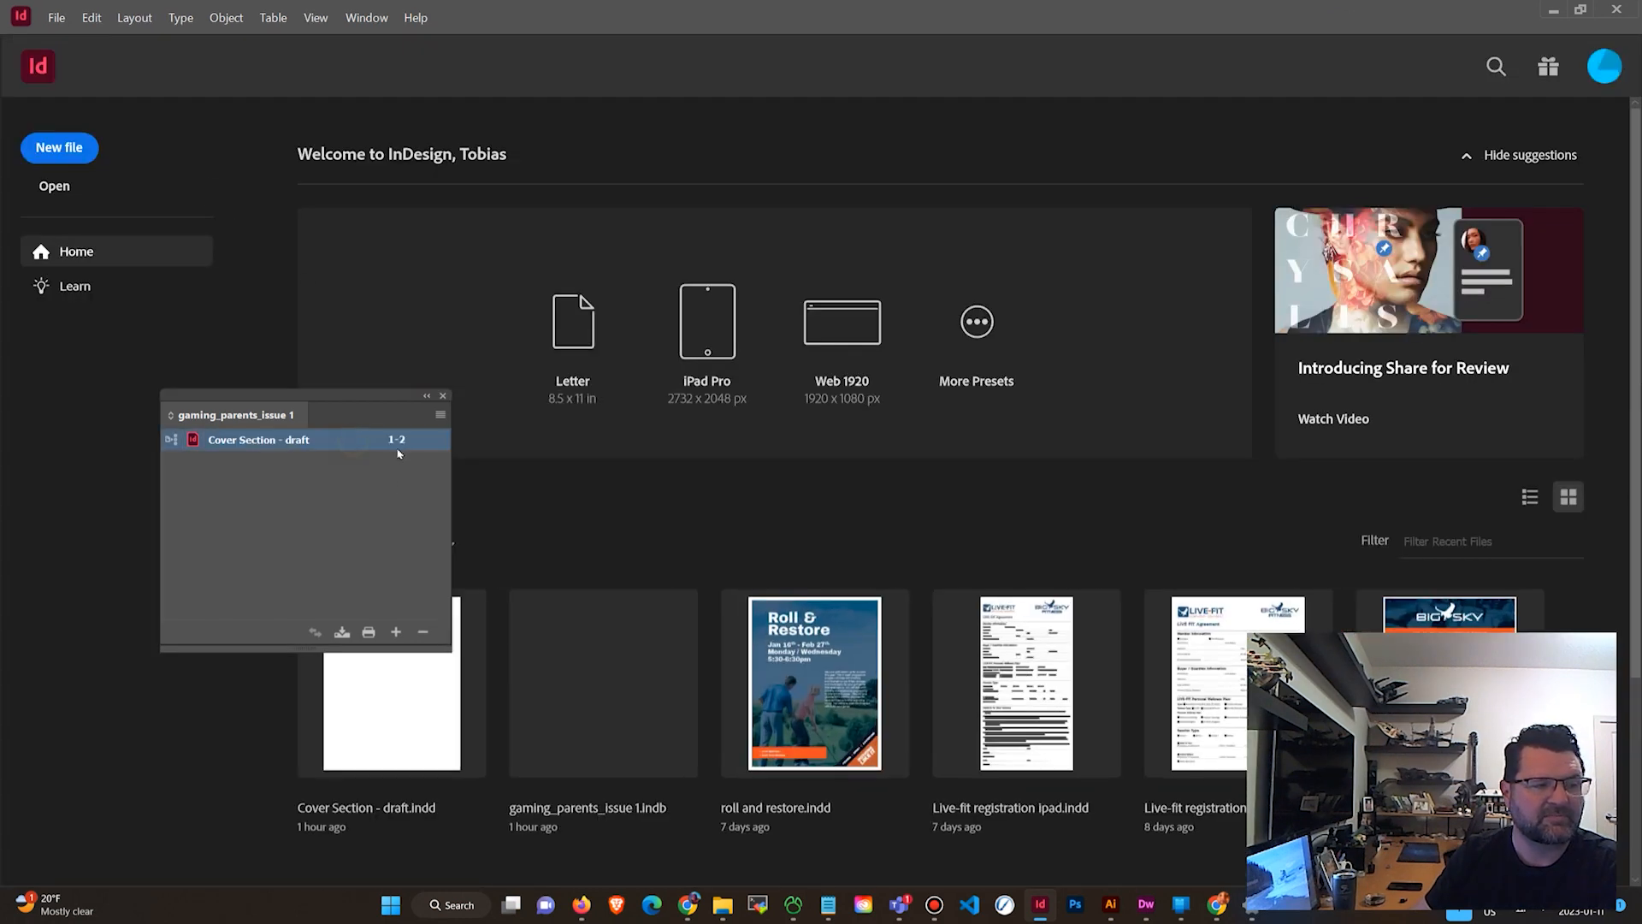
double_click(226, 443)
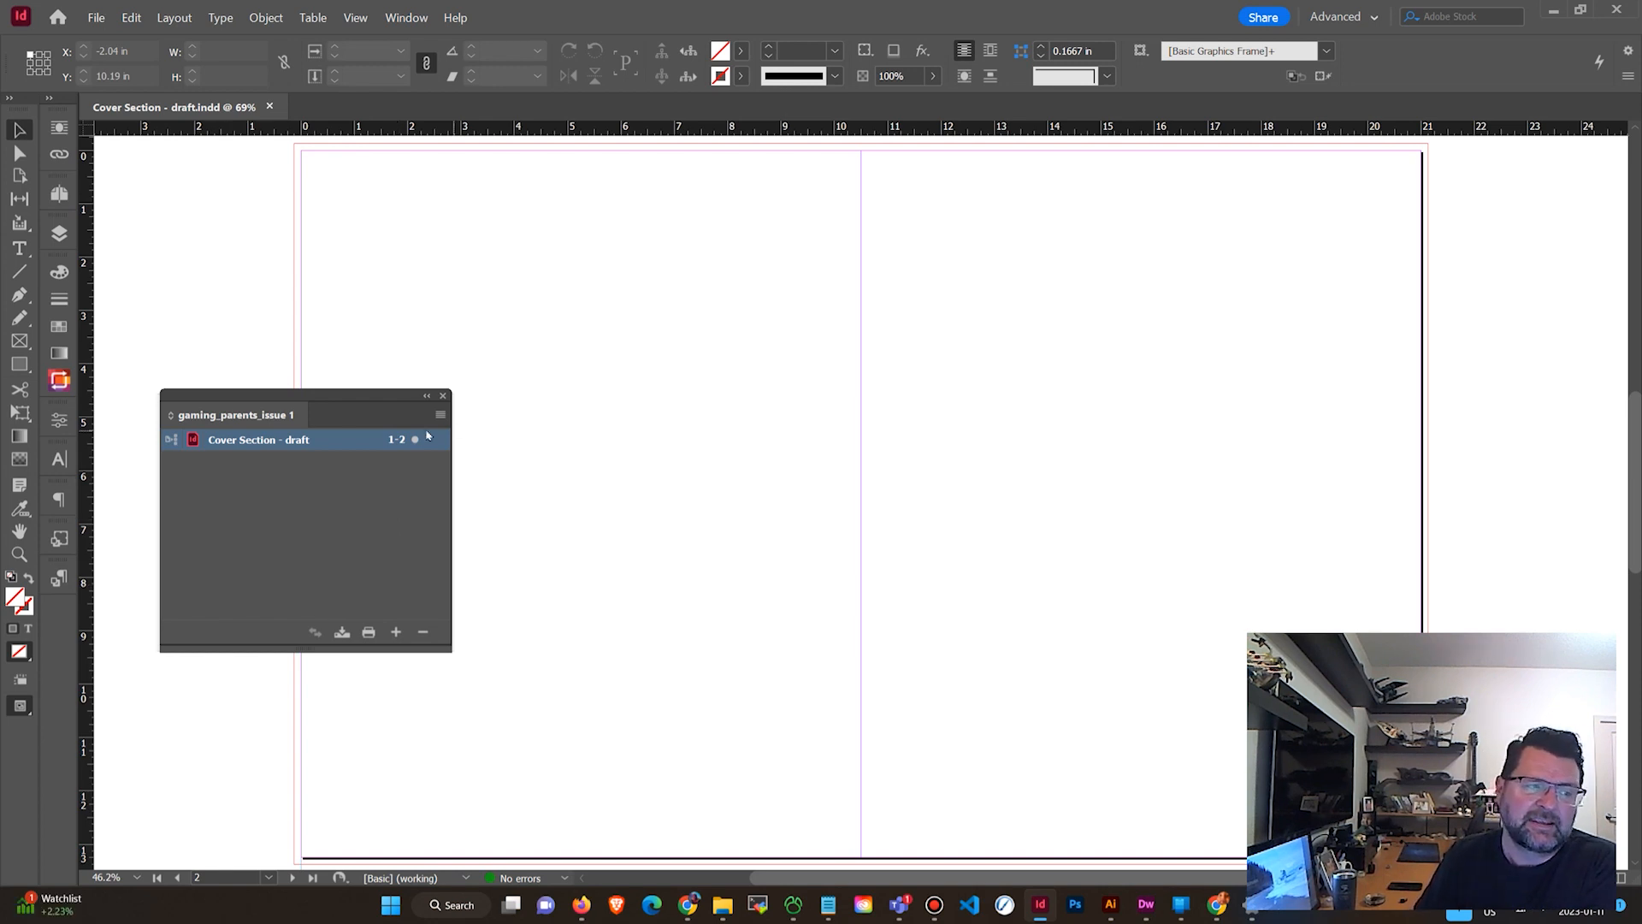
Save the document under a new name, article 1 - draft.indd, in the same concept development folder.
mouse_move(356, 396)
mouse_down()
mouse_move(341, 409)
mouse_move(346, 394)
mouse_up()
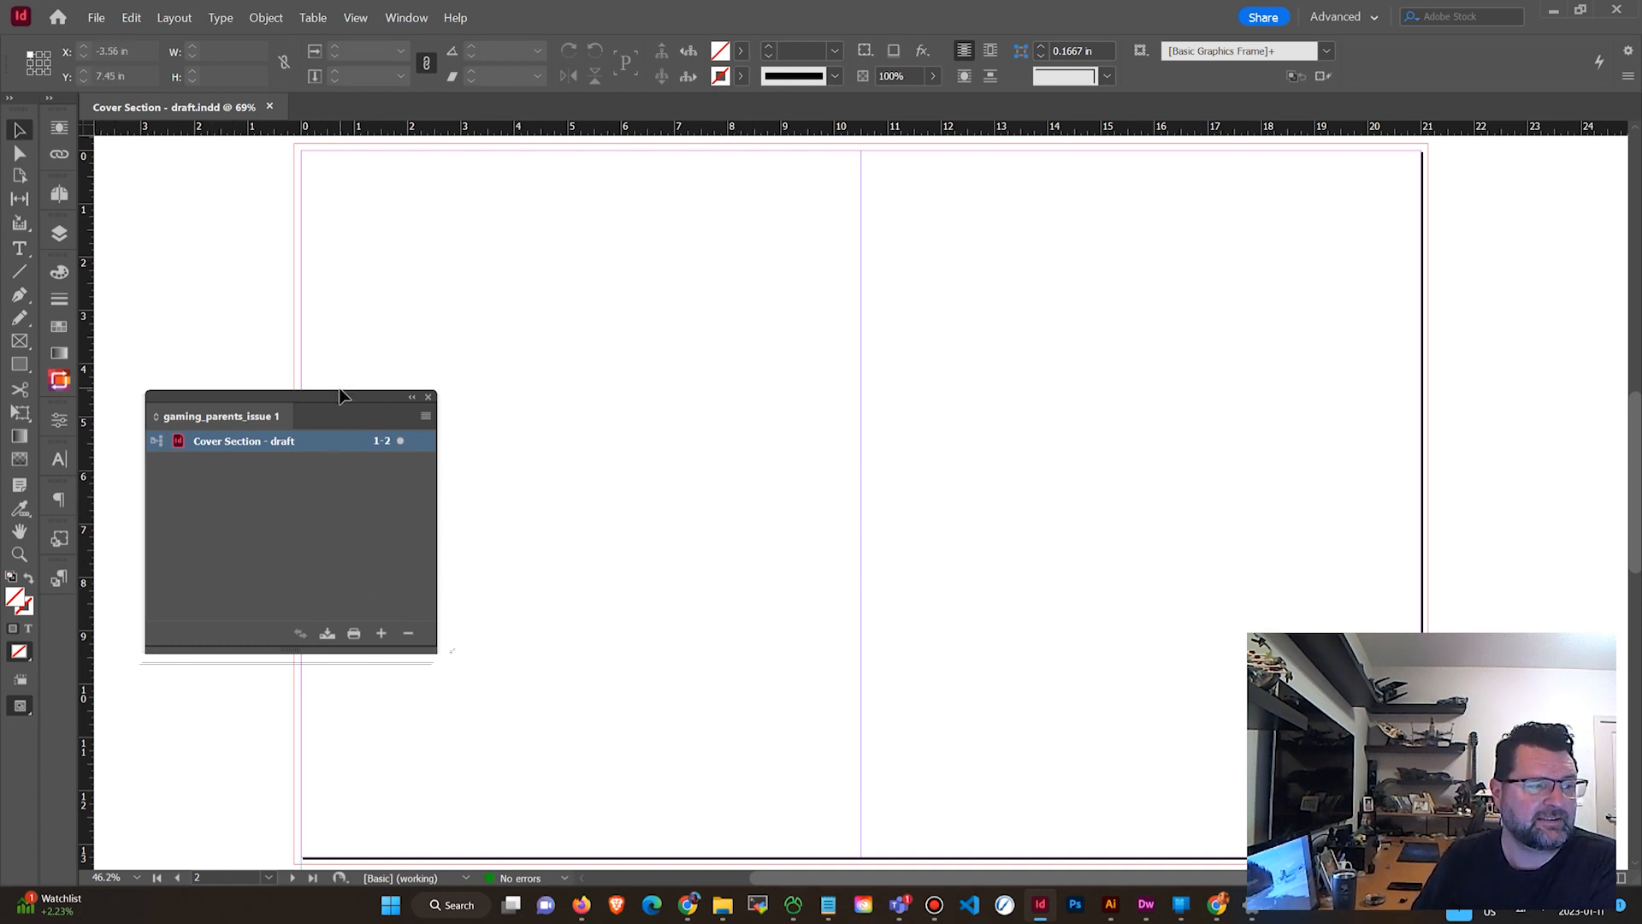
drag(341, 394, 348, 322)
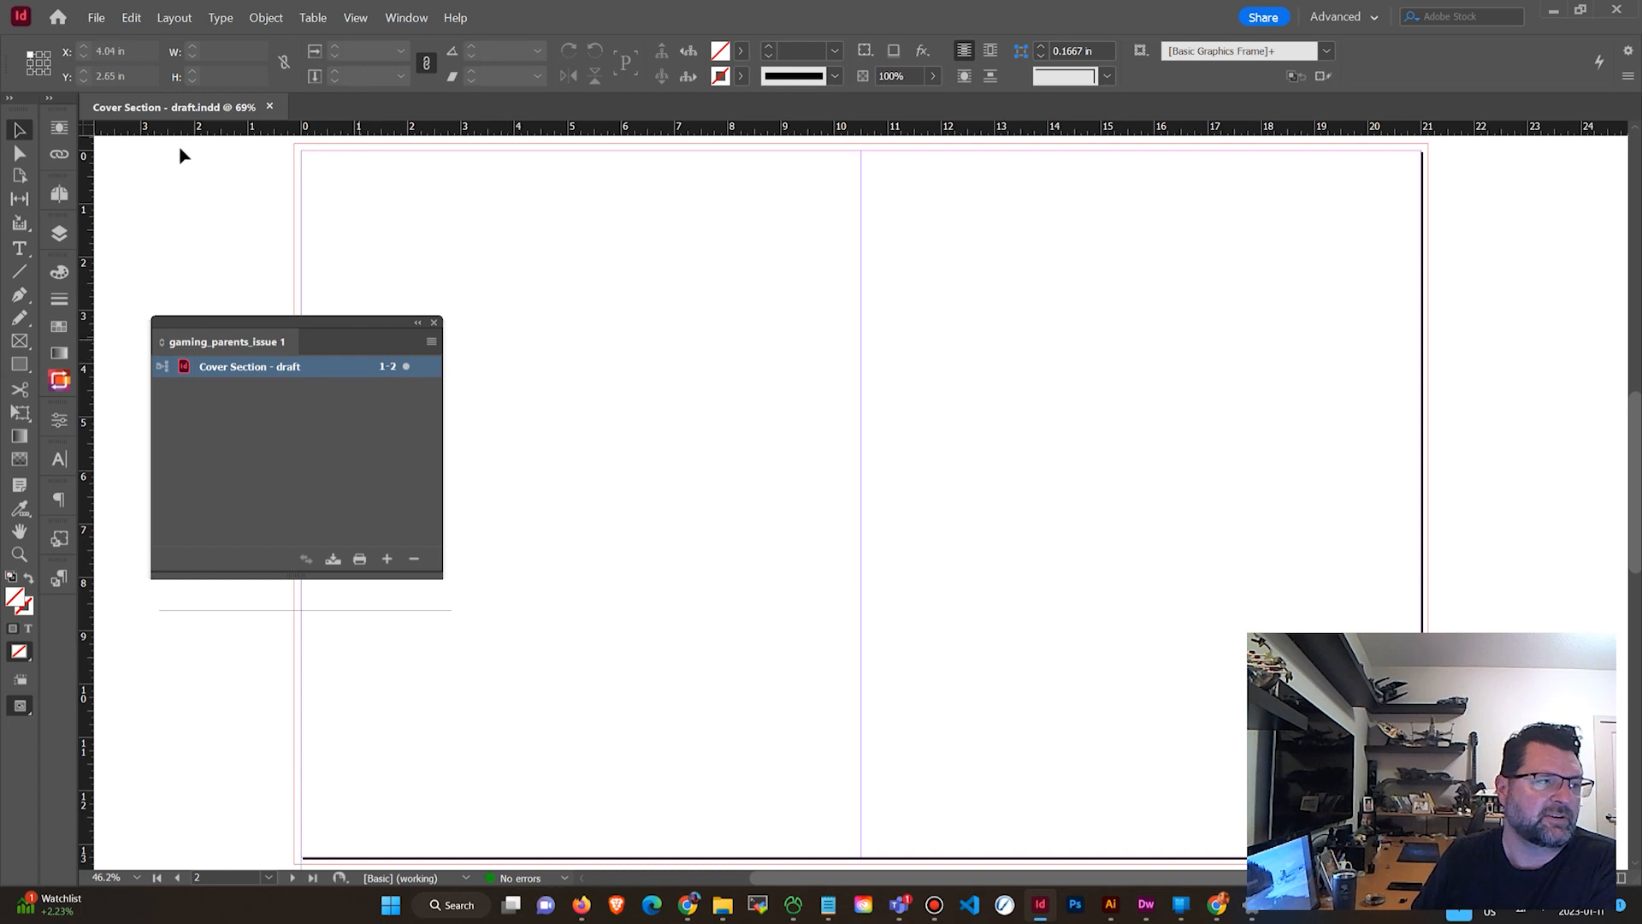
click(96, 17)
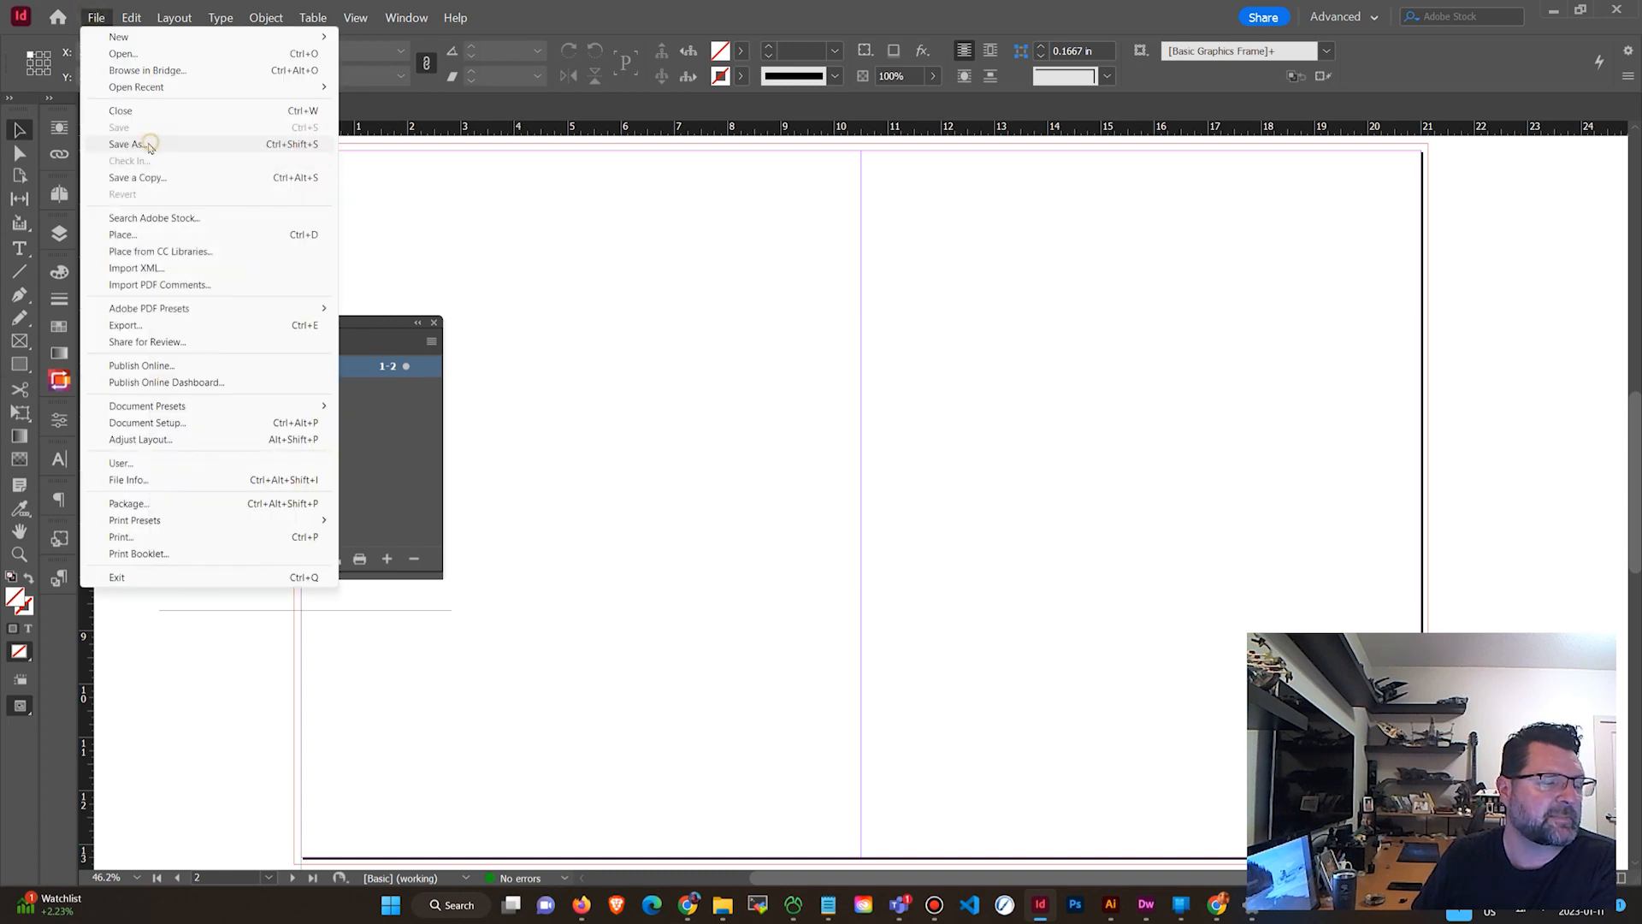
click(128, 144)
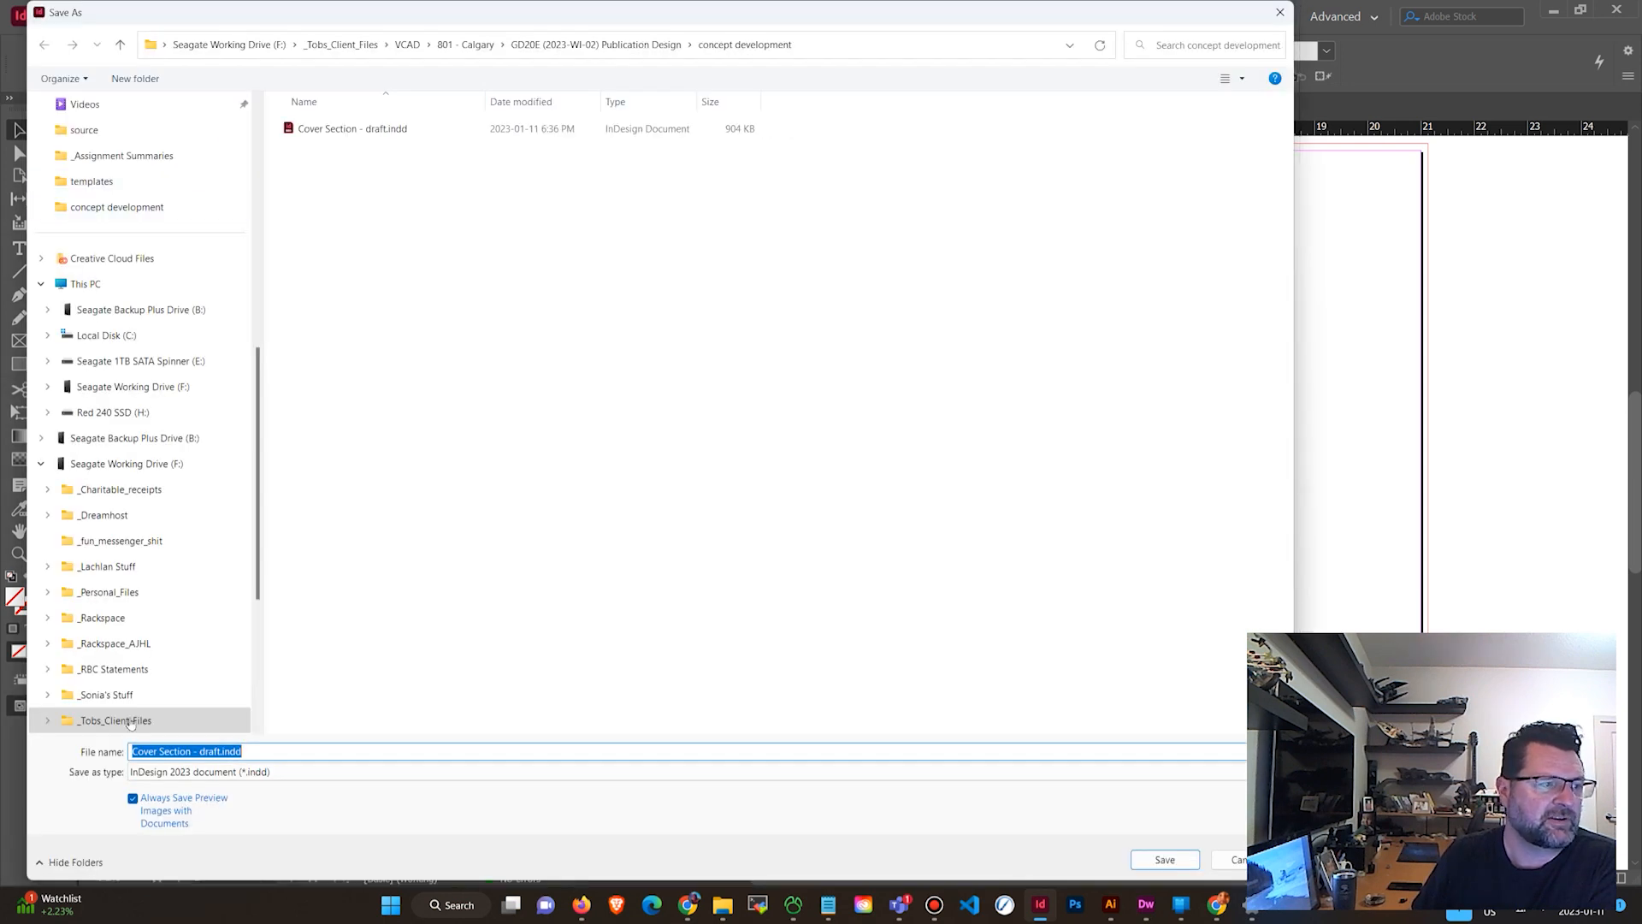
click(219, 752)
drag(191, 753, 7, 738)
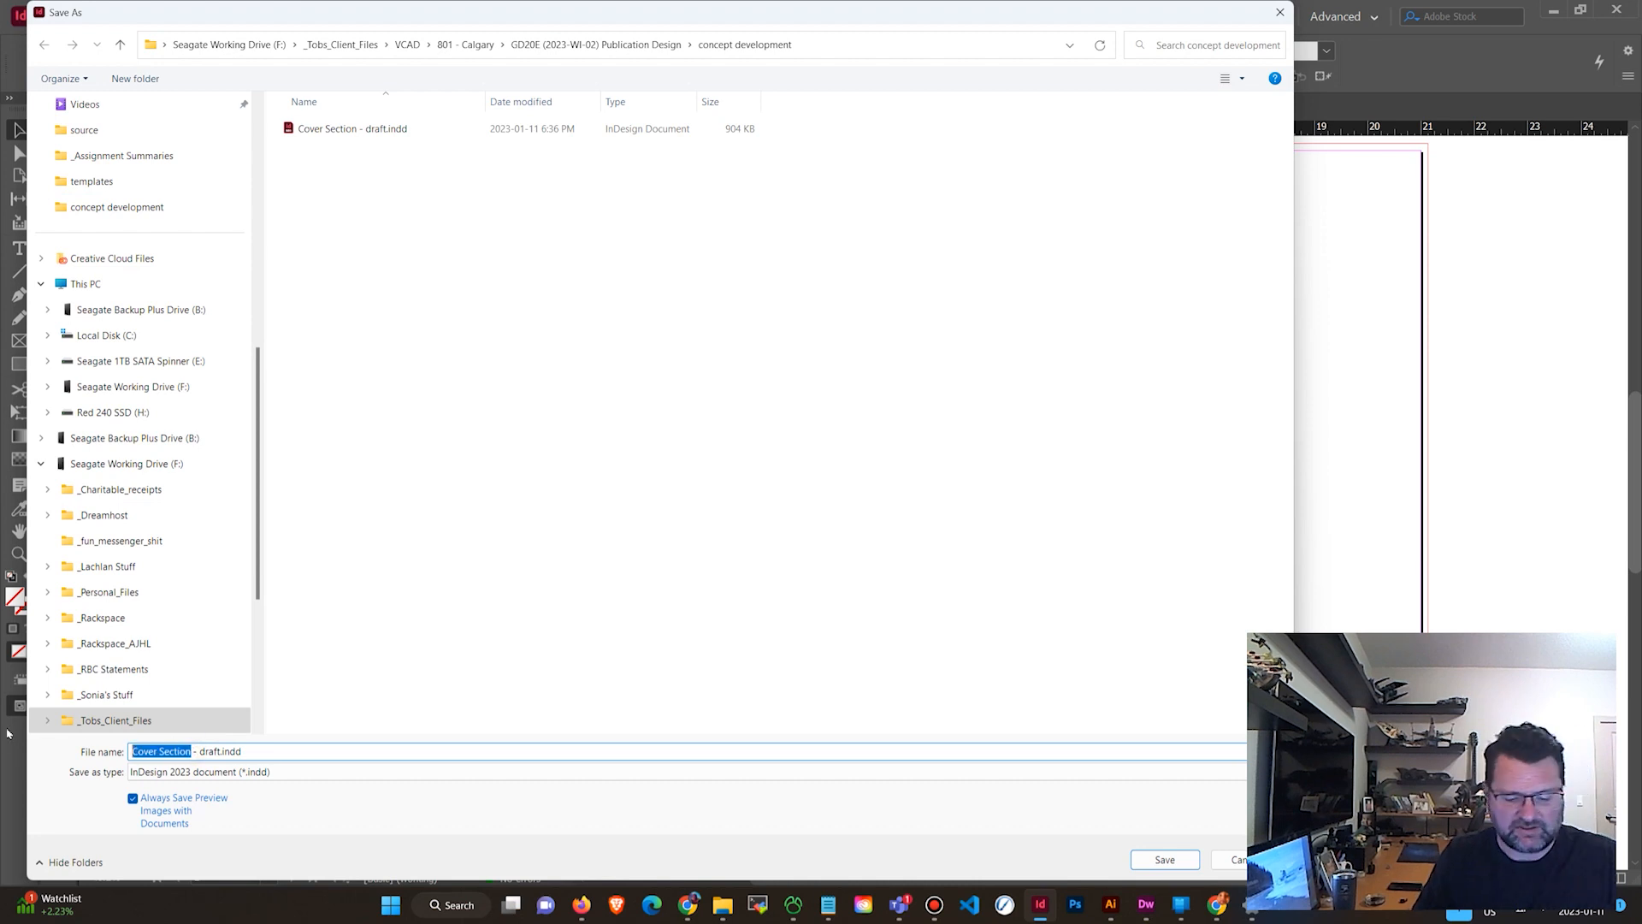
text(article 1)
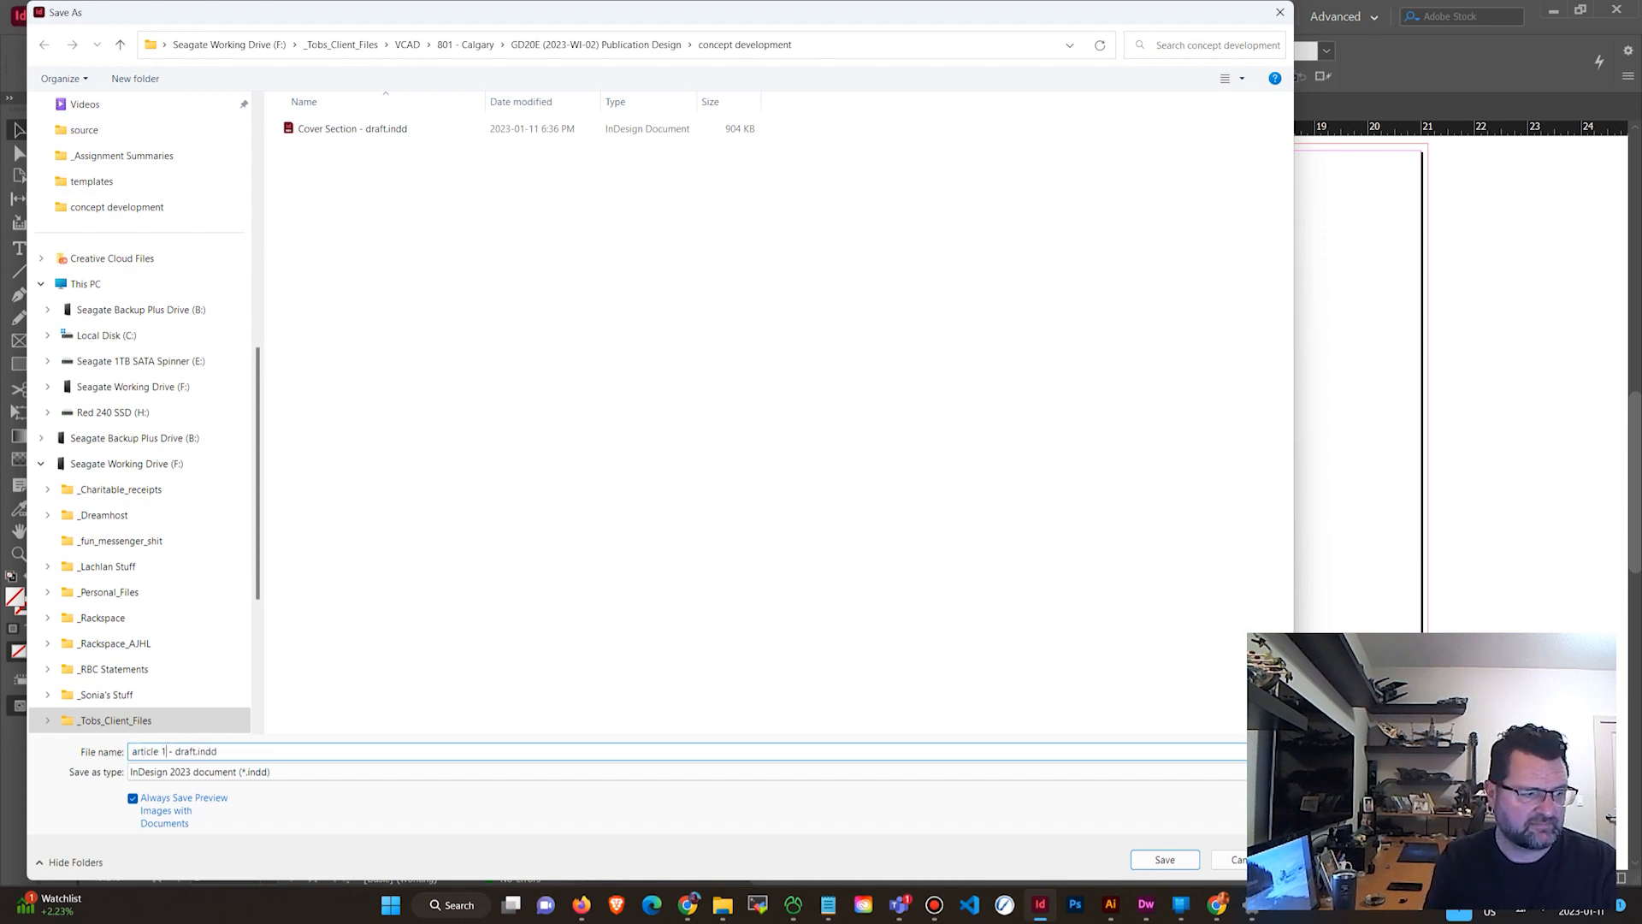
click(1160, 860)
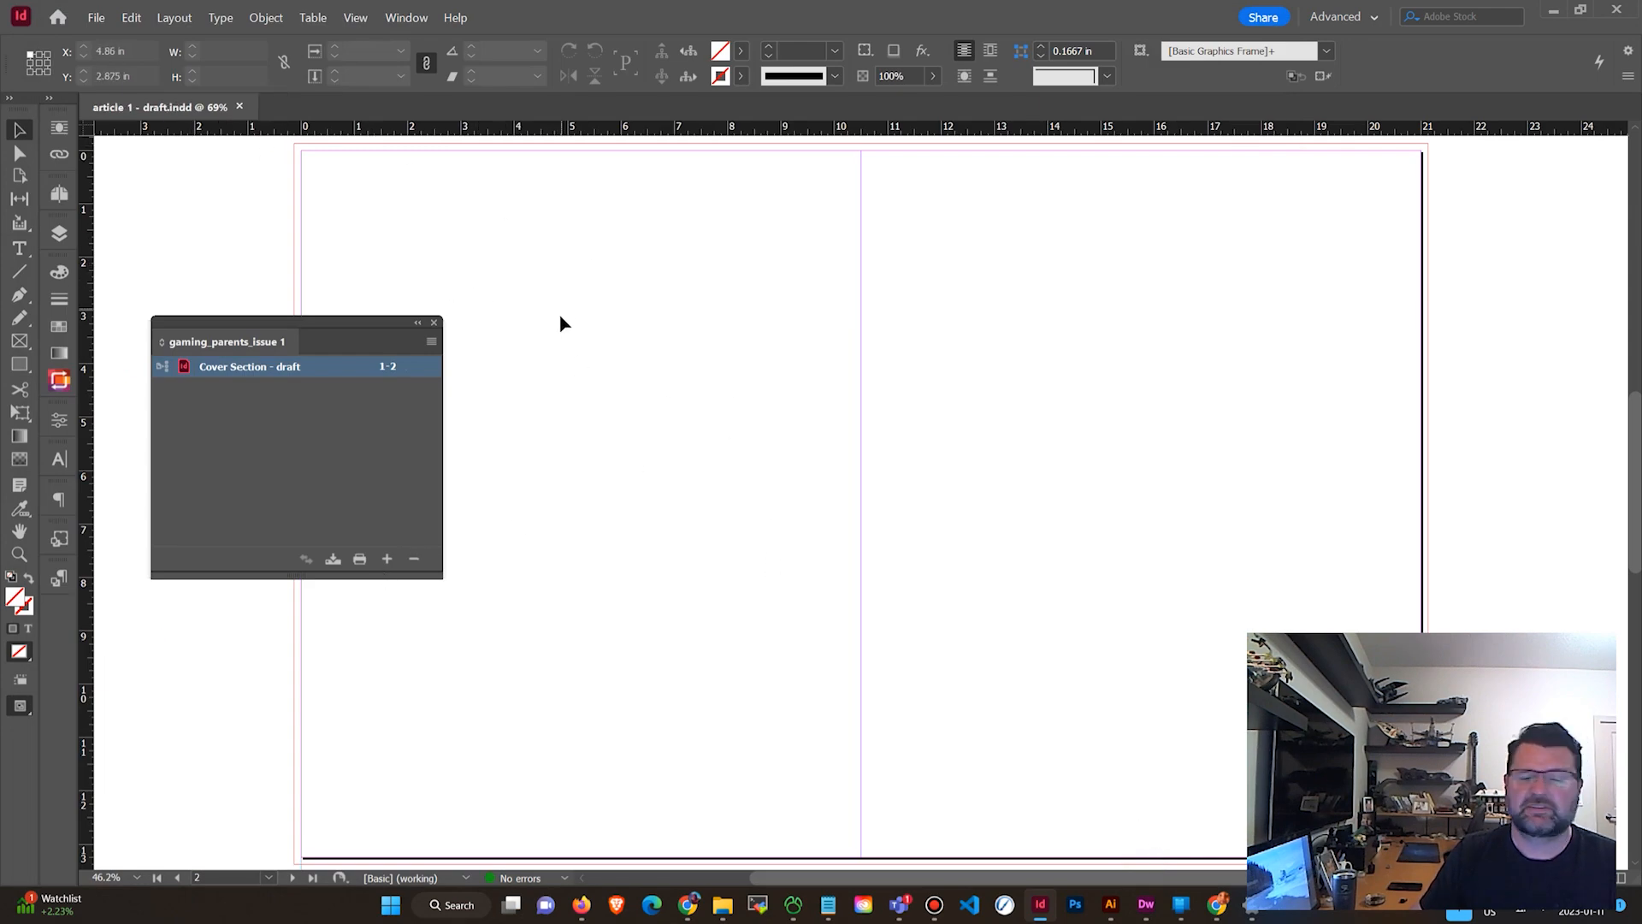
Add article 1 - draft.indd to the gaming_parents_issue 1 book.
click(389, 561)
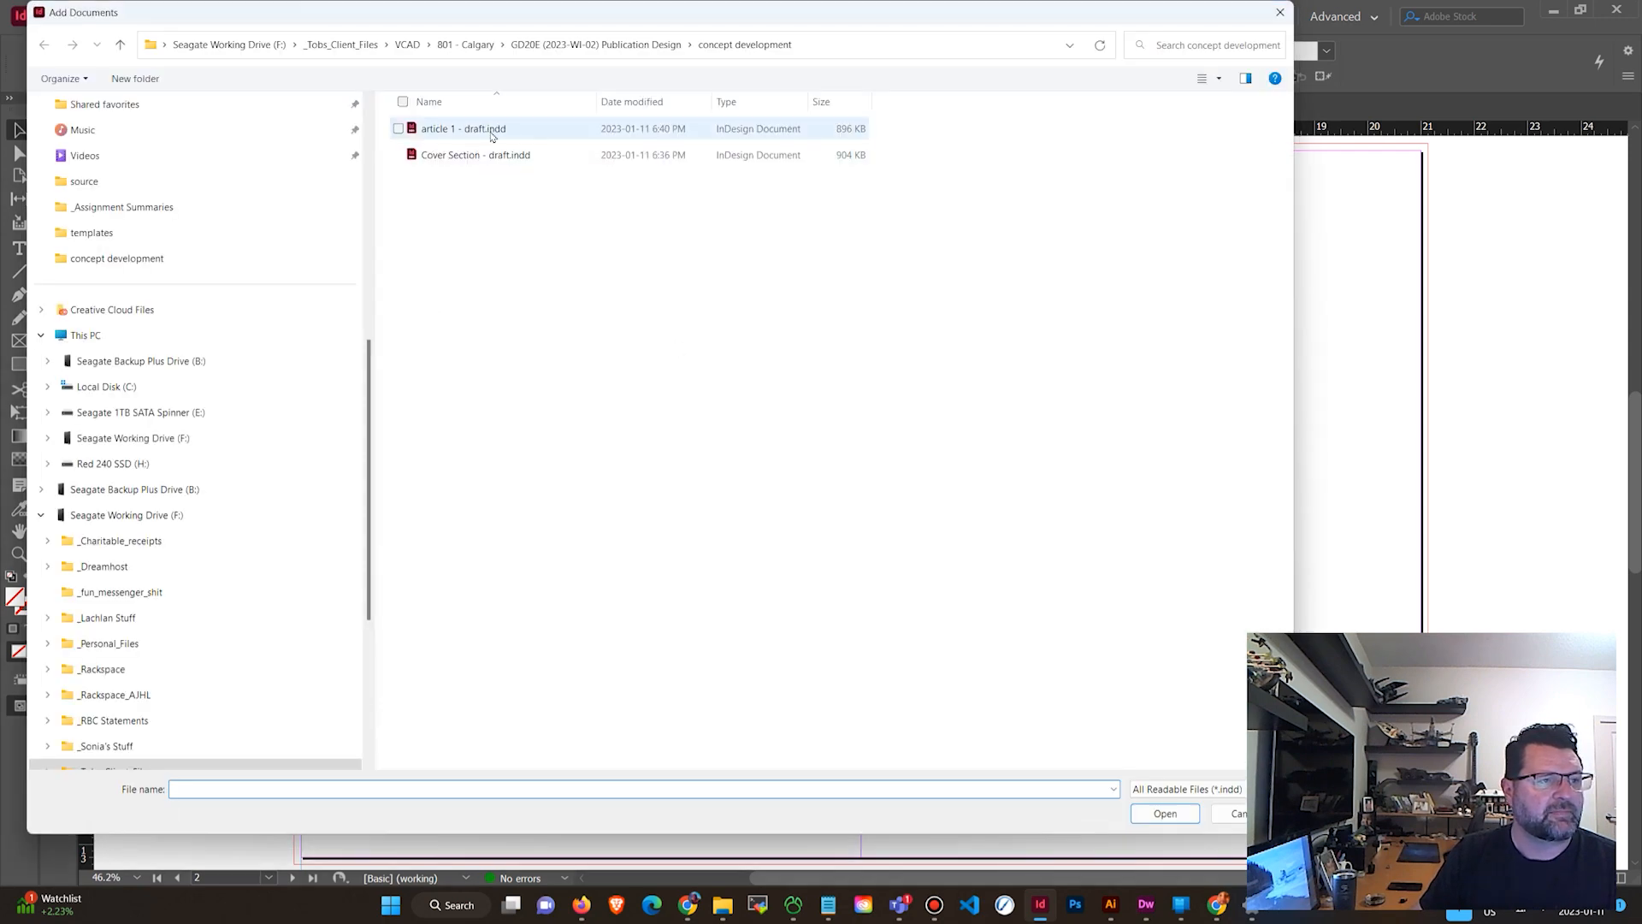
click(467, 130)
click(1165, 813)
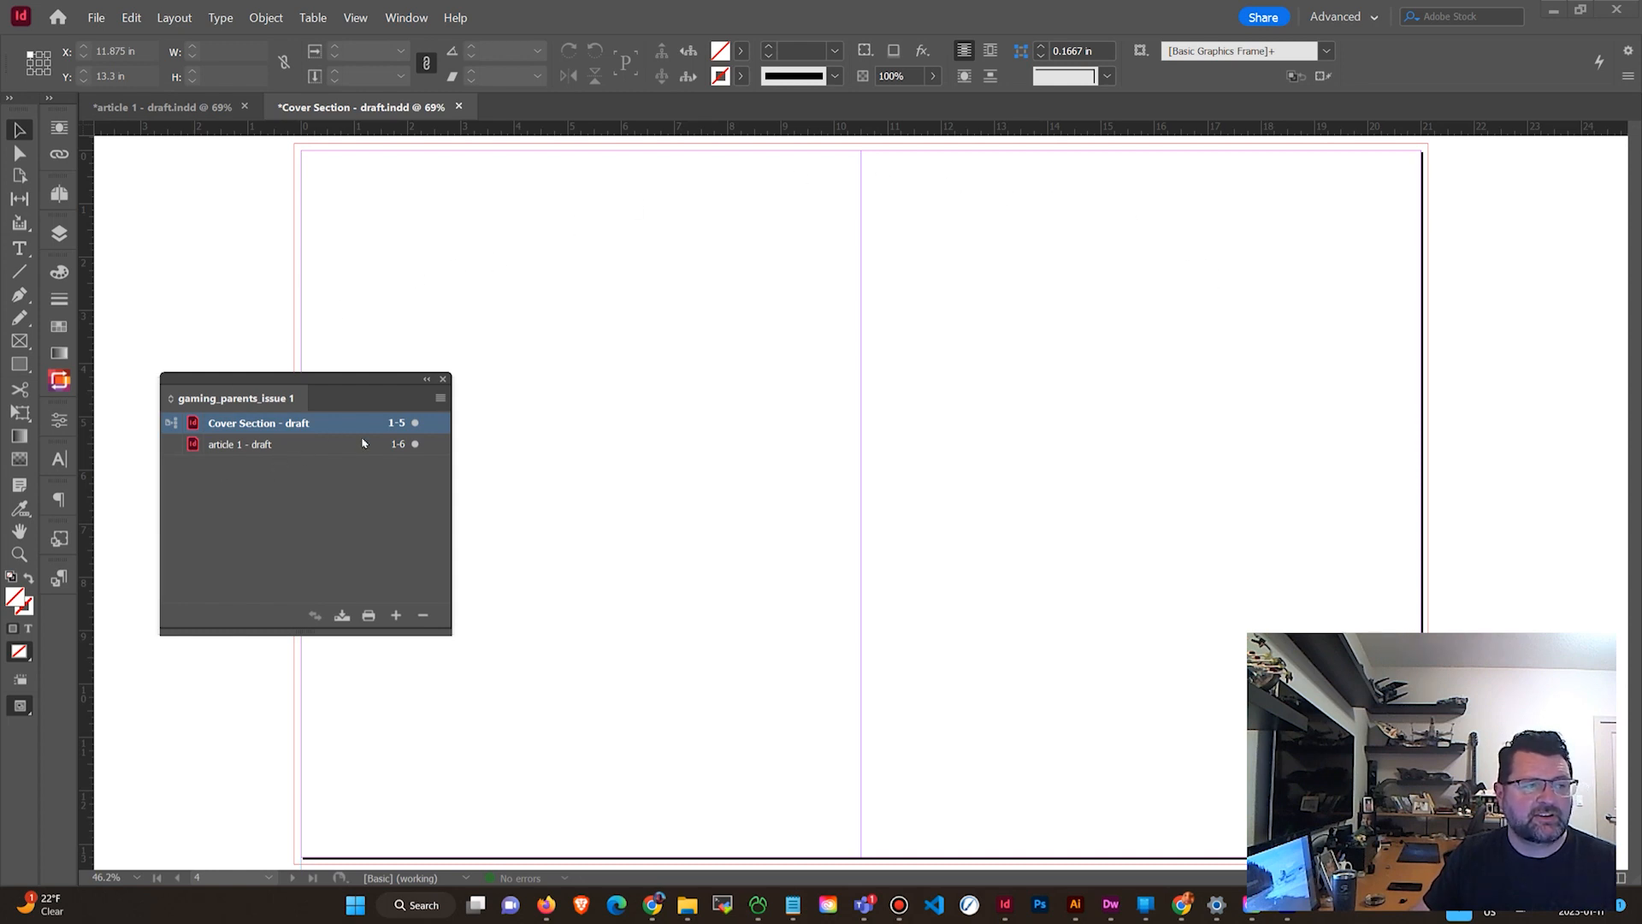
Save the Cover Section - draft document.
click(96, 17)
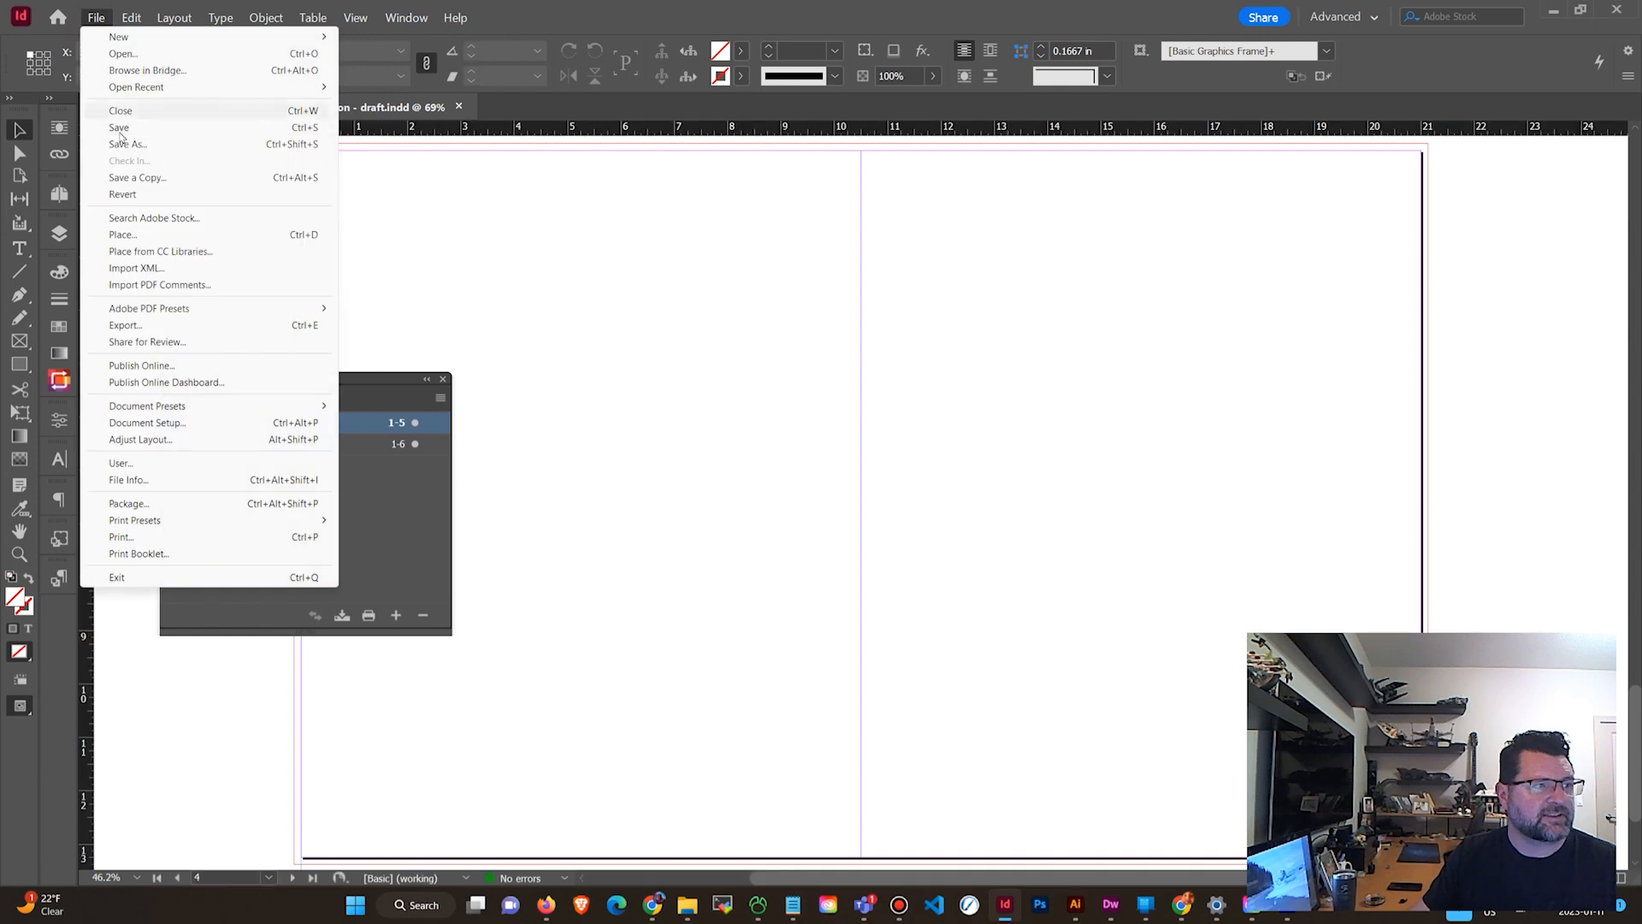
key(Escape)
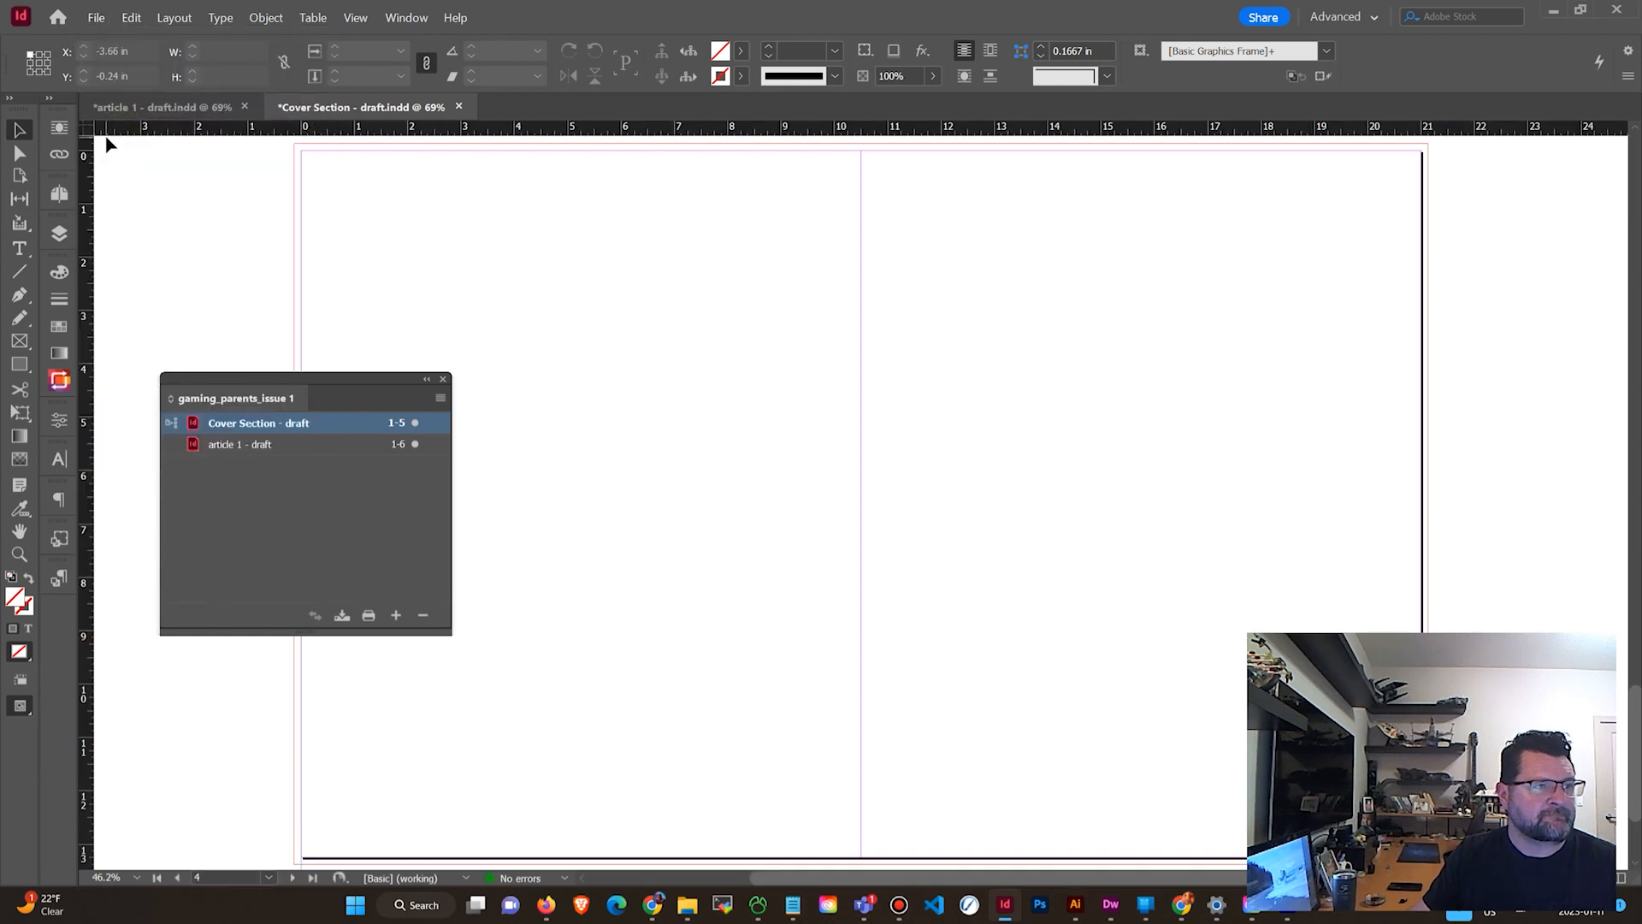
key(ctrl+s)
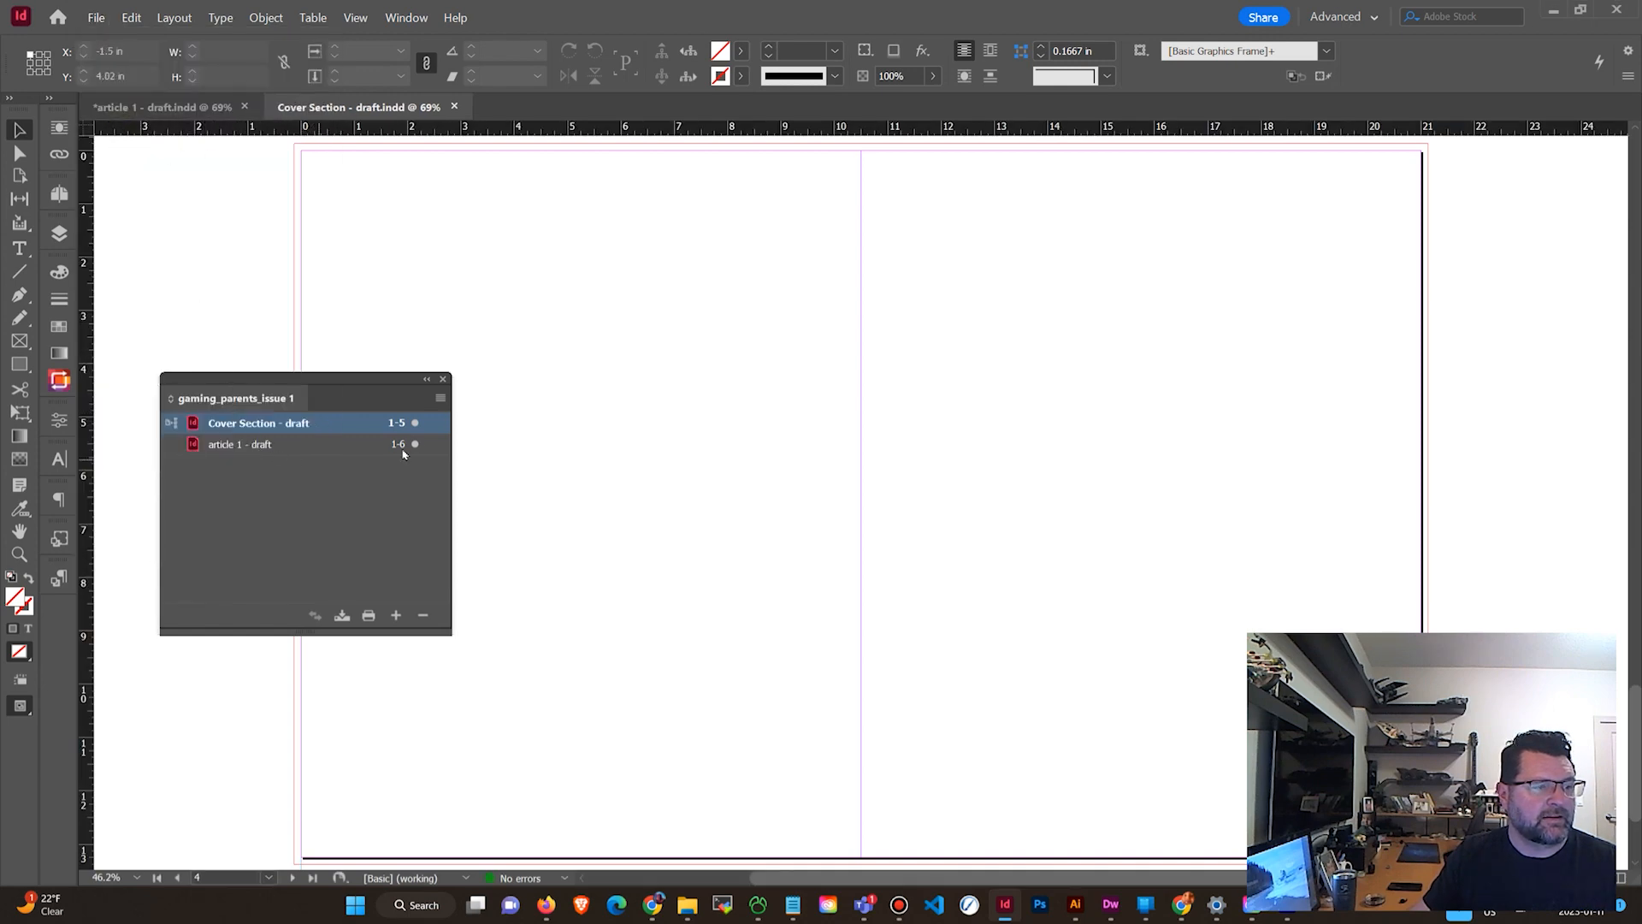
click(439, 398)
click(496, 459)
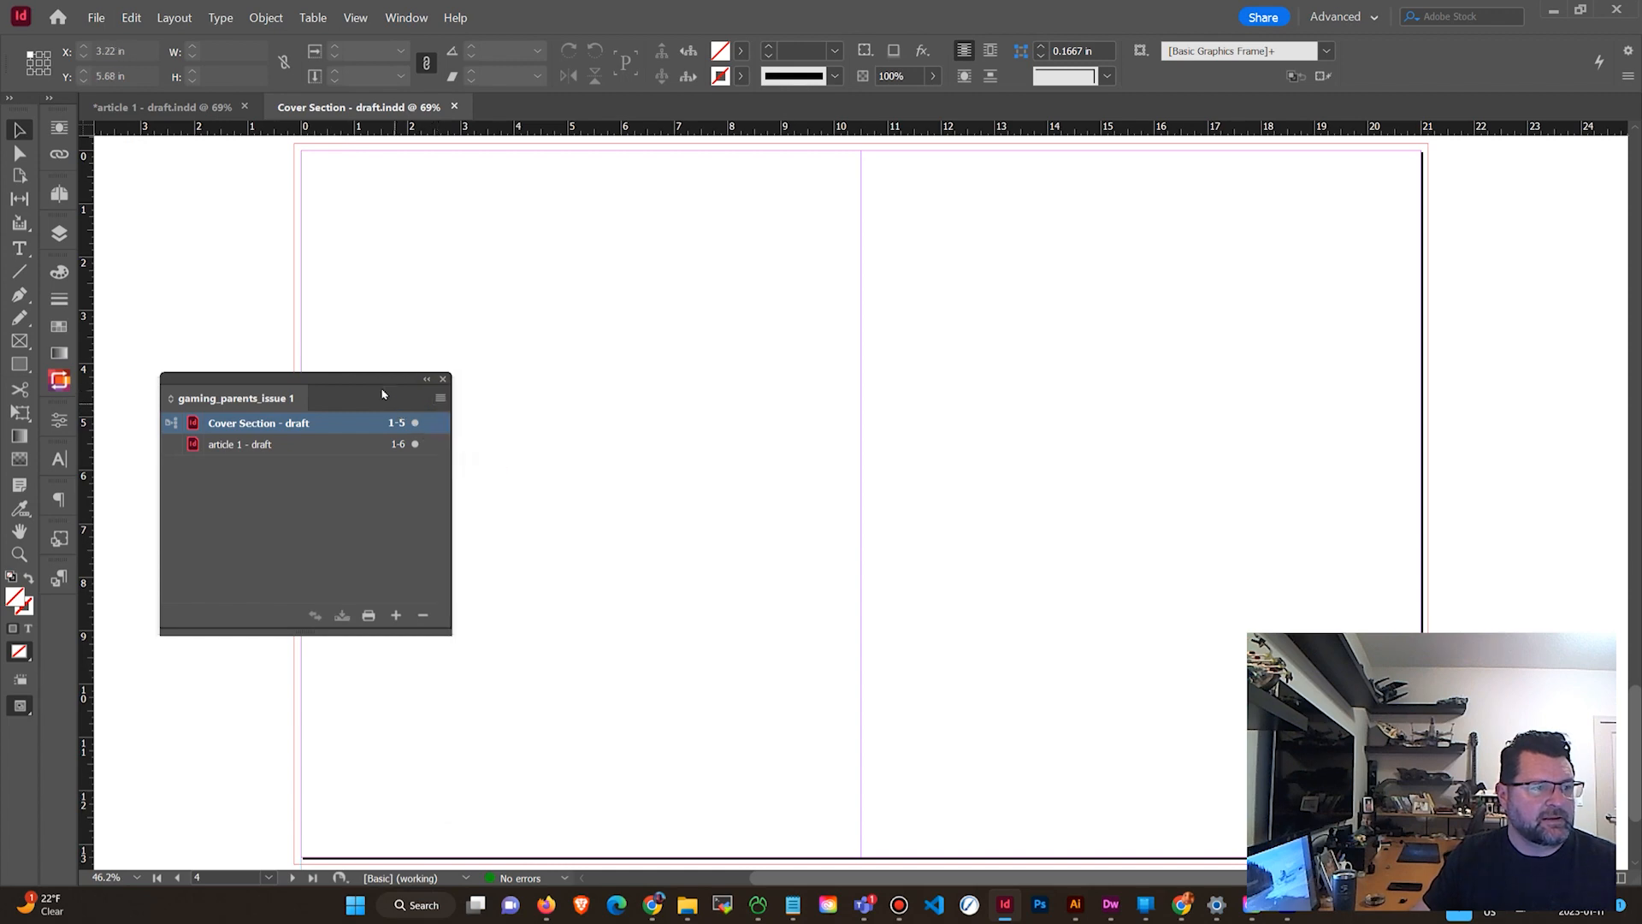
drag(385, 384, 369, 419)
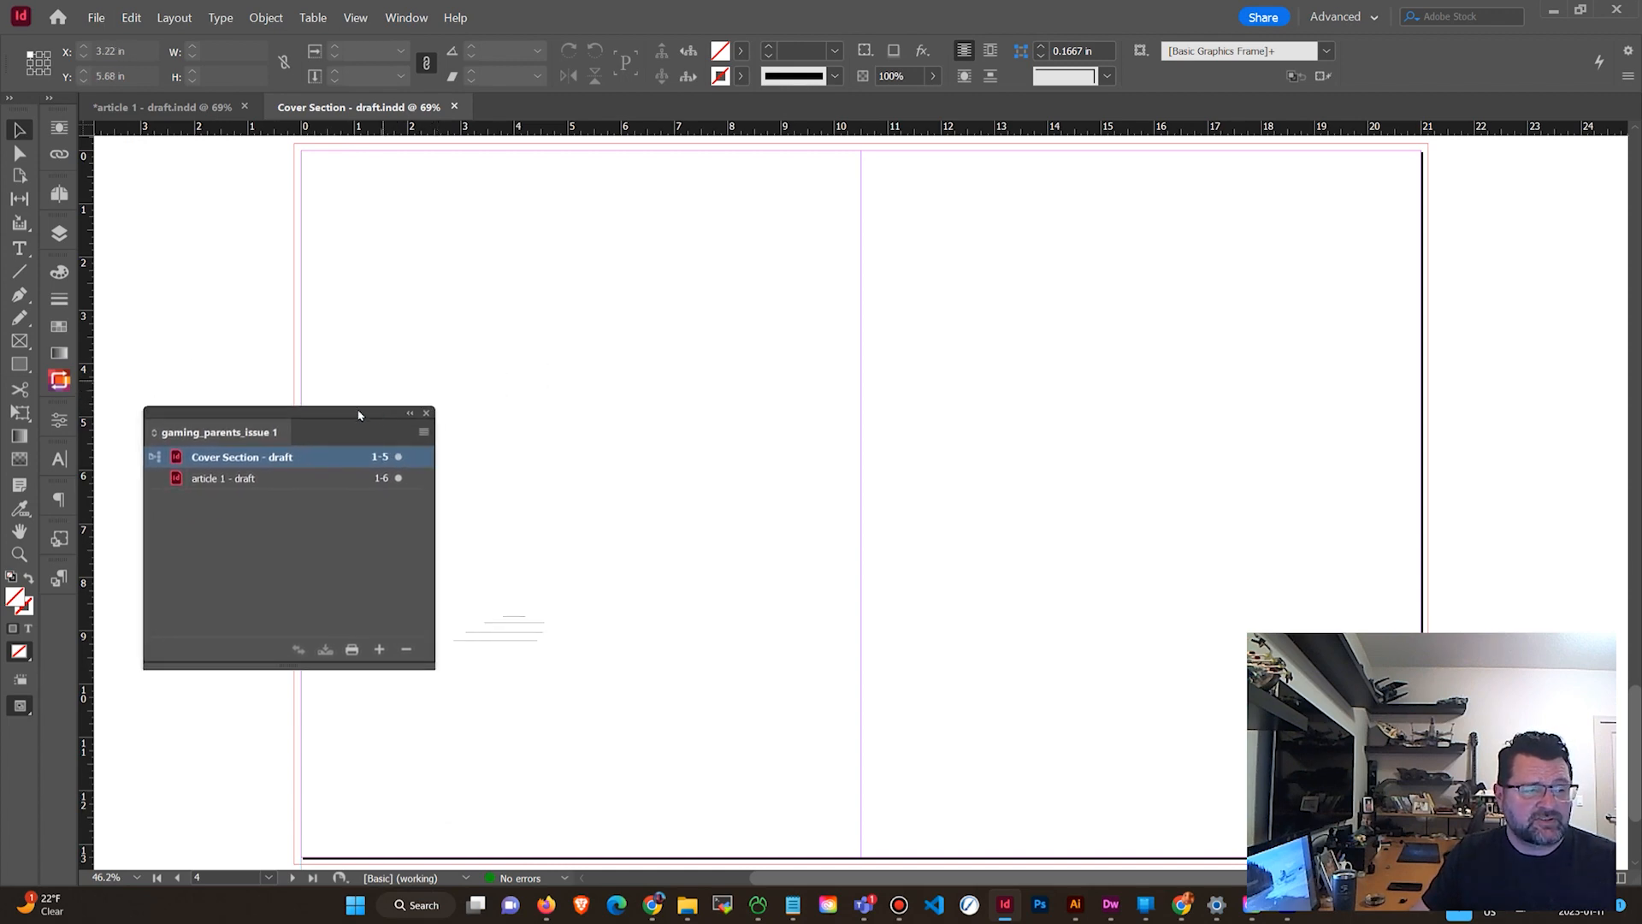
click(306, 537)
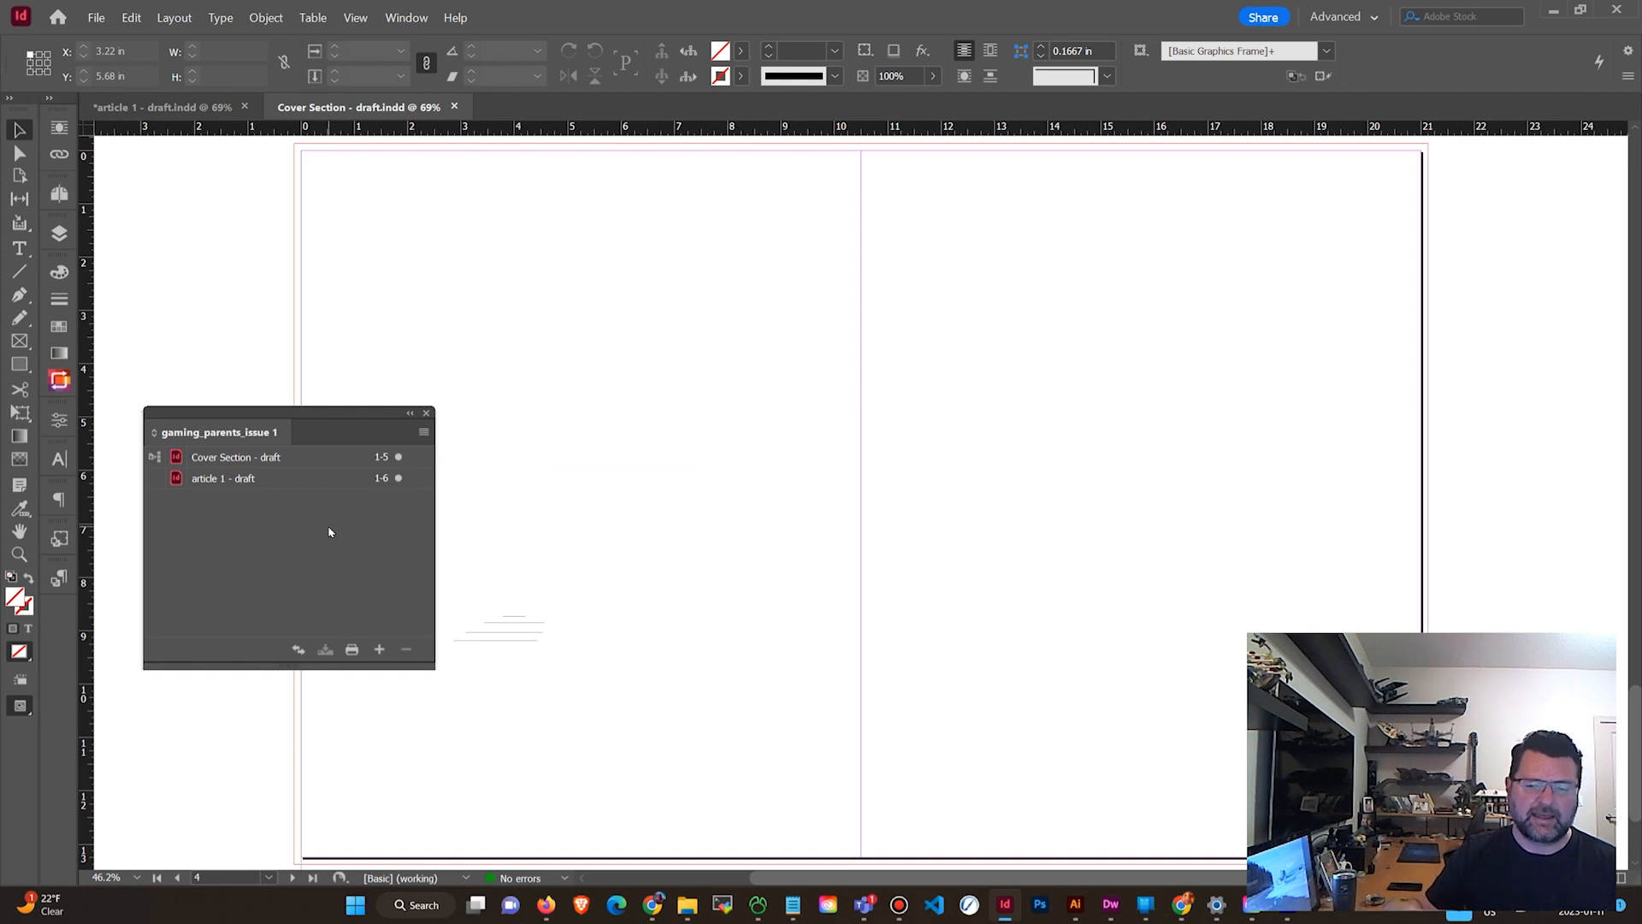
Switch to the article 1 - draft document and save it.
click(175, 106)
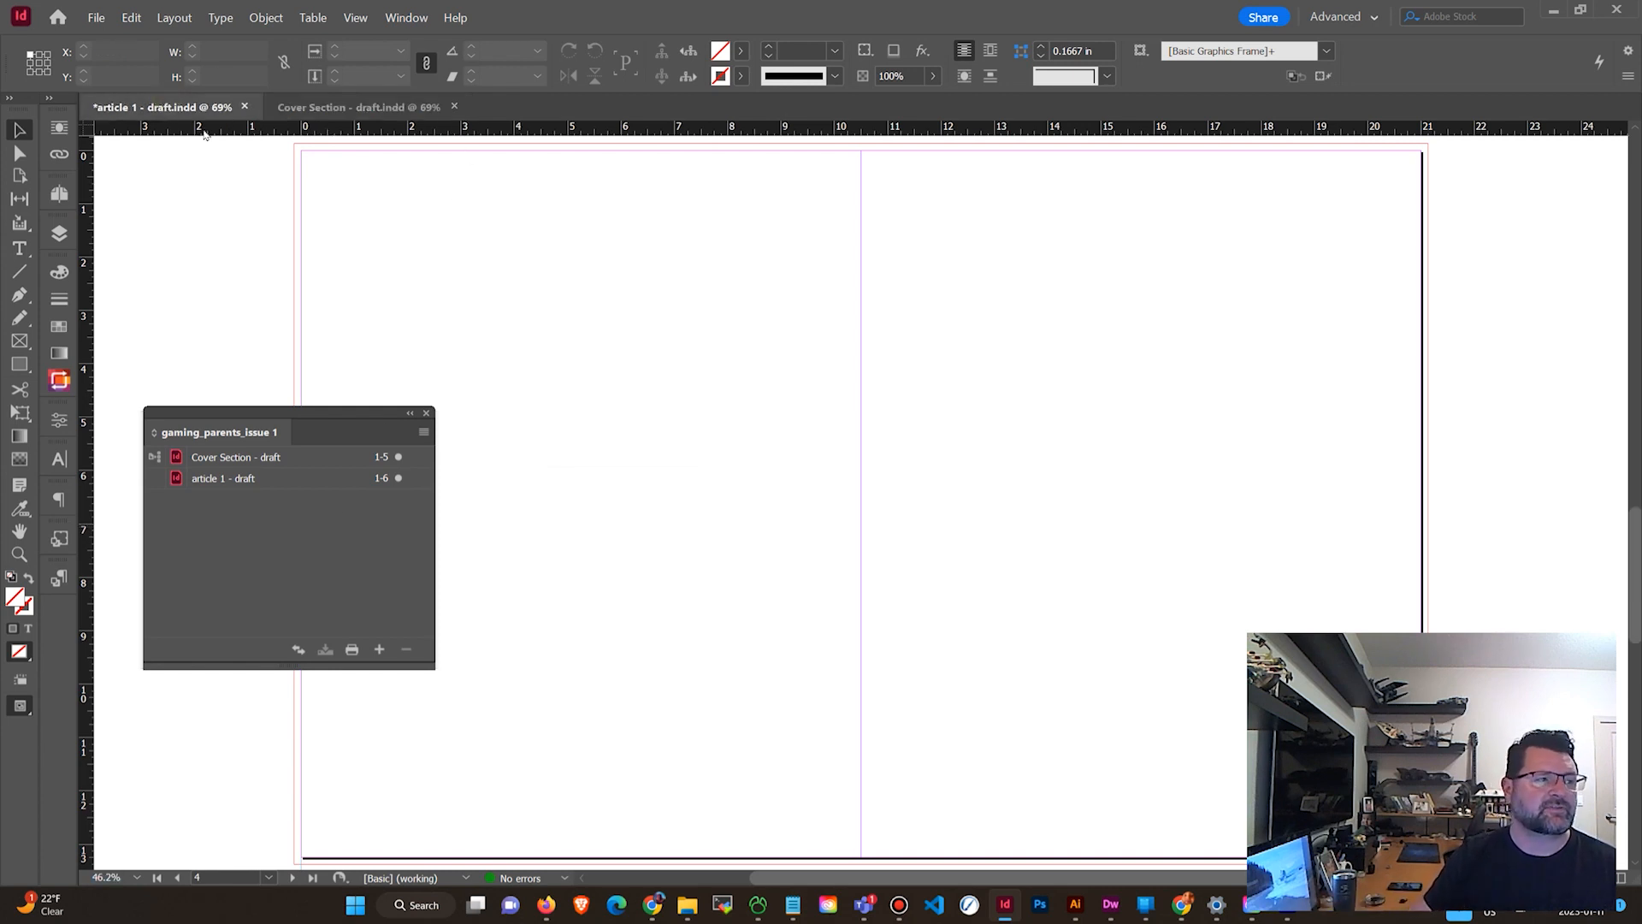
click(96, 18)
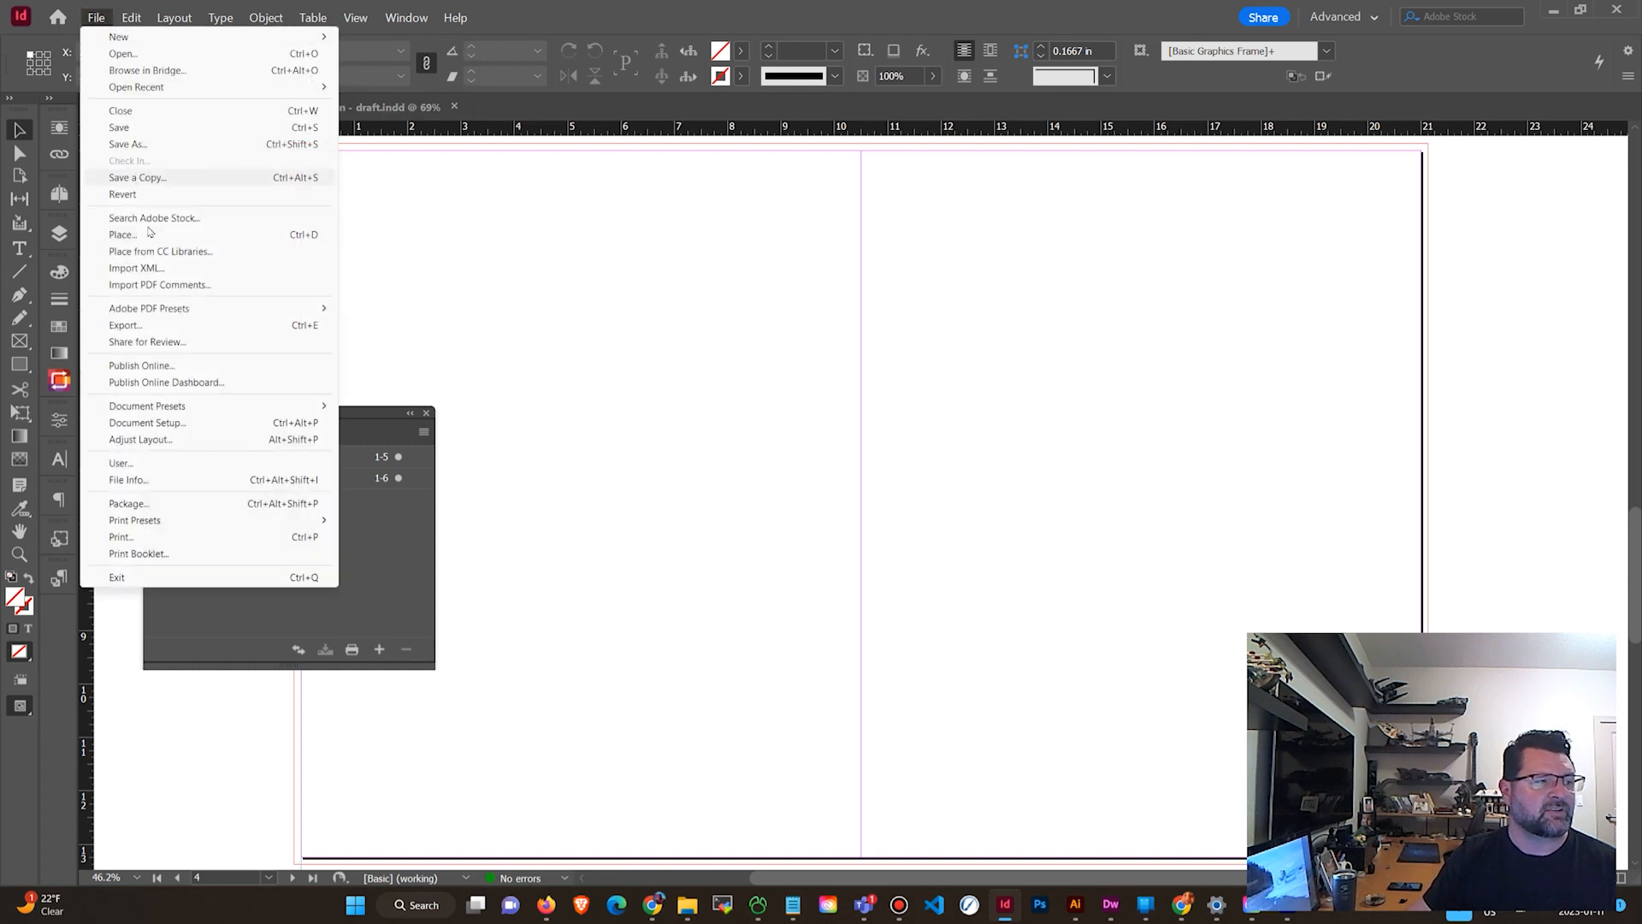
click(136, 133)
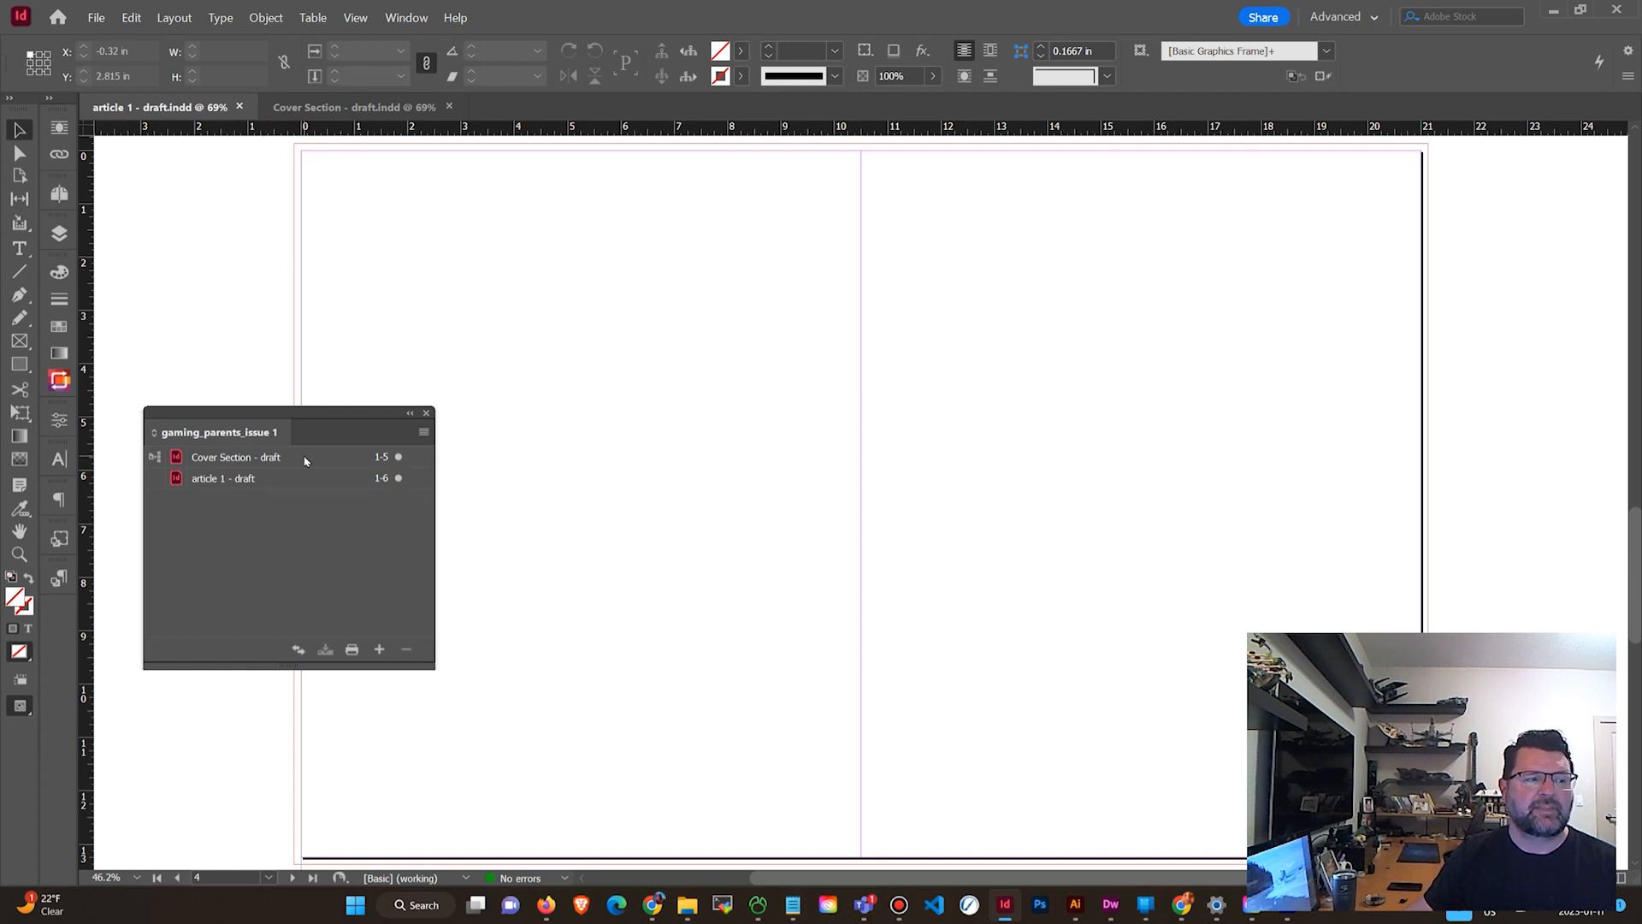
Try exporting the book to PDF as gaming_parents_issue 1-draft.pdf in the concept development folder of the GD20E Publication Design course.
click(424, 435)
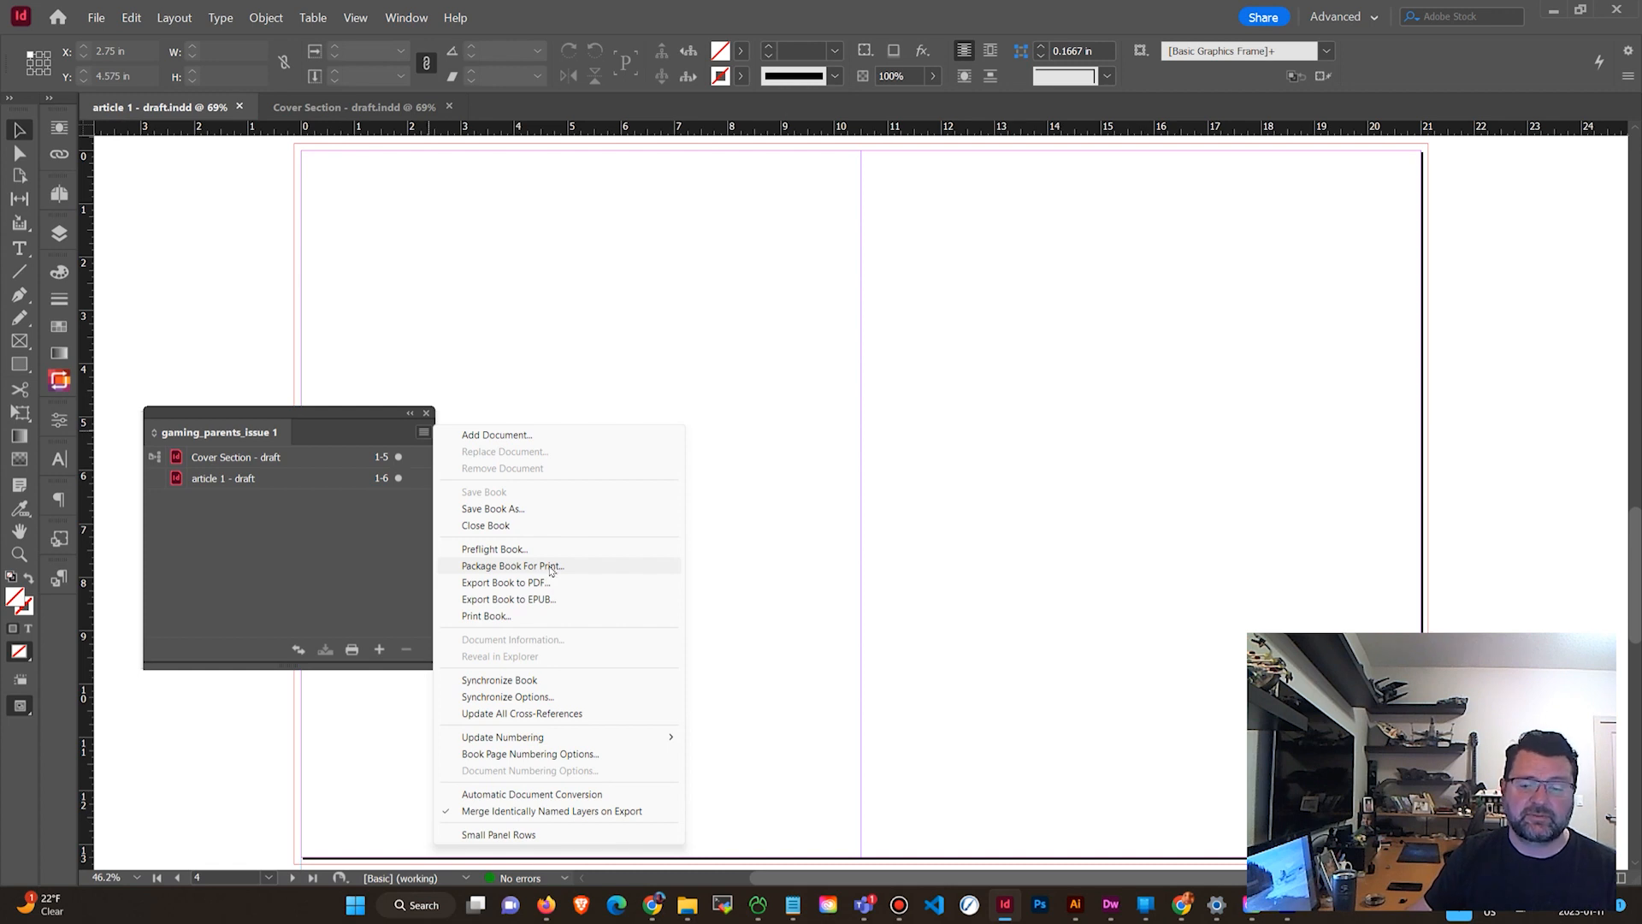
click(531, 586)
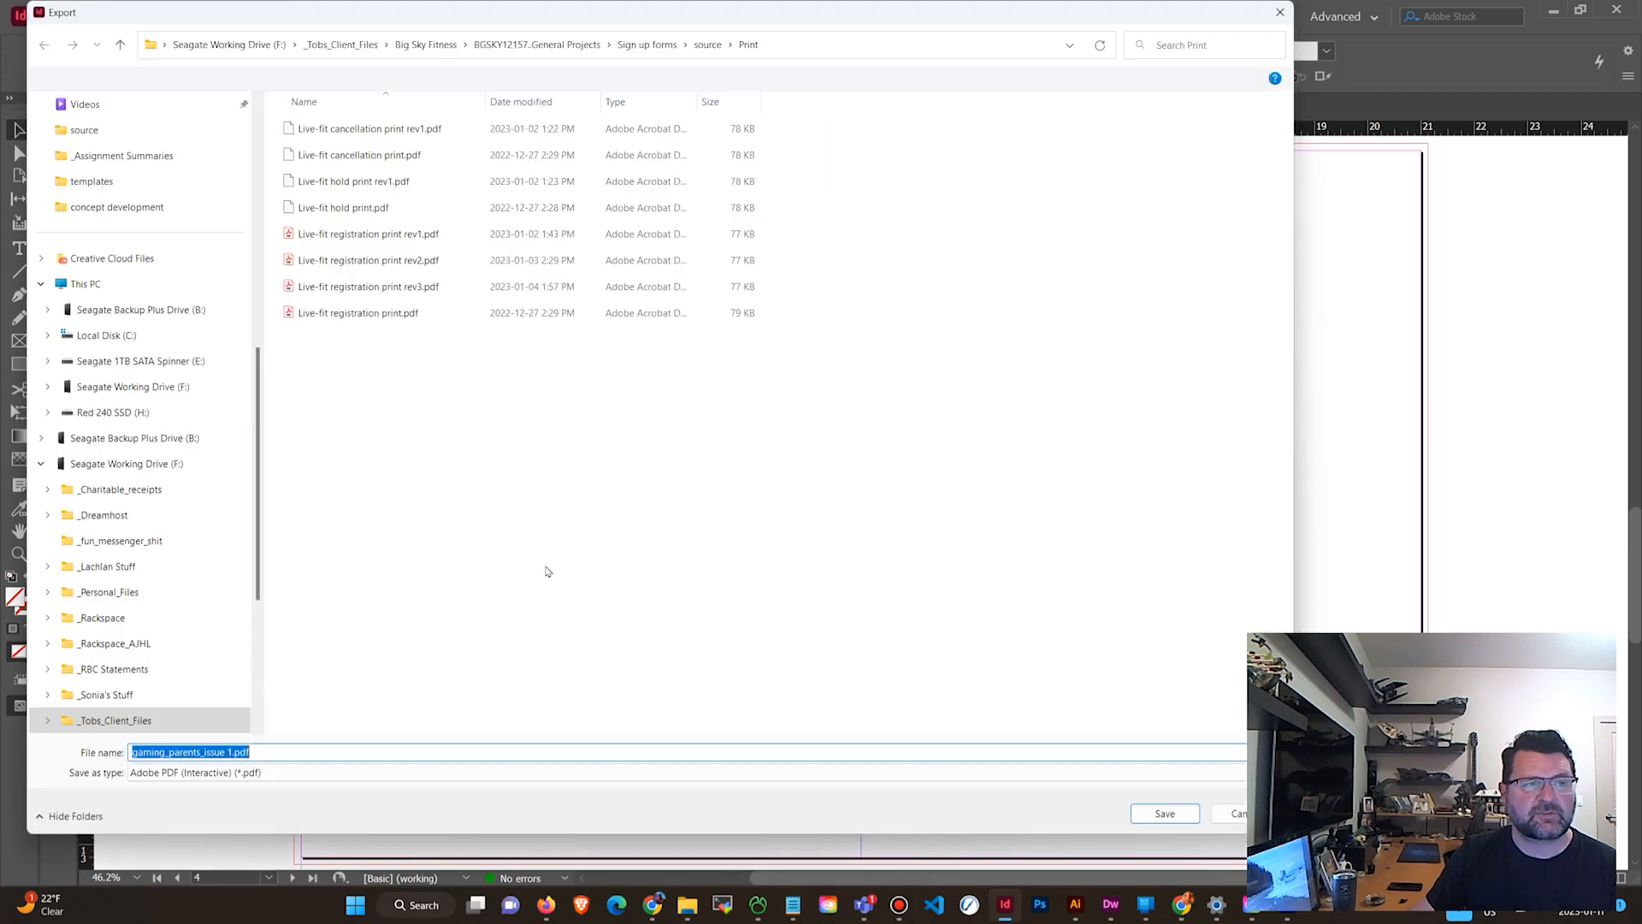
click(357, 46)
scroll(411, 488, down, 10)
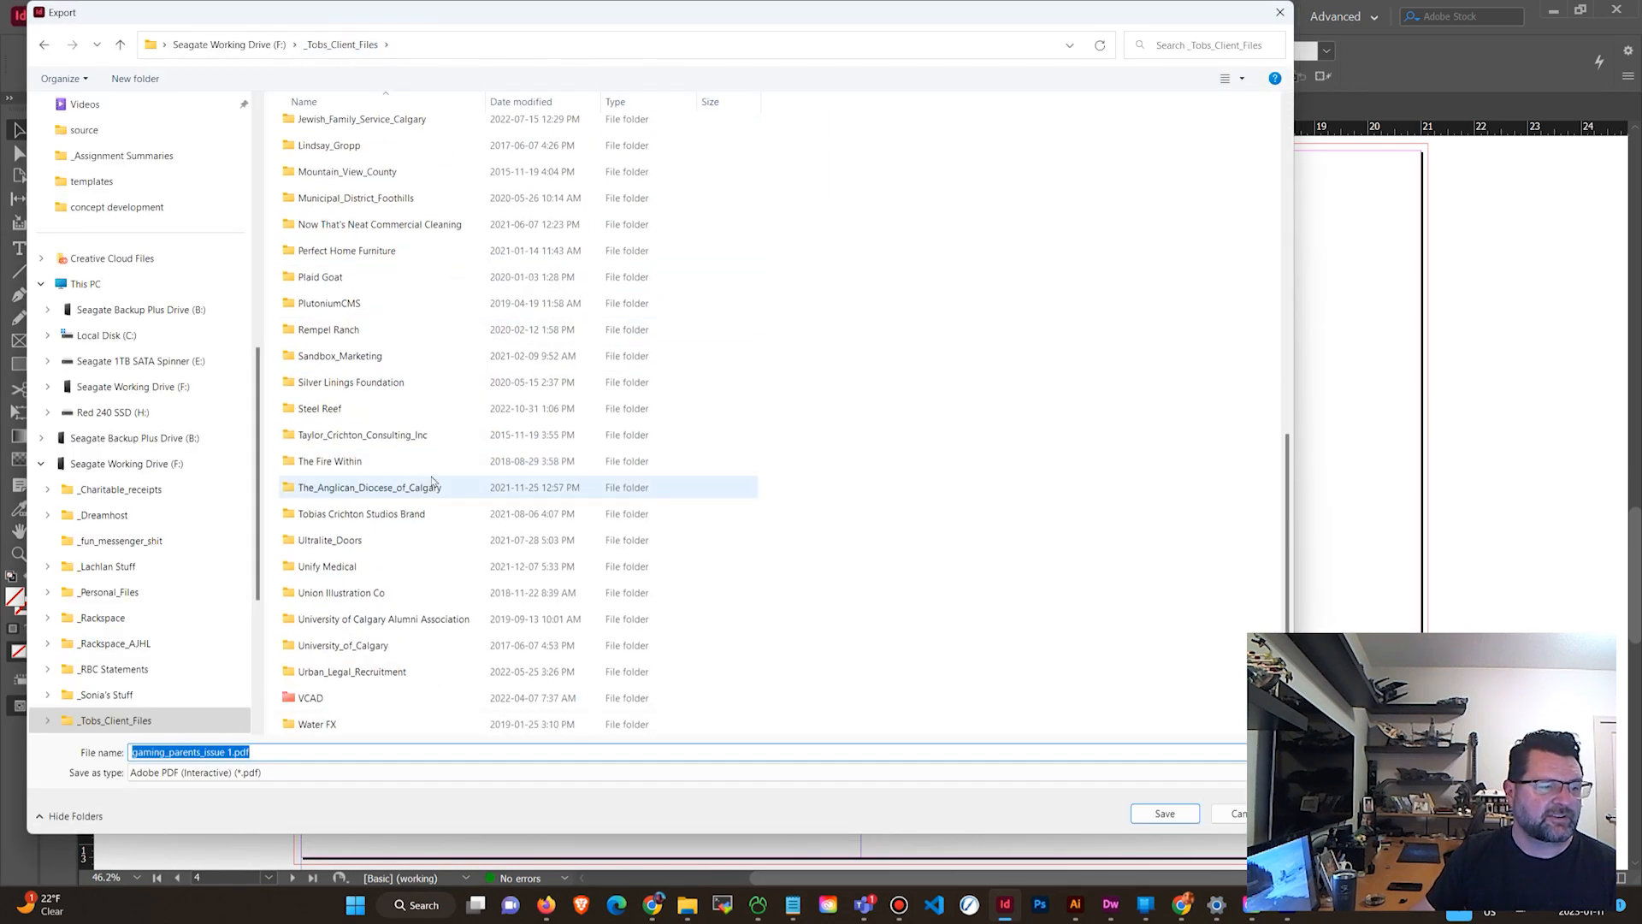
double_click(341, 698)
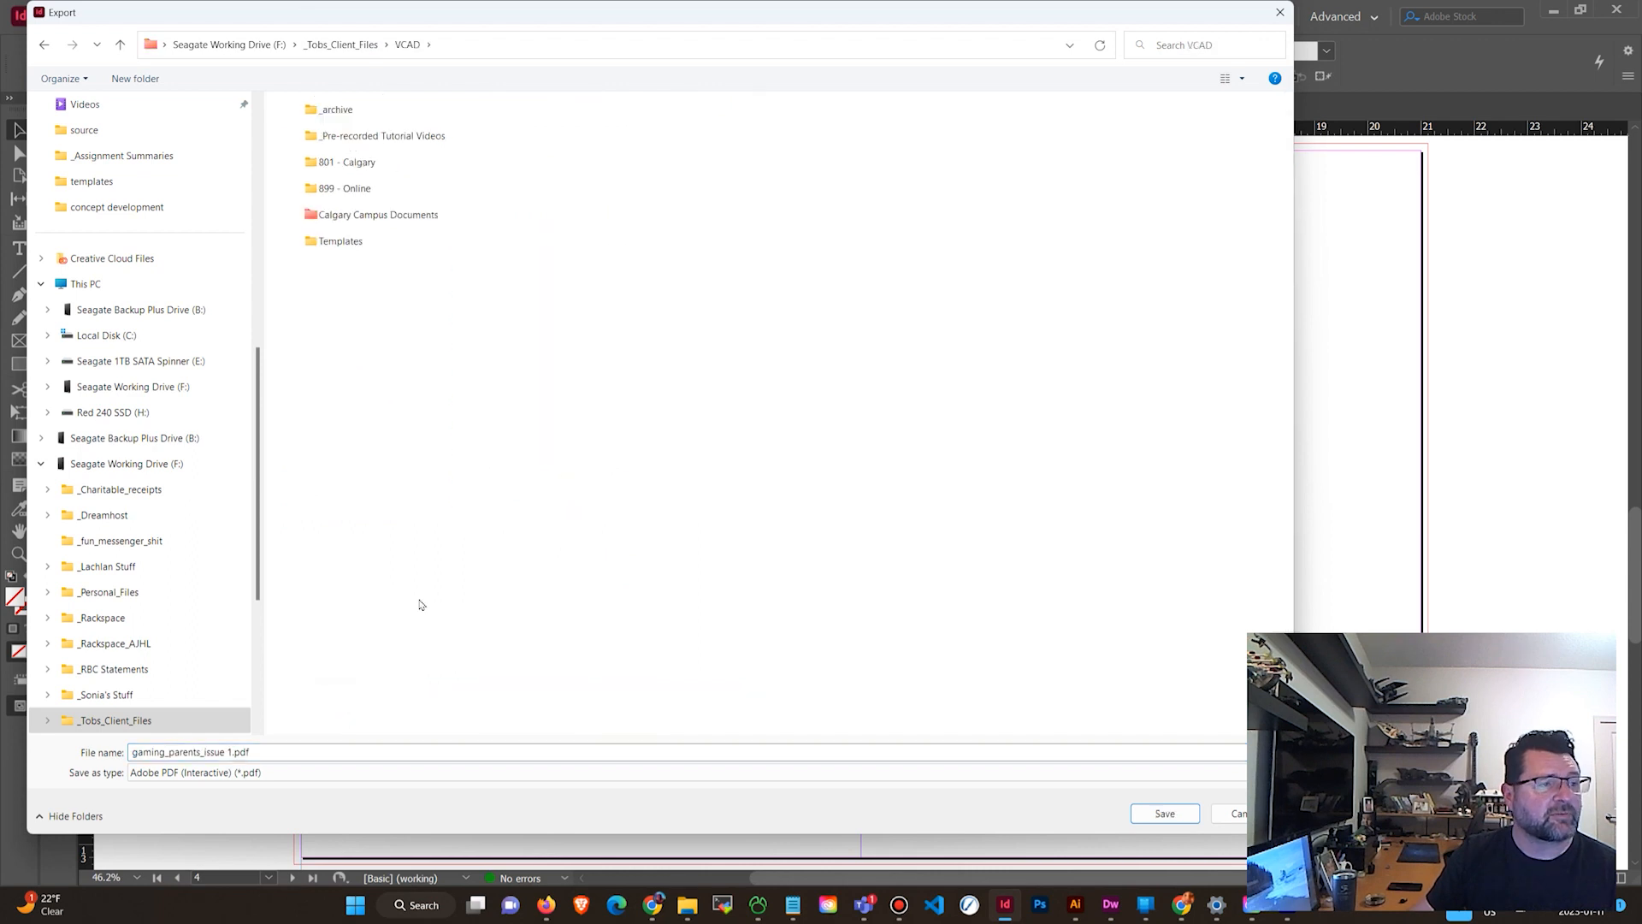
double_click(417, 162)
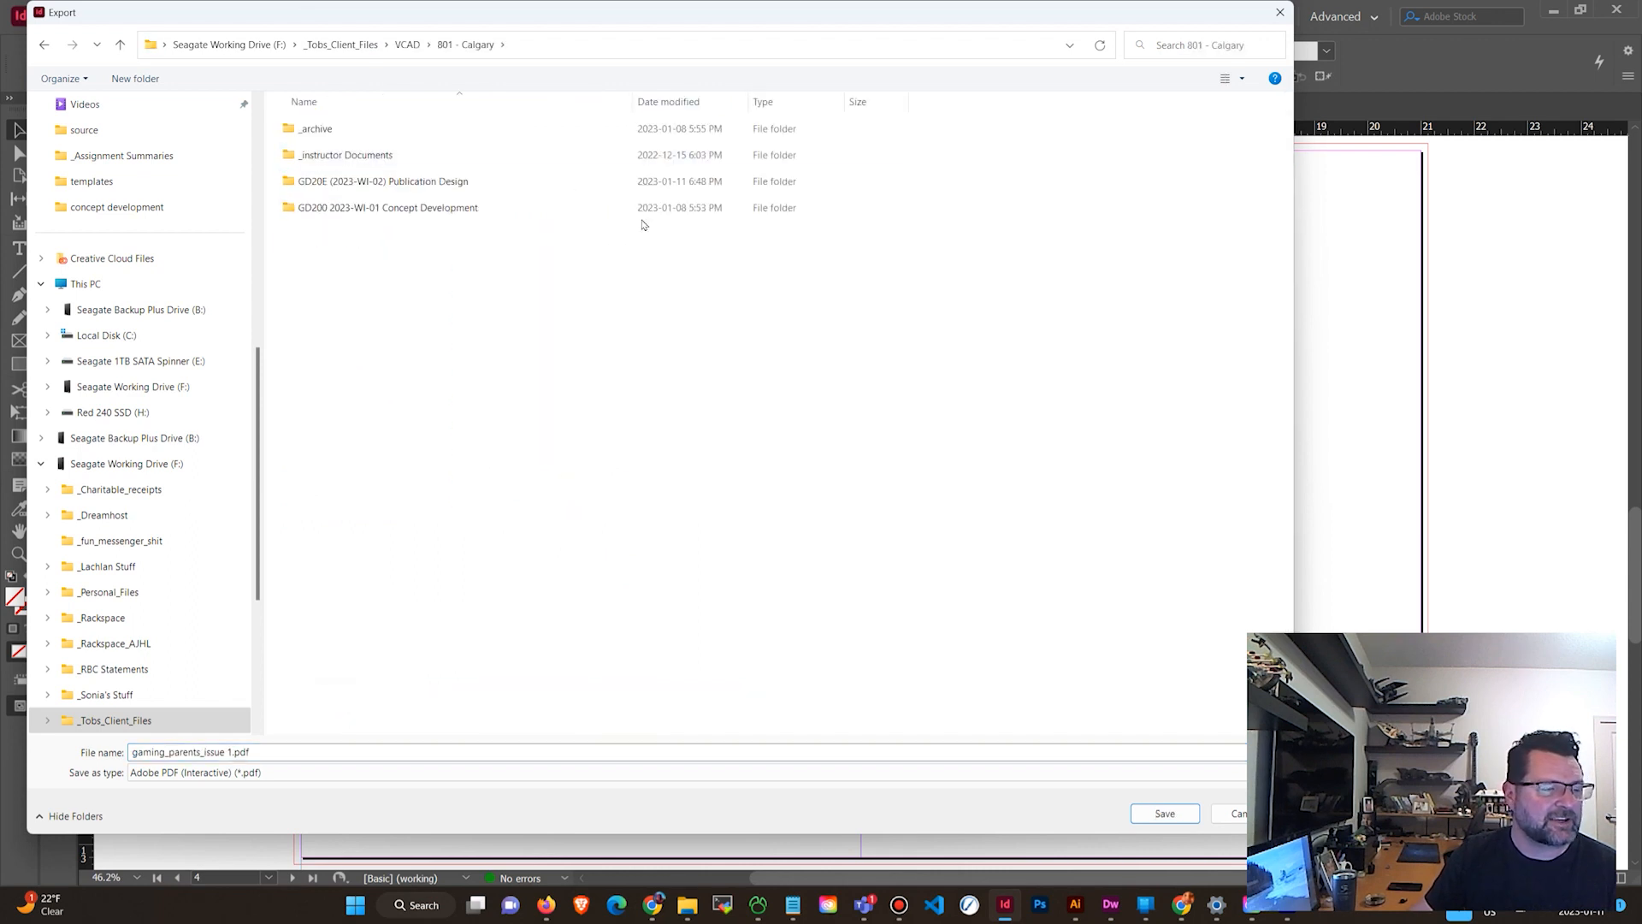
double_click(528, 183)
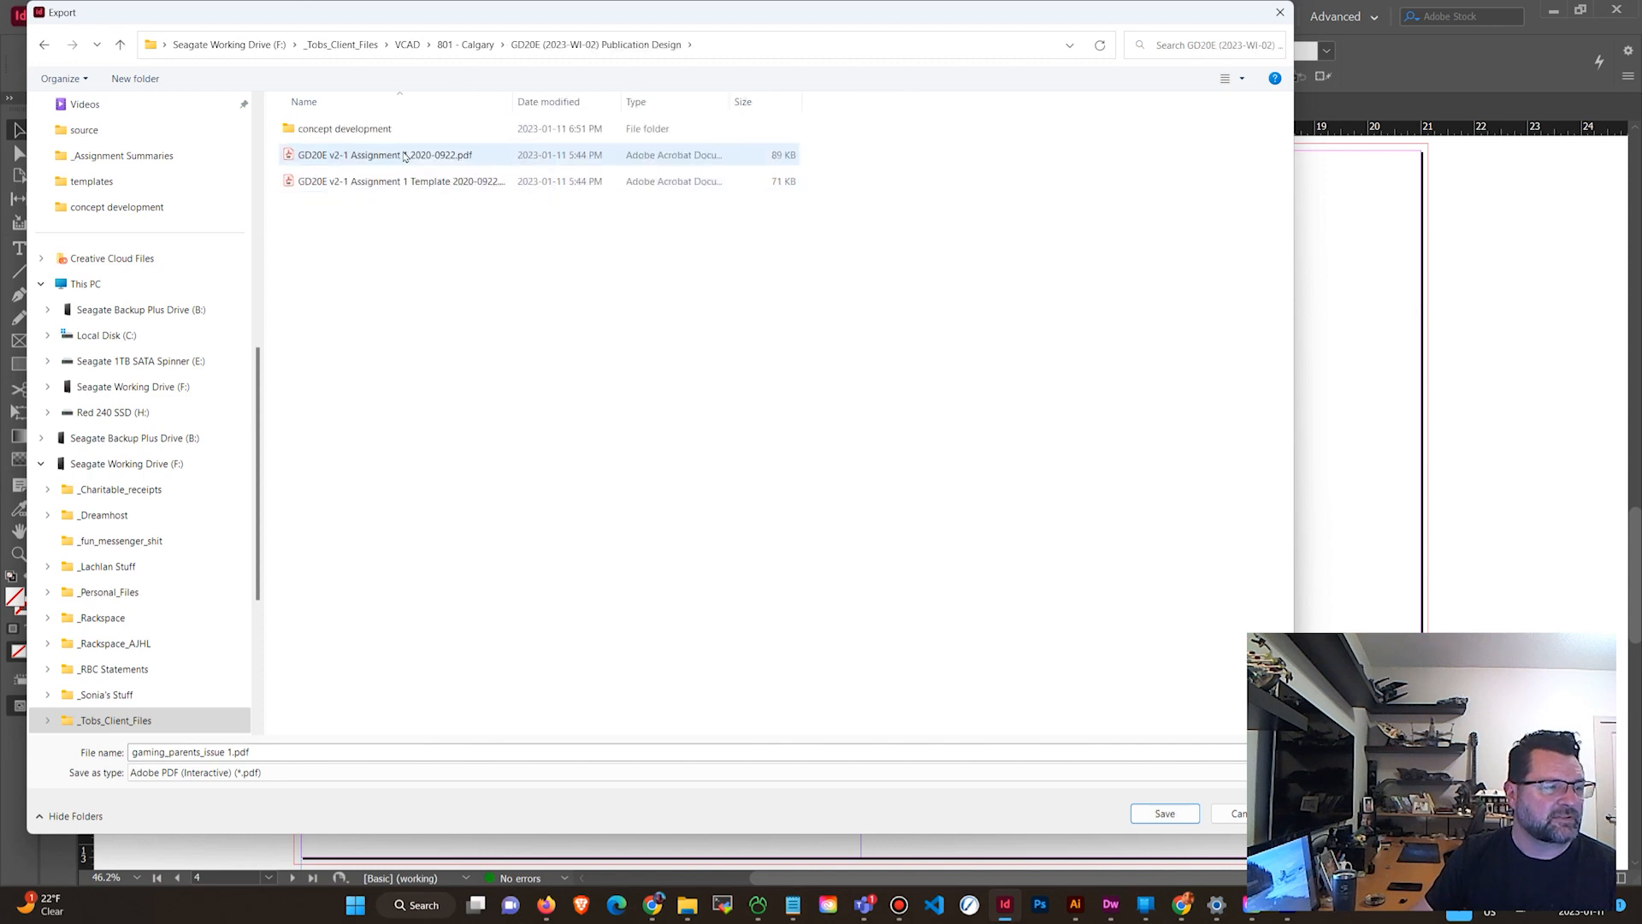
double_click(402, 128)
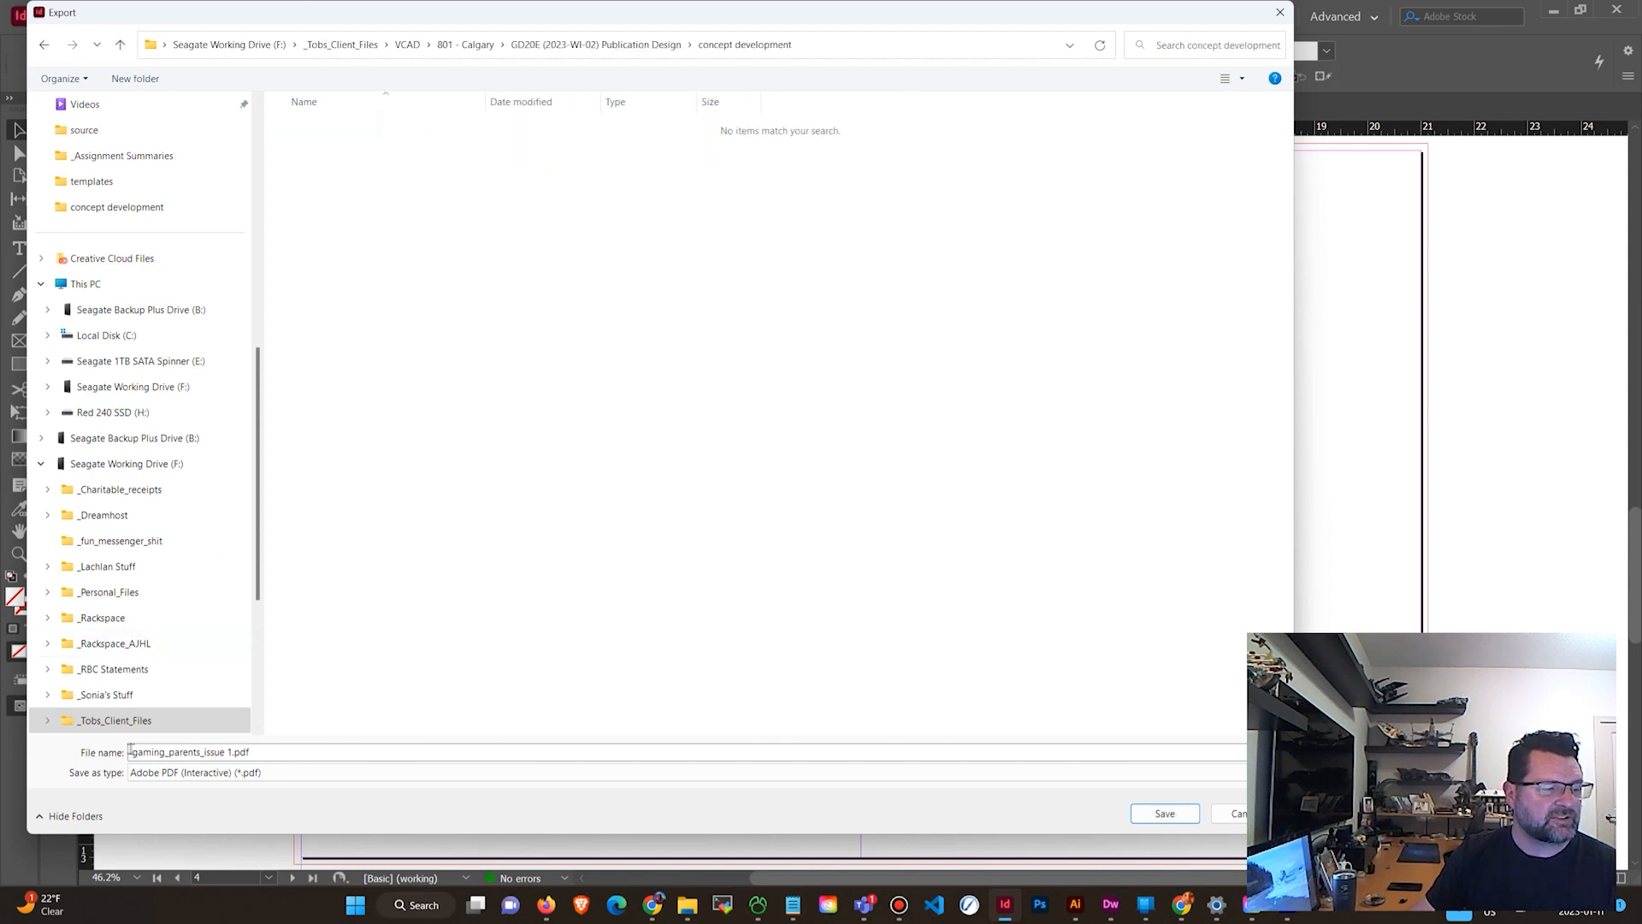
click(235, 751)
click(236, 751)
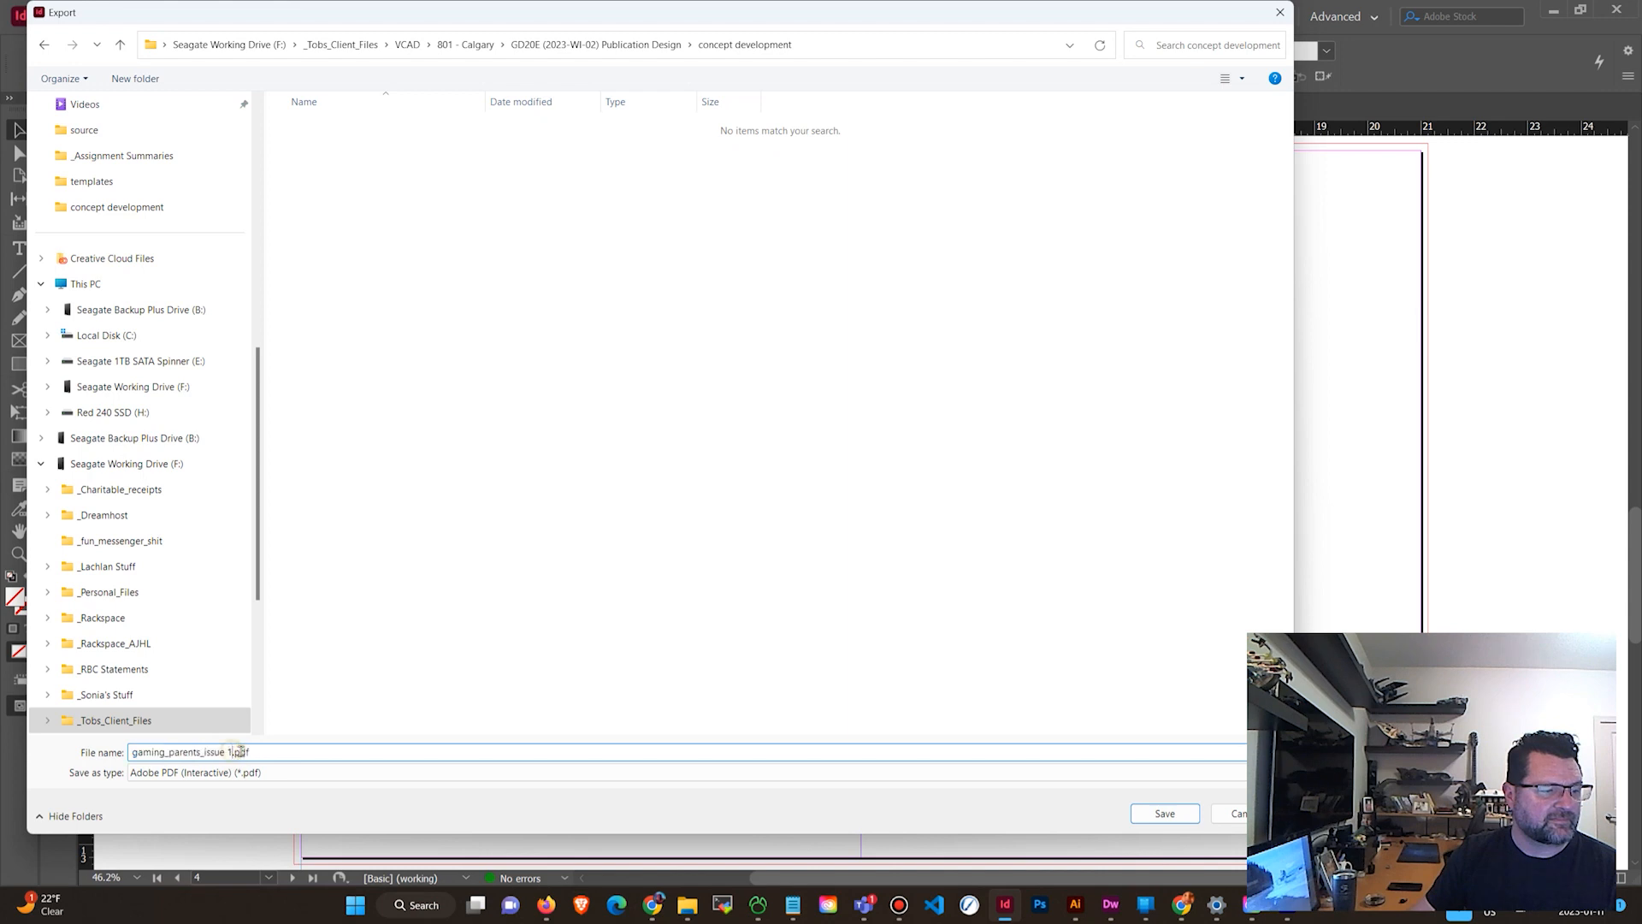
text(-d)
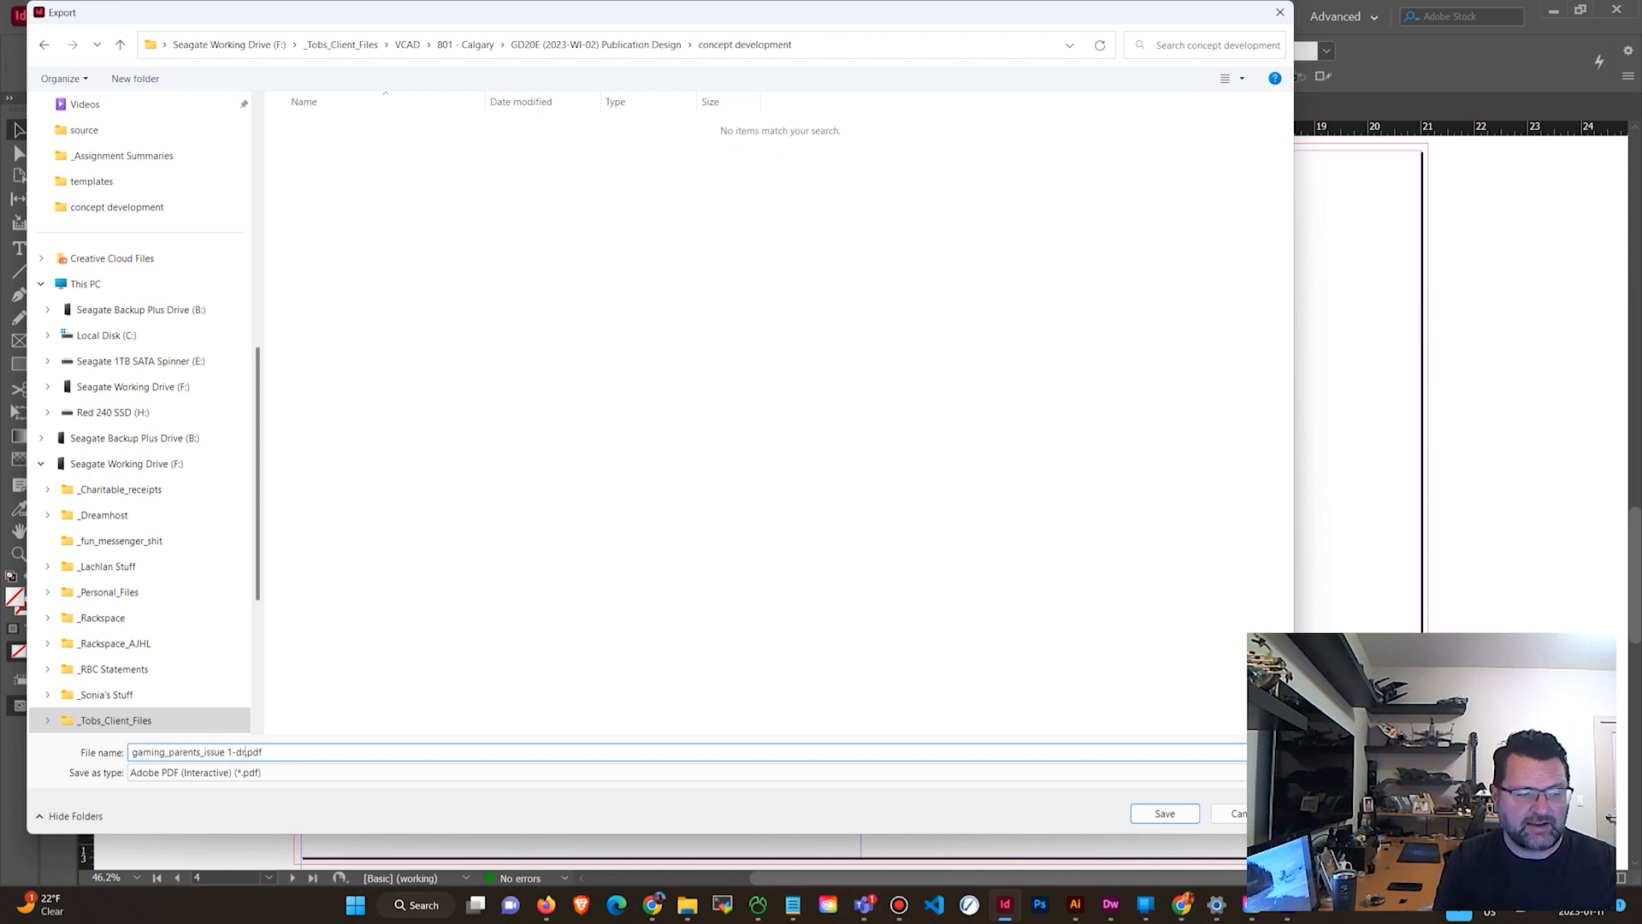
text(raft)
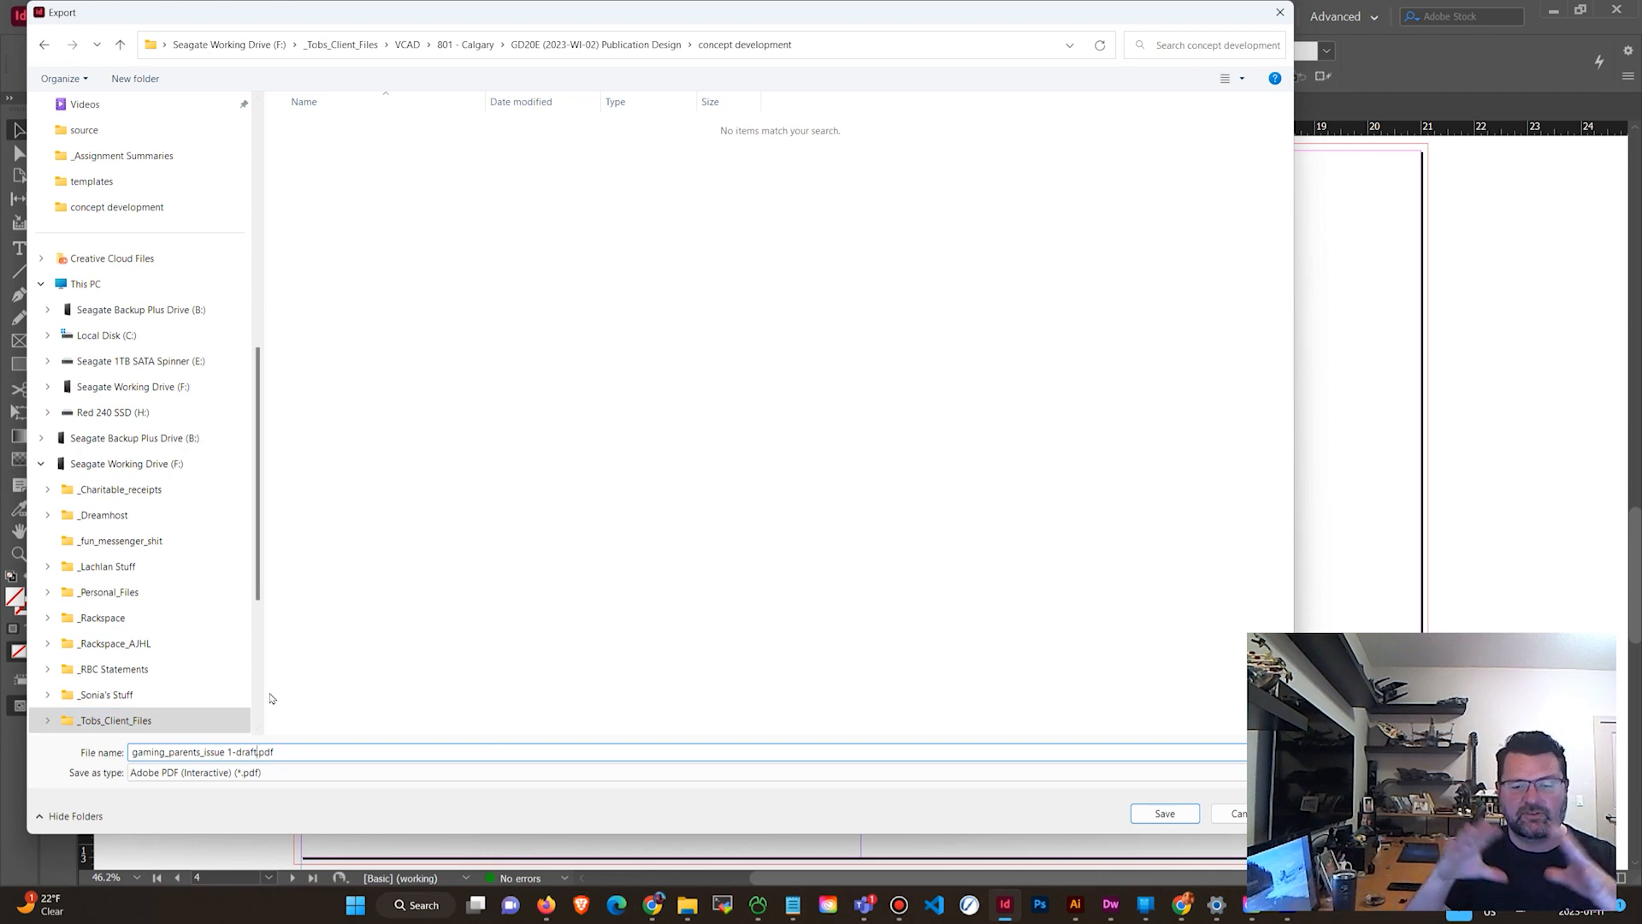
click(1190, 818)
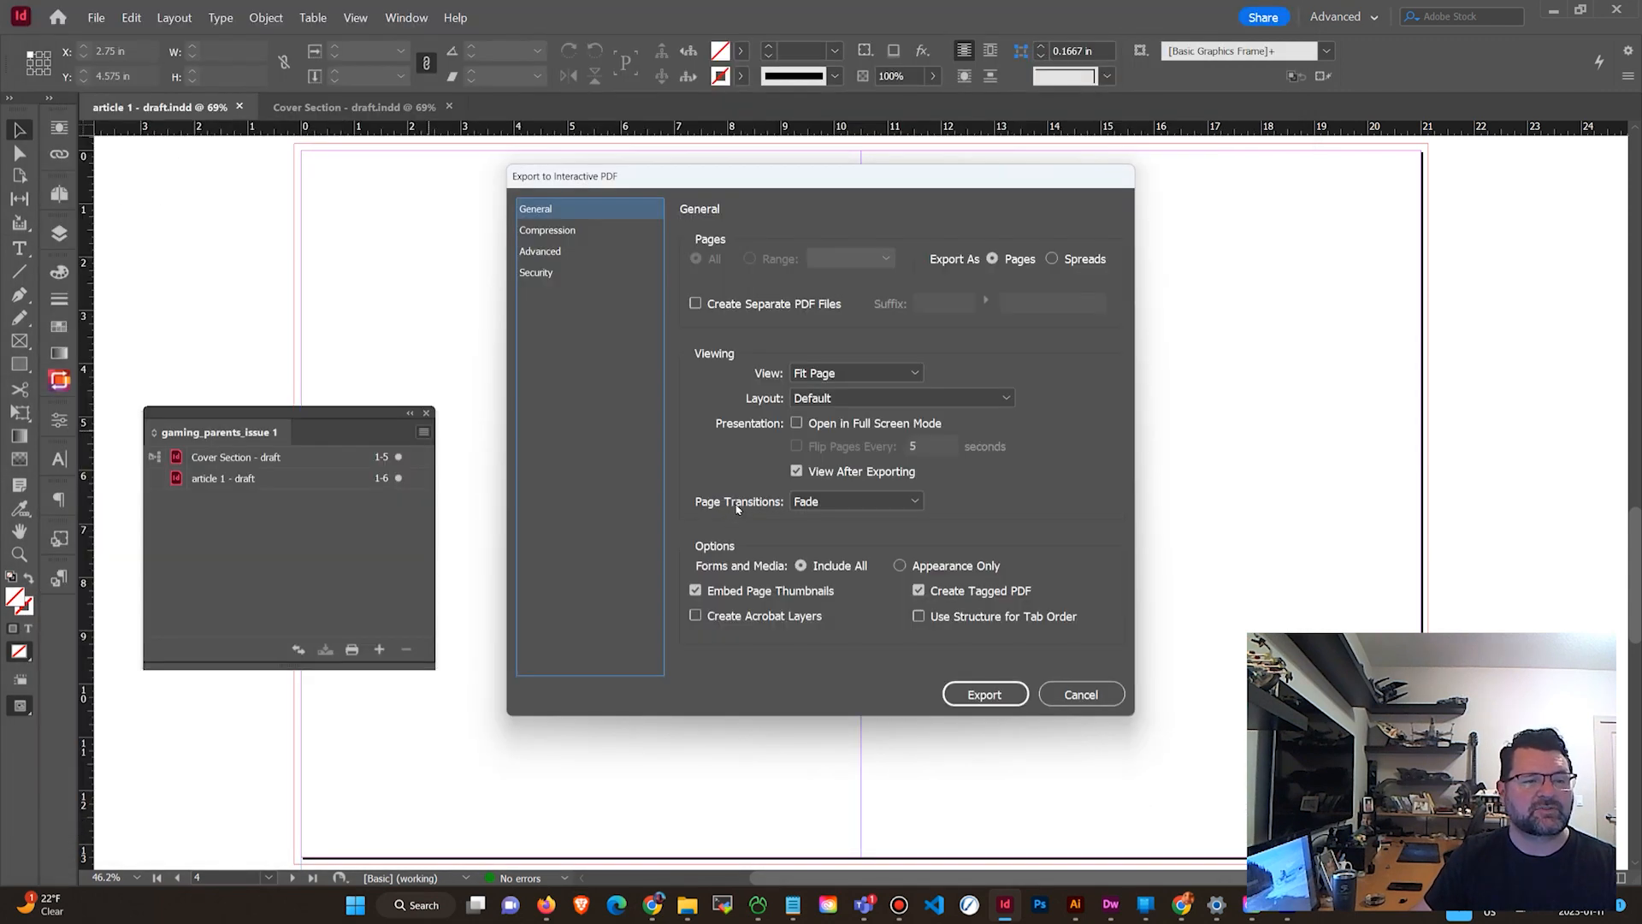
Try setting the interactive PDF export to spreads, review its setting categories, and cancel the export.
click(1051, 260)
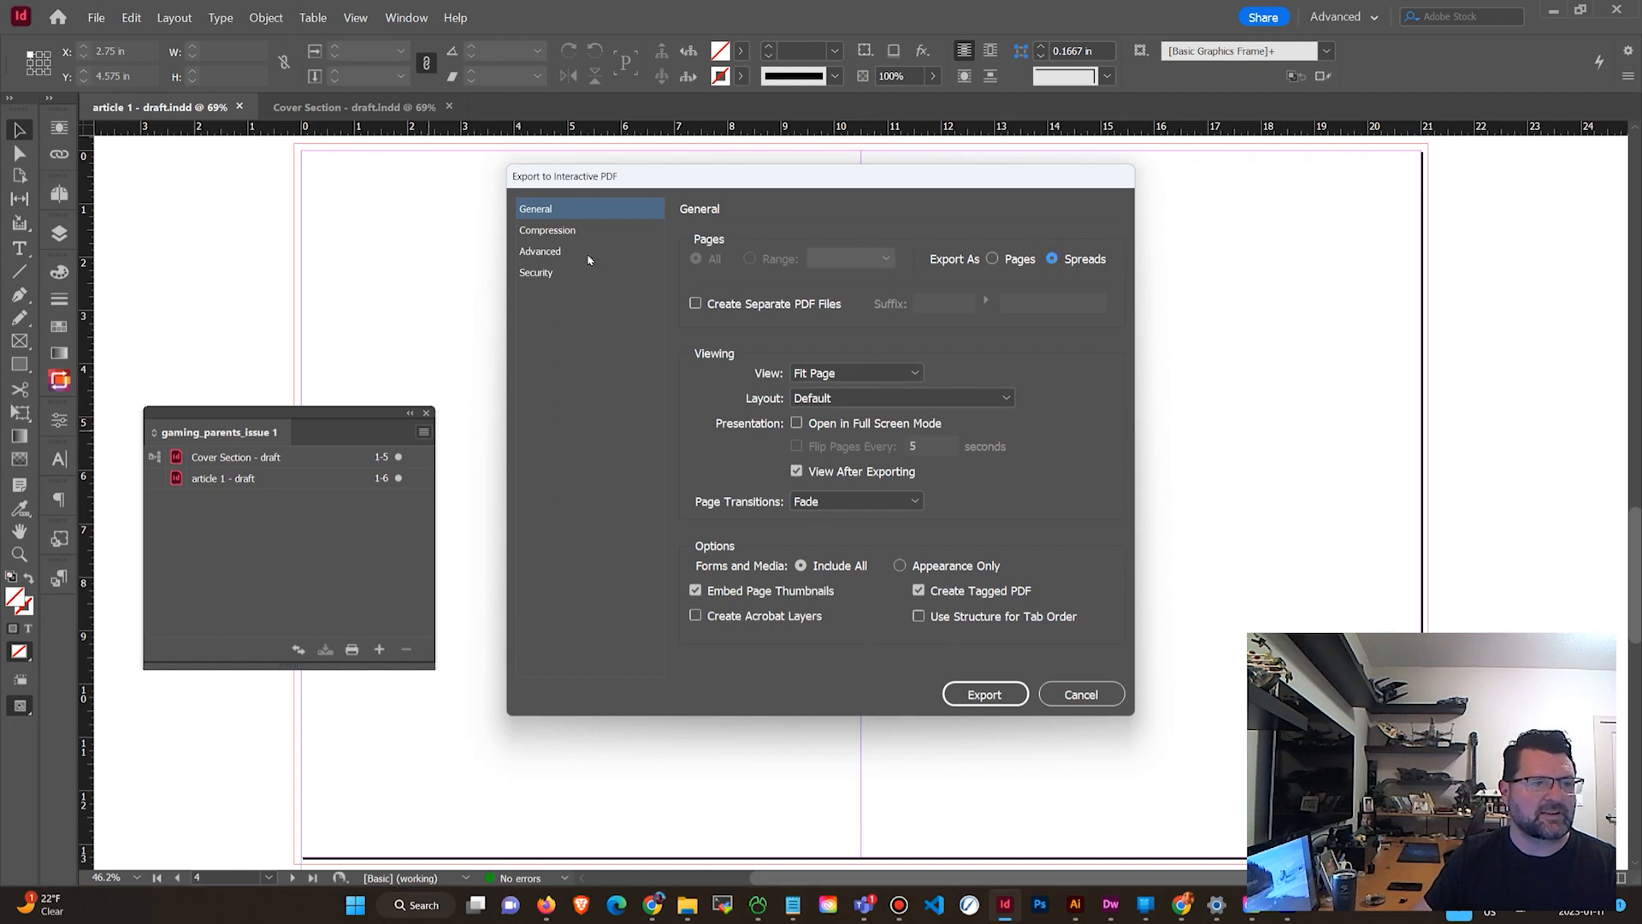
click(561, 230)
click(555, 252)
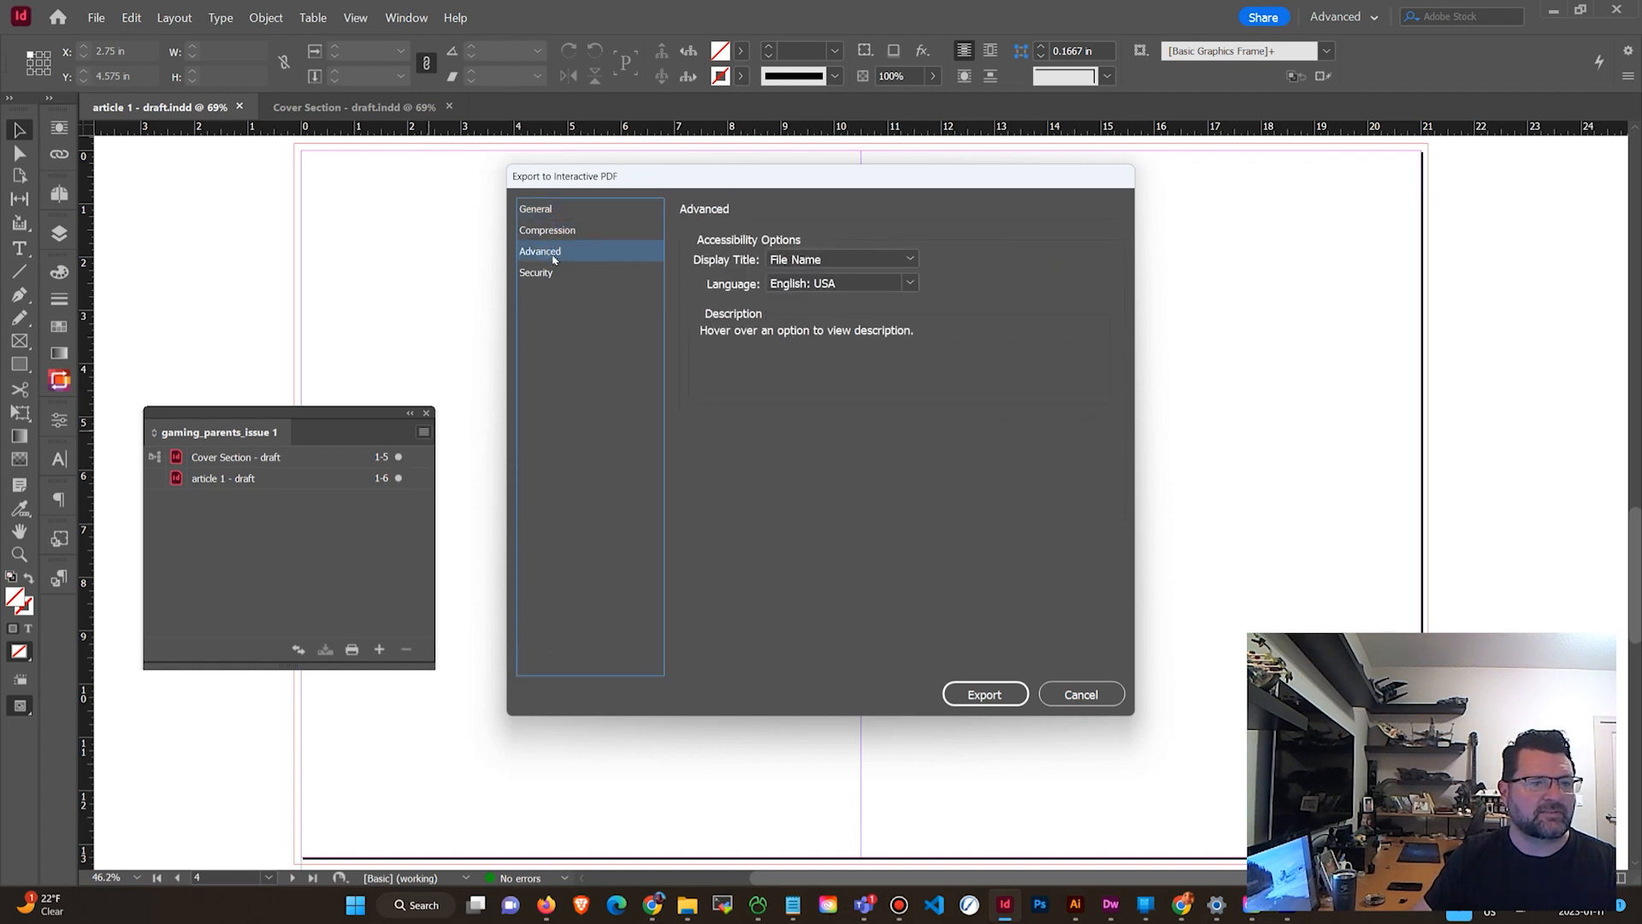
click(556, 229)
click(541, 212)
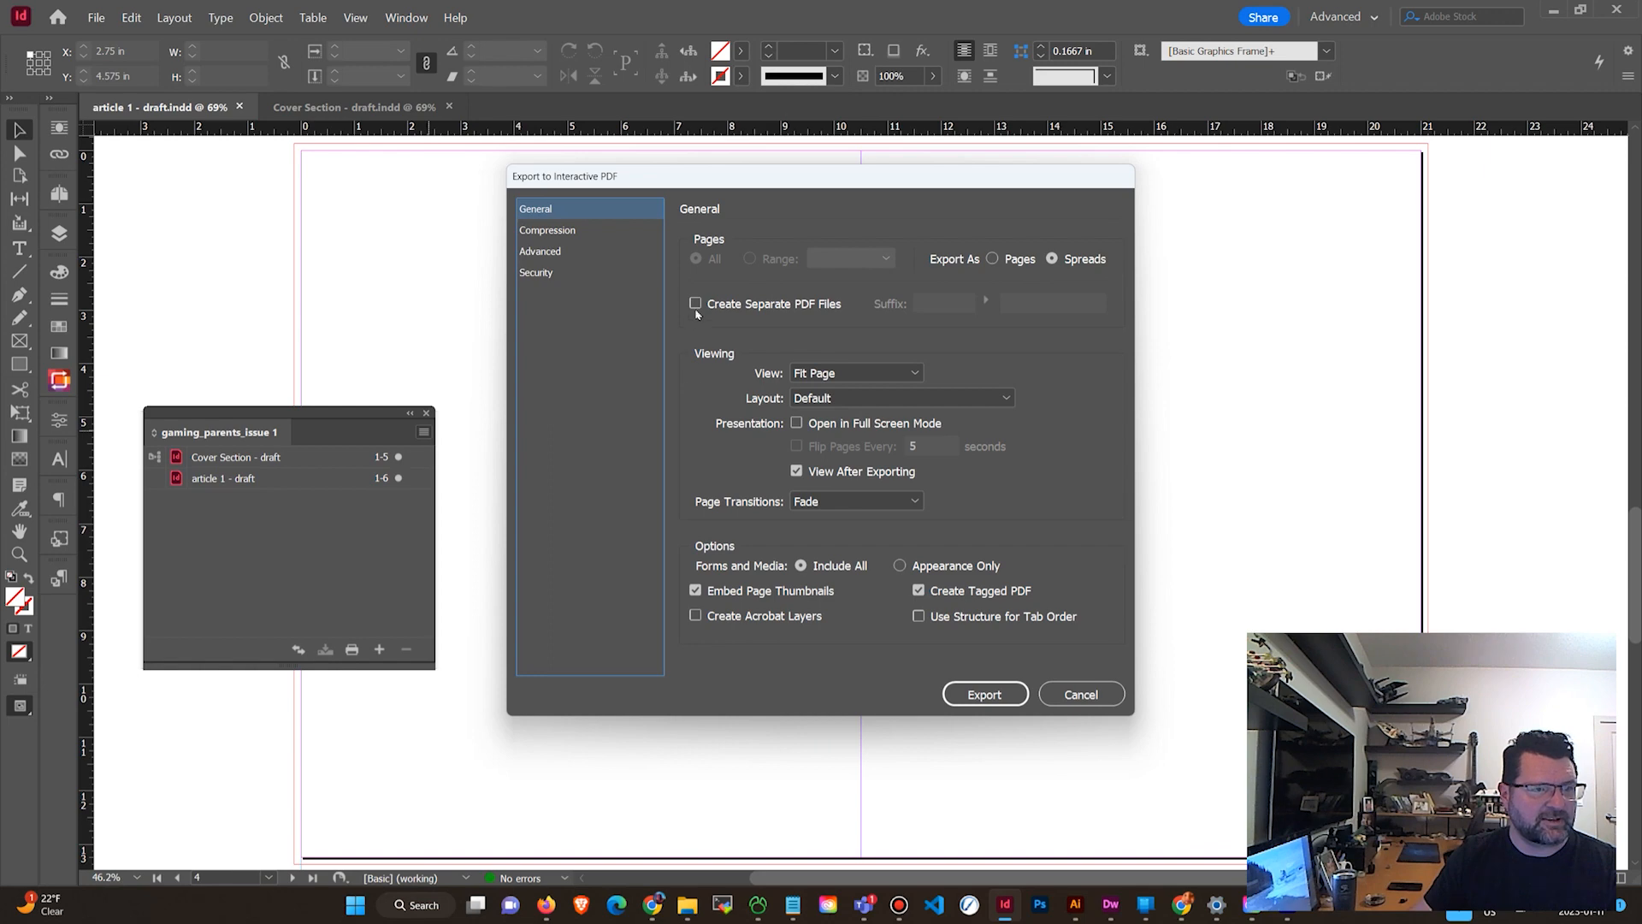
click(1081, 695)
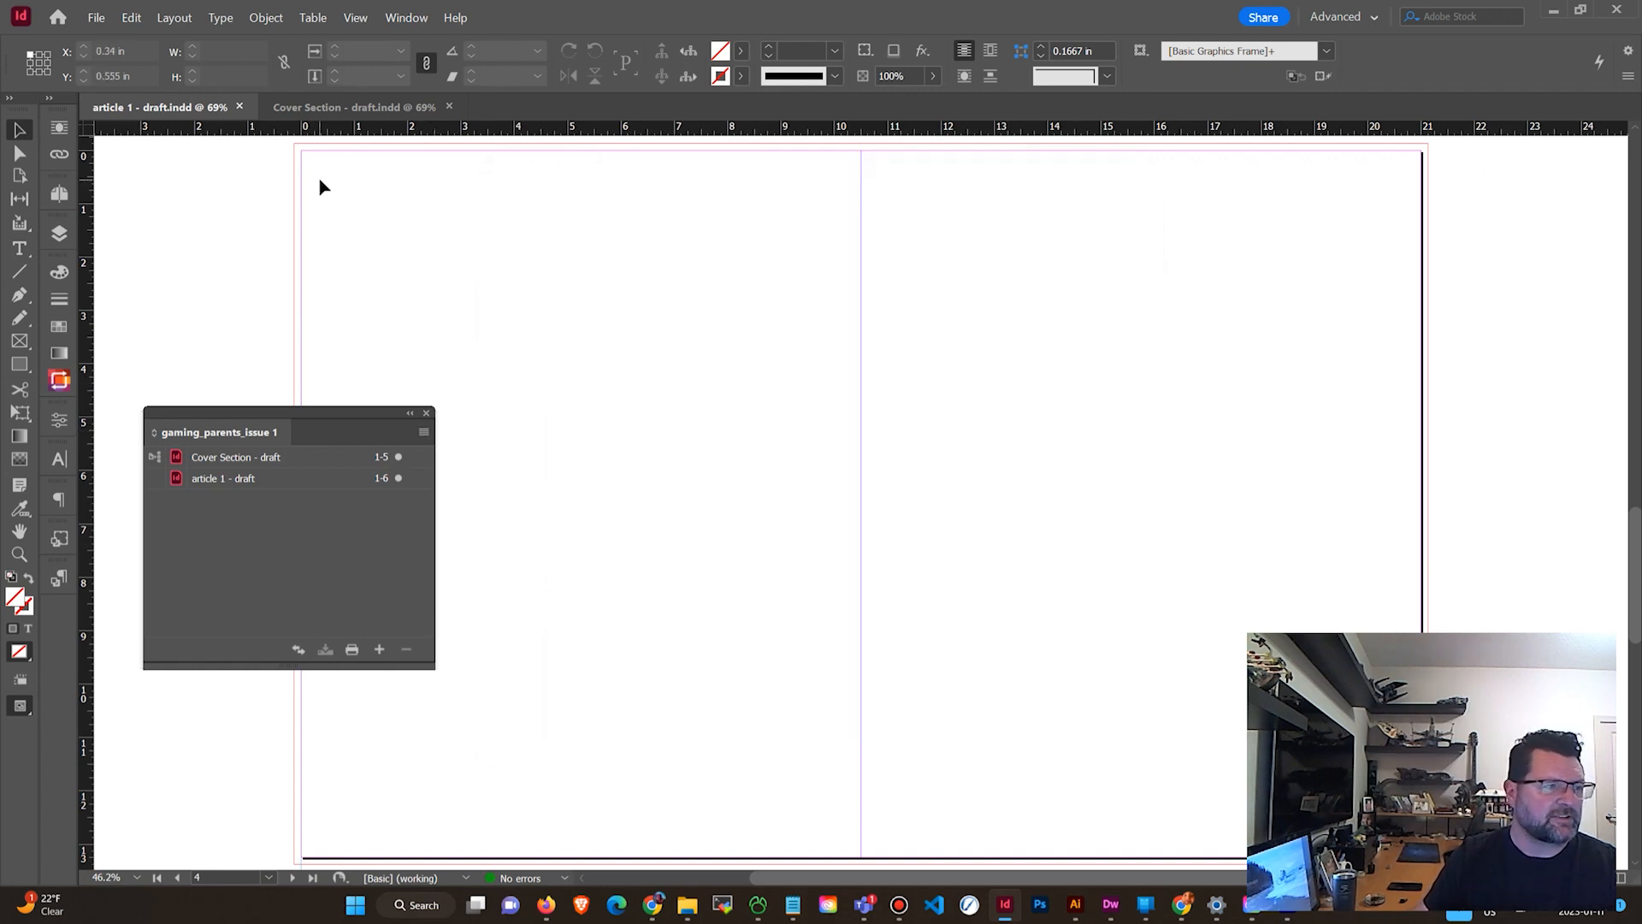
click(97, 18)
click(97, 18)
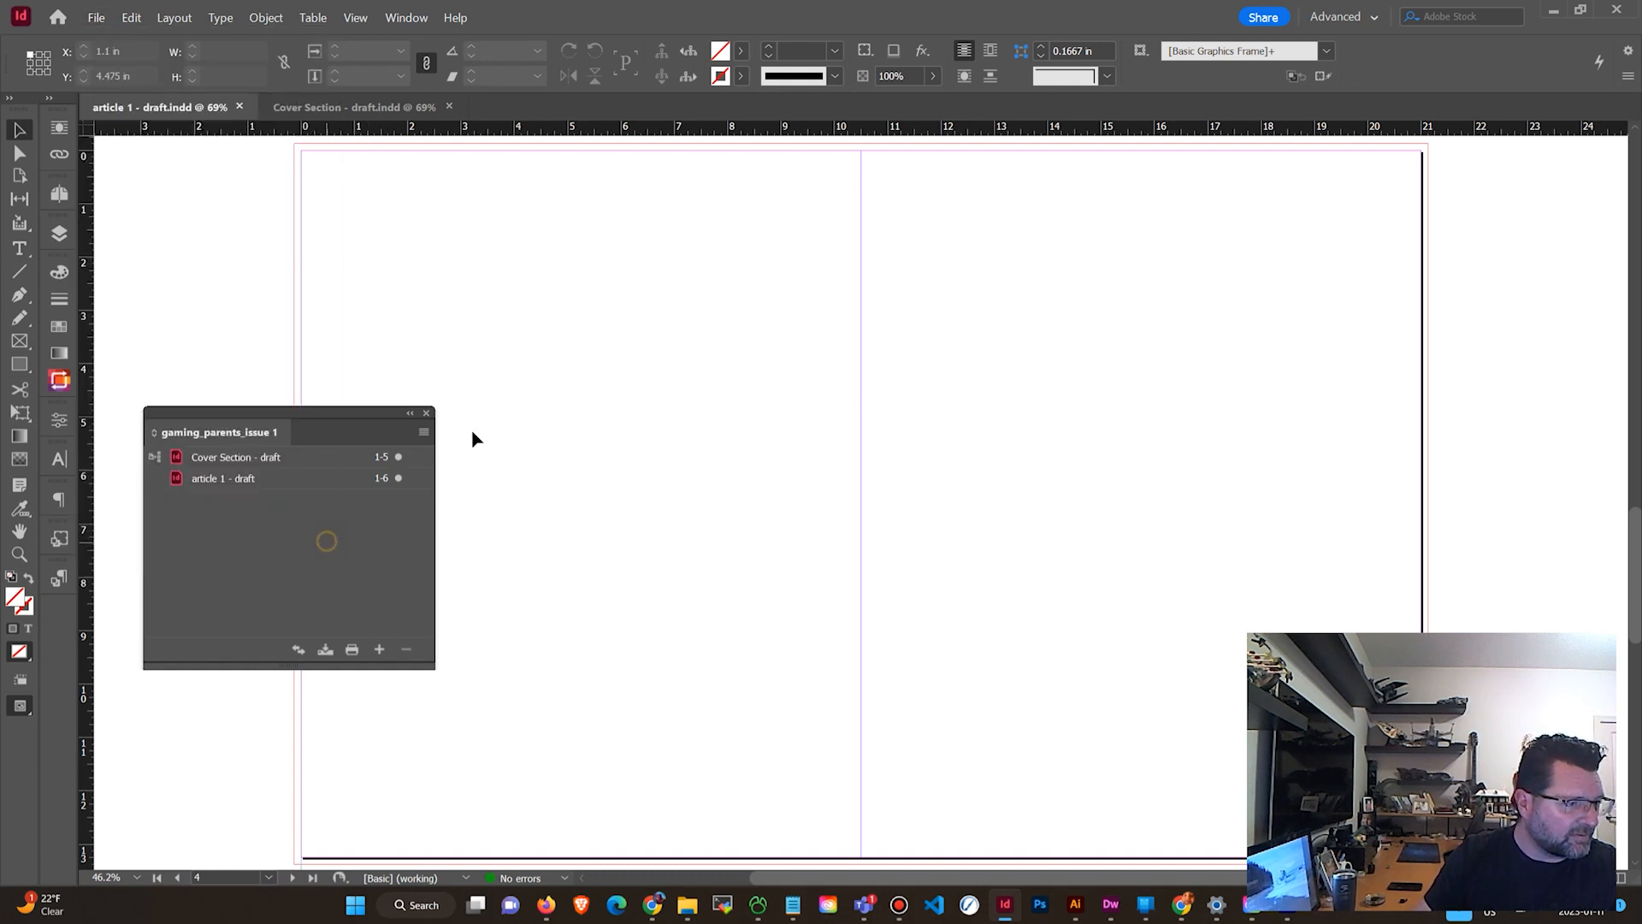
Export the book to PDF again as gaming_parents_issue 1.pdf, choosing the Adobe PDF (Print) file type.
click(423, 432)
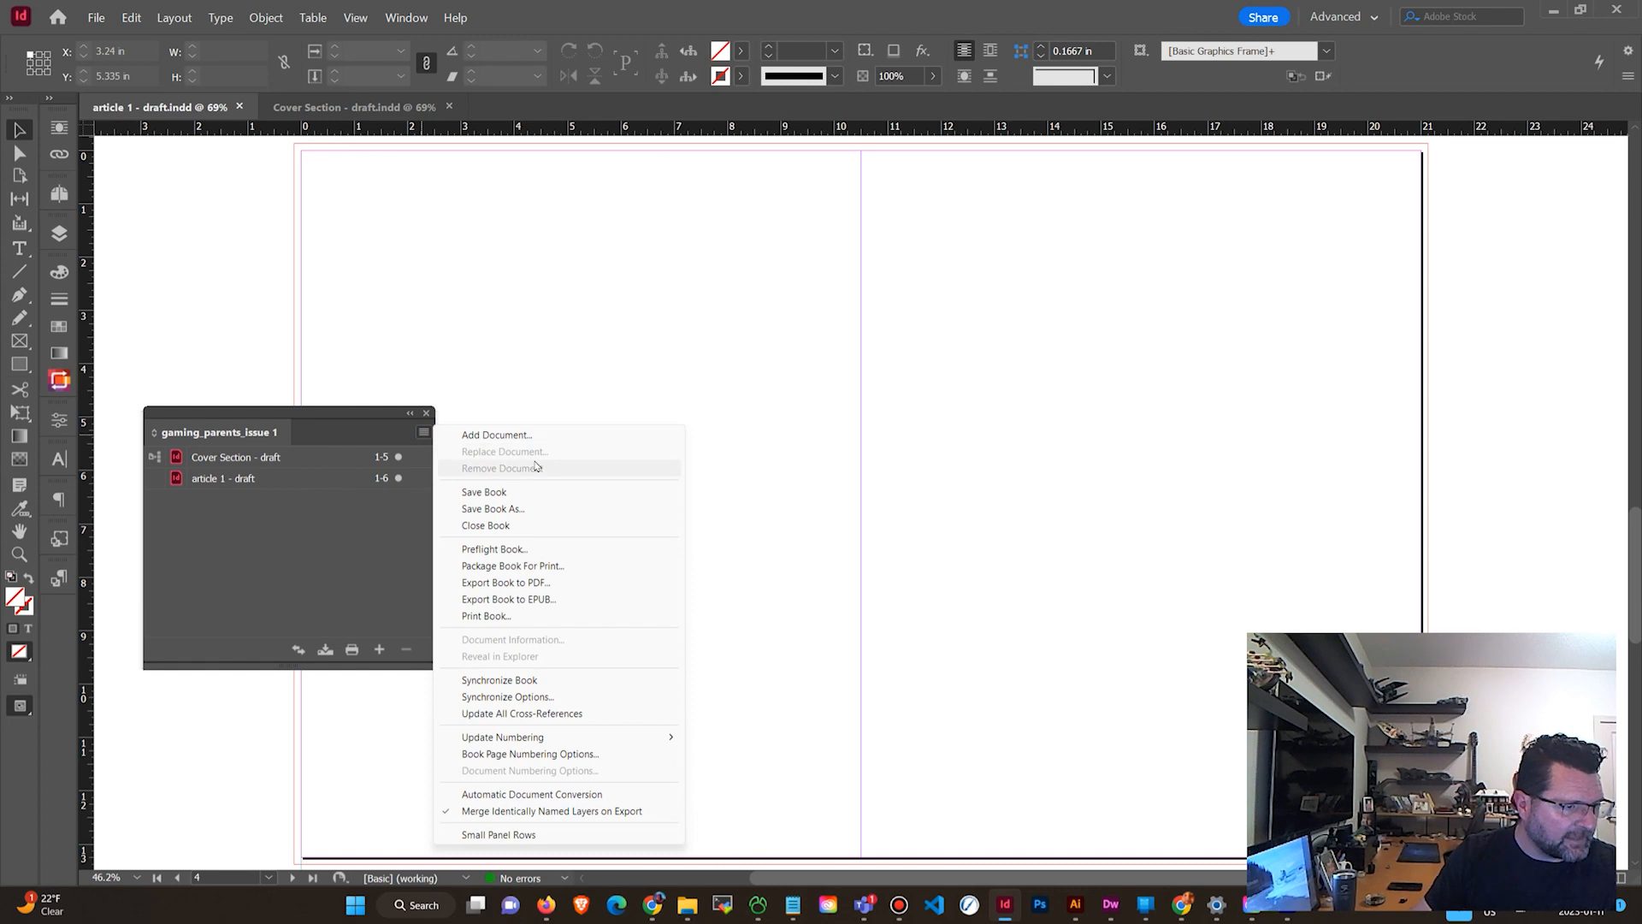
click(572, 584)
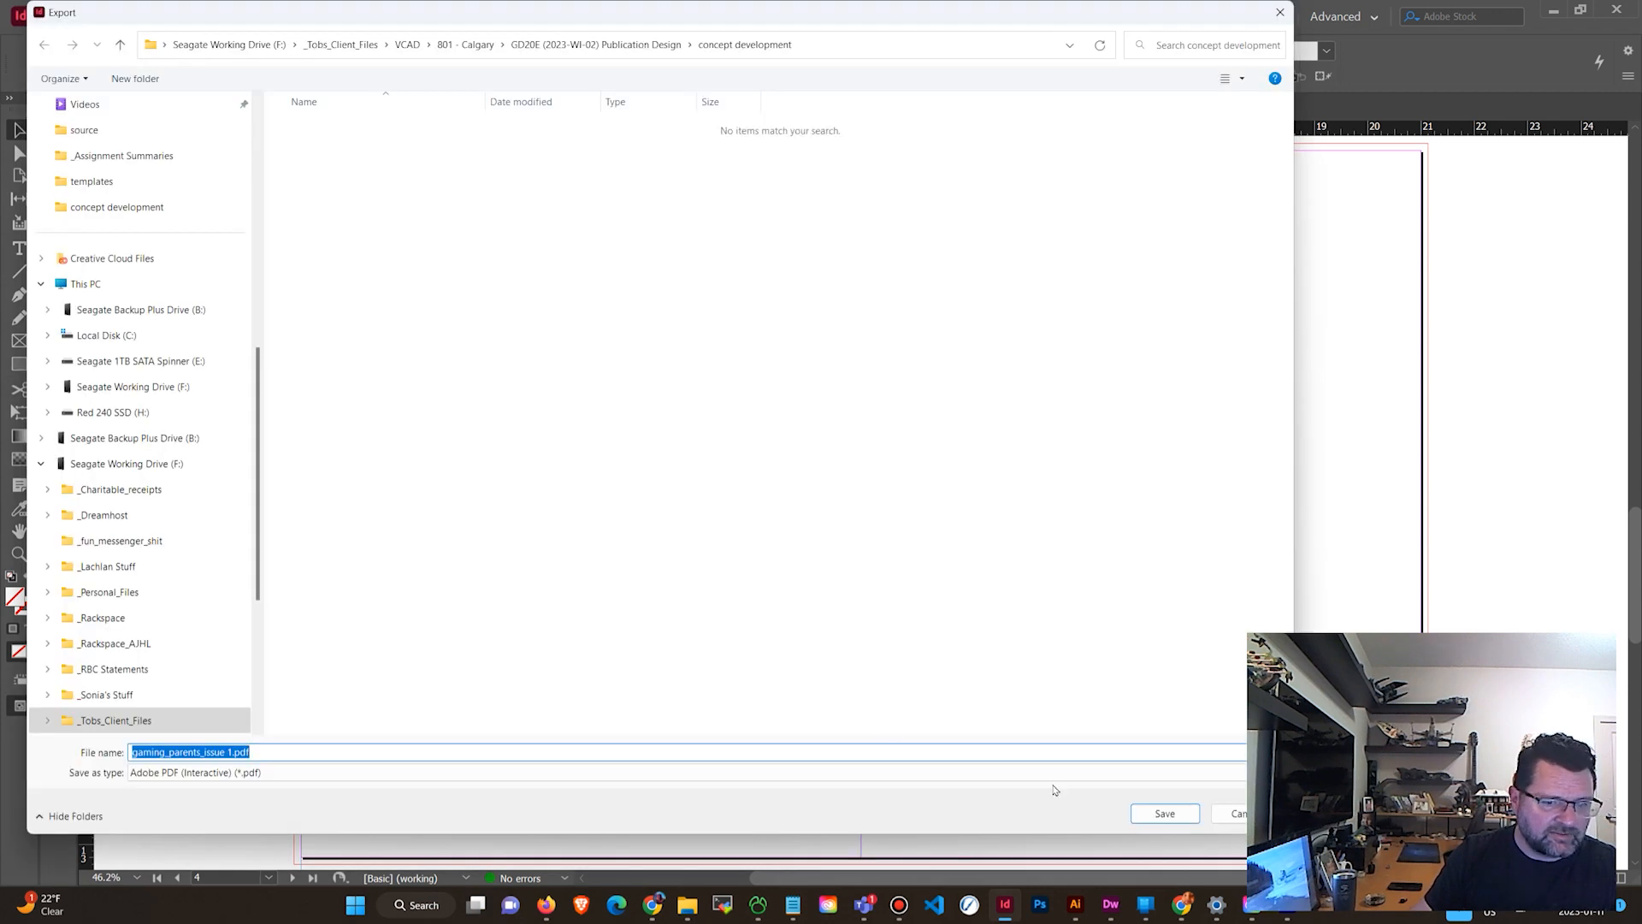
click(309, 774)
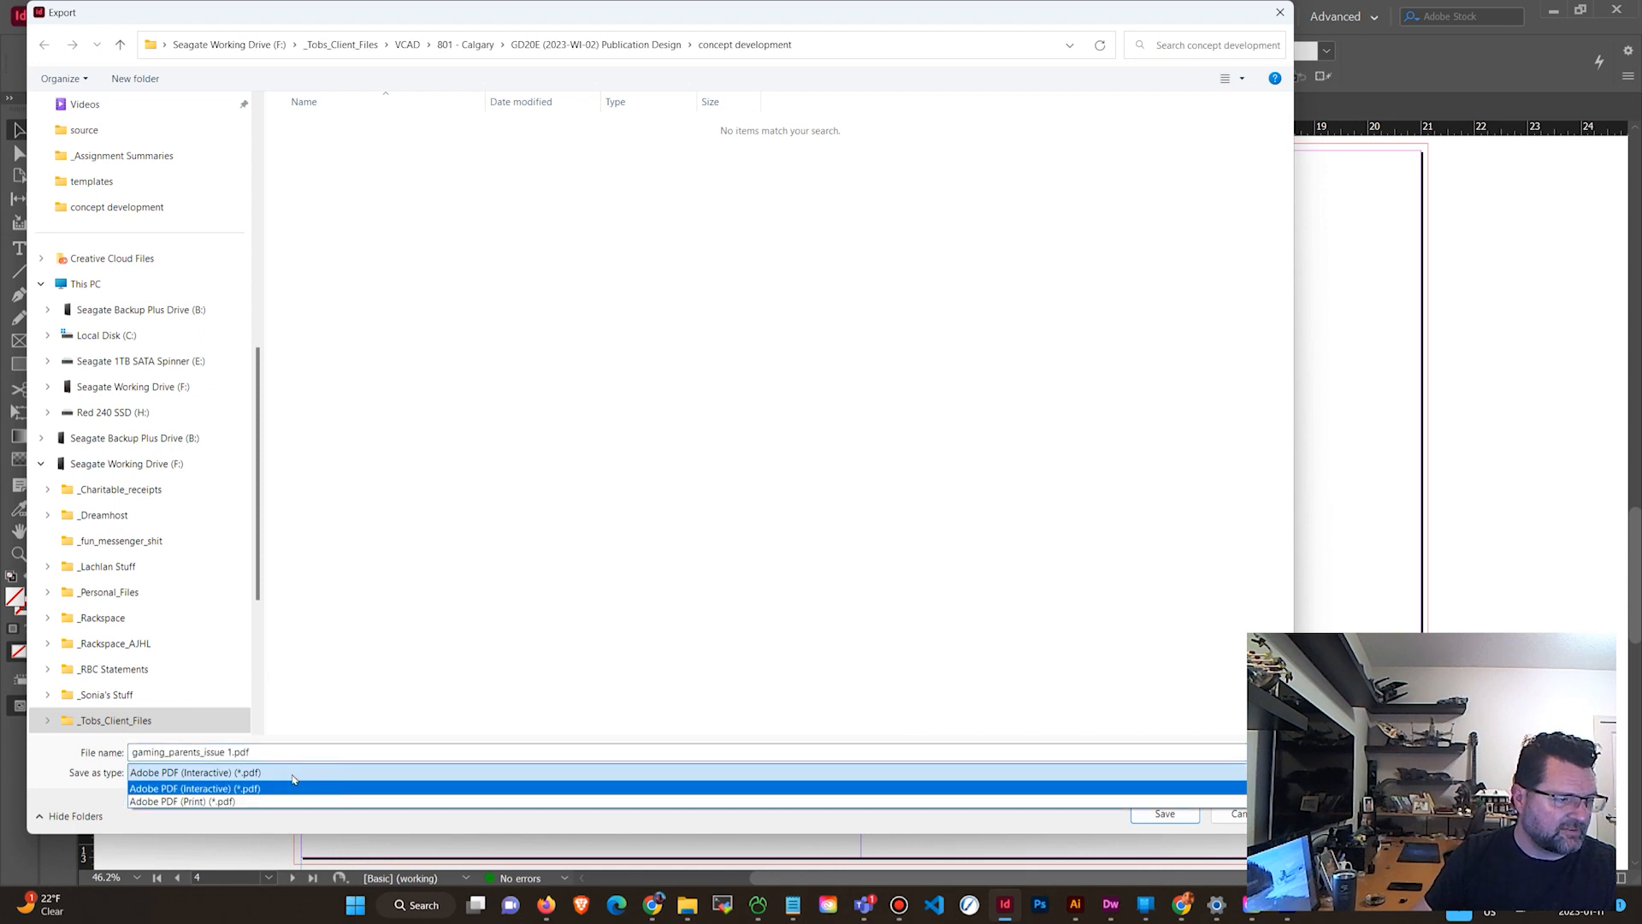
click(154, 804)
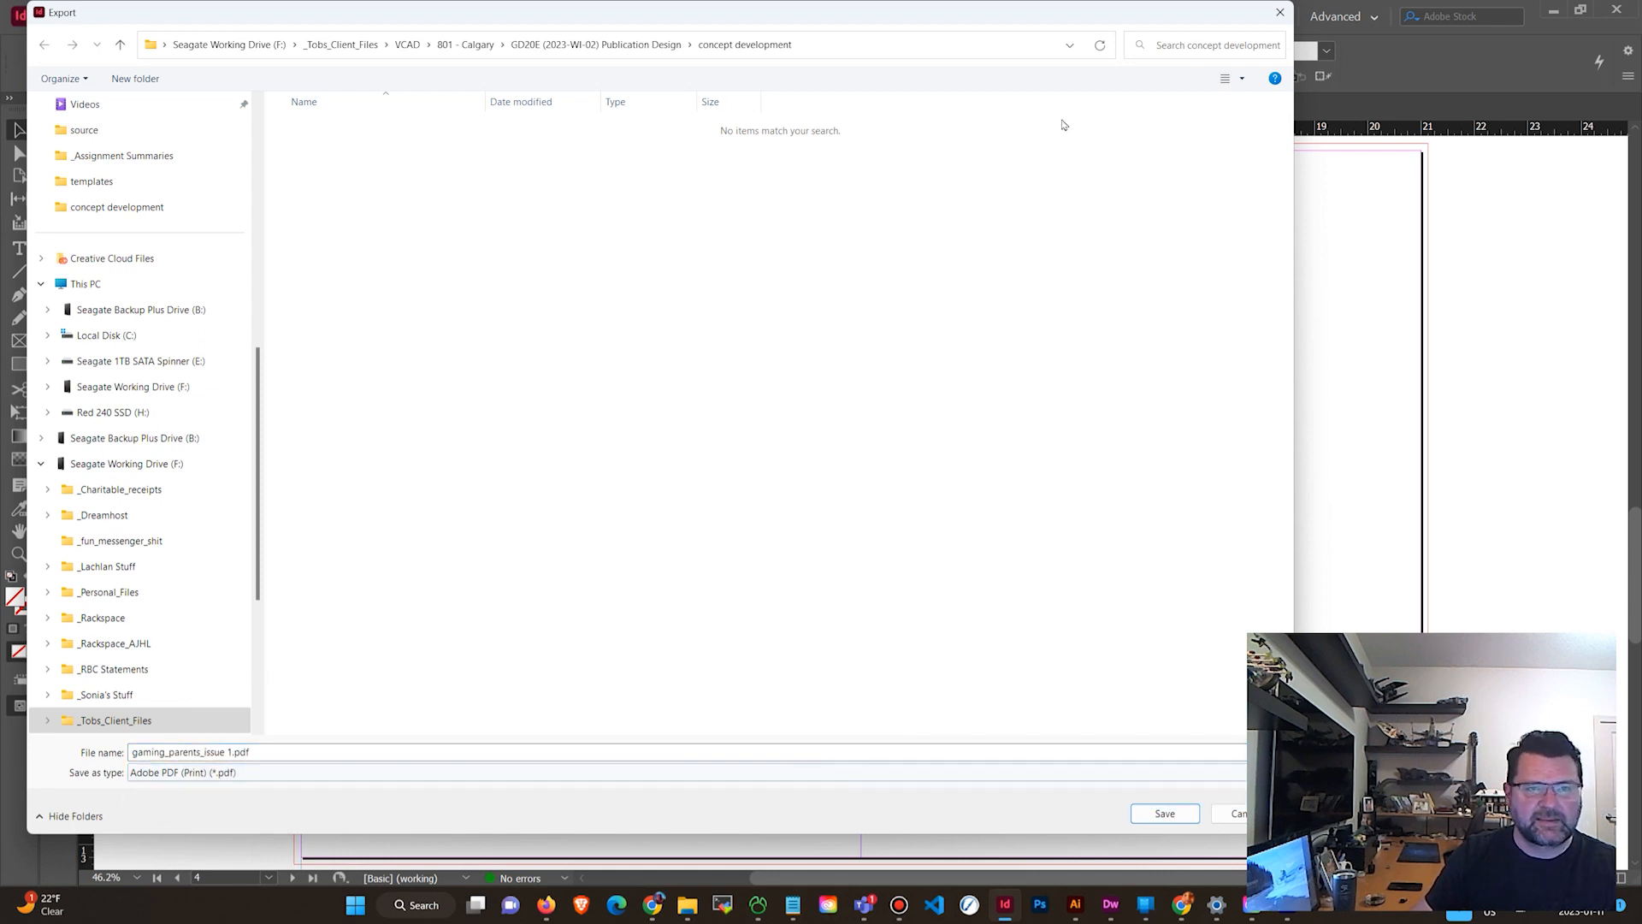
drag(1293, 492, 1234, 492)
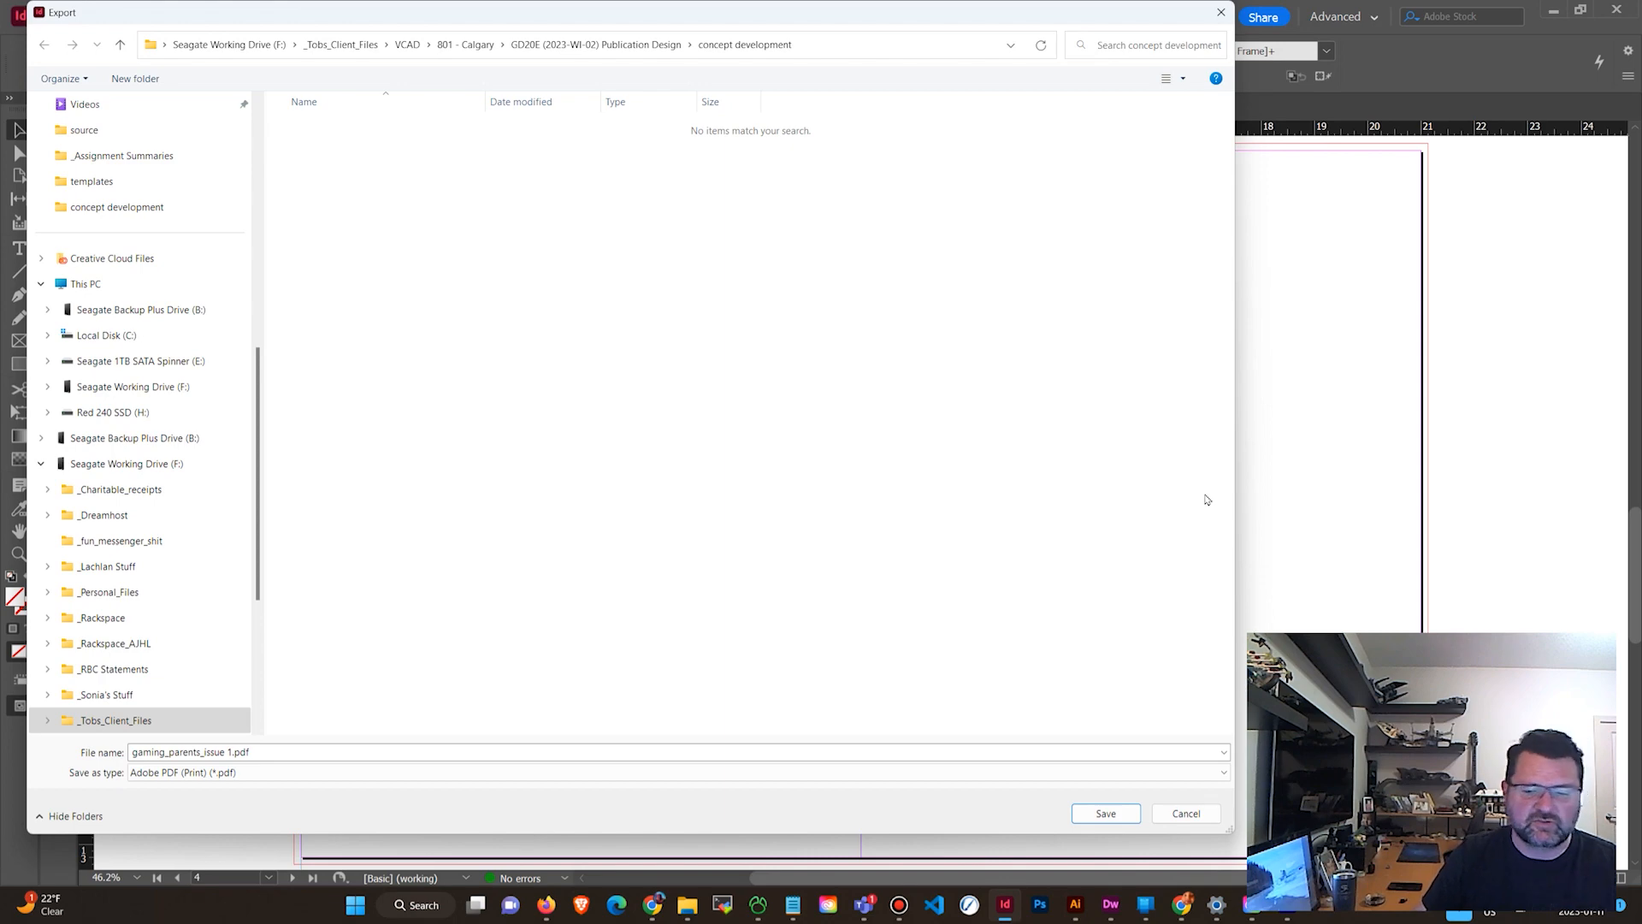
click(1106, 813)
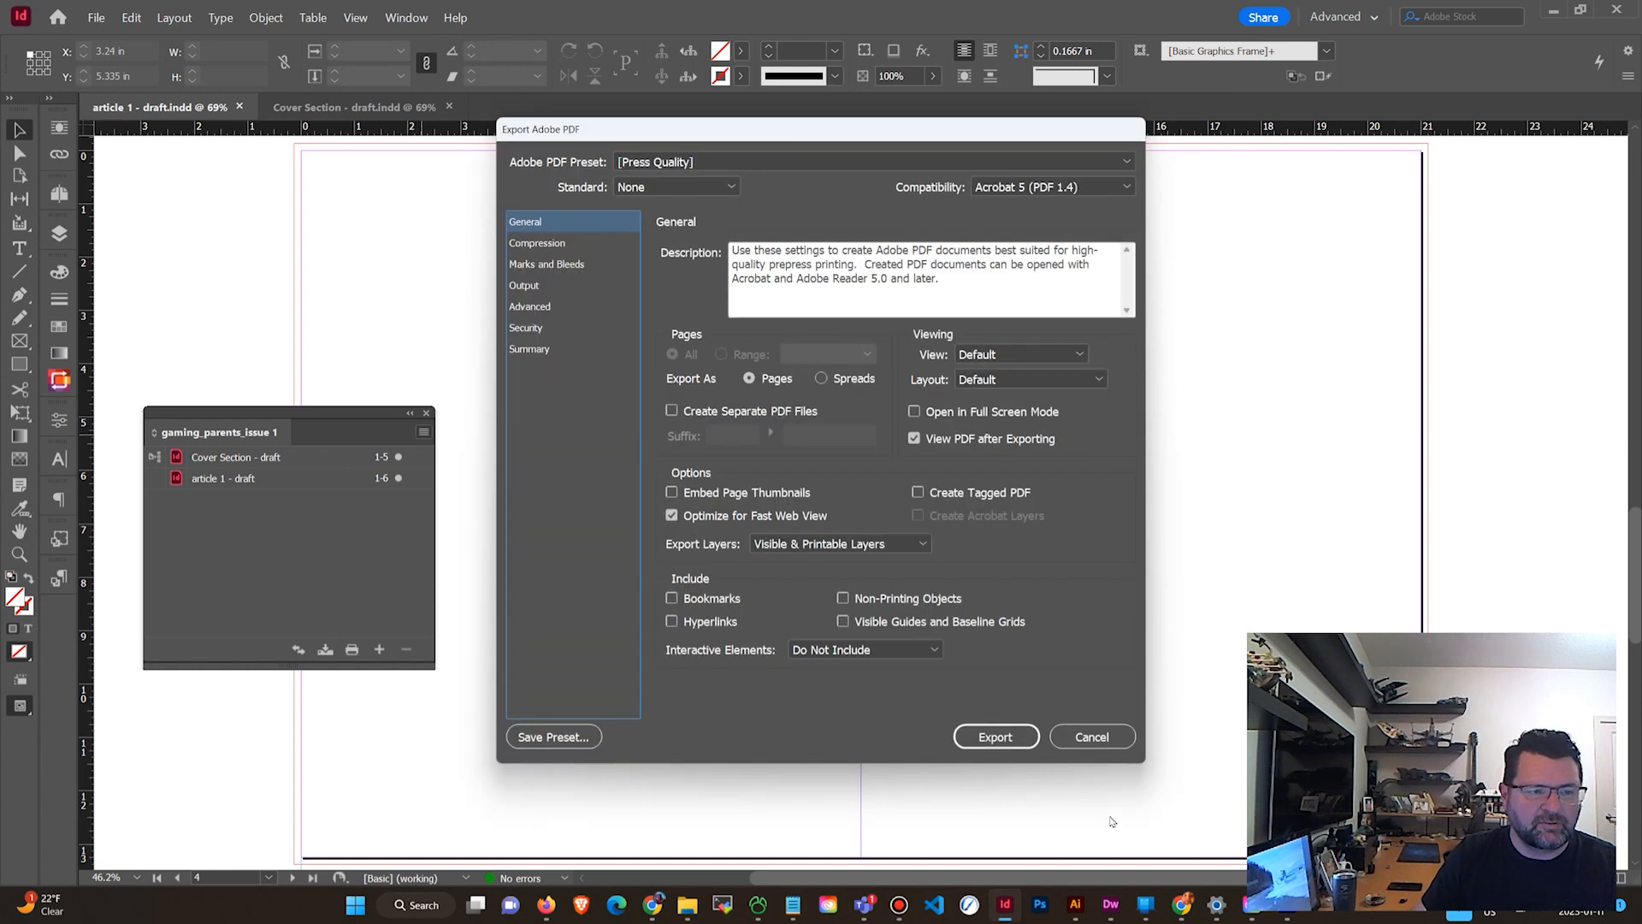
Set the print PDF export to spreads with crop marks, document bleed settings and the slug area included.
click(821, 379)
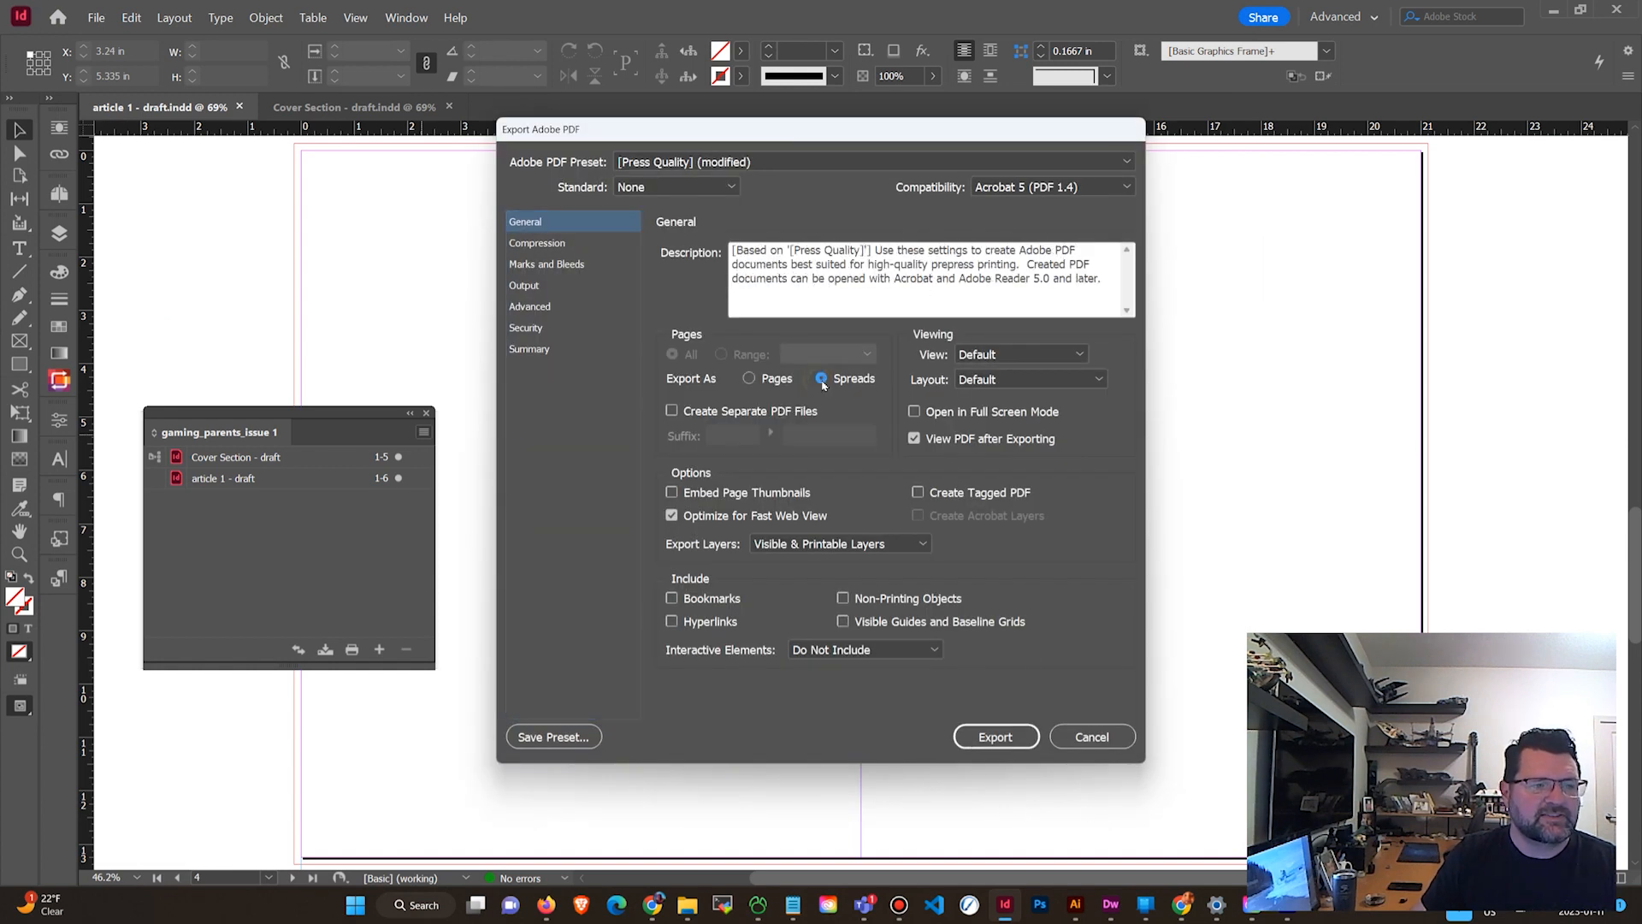
click(544, 263)
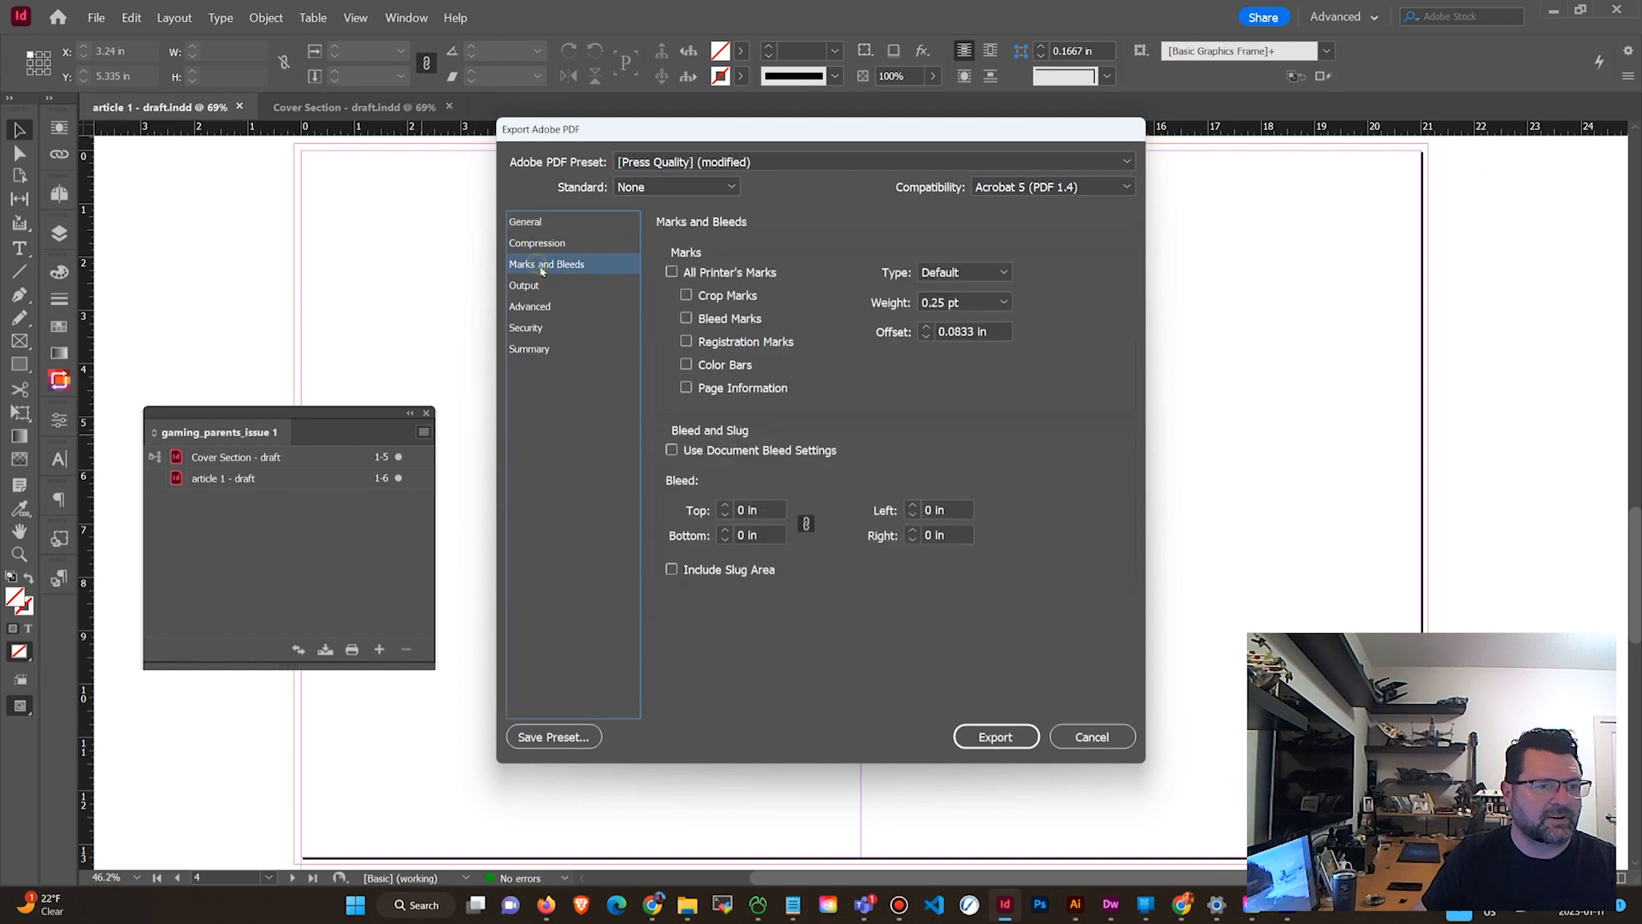
click(686, 296)
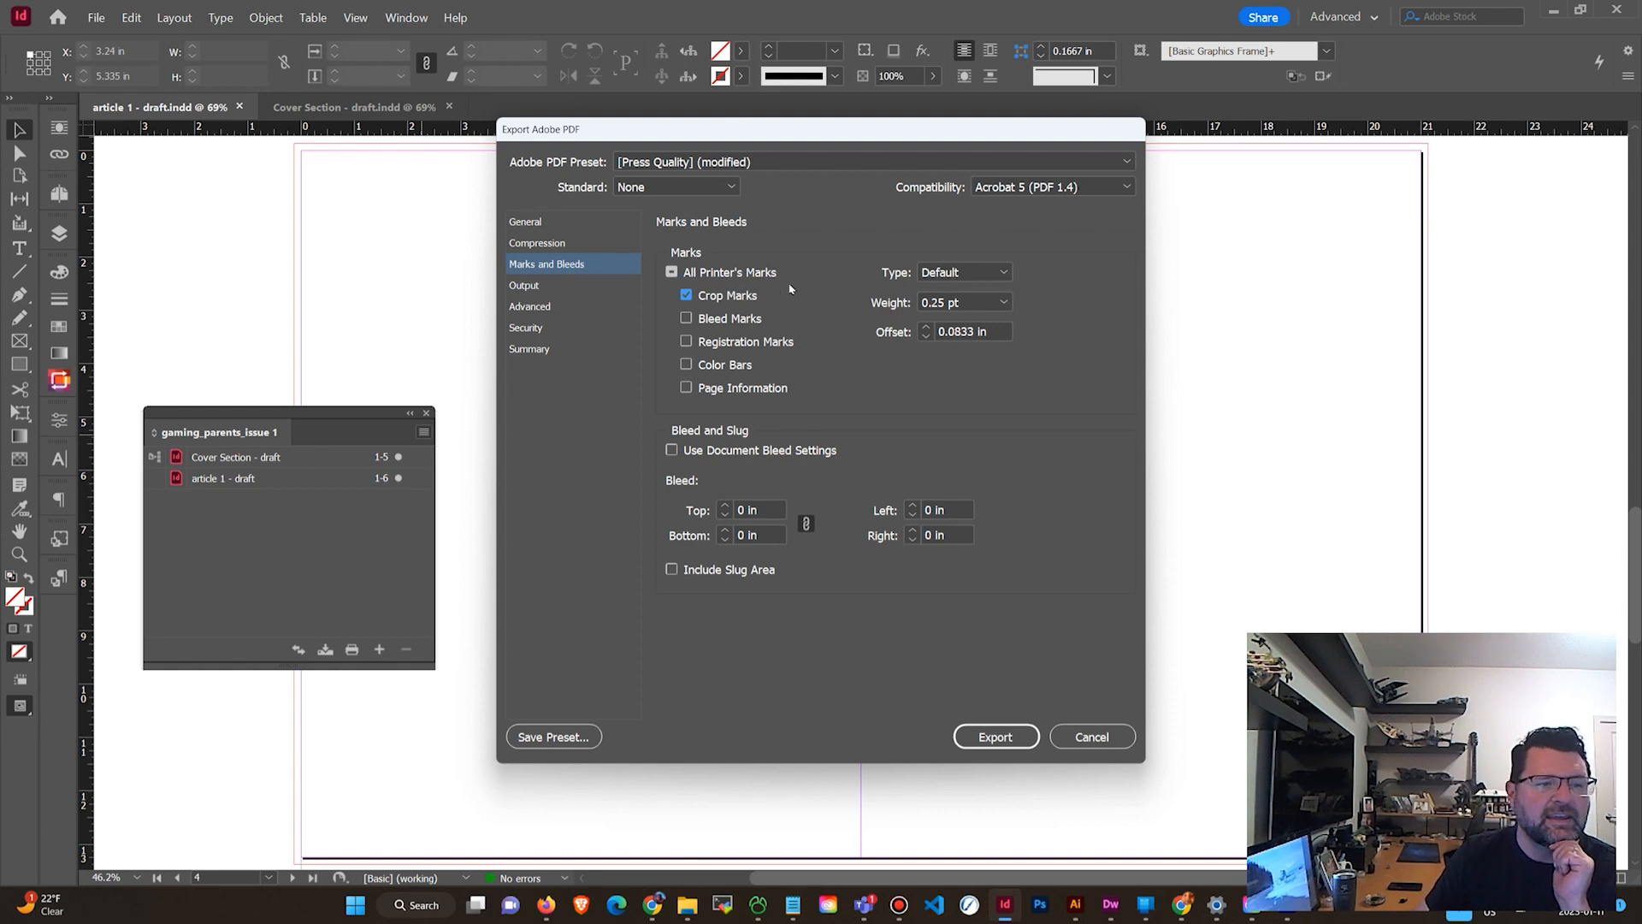
click(672, 451)
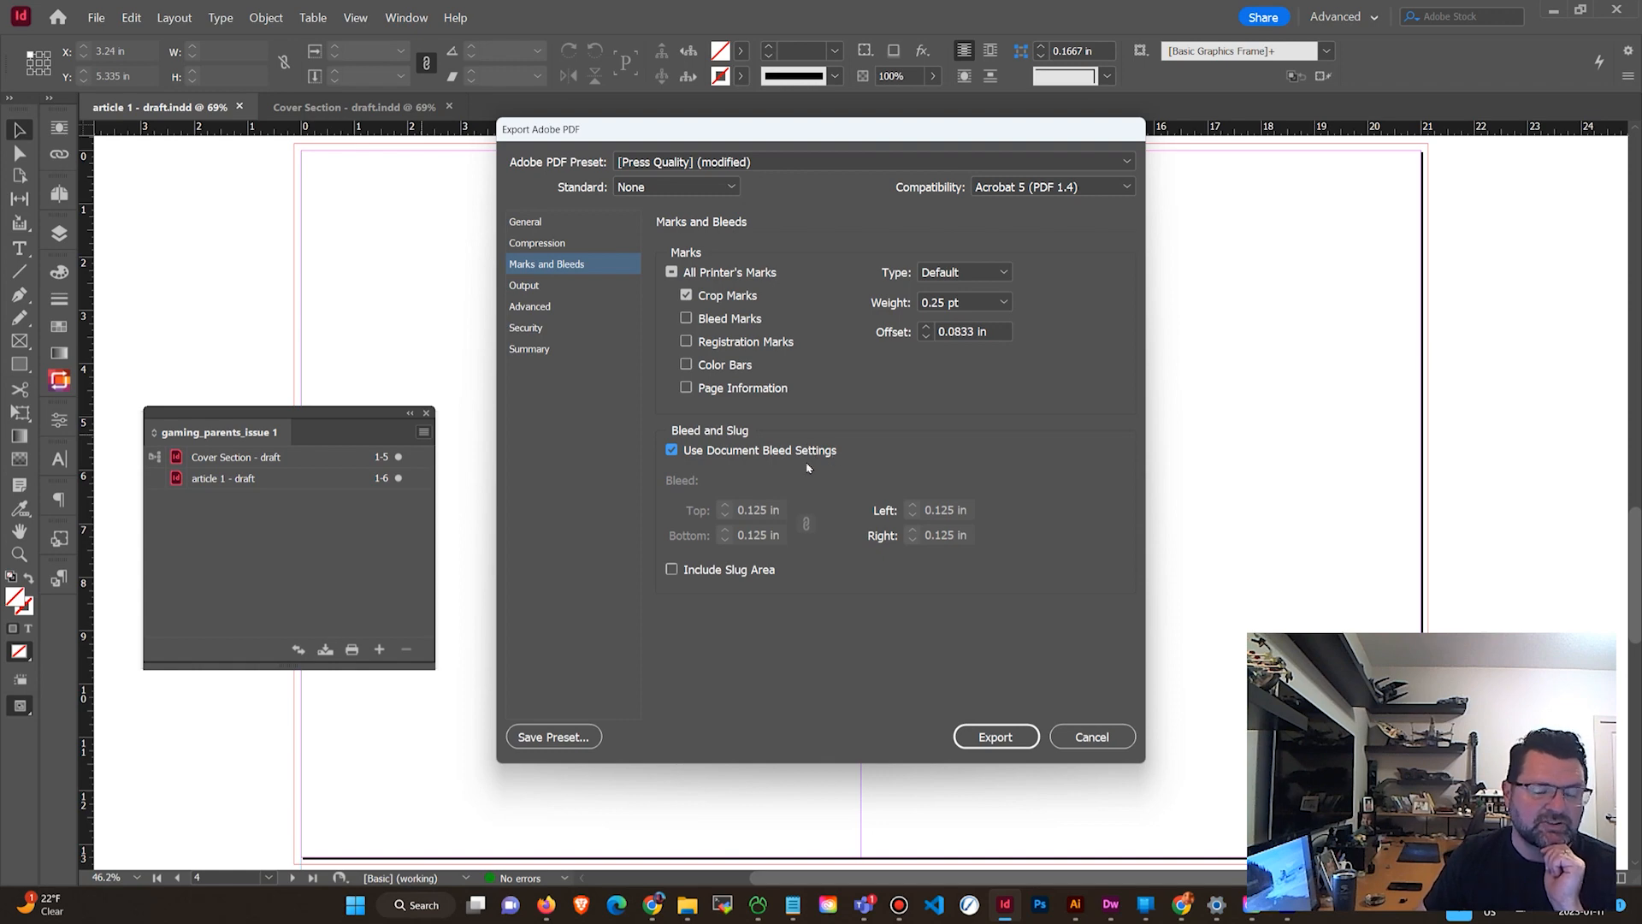
click(672, 569)
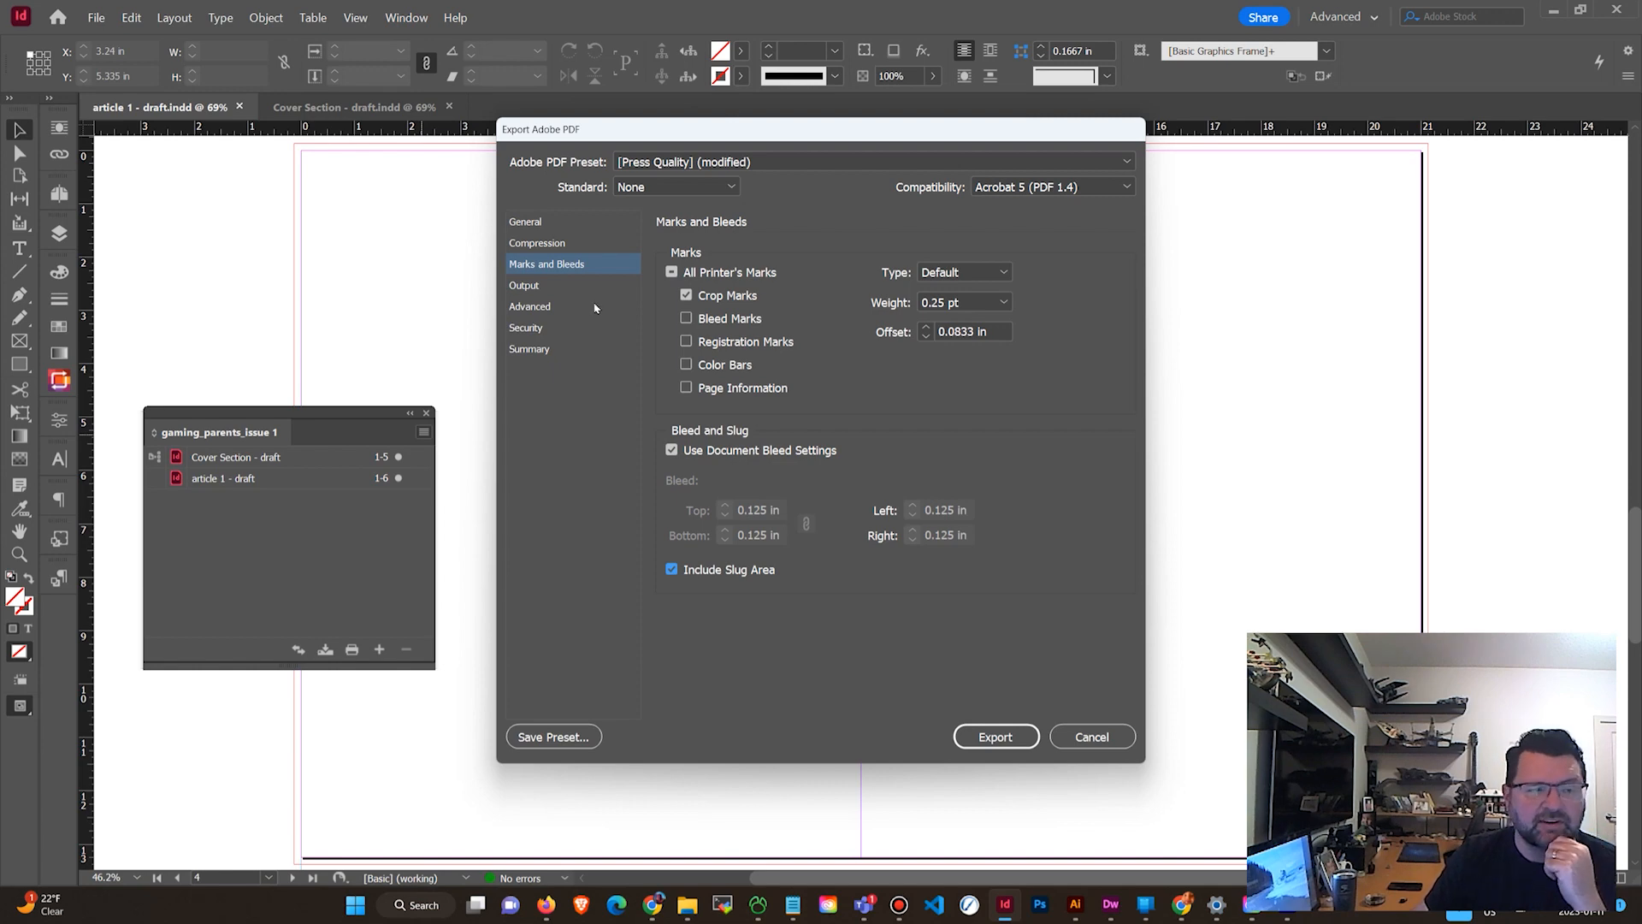
Review the PDF output colour destination and the process inks in the Ink Manager.
click(531, 294)
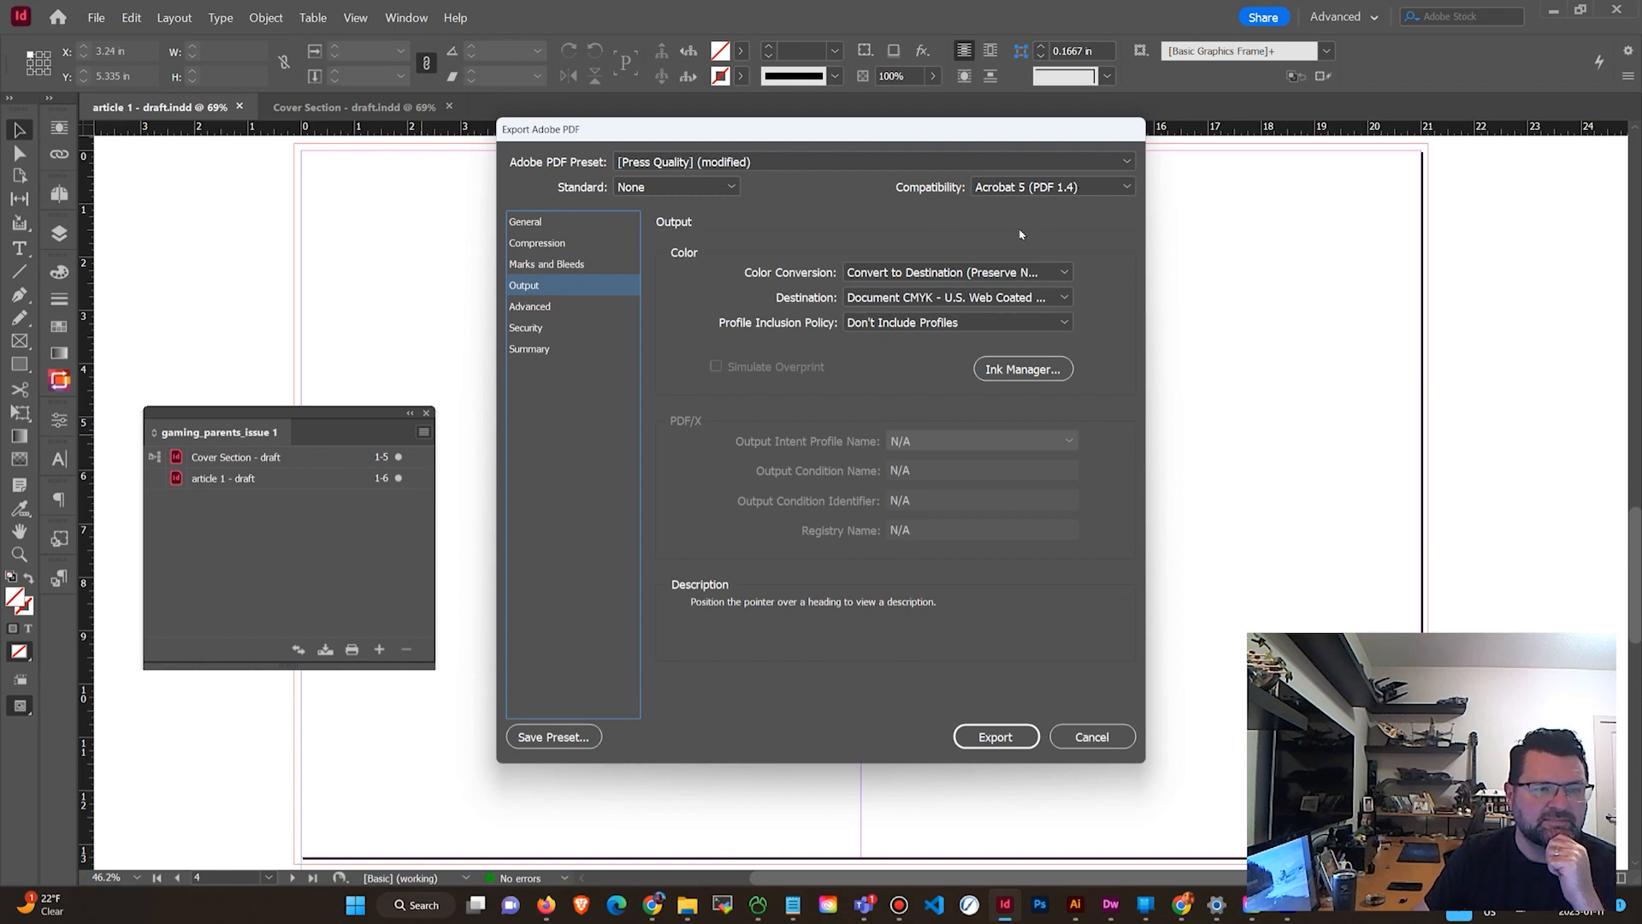
click(1006, 301)
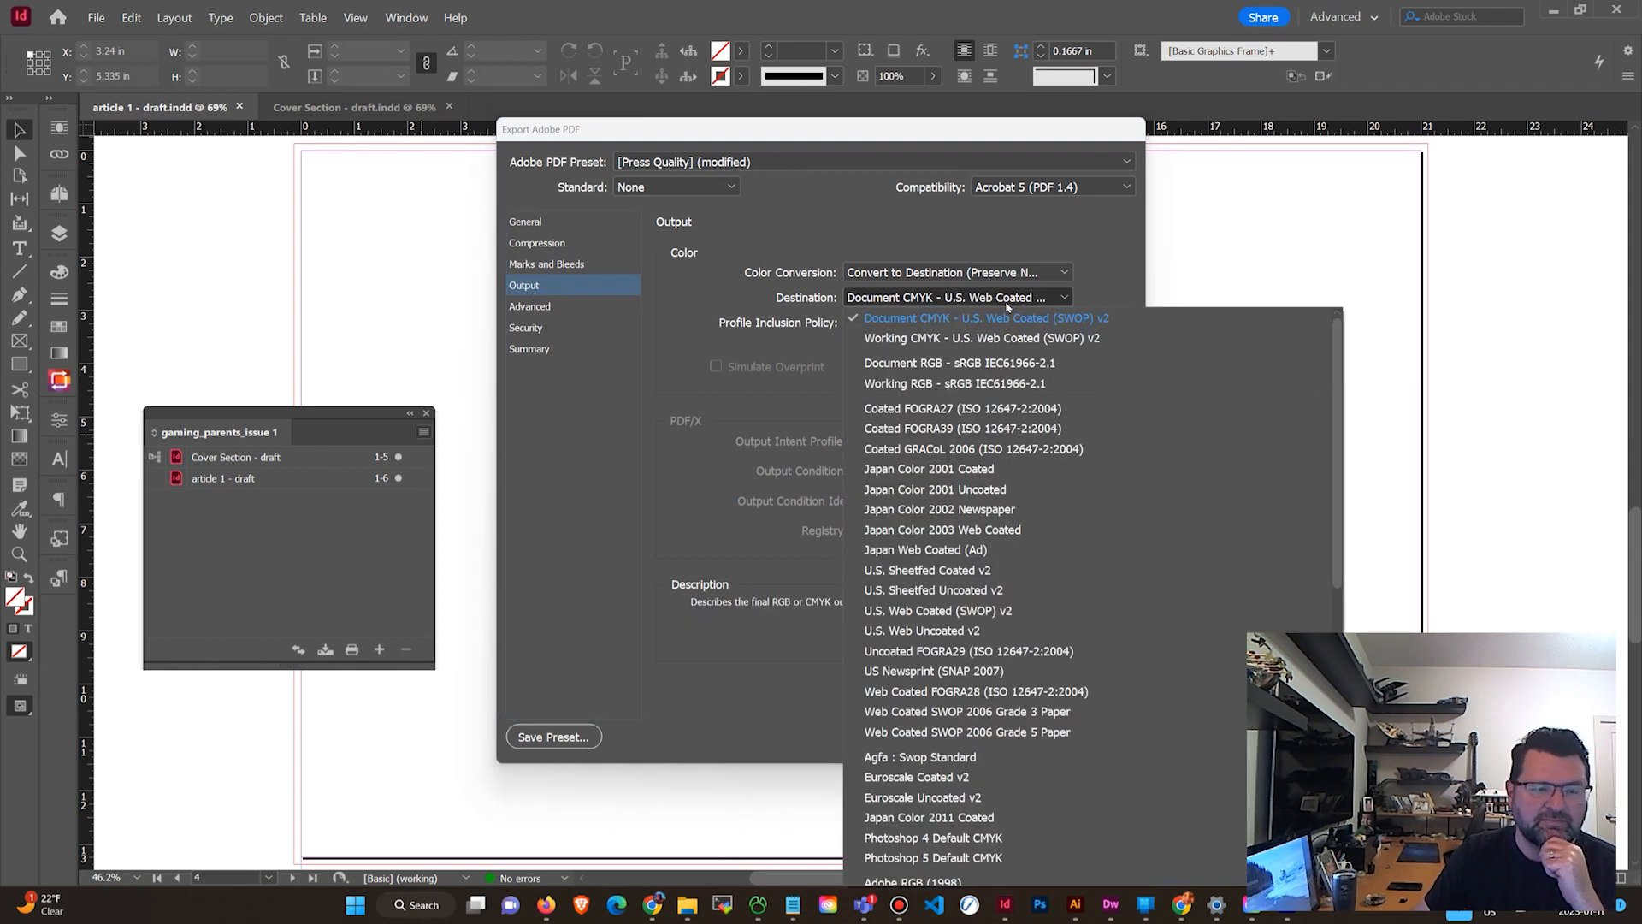
click(1029, 297)
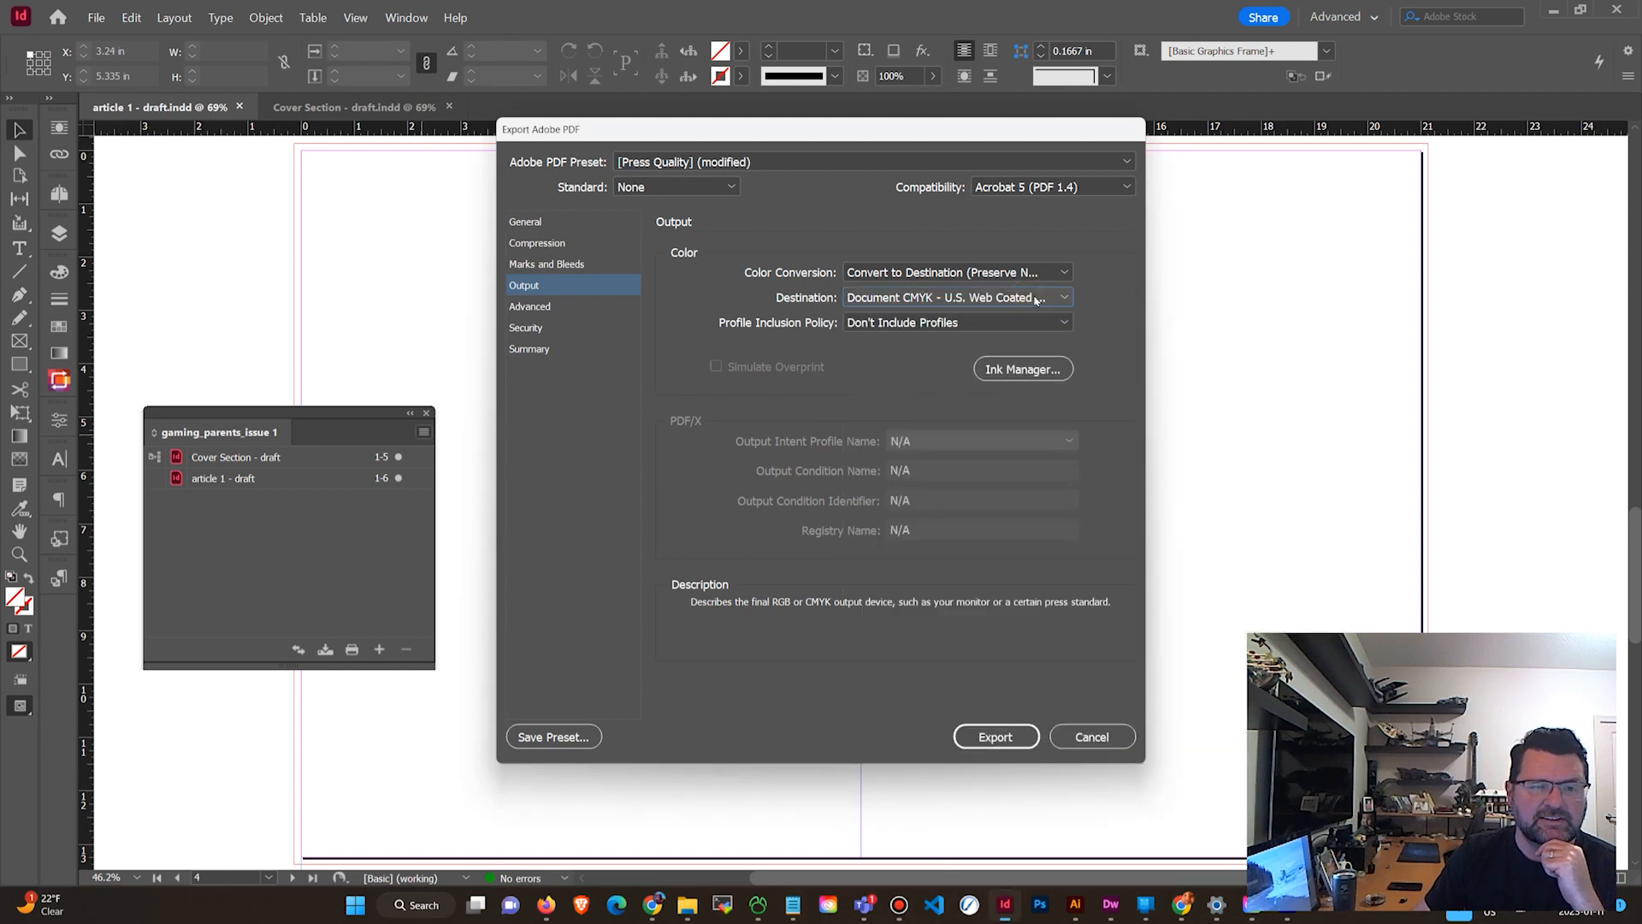
click(1032, 374)
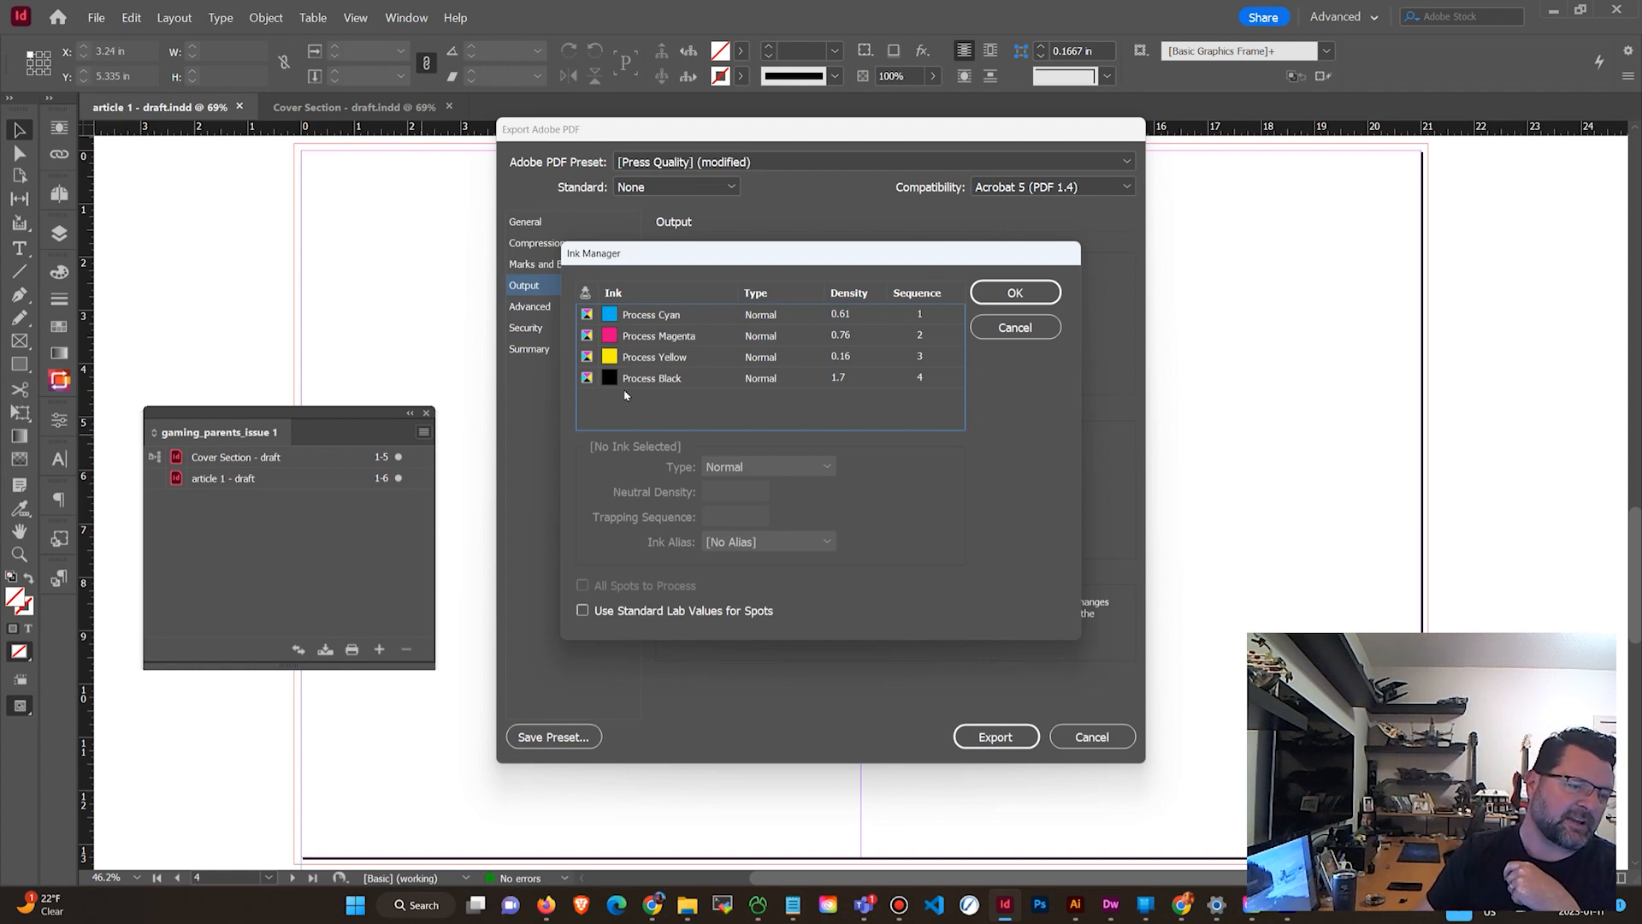
key(Return)
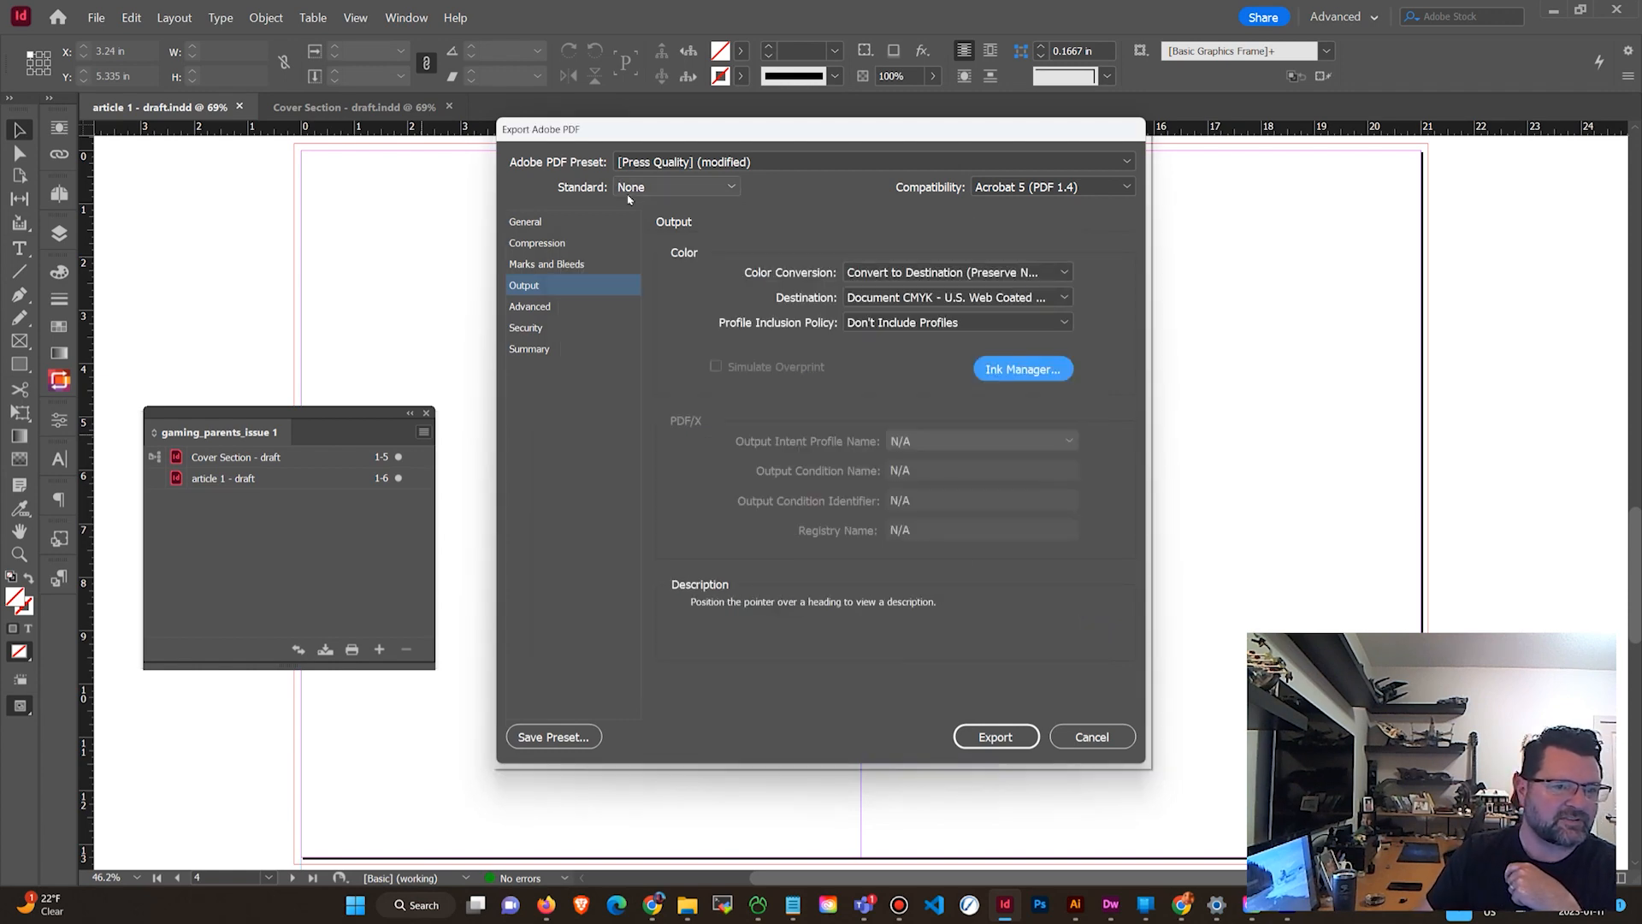
Export the print PDF and inspect the exported spread's page area in Acrobat.
click(997, 736)
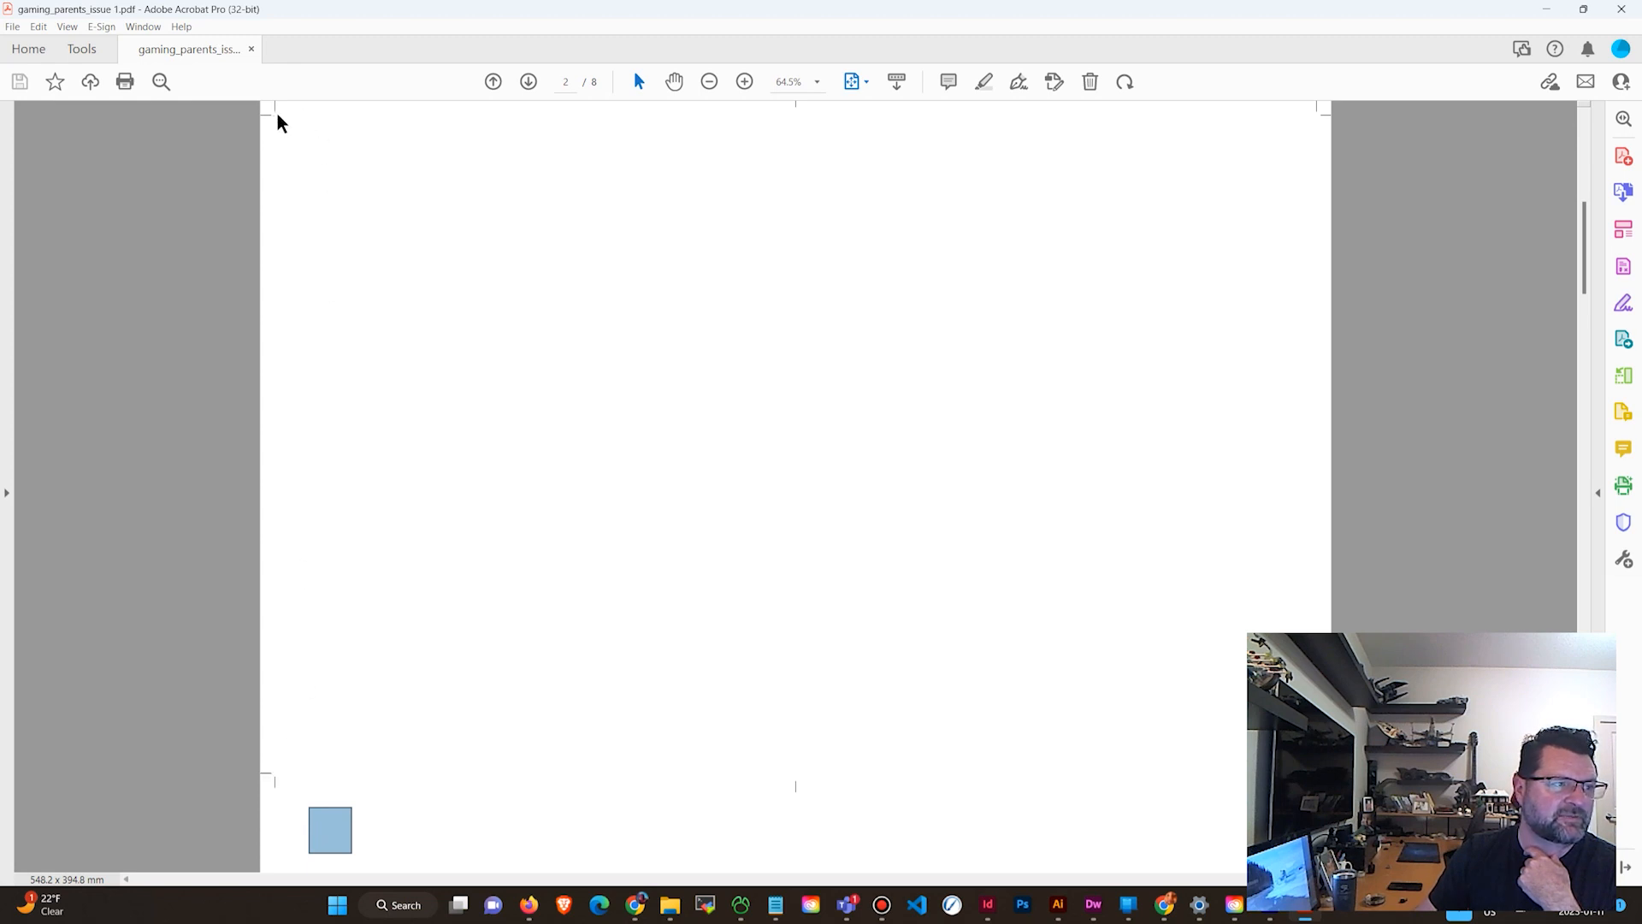
drag(275, 114, 1317, 770)
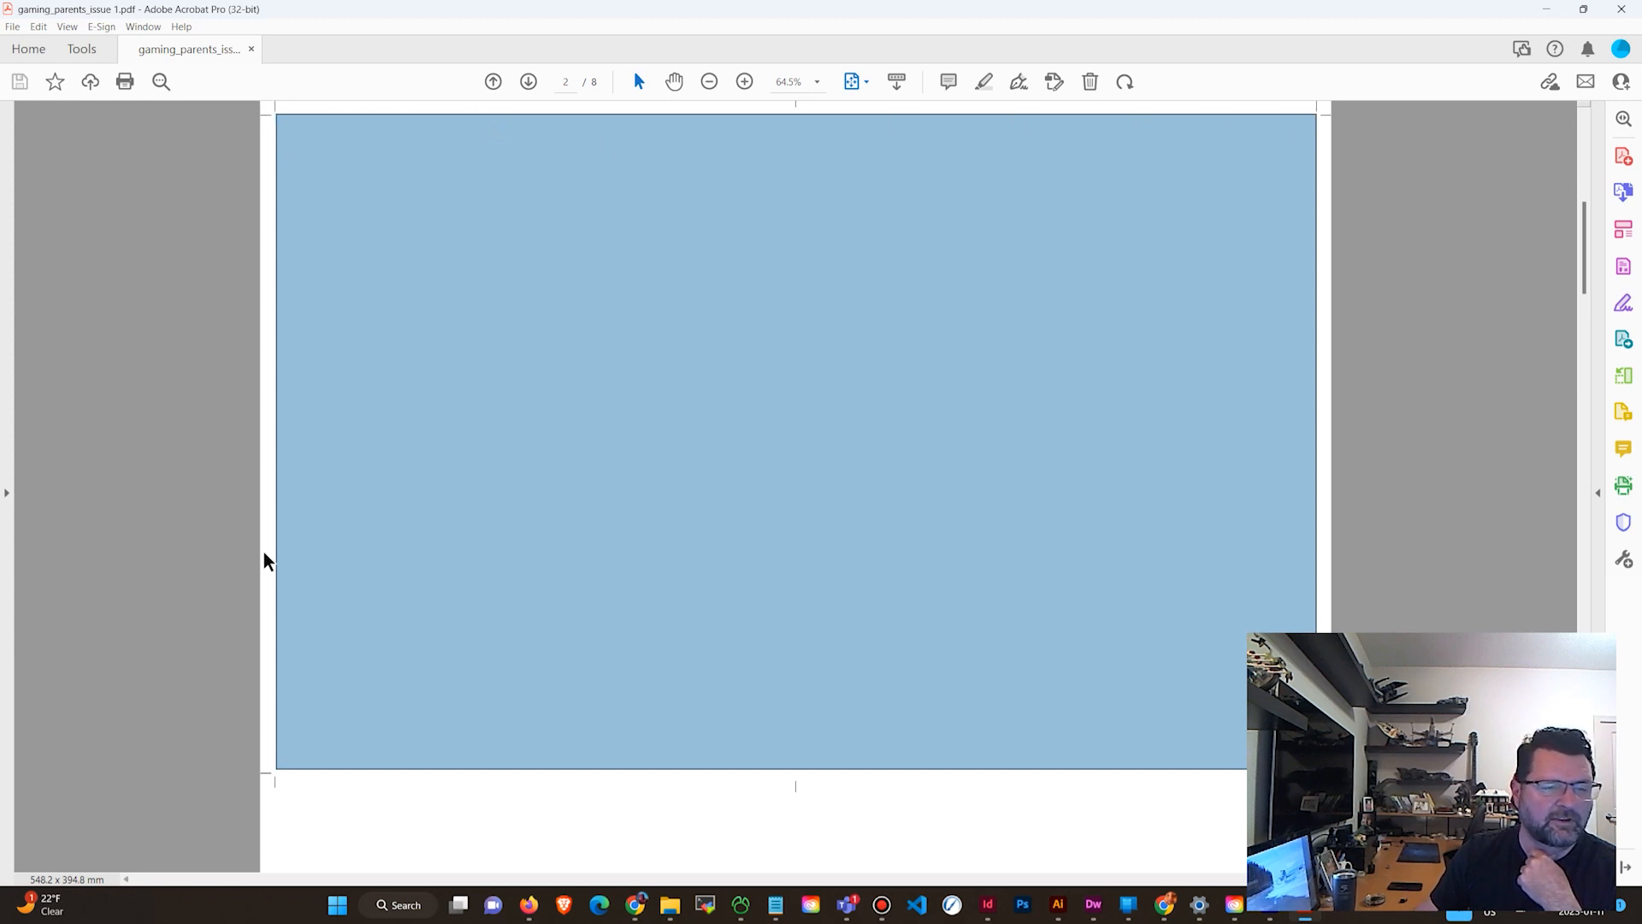
click(190, 537)
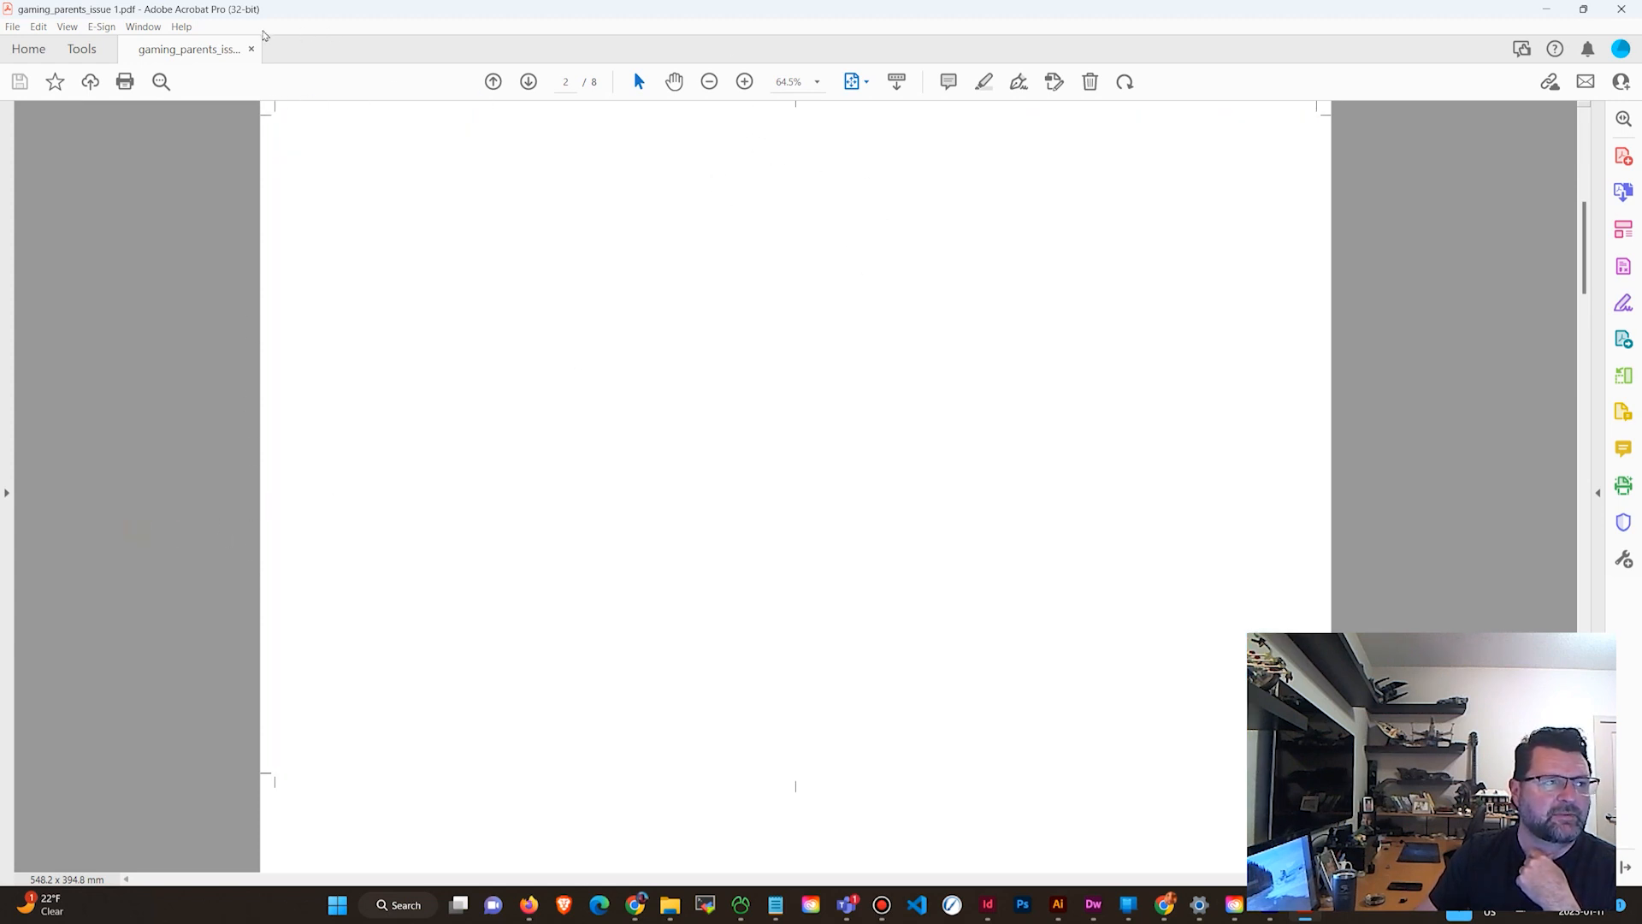
Page through the exported PDF's spreads and minimise the open application windows.
scroll(599, 188, down, 4)
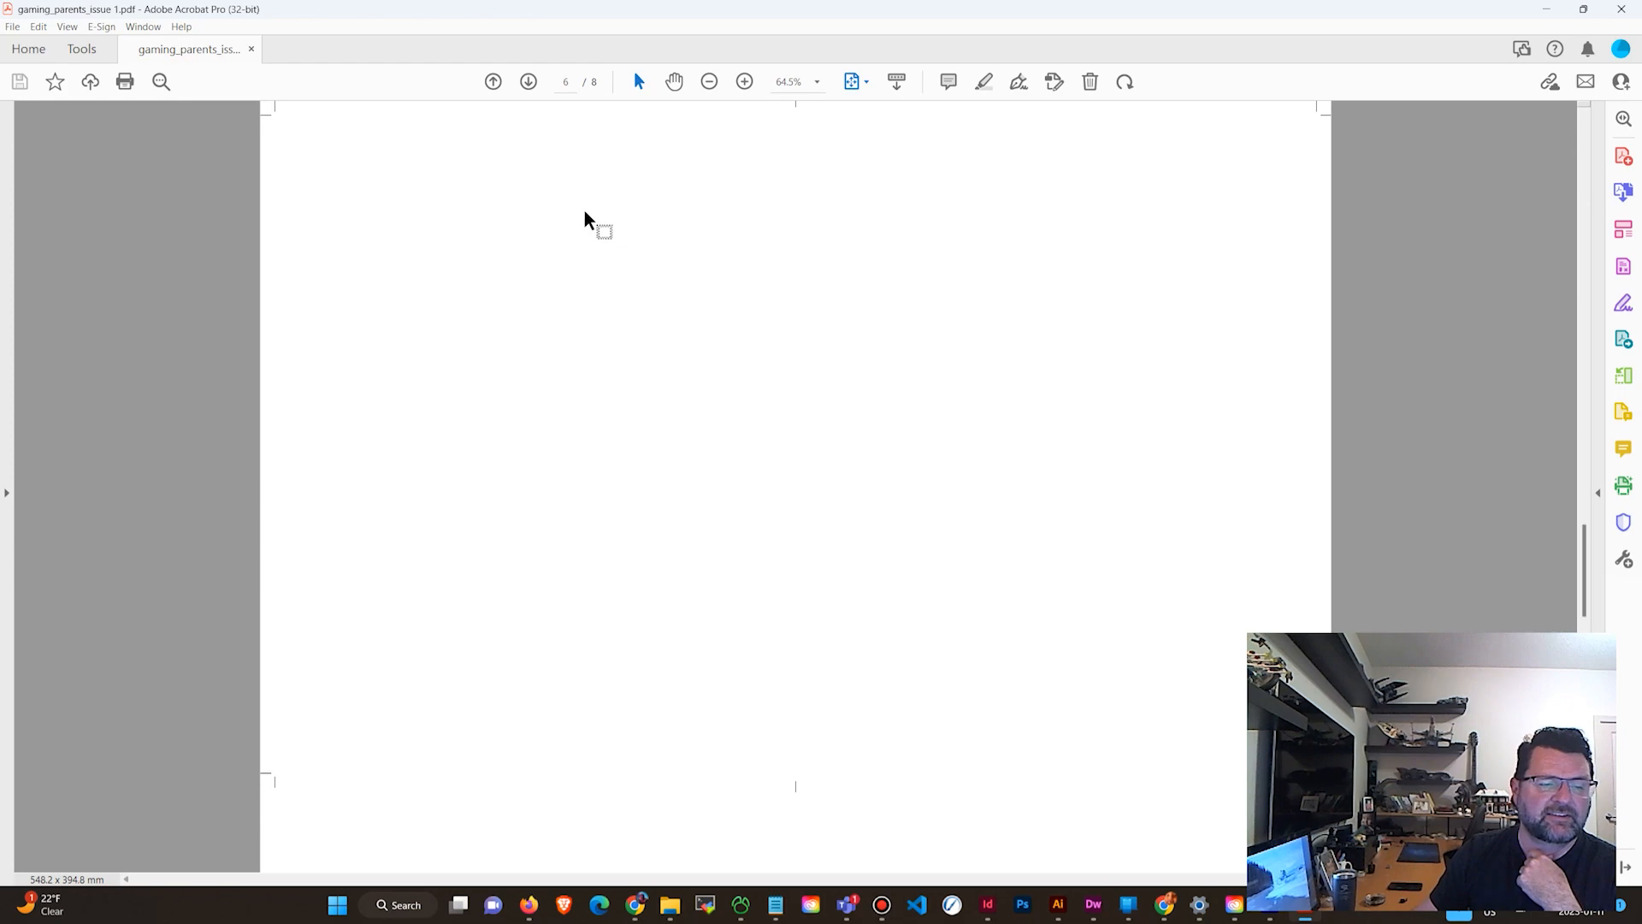
scroll(586, 220, up, 2)
click(1548, 17)
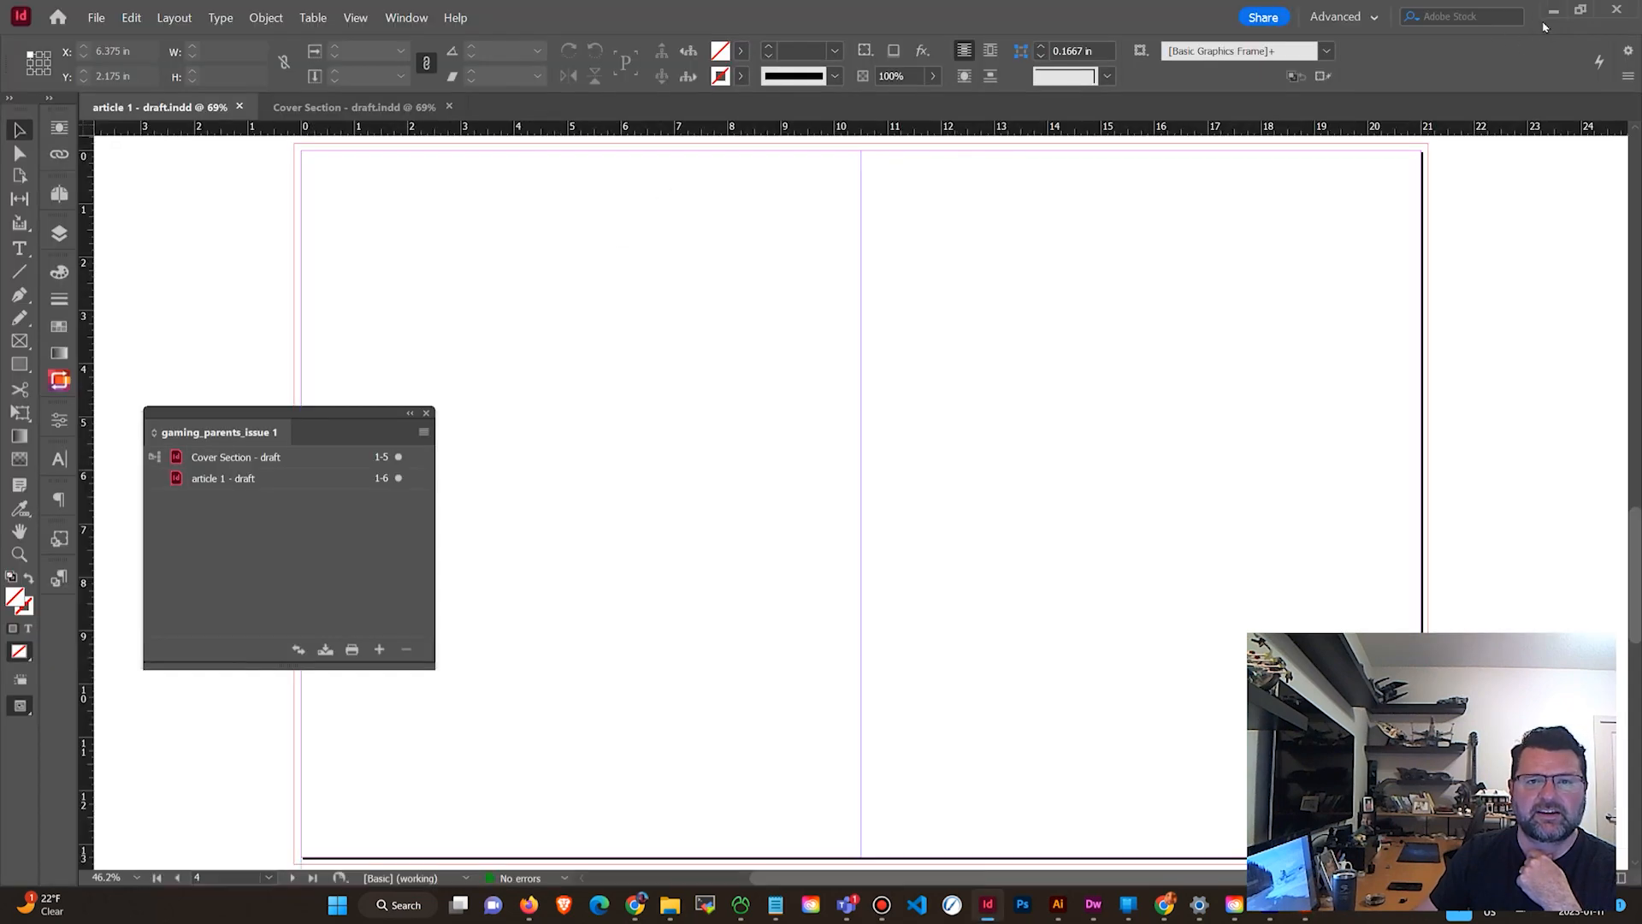
click(1548, 12)
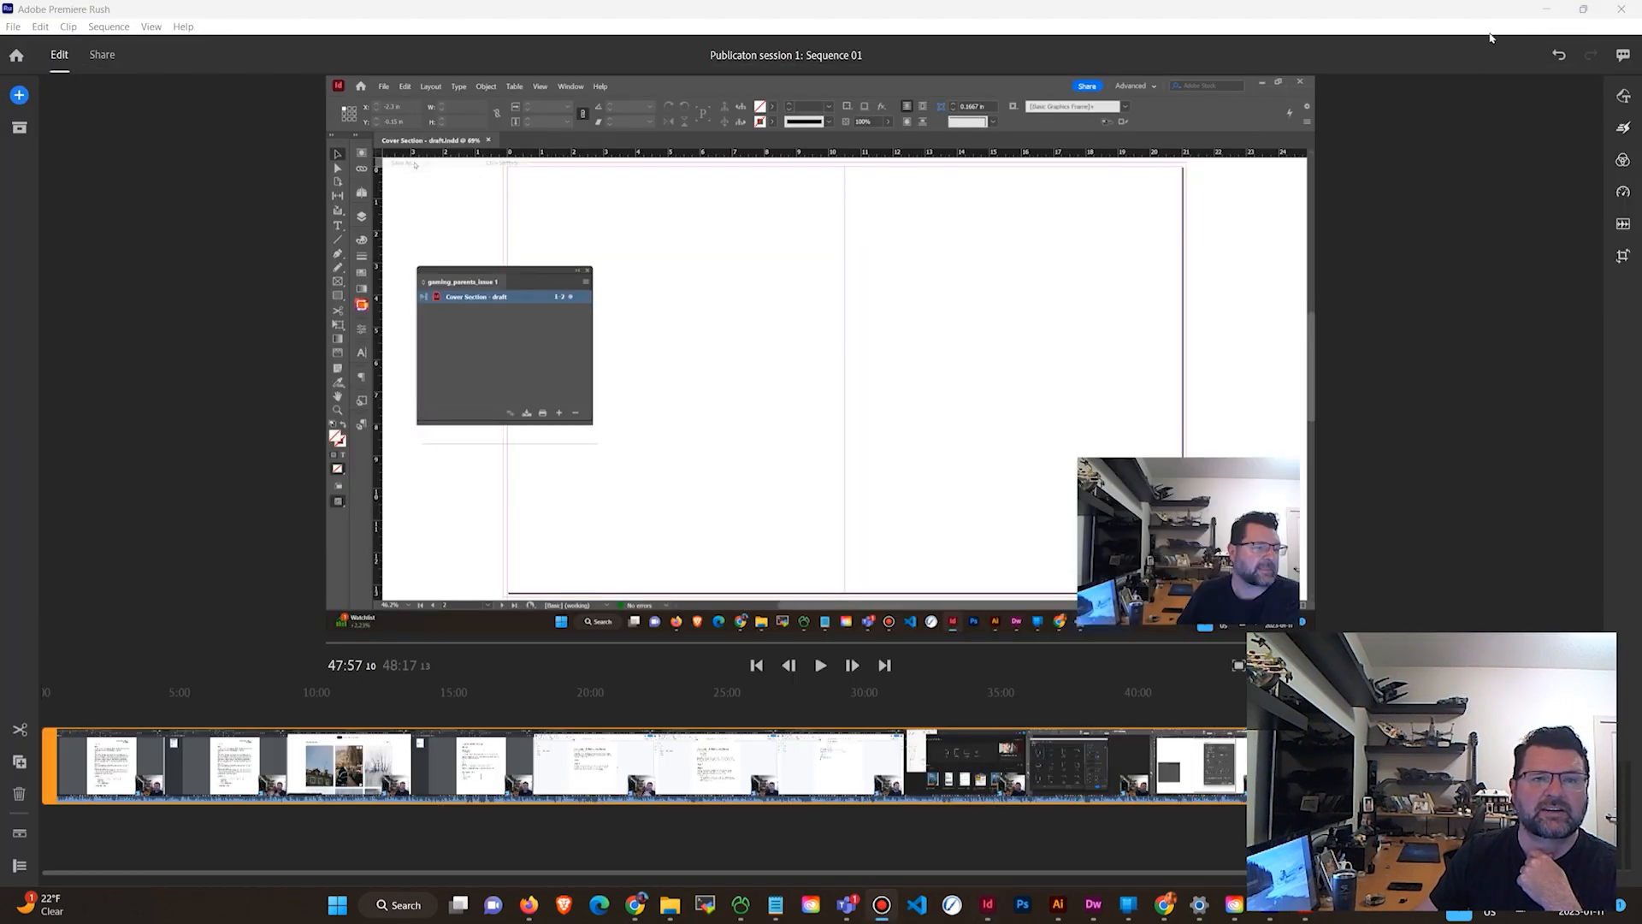
click(1548, 11)
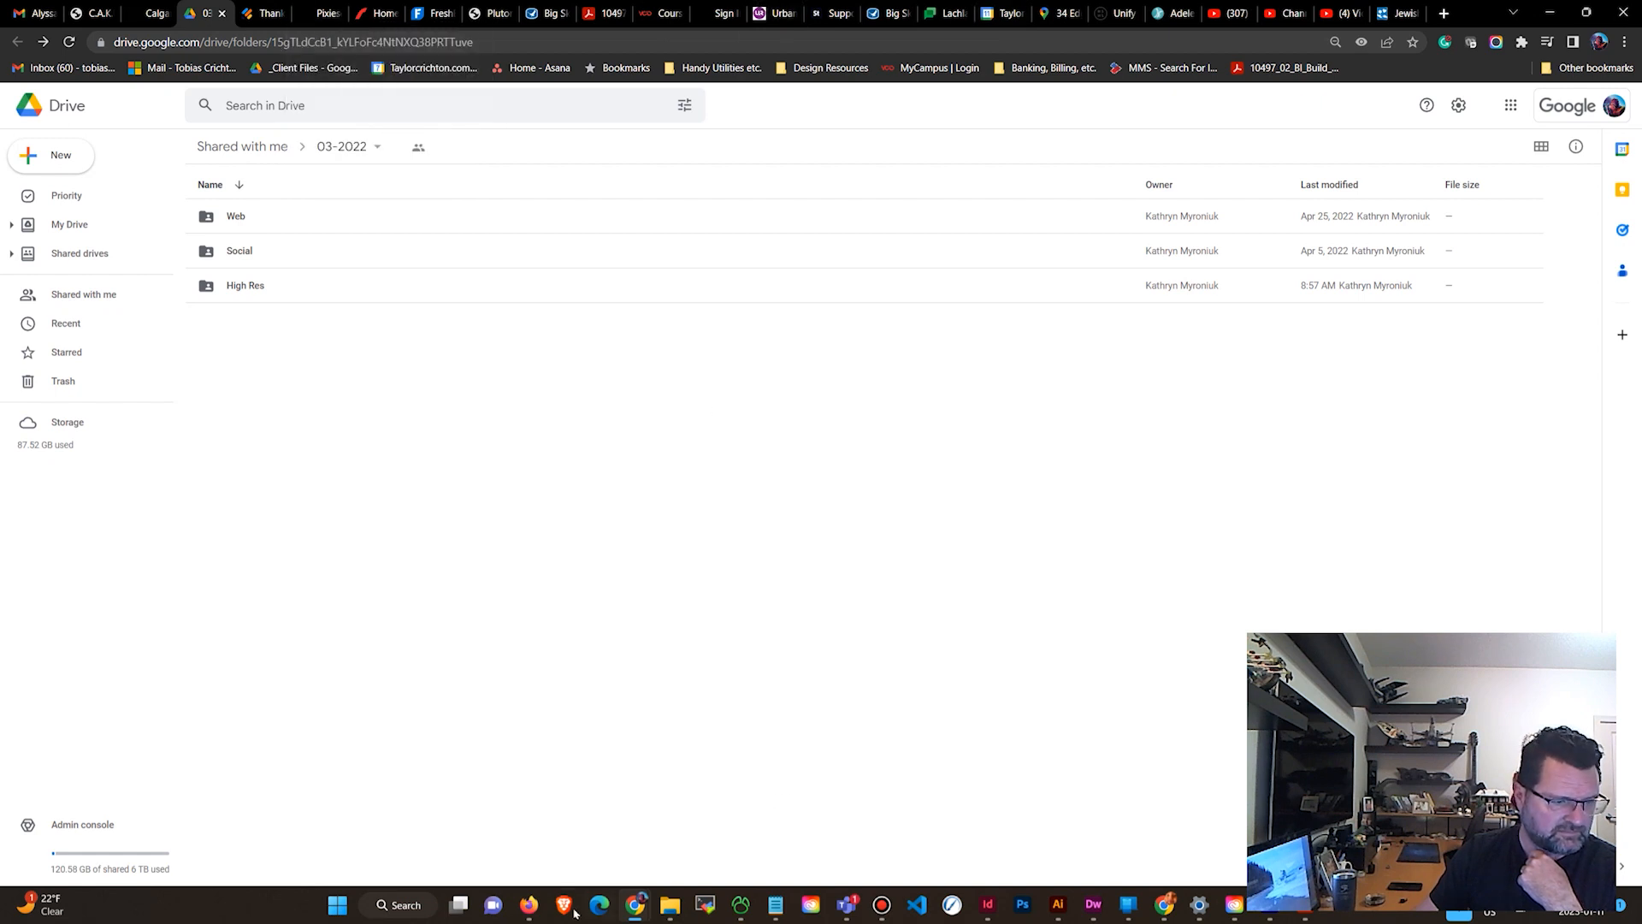
Upload gaming_parents_issue 1.pdf from the concept development folder into the student's Publication Design folder on Google Drive.
mouse_move(646, 889)
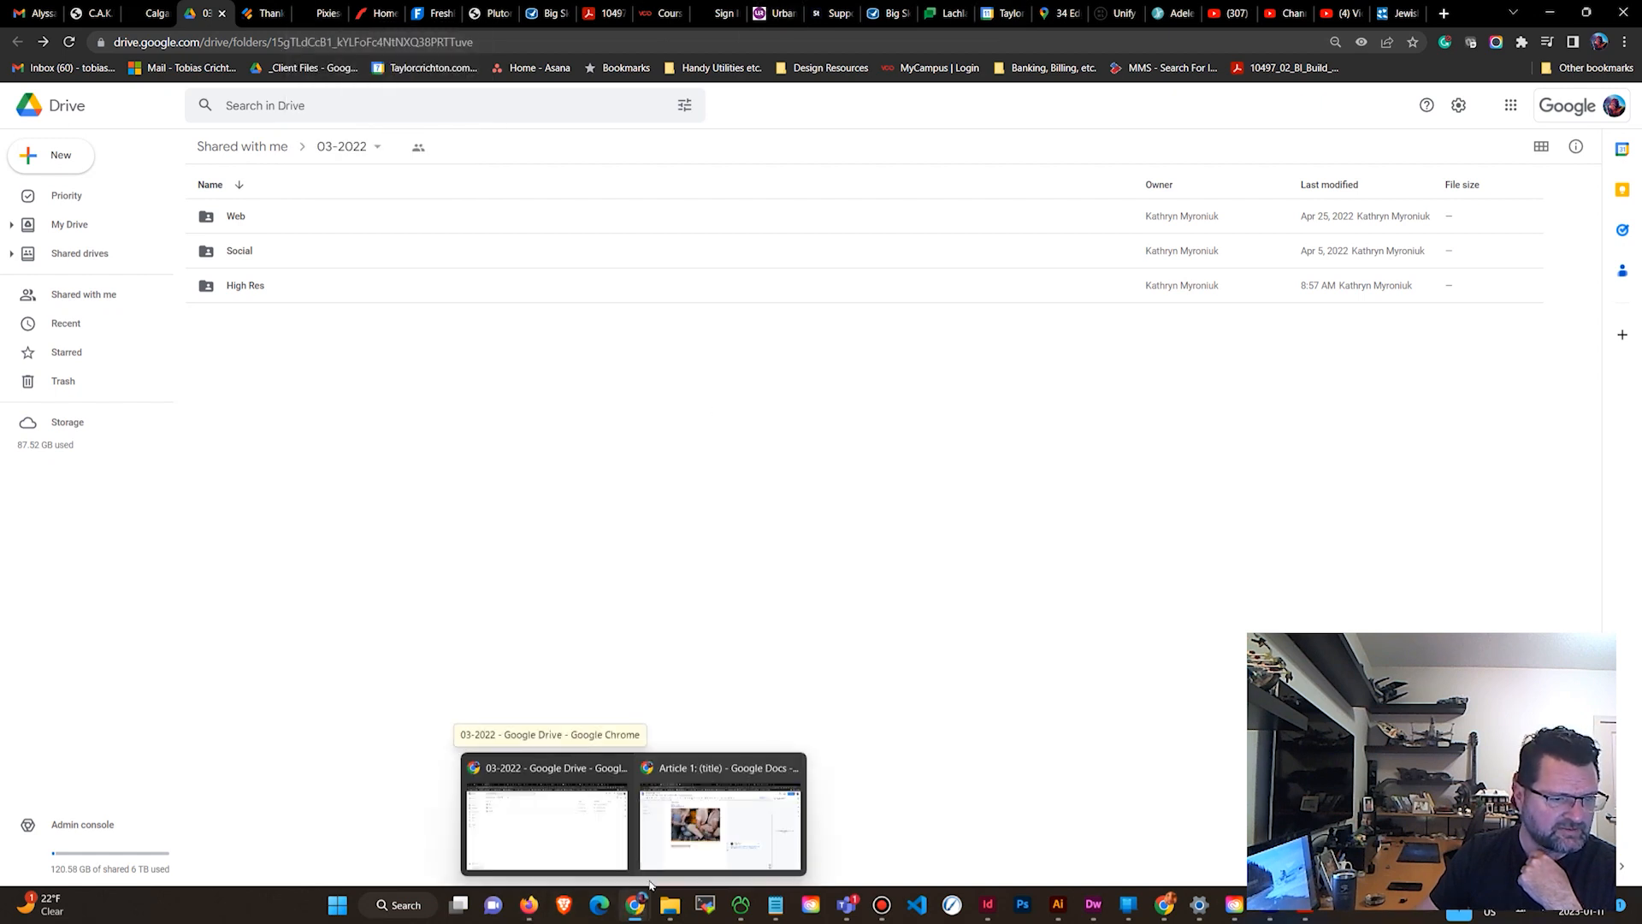
click(701, 817)
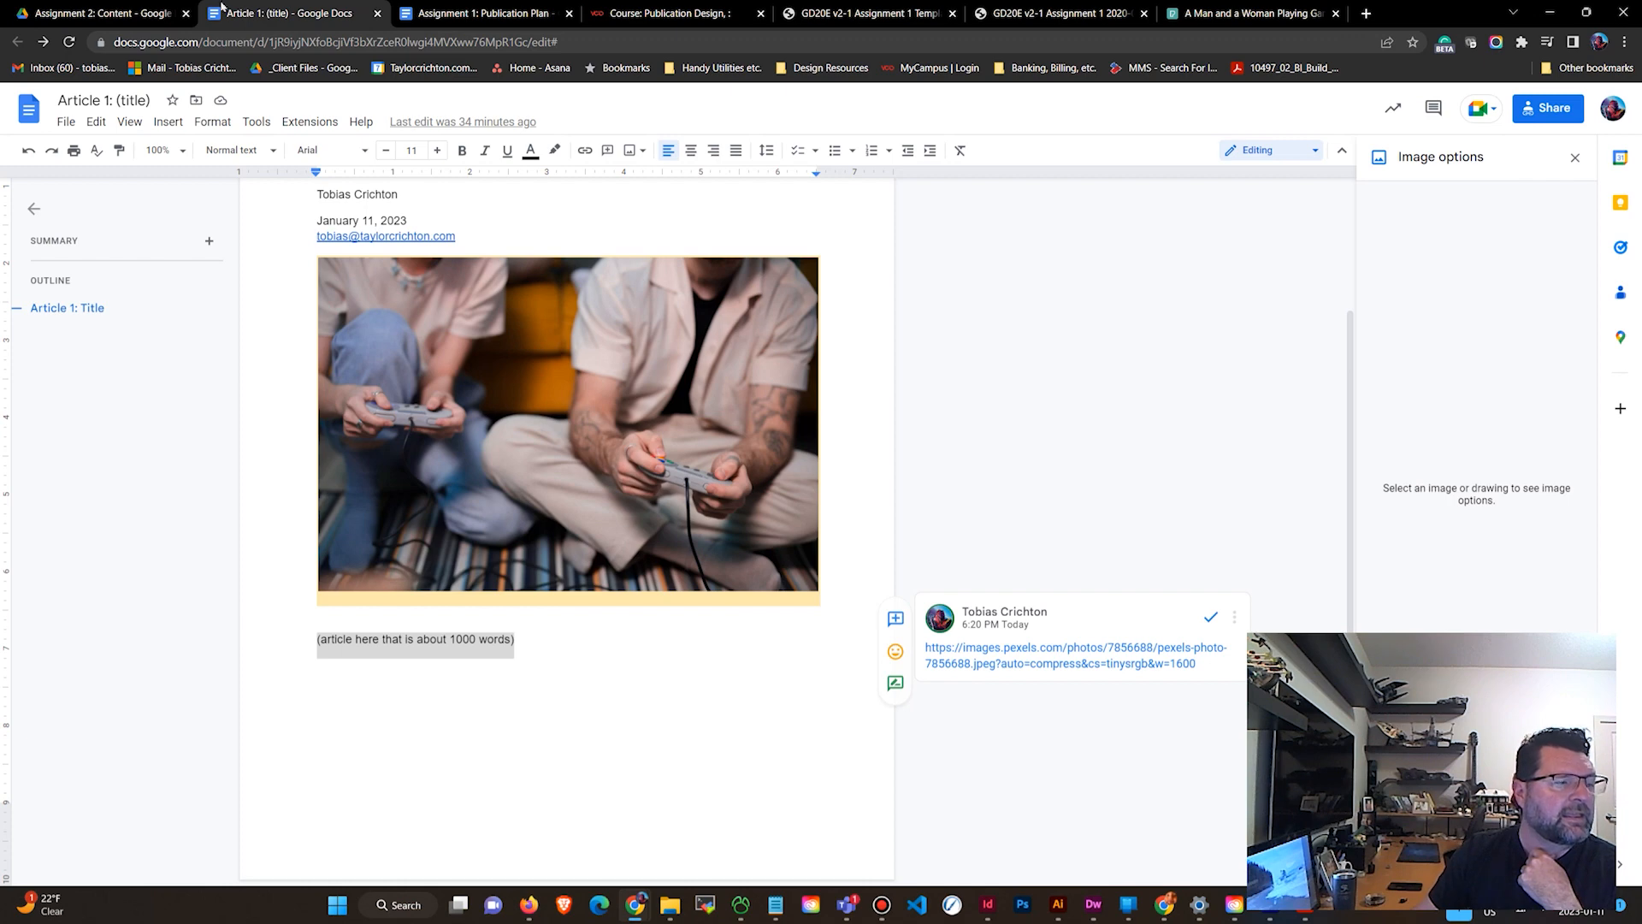
click(118, 12)
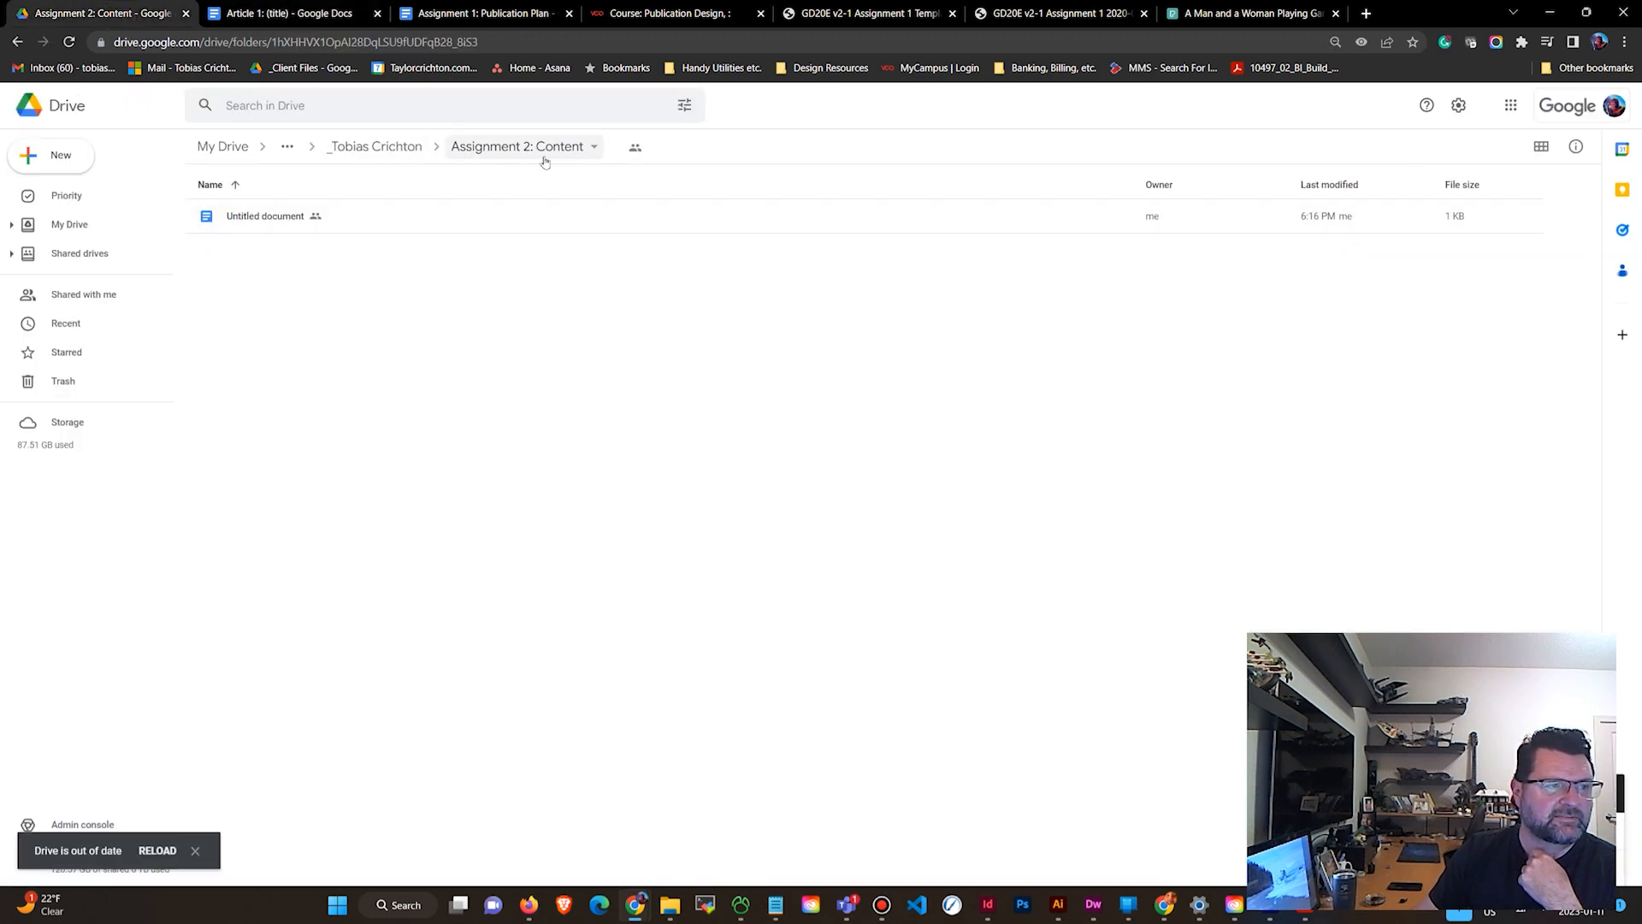
click(389, 147)
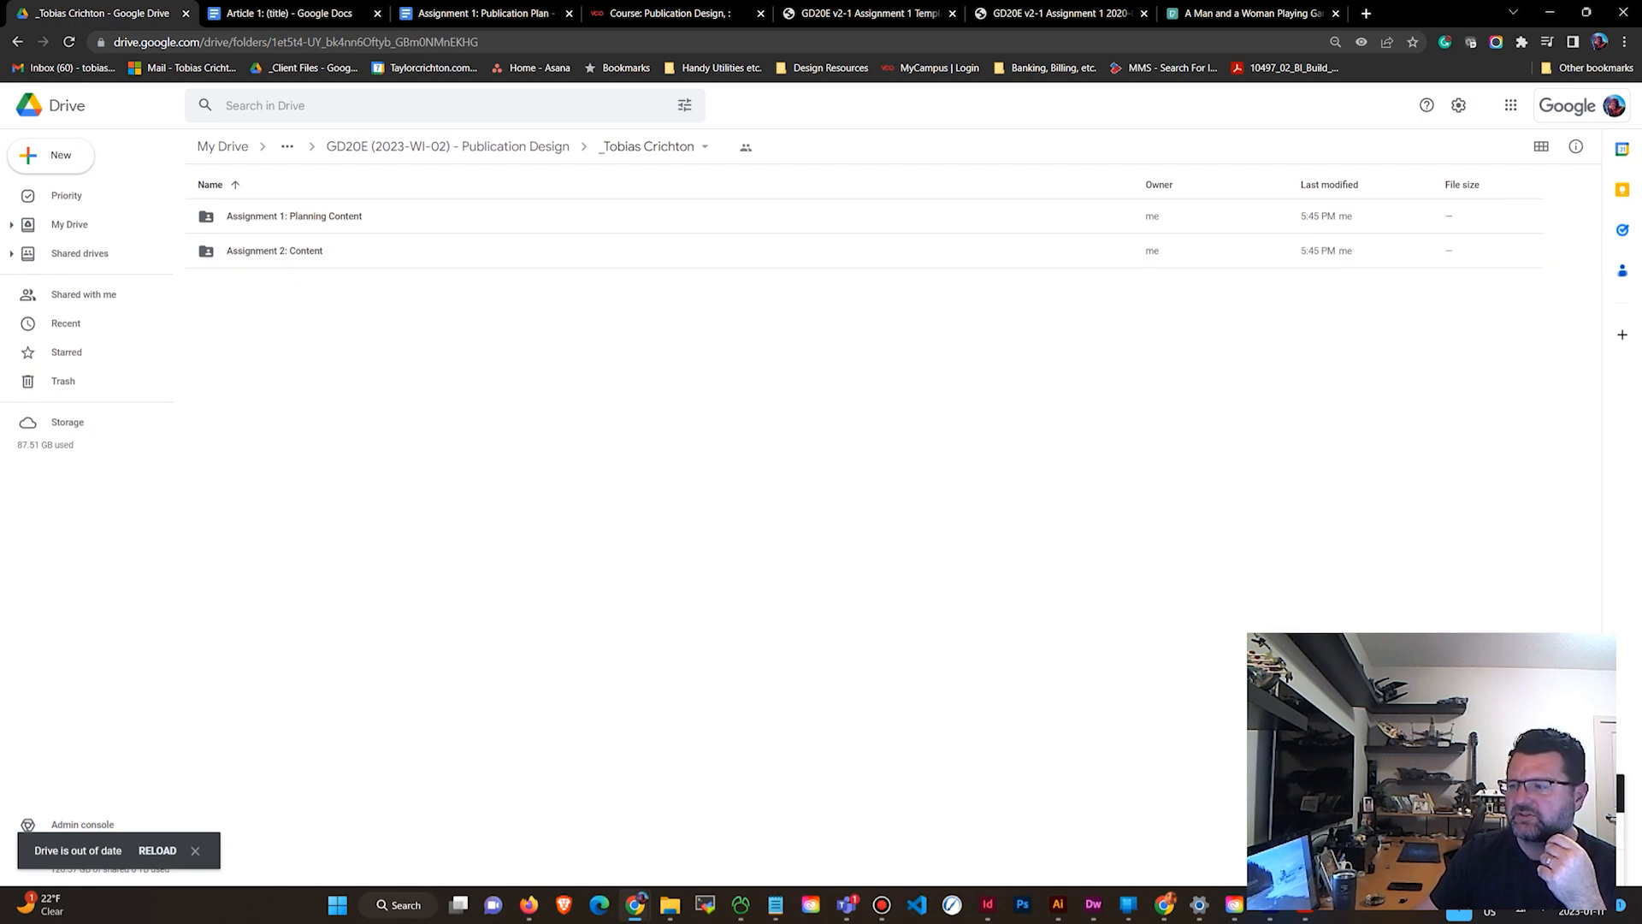
drag(1641, 163, 1036, 126)
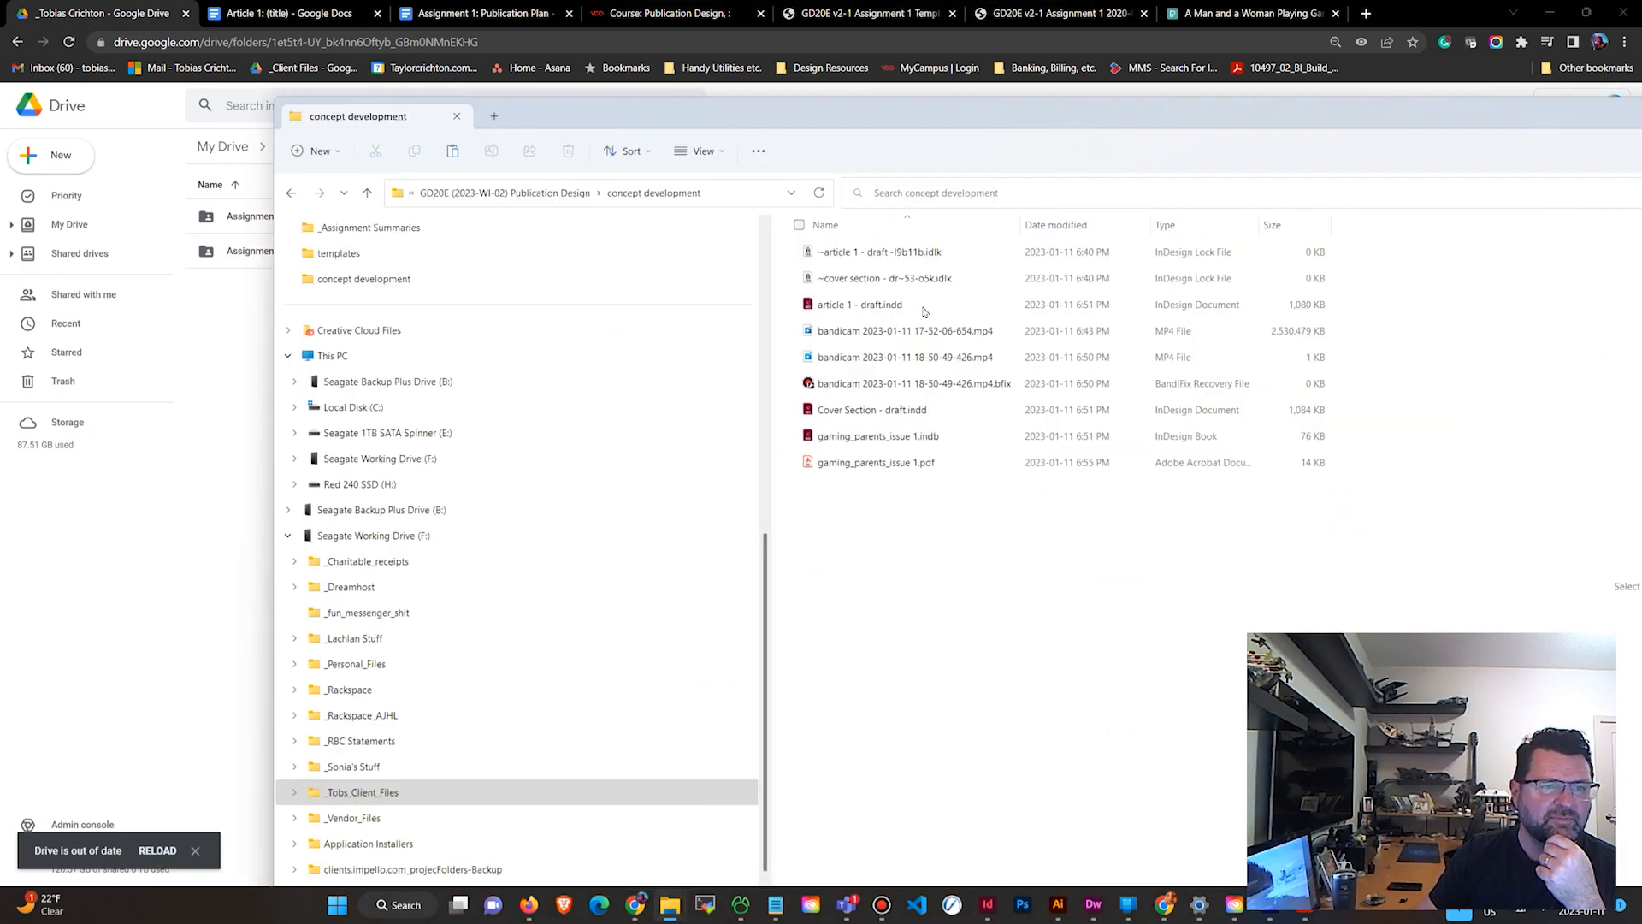
click(849, 472)
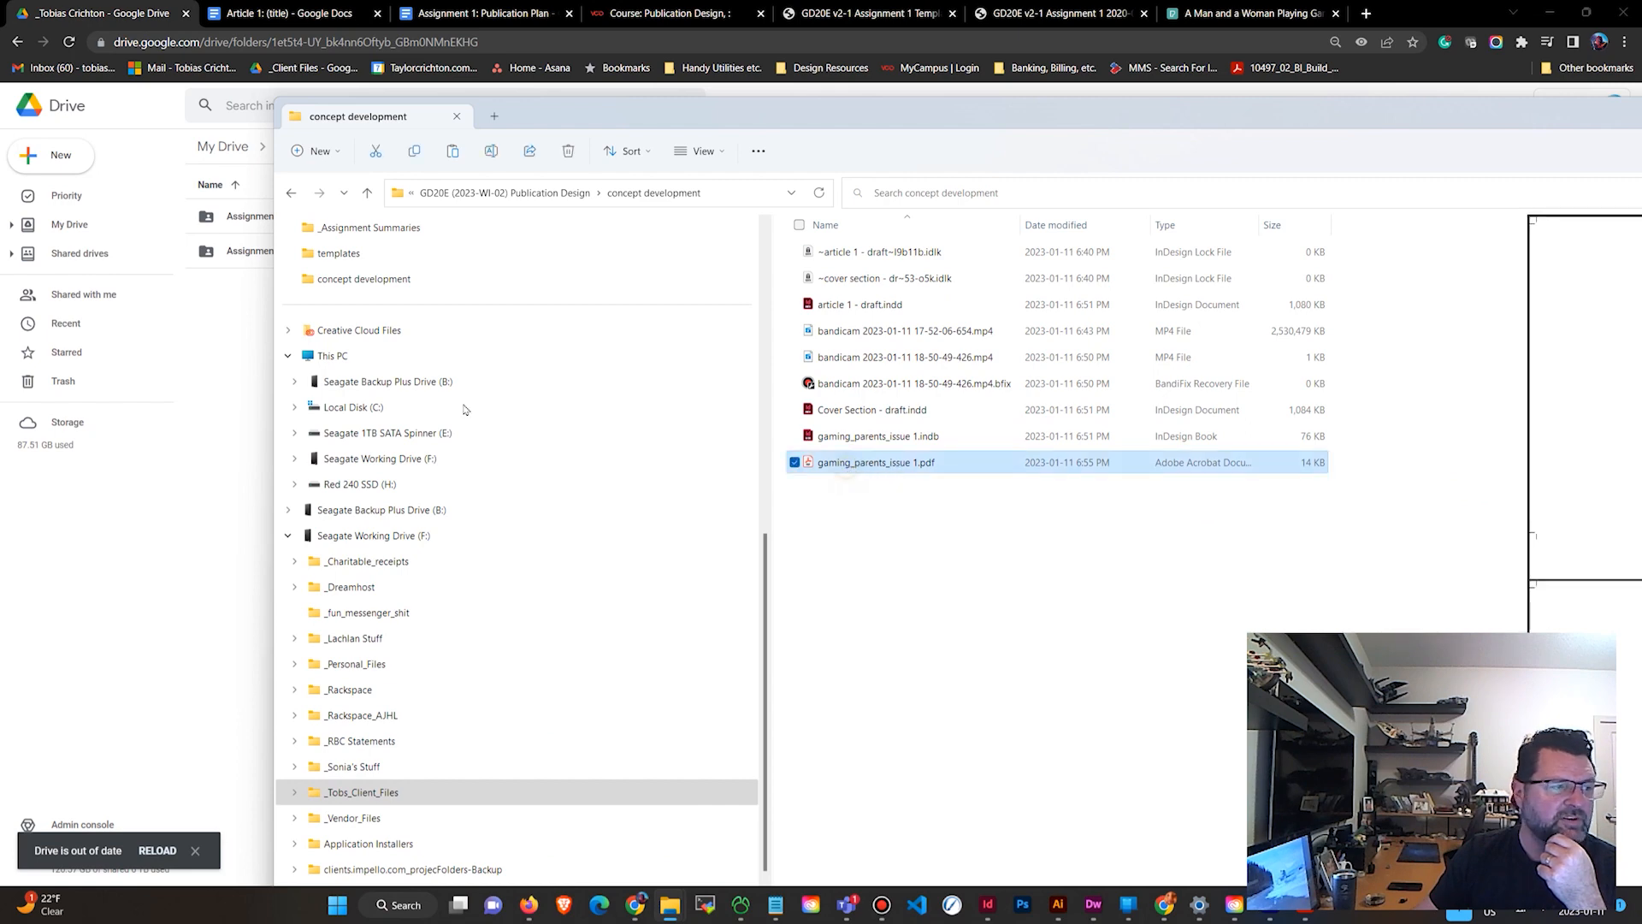
drag(465, 410, 271, 363)
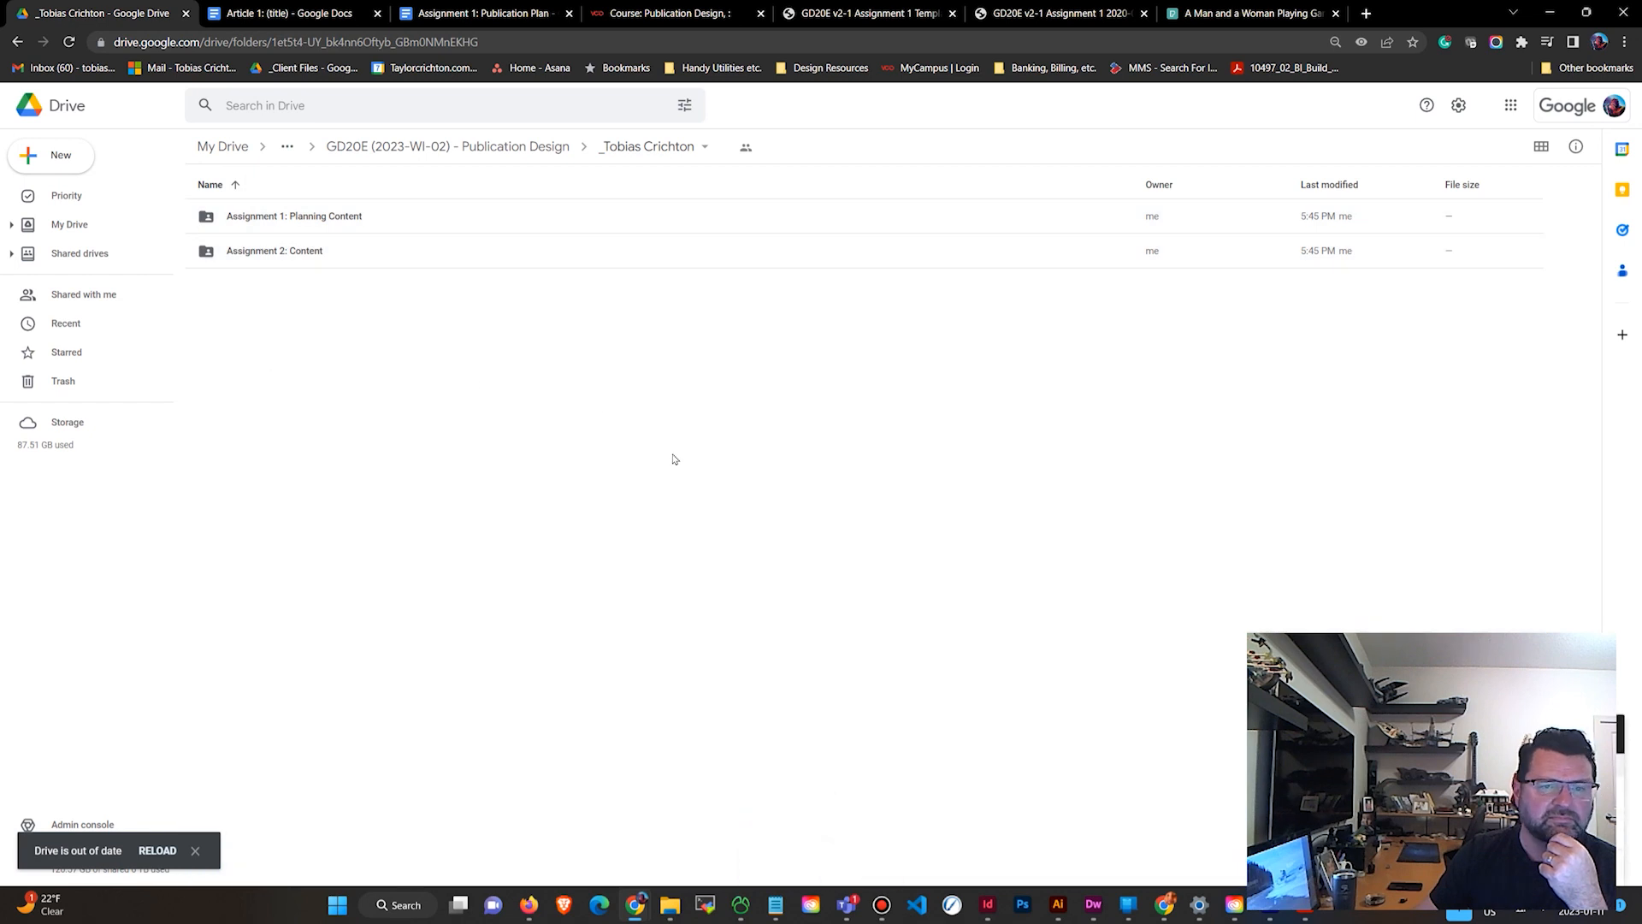
key(alt+Tab)
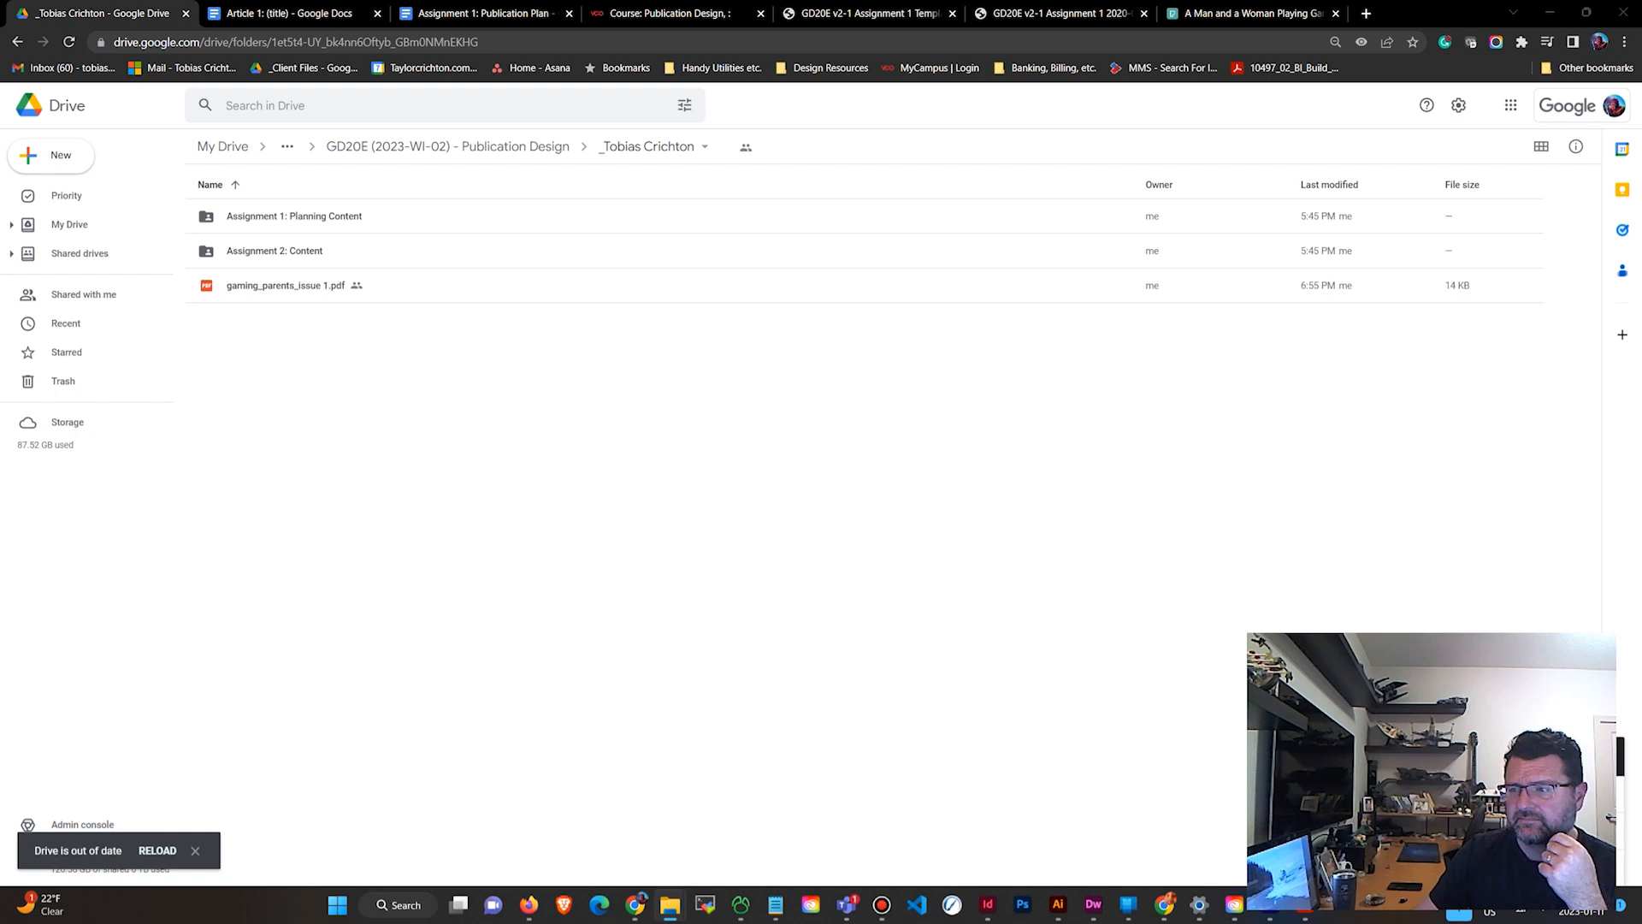
drag(1607, 513, 649, 407)
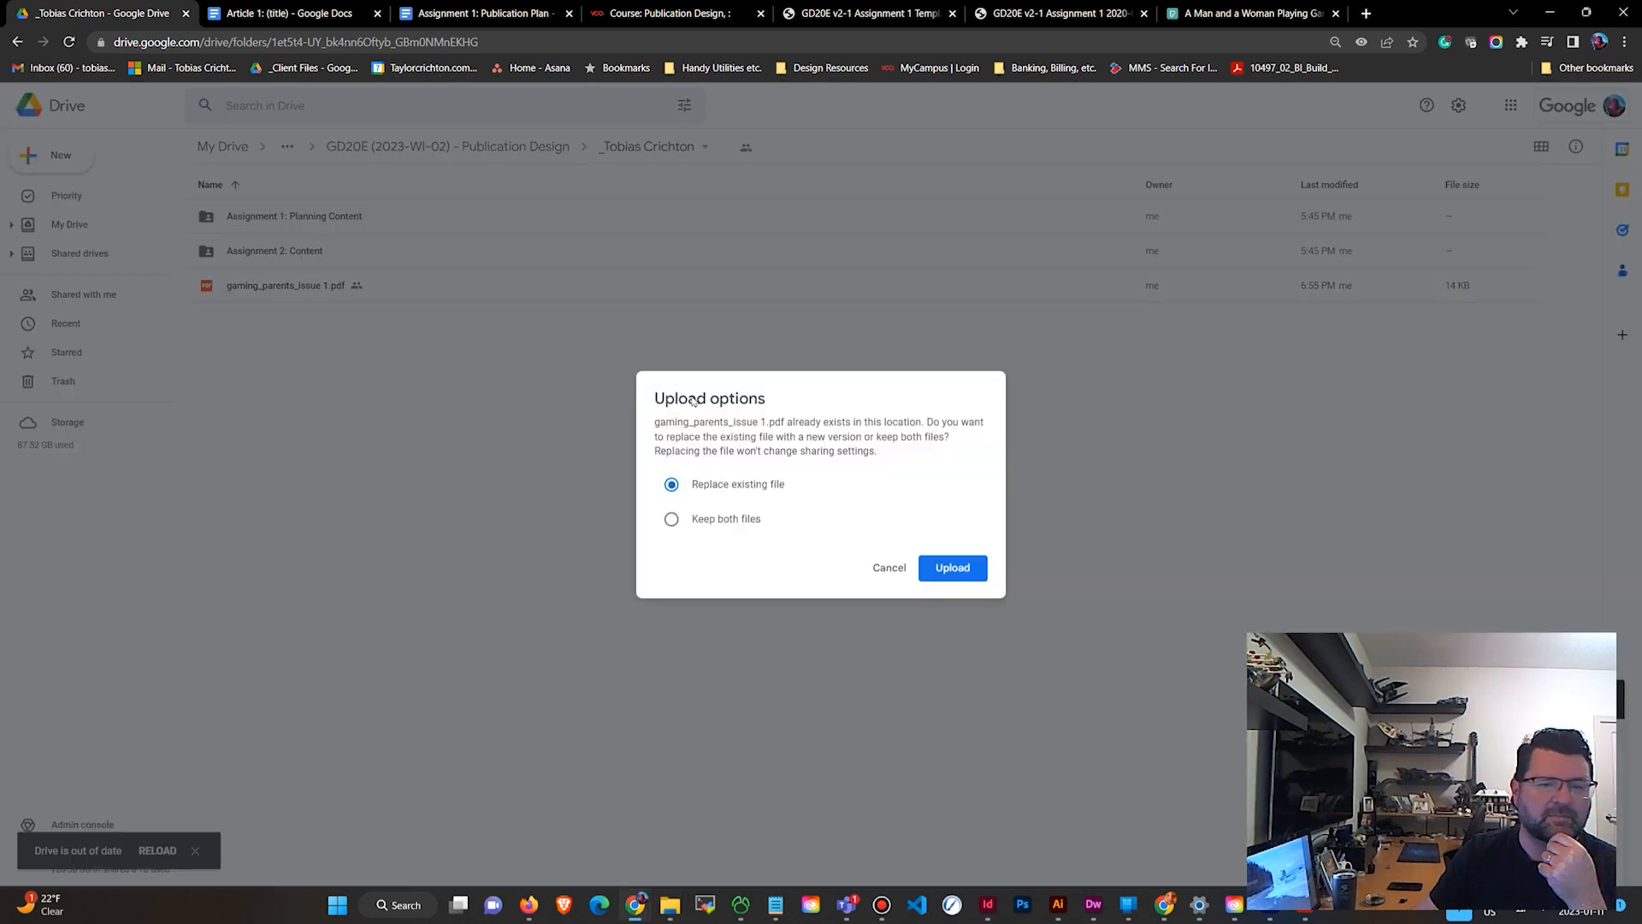
click(889, 568)
Open the uploaded gaming_parents_issue 1.pdf in the Drive preview and scroll through its pages.
click(300, 290)
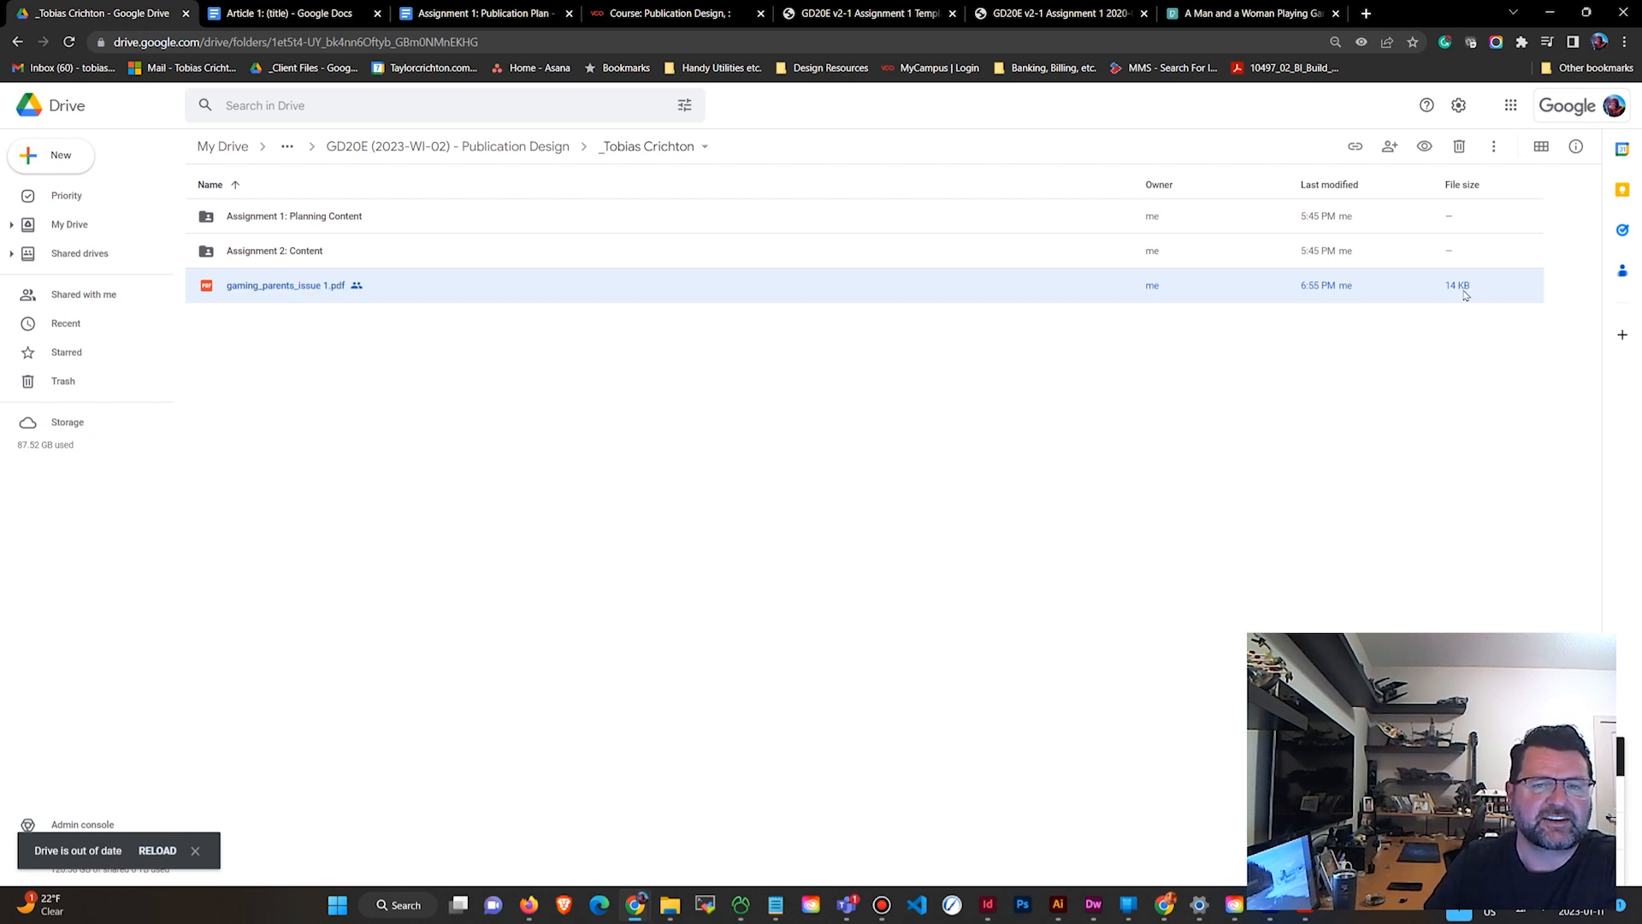
double_click(289, 285)
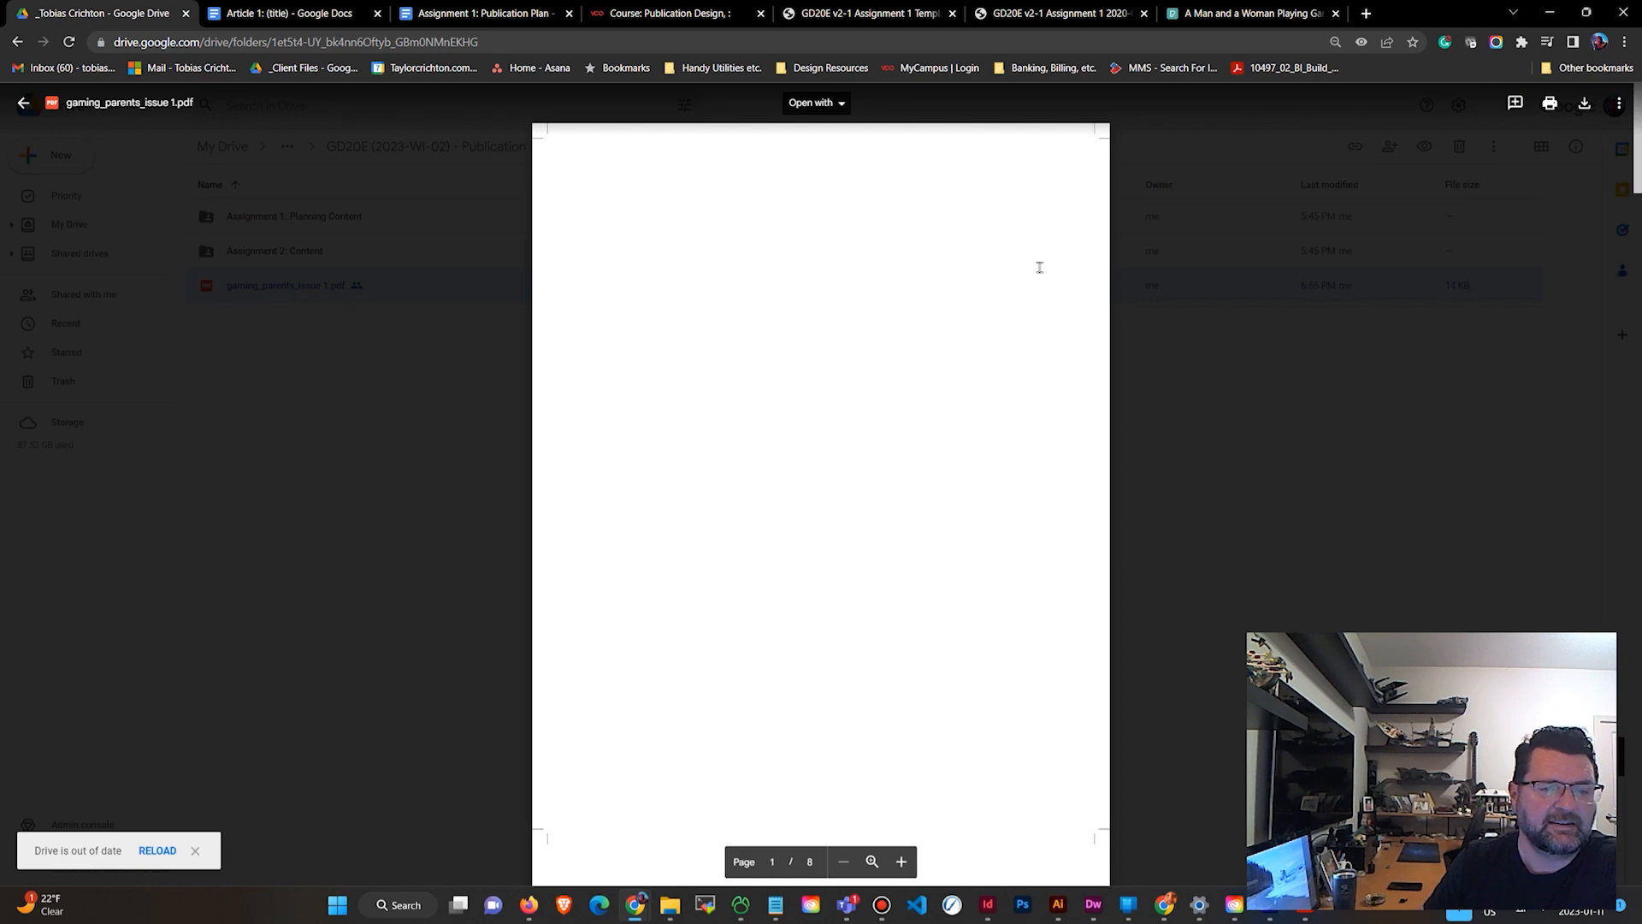
scroll(776, 278, down, 2)
scroll(776, 279, up, 3)
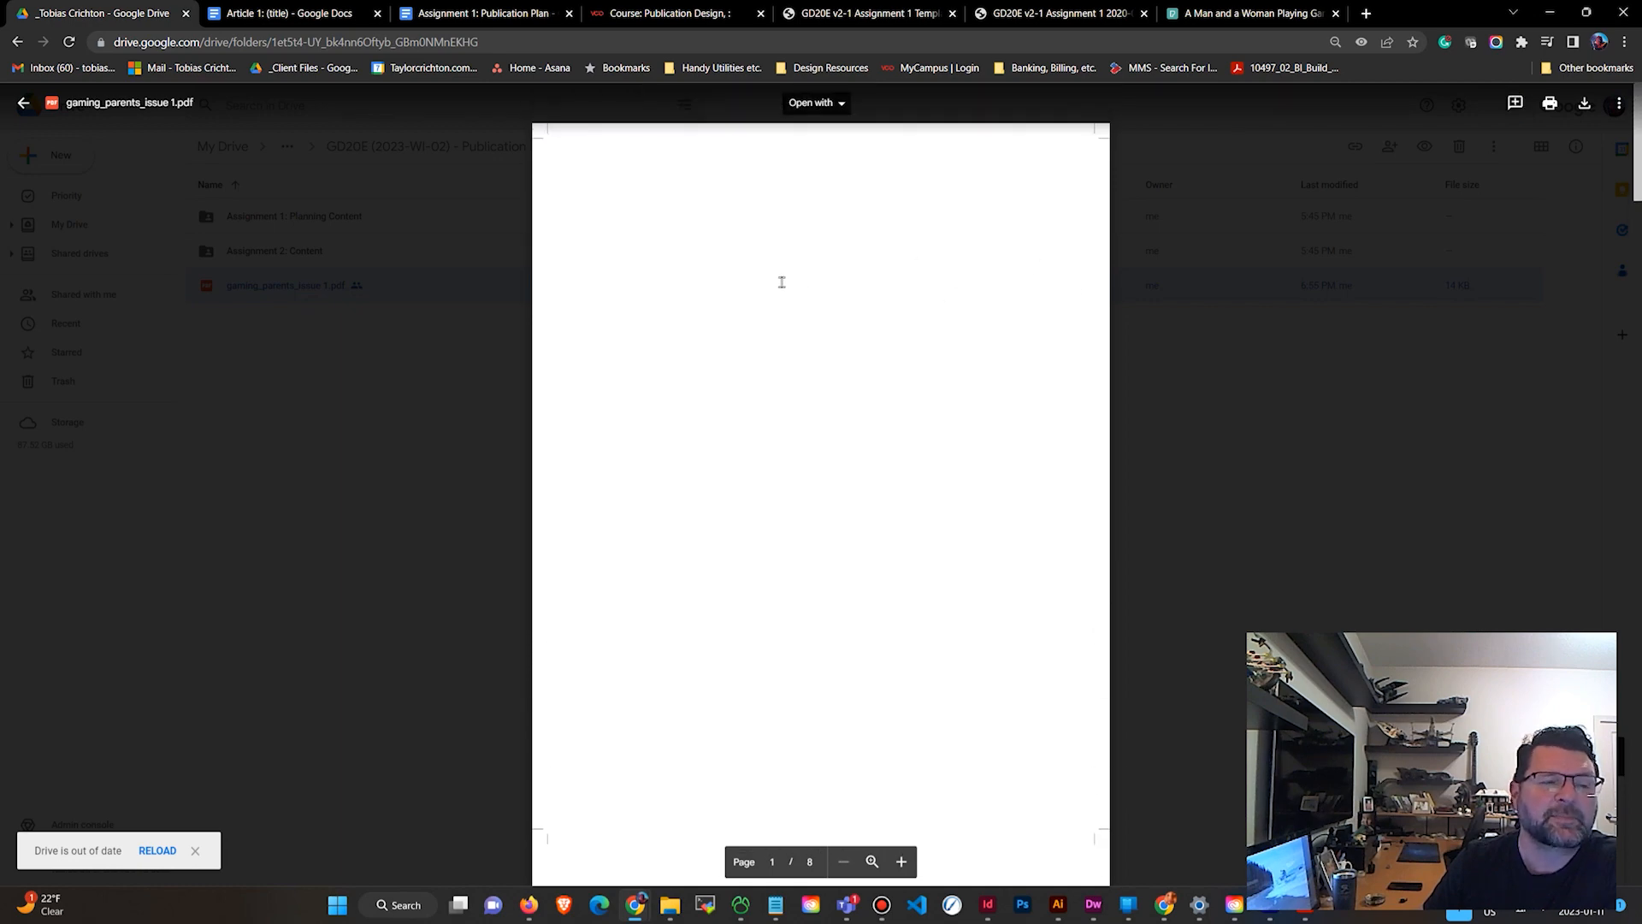
scroll(769, 325, down, 15)
scroll(786, 337, up, 12)
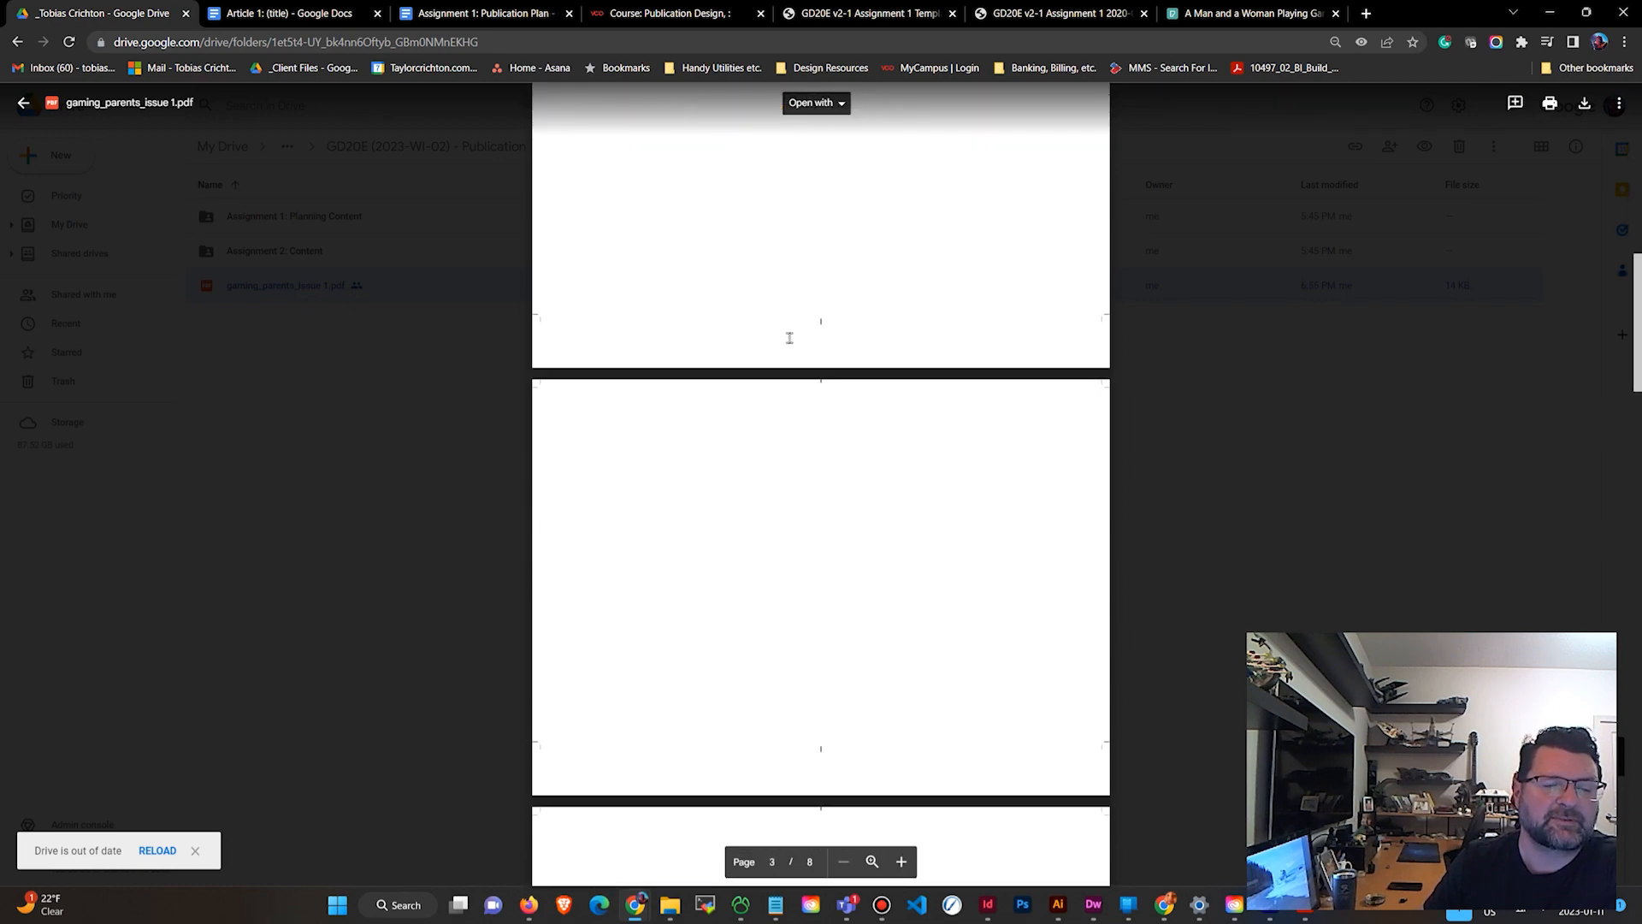
scroll(786, 328, up, 4)
click(1514, 103)
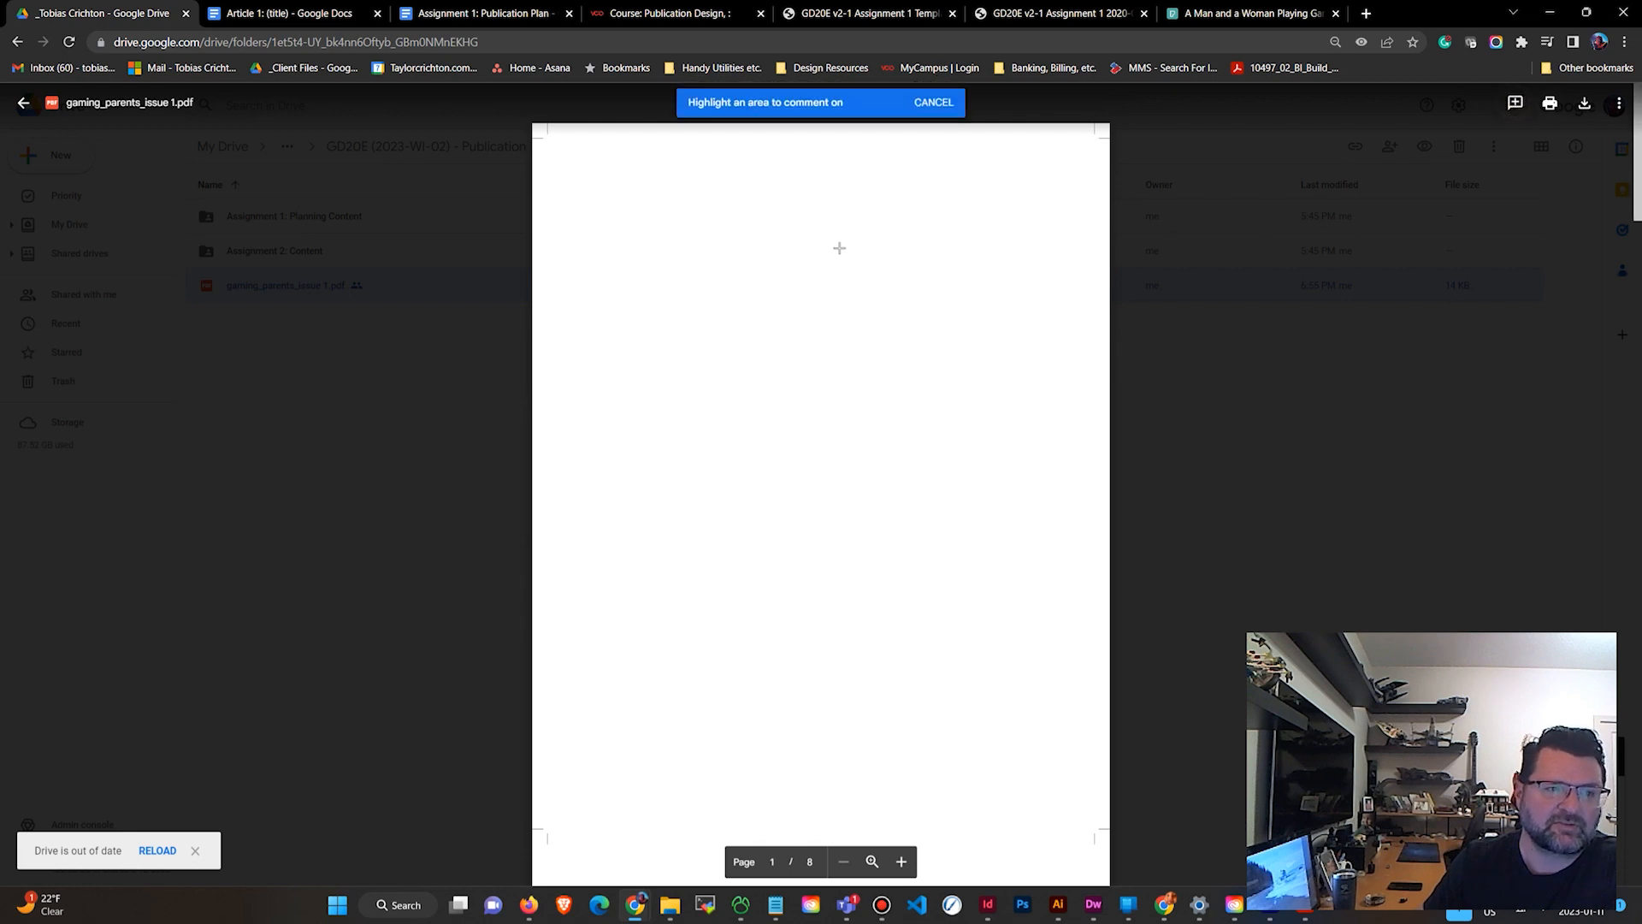
drag(777, 196, 1016, 465)
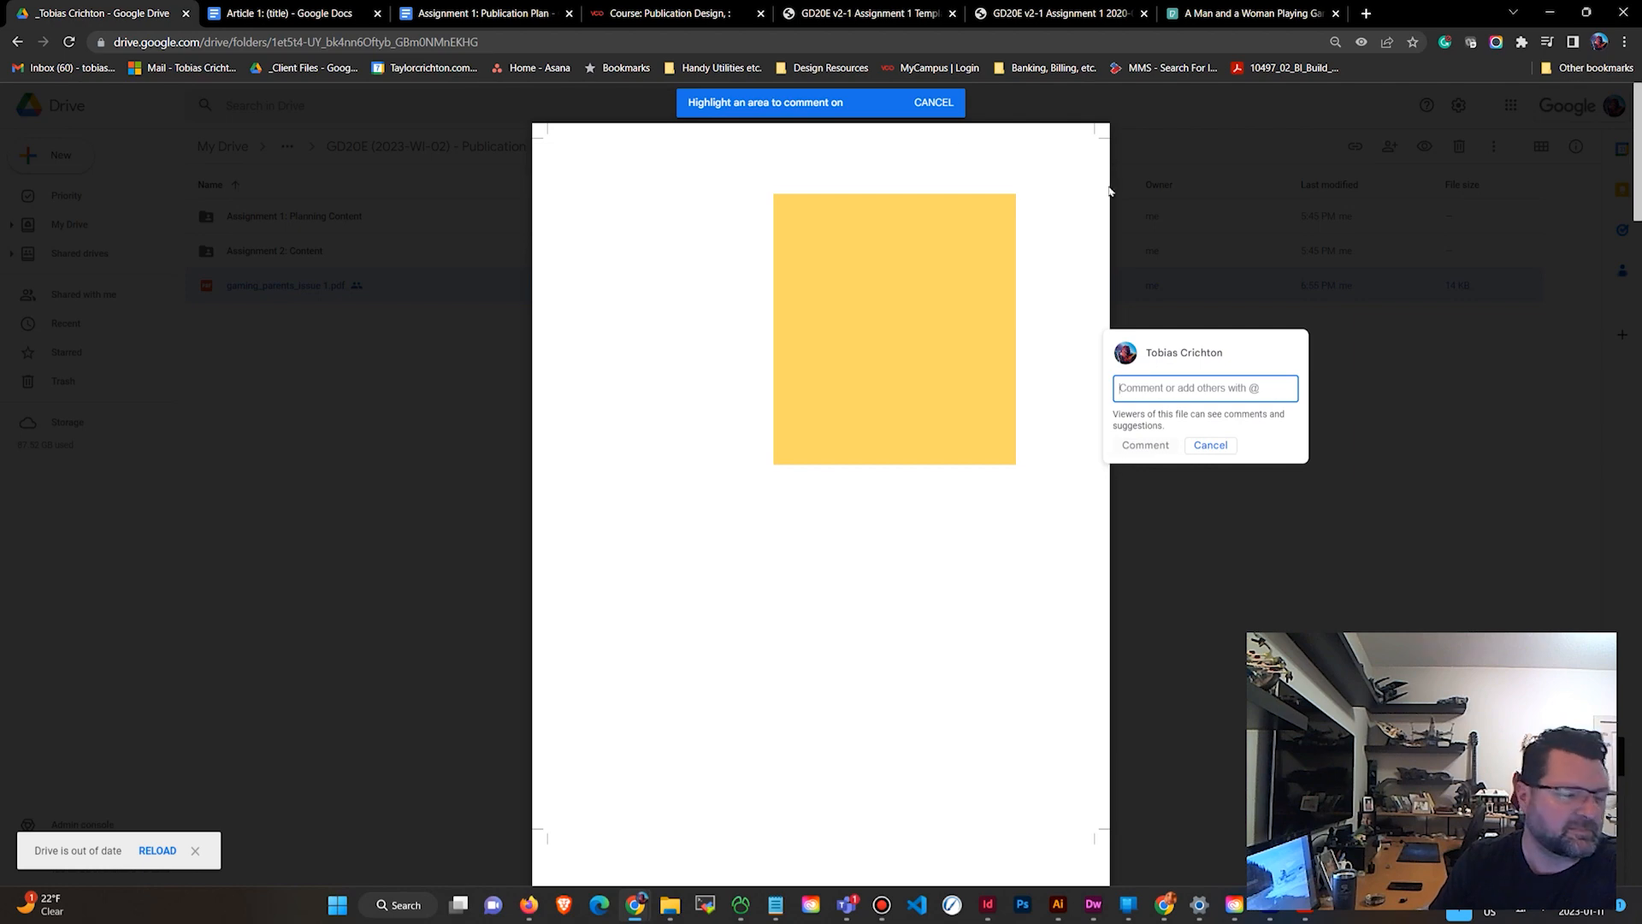
click(1210, 444)
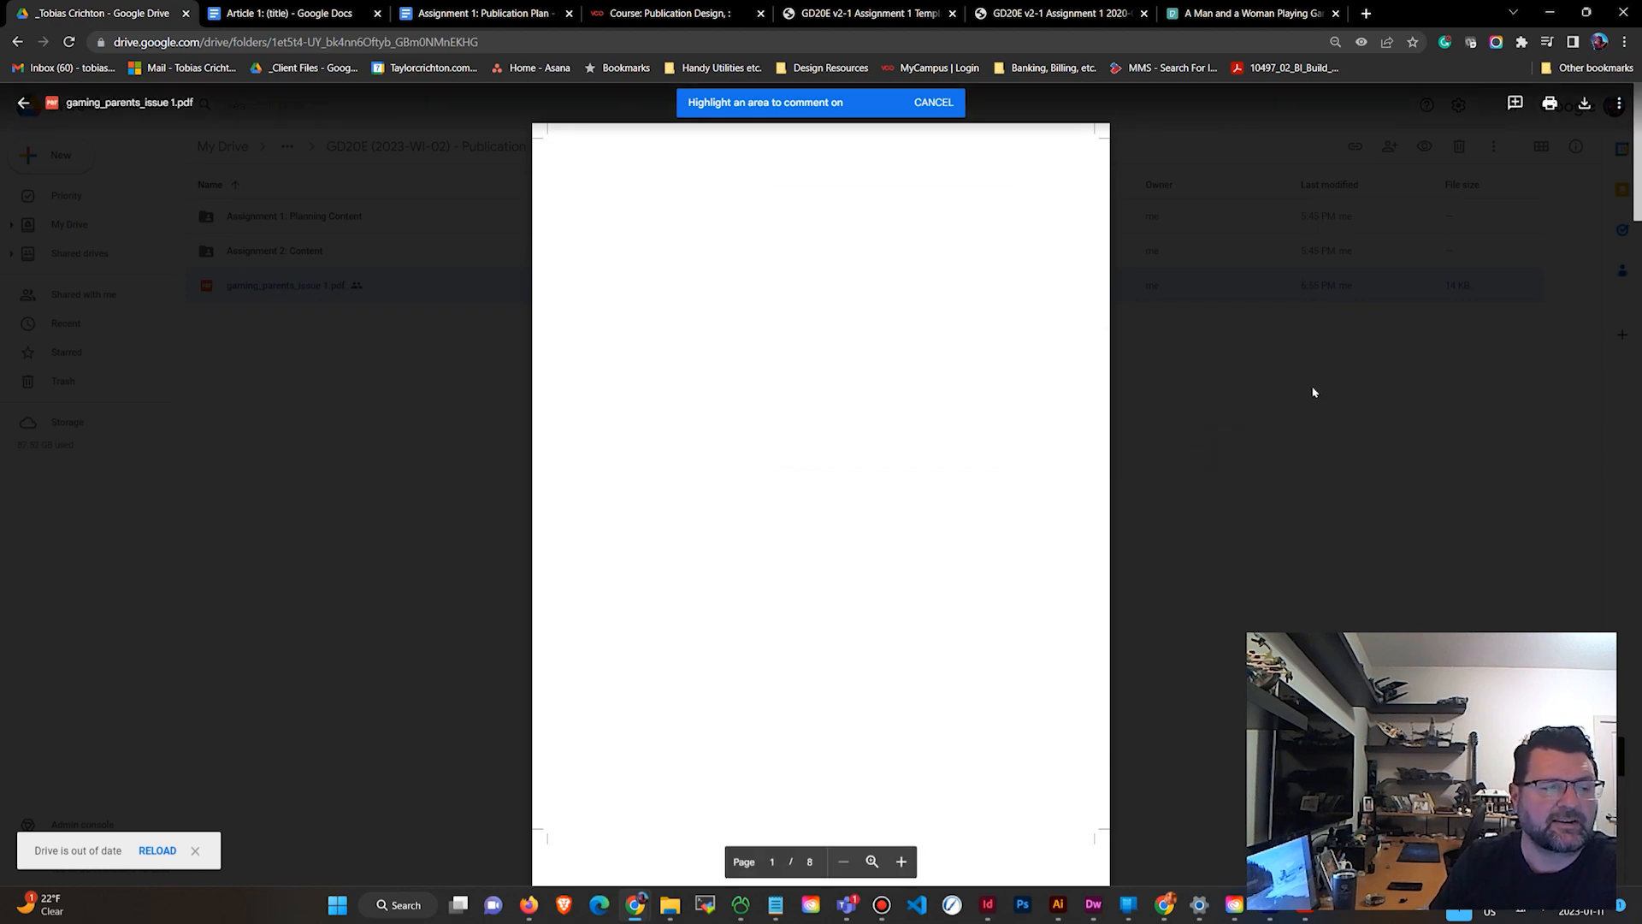
click(374, 400)
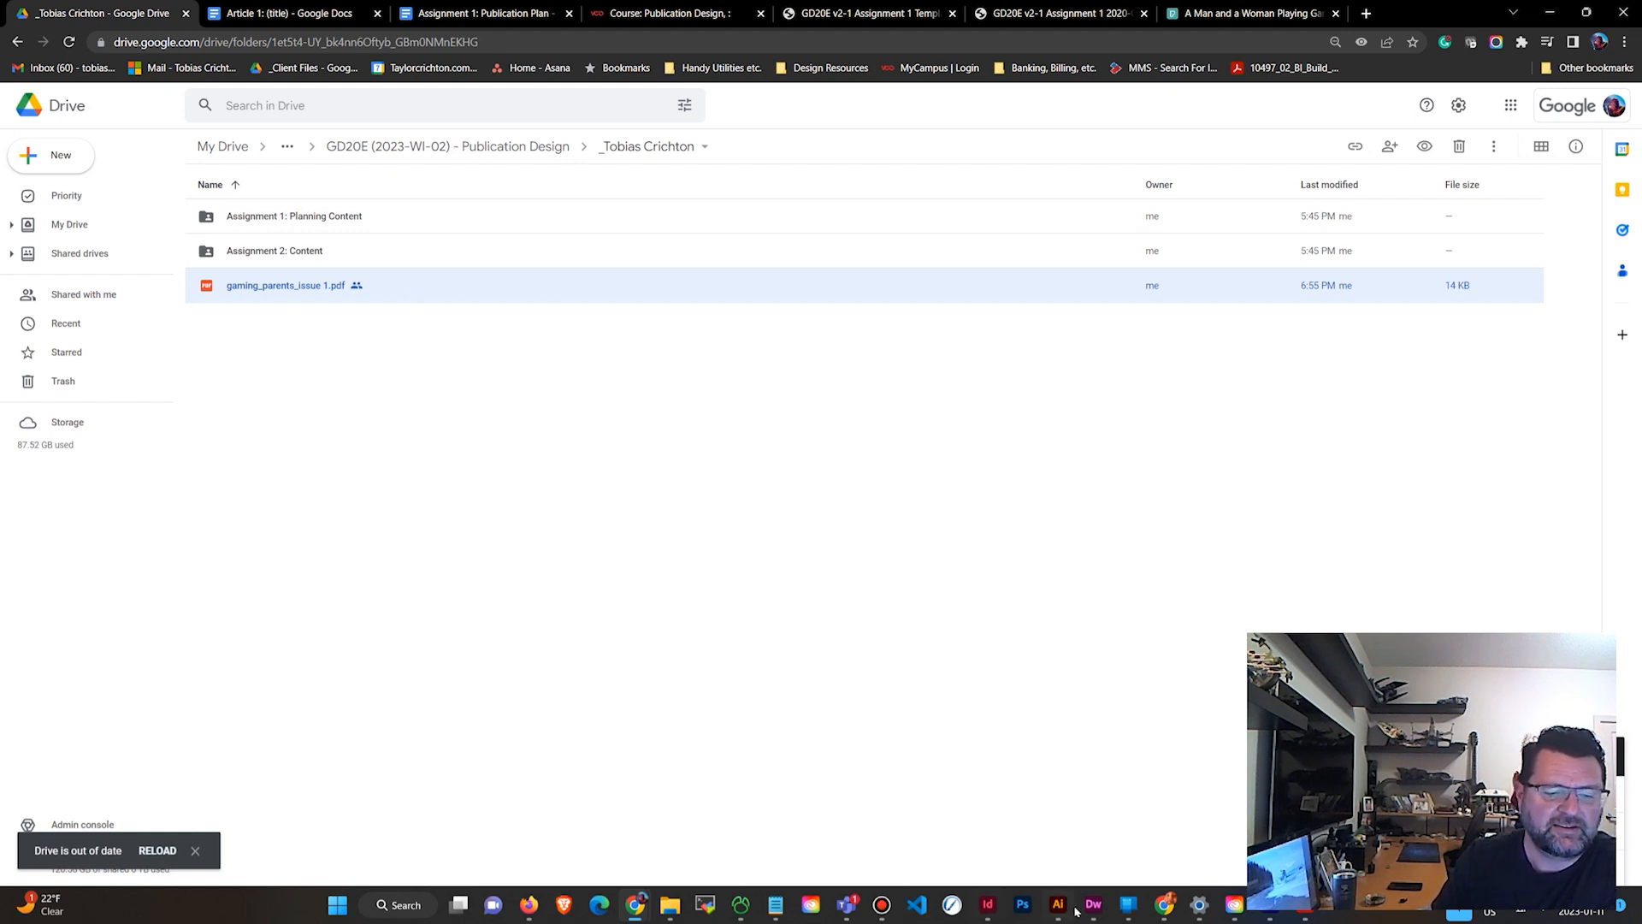
In article 1 - draft, draw a text frame on the first page and enter "This is my first edit".
click(984, 912)
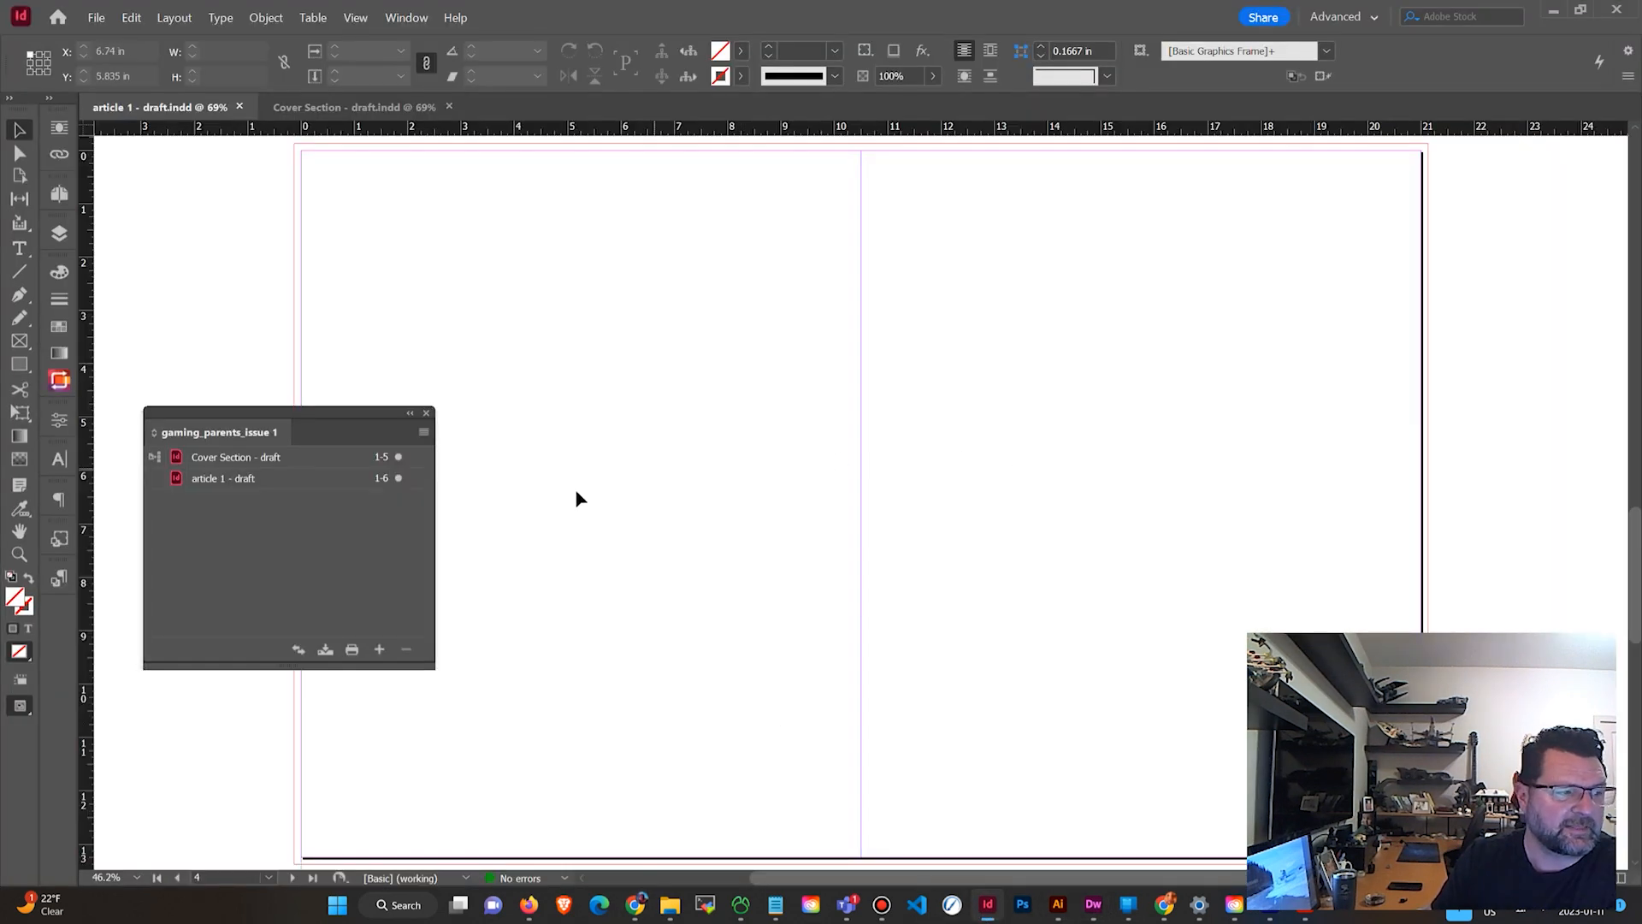
scroll(694, 391, up, 3)
scroll(694, 391, up, 15)
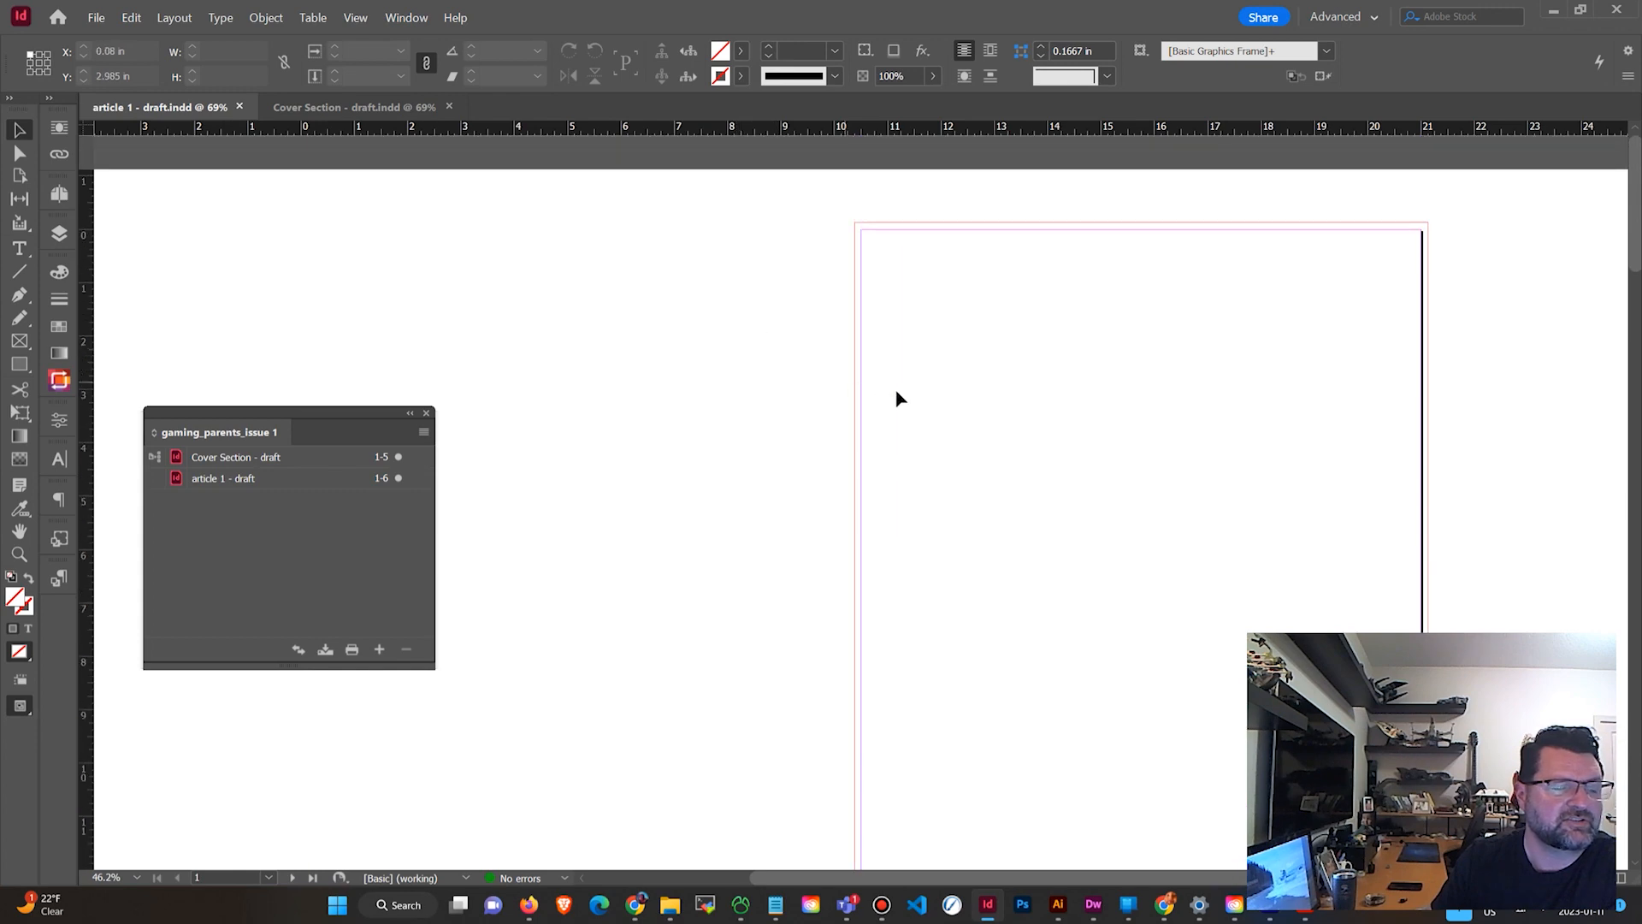
click(19, 248)
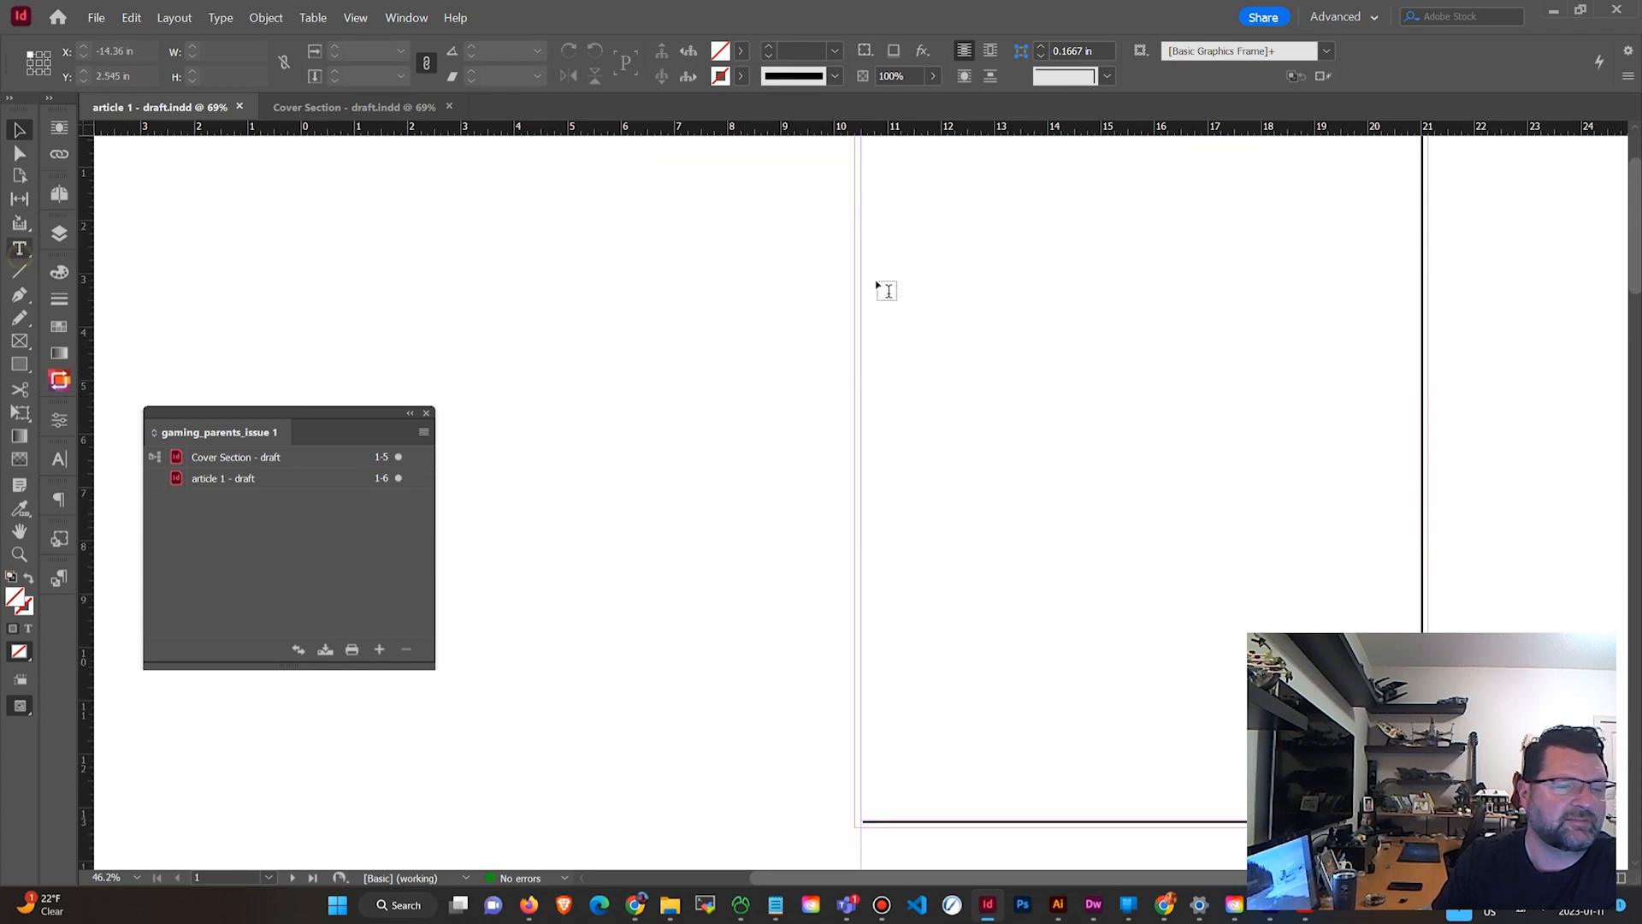
click(978, 216)
drag(1122, 324, 1334, 535)
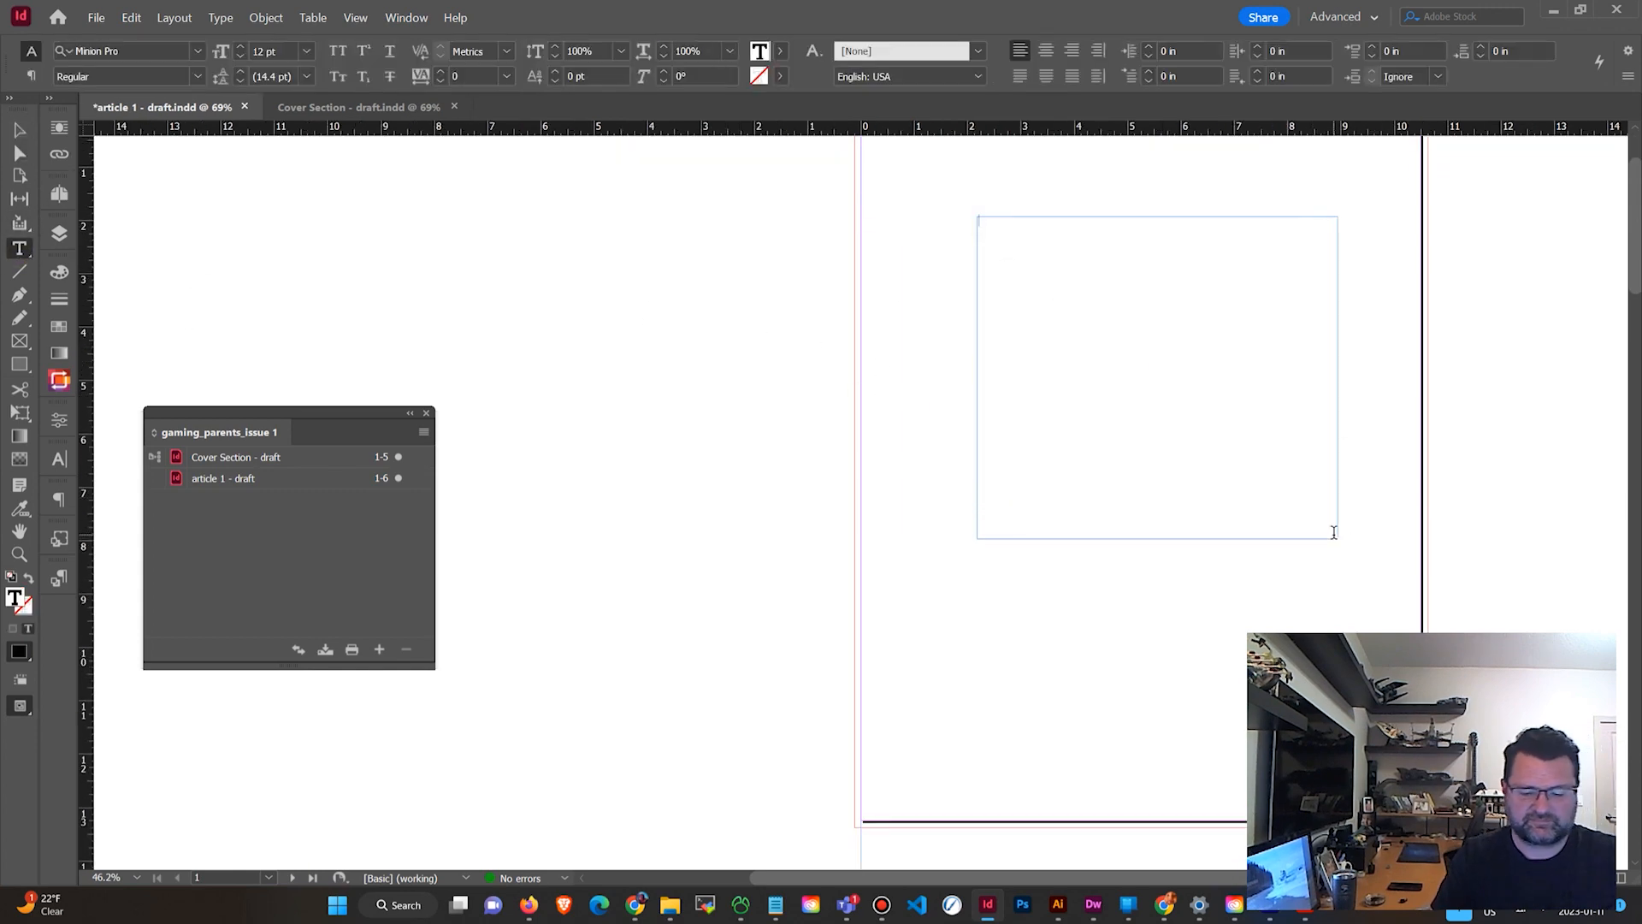
text(This is m)
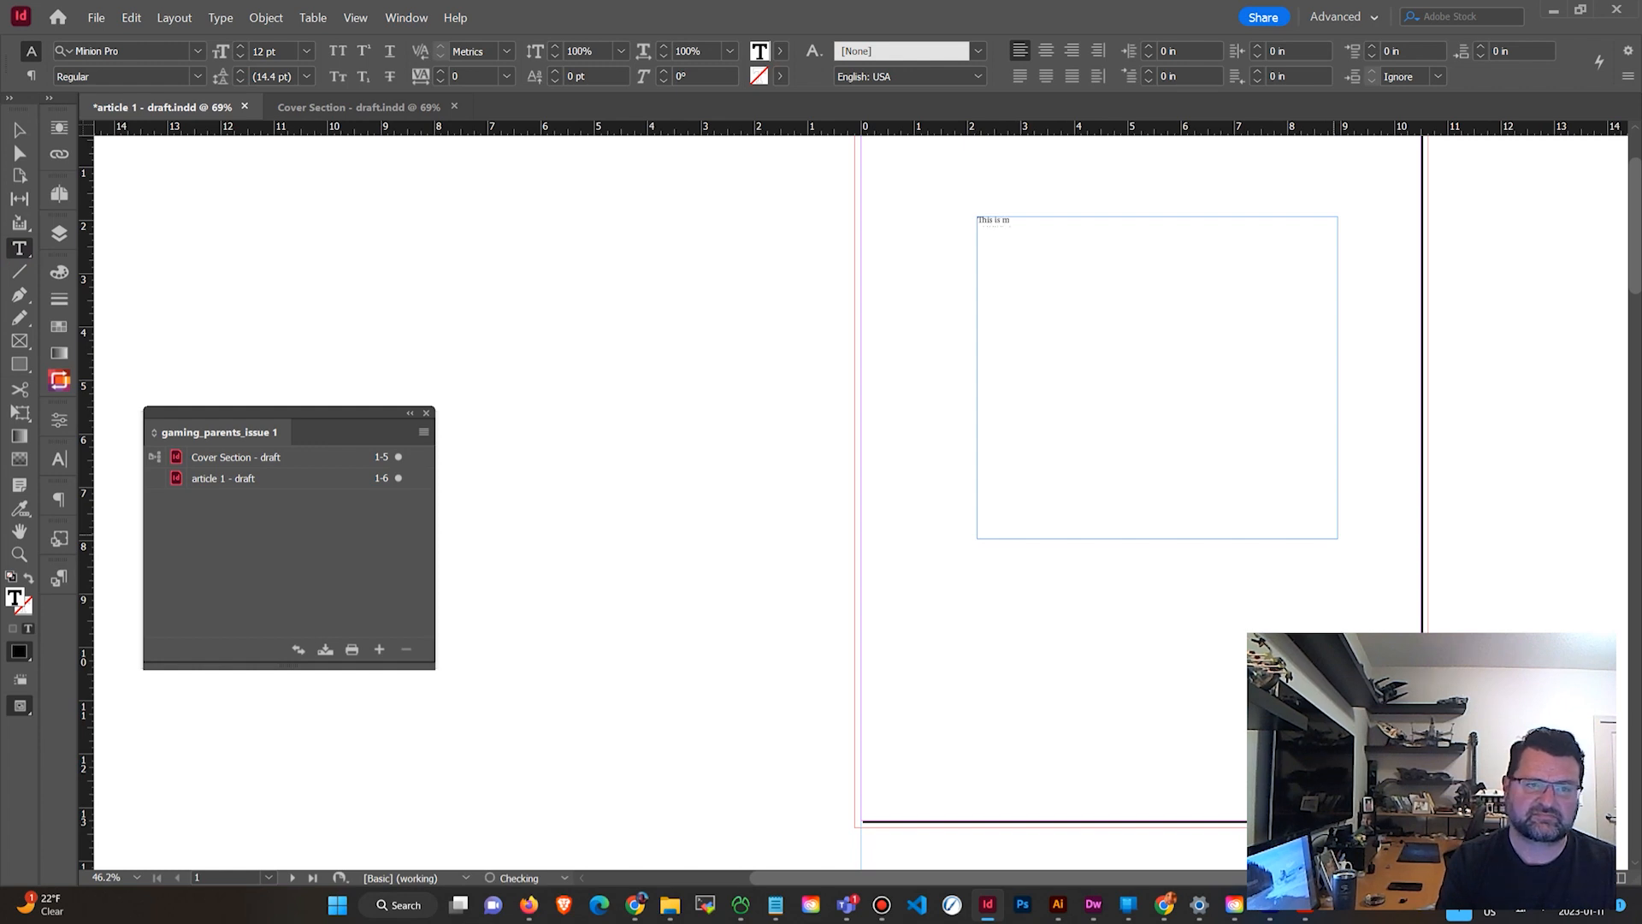
text(y first edi)
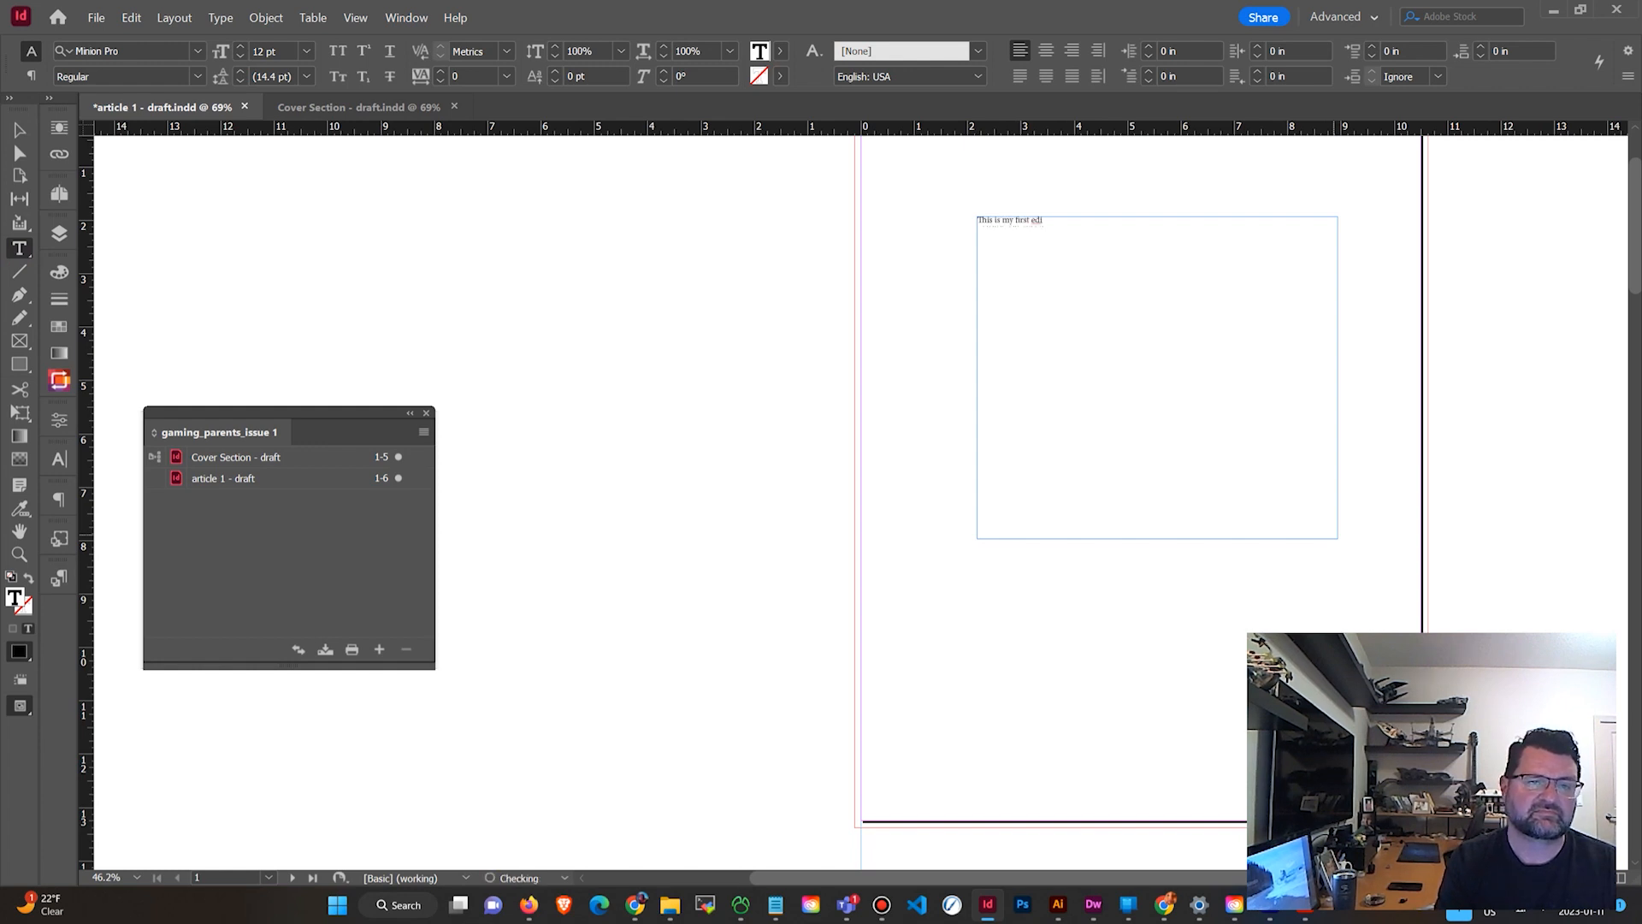
text(t)
Format the text as Mantinga Gorda 36 pt, centred, and move the text frame down and left.
key(ctrl+a)
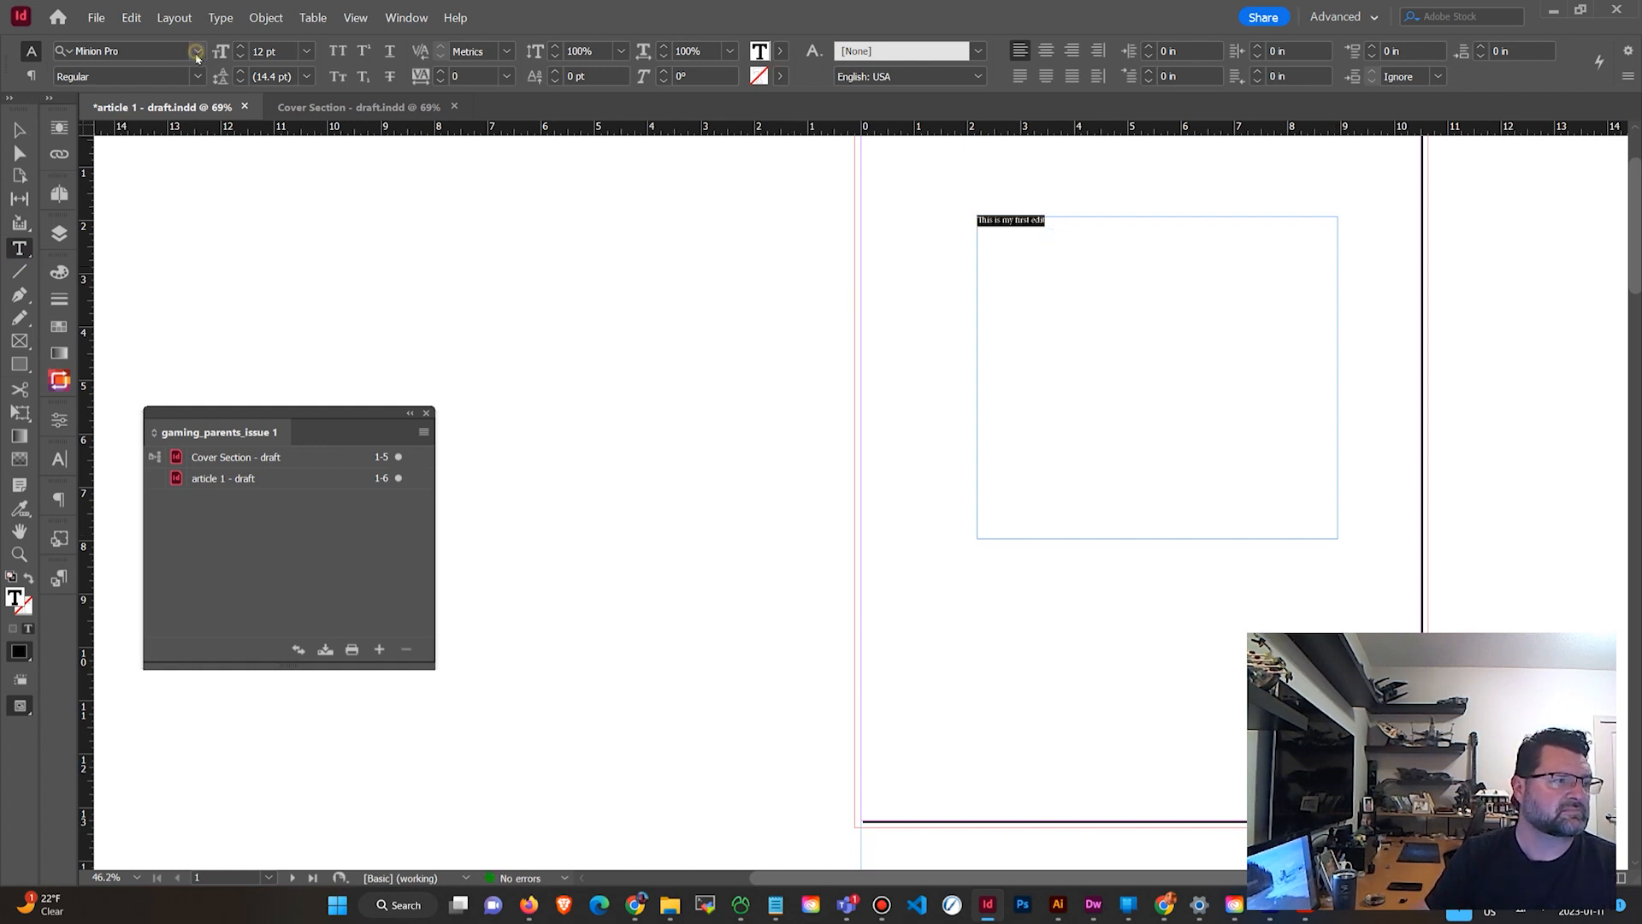
click(196, 53)
click(240, 316)
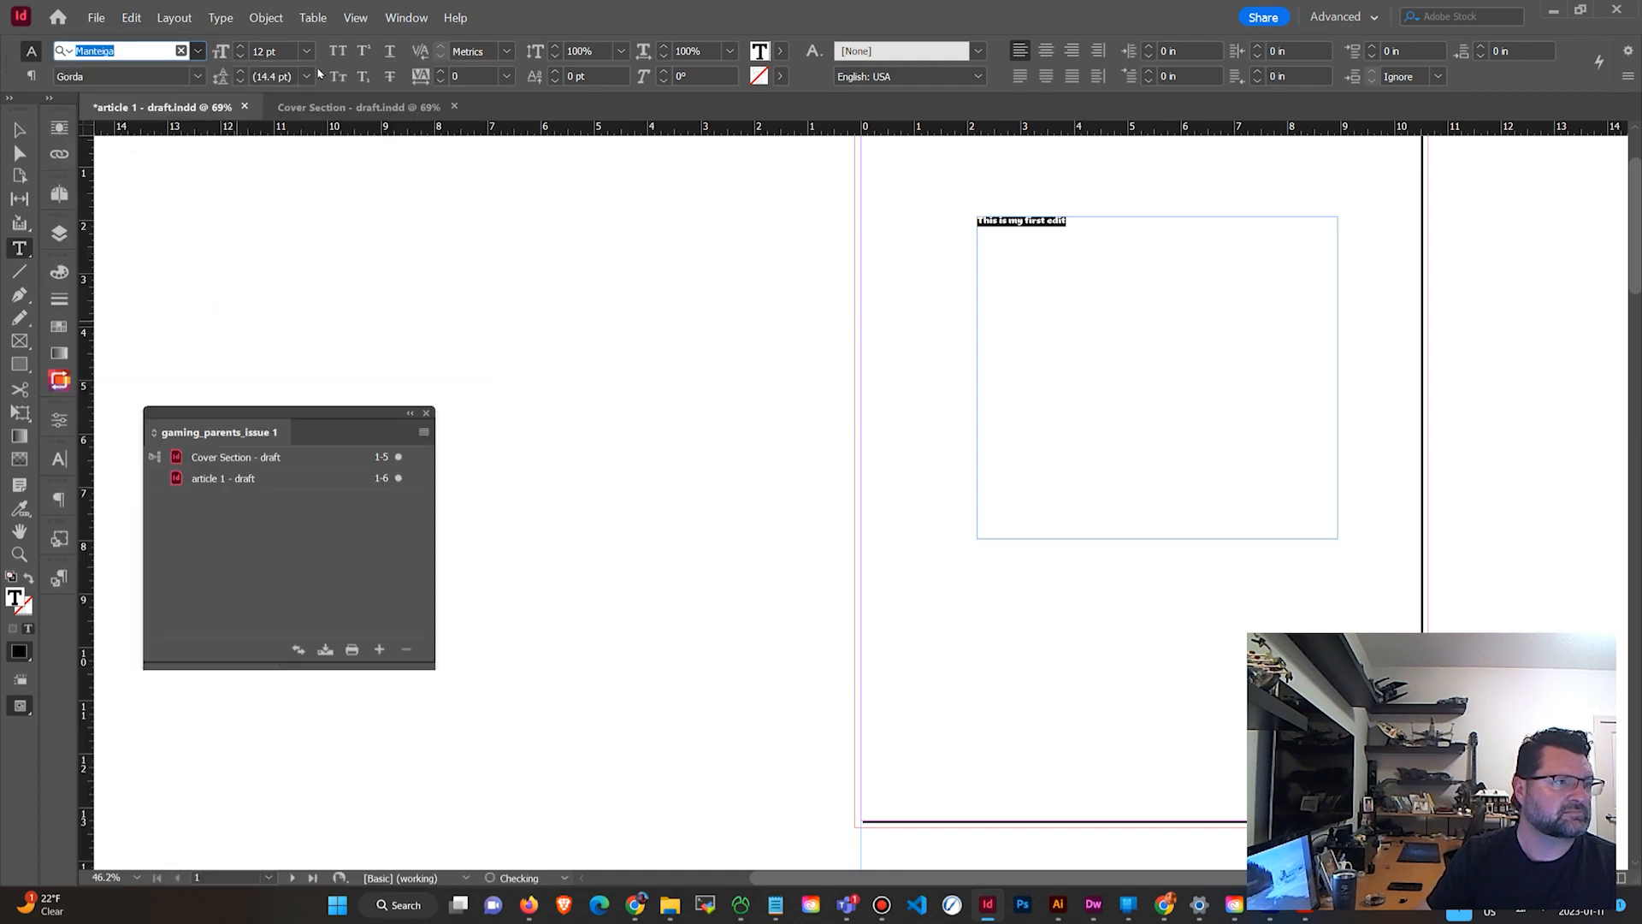
click(312, 53)
click(300, 298)
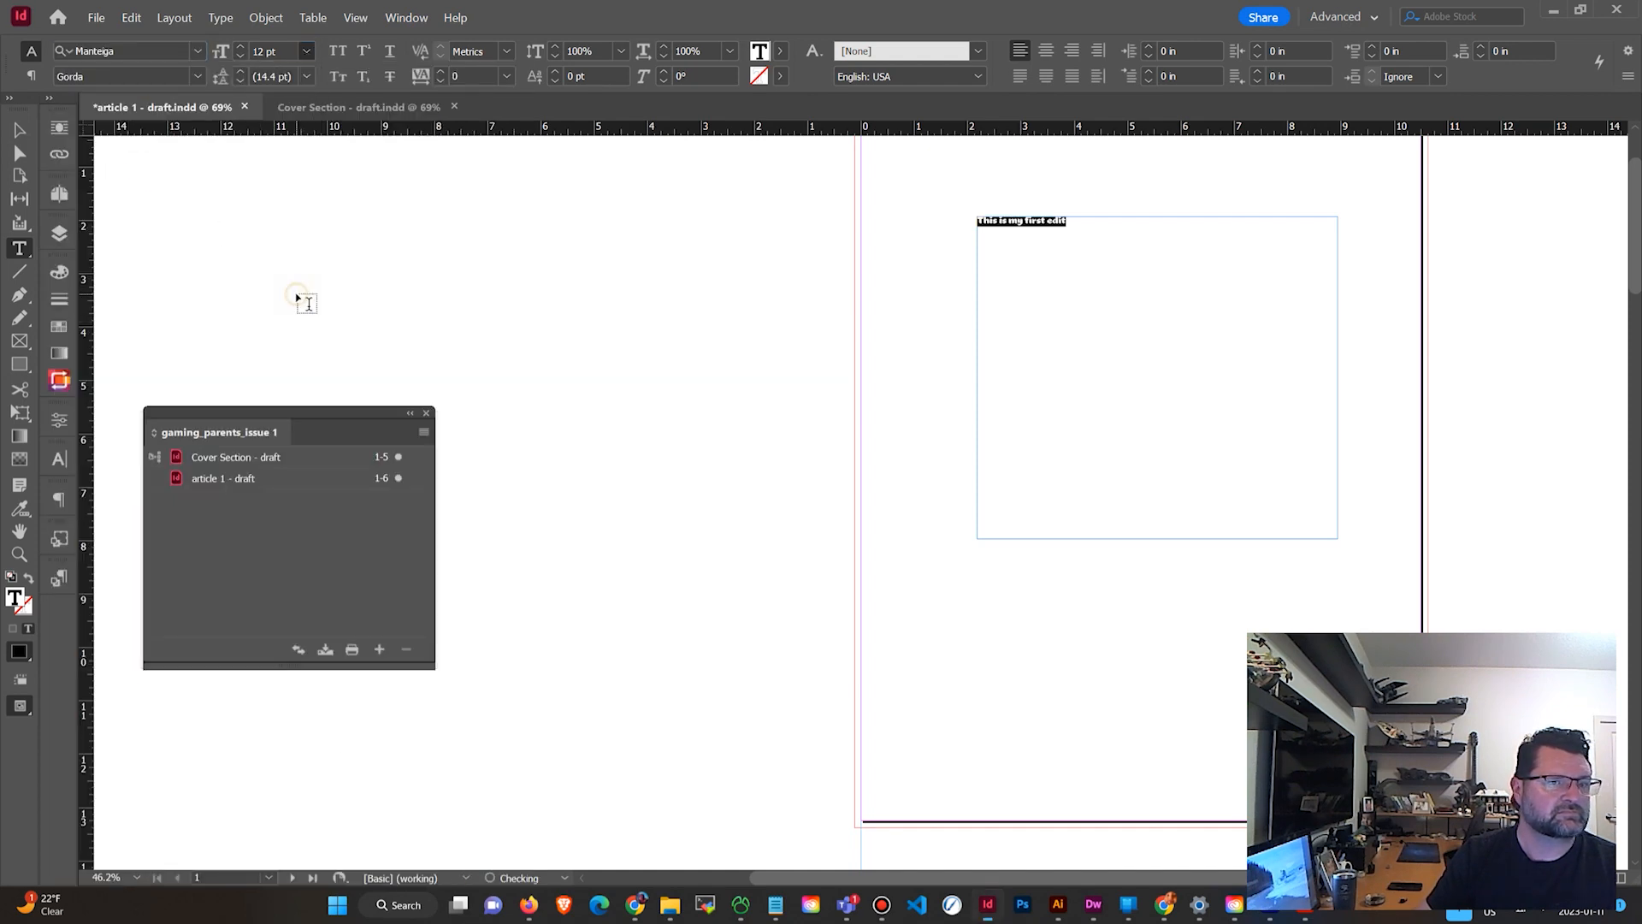
click(1045, 51)
key(Escape)
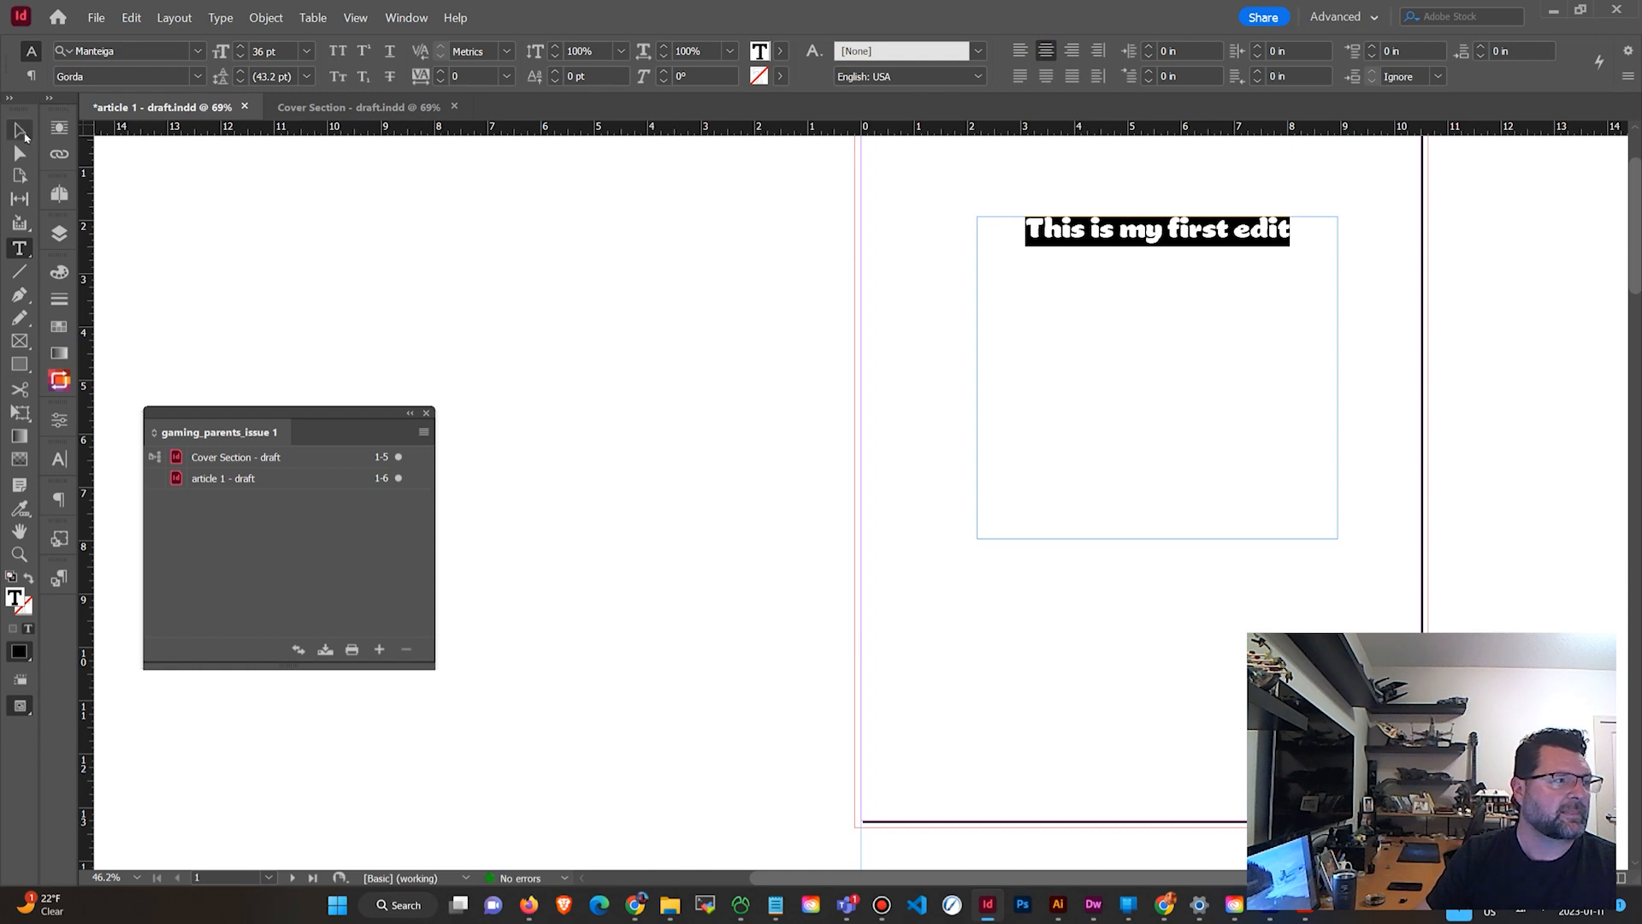
click(571, 253)
drag(1029, 361, 873, 472)
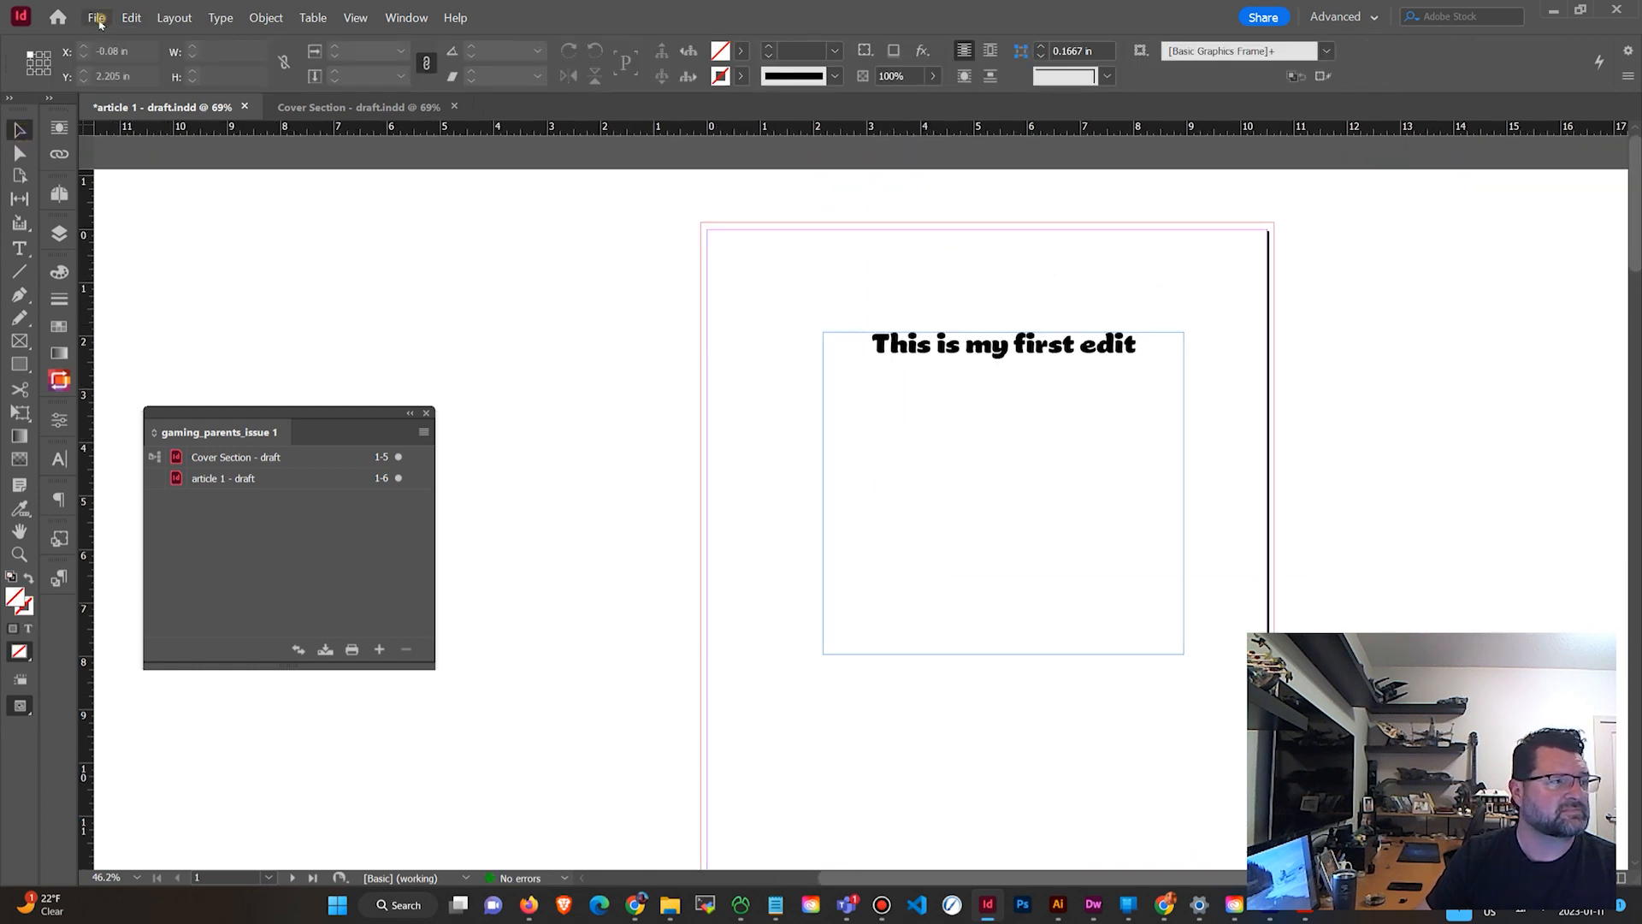
Save the article 1 - draft document.
click(97, 21)
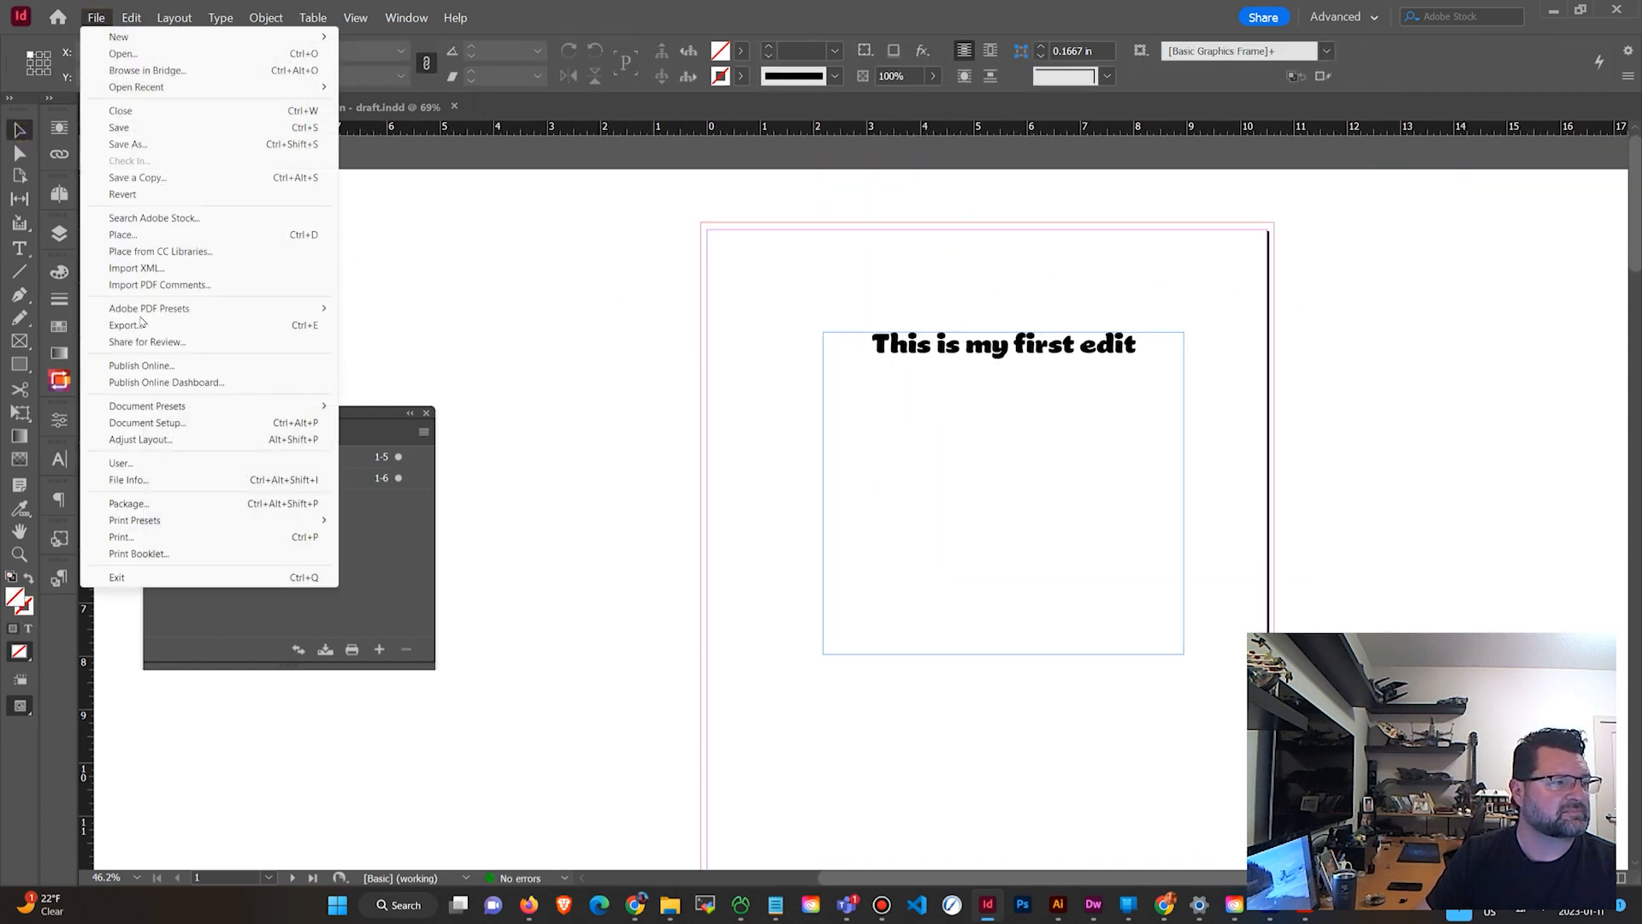
click(123, 132)
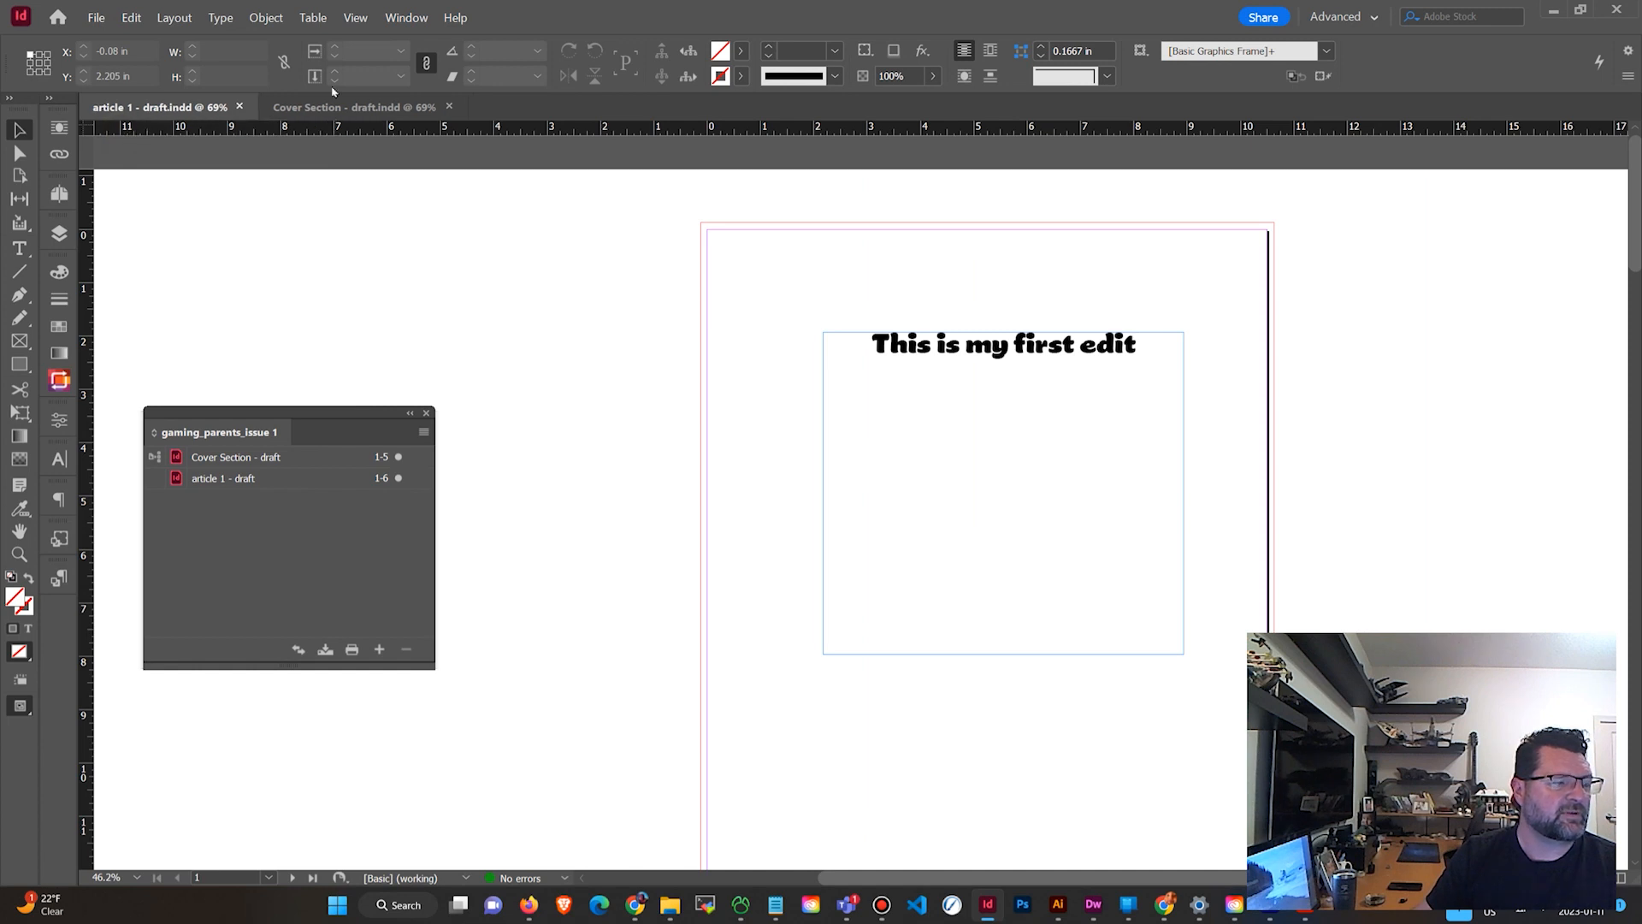
Export the book as an Adobe PDF (Print) file named gaming_parents_issue 1 -revision 1.pdf with the Press Quality preset.
click(423, 433)
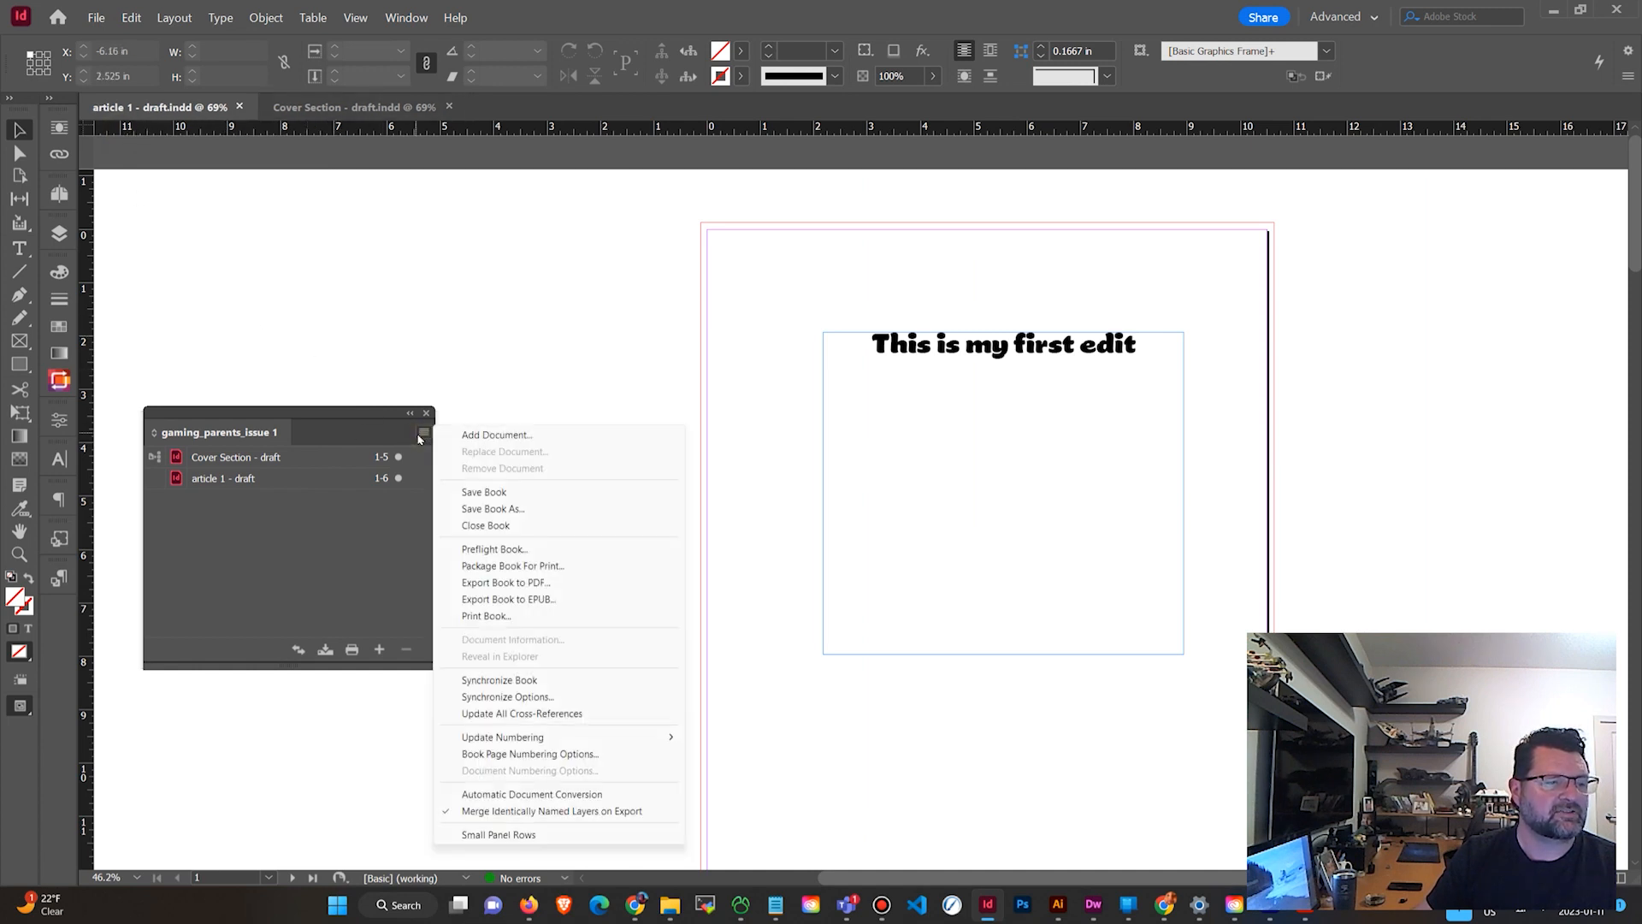
click(506, 582)
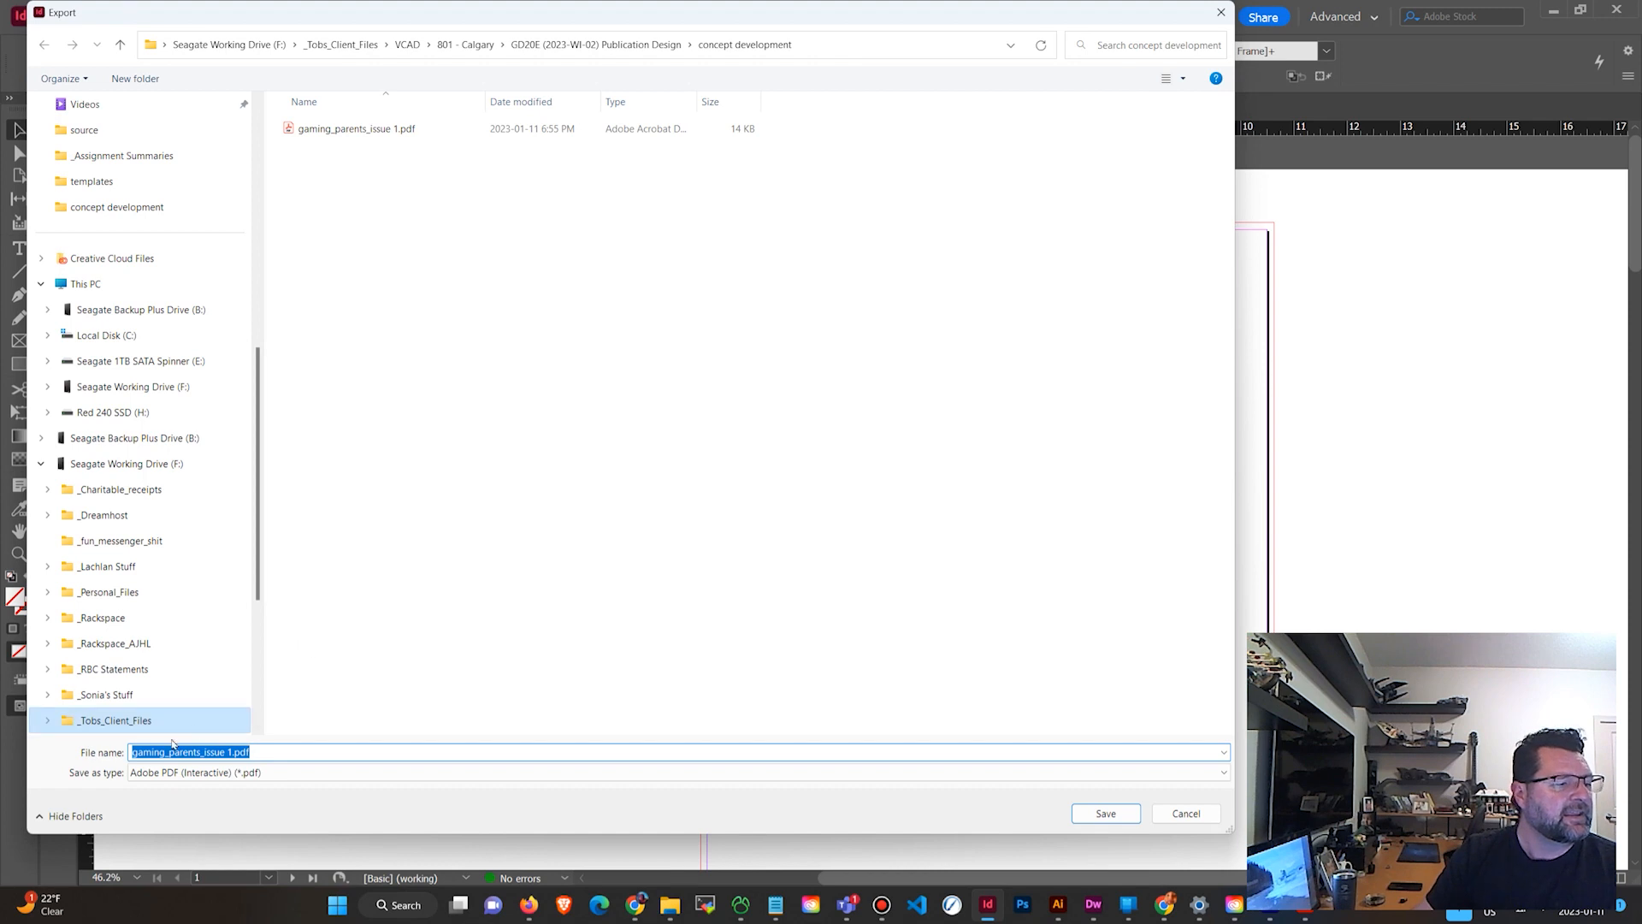
click(226, 774)
click(227, 800)
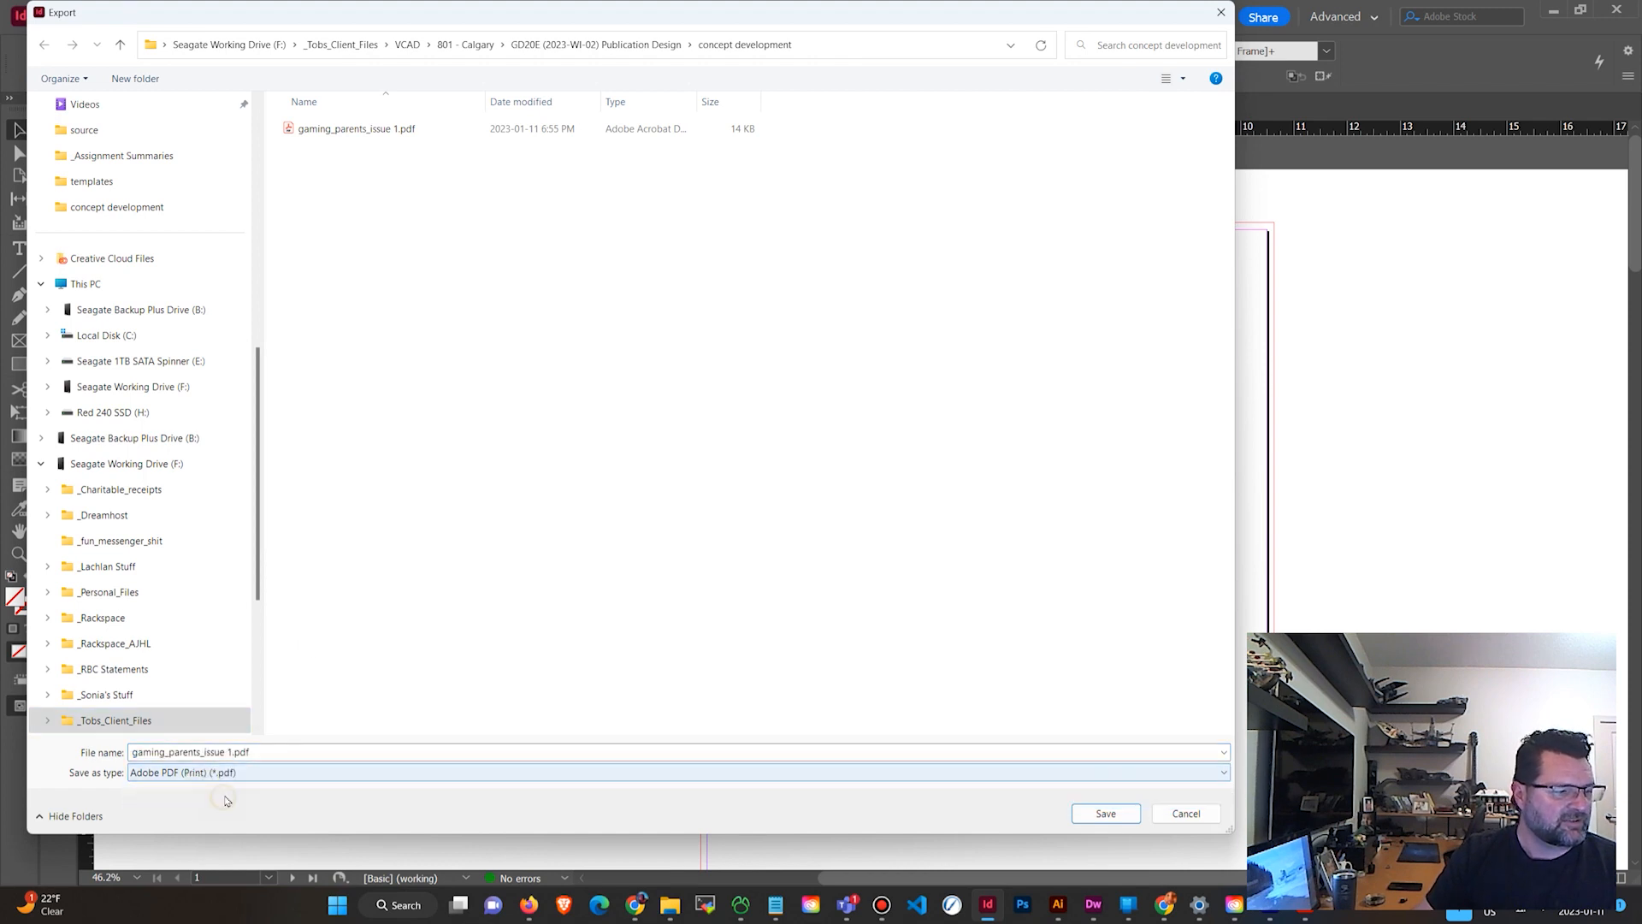
click(230, 754)
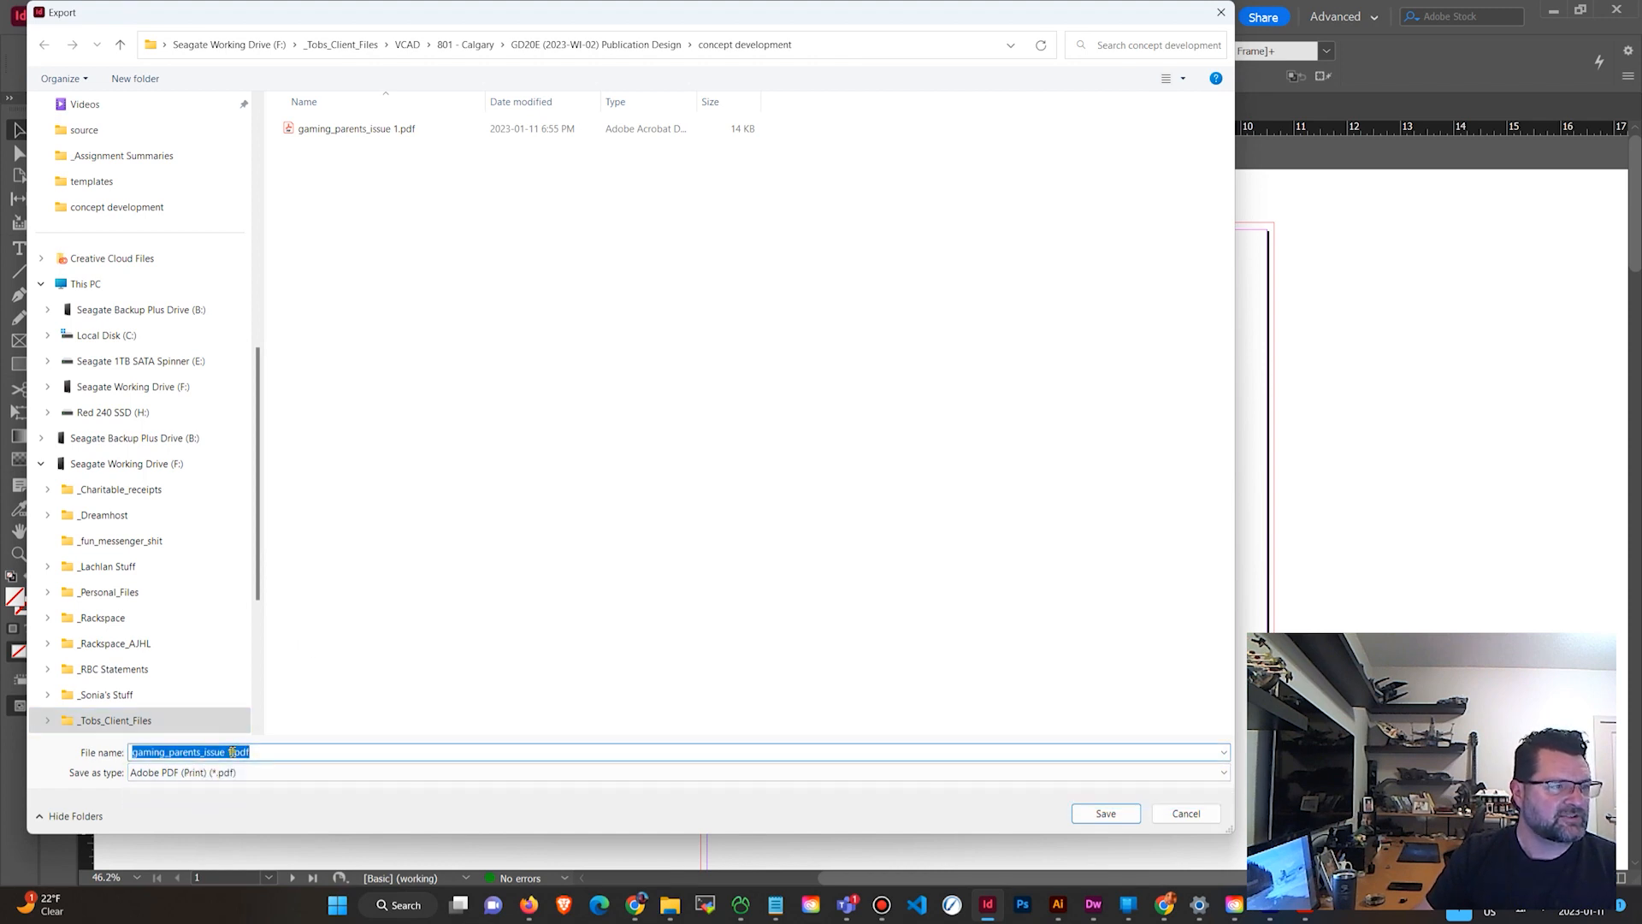
click(231, 751)
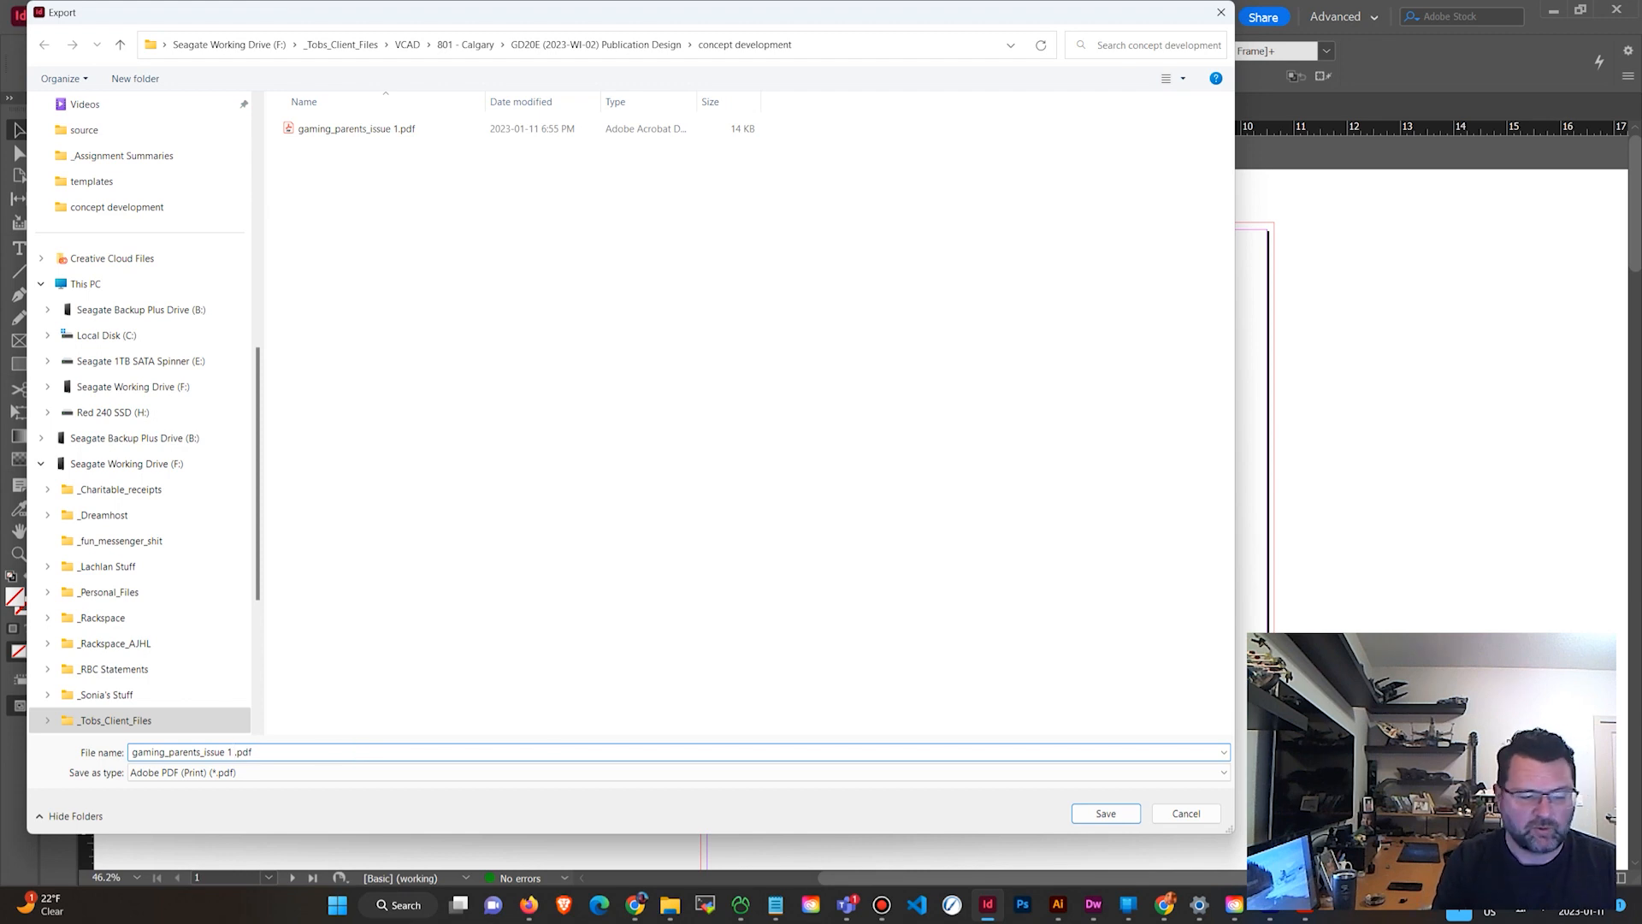
text(-revis)
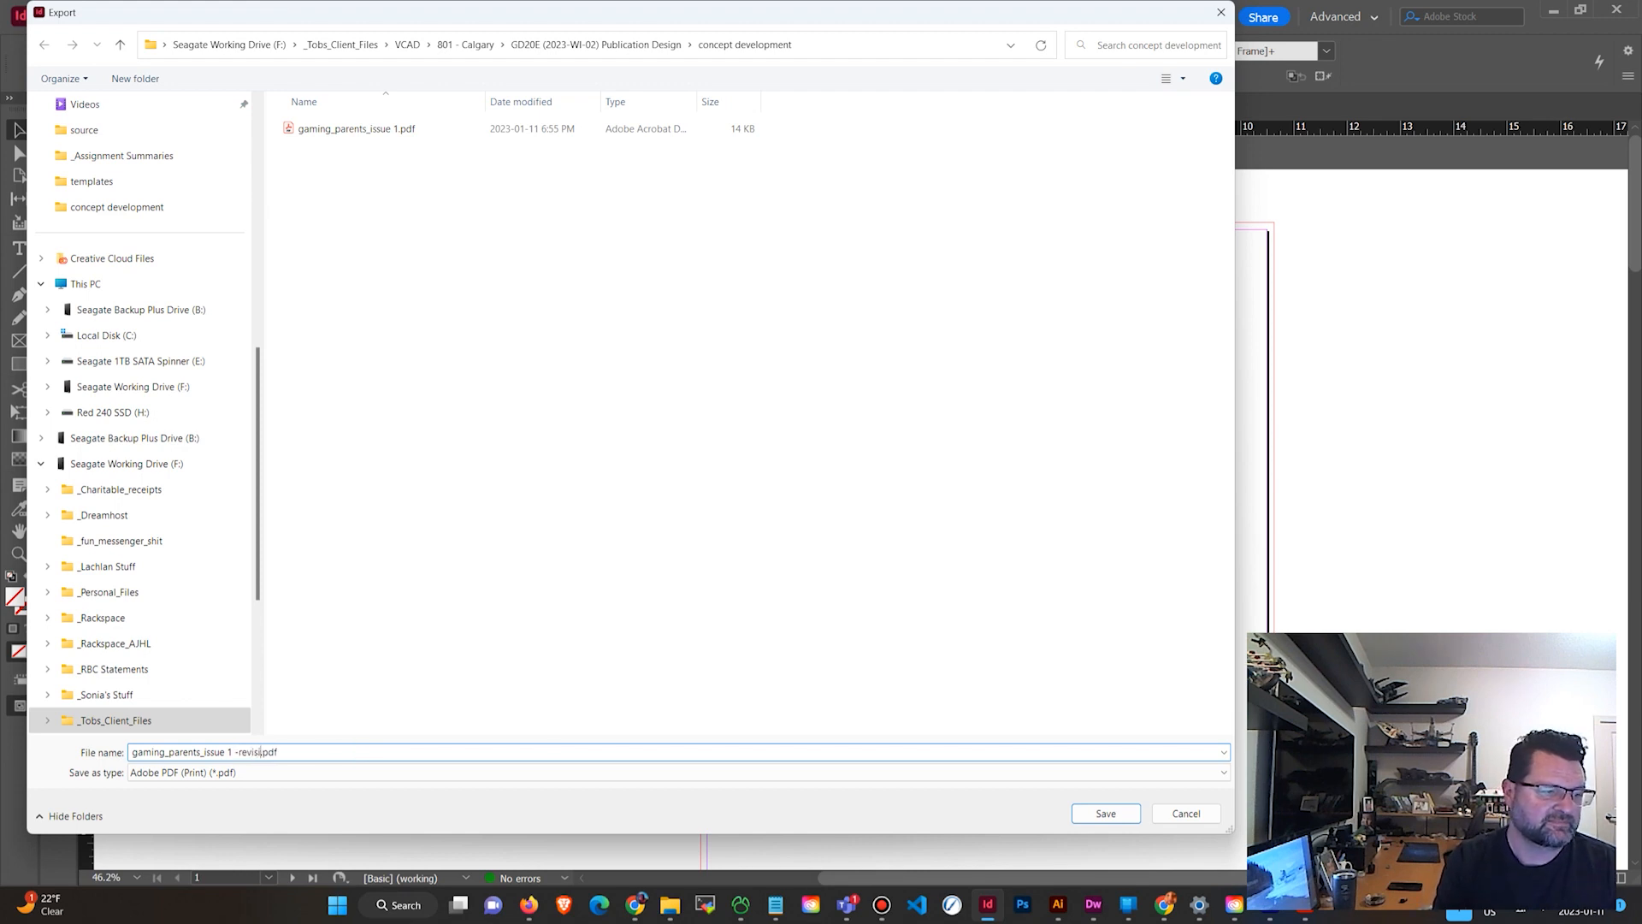
text(ion 1)
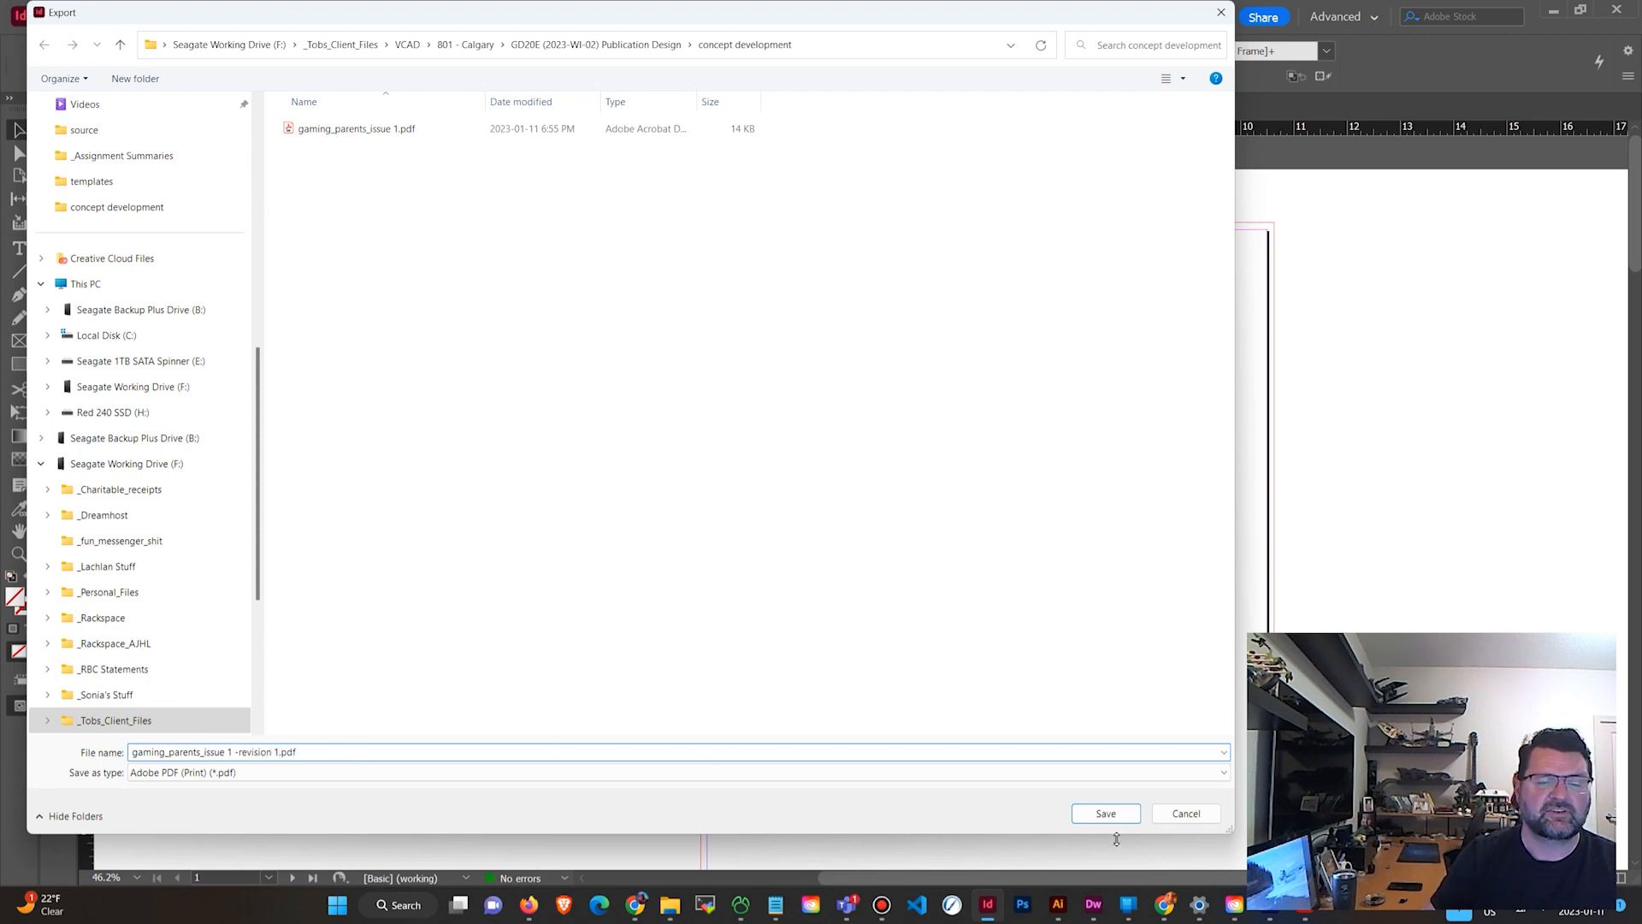
click(1120, 814)
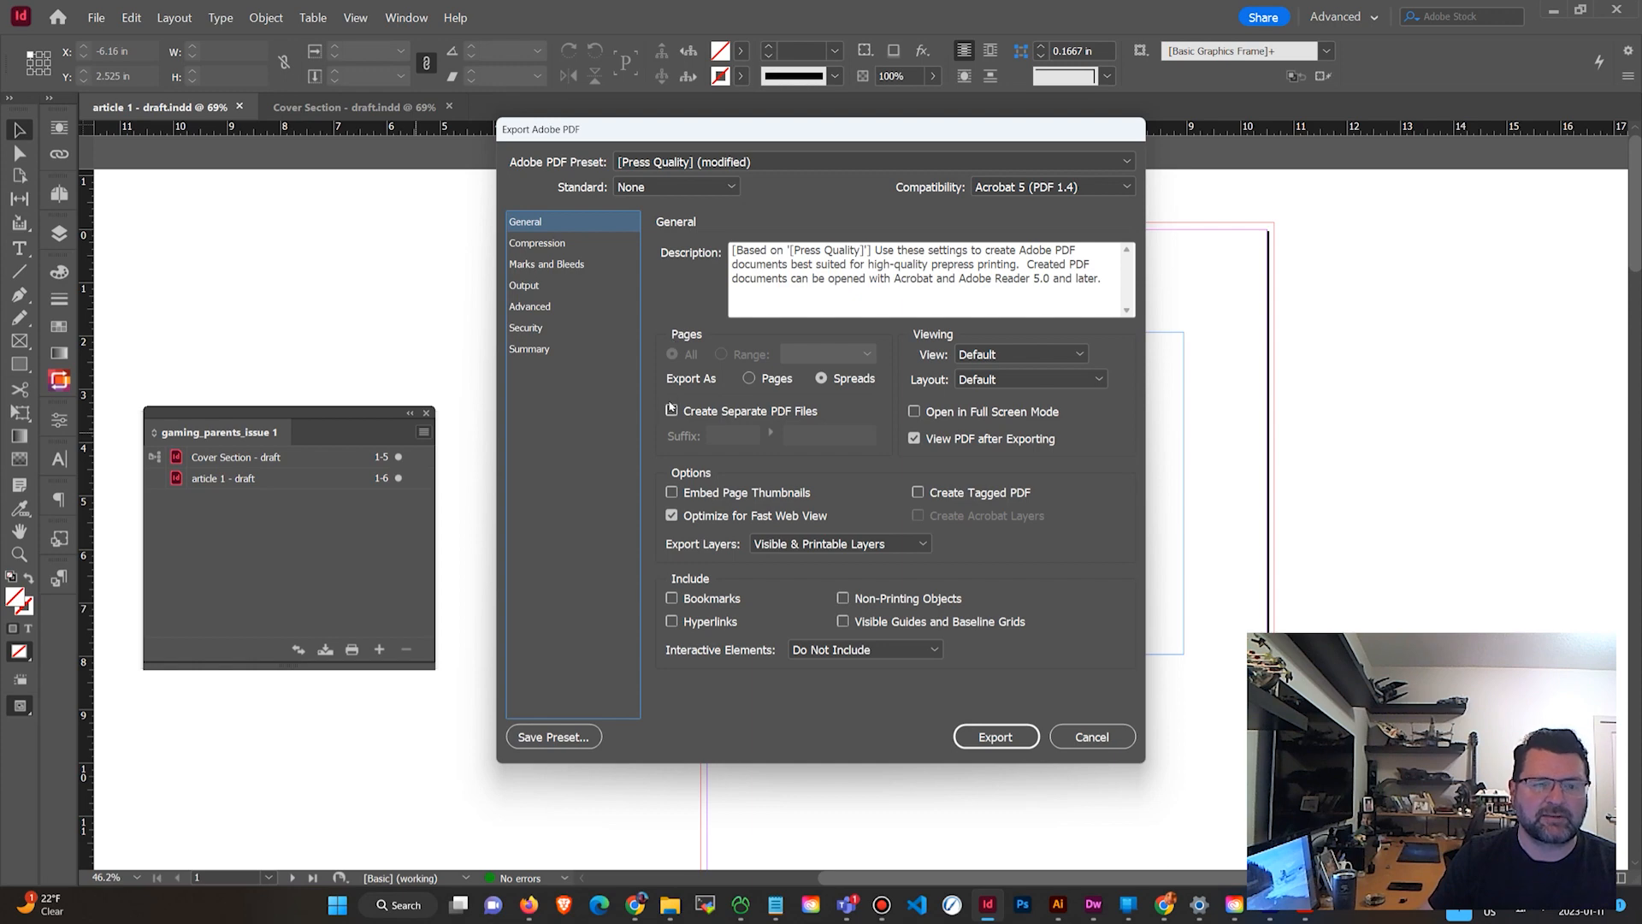
click(568, 262)
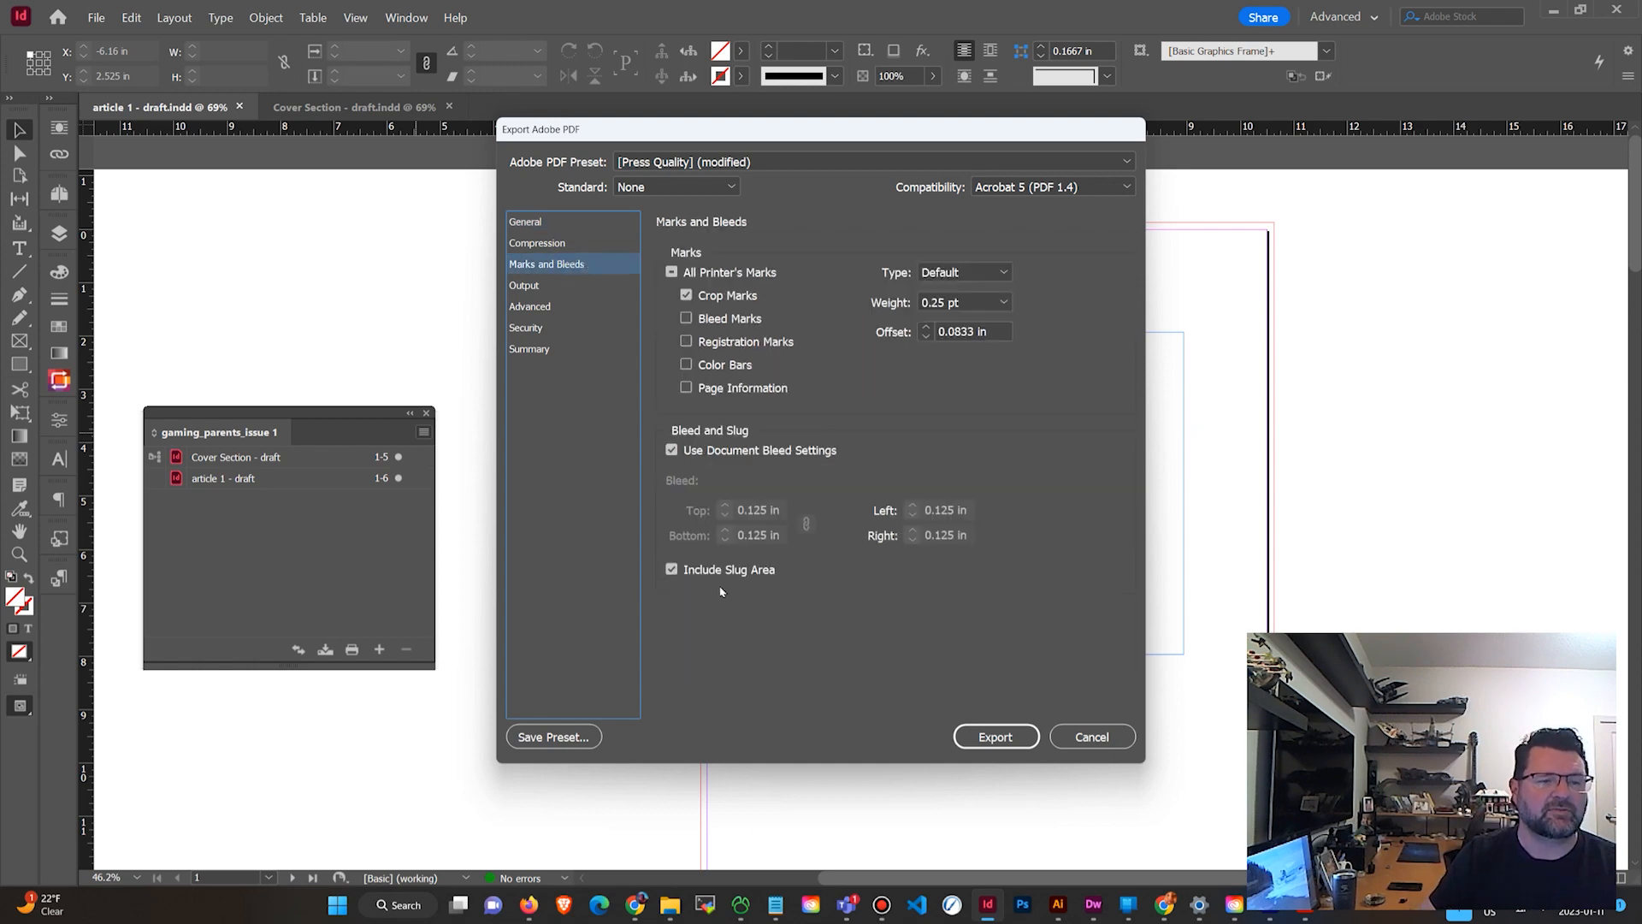
click(993, 737)
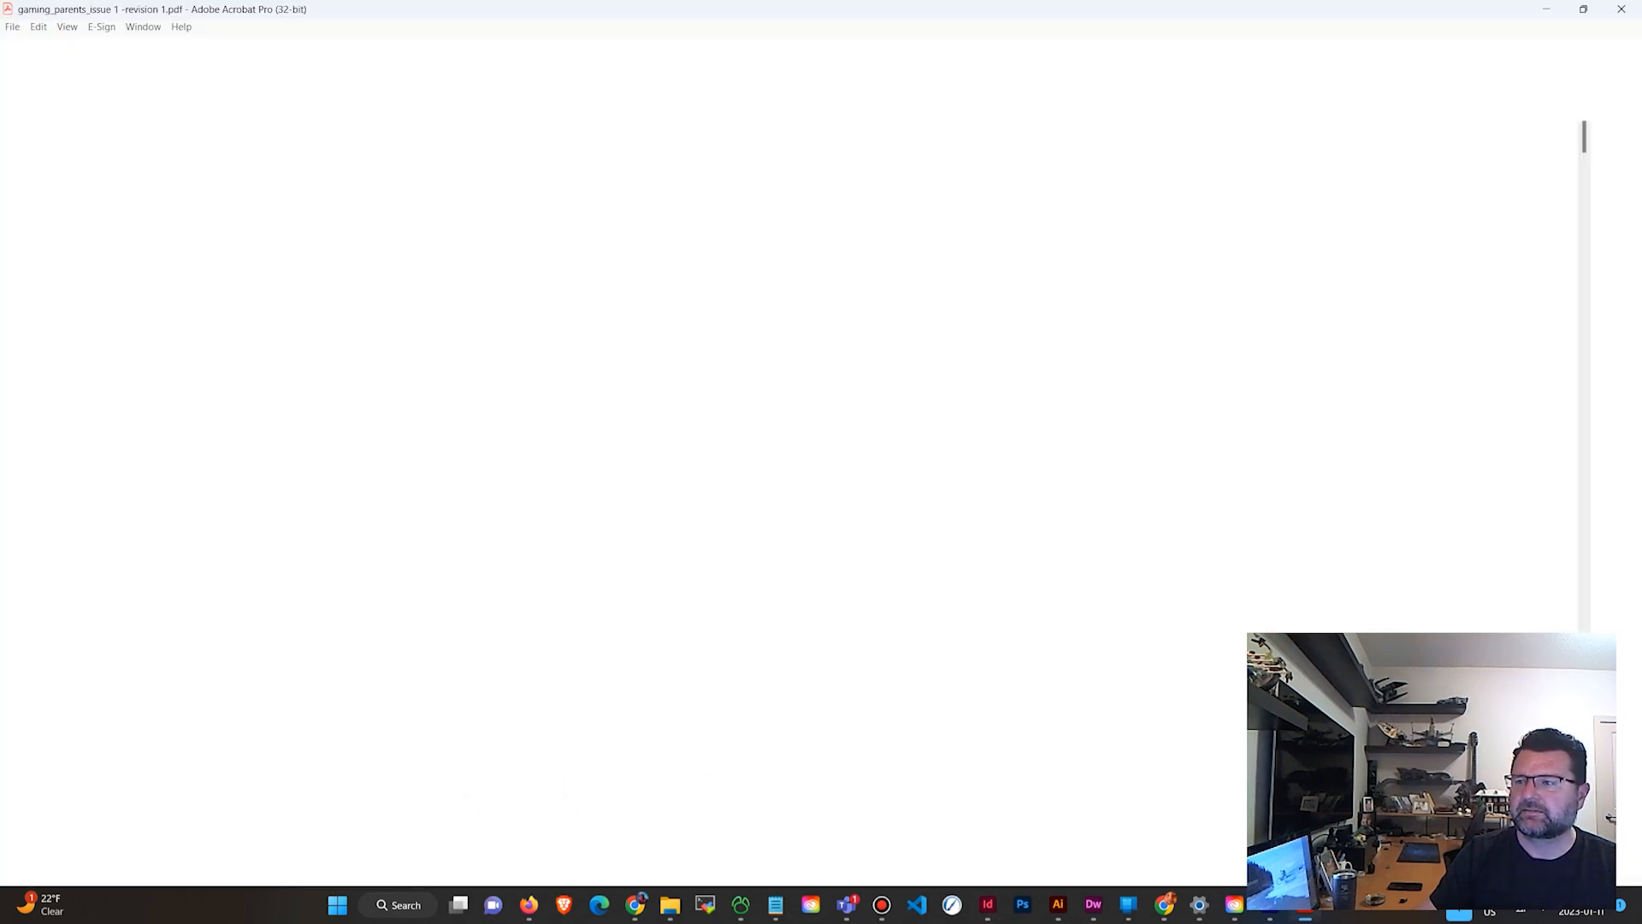
Scroll through the exported PDF in Acrobat to the edited page, then minimize Acrobat.
scroll(898, 217, down, 4)
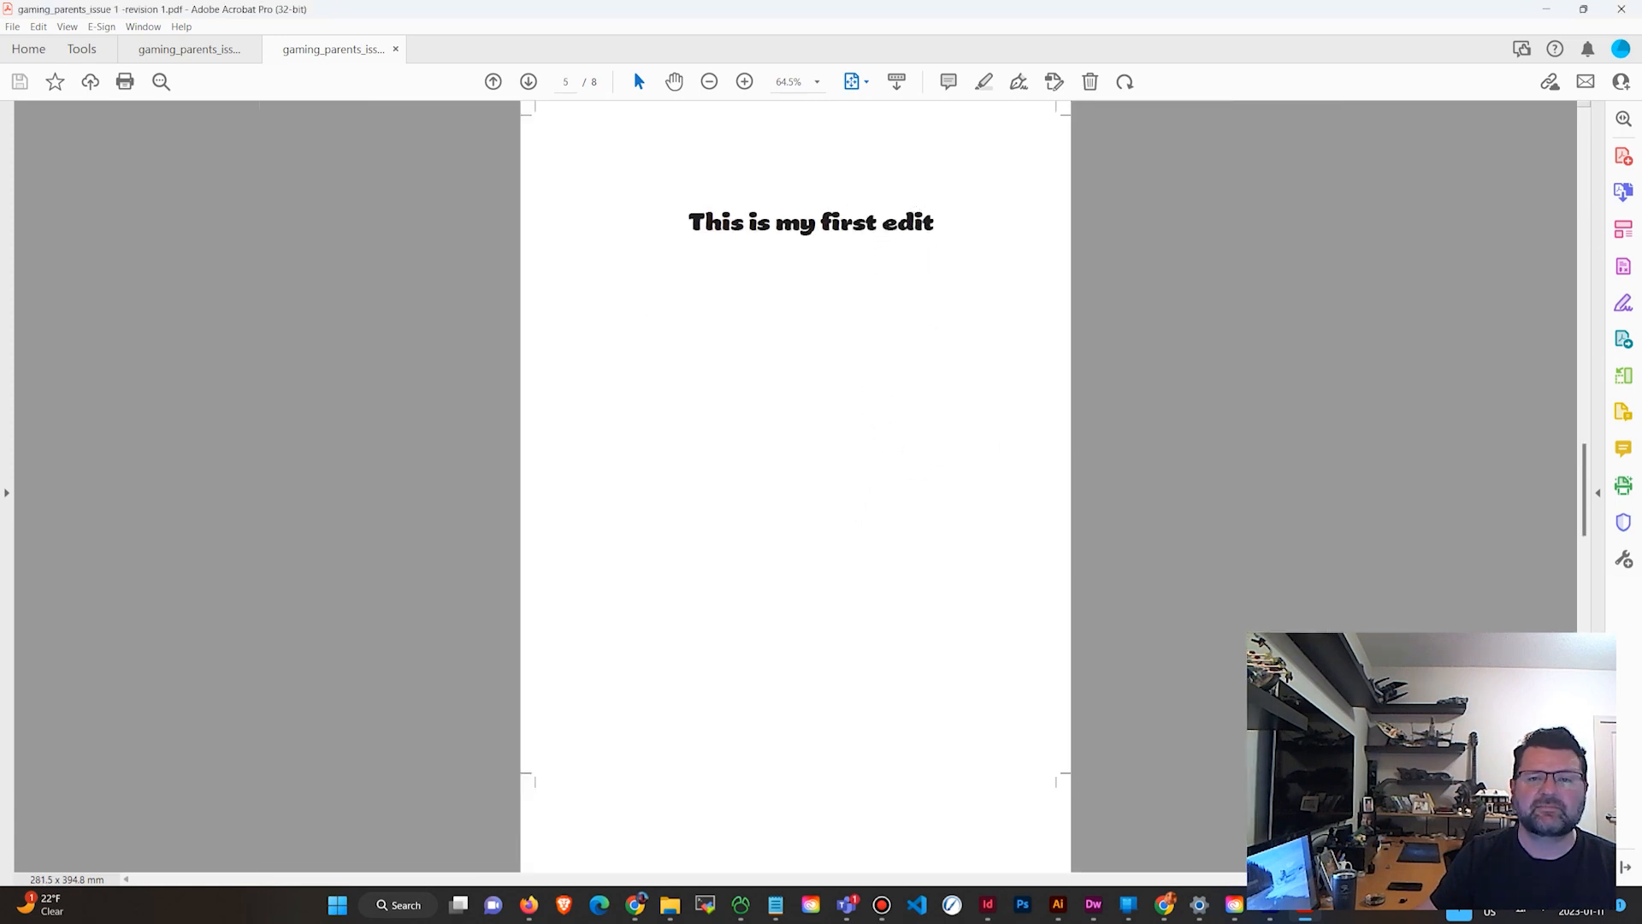
click(1546, 10)
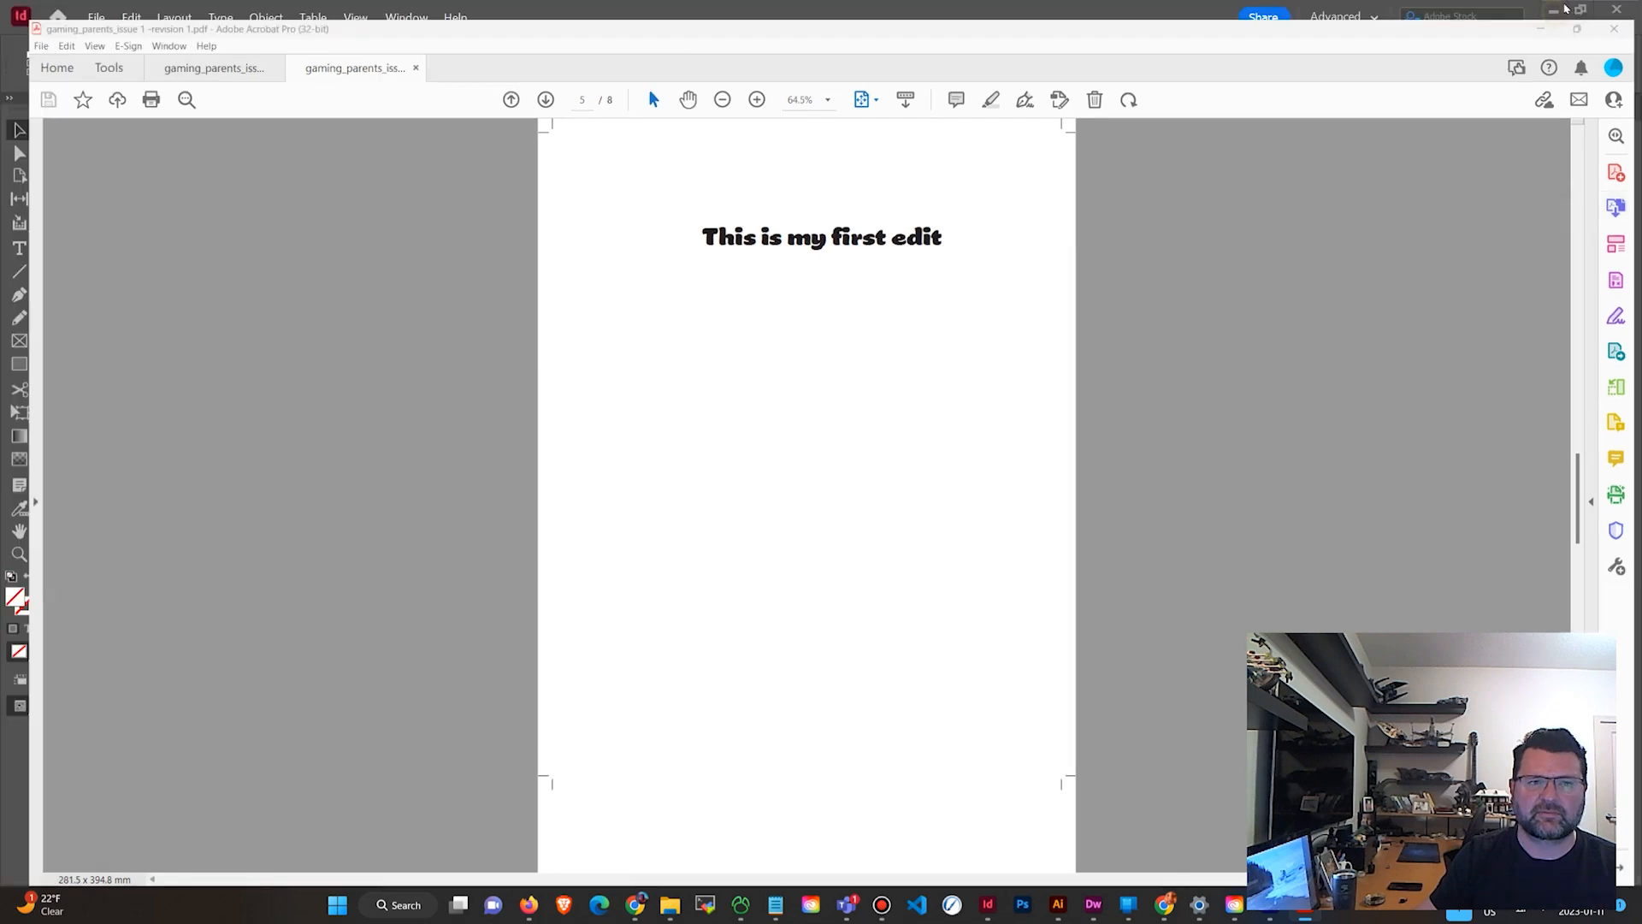
click(1553, 10)
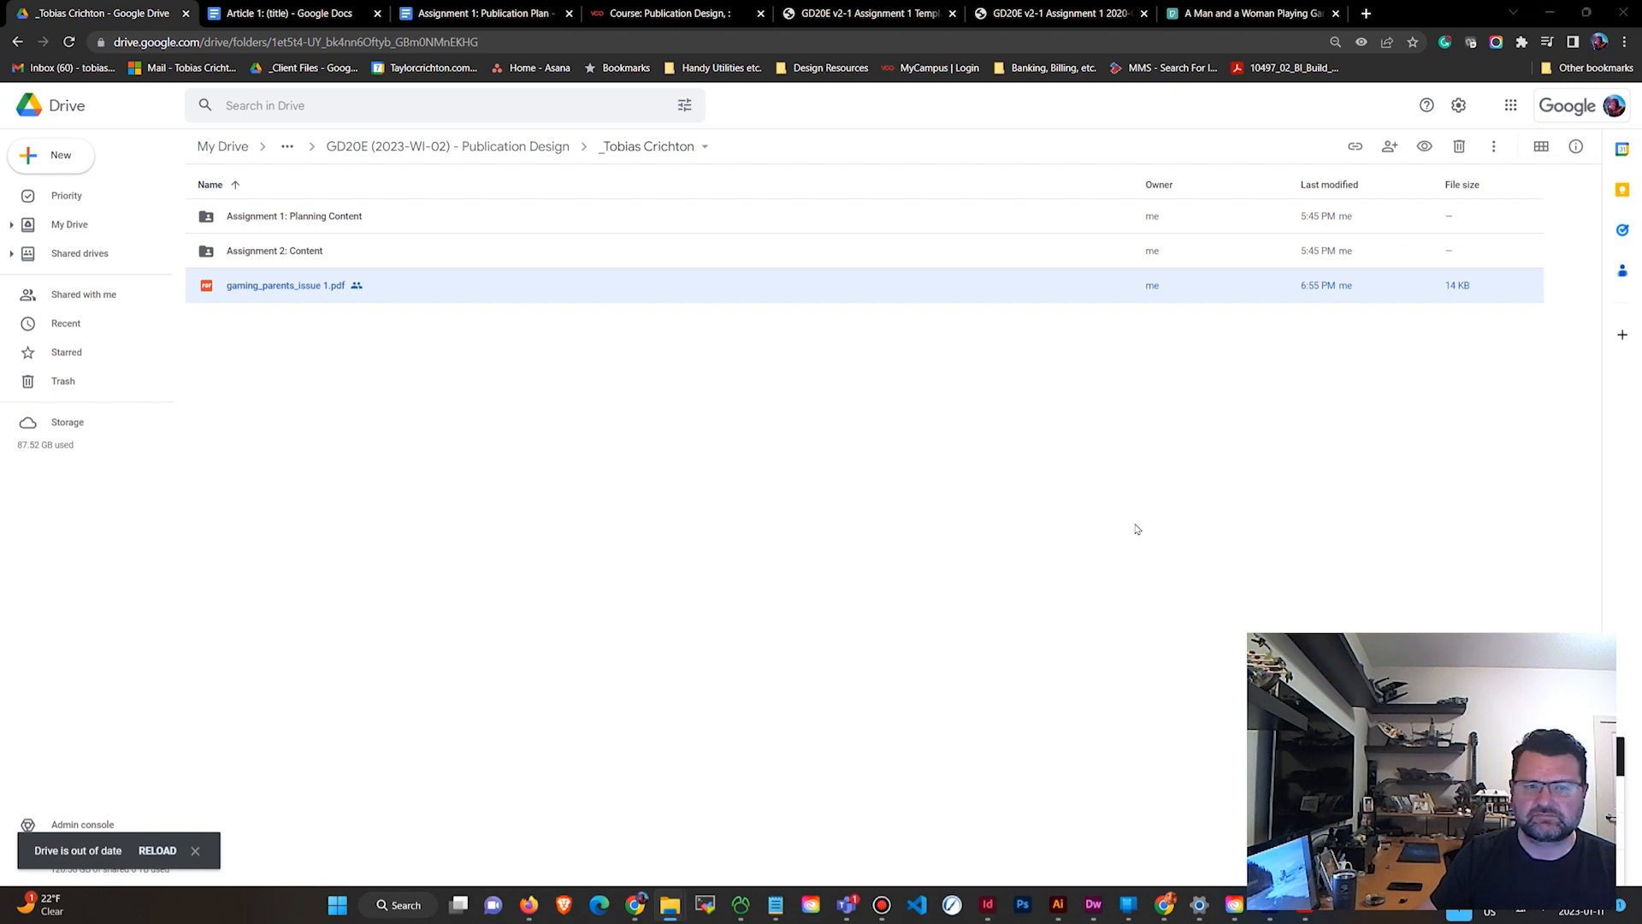
Upload gaming_parents_issue 1 -revision 1.pdf into the Drive folder and open its preview at the edited page.
drag(1136, 528, 584, 466)
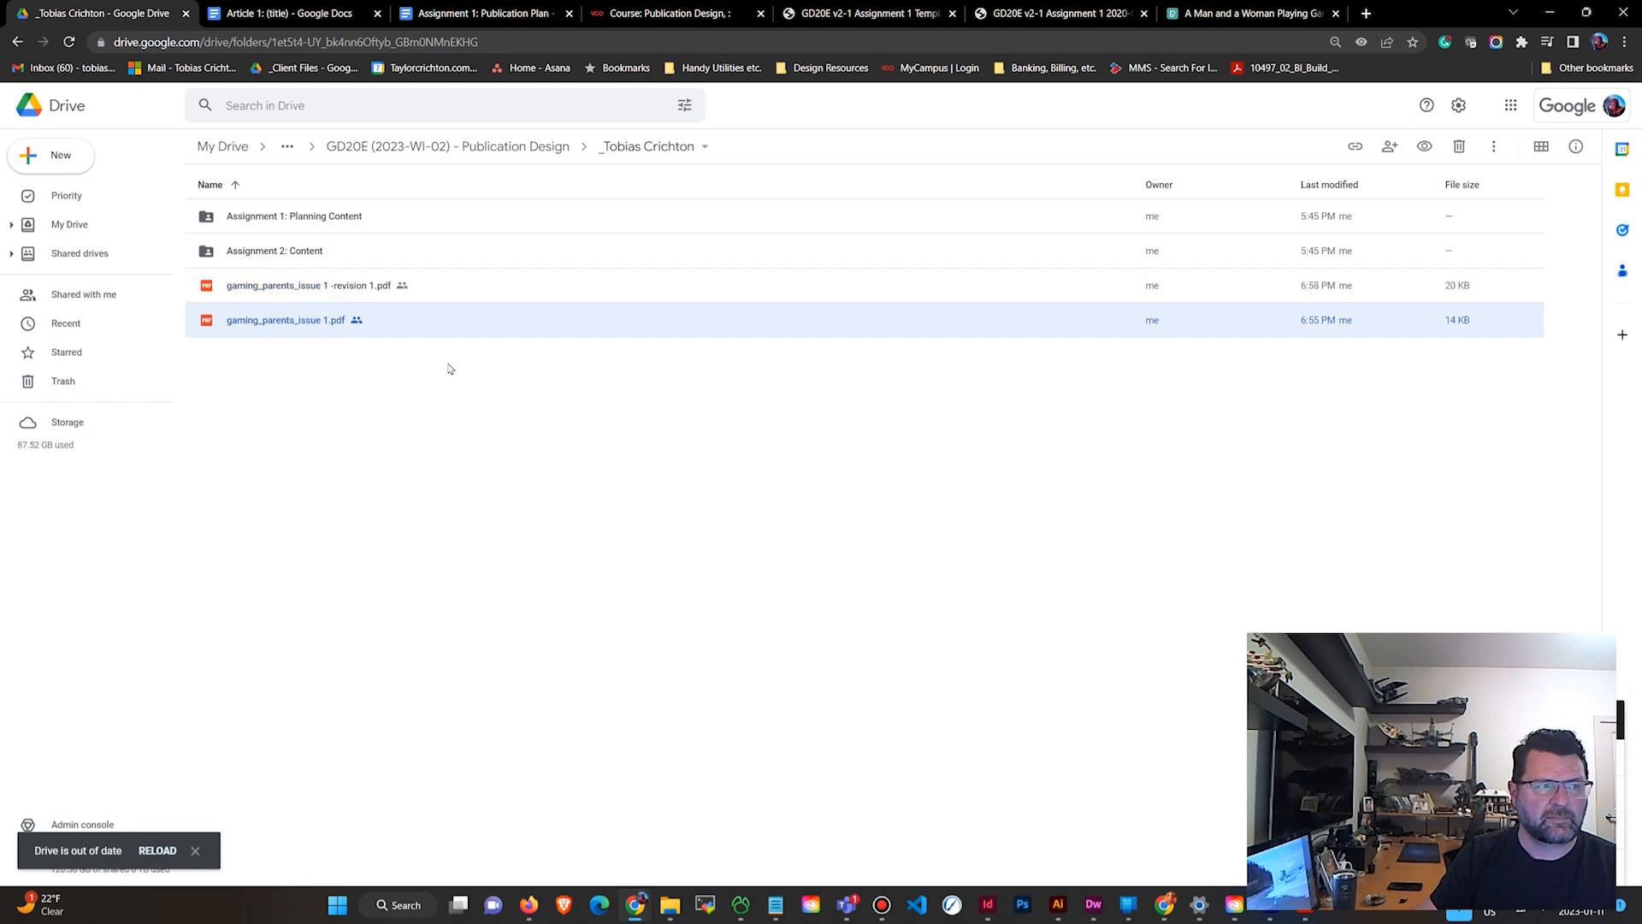
click(381, 293)
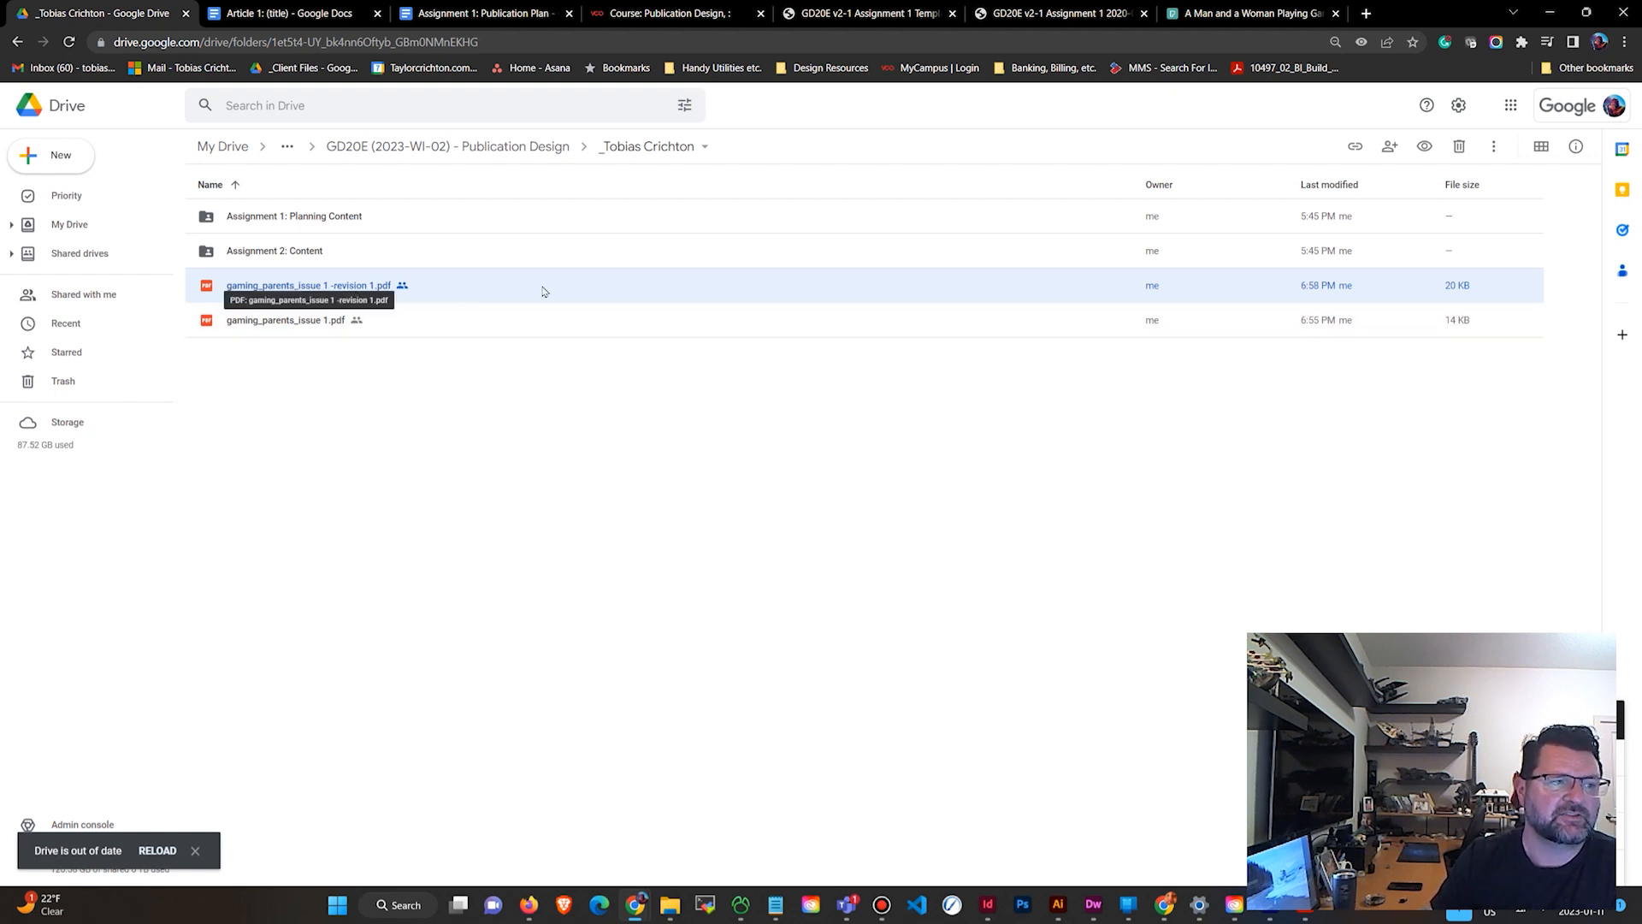
double_click(536, 288)
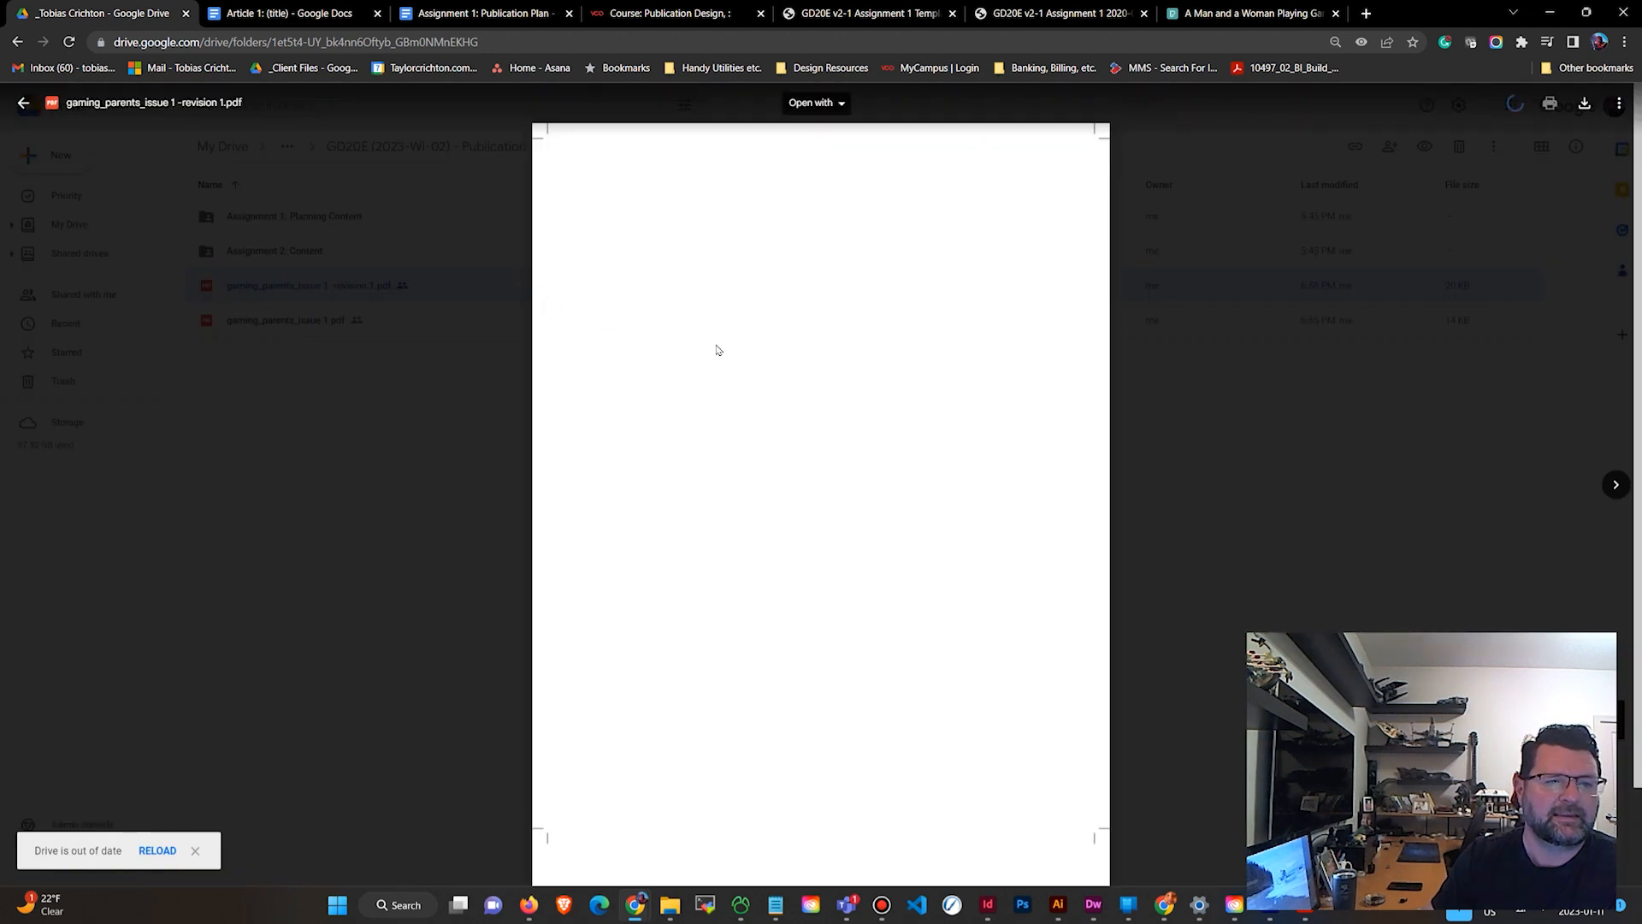
scroll(719, 355, down, 10)
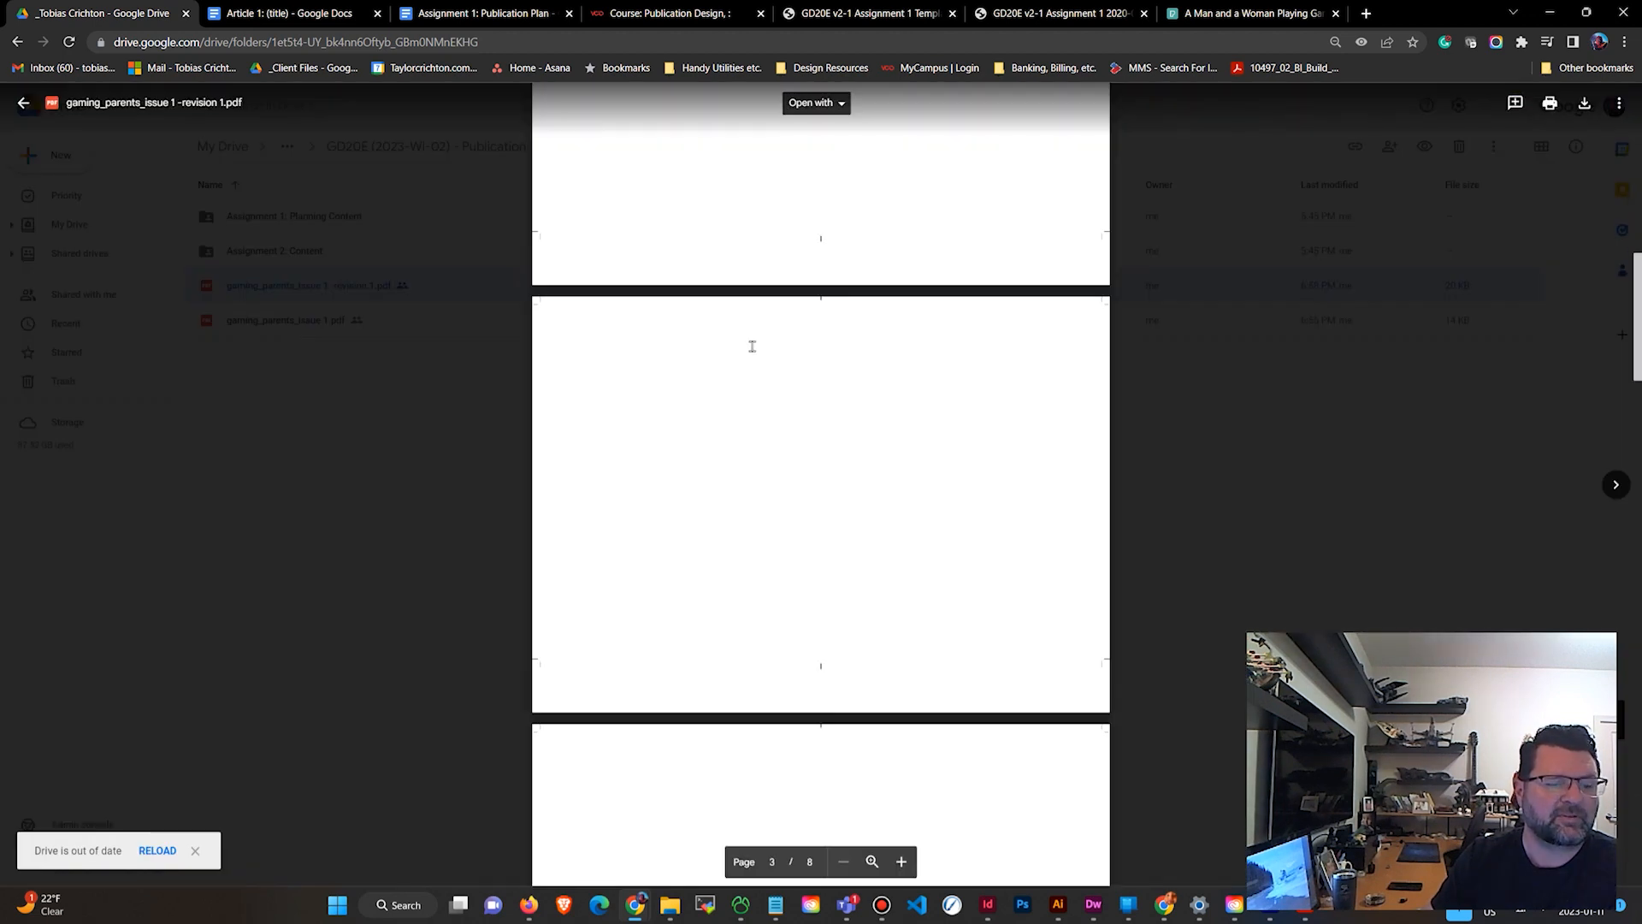
scroll(752, 347, down, 8)
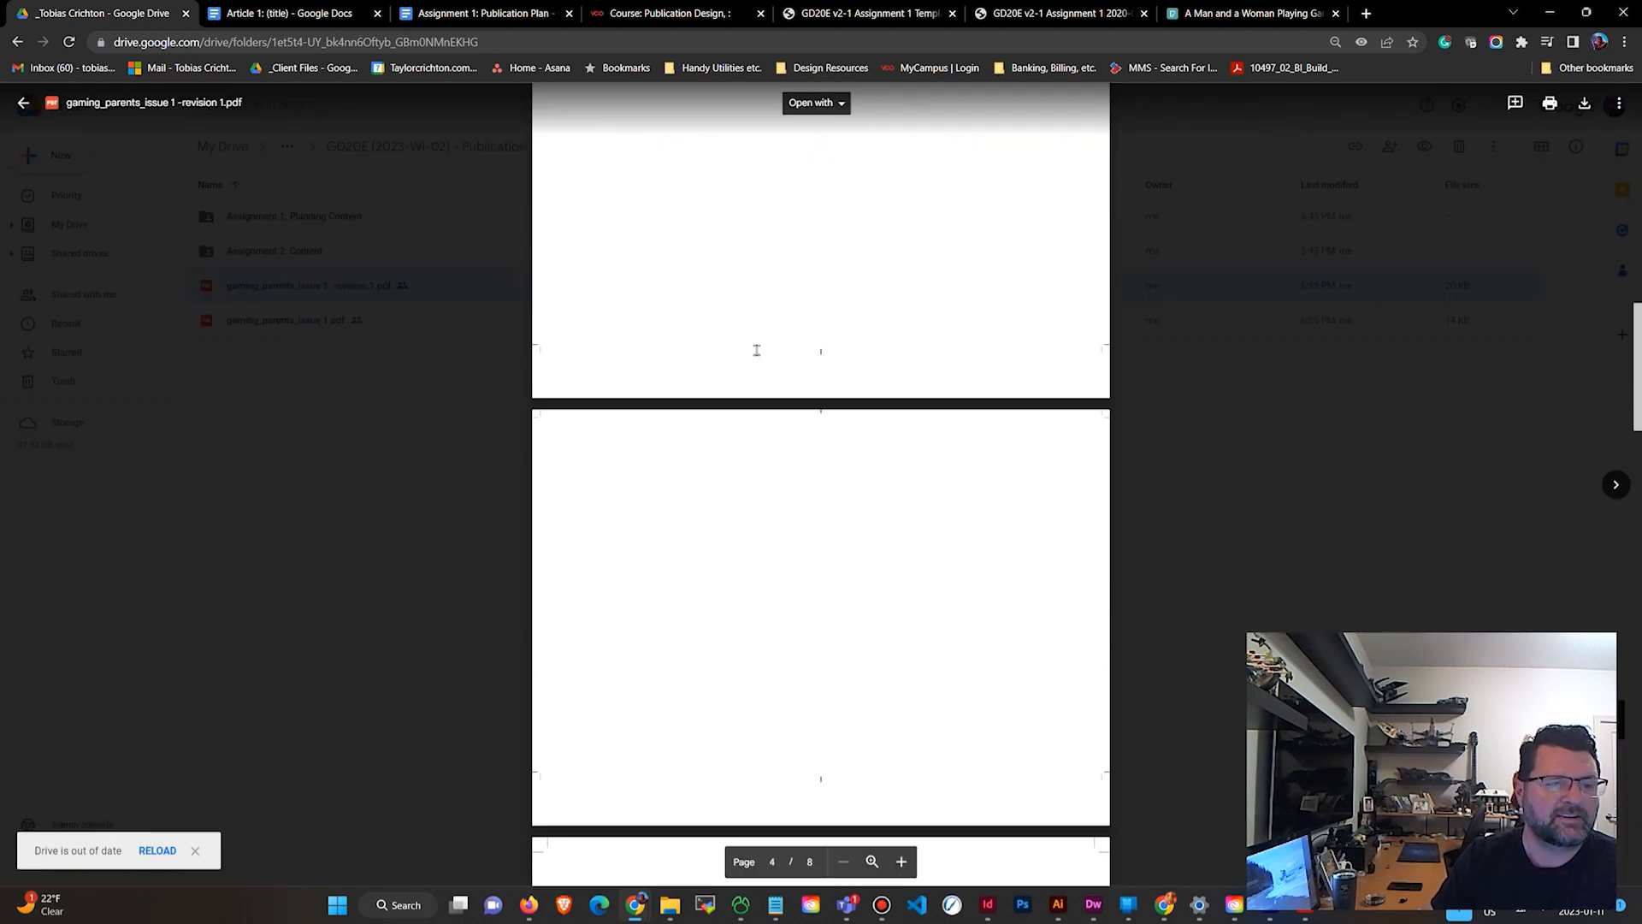
Highlight the "This is my first edit" heading and post the comment "nice start - needs more finesse".
click(1512, 105)
drag(657, 365, 1012, 434)
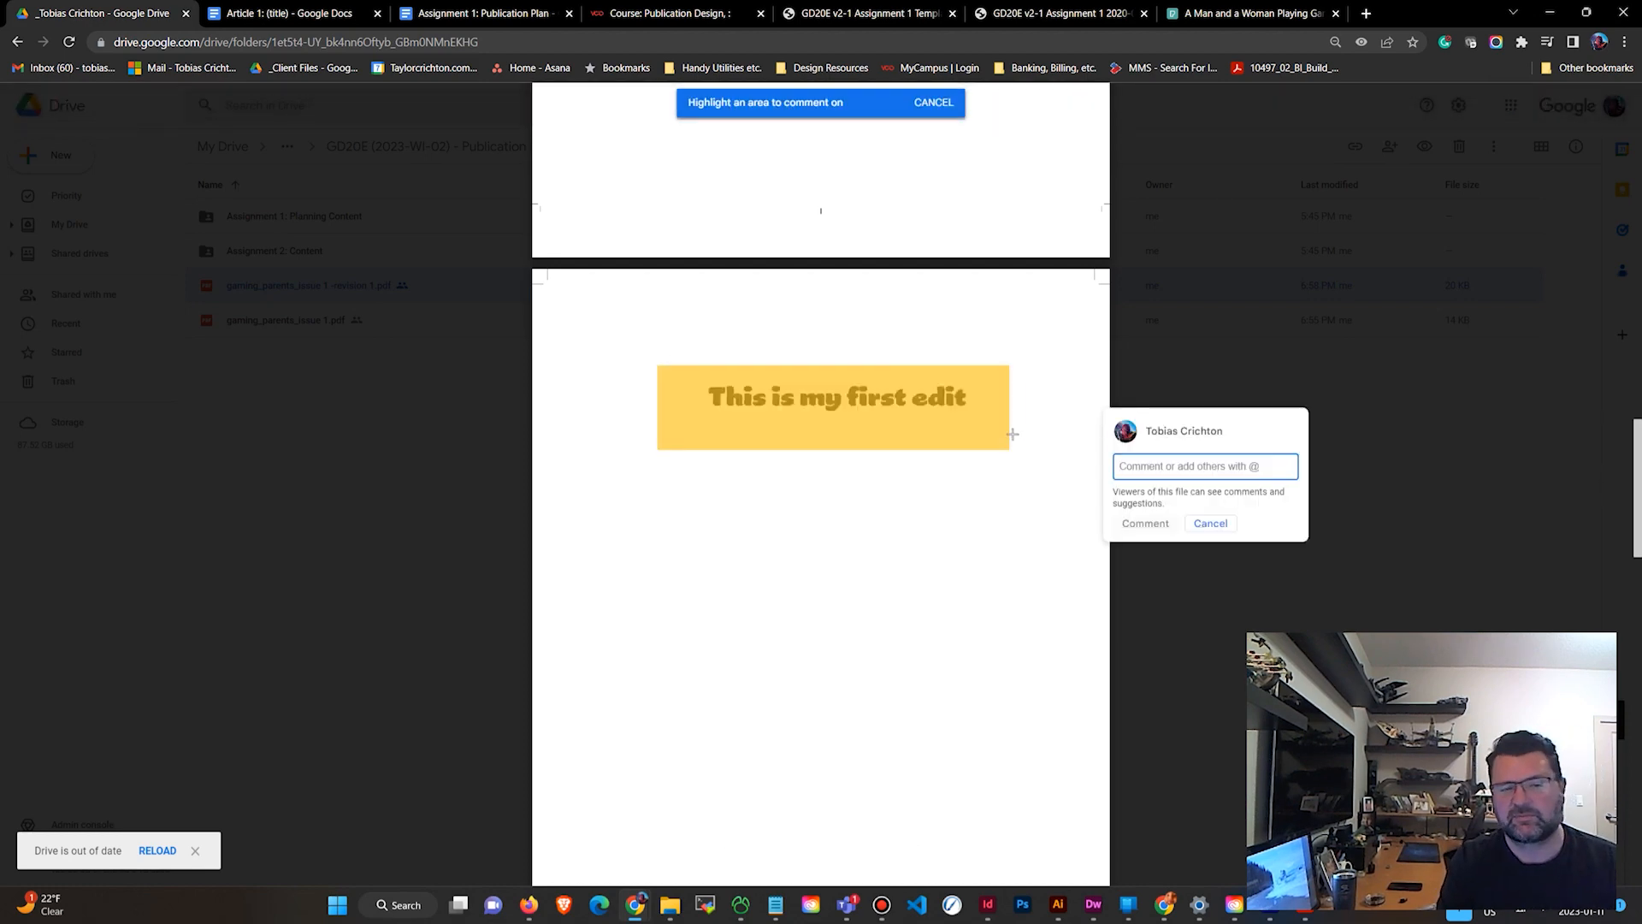
text(nice start - needs more finess)
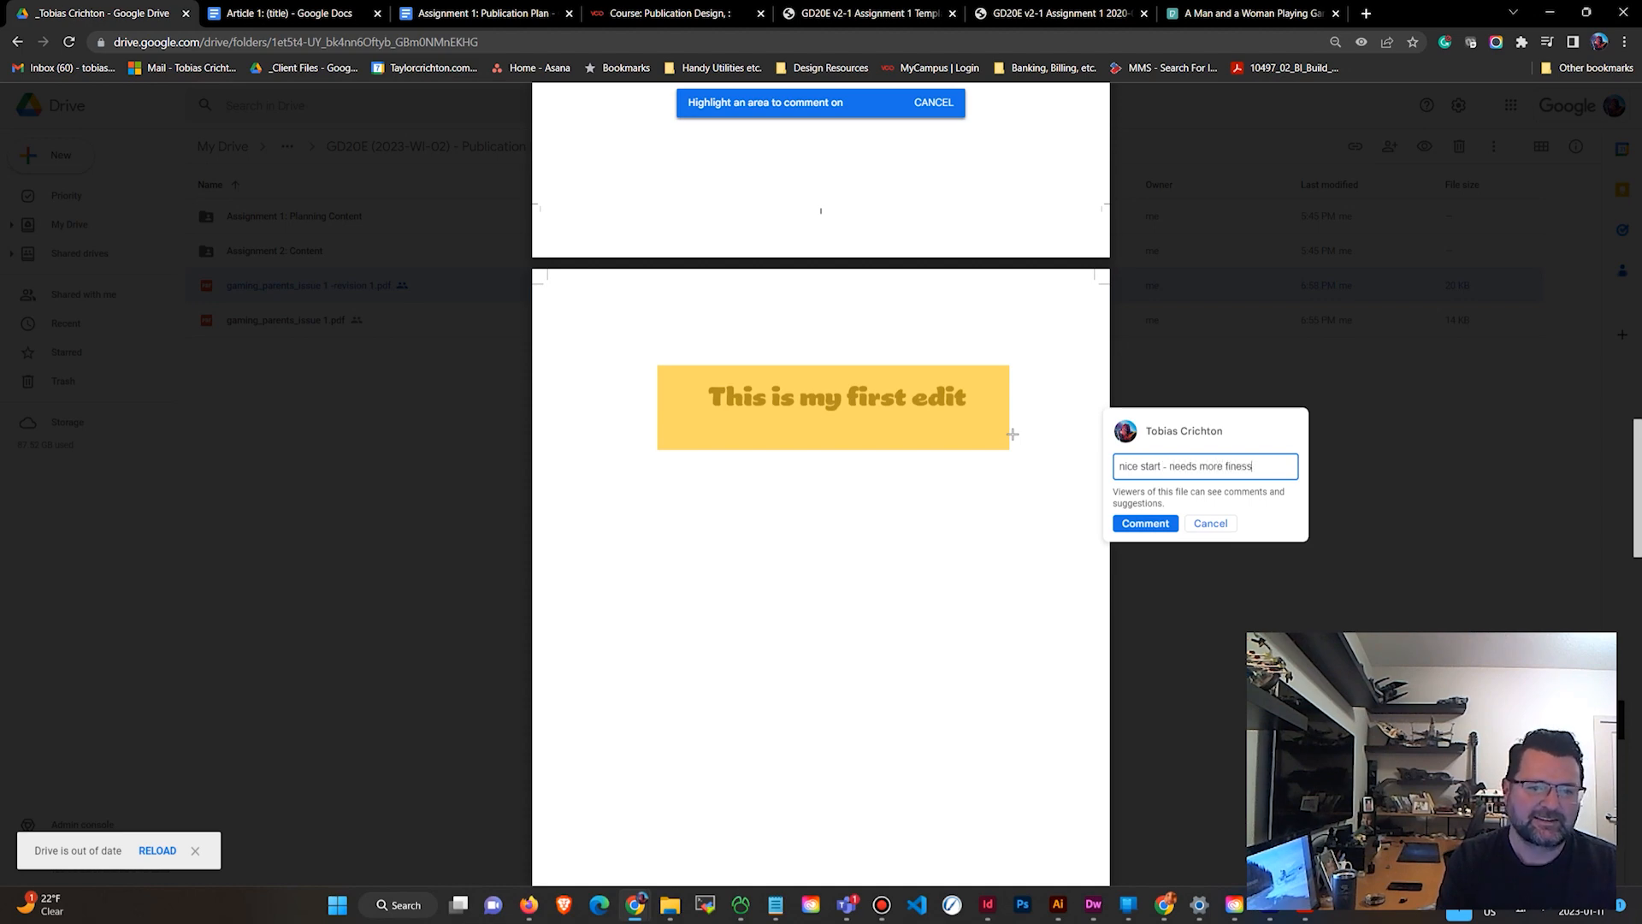
text(e)
click(1168, 525)
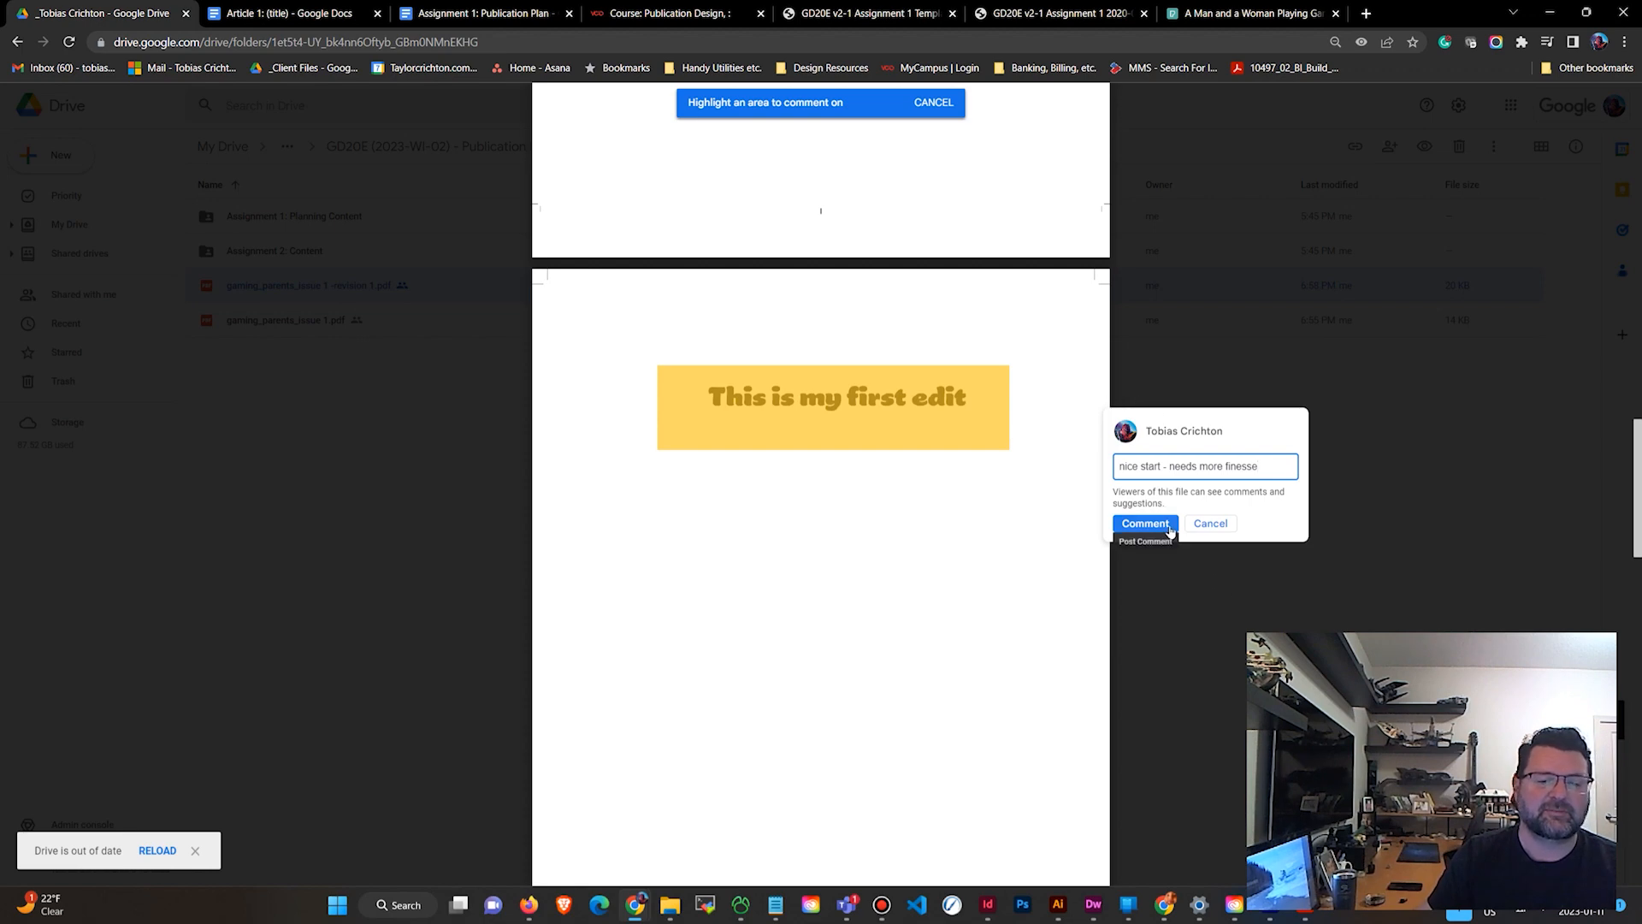